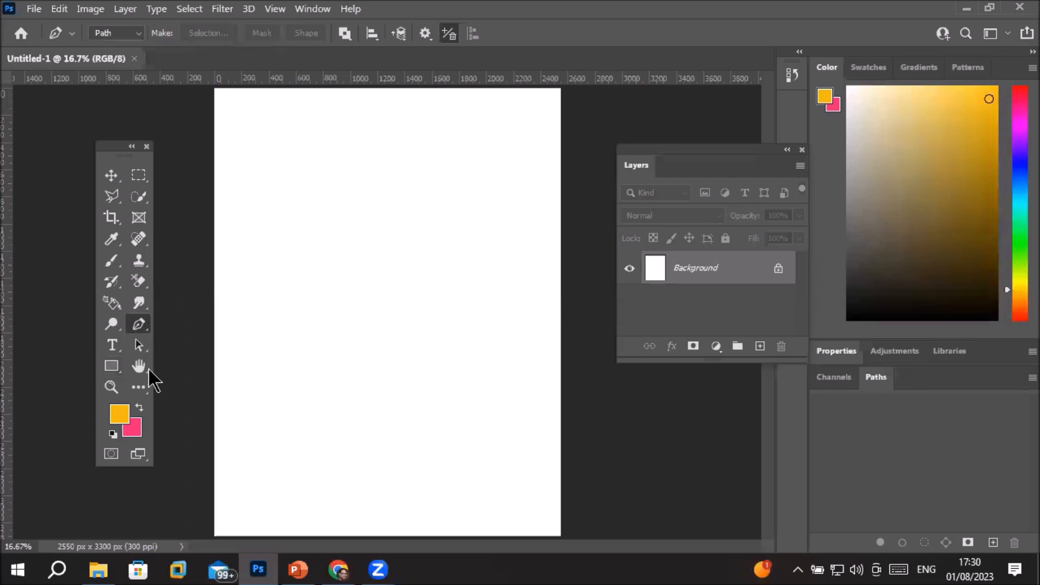
# Draw a closed, irregular five-sided path in the upper half of the canvas with the Pen tool in Path mode
pyautogui.click(110, 367)
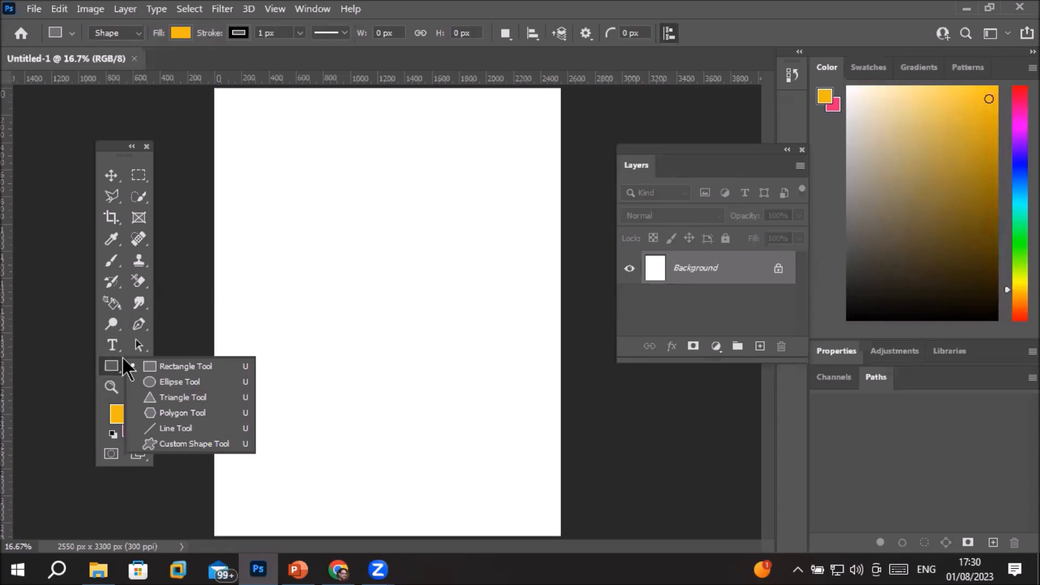
pyautogui.click(140, 324)
pyautogui.rightClick(139, 324)
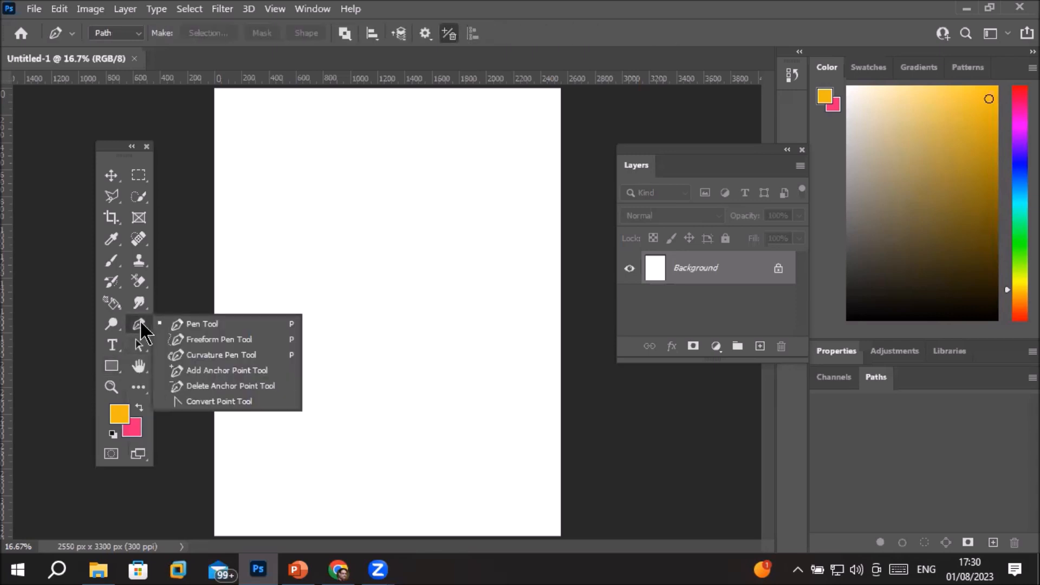
pyautogui.click(194, 326)
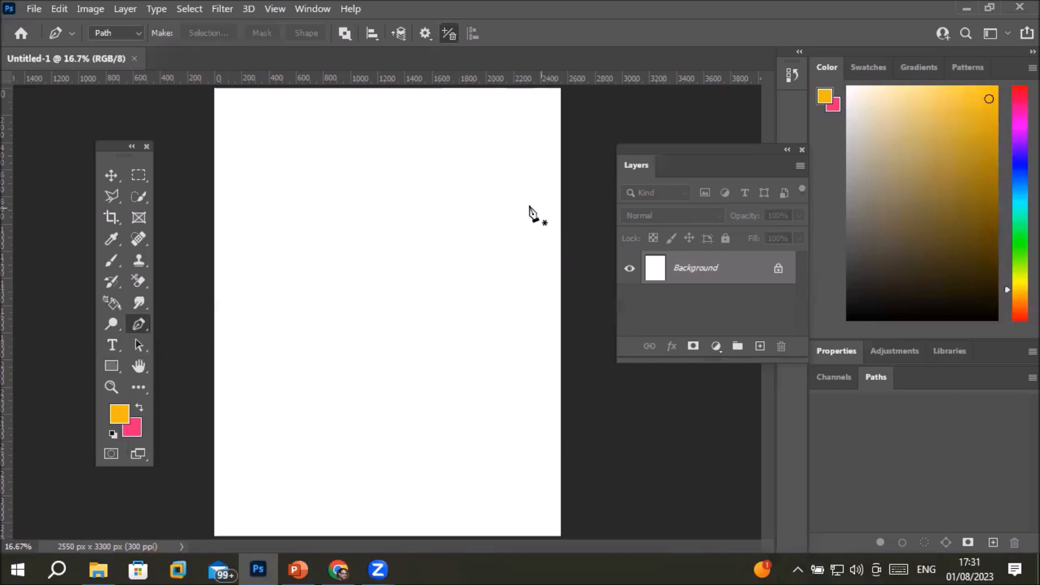
pyautogui.click(407, 196)
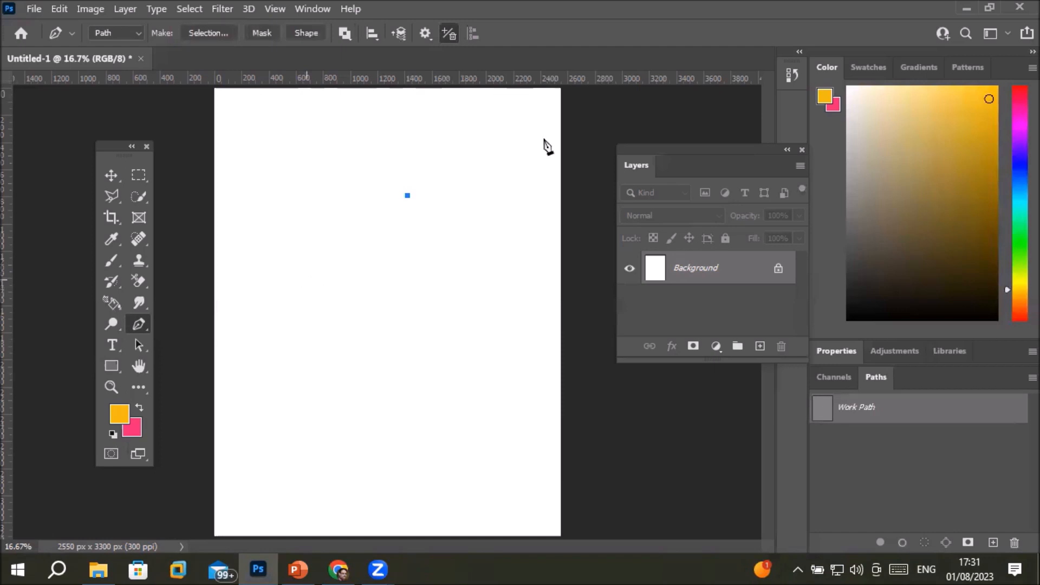
pyautogui.click(308, 290)
pyautogui.click(401, 392)
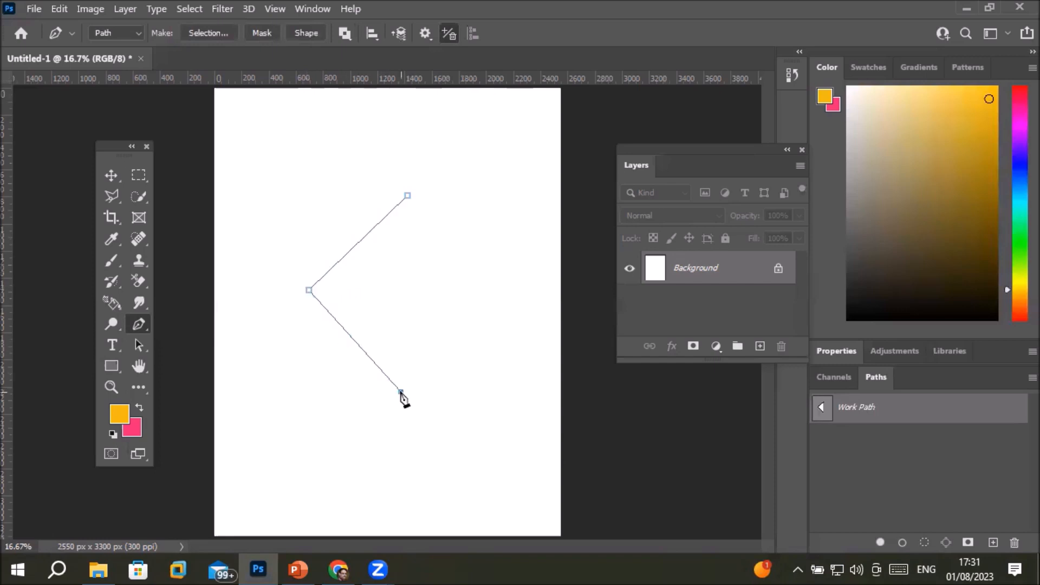
pyautogui.click(512, 301)
pyautogui.click(407, 196)
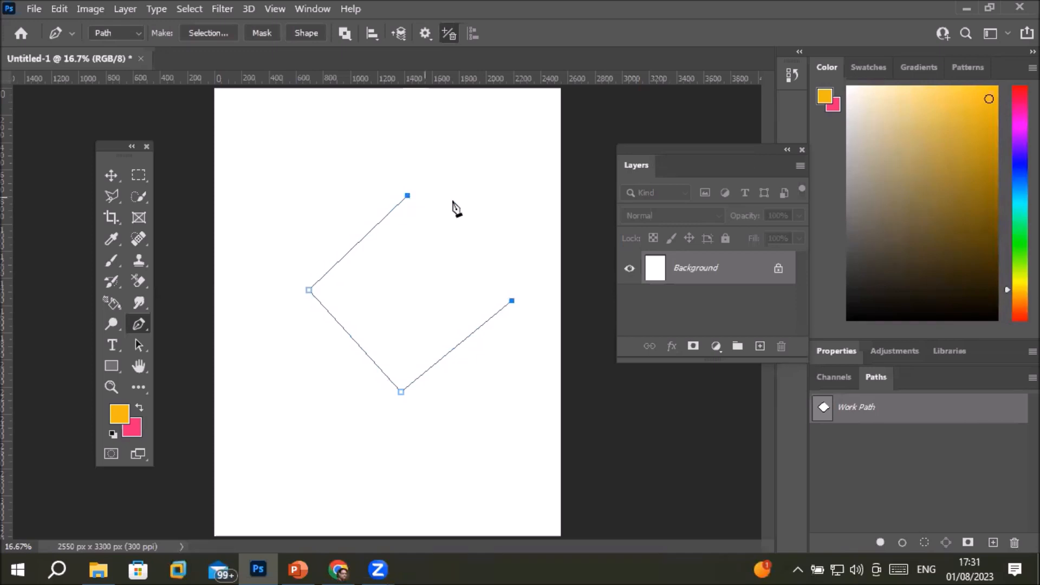
pyautogui.click(506, 211)
pyautogui.click(408, 194)
pyautogui.click(407, 196)
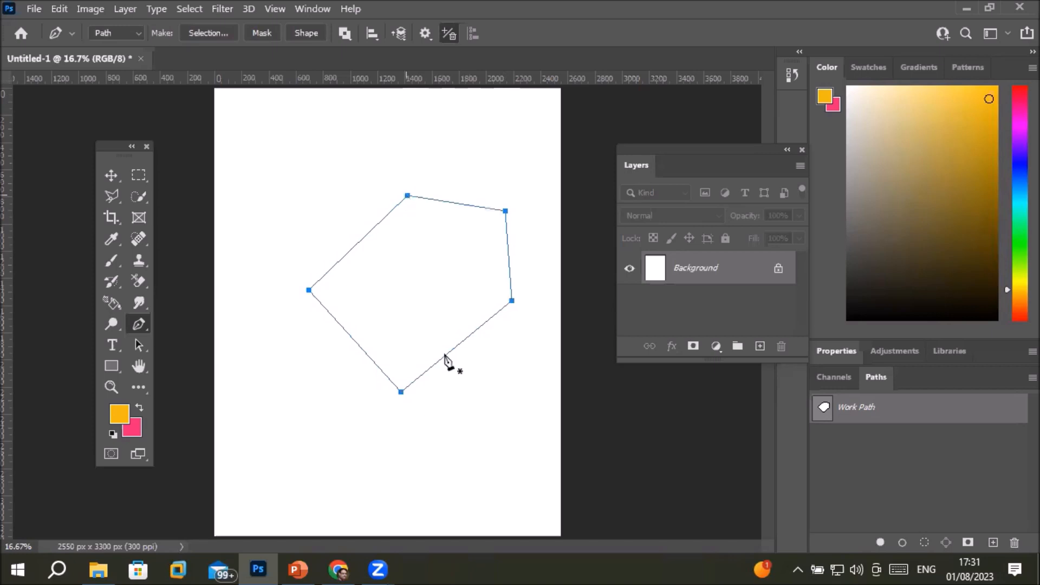
# Draw a closed, four-cornered rectangular path below the five-sided shape with the Pen tool
pyautogui.click(286, 424)
pyautogui.click(472, 422)
pyautogui.click(471, 498)
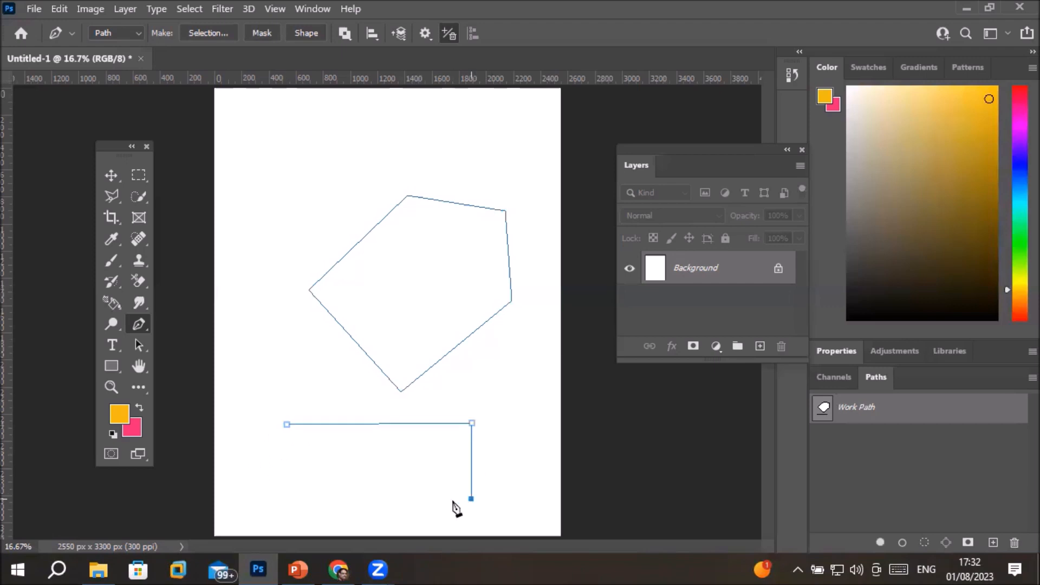
pyautogui.click(291, 498)
pyautogui.click(287, 425)
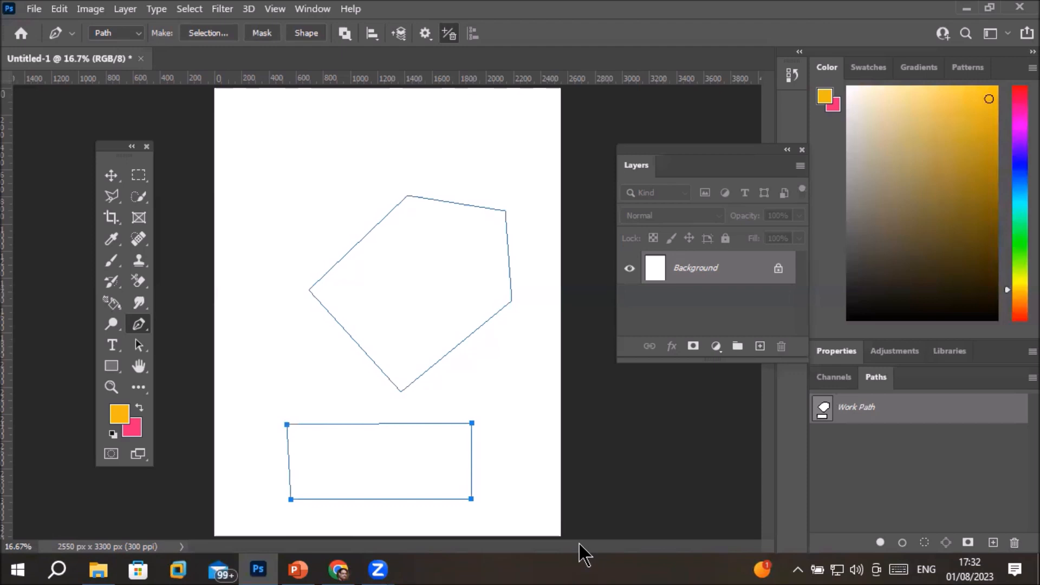
pyautogui.rightClick(140, 327)
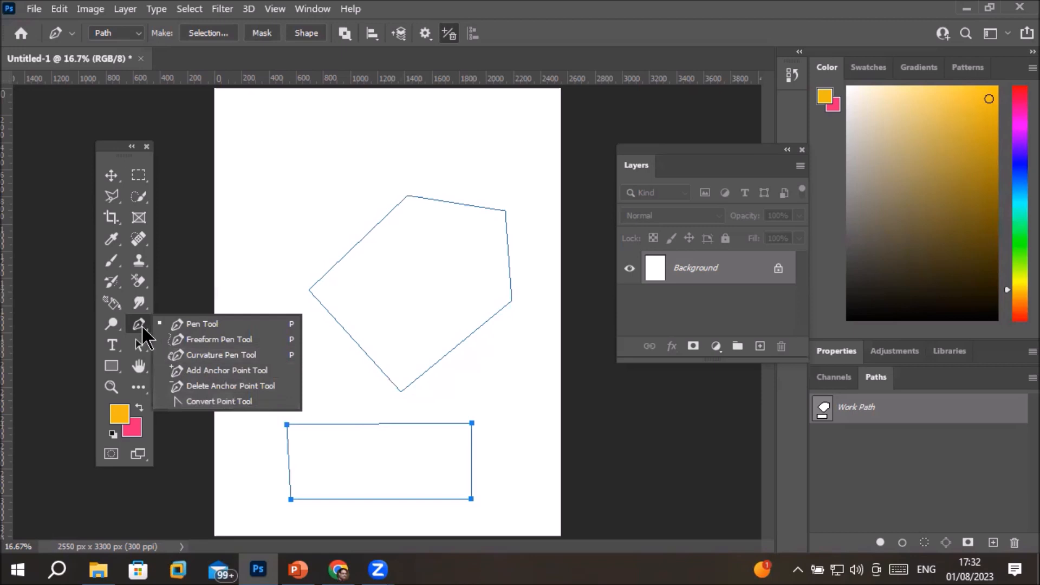
pyautogui.click(173, 324)
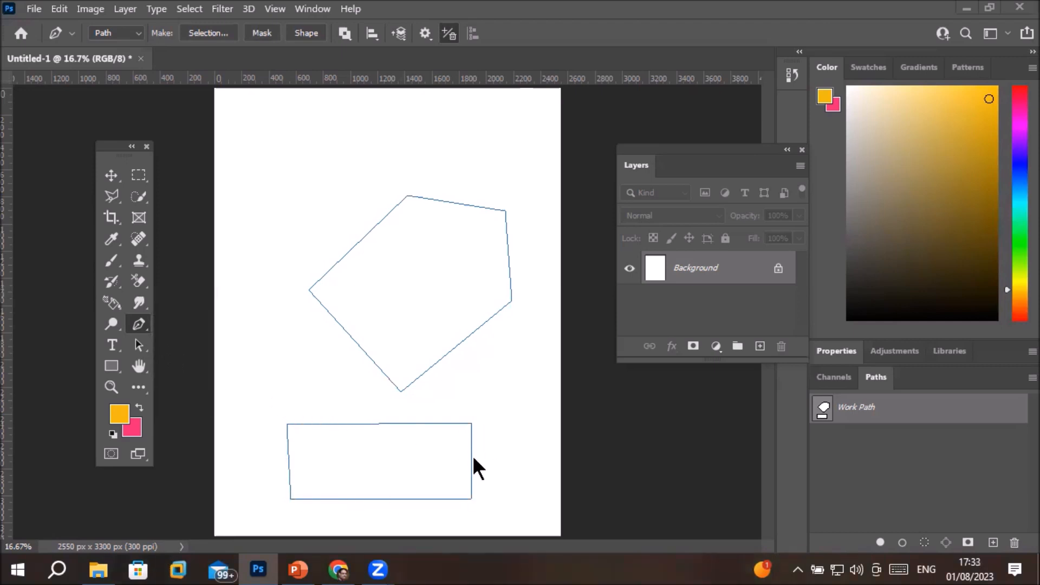
# Select the five-sided path, the rectangular path and the five-sided path again with the Path Selection tool
pyautogui.click(139, 348)
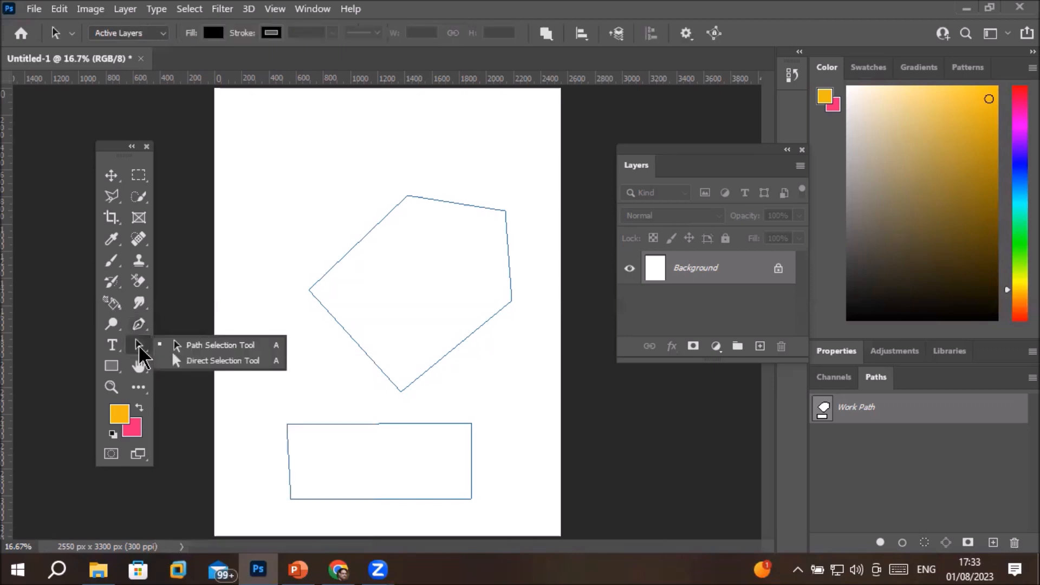
pyautogui.click(208, 347)
pyautogui.click(336, 262)
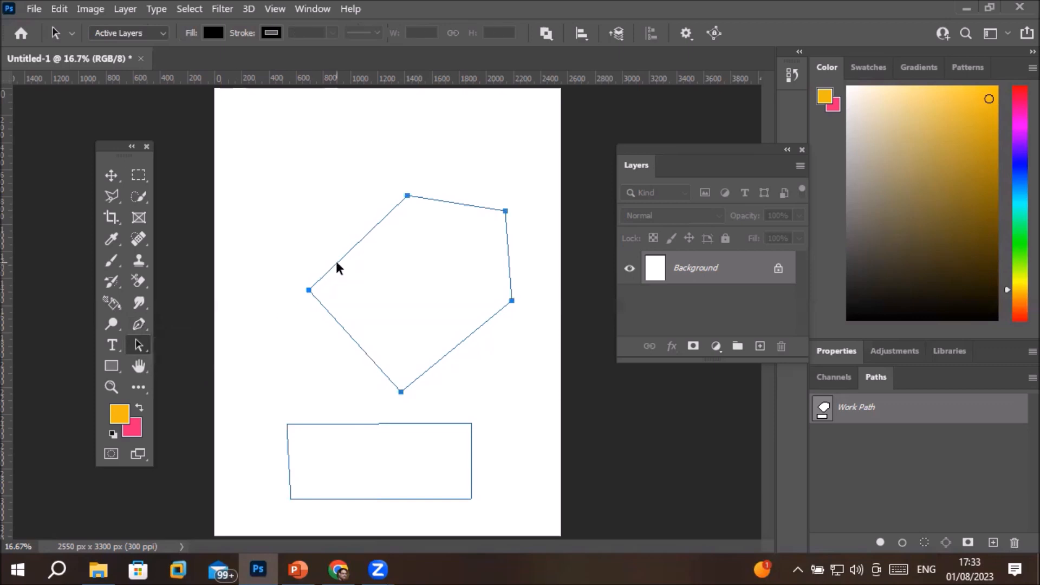
pyautogui.click(321, 422)
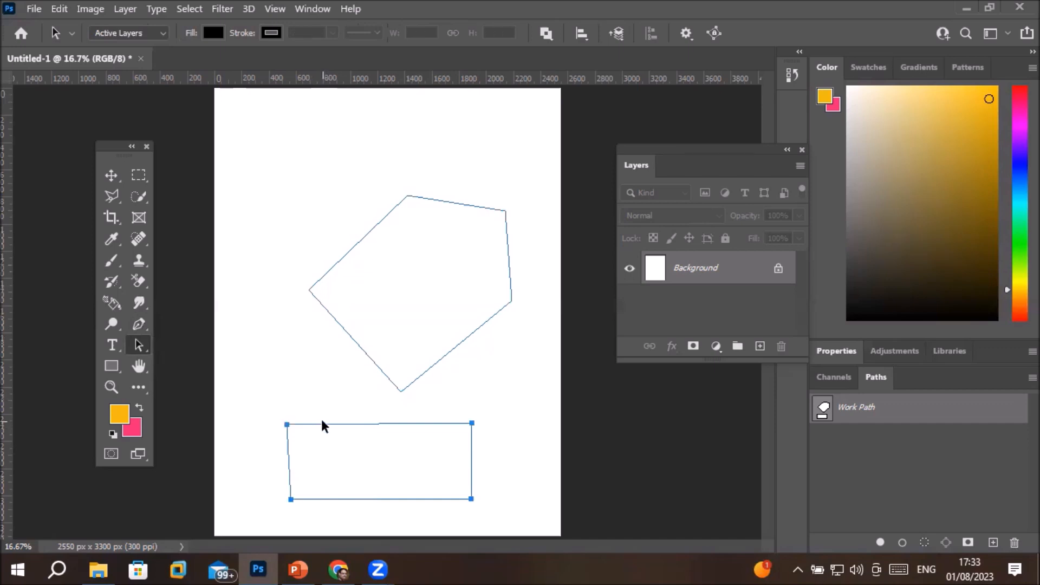
pyautogui.click(347, 256)
# Move the five-sided path's upper-right anchor point inward to the middle of the shape with the Direct Selection tool
pyautogui.click(142, 358)
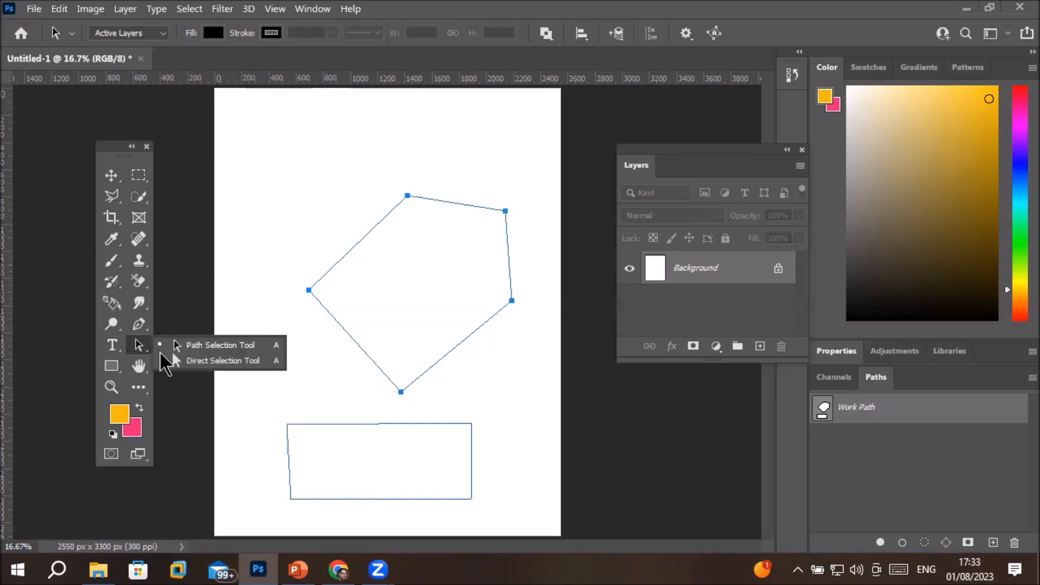
pyautogui.click(217, 355)
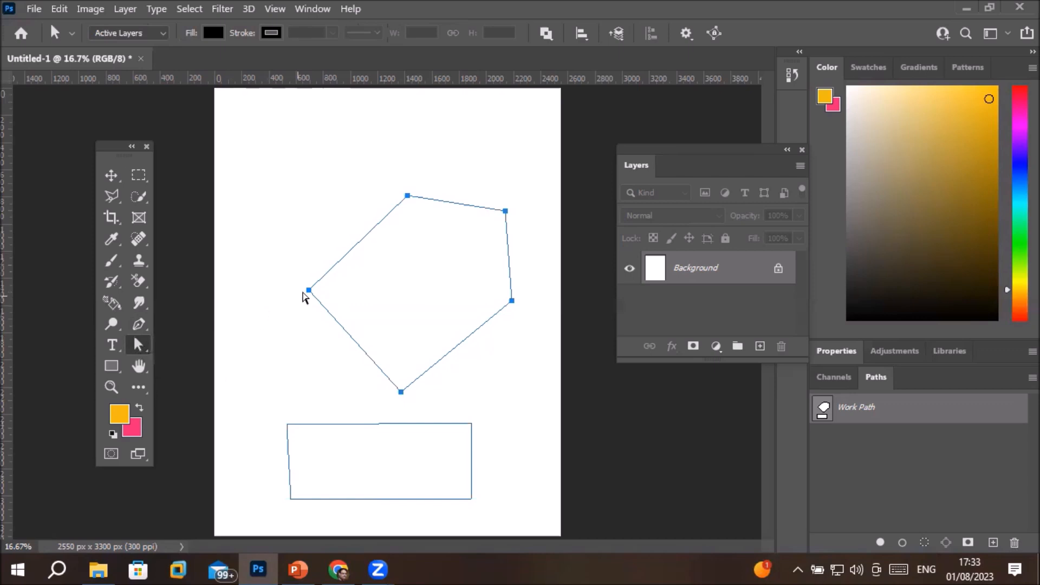
pyautogui.click(309, 291)
pyautogui.keyDown('shift'); pyautogui.click(407, 195); pyautogui.keyUp('shift')
pyautogui.click(408, 196)
pyautogui.click(505, 211)
pyautogui.moveTo(505, 212); pyautogui.dragTo(407, 290)
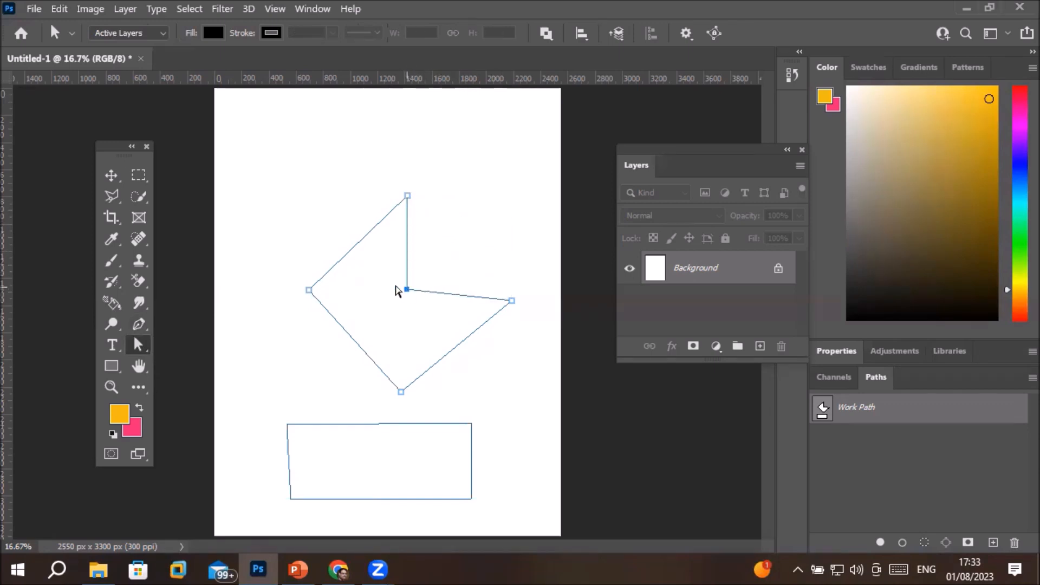
# Move the five-sided path's leftmost anchor point outward and upward, and its lowest anchor point to the left
pyautogui.click(308, 290)
pyautogui.moveTo(309, 291); pyautogui.dragTo(251, 261)
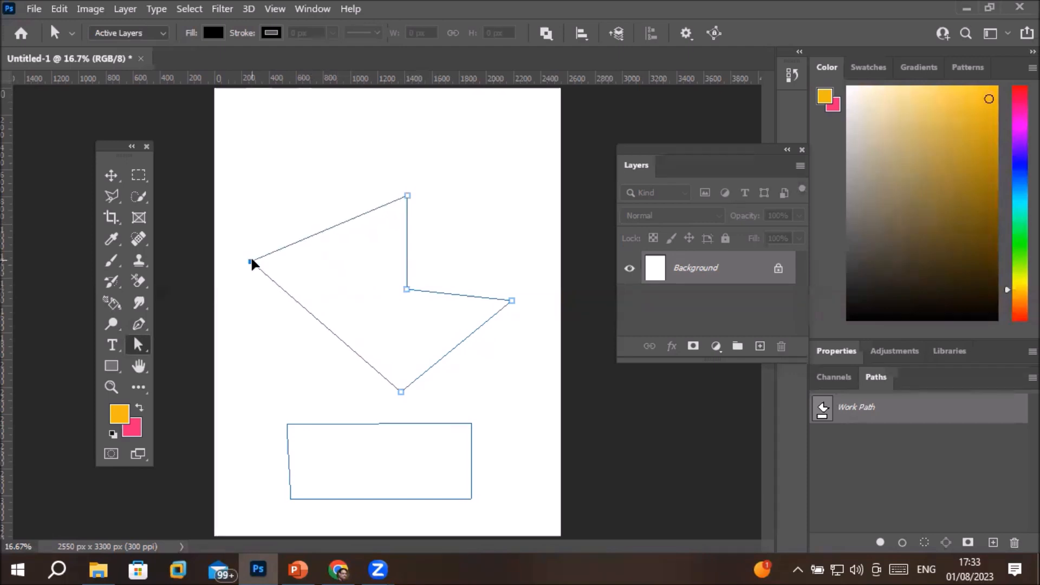
pyautogui.click(401, 393)
pyautogui.moveTo(401, 395); pyautogui.dragTo(323, 373)
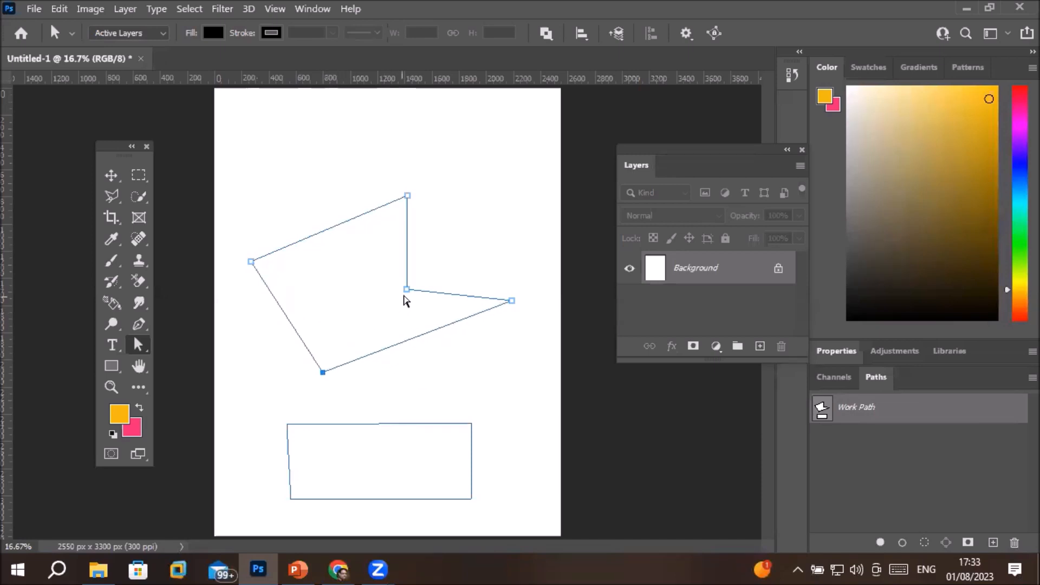
# Reposition the upper-right, lower-right, top and left anchor points to shape the five-sided path into a nearly regular pentagon
pyautogui.moveTo(407, 288); pyautogui.dragTo(515, 205)
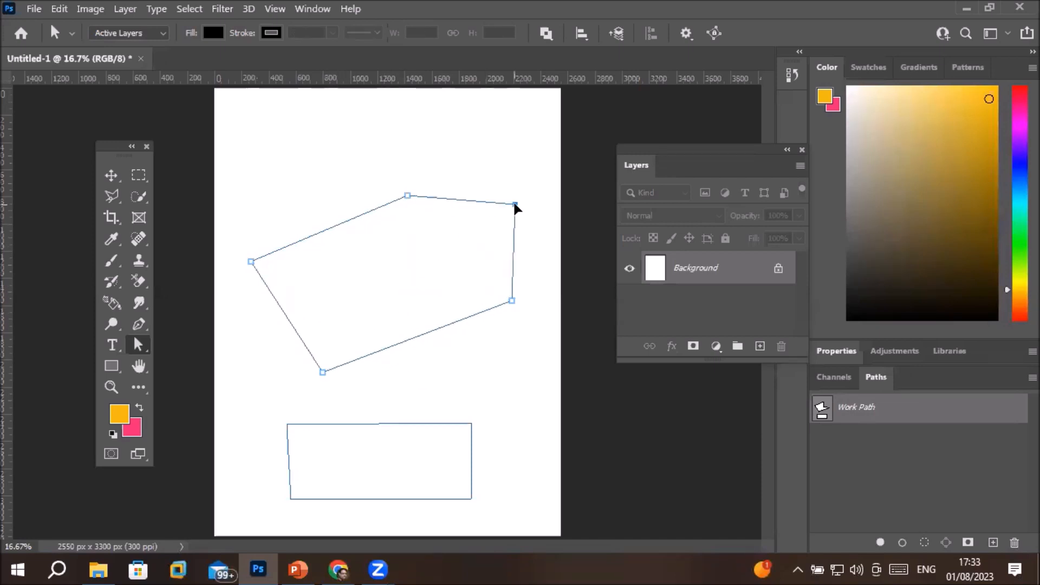
pyautogui.moveTo(511, 302); pyautogui.dragTo(492, 382)
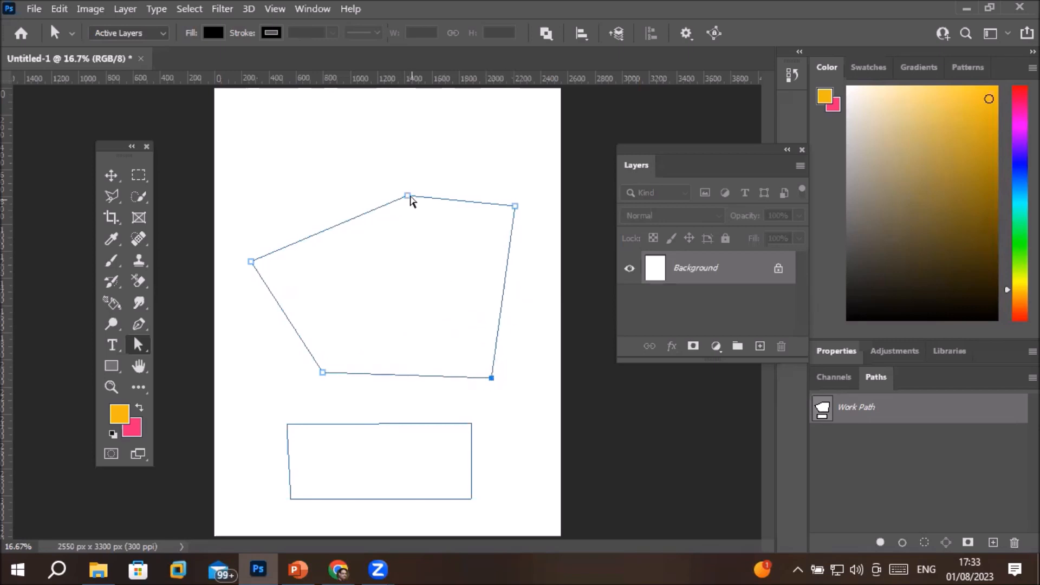
pyautogui.moveTo(408, 195); pyautogui.dragTo(386, 132)
pyautogui.moveTo(251, 261); pyautogui.dragTo(258, 206)
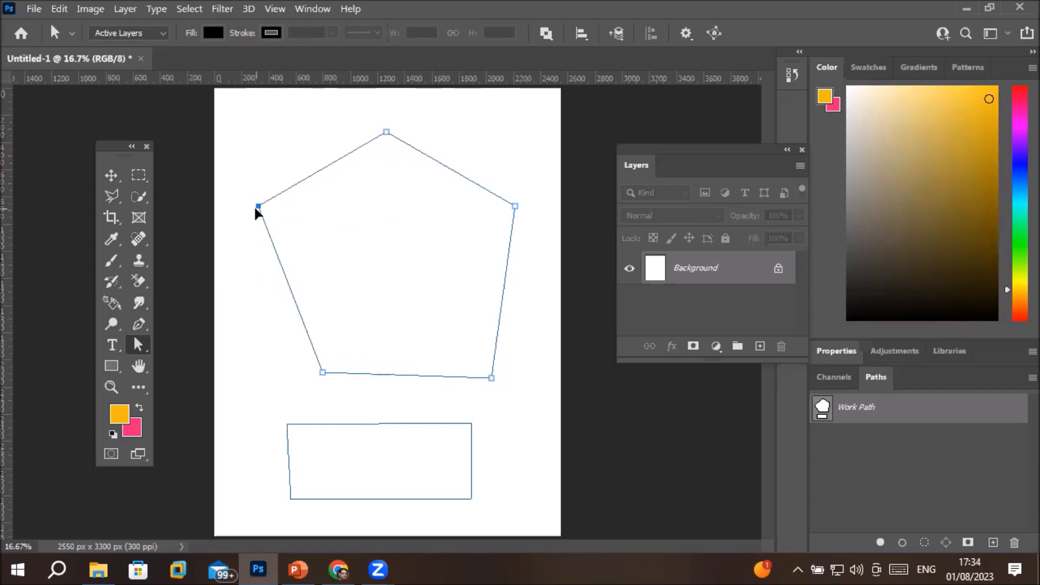
pyautogui.keyDown('shift'); pyautogui.click(515, 207); pyautogui.keyUp('shift')
pyautogui.moveTo(517, 207)
pyautogui.mouseDown()
pyautogui.moveTo(548, 200)
pyautogui.moveTo(514, 197)
pyautogui.mouseUp()
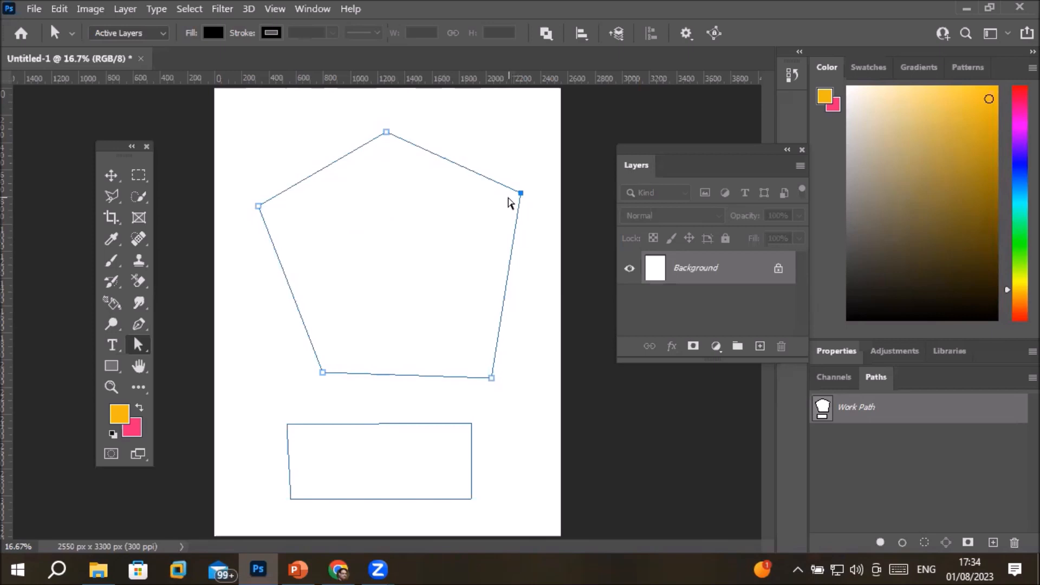
# Move the whole rectangular path with the Path Selection tool so it sits slightly up and right of its original position
pyautogui.rightClick(136, 351)
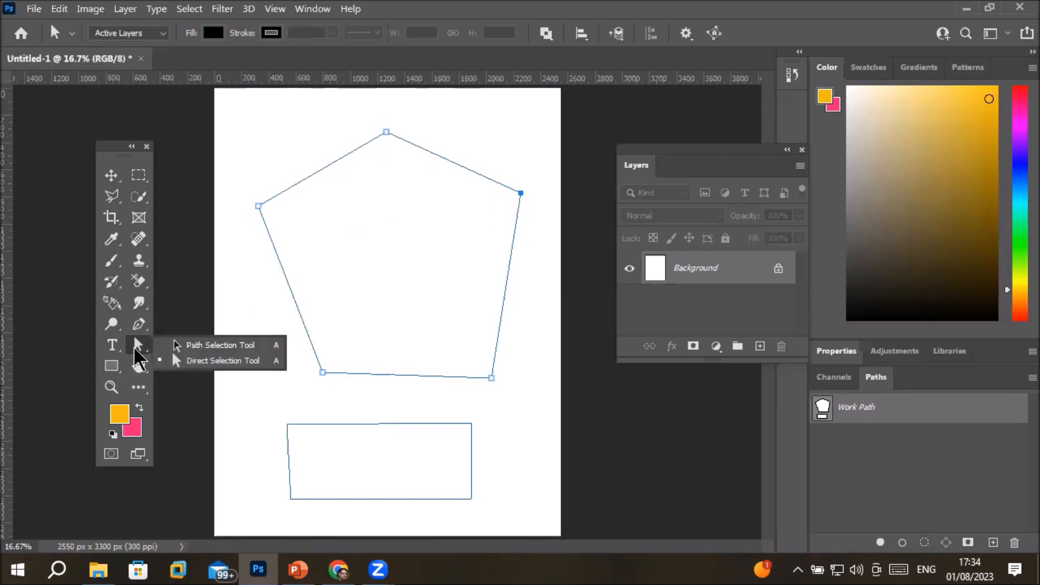
pyautogui.click(192, 358)
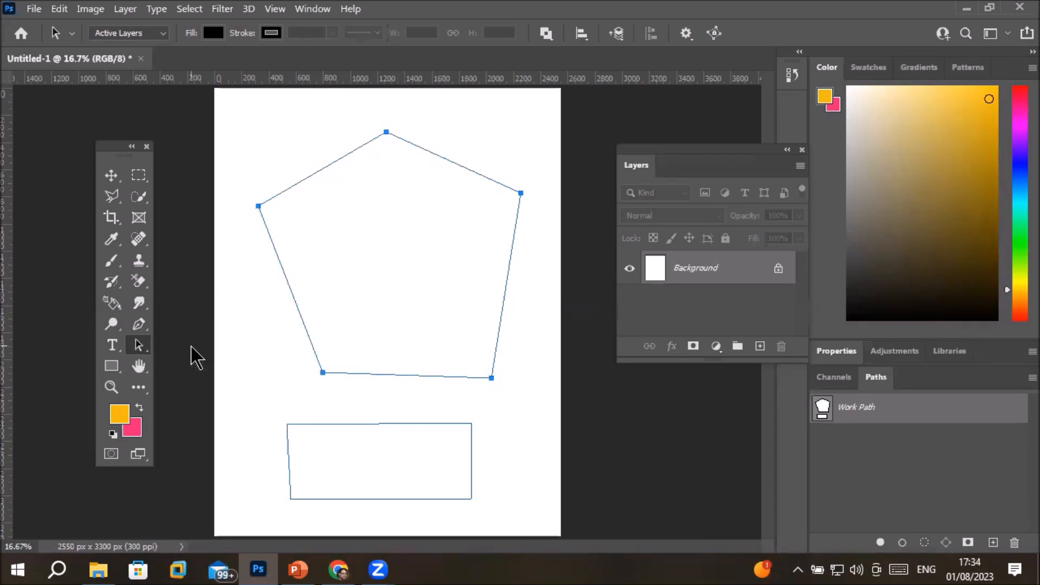
pyautogui.click(405, 425)
pyautogui.moveTo(404, 425)
pyautogui.mouseDown()
pyautogui.moveTo(431, 319)
pyautogui.moveTo(409, 201)
pyautogui.moveTo(415, 440)
pyautogui.mouseUp()
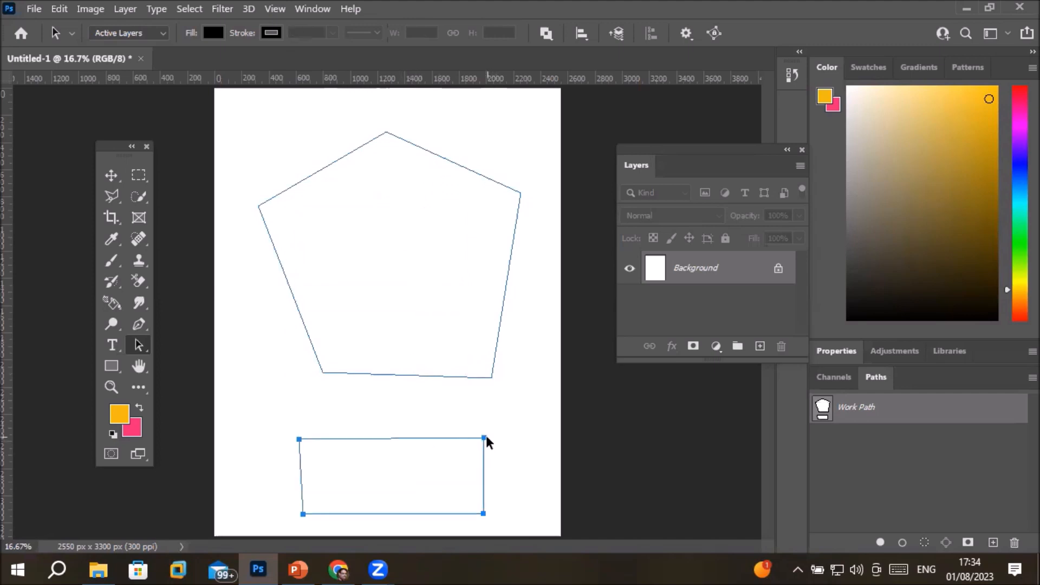
pyautogui.moveTo(483, 438)
pyautogui.mouseDown()
pyautogui.moveTo(424, 438)
pyautogui.moveTo(523, 410)
pyautogui.moveTo(466, 442)
pyautogui.moveTo(469, 426)
pyautogui.mouseUp()
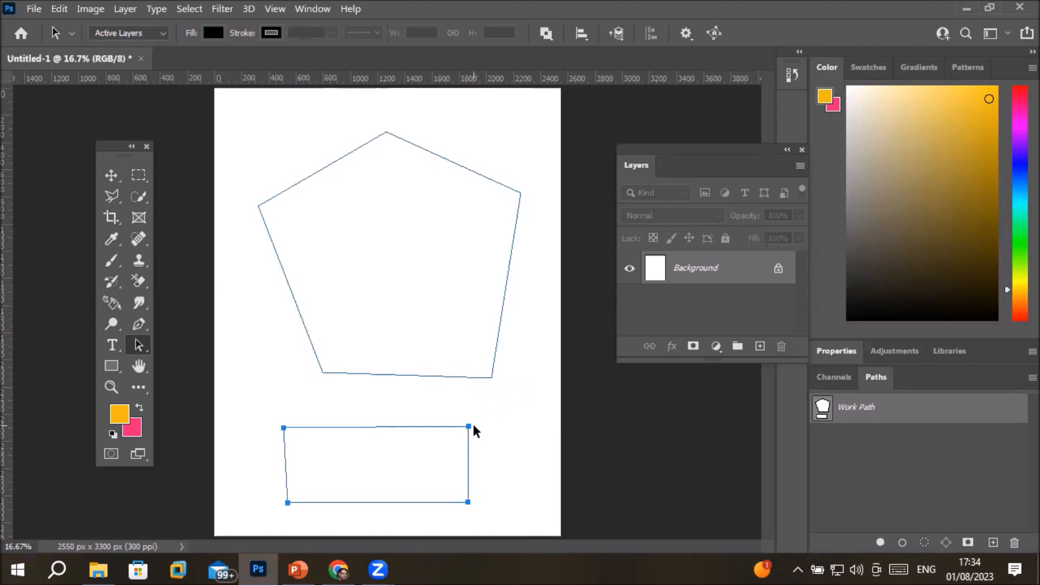
pyautogui.moveTo(468, 423); pyautogui.dragTo(490, 416)
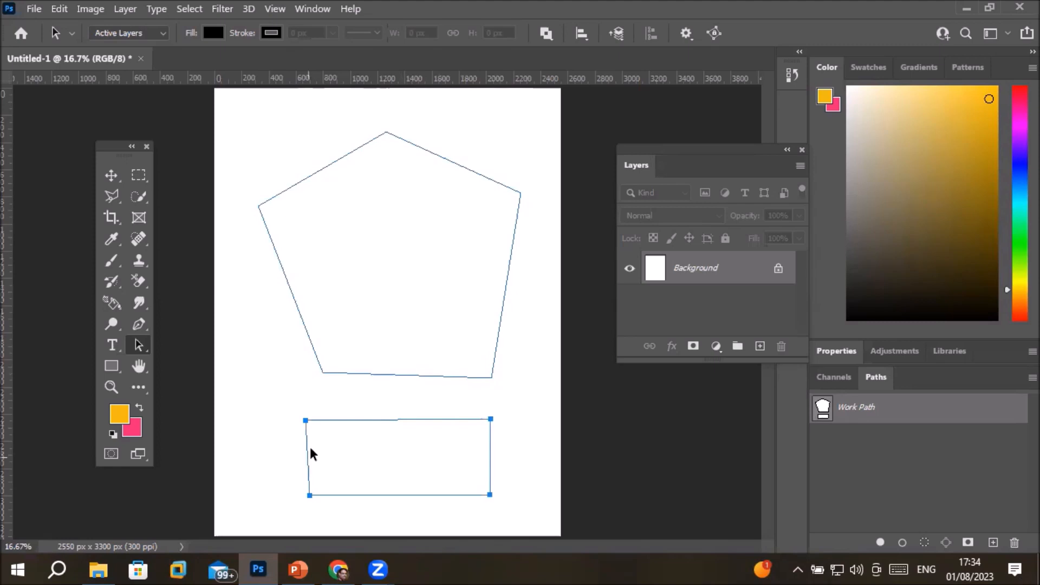
# Rotate the pentagon path about -88.8° with Free Transform and pull its upper-right bounding corner outward
pyautogui.click(307, 332)
pyautogui.moveTo(321, 371)
pyautogui.mouseDown()
pyautogui.moveTo(280, 385)
pyautogui.moveTo(331, 337)
pyautogui.moveTo(322, 369)
pyautogui.mouseUp()
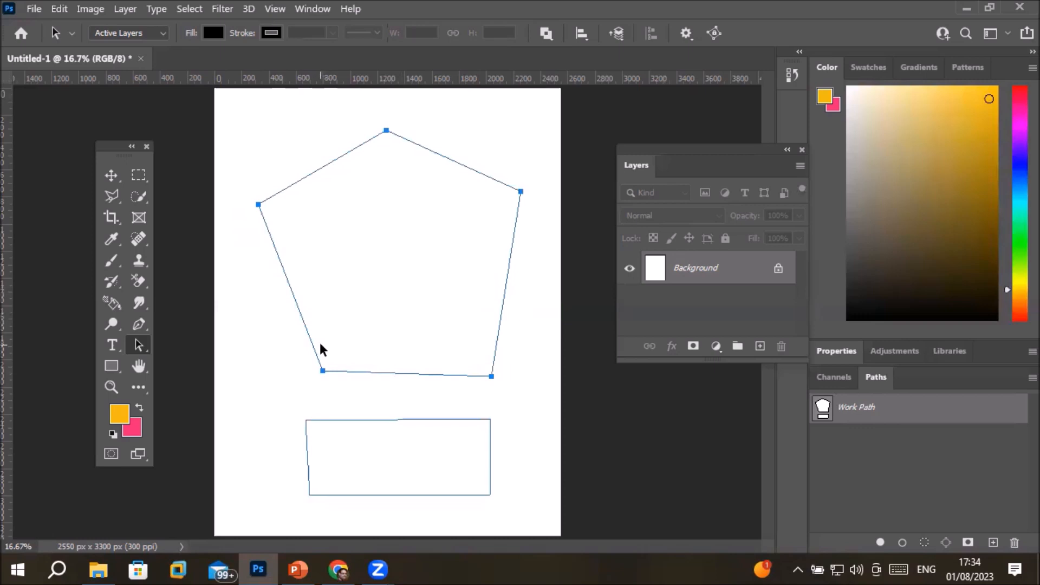
pyautogui.hotkey('ctrl', 't')
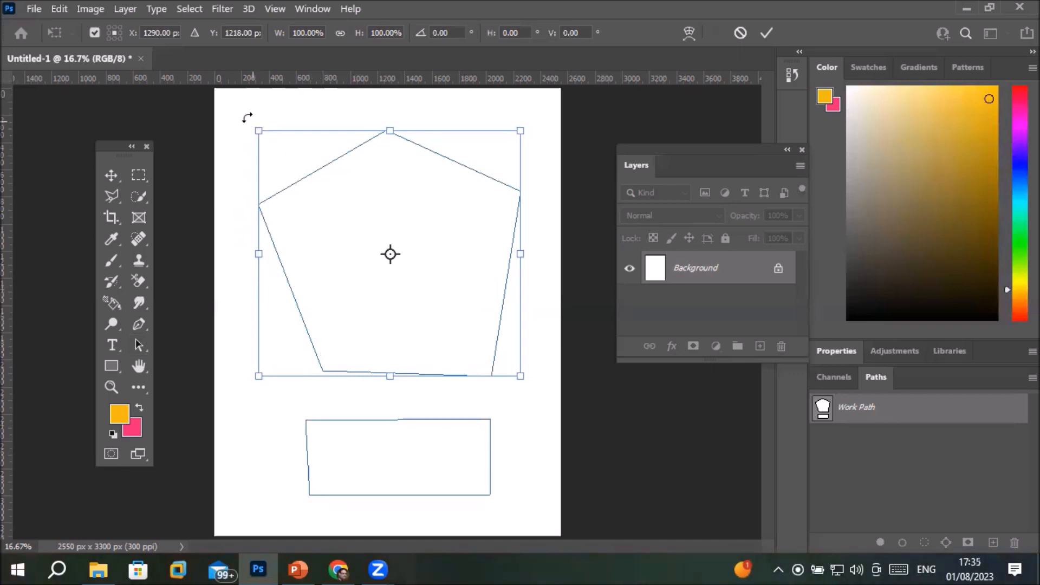
pyautogui.moveTo(247, 117); pyautogui.dragTo(227, 414)
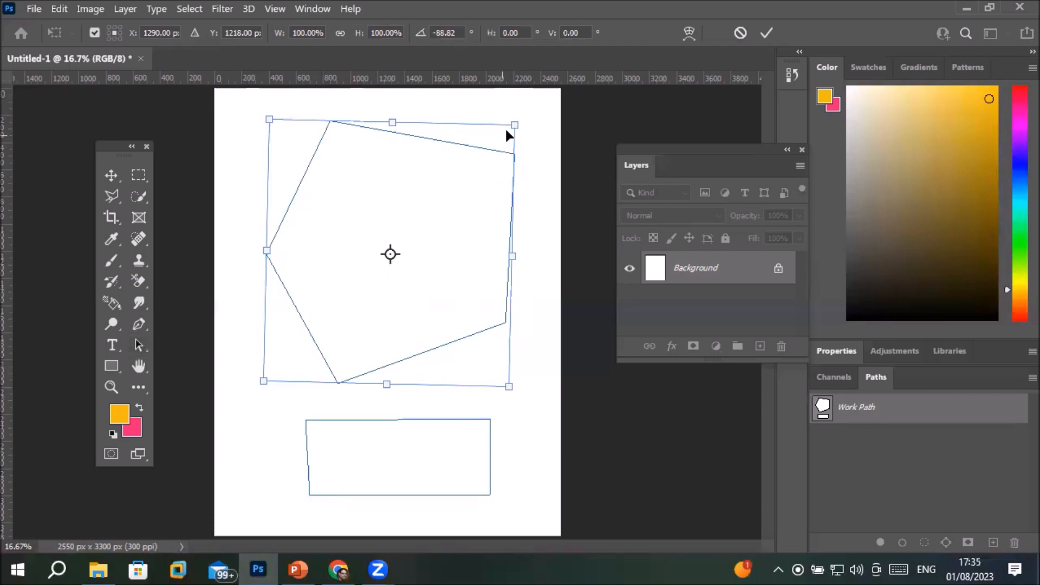
pyautogui.moveTo(514, 125); pyautogui.dragTo(536, 128)
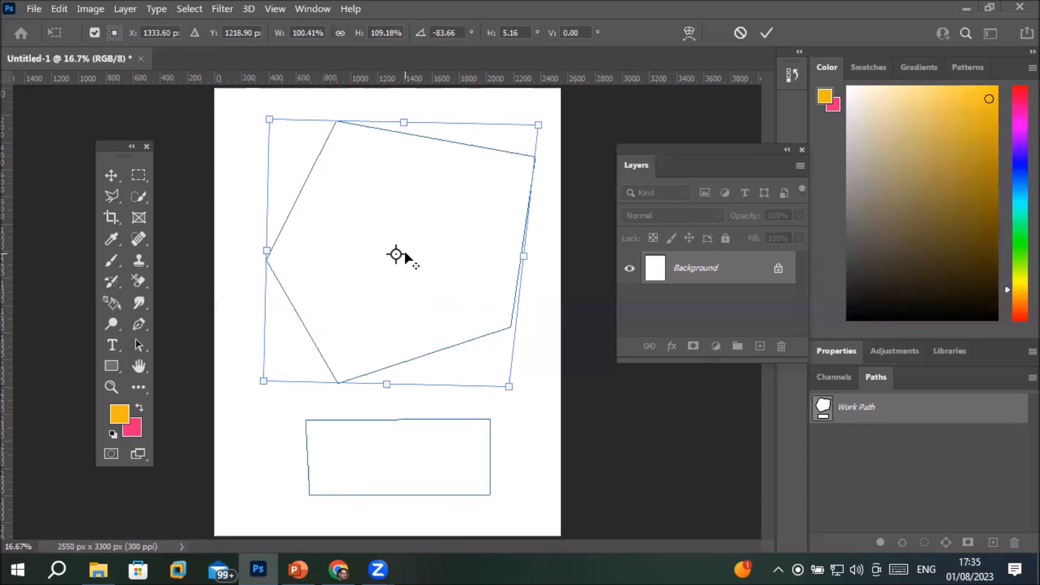
# Apply the pentagon path's transformation and switch to the Pen tool
pyautogui.click(136, 325)
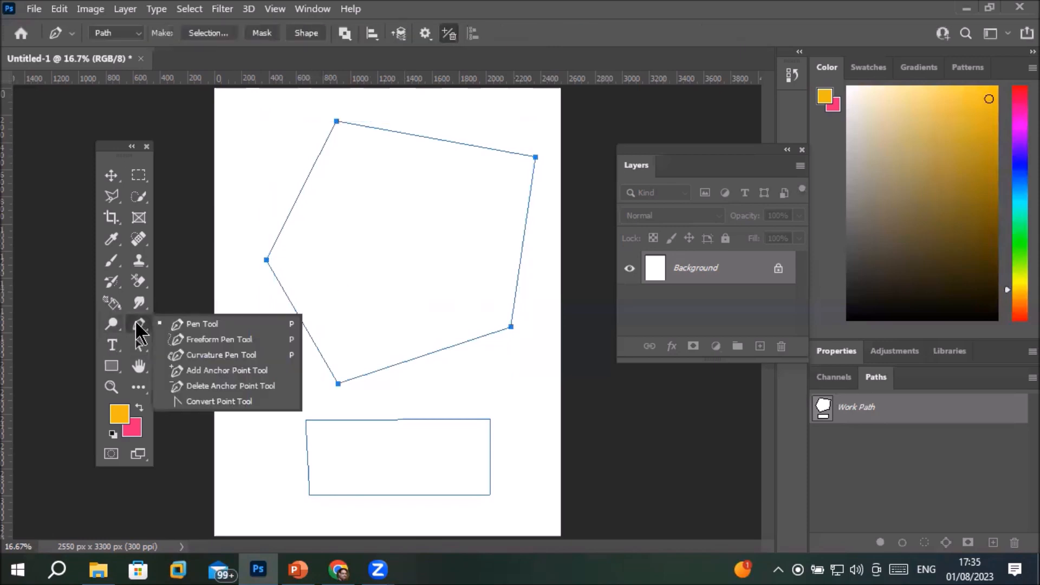
pyautogui.click(198, 324)
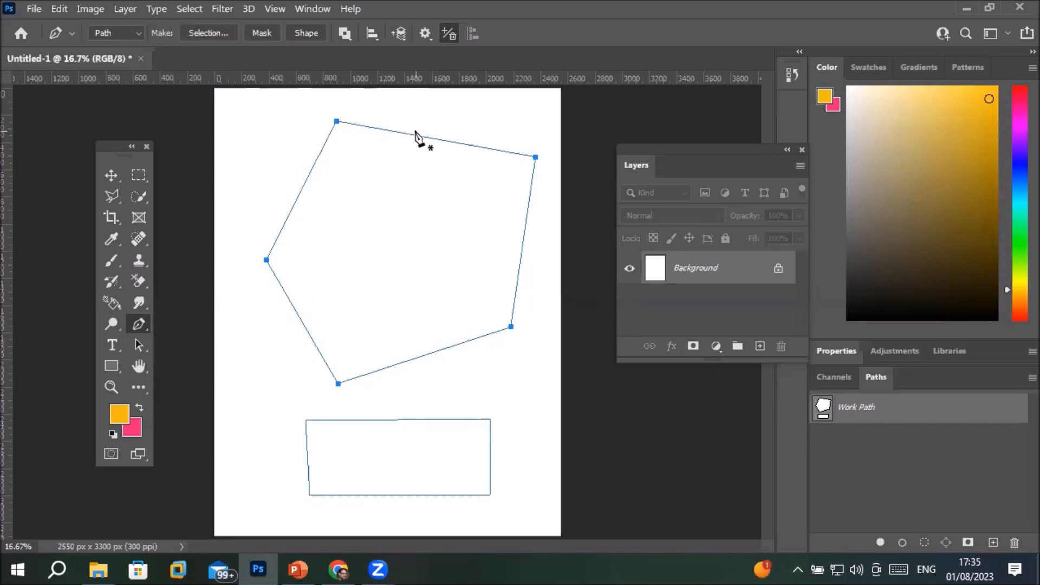
pyautogui.click(139, 324)
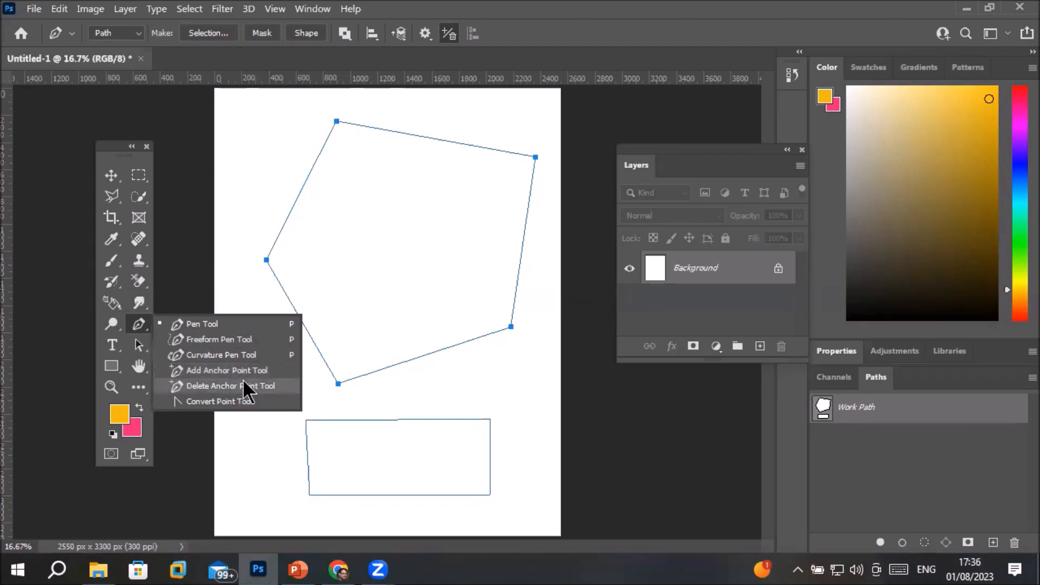
pyautogui.click(139, 328)
pyautogui.click(138, 346)
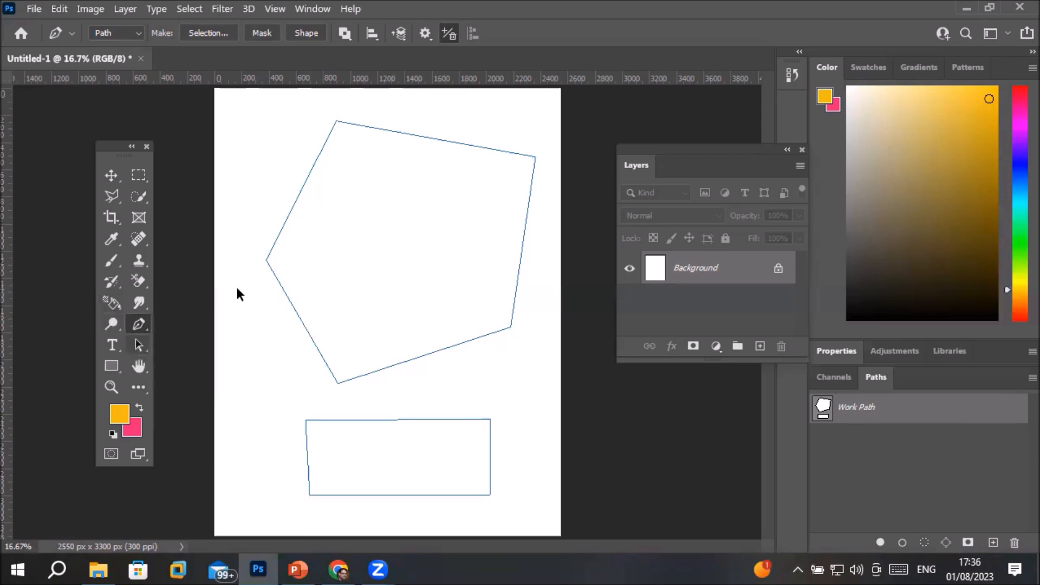
pyautogui.click(296, 196)
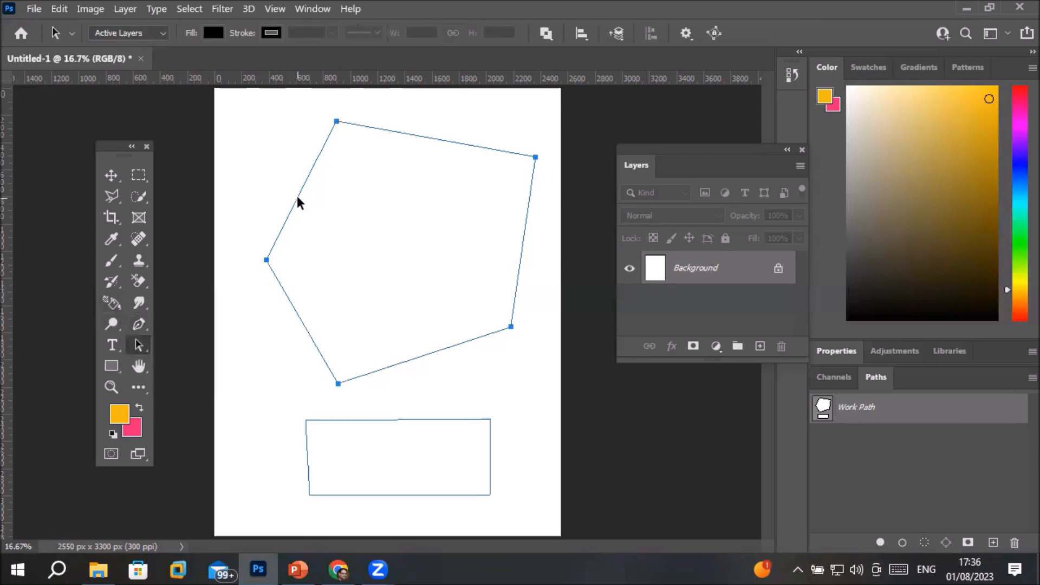
pyautogui.click(140, 326)
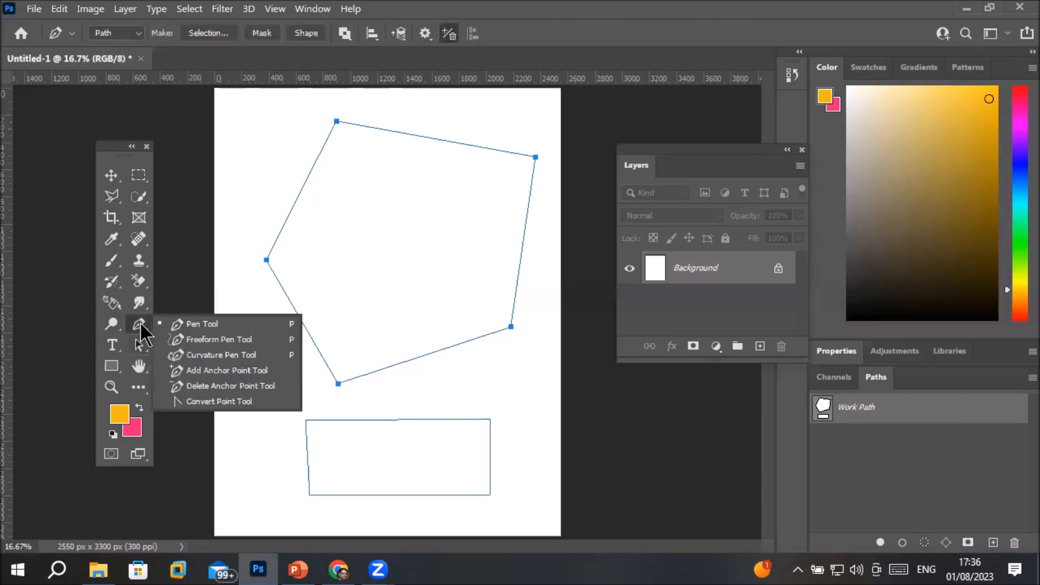
pyautogui.click(196, 325)
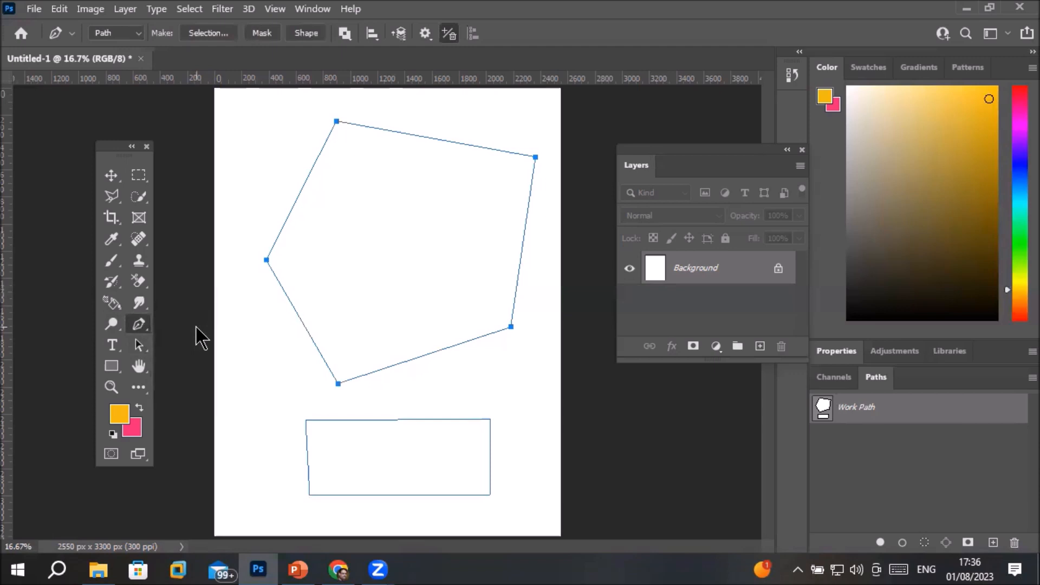
# Add nine anchor points with the Add Anchor Point tool: three on the pentagon's lower-left edge, two each on its upper and lower-right edges, one on each remaining edge
pyautogui.rightClick(139, 328)
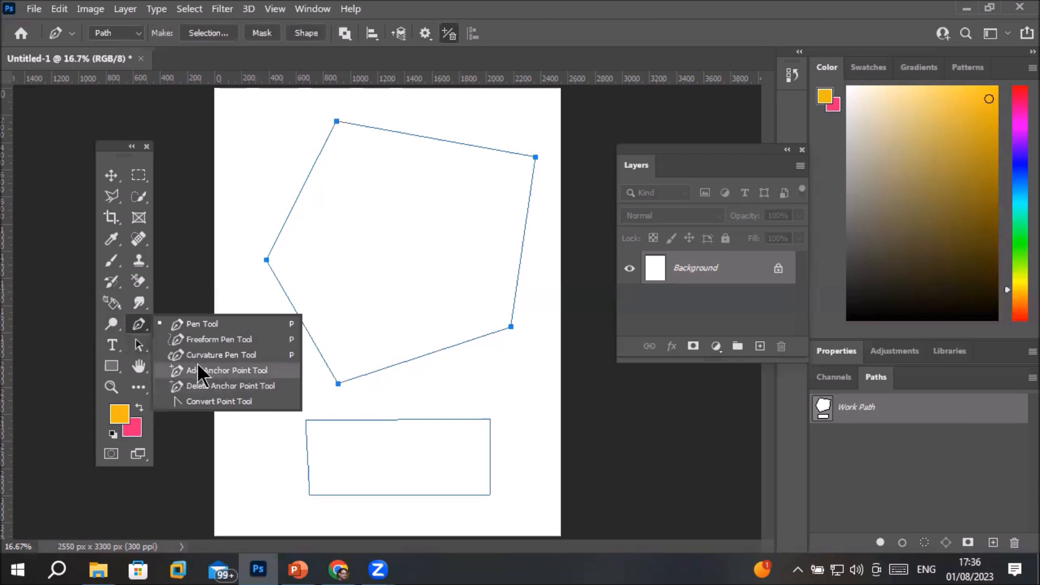
pyautogui.click(211, 371)
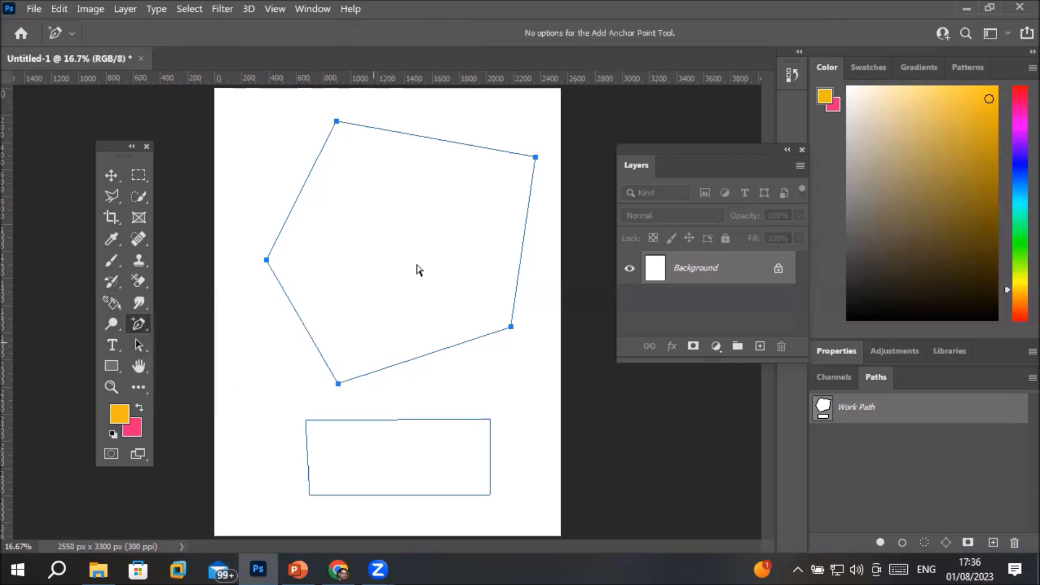
pyautogui.click(428, 138)
pyautogui.click(304, 186)
pyautogui.click(279, 282)
pyautogui.click(307, 332)
pyautogui.click(329, 368)
pyautogui.click(367, 375)
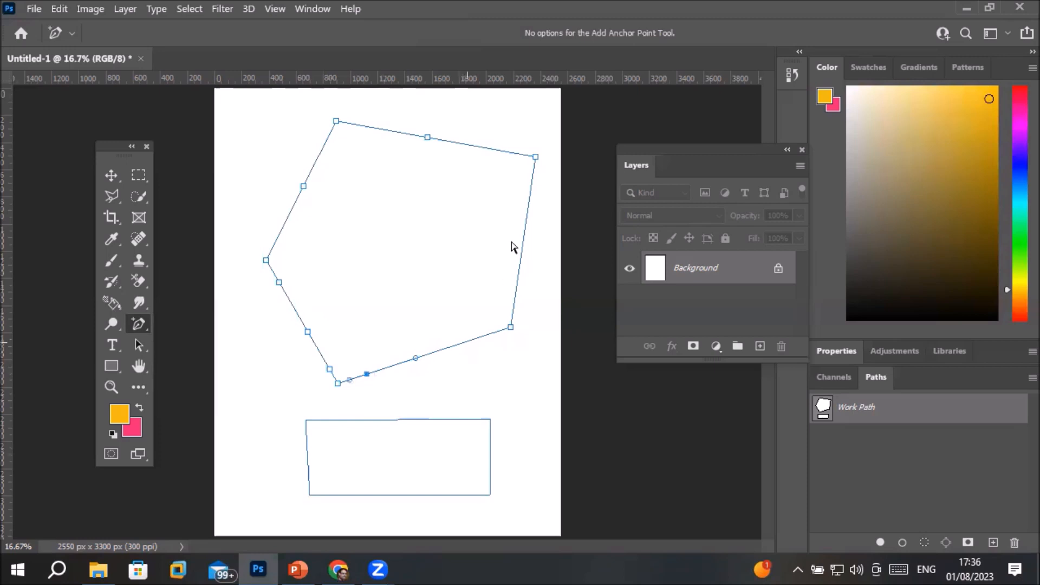
pyautogui.click(469, 341)
pyautogui.click(522, 246)
pyautogui.click(484, 146)
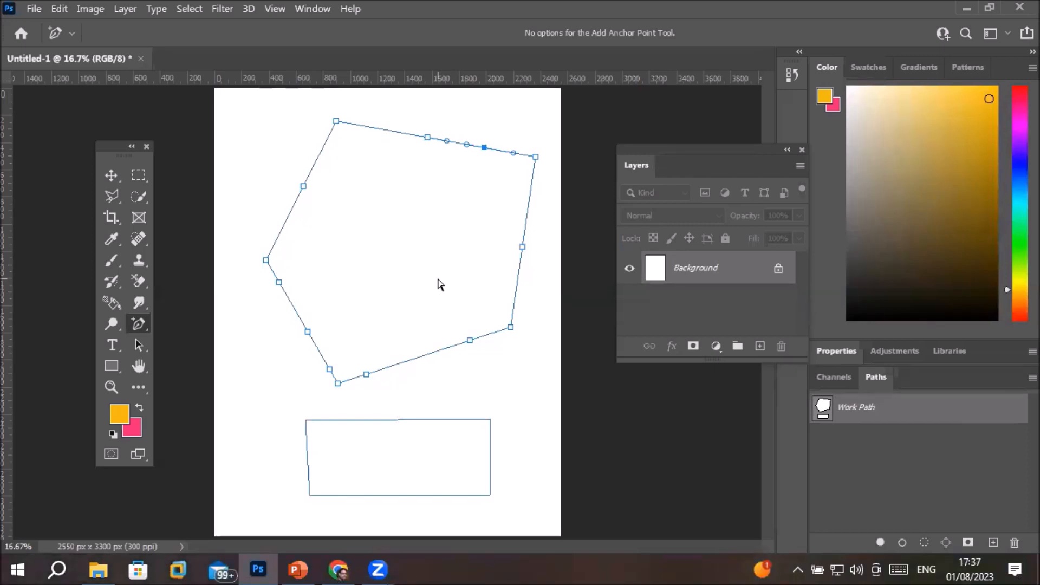
# With the Delete Anchor Point tool, remove the pentagon's lower-left edge points, its bottom corner and the nearest point on the lower-right edge
pyautogui.rightClick(132, 325)
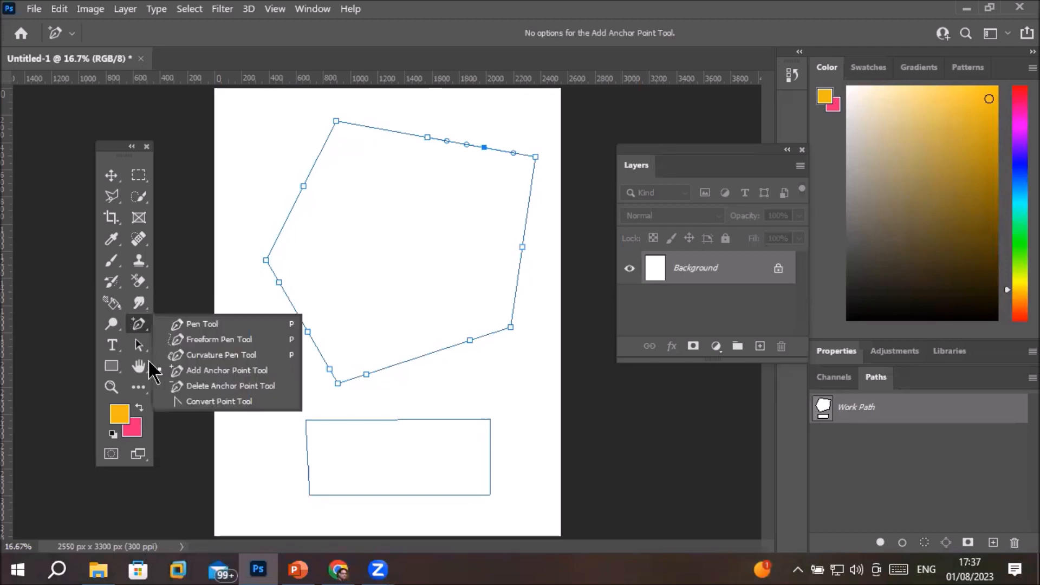
pyautogui.click(231, 386)
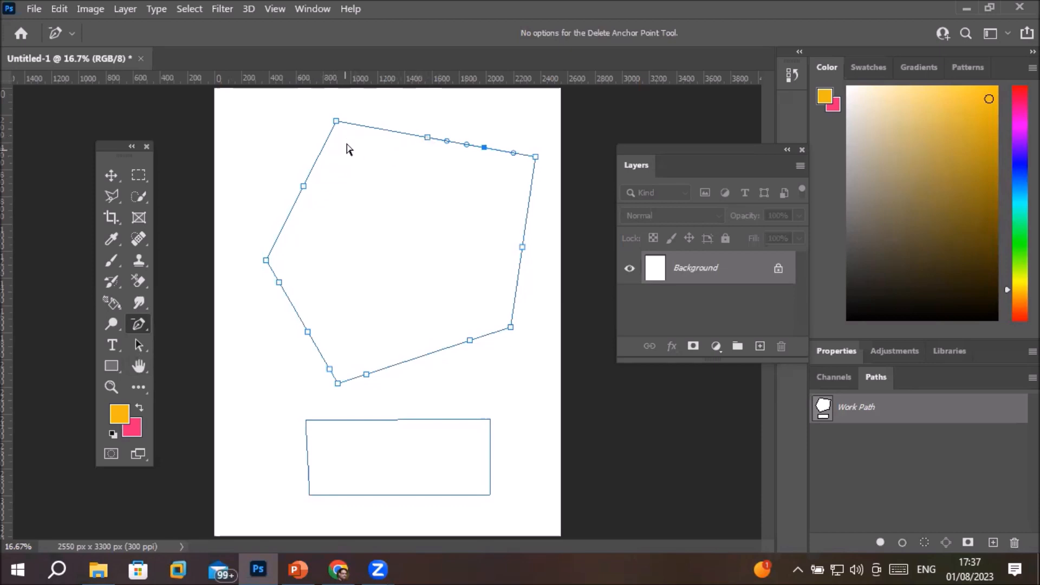
pyautogui.click(336, 121)
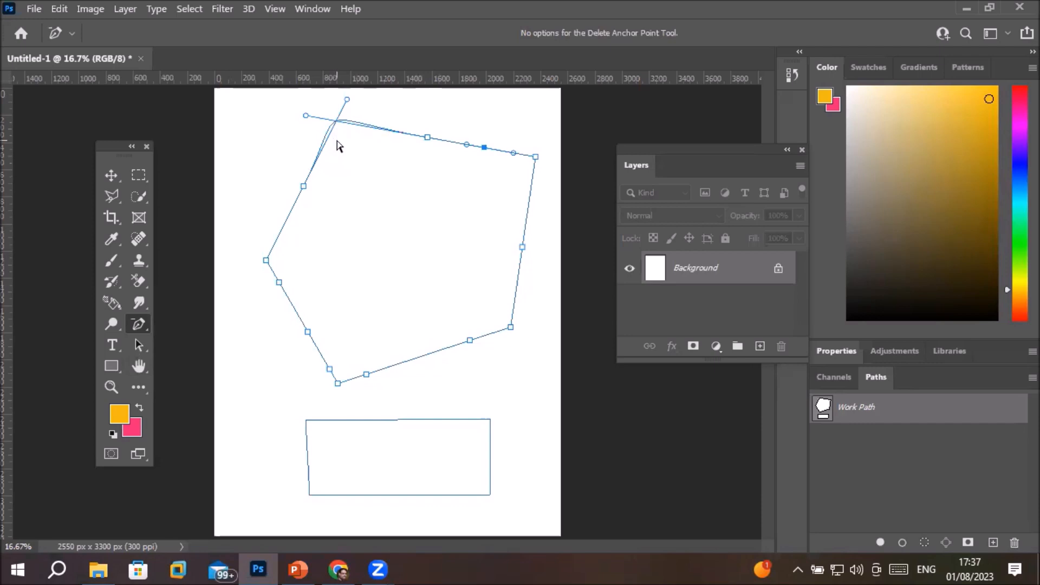
pyautogui.hotkey('ctrl', 'z')
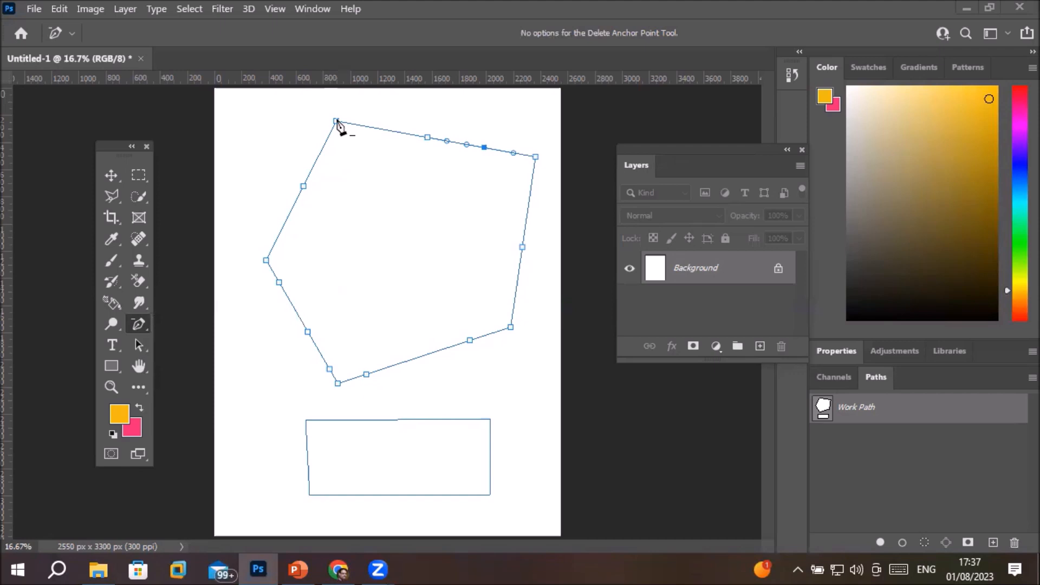
pyautogui.click(279, 283)
pyautogui.click(301, 322)
pyautogui.click(307, 332)
pyautogui.click(336, 383)
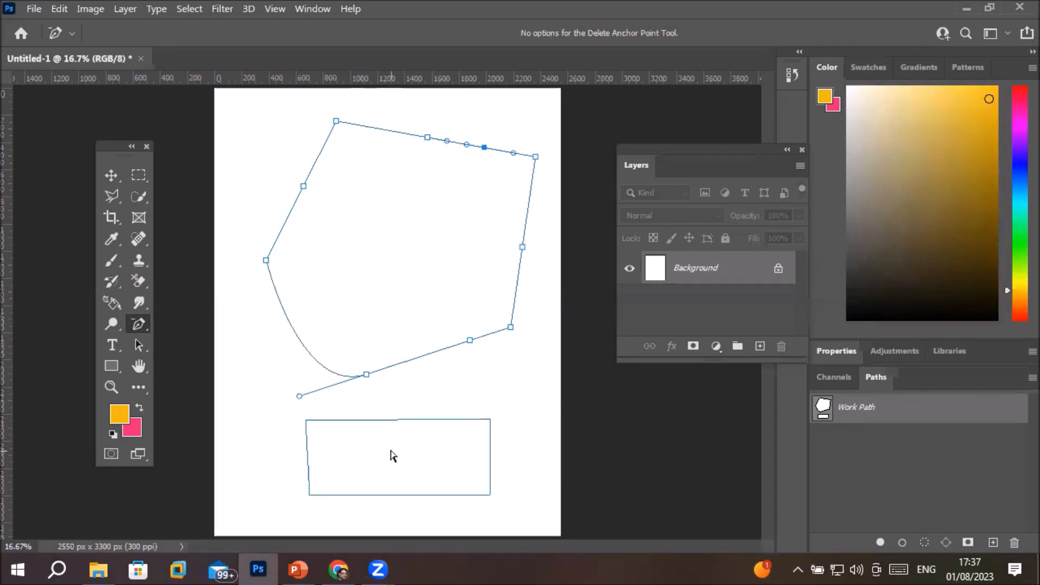
pyautogui.click(366, 375)
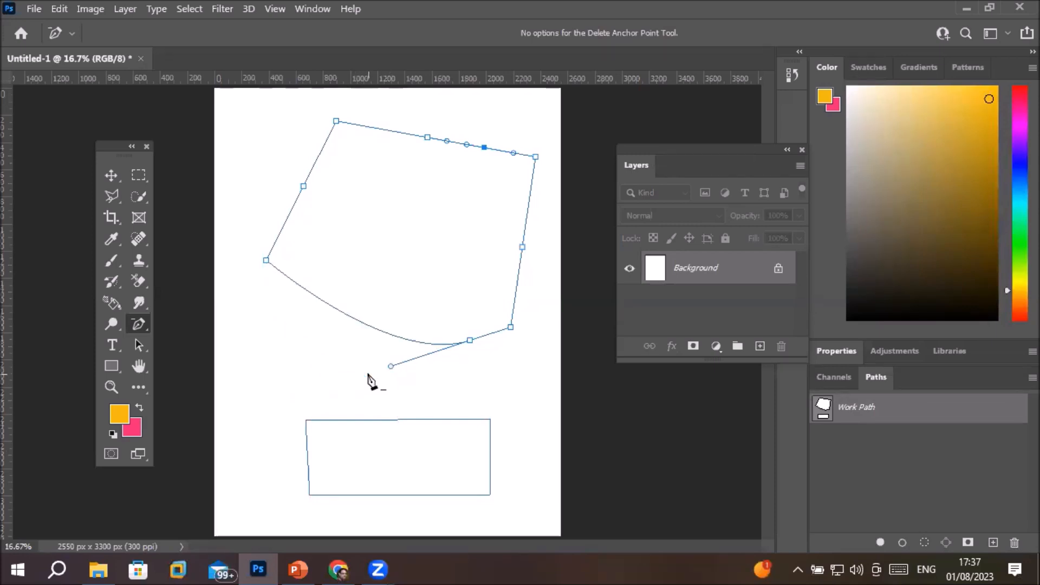
# Delete the pentagon's right-side anchor points, both added upper-edge points and the remaining lower-right edge point, leaving only the upper-left edge
pyautogui.click(510, 328)
pyautogui.click(522, 248)
pyautogui.click(535, 158)
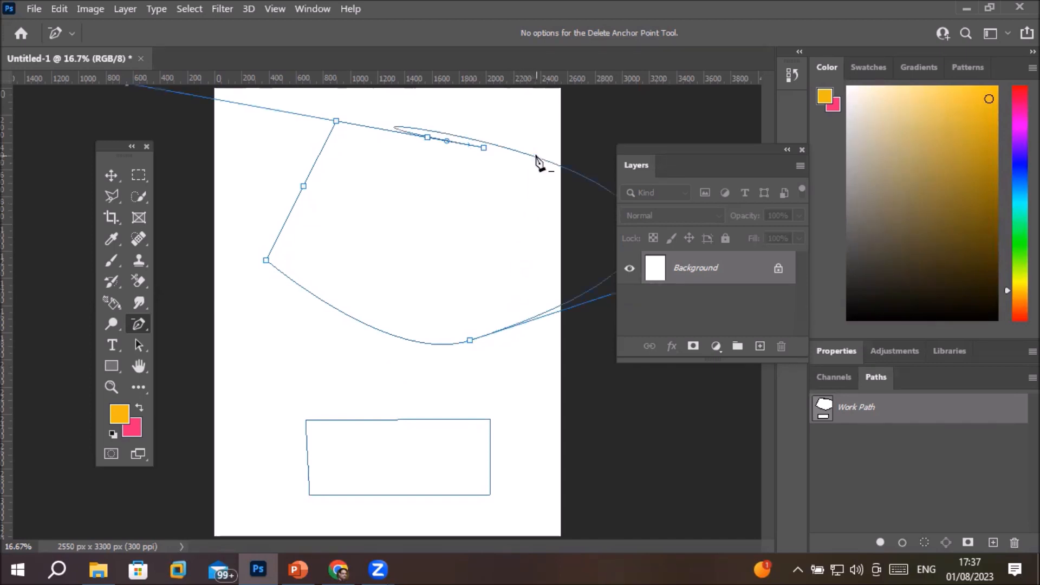
pyautogui.click(427, 138)
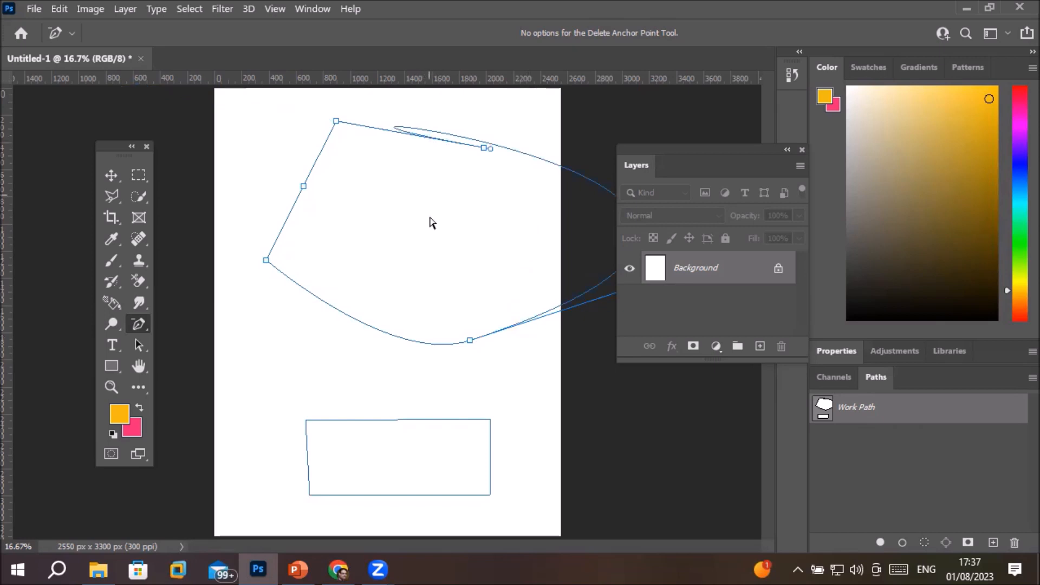
pyautogui.click(483, 148)
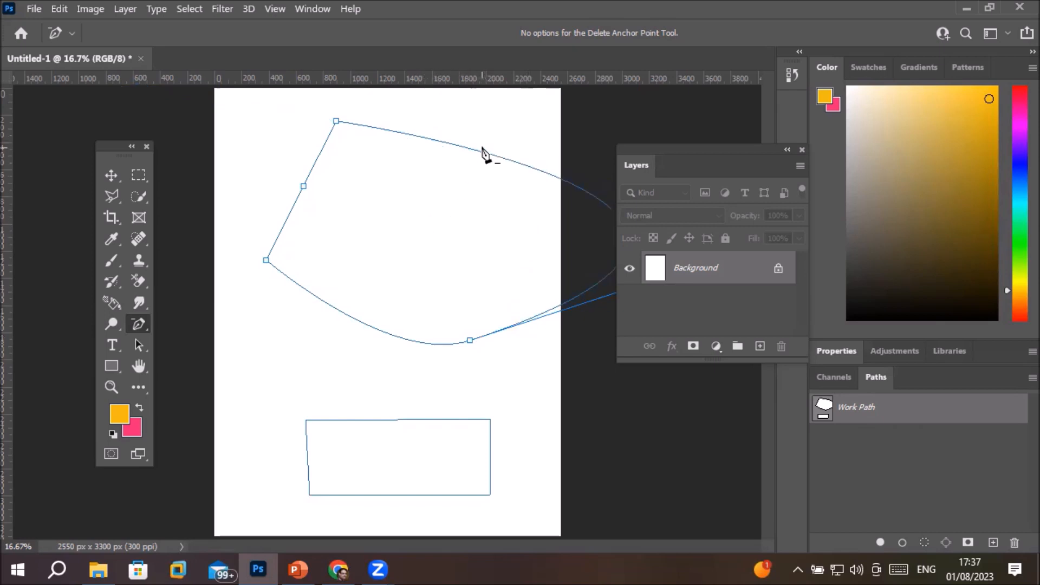
pyautogui.click(470, 341)
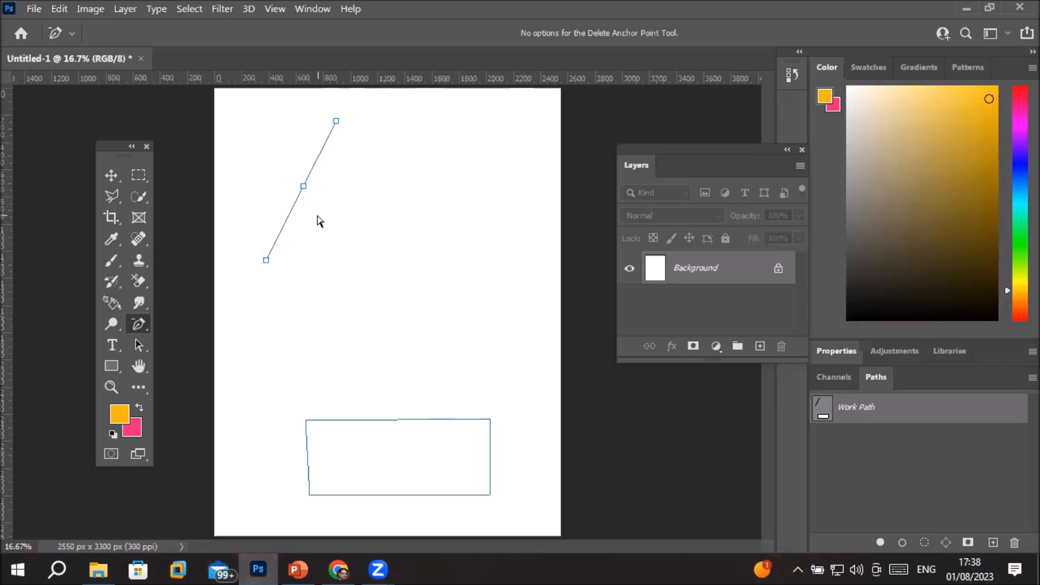
# Delete the three anchor points of the remaining upper-left segment to remove the pentagon path completely
pyautogui.click(265, 260)
pyautogui.click(302, 187)
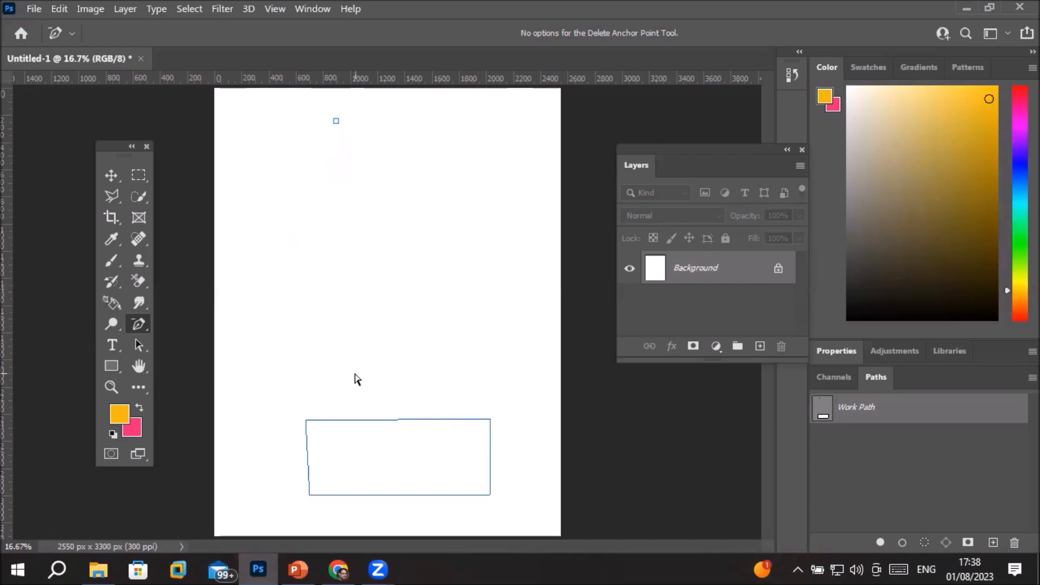
pyautogui.click(335, 121)
# Draw an open four-point path with the Pen tool above the rectangle: leftward across the upper page, diagonally down to the middle, then up to the right
pyautogui.click(133, 324)
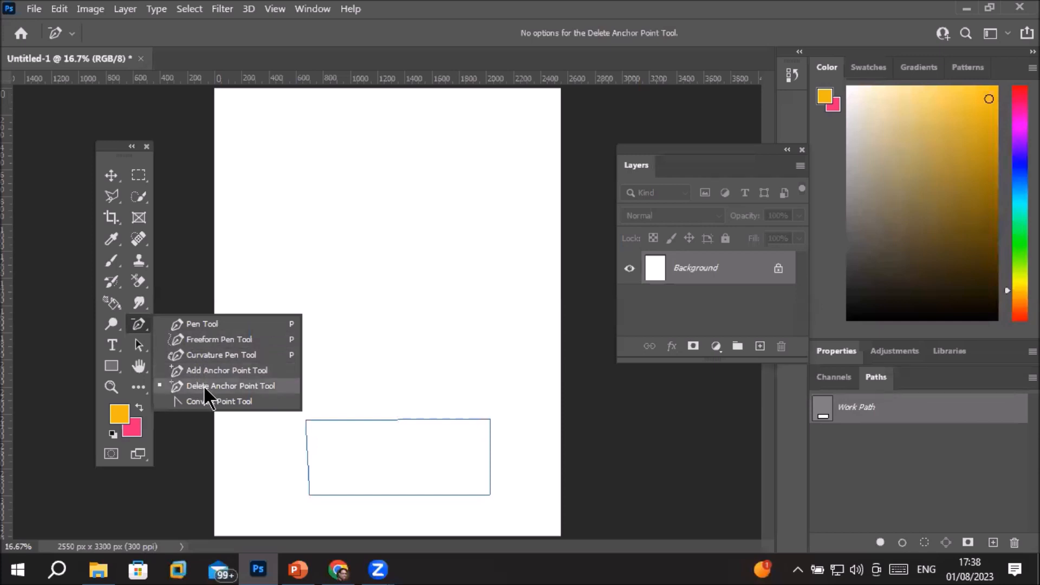
pyautogui.click(209, 325)
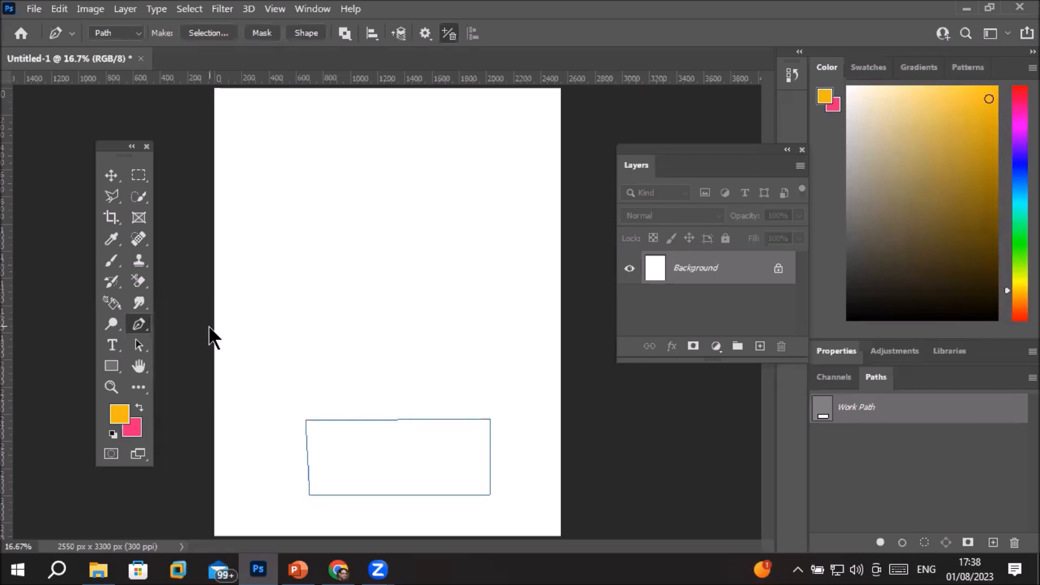
pyautogui.click(506, 175)
pyautogui.click(276, 173)
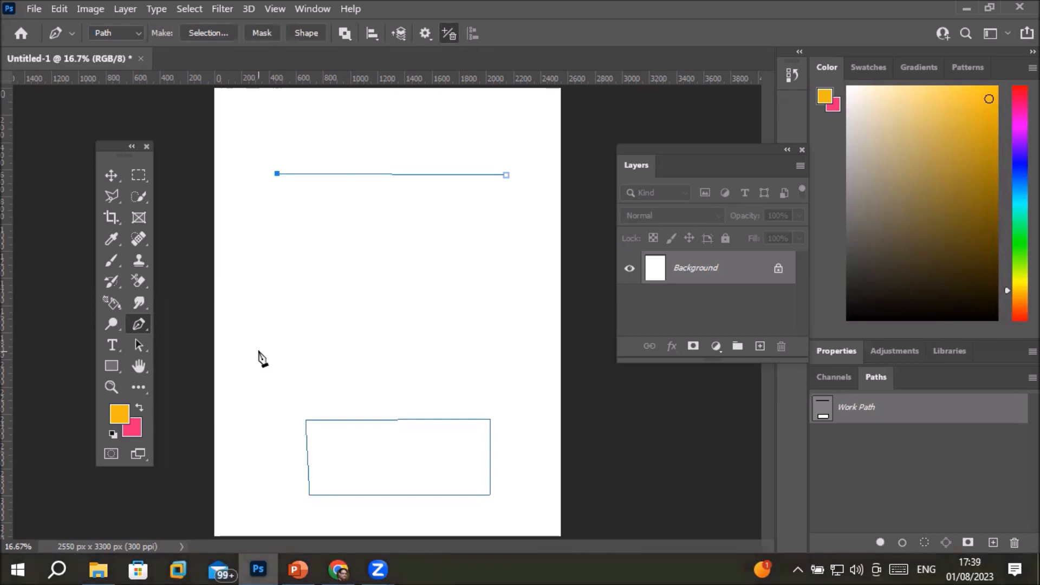
pyautogui.click(379, 283)
pyautogui.click(505, 254)
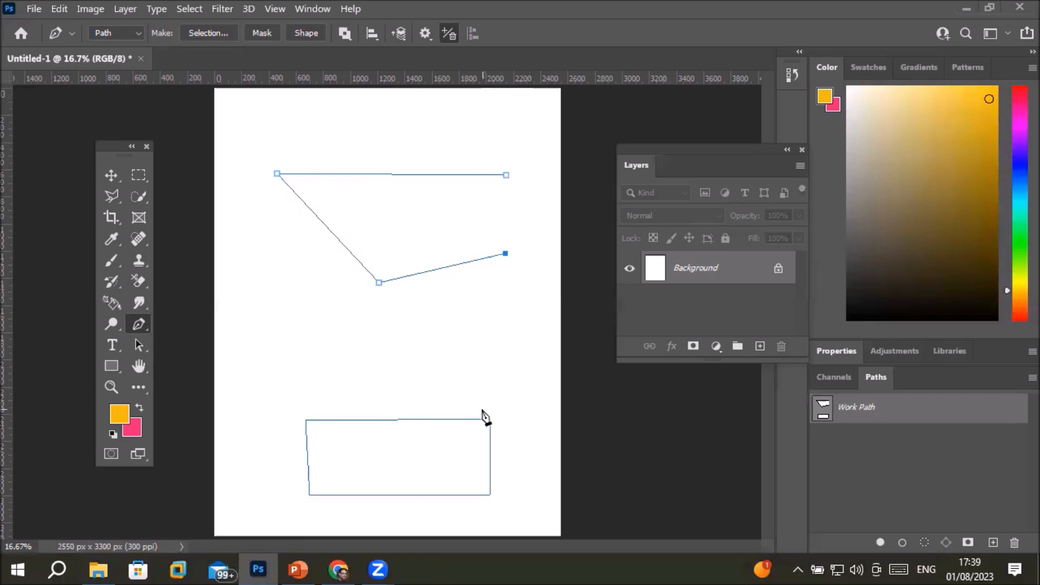
# Move the whole open path slightly upward with the Path Selection tool
pyautogui.click(138, 349)
pyautogui.click(202, 344)
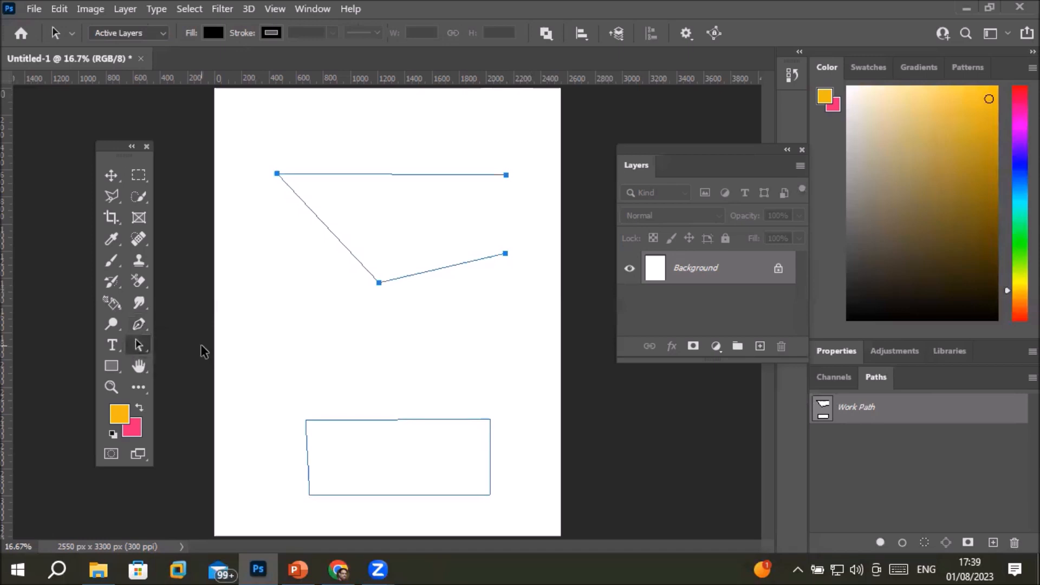
pyautogui.moveTo(284, 176); pyautogui.dragTo(280, 149)
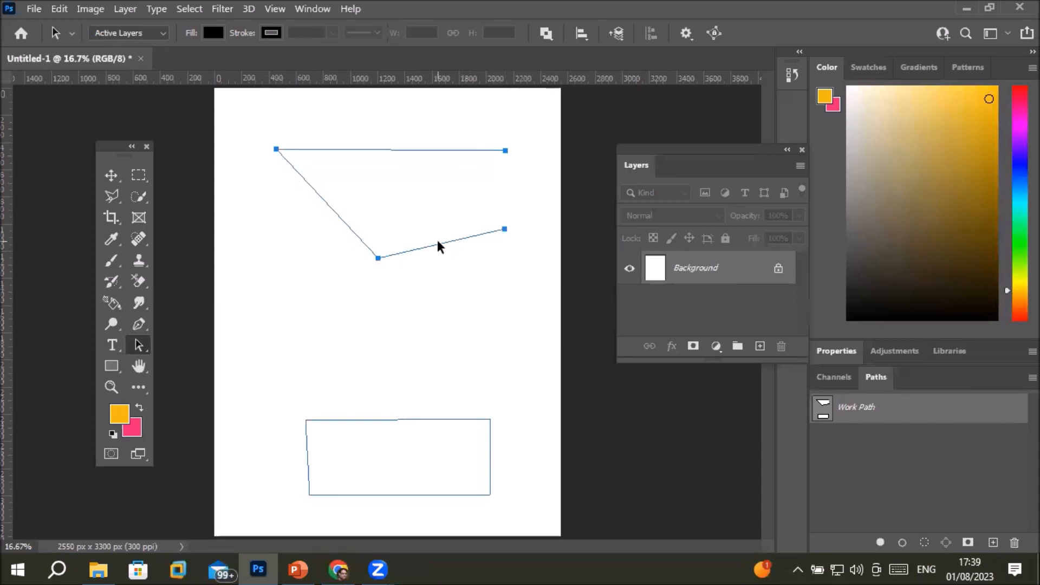
# Shift the open path slightly down and left with the Direct Selection tool, and select only its lowest anchor point
pyautogui.rightClick(140, 346)
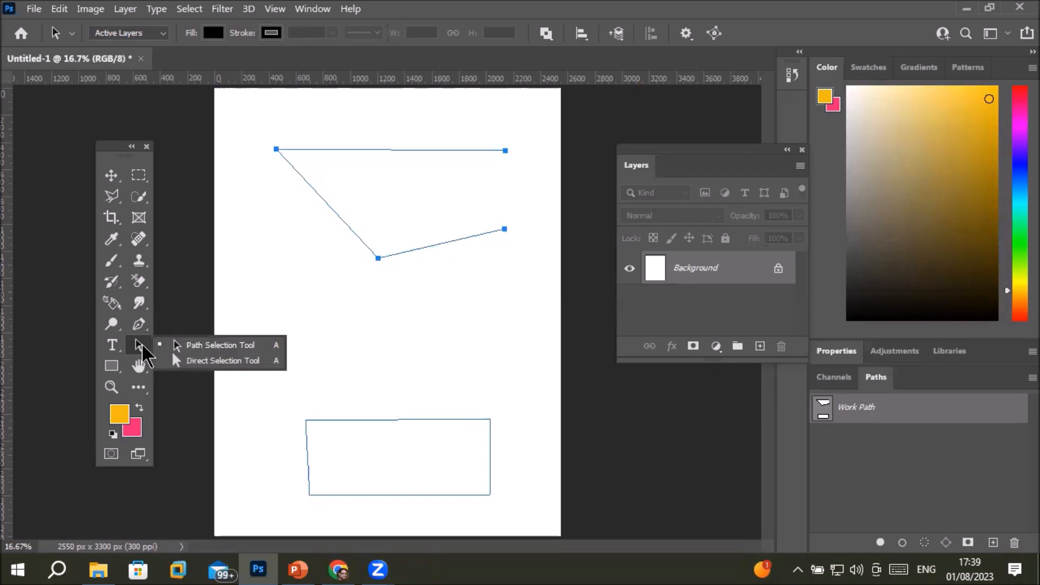
pyautogui.click(205, 360)
pyautogui.moveTo(378, 259); pyautogui.dragTo(363, 282)
pyautogui.click(365, 275)
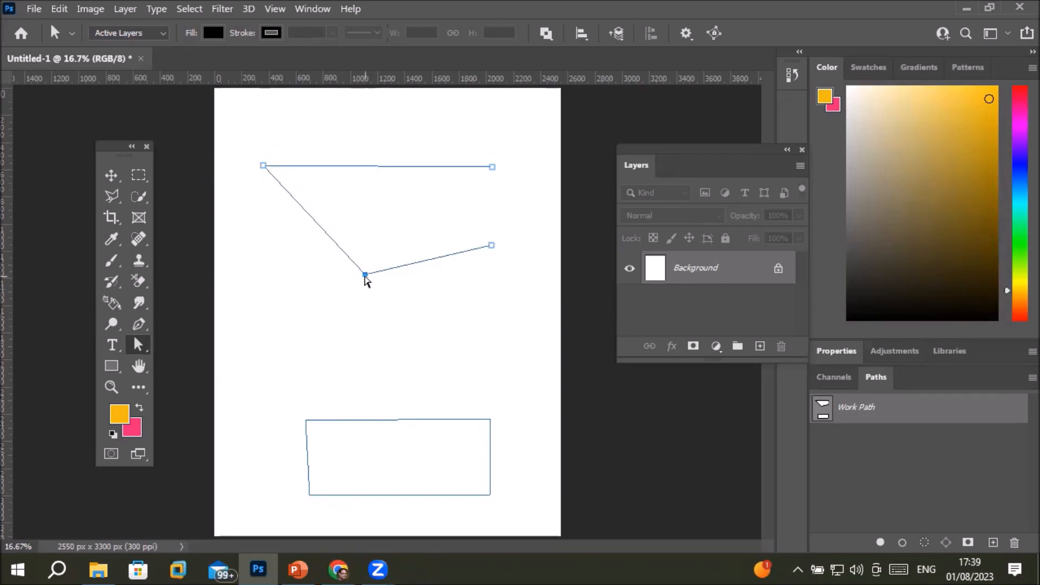
# Move the open path's upper-right end point to the page's right edge and its upper-left anchor point to the page's top edge
pyautogui.click(492, 167)
pyautogui.moveTo(494, 168); pyautogui.dragTo(557, 165)
pyautogui.click(264, 166)
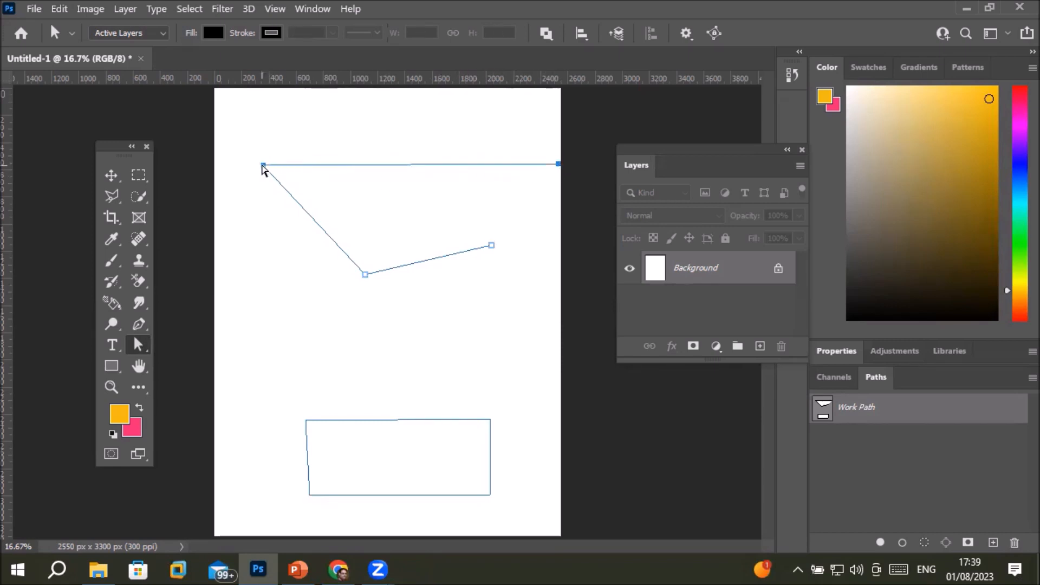
pyautogui.moveTo(266, 167); pyautogui.dragTo(375, 89)
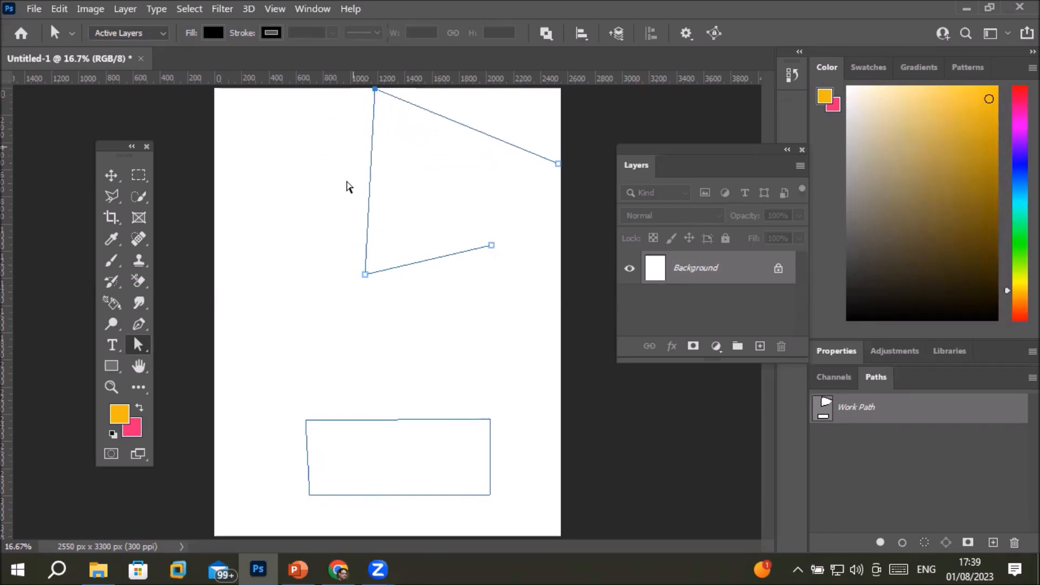
# Move the open path's lowest anchor point to the page's left edge and its lower end point down to the page's right edge
pyautogui.click(365, 275)
pyautogui.moveTo(365, 278); pyautogui.dragTo(216, 176)
pyautogui.moveTo(491, 245); pyautogui.dragTo(562, 297)
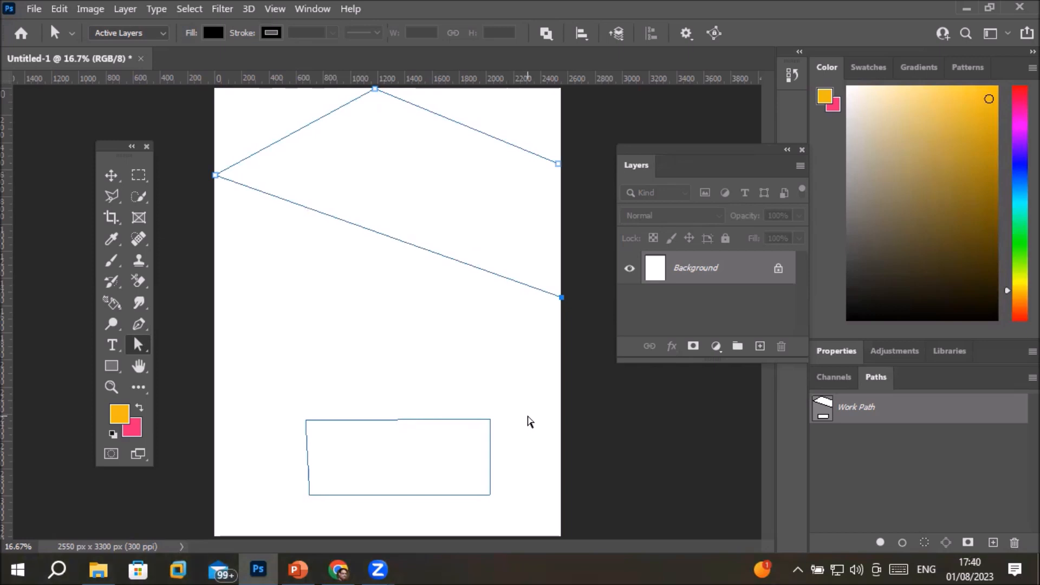
pyautogui.click(139, 346)
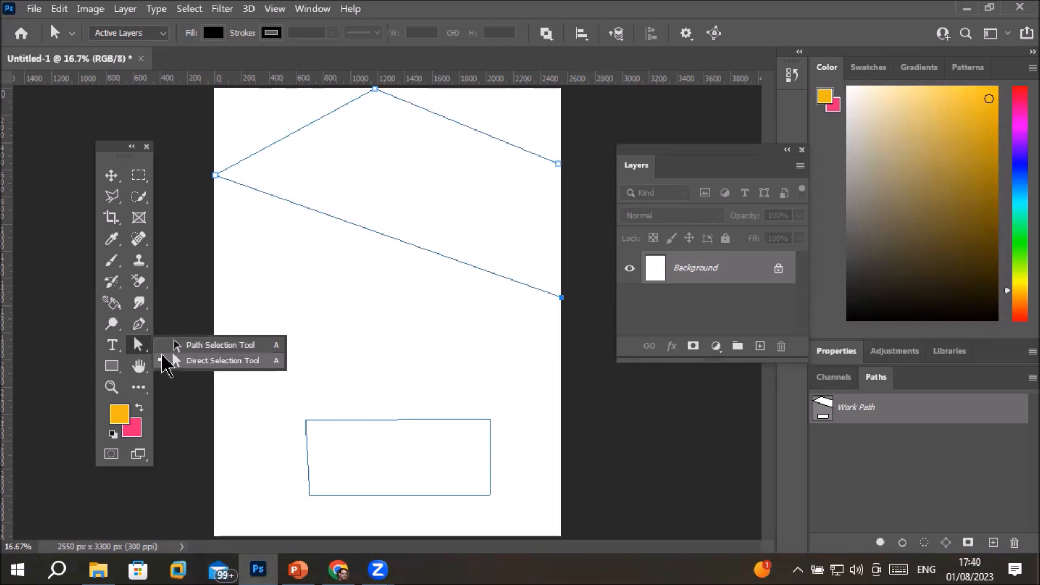
pyautogui.click(138, 325)
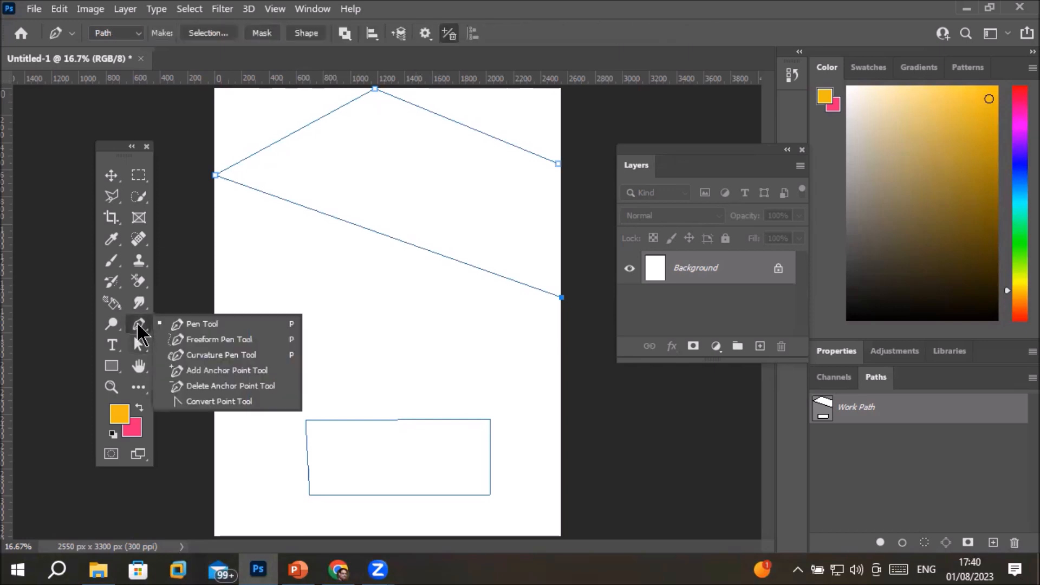
# Choose the Pen tool, switch to the PowerPoint slide on drawing tools, and highlight the Pen Tool heading and "paths, vector shapes"
pyautogui.click(197, 324)
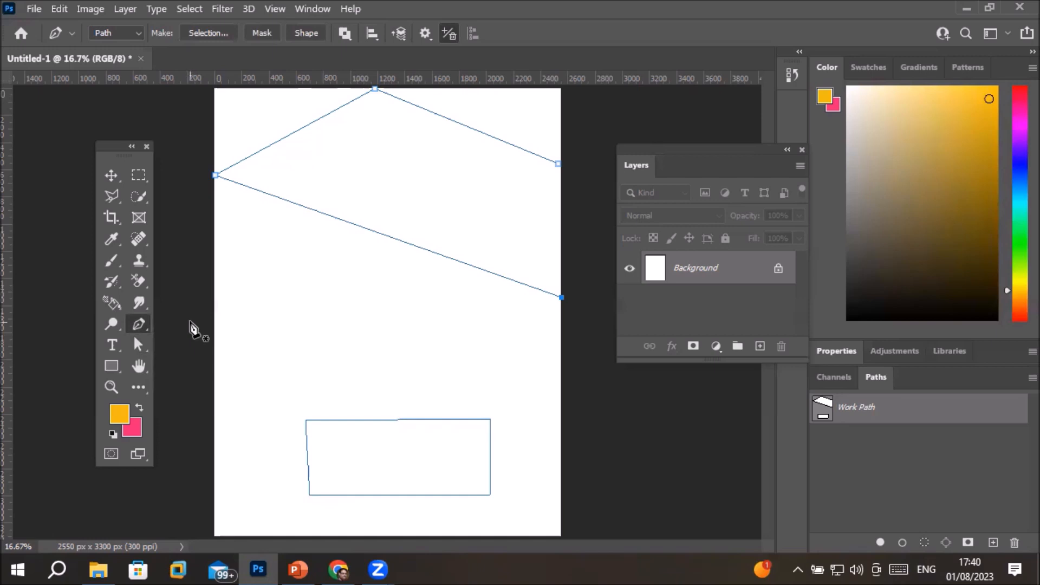
pyautogui.click(298, 569)
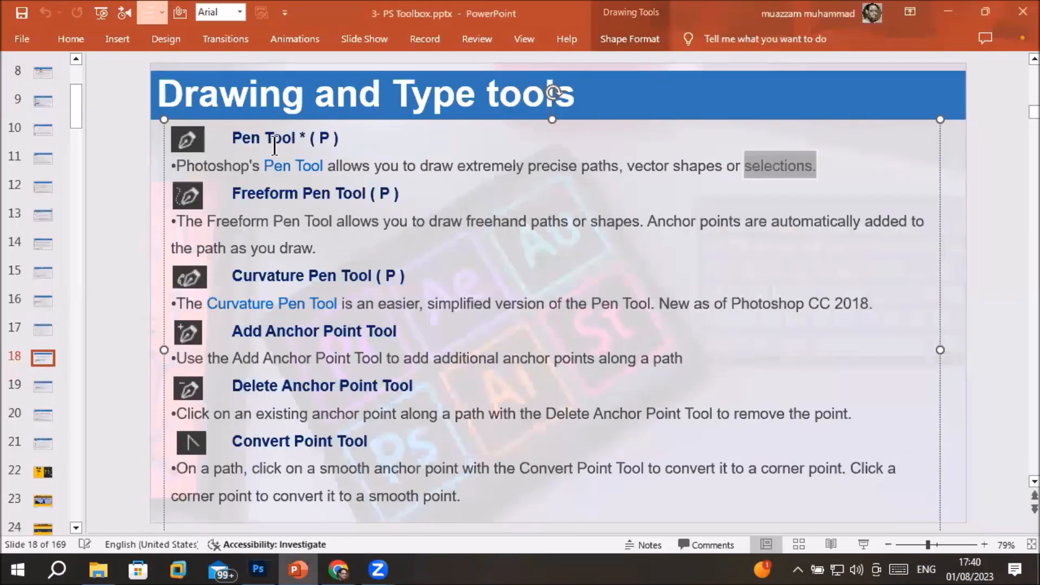
pyautogui.click(242, 138)
pyautogui.tripleClick(269, 138)
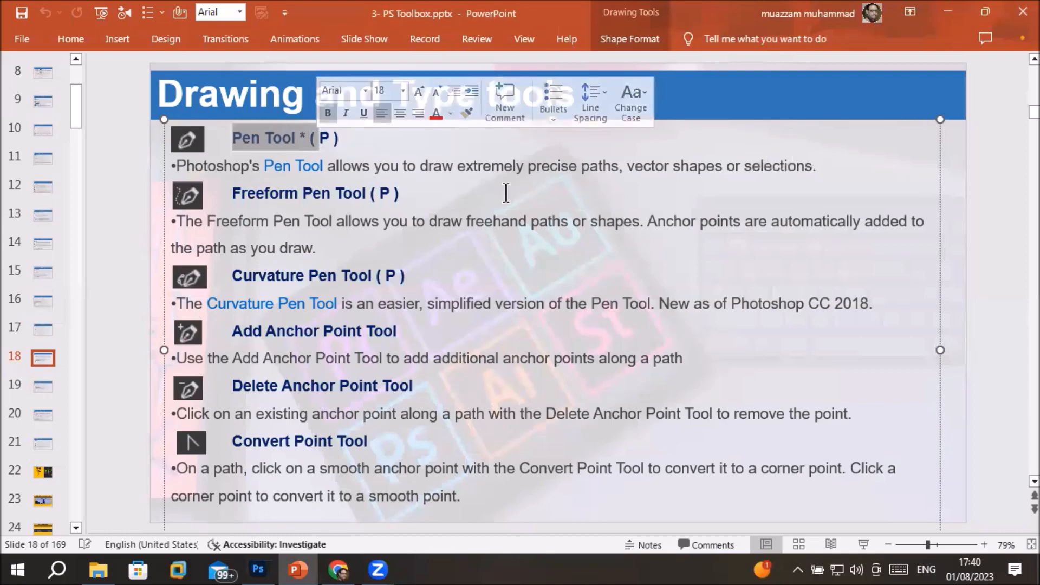
pyautogui.moveTo(627, 163); pyautogui.dragTo(716, 172)
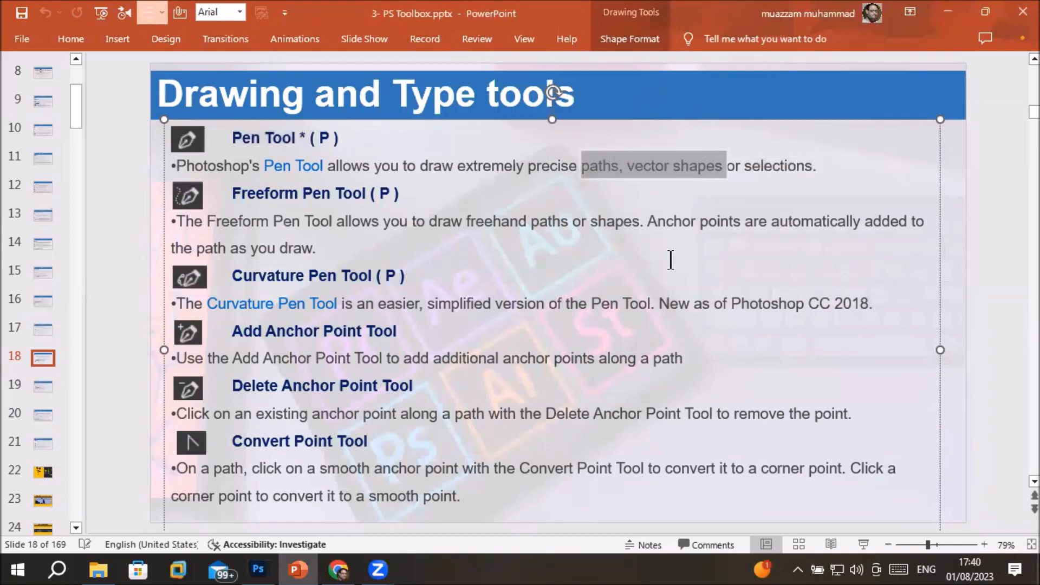
pyautogui.click(653, 162)
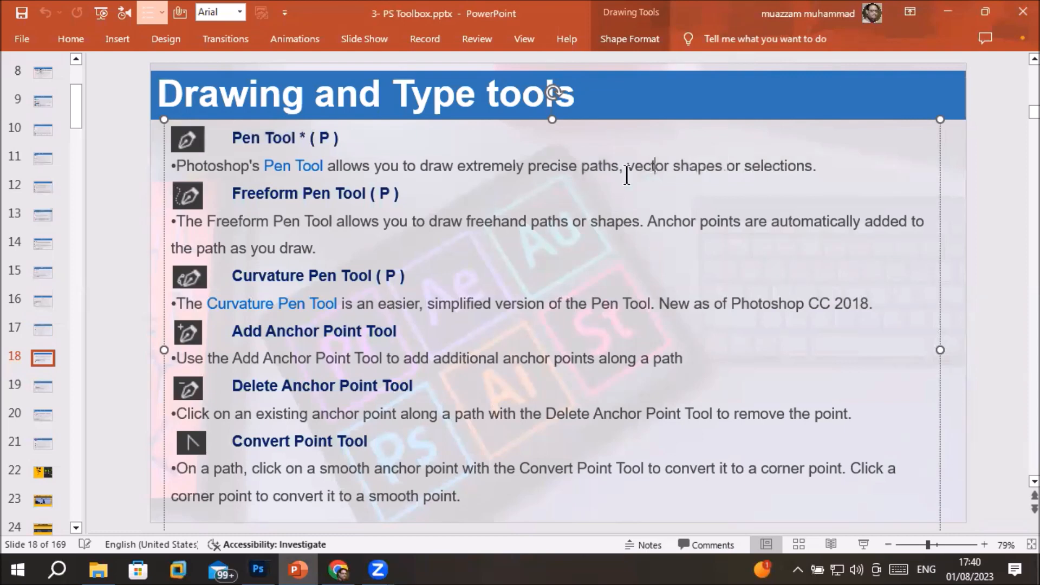
# Switch back to Photoshop, set the Pen tool's mode to Shape, and add a new layer above the Background
pyautogui.click(262, 571)
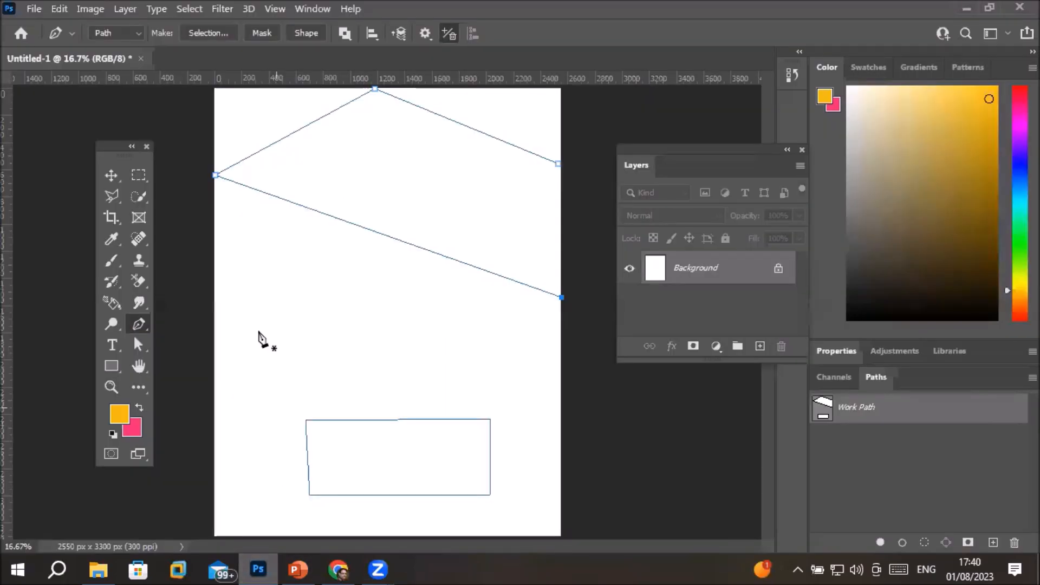
pyautogui.click(140, 33)
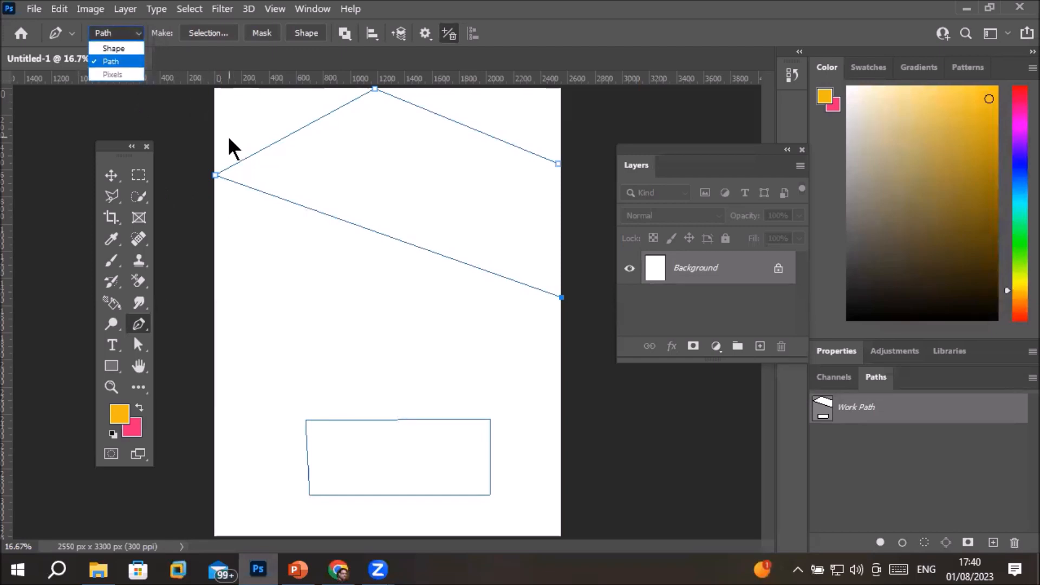
pyautogui.click(125, 48)
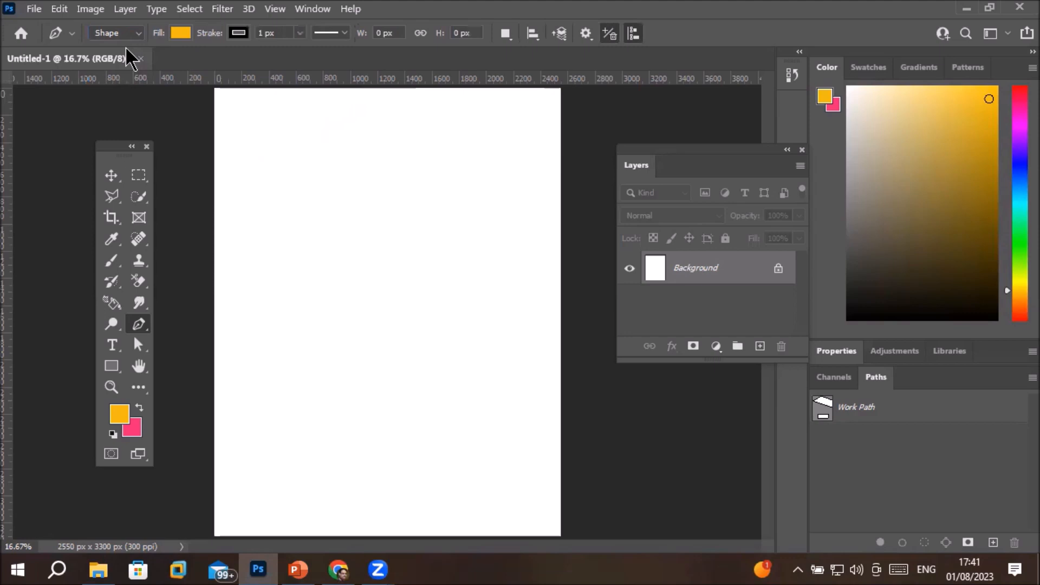
pyautogui.click(759, 347)
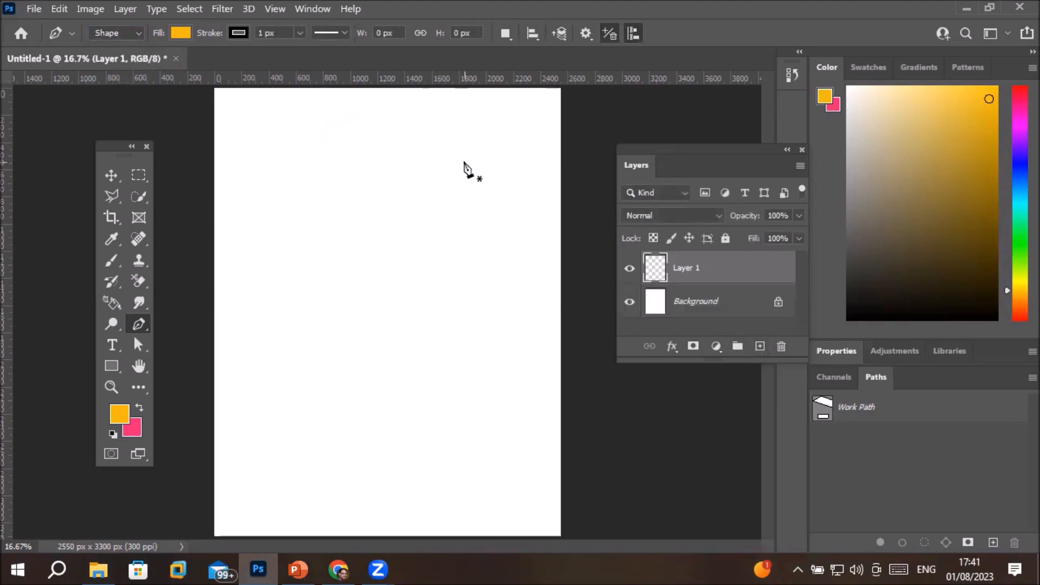
pyautogui.click(138, 35)
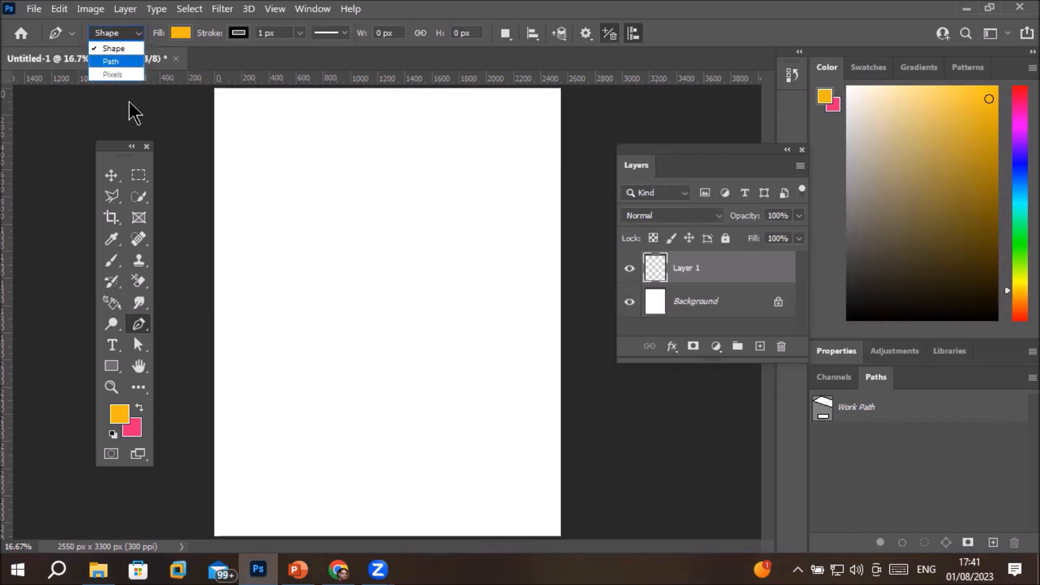
pyautogui.click(139, 326)
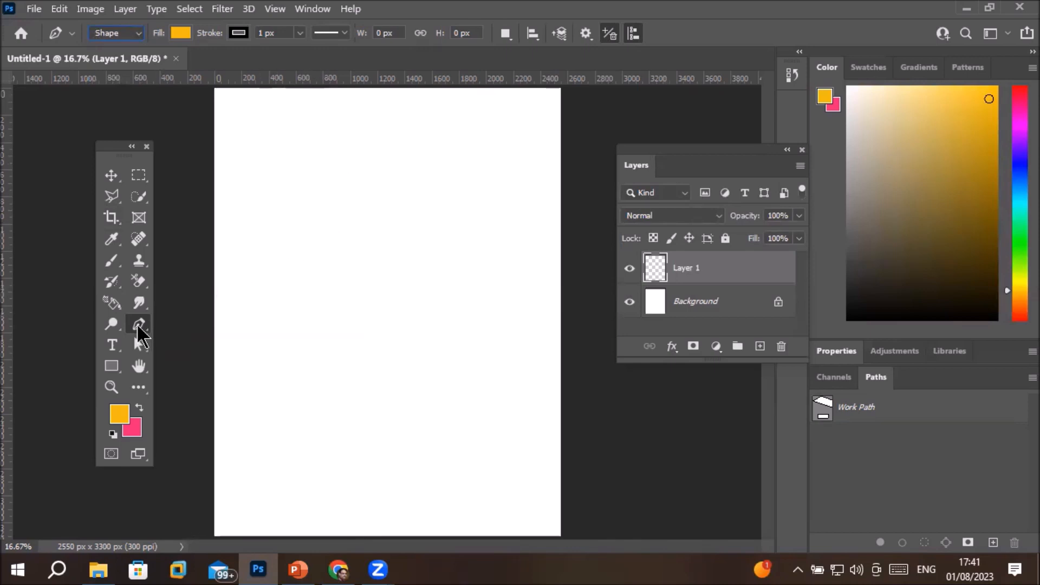
pyautogui.click(138, 34)
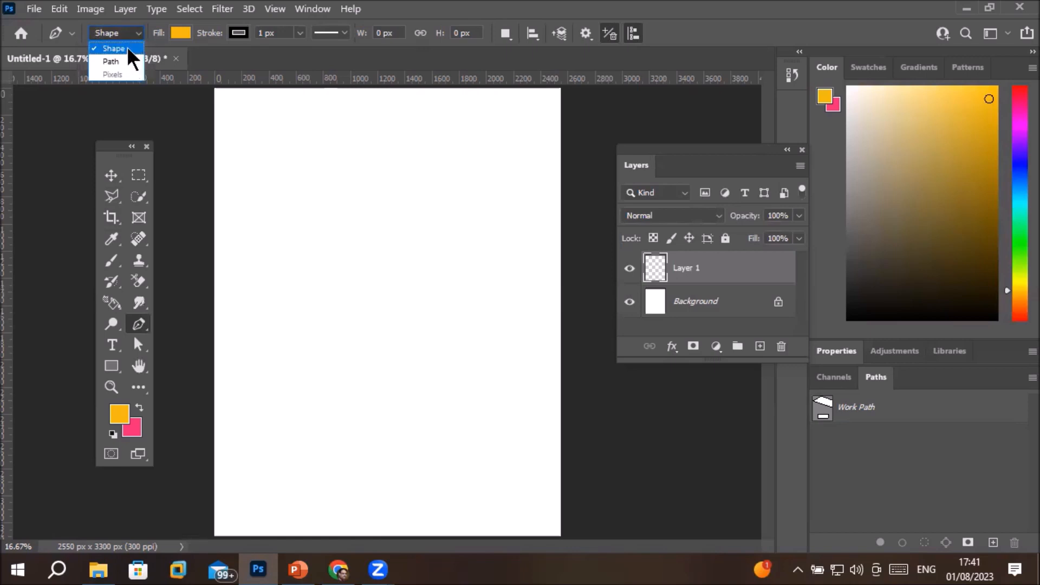
pyautogui.click(126, 47)
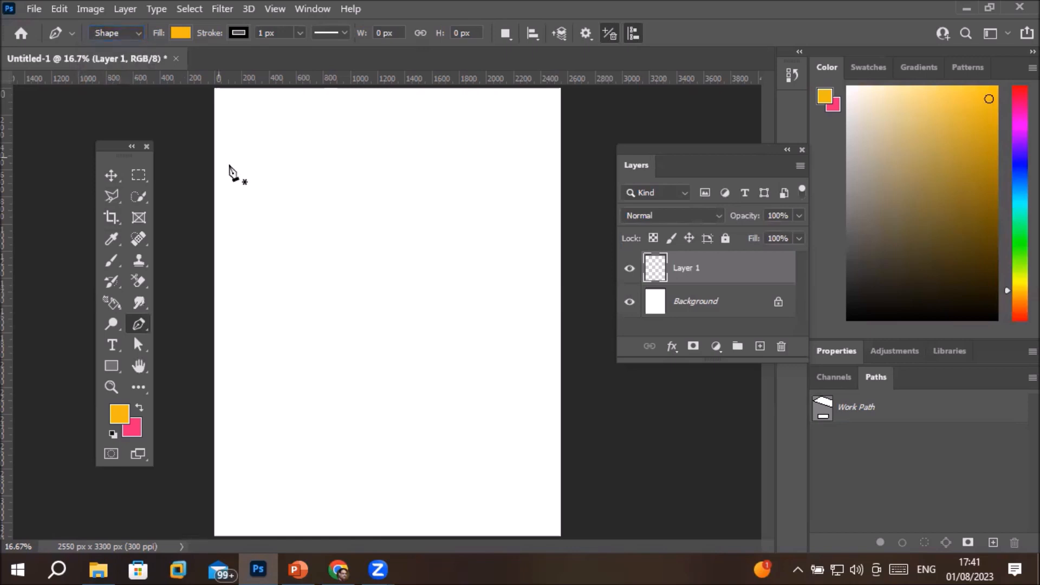
# Start a shape with a corner point in the page's left half and a smooth point up to its right, bowing the segment upward
pyautogui.click(270, 260)
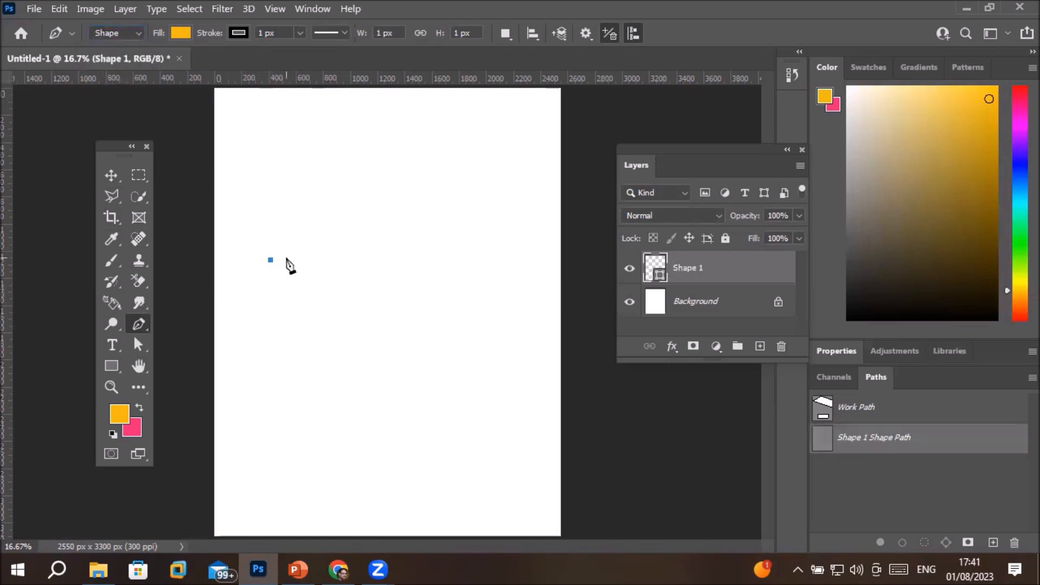
pyautogui.click(351, 193)
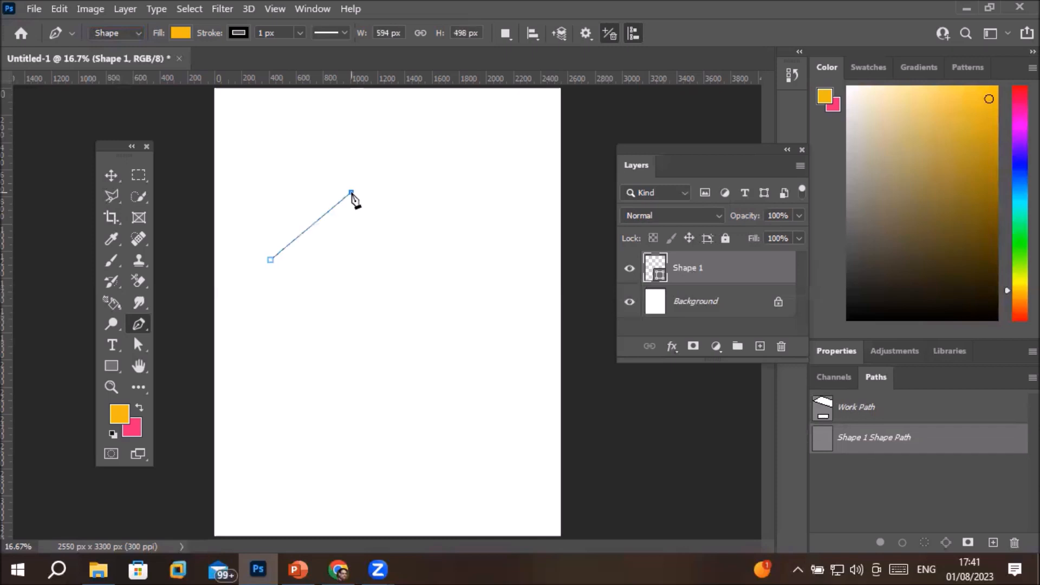
pyautogui.moveTo(351, 193); pyautogui.dragTo(410, 215)
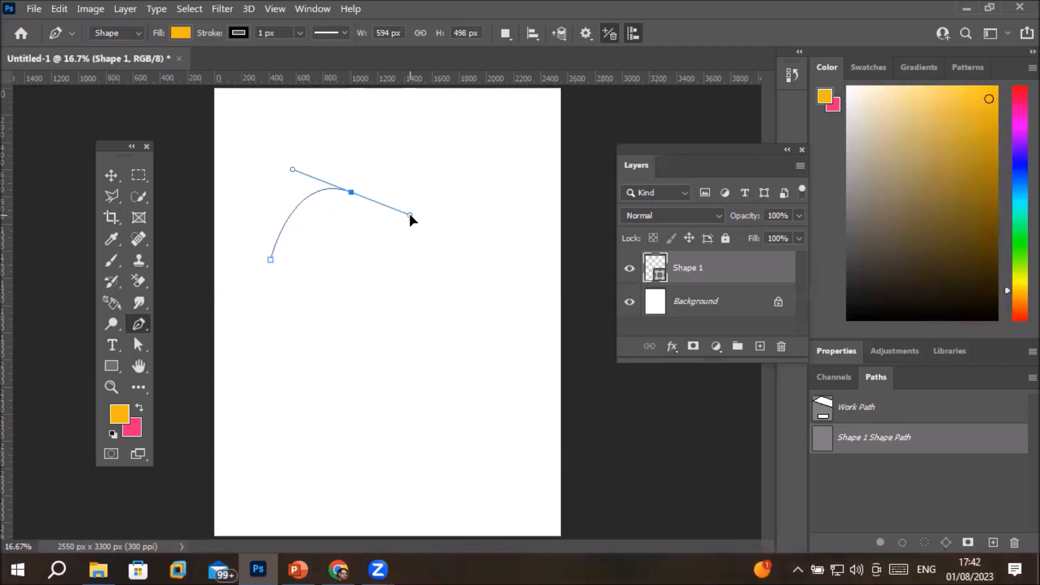
pyautogui.moveTo(410, 215); pyautogui.dragTo(410, 215)
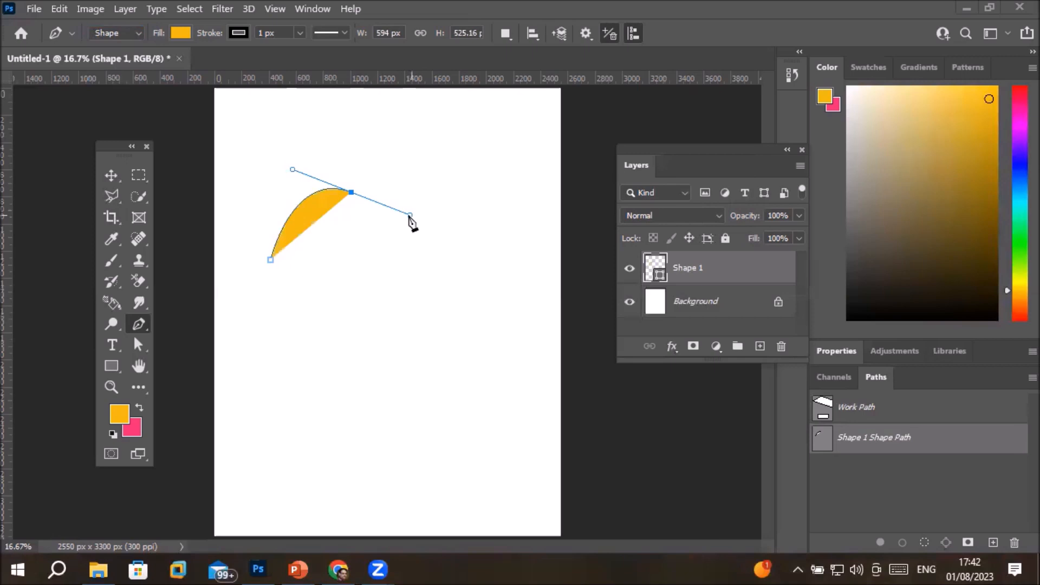
# Continue the shape clockwise with three corner points at its lower right, bottom and lower left, and a smooth point near the page's left edge
pyautogui.click(407, 312)
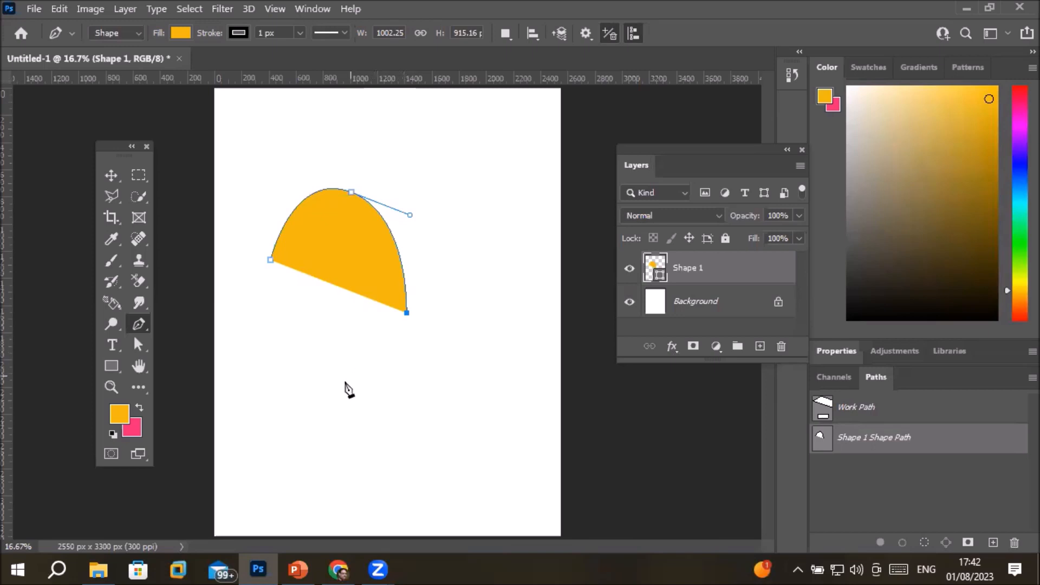
pyautogui.click(320, 395)
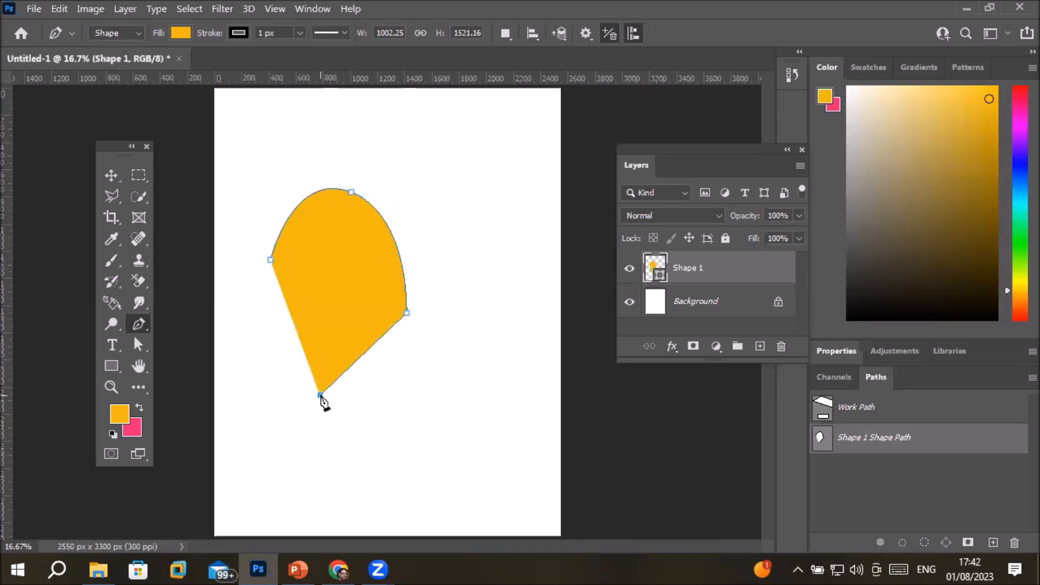
pyautogui.click(258, 368)
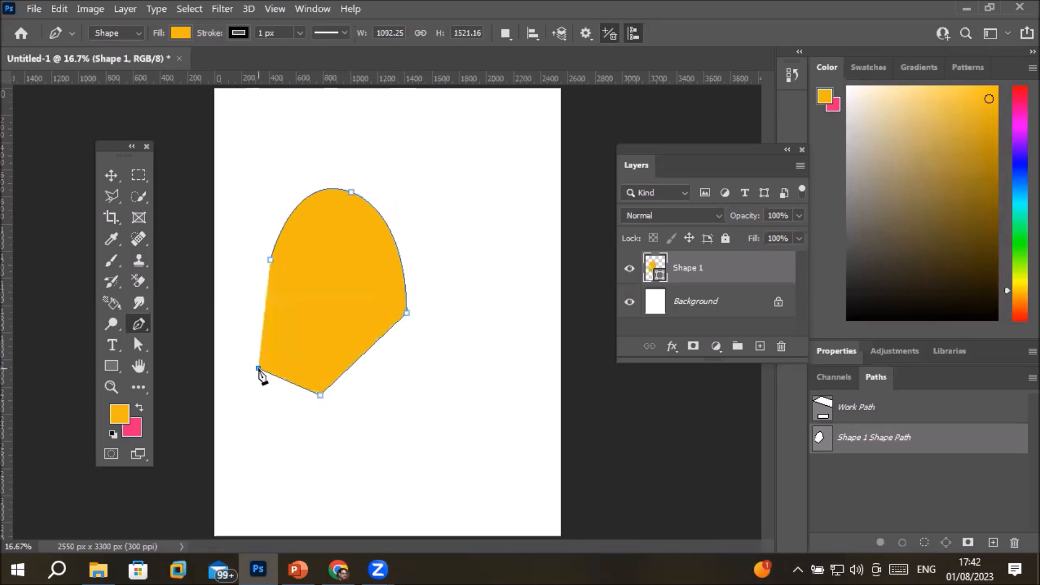
pyautogui.click(231, 298)
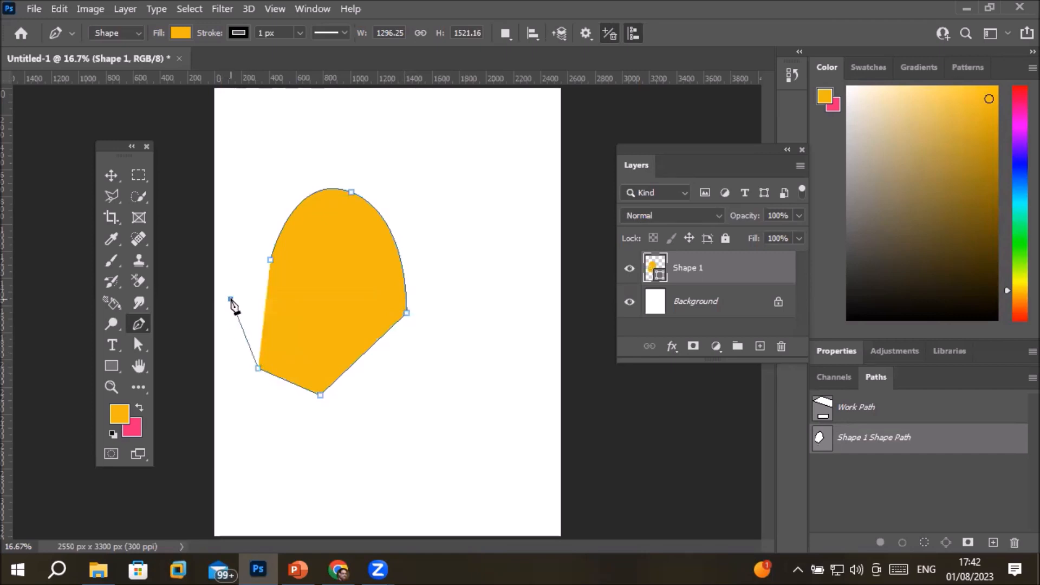
pyautogui.moveTo(231, 300); pyautogui.dragTo(252, 257)
# Add three smooth points across the page's upper part from left to right, and deselect the shape with the Move tool
pyautogui.click(228, 158)
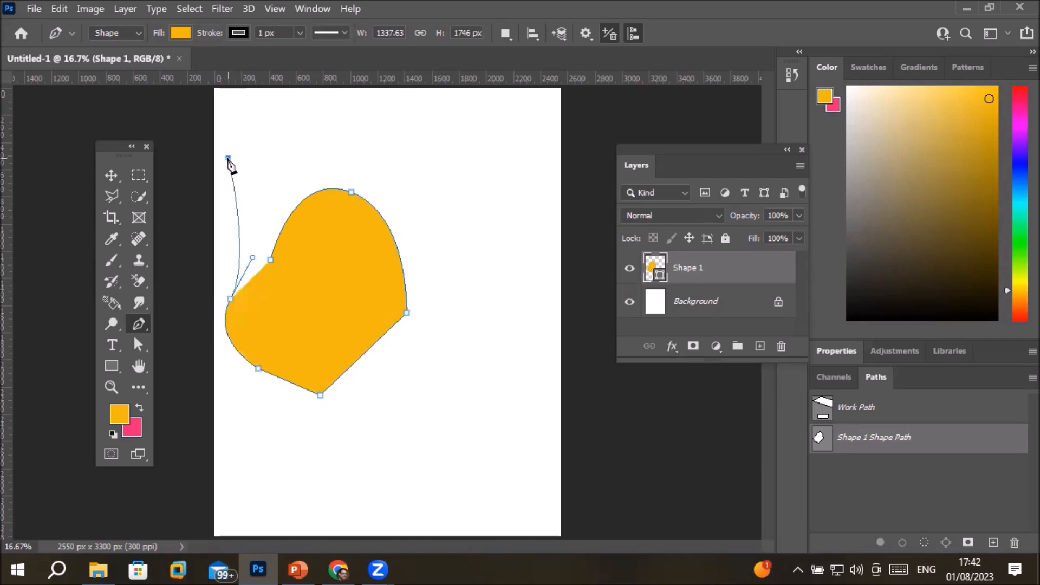
pyautogui.moveTo(228, 158); pyautogui.dragTo(289, 151)
pyautogui.moveTo(410, 116); pyautogui.dragTo(464, 161)
pyautogui.moveTo(526, 180); pyautogui.dragTo(525, 224)
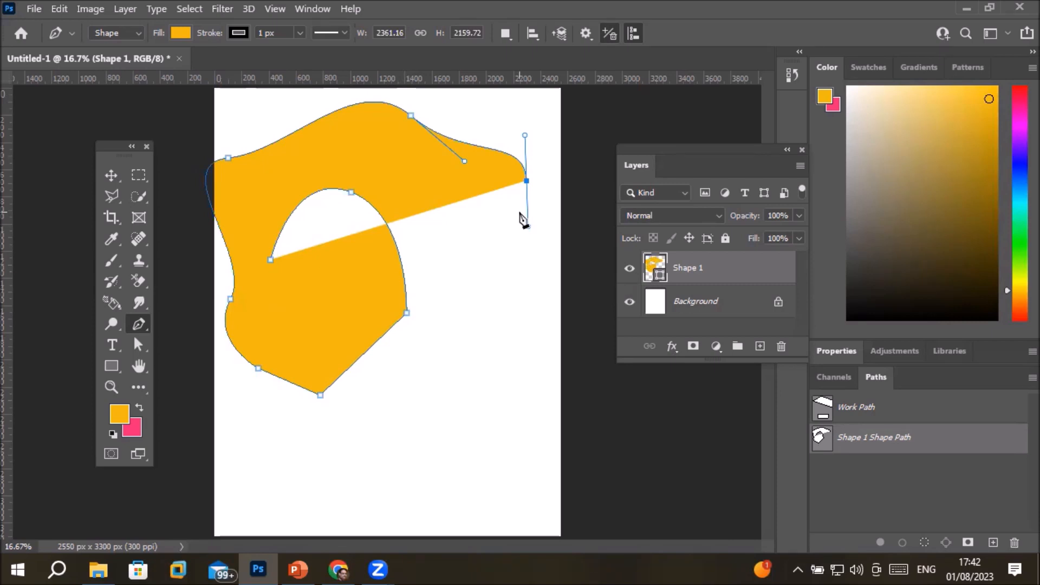
pyautogui.click(111, 174)
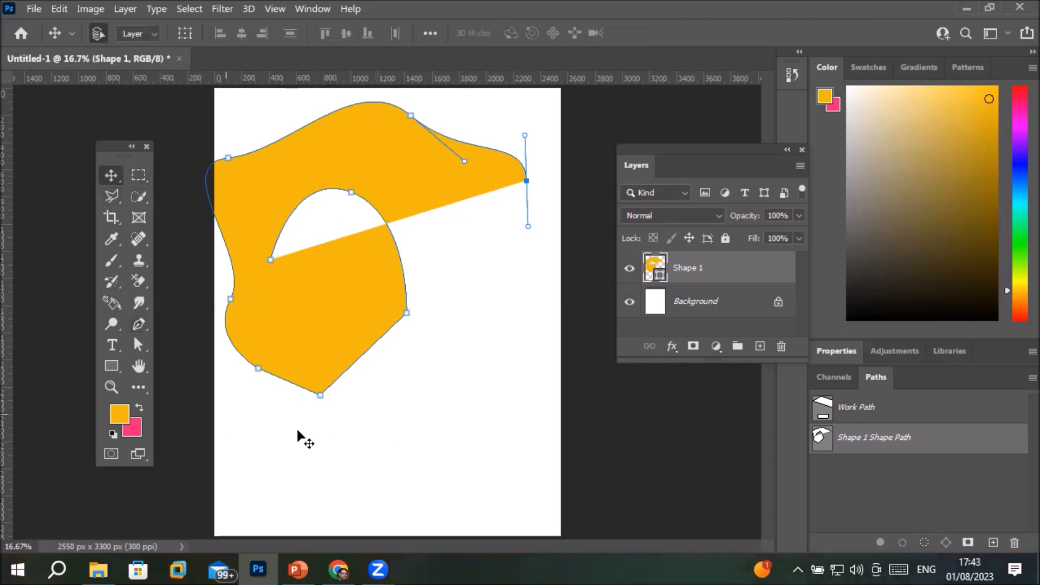
pyautogui.click(409, 462)
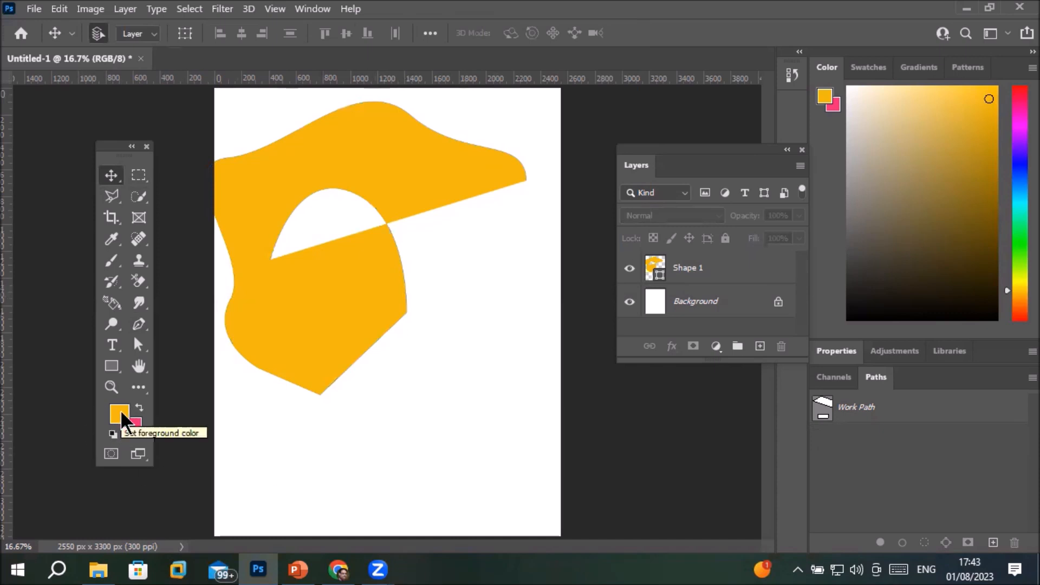
# Try to recolor the shape by setting the Pen tool's fill to blue and then to pink from the recently used colors
pyautogui.click(138, 325)
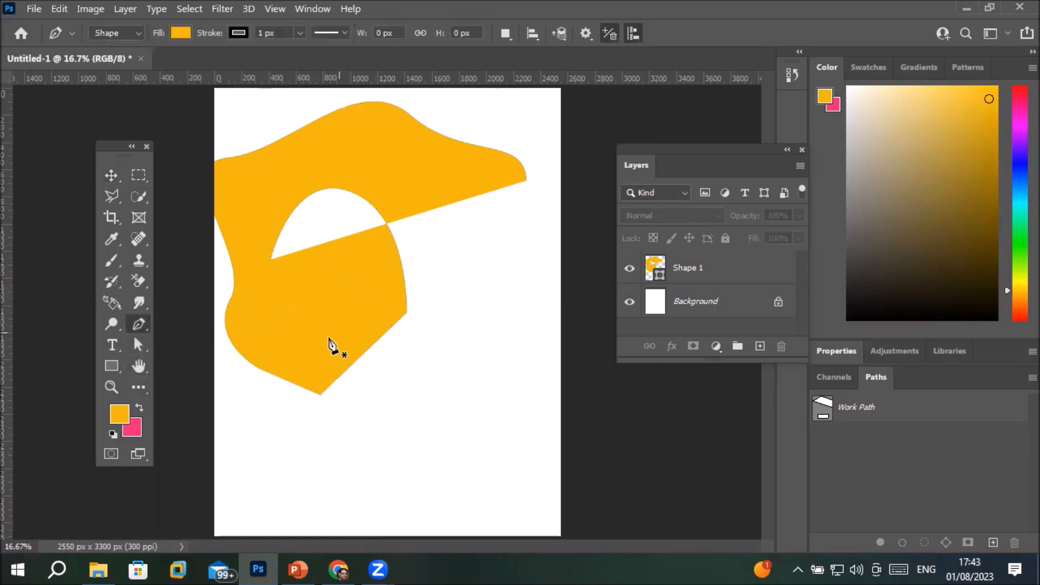
pyautogui.click(182, 31)
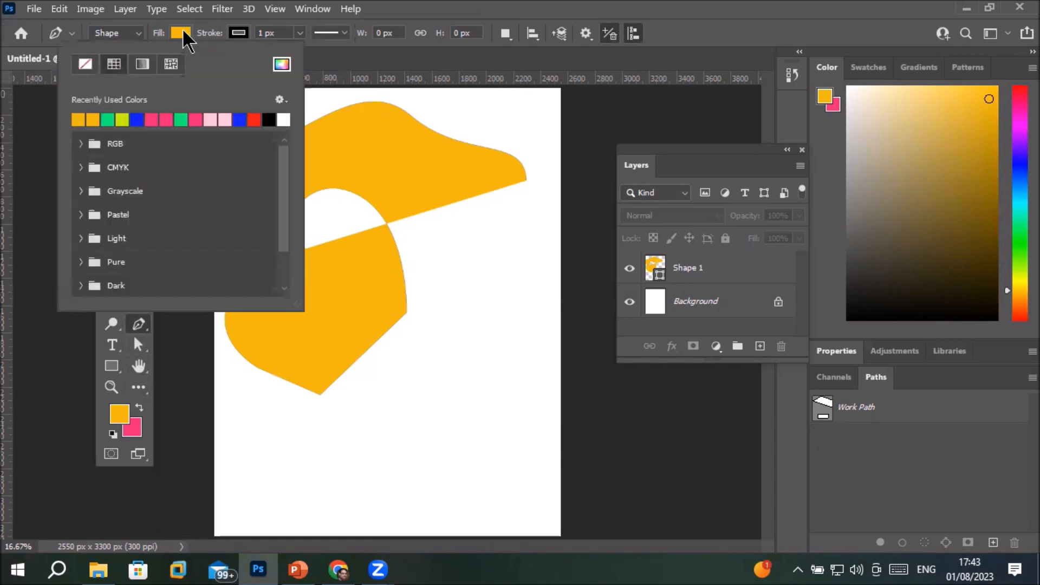
pyautogui.click(138, 118)
pyautogui.click(155, 119)
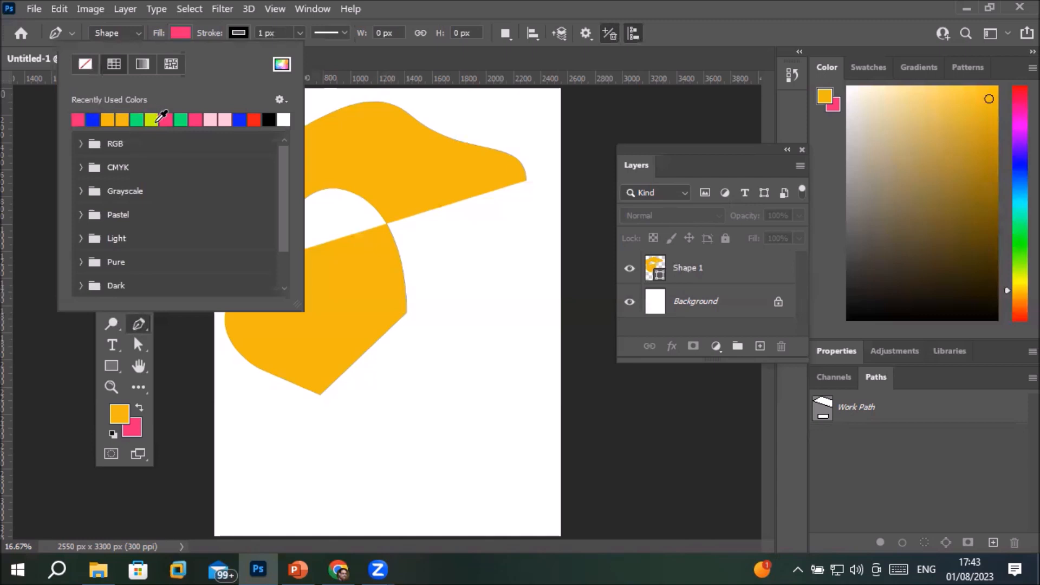
pyautogui.click(179, 33)
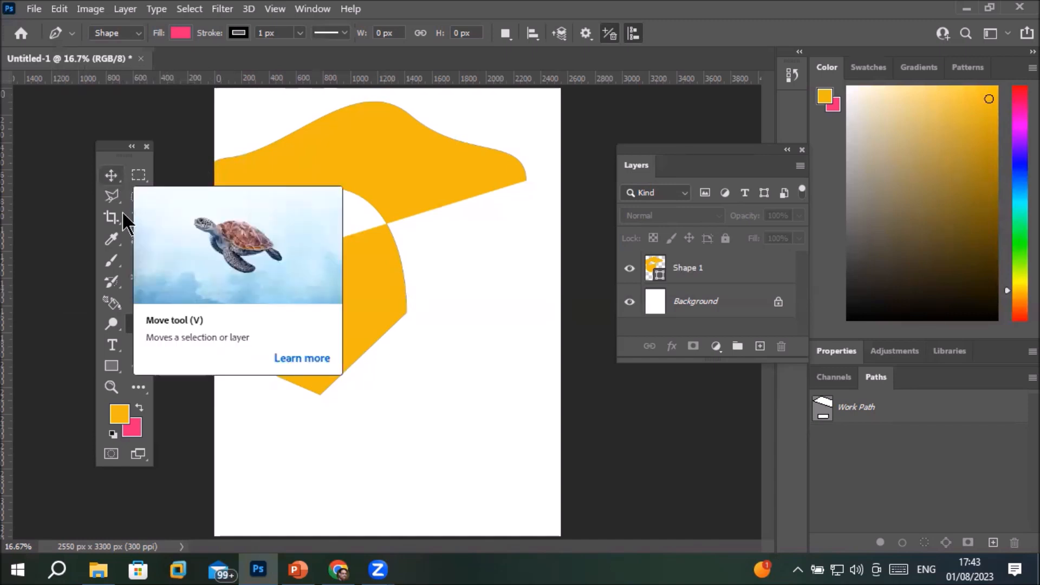
# Select the Shape 1 layer and move the whole shape down and slightly right with the Direct Selection tool
pyautogui.click(138, 343)
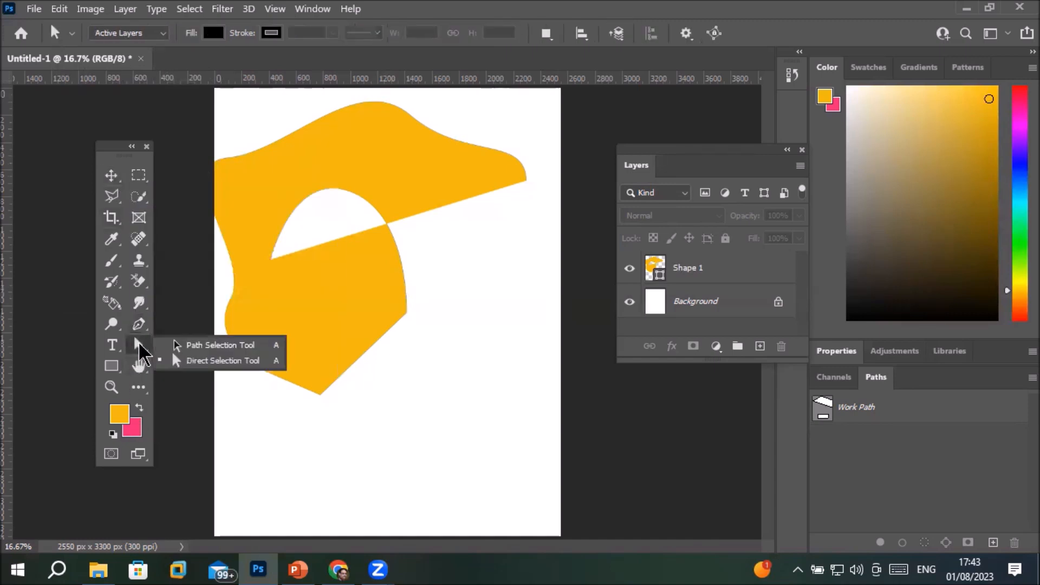
pyautogui.click(195, 360)
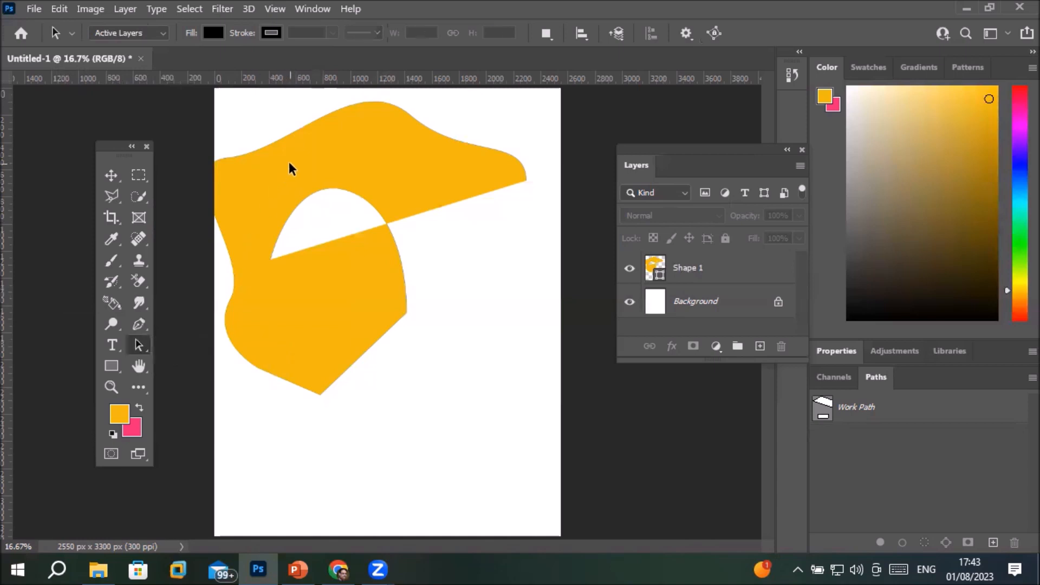
pyautogui.moveTo(318, 161); pyautogui.dragTo(399, 199)
pyautogui.click(683, 271)
pyautogui.click(684, 273)
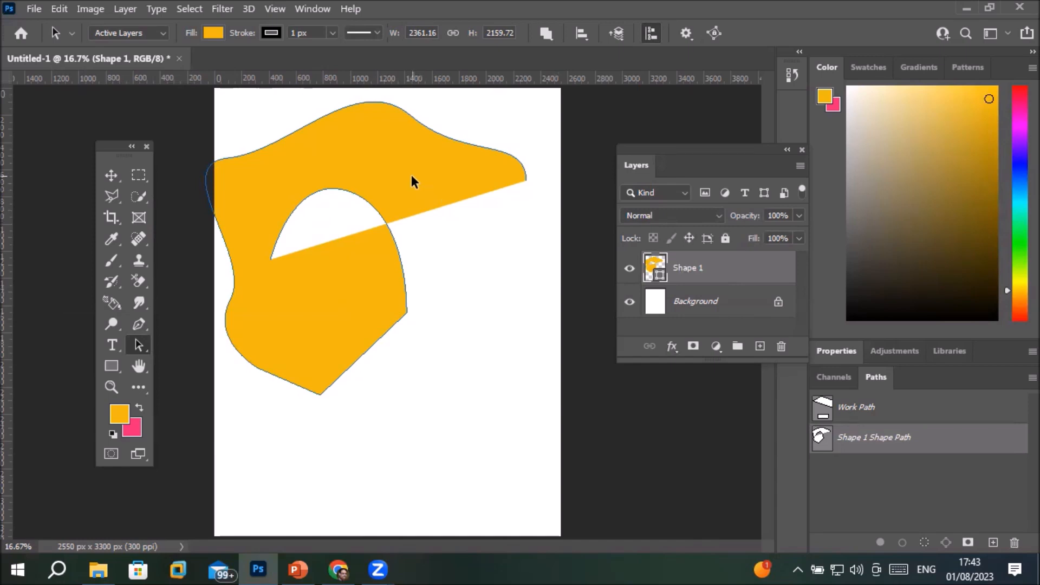
pyautogui.moveTo(405, 167); pyautogui.dragTo(416, 217)
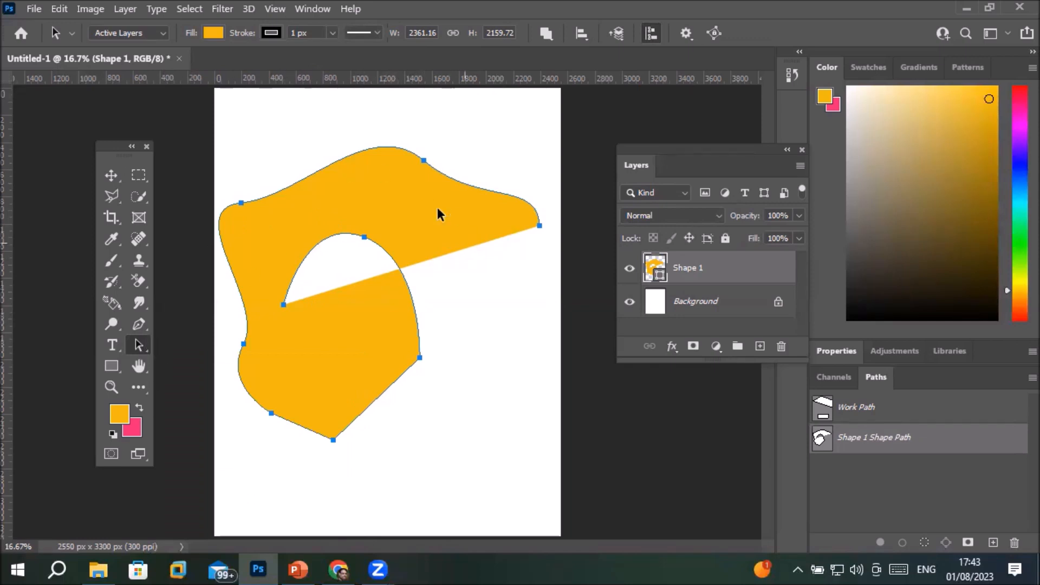
# Change the selected shape's fill to pink and then to lime green from the recently used colors
pyautogui.click(213, 33)
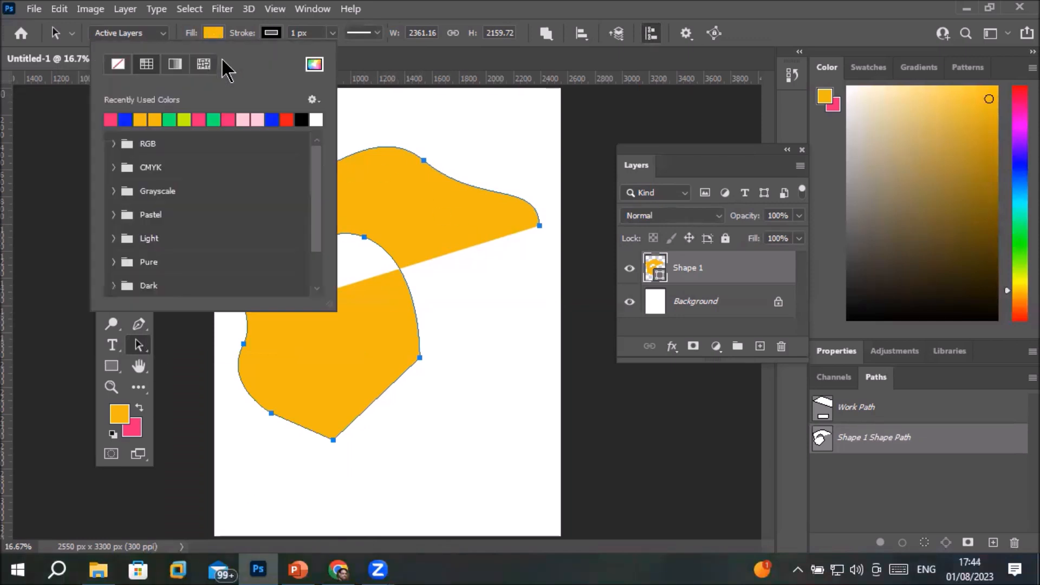
pyautogui.click(227, 119)
pyautogui.click(196, 118)
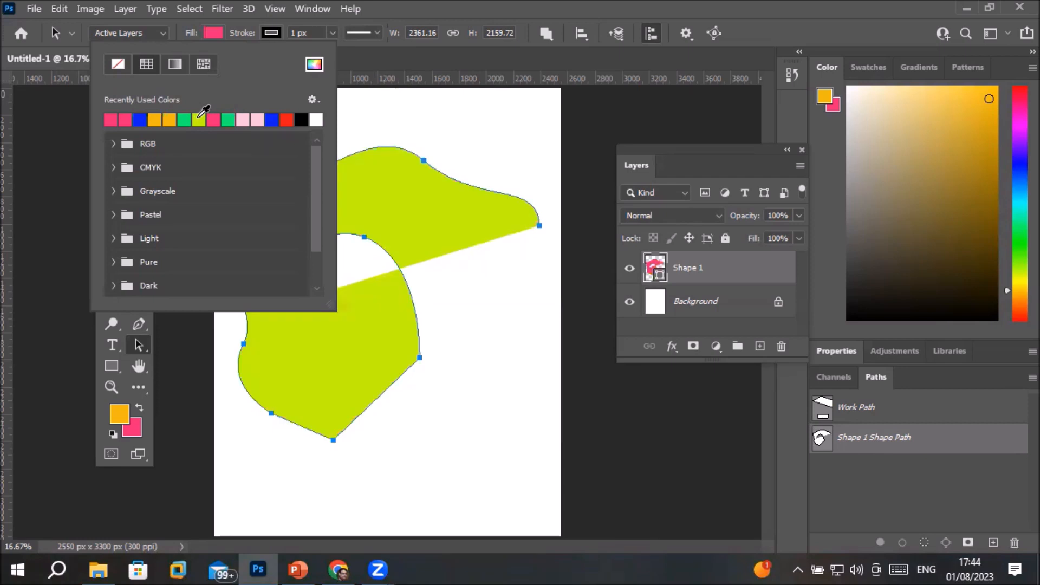
# Change the shape's fill to orange from the recently used colors, and remove the fill completely
pyautogui.click(185, 119)
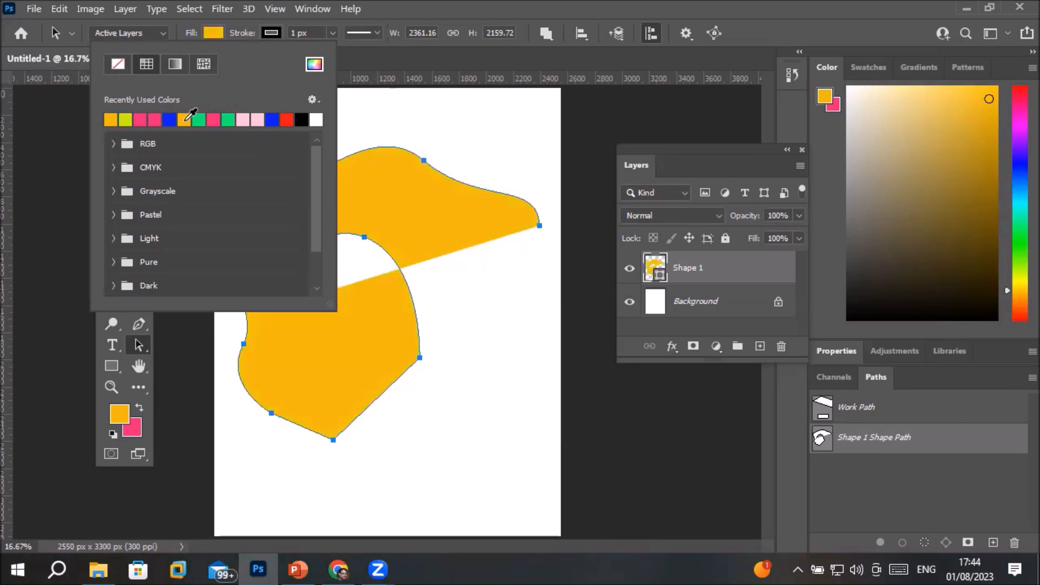
pyautogui.click(414, 208)
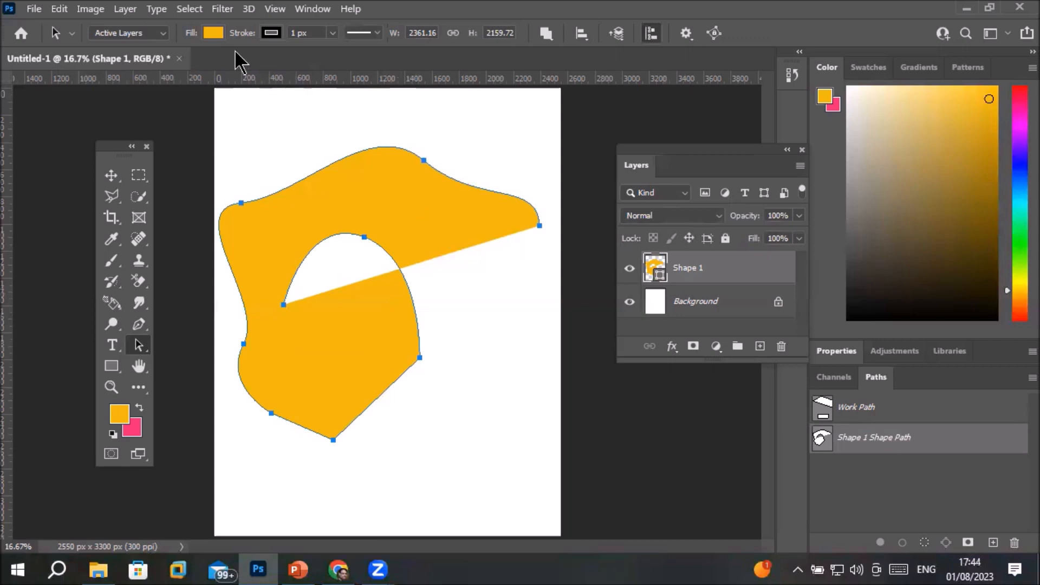
pyautogui.click(213, 33)
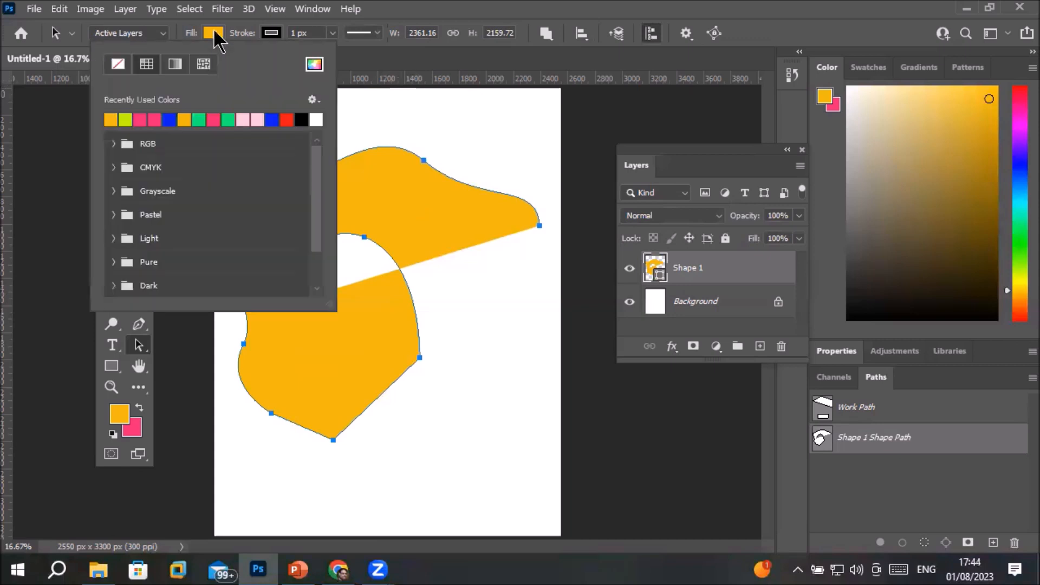
pyautogui.click(117, 65)
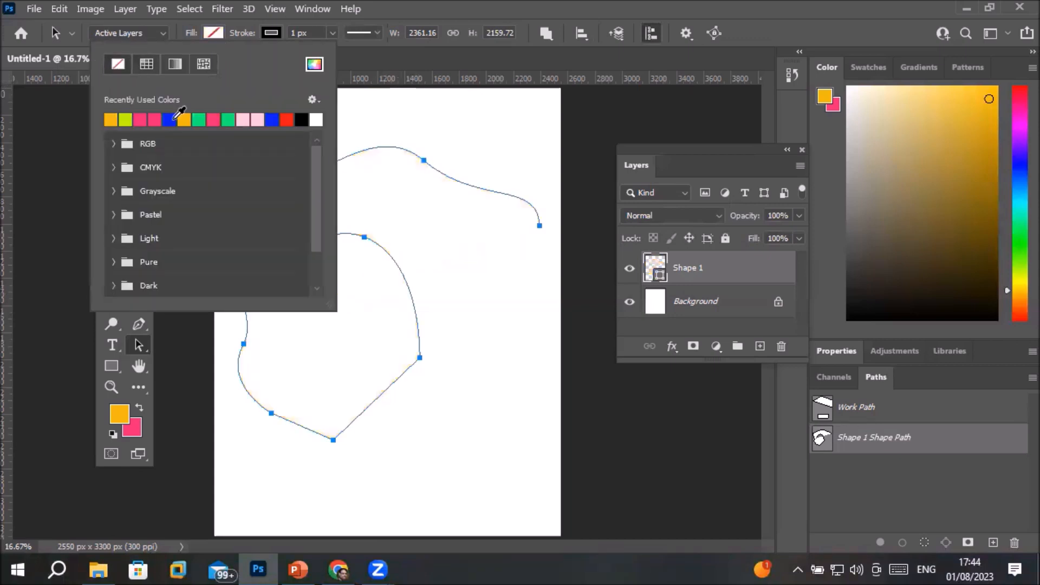
pyautogui.click(397, 467)
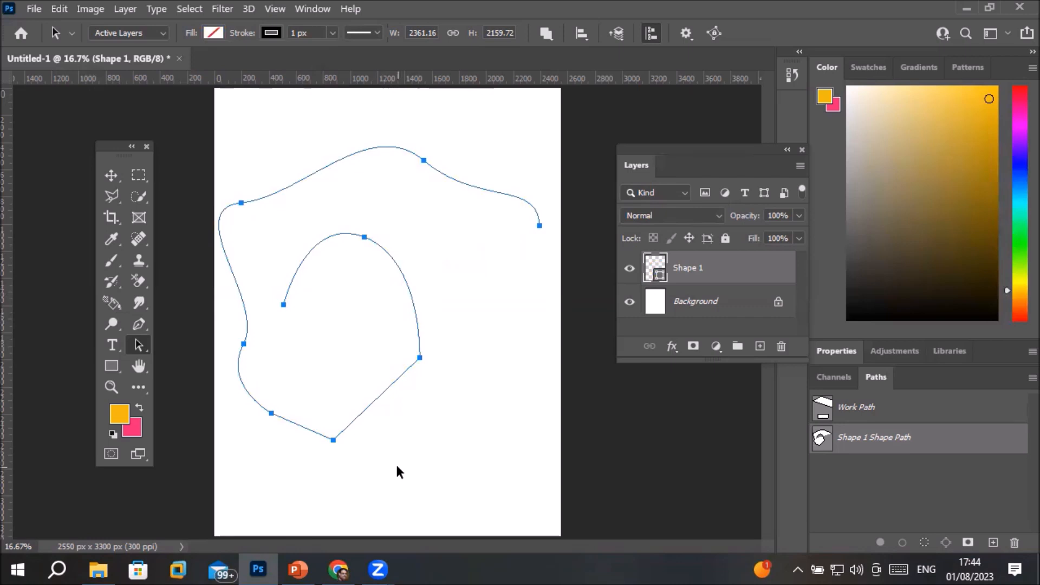
# With the Direct Selection tool, move the inner arc's open end up and right, its top point down and left, and its lower corner outward
pyautogui.click(140, 345)
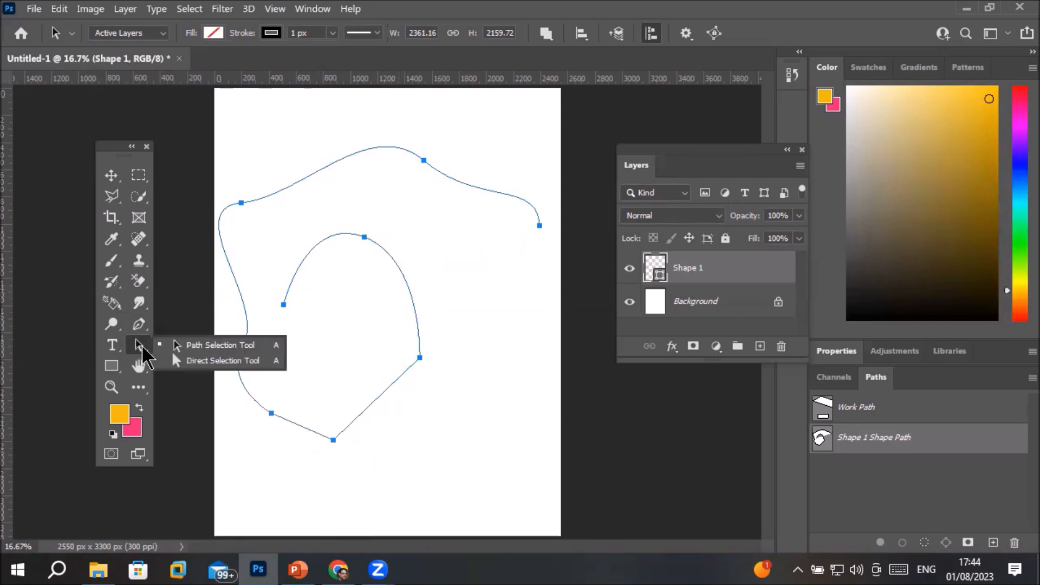
pyautogui.click(196, 361)
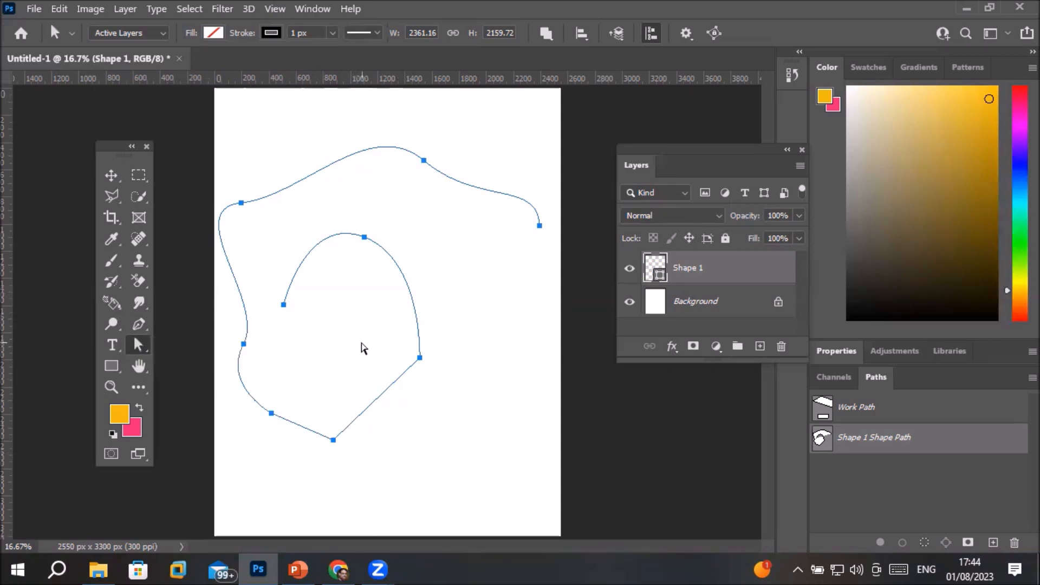
pyautogui.click(283, 305)
pyautogui.moveTo(284, 306); pyautogui.dragTo(457, 210)
pyautogui.moveTo(363, 242); pyautogui.dragTo(330, 335)
pyautogui.moveTo(420, 358); pyautogui.dragTo(480, 404)
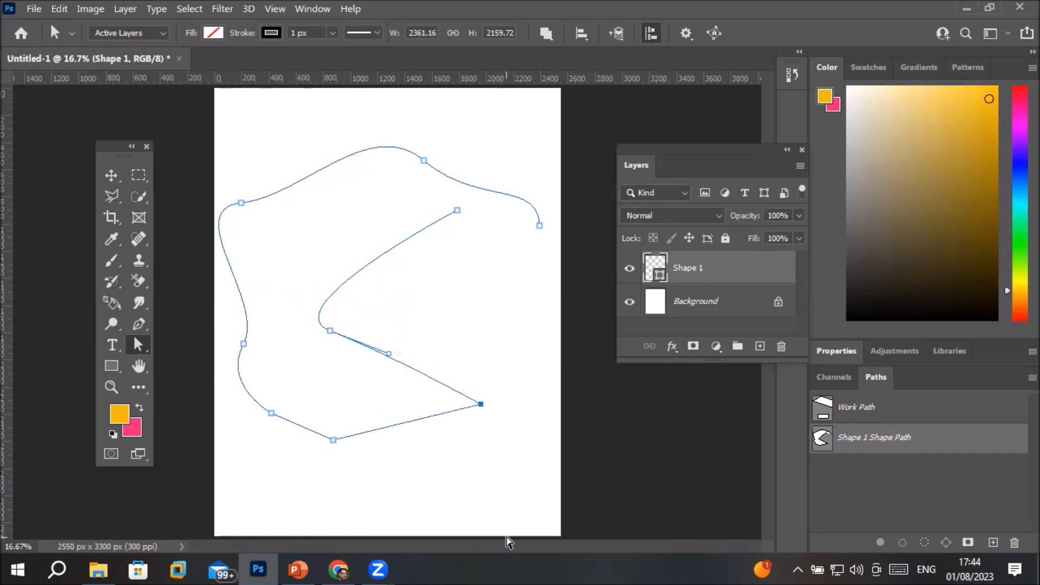
# Convert the path's lower-right corner point into a smooth point with long direction handles using the Convert Point tool
pyautogui.scroll(1, 467, 392)
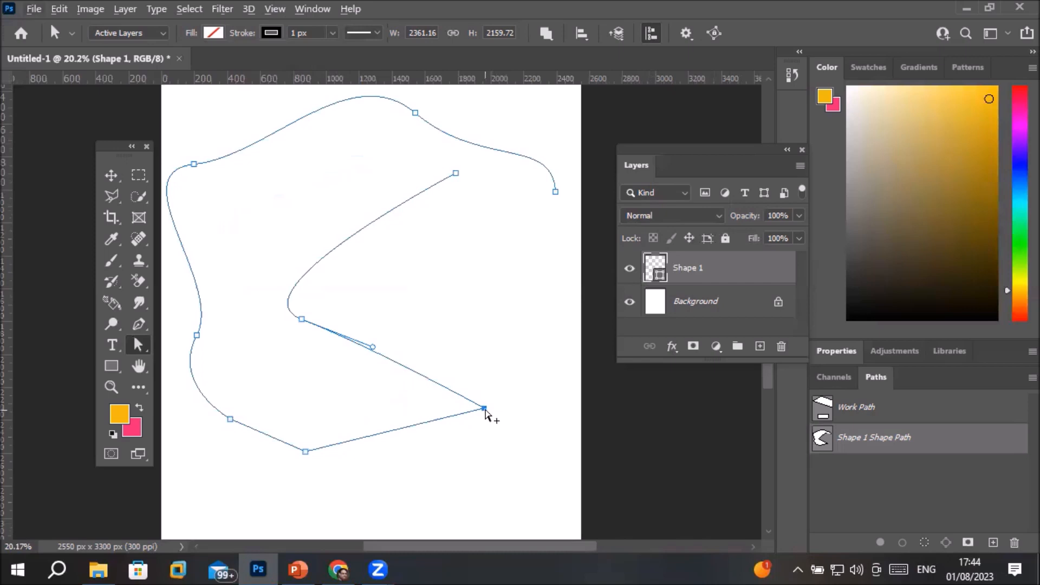
pyautogui.click(484, 409)
pyautogui.click(139, 324)
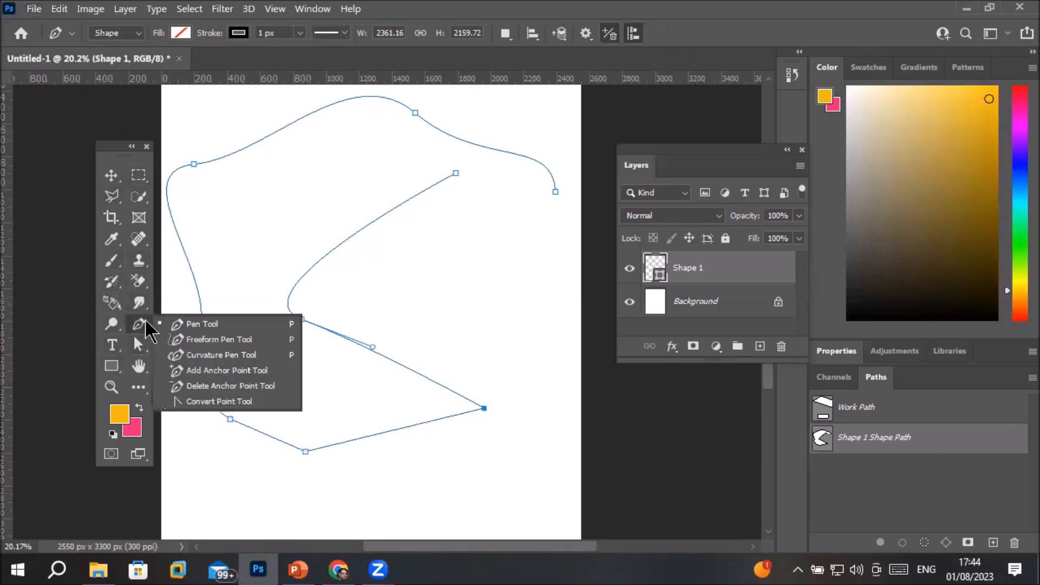
pyautogui.click(242, 404)
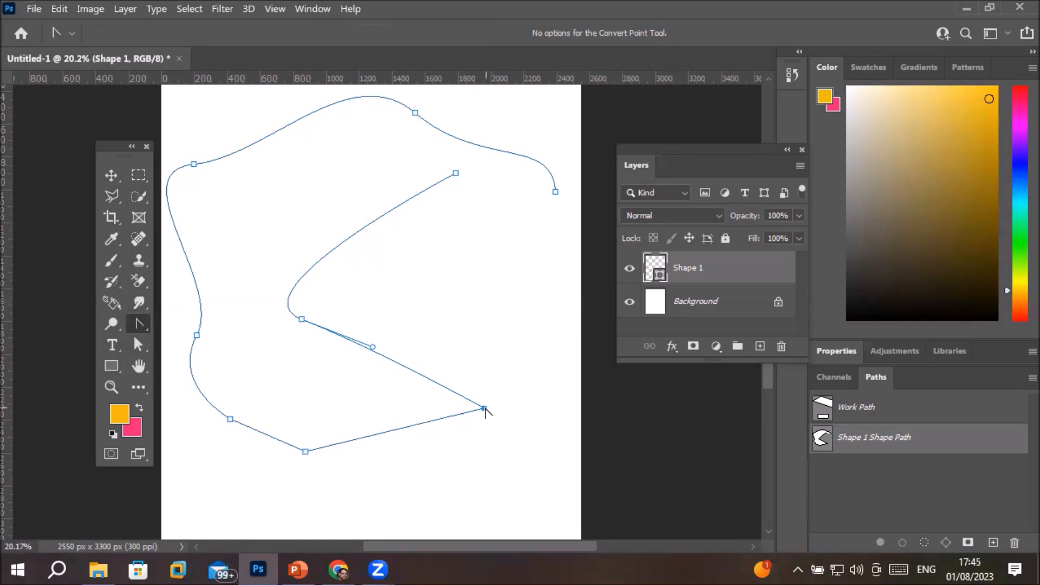
pyautogui.moveTo(485, 409); pyautogui.dragTo(462, 475)
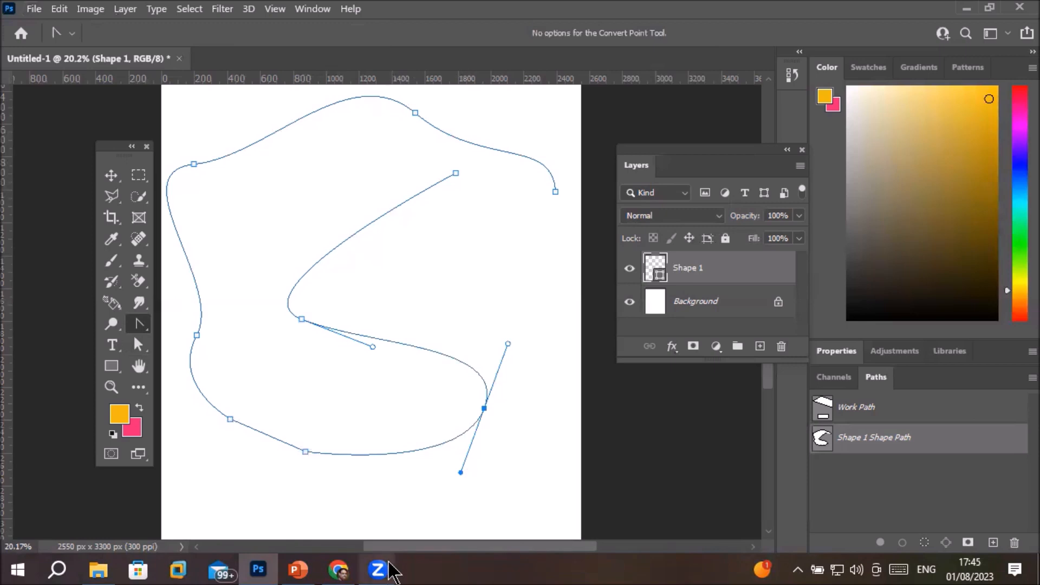
pyautogui.moveTo(388, 564)
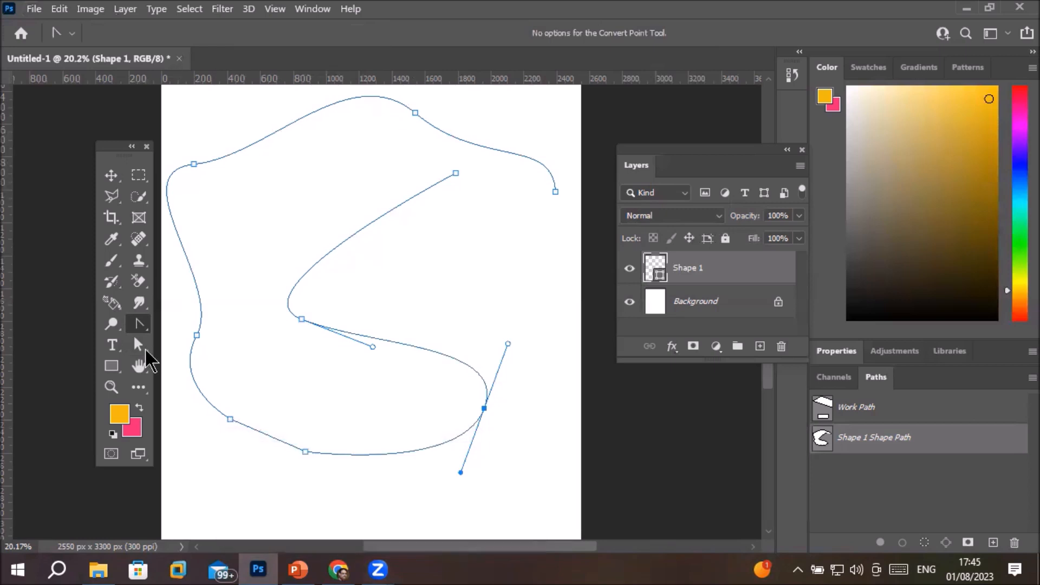
# Convert the path's smooth points to corner points with the Convert Point tool so all segments are straight
pyautogui.click(483, 407)
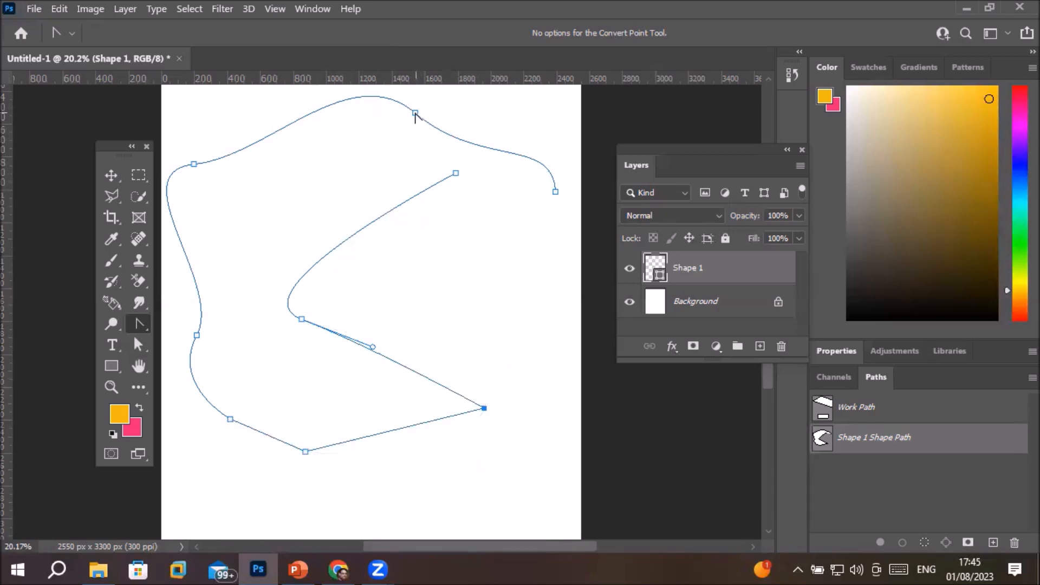
pyautogui.click(415, 112)
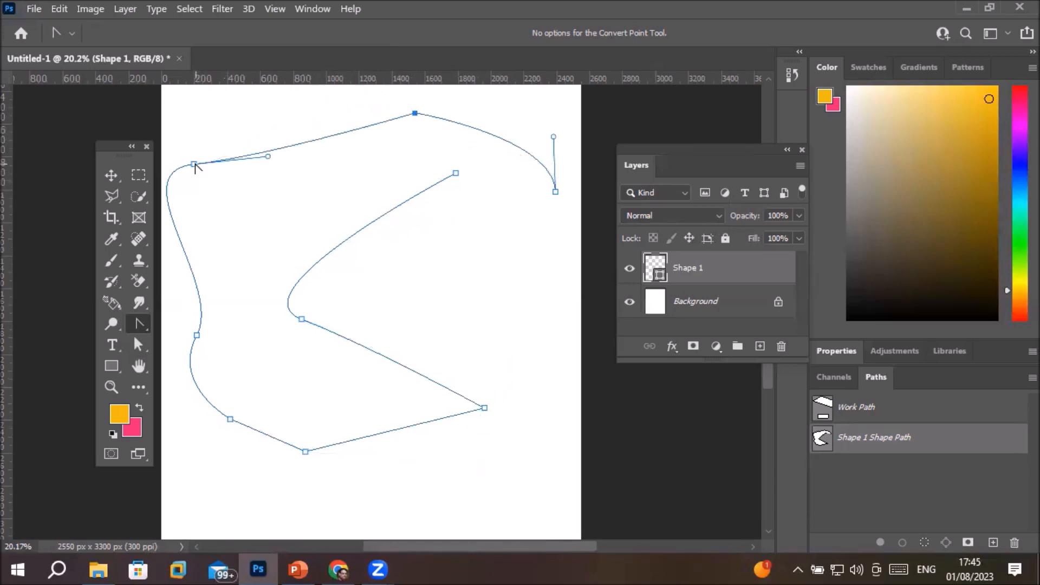
pyautogui.click(194, 164)
pyautogui.click(197, 335)
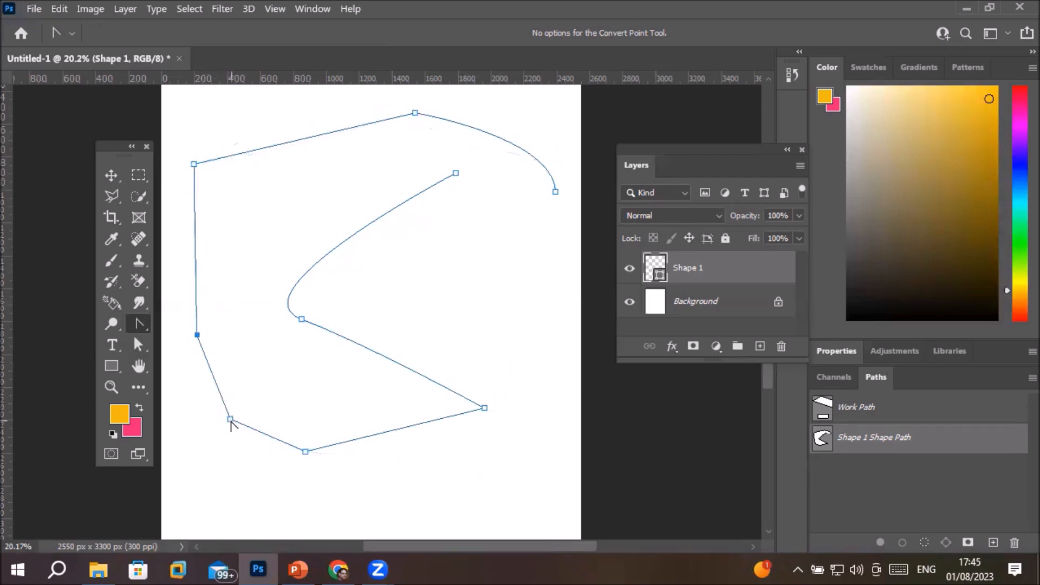
pyautogui.click(302, 319)
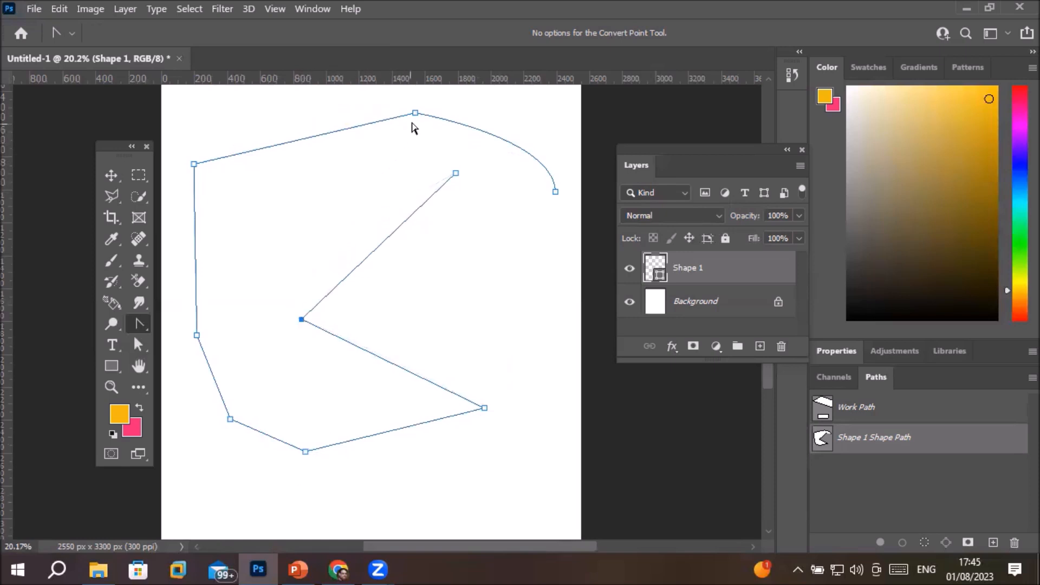
pyautogui.click(416, 114)
pyautogui.click(555, 192)
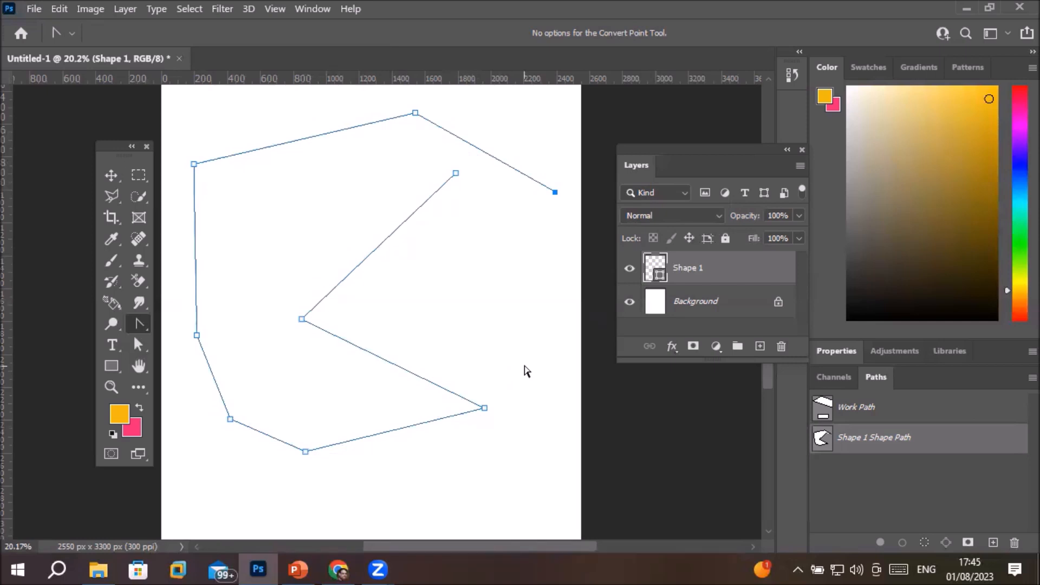
# Pull curve handles from the path's inner, bottom, lower-right and top corner points with the Convert Point tool
pyautogui.rightClick(139, 323)
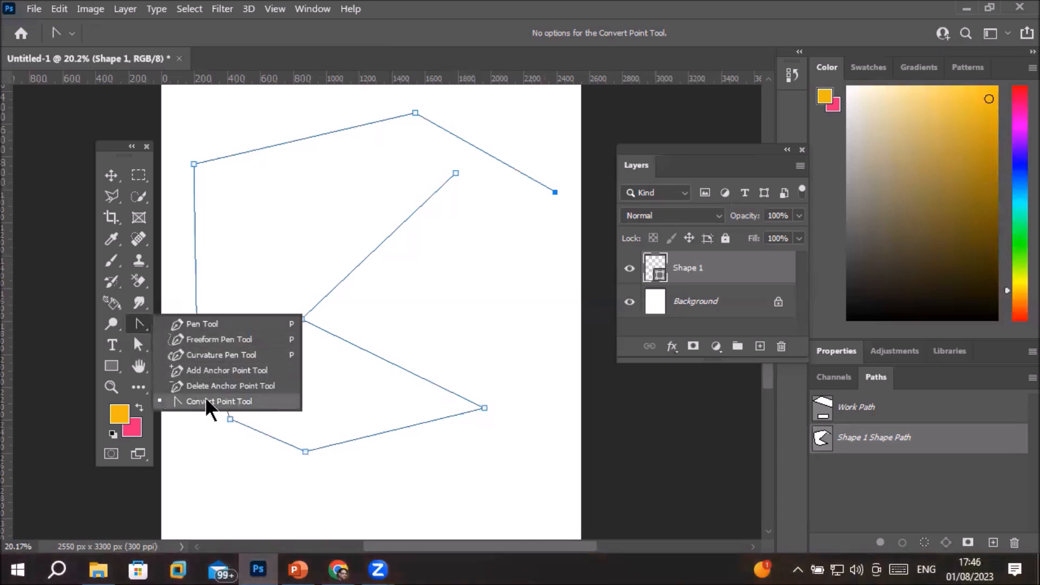
pyautogui.click(228, 402)
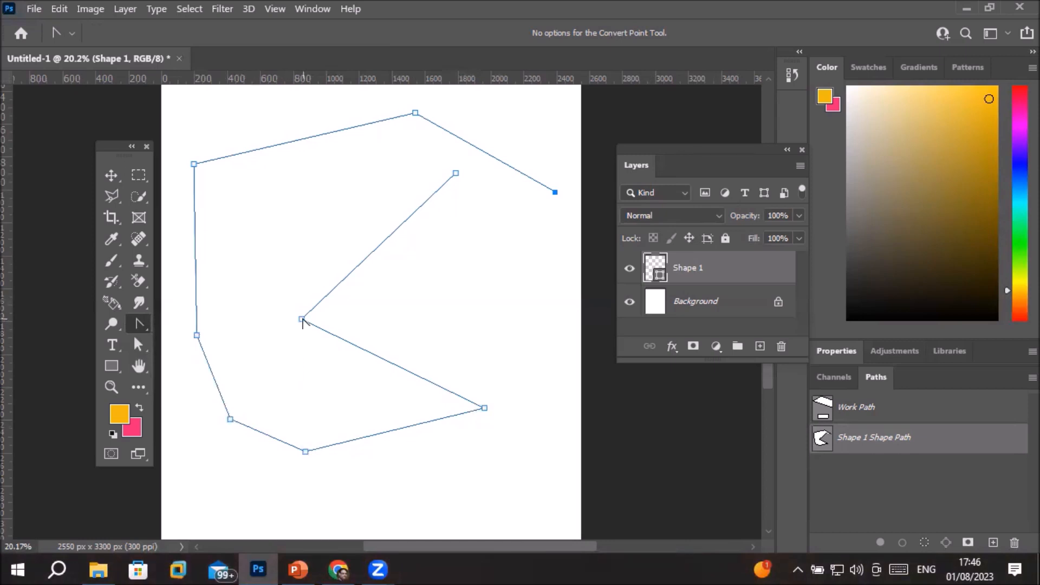
pyautogui.moveTo(301, 320); pyautogui.dragTo(303, 355)
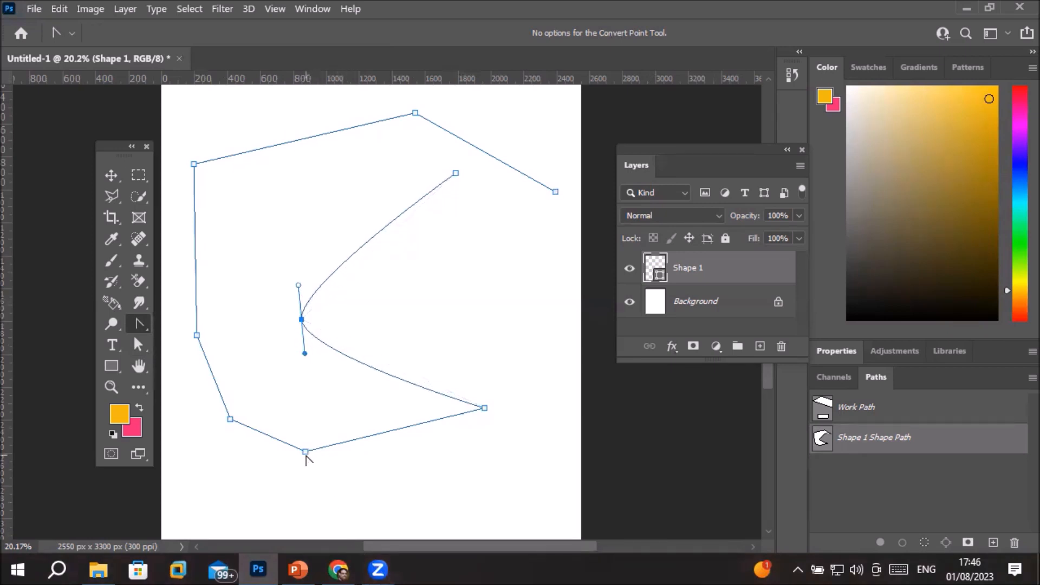
pyautogui.moveTo(306, 451); pyautogui.dragTo(244, 472)
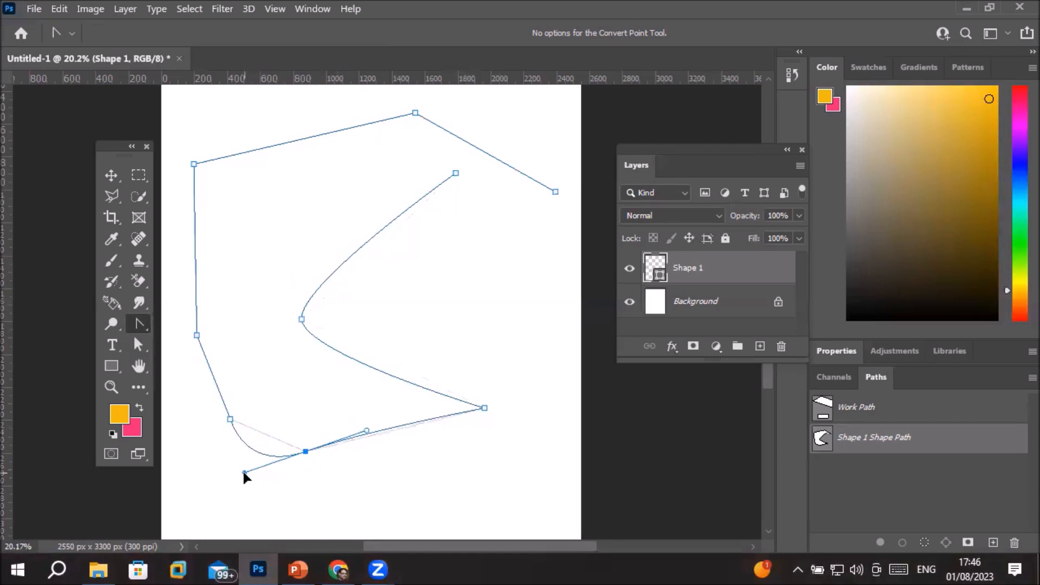
pyautogui.click(485, 408)
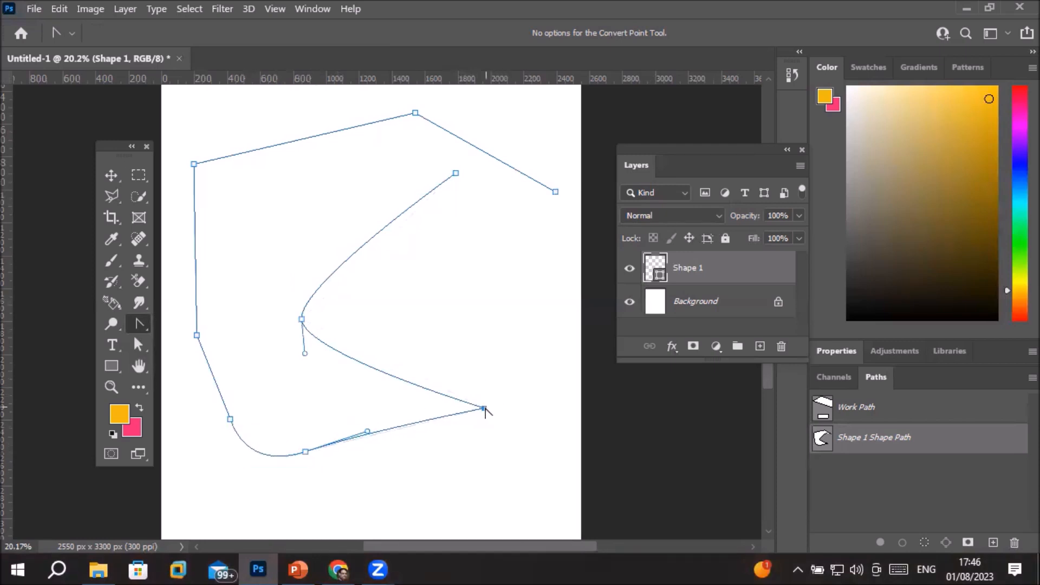
pyautogui.moveTo(484, 408); pyautogui.dragTo(487, 449)
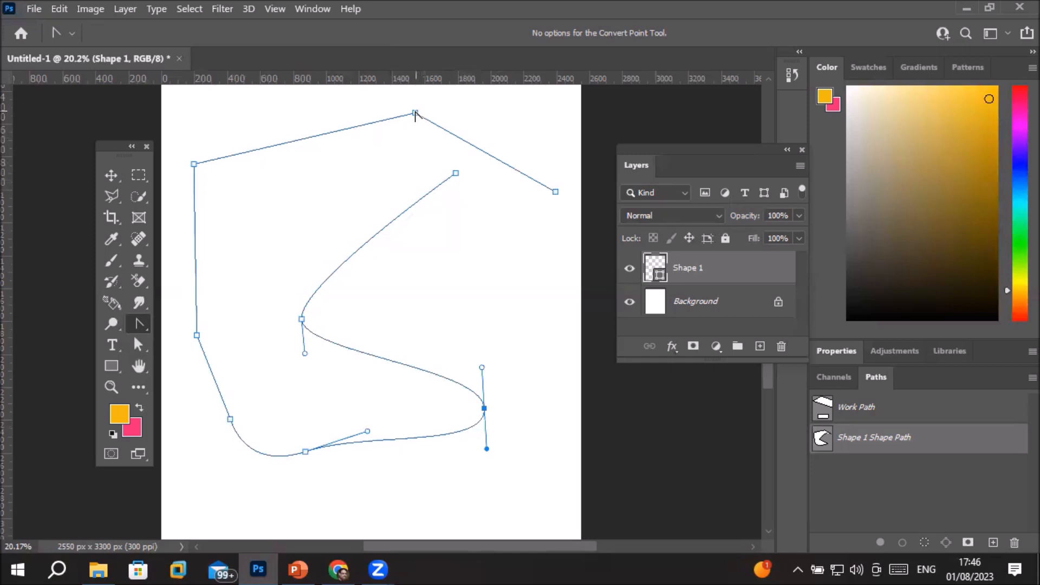
pyautogui.moveTo(415, 113); pyautogui.dragTo(454, 115)
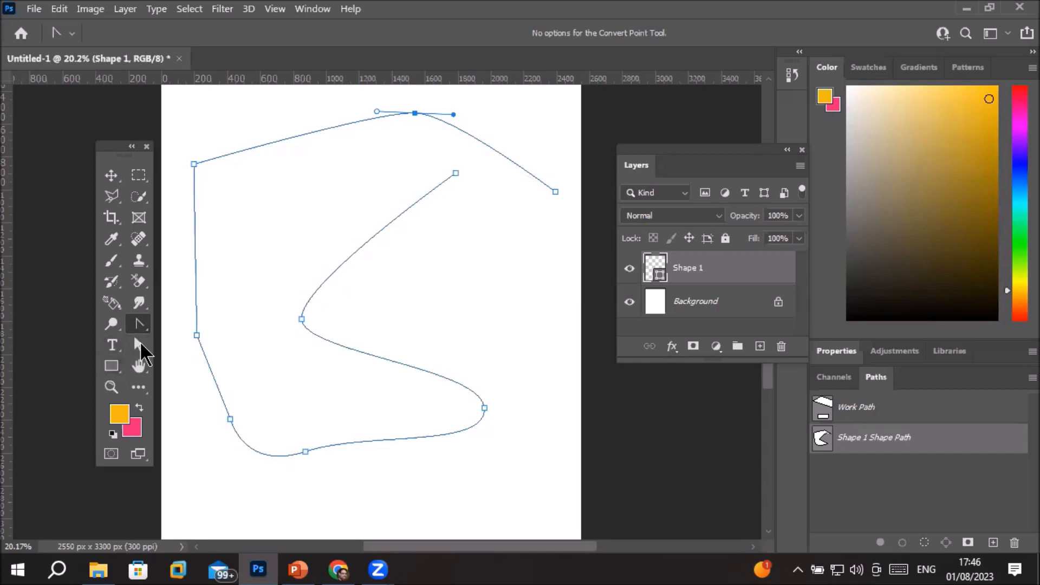
# Select the entire Shape 1 path and delete it from the page
pyautogui.click(137, 343)
pyautogui.rightClick(140, 351)
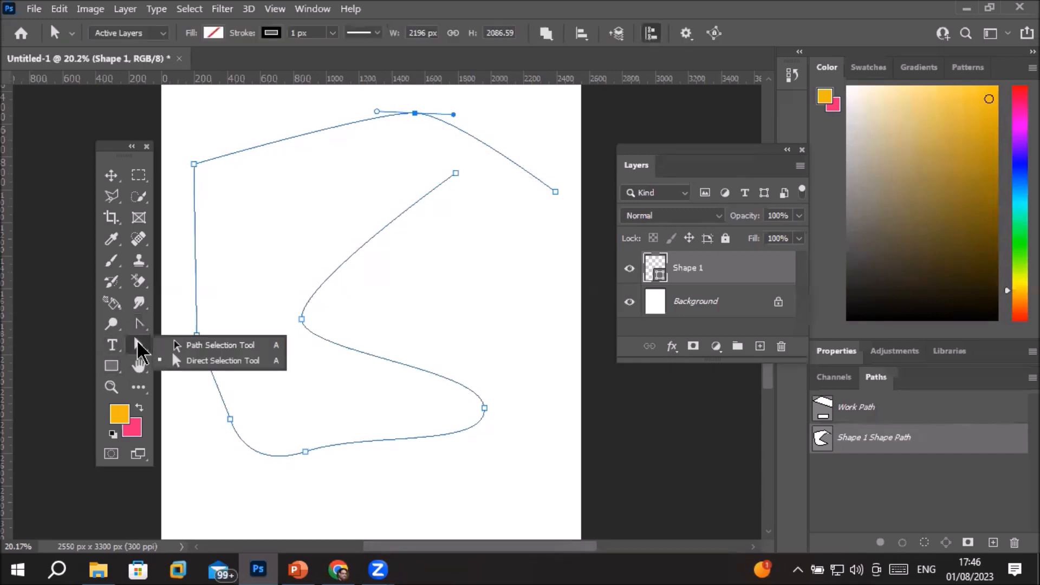
pyautogui.click(195, 361)
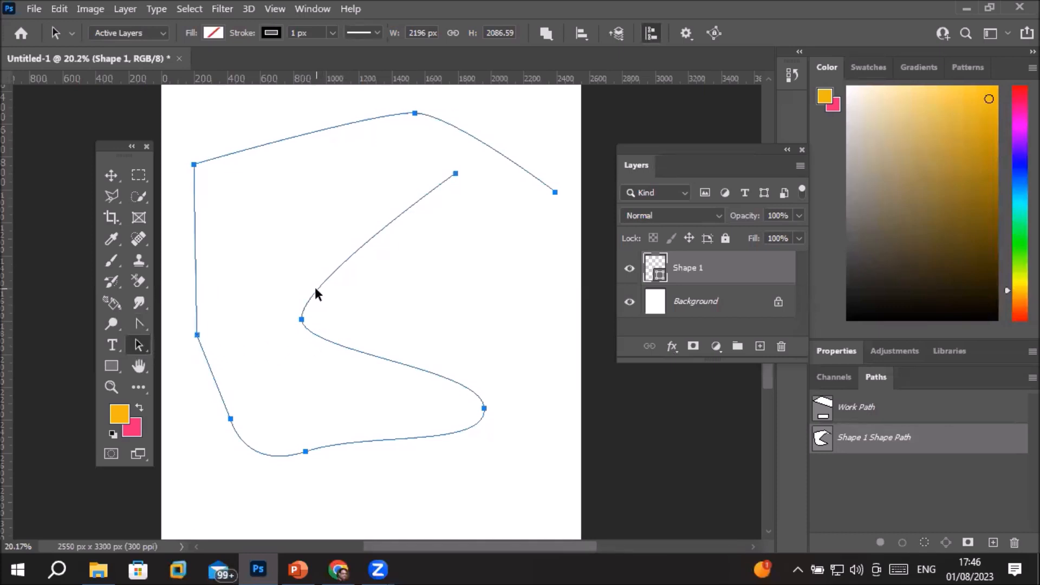
pyautogui.press('Delete')
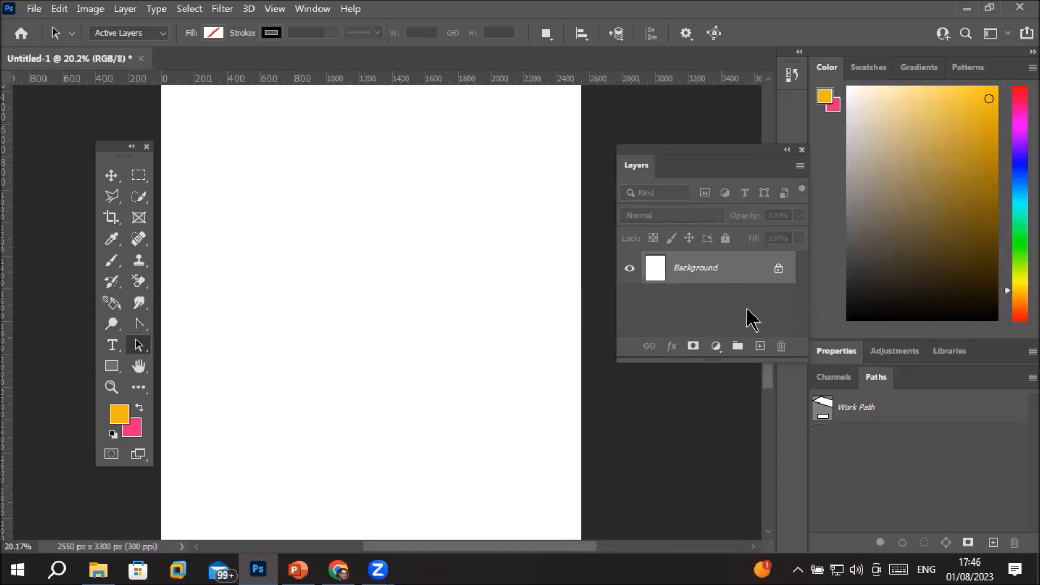
# Add a new layer and draw a closed four-cornered pink shape about 1288 by 734 px with the Pen tool in Shape mode
pyautogui.click(759, 346)
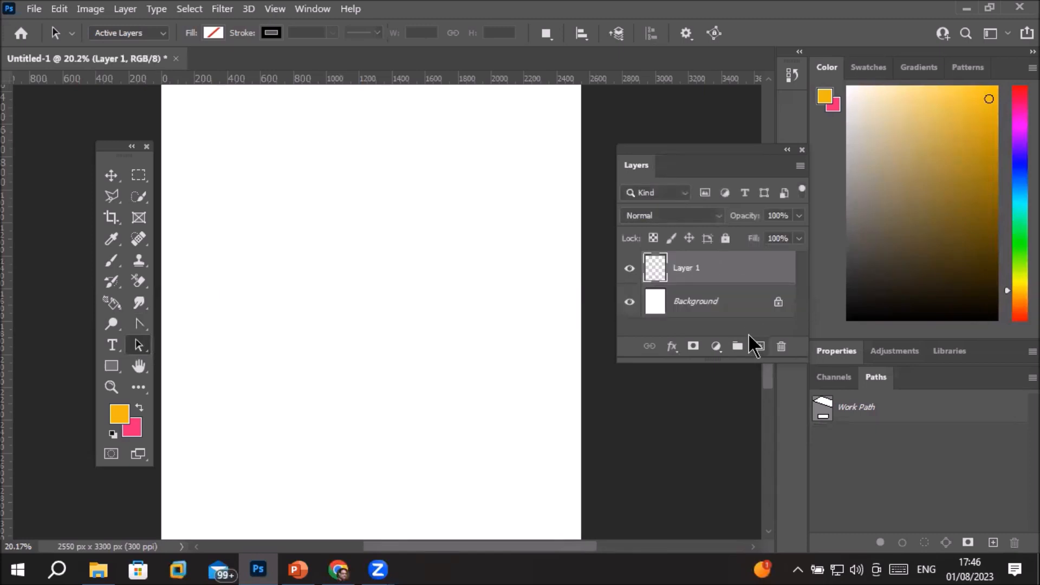
pyautogui.click(139, 325)
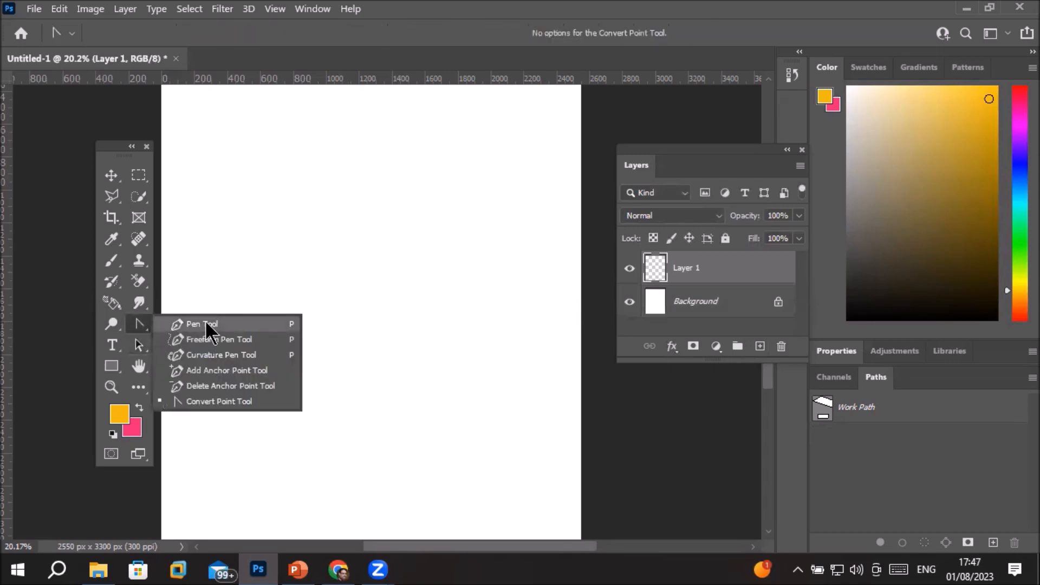
pyautogui.click(206, 324)
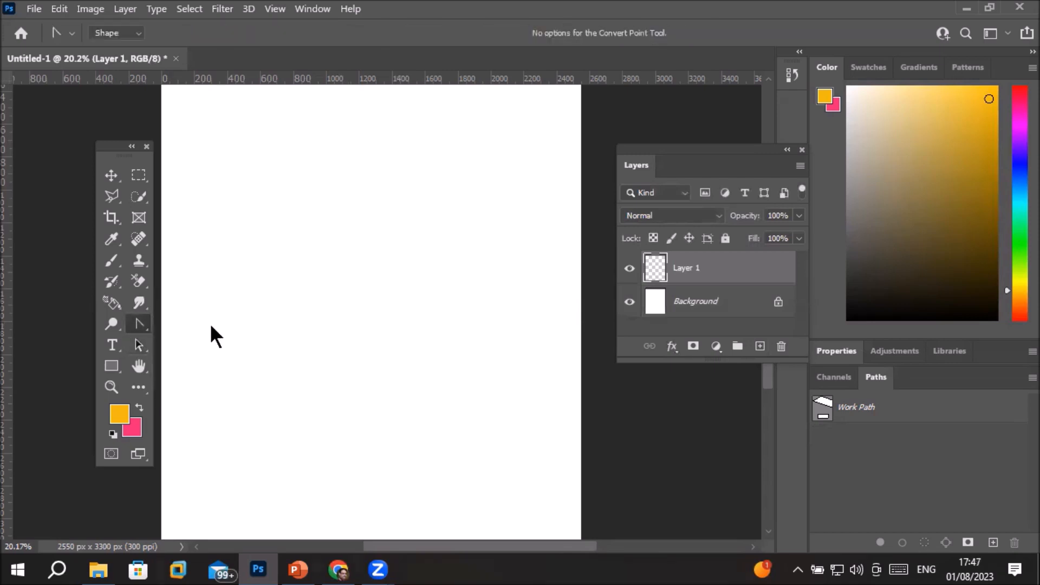
pyautogui.click(468, 201)
pyautogui.click(260, 200)
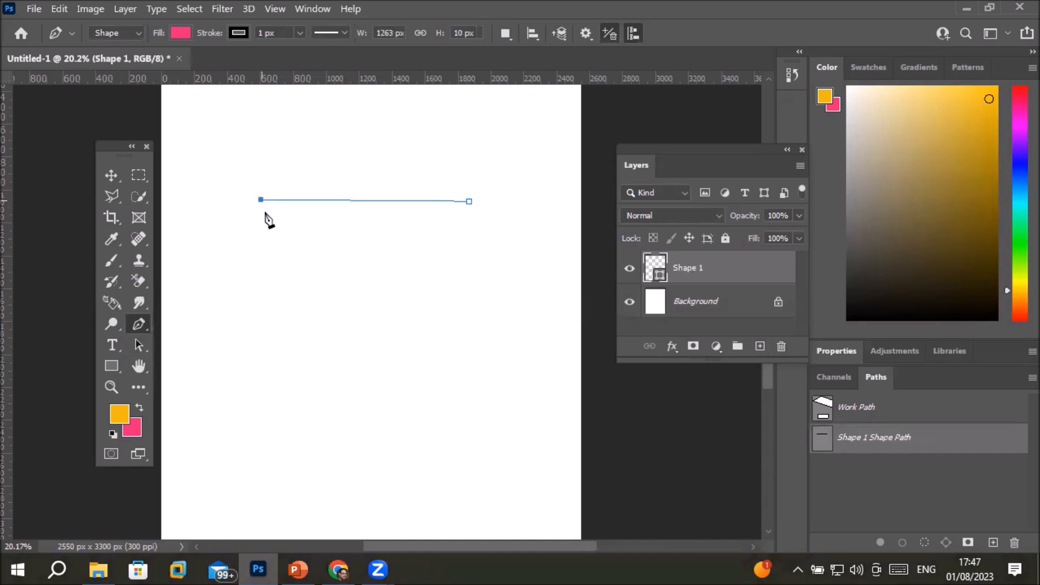
pyautogui.click(256, 317)
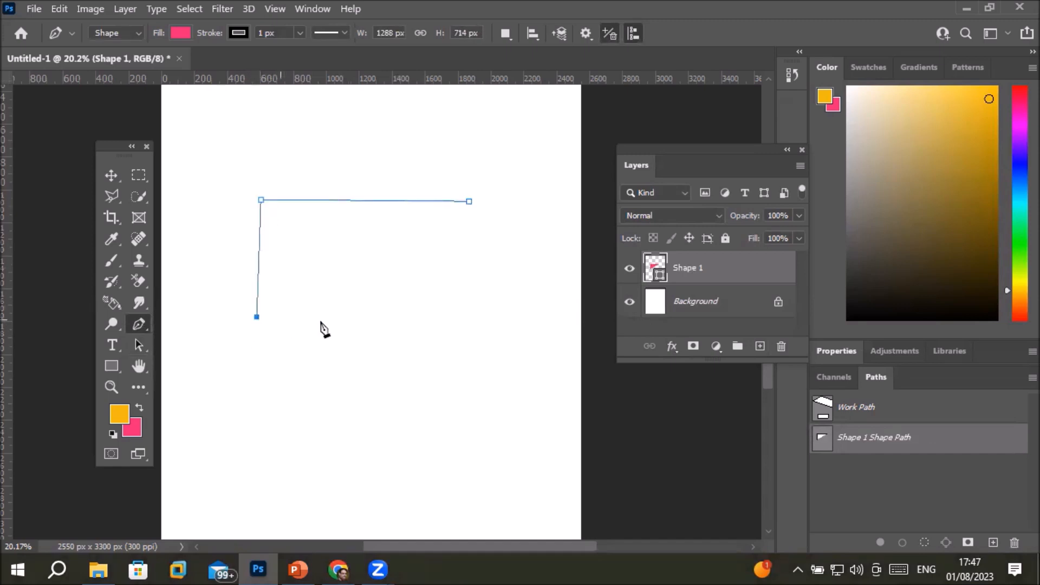
pyautogui.click(458, 319)
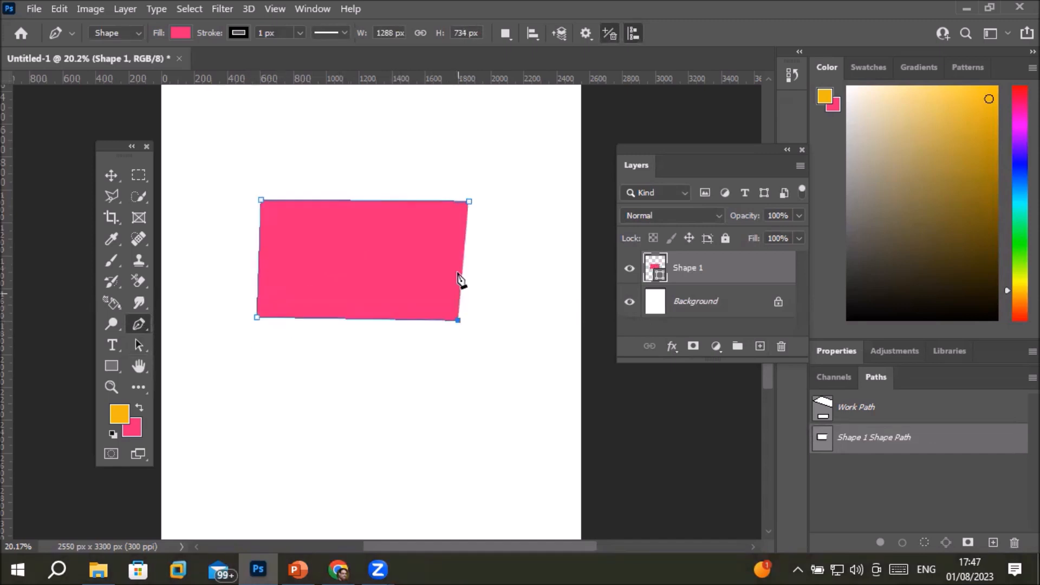
pyautogui.click(468, 201)
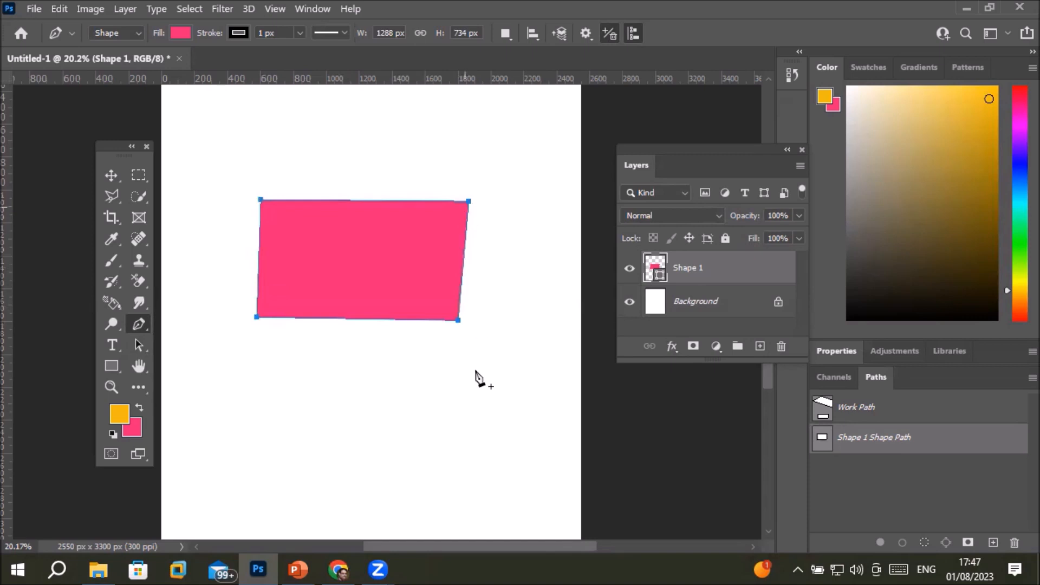
# Preview blue and lime green fills on the four-cornered shape and set its fill to none
pyautogui.click(180, 34)
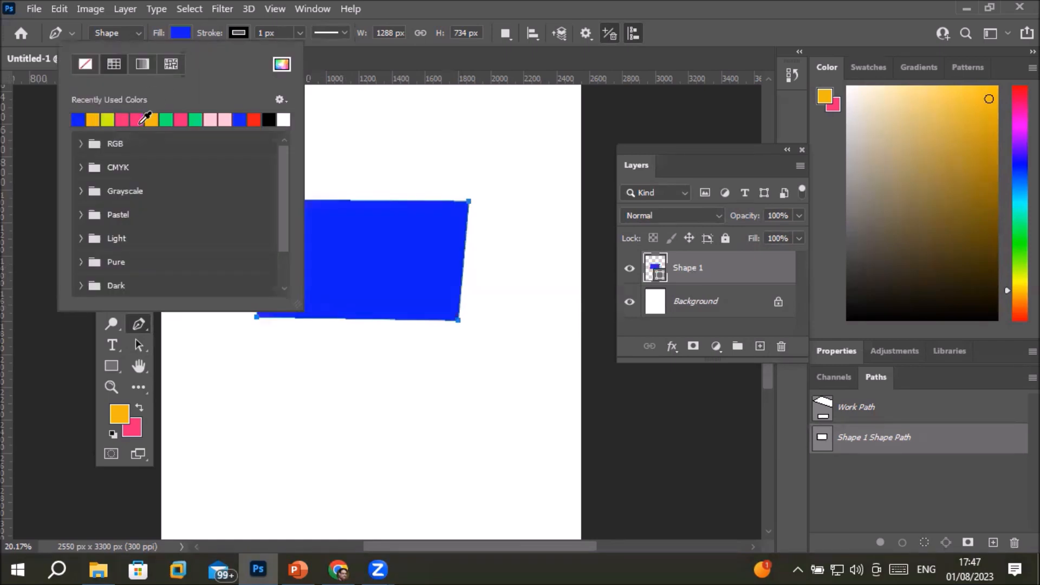
pyautogui.click(110, 118)
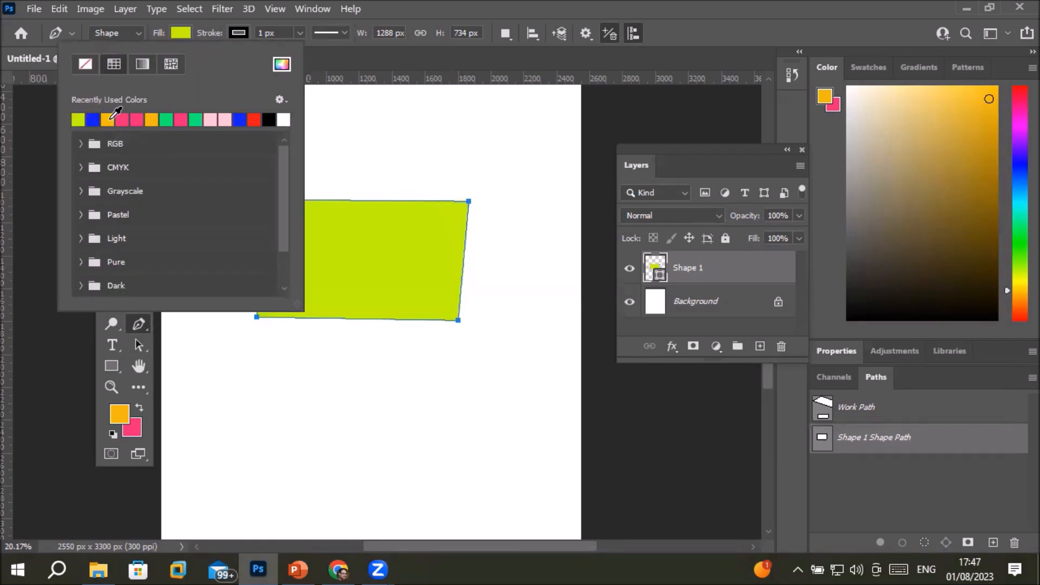
pyautogui.click(85, 64)
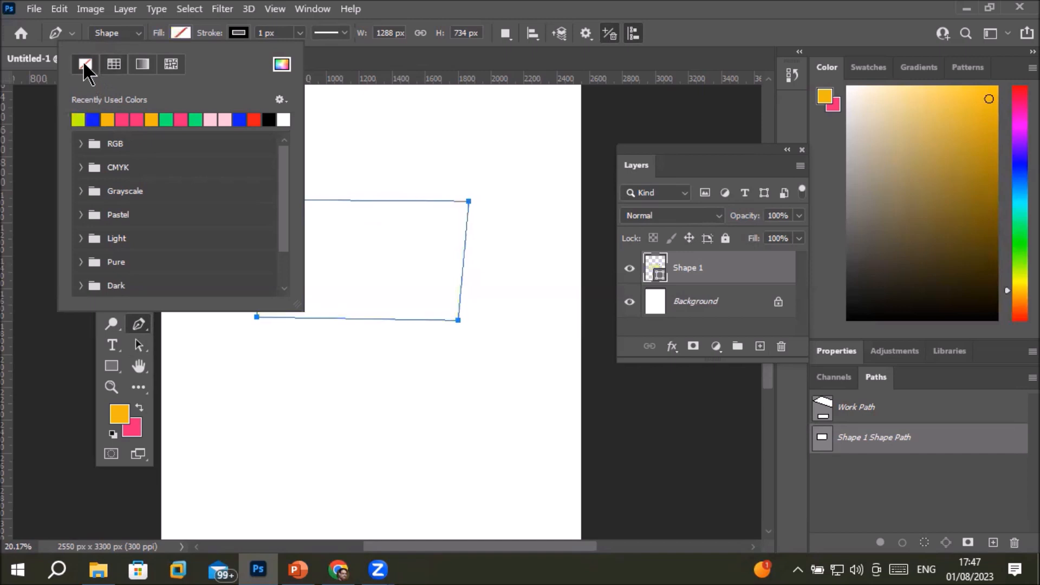
# Pull curve handles from the shape's upper-left corner with the Convert Point tool and lengthen the lower handle down and outward
pyautogui.click(139, 323)
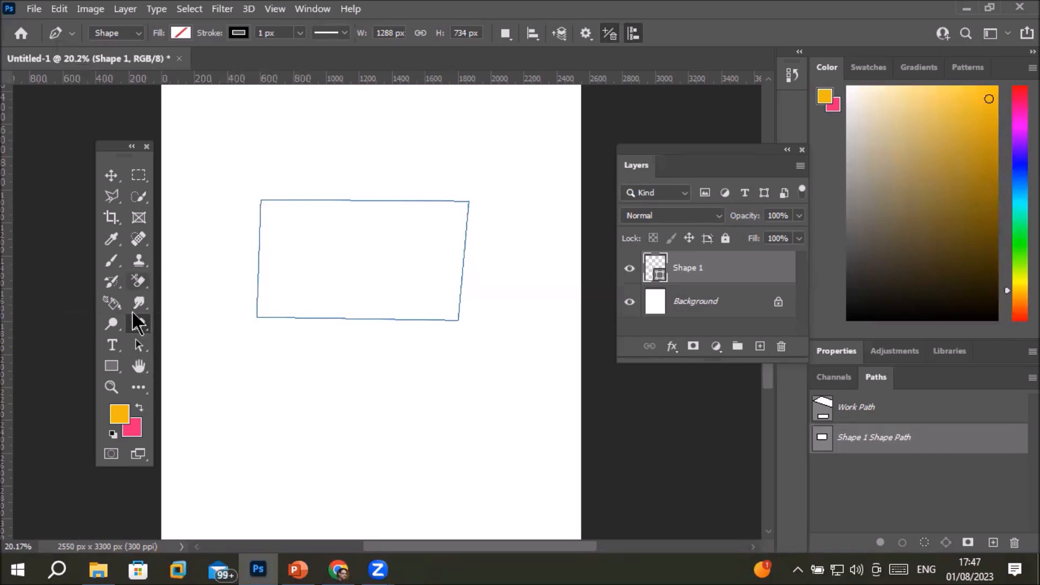
pyautogui.rightClick(139, 332)
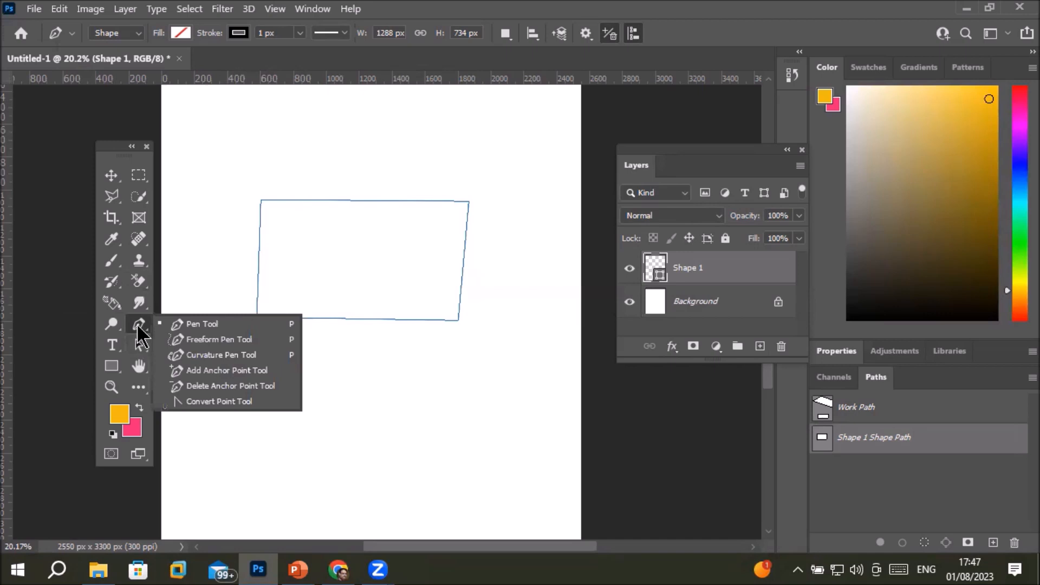
pyautogui.click(231, 402)
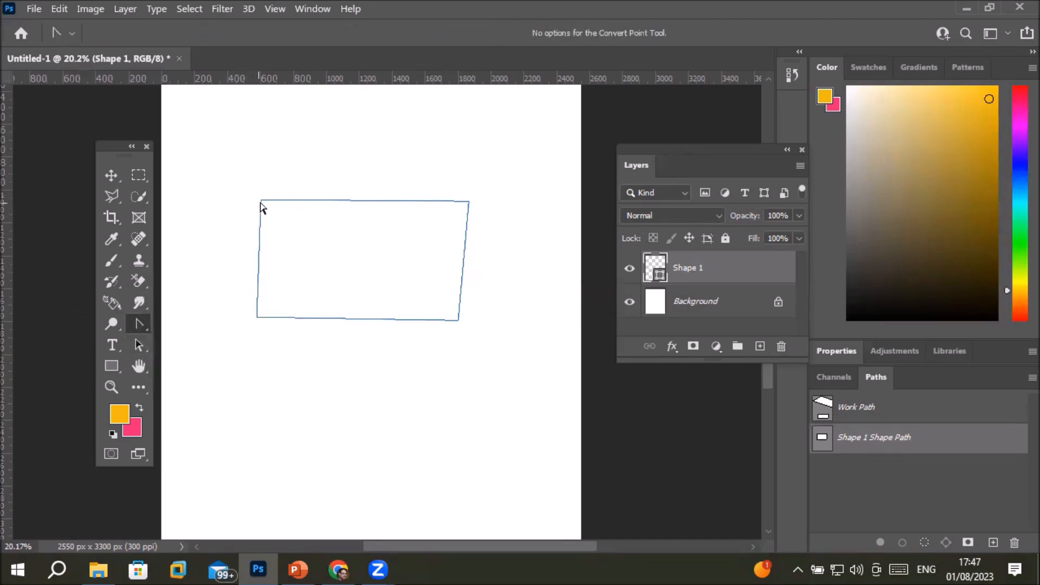
pyautogui.click(137, 346)
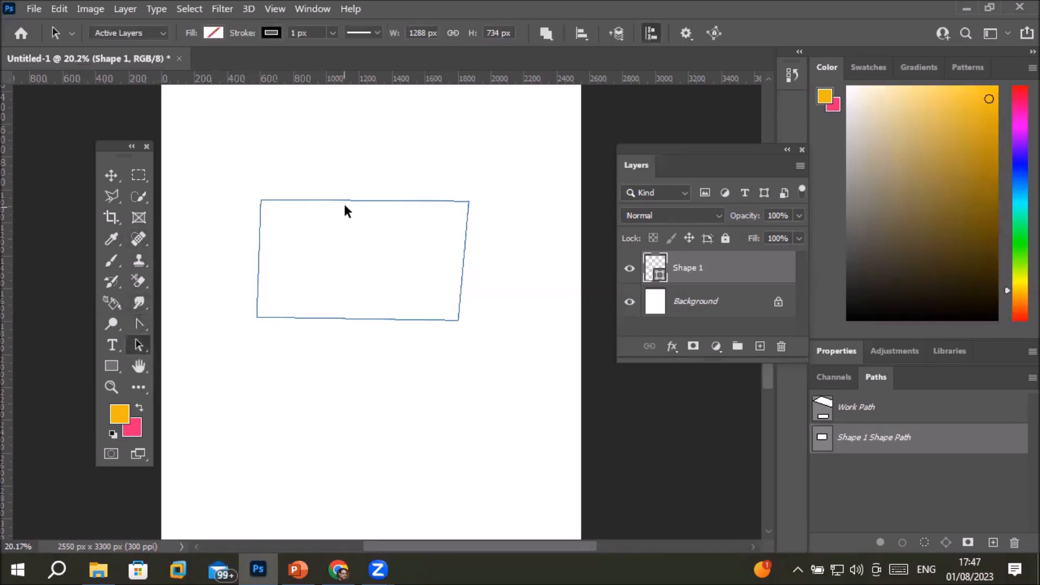
pyautogui.click(351, 199)
pyautogui.click(140, 324)
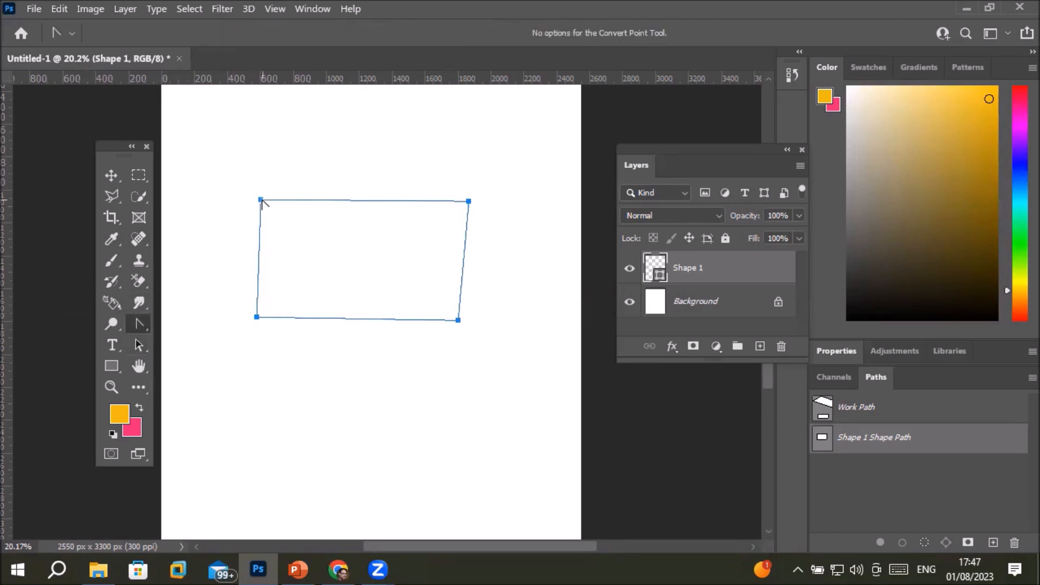
pyautogui.moveTo(259, 199); pyautogui.dragTo(226, 241)
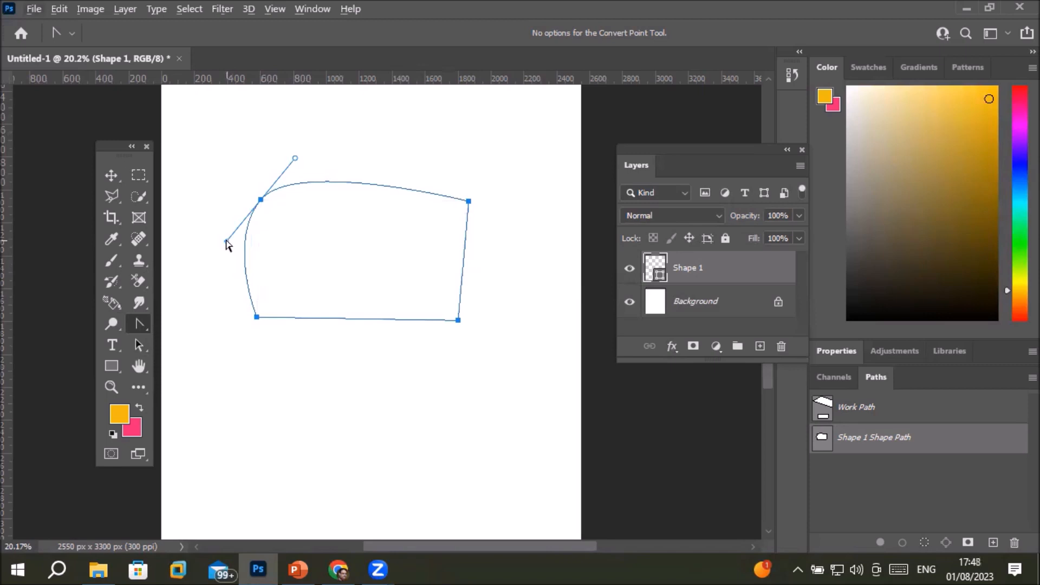
pyautogui.moveTo(227, 243); pyautogui.dragTo(209, 265)
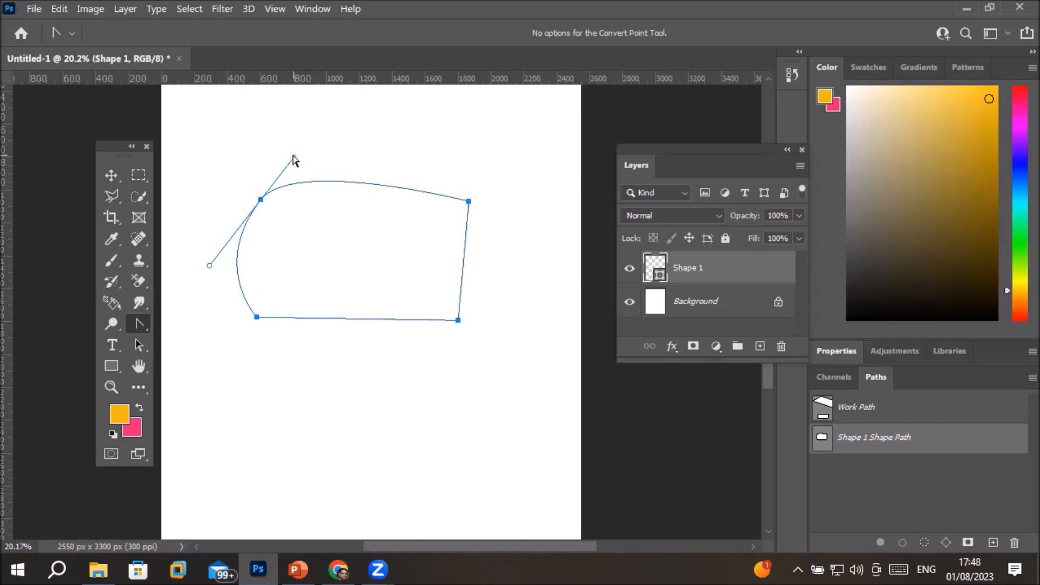
# Lengthen the upper curve handle of the upper-left anchor point with the Direct Selection tool to raise the top curve
pyautogui.click(138, 344)
pyautogui.rightClick(138, 345)
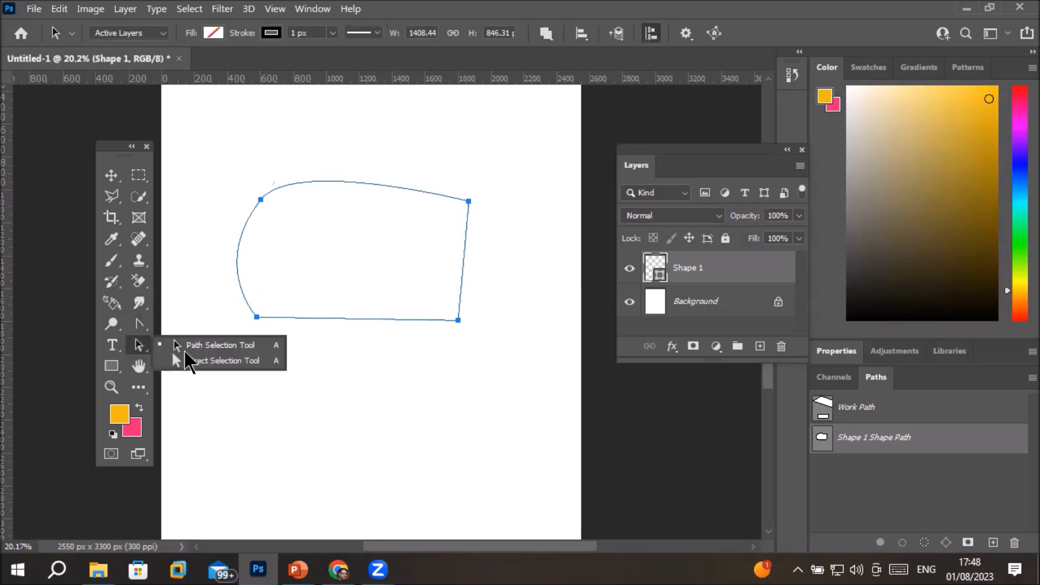
pyautogui.click(216, 361)
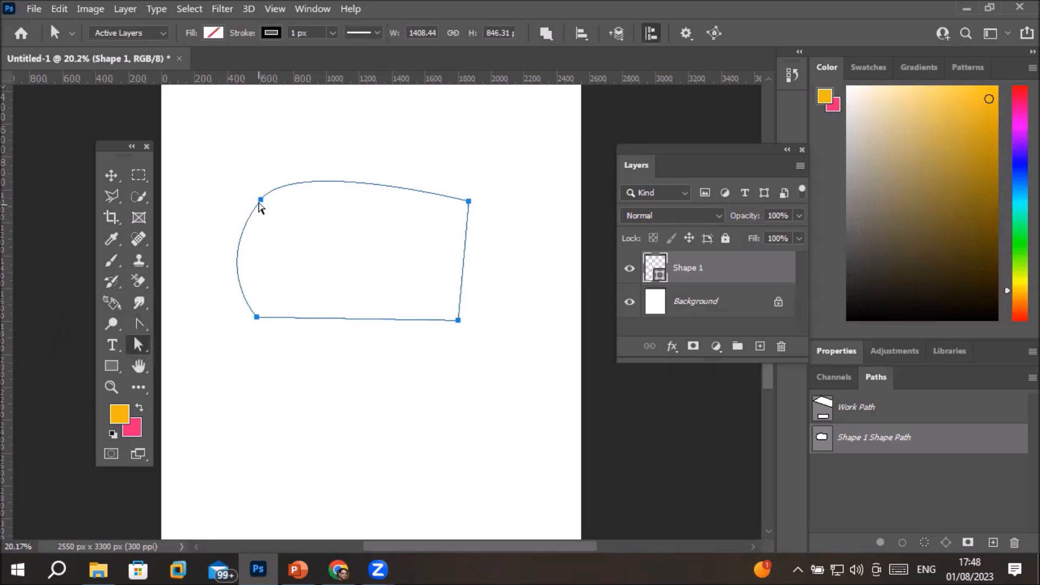
pyautogui.click(261, 200)
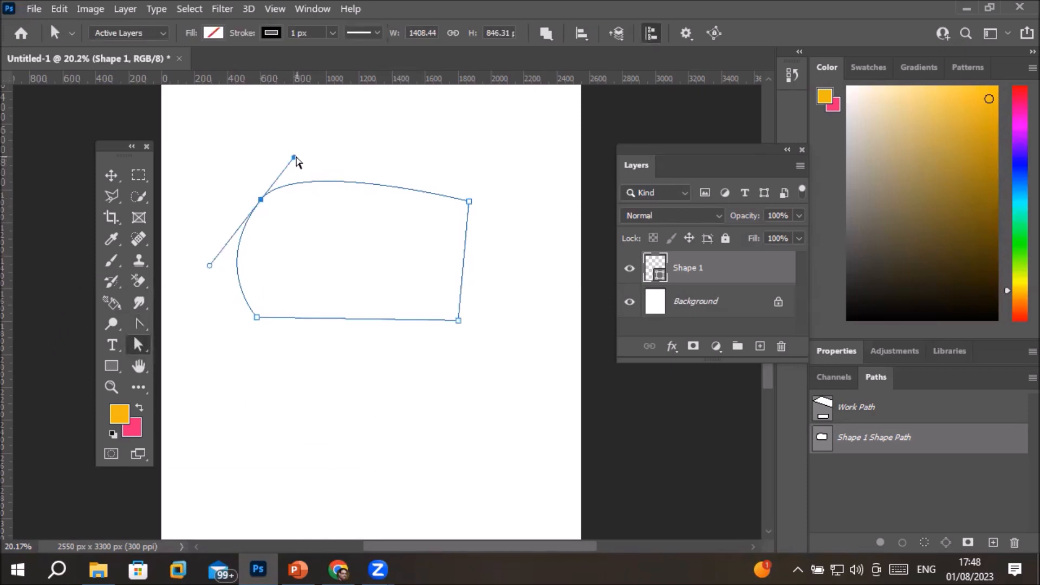
pyautogui.moveTo(295, 159)
pyautogui.mouseDown()
pyautogui.moveTo(306, 180)
pyautogui.moveTo(307, 144)
pyautogui.mouseUp()
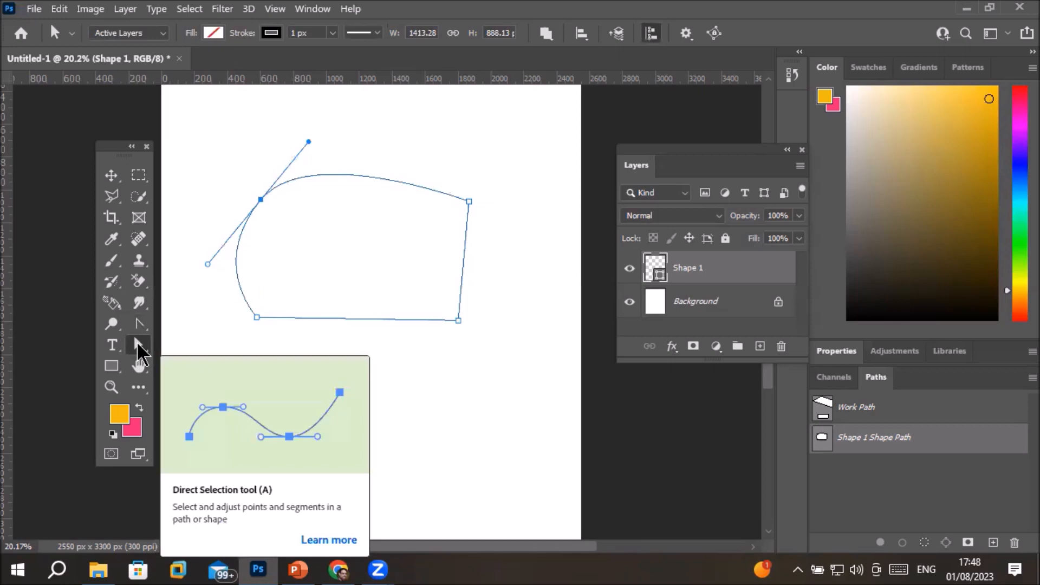
# Swing the upper-left point's handles inward and back outward with the Convert Point tool, and extend the upper handle
pyautogui.click(139, 324)
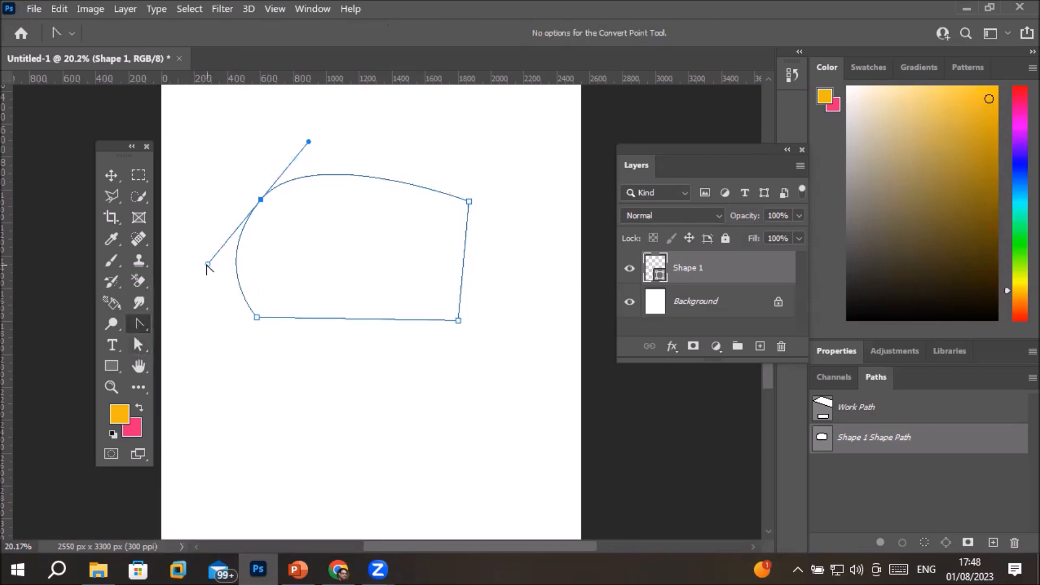
pyautogui.moveTo(207, 265); pyautogui.dragTo(307, 273)
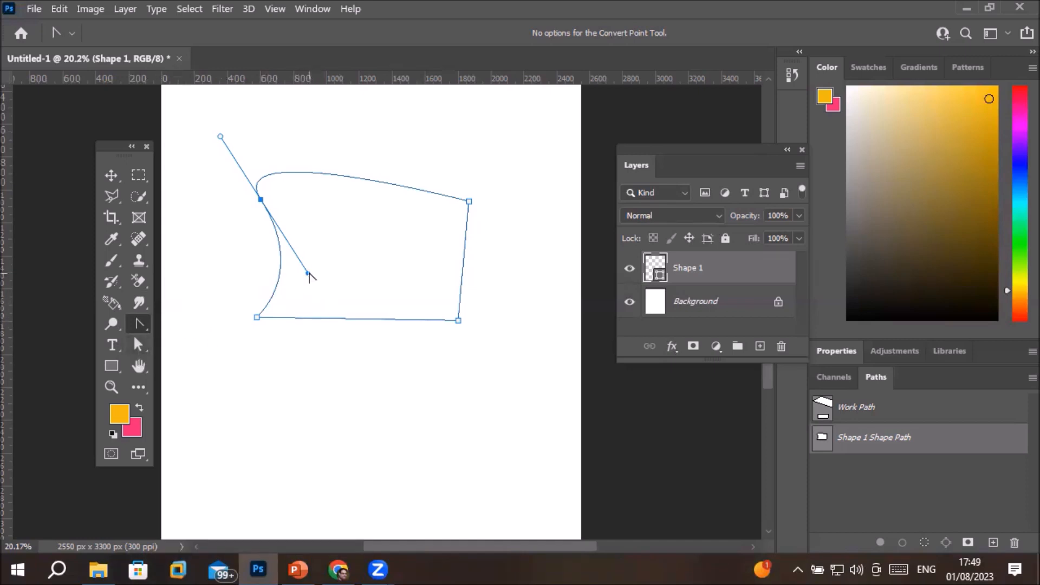
pyautogui.moveTo(307, 274); pyautogui.dragTo(183, 267)
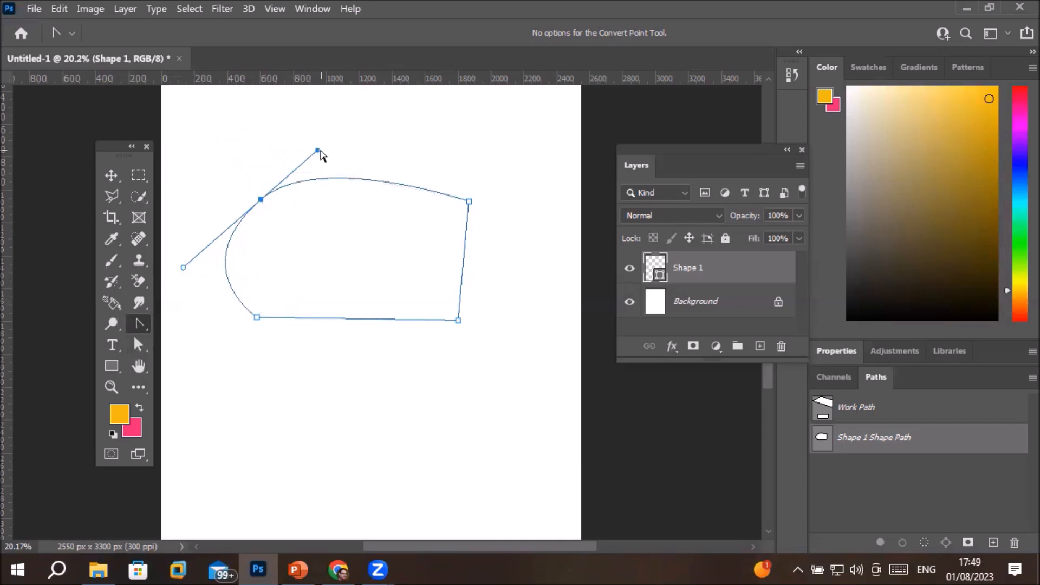
pyautogui.moveTo(320, 152); pyautogui.dragTo(329, 126)
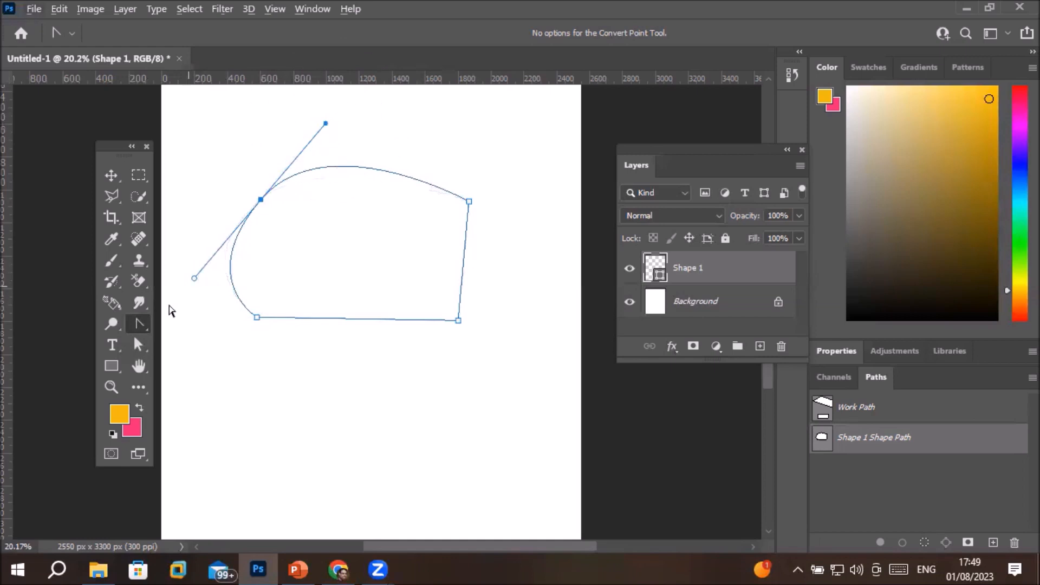
# Raise the upper-left point's upper handle with the Direct Selection tool and swing its lower handle inward to nearly straighten the left edge
pyautogui.click(138, 345)
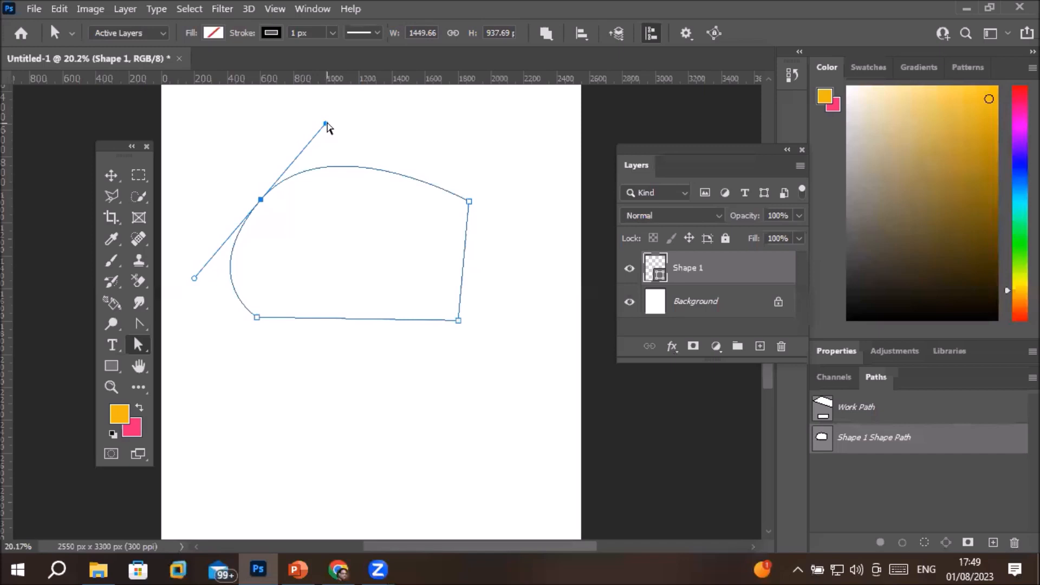
pyautogui.moveTo(328, 123)
pyautogui.mouseDown()
pyautogui.moveTo(343, 160)
pyautogui.moveTo(344, 235)
pyautogui.moveTo(350, 184)
pyautogui.moveTo(342, 125)
pyautogui.moveTo(334, 242)
pyautogui.moveTo(343, 124)
pyautogui.moveTo(360, 192)
pyautogui.moveTo(340, 105)
pyautogui.moveTo(364, 260)
pyautogui.moveTo(340, 122)
pyautogui.mouseUp()
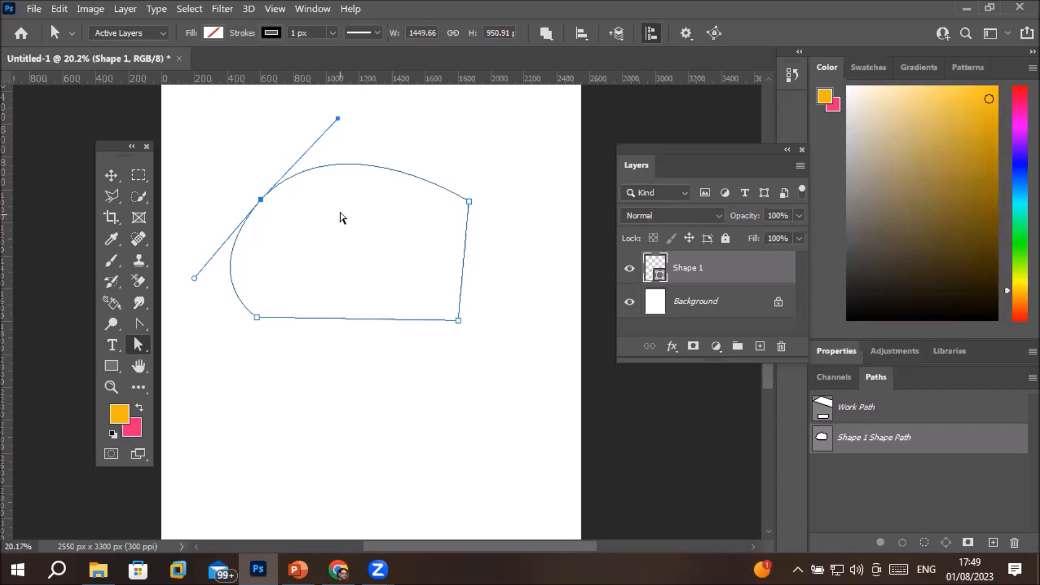
pyautogui.click(138, 345)
pyautogui.moveTo(338, 119)
pyautogui.mouseDown()
pyautogui.moveTo(342, 161)
pyautogui.moveTo(341, 101)
pyautogui.mouseUp()
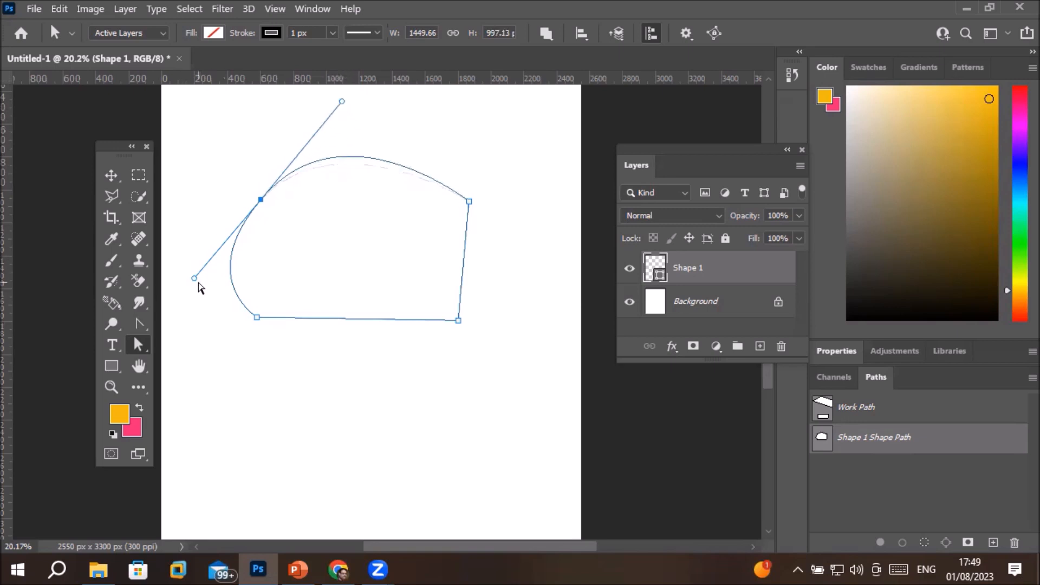
pyautogui.moveTo(194, 279); pyautogui.dragTo(266, 279)
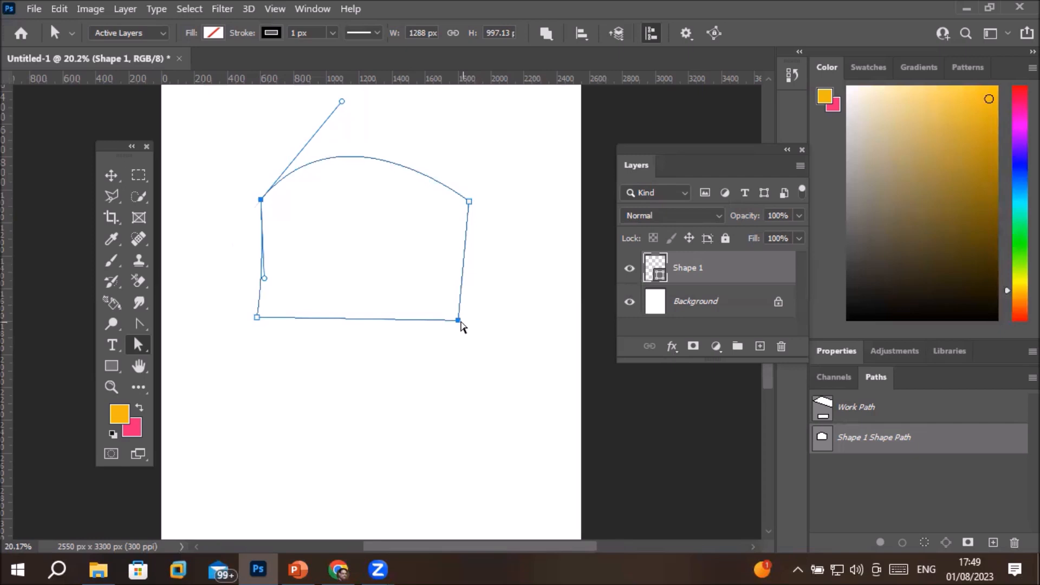
# Pull curve handles from the shape's lower-right corner up and outward with the Convert Point tool
pyautogui.click(138, 325)
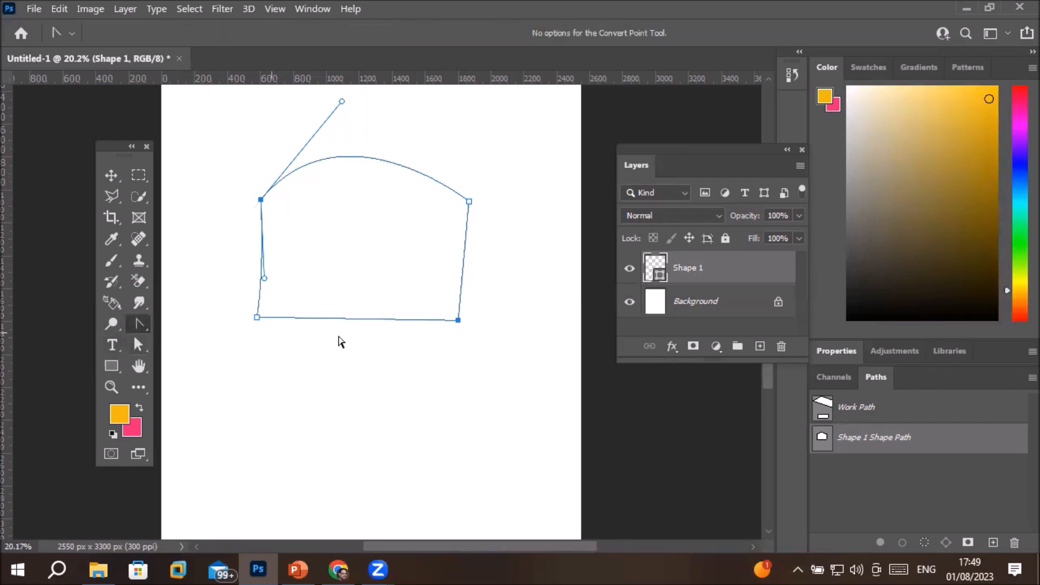
pyautogui.click(458, 320)
pyautogui.moveTo(457, 320); pyautogui.dragTo(521, 268)
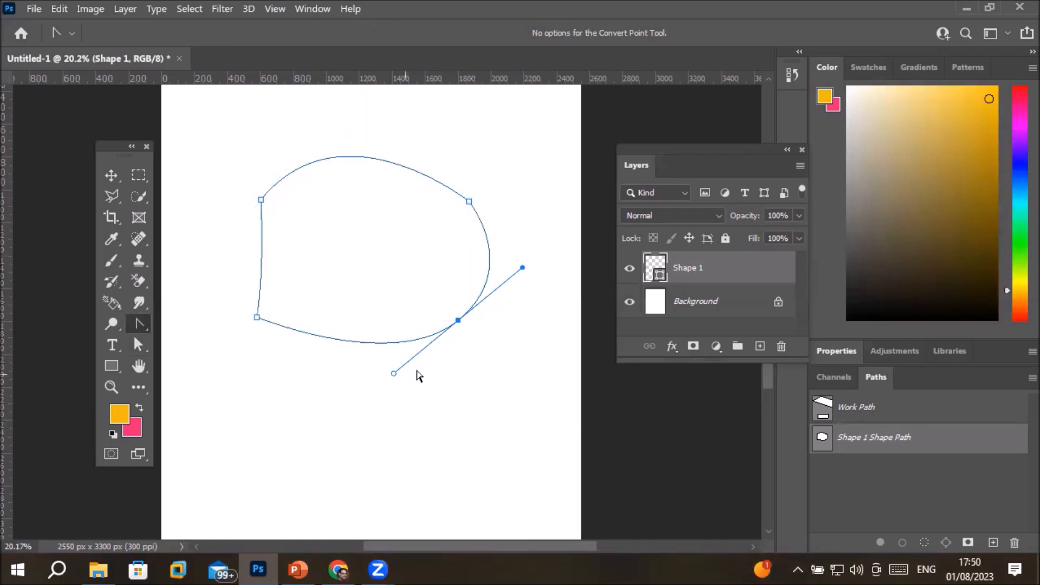
# Move the lower-right point's two handles inside the shape with the Direct Selection tool so the right and bottom edges curve inward
pyautogui.click(139, 347)
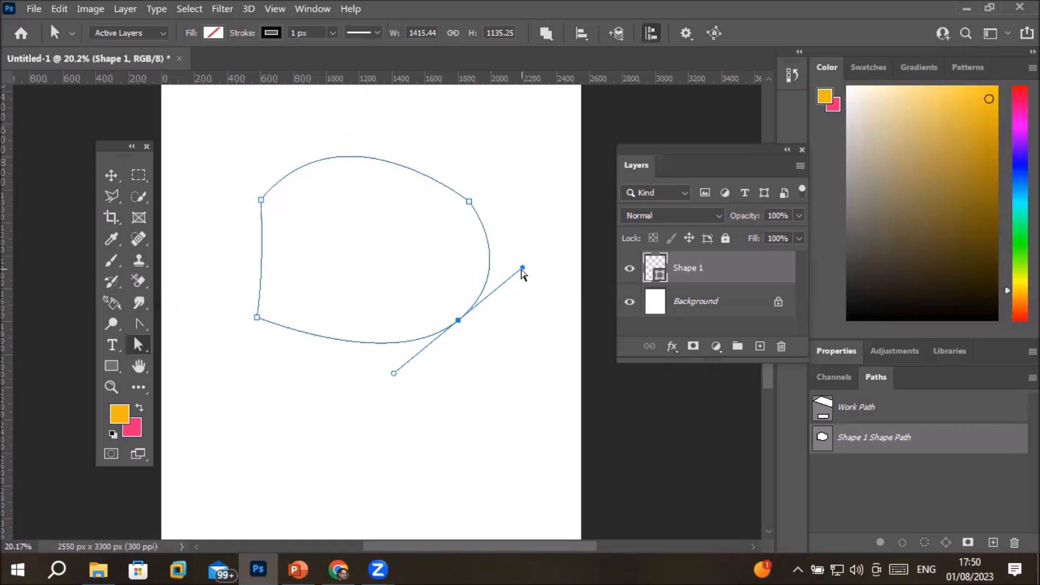
pyautogui.moveTo(521, 268)
pyautogui.mouseDown()
pyautogui.moveTo(491, 266)
pyautogui.moveTo(530, 295)
pyautogui.moveTo(499, 227)
pyautogui.moveTo(528, 290)
pyautogui.moveTo(528, 336)
pyautogui.moveTo(534, 254)
pyautogui.moveTo(518, 213)
pyautogui.moveTo(552, 298)
pyautogui.moveTo(558, 357)
pyautogui.moveTo(536, 217)
pyautogui.moveTo(543, 341)
pyautogui.moveTo(538, 218)
pyautogui.moveTo(536, 320)
pyautogui.moveTo(518, 229)
pyautogui.moveTo(530, 266)
pyautogui.mouseUp()
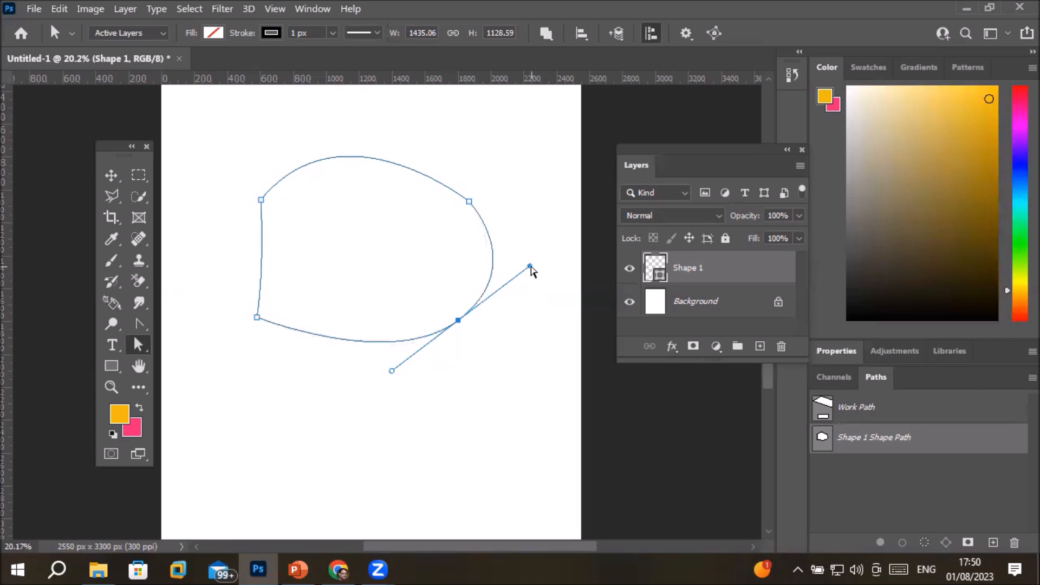
pyautogui.moveTo(530, 266); pyautogui.dragTo(371, 235)
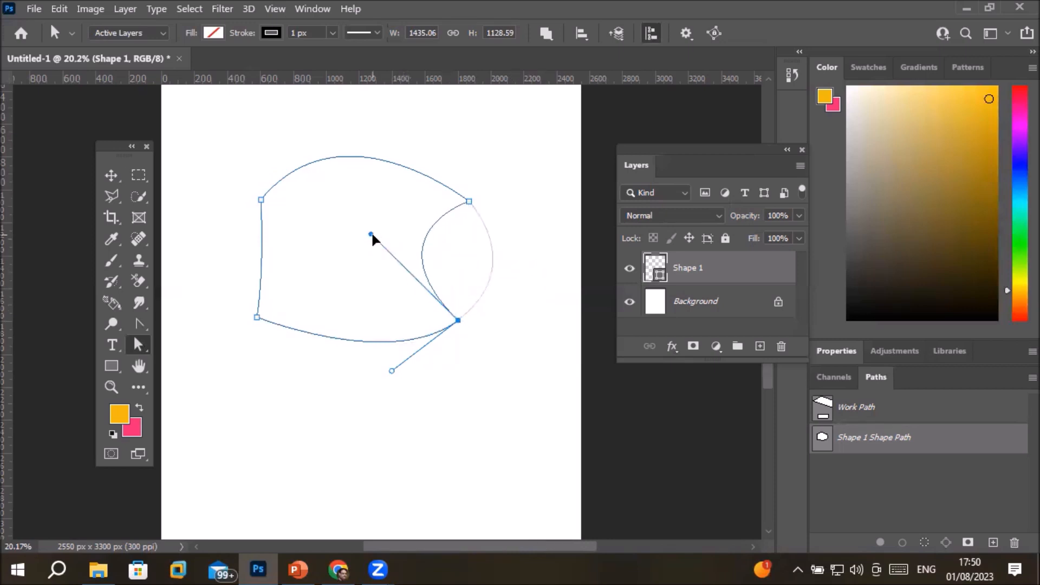
pyautogui.moveTo(372, 235); pyautogui.dragTo(365, 247)
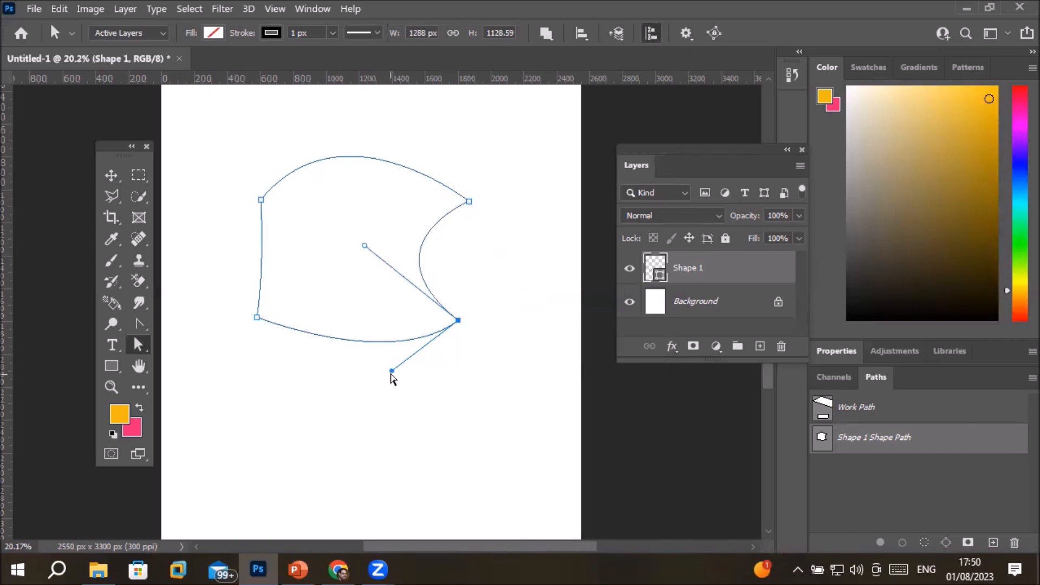
pyautogui.moveTo(391, 373); pyautogui.dragTo(410, 352)
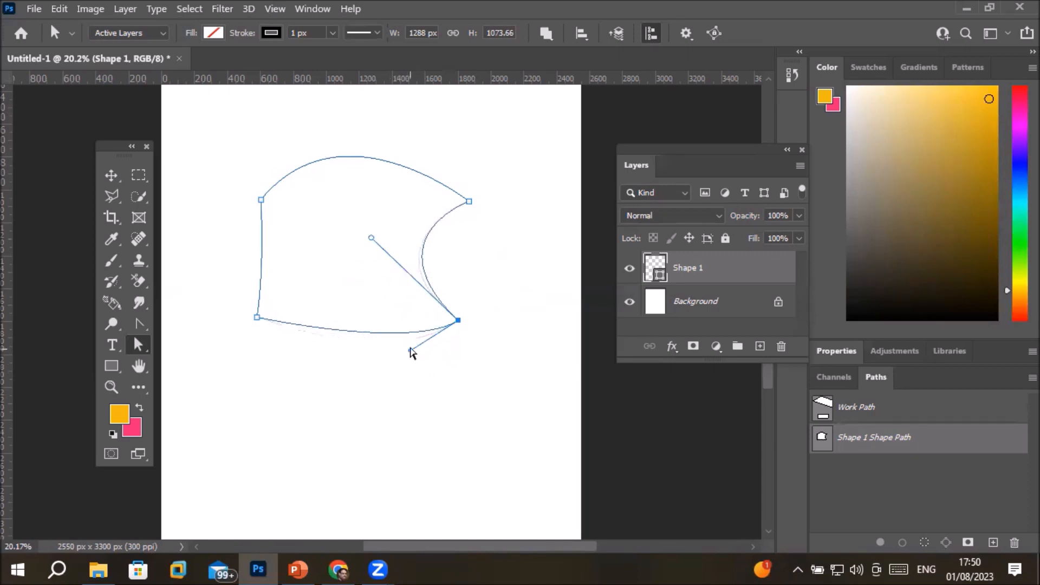
pyautogui.moveTo(410, 352); pyautogui.dragTo(333, 260)
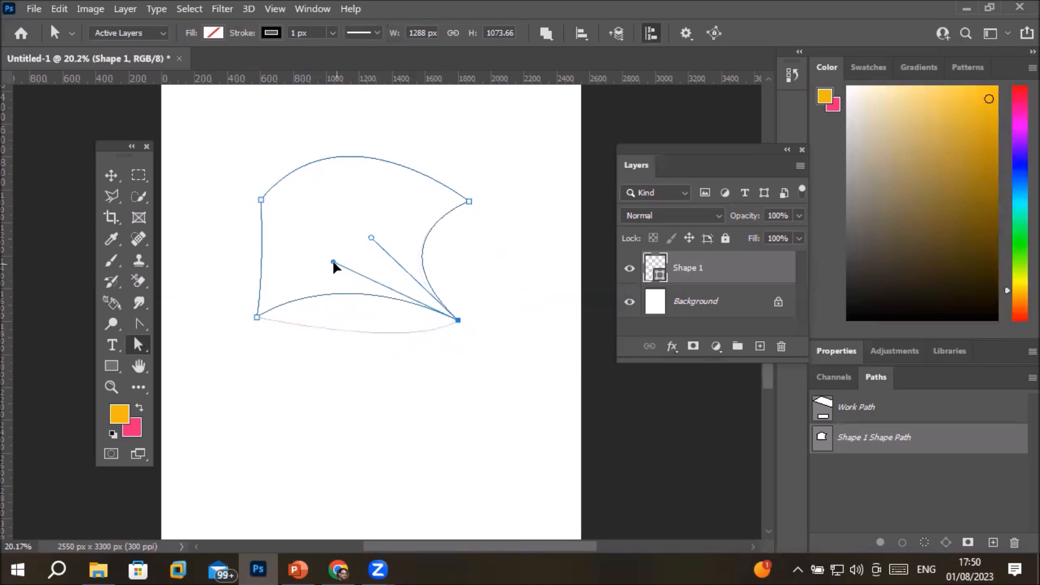
# Deselect the shape, switch to the Direct Selection tool and reselect the Shape 1 layer
pyautogui.click(111, 175)
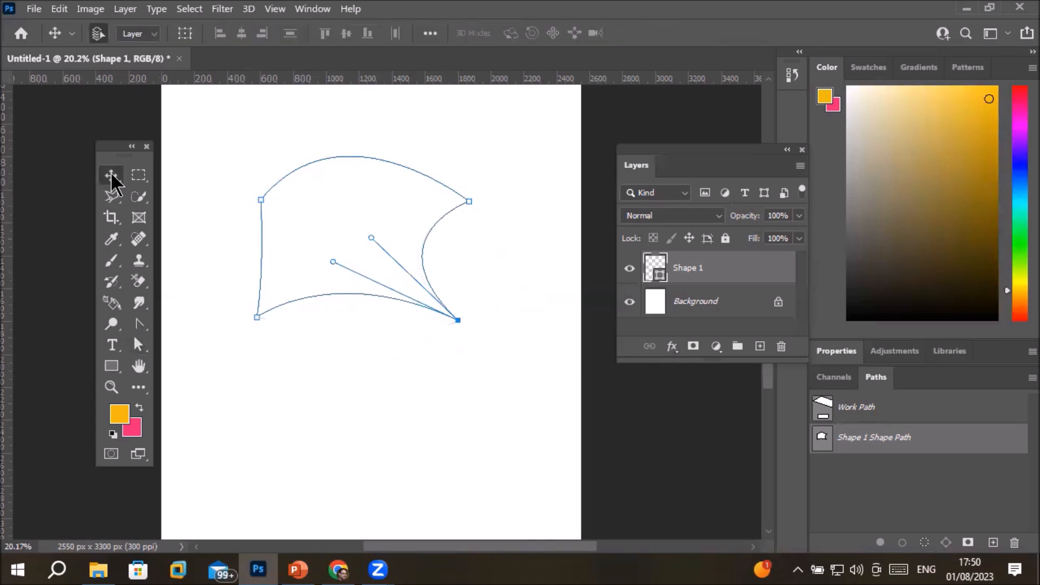
pyautogui.click(347, 417)
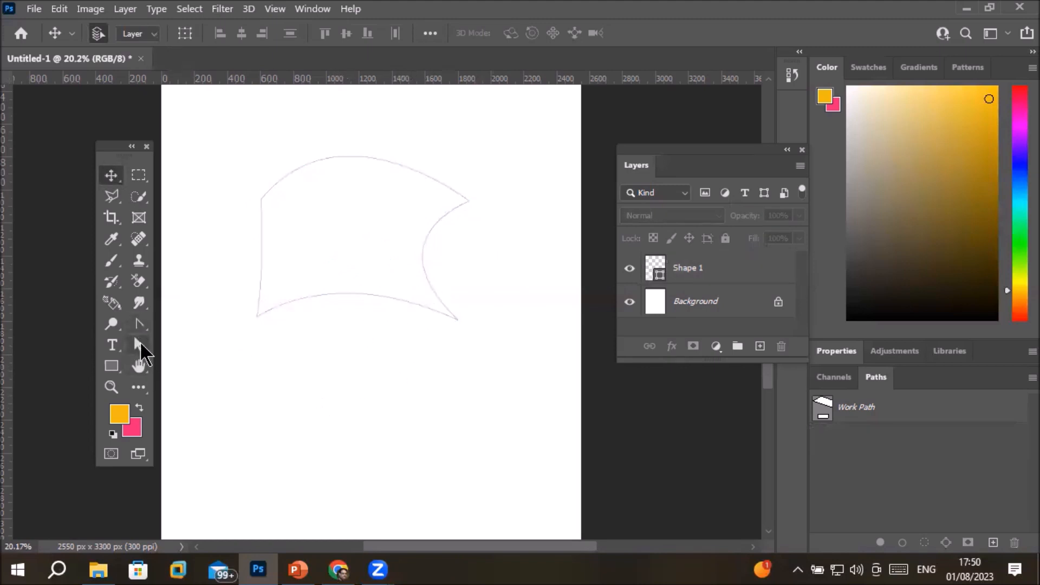
pyautogui.click(140, 341)
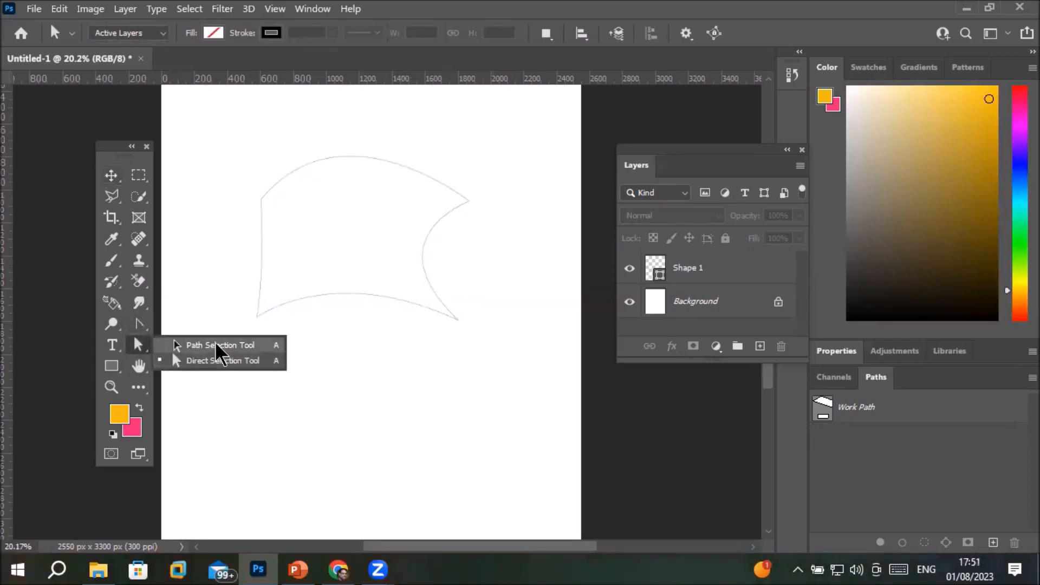
pyautogui.click(216, 360)
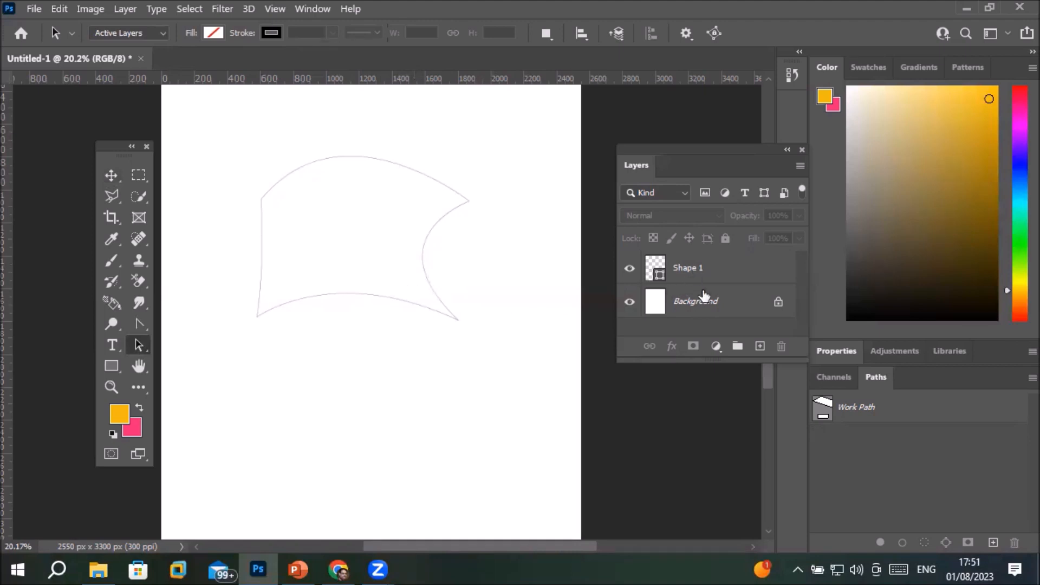
pyautogui.click(699, 267)
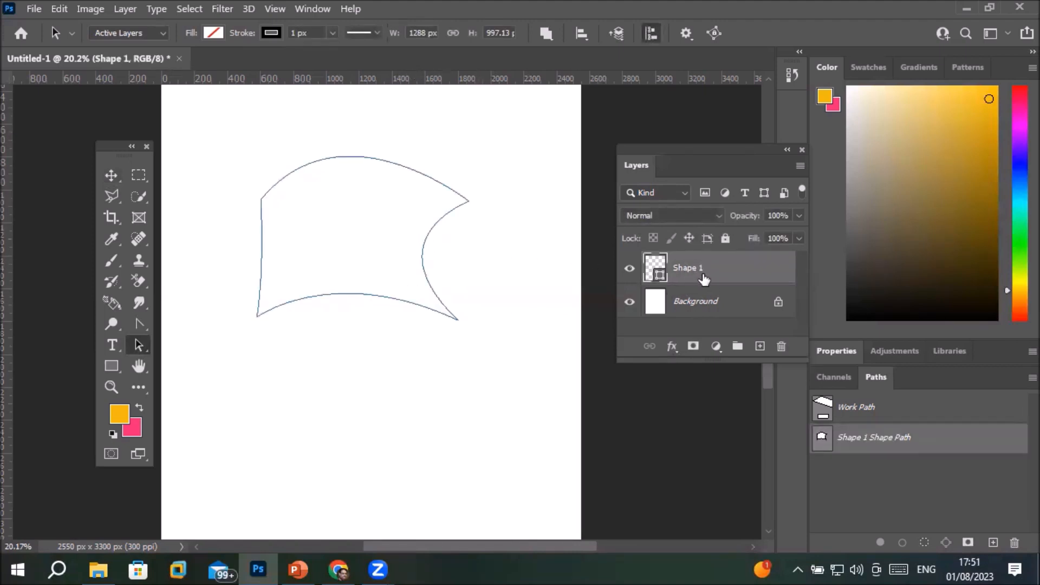
# Select the shape's two right corner points with the Direct Selection tool and move them outward, widening the shape to about 1481 px
pyautogui.click(369, 293)
pyautogui.rightClick(142, 351)
pyautogui.click(233, 364)
pyautogui.click(469, 202)
pyautogui.keyDown('shift'); pyautogui.click(458, 320); pyautogui.keyUp('shift')
pyautogui.click(458, 320)
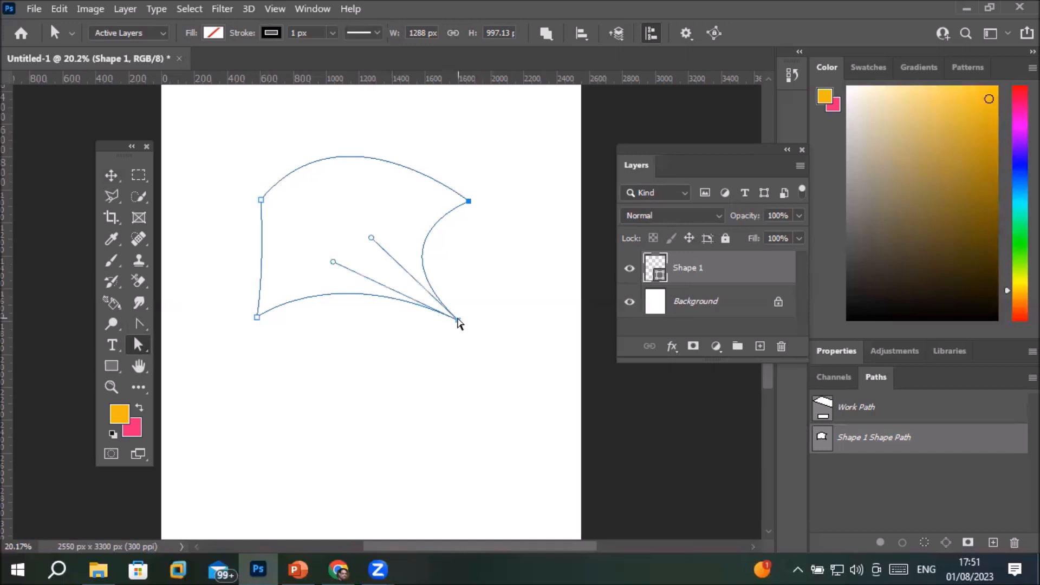
pyautogui.click(469, 202)
pyautogui.moveTo(468, 201); pyautogui.dragTo(500, 200)
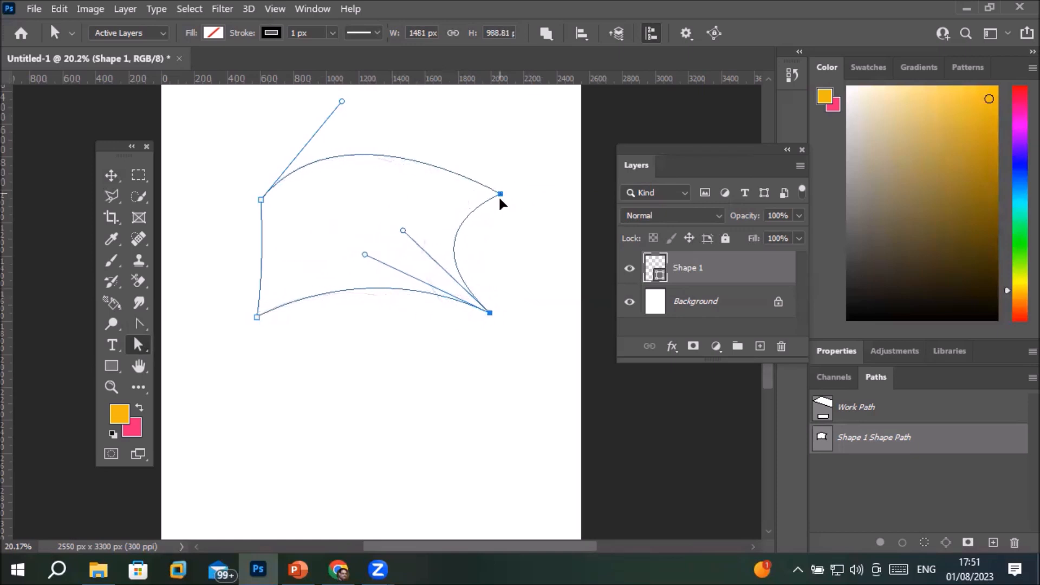
# Select the shape's two left corner points together and move them outward, widening the shape to about 1595 px
pyautogui.click(168, 345)
pyautogui.click(499, 195)
pyautogui.click(490, 313)
pyautogui.click(256, 317)
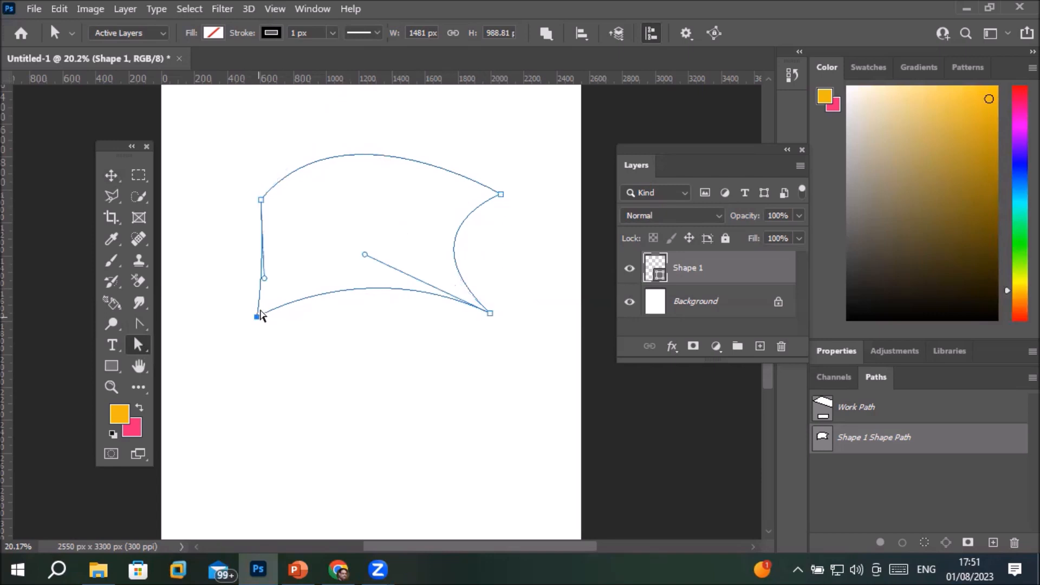
pyautogui.click(260, 200)
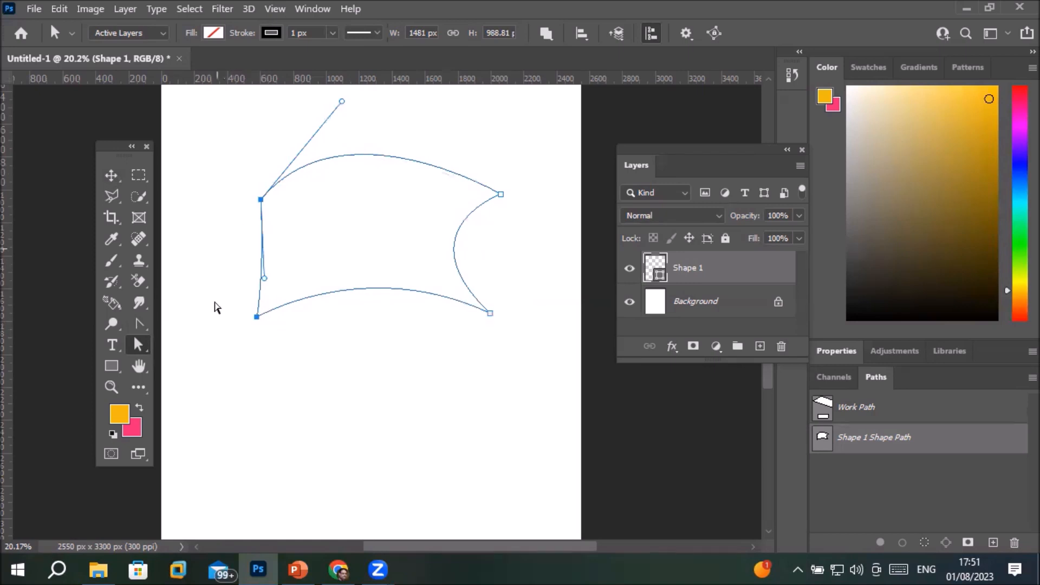
pyautogui.click(257, 319)
pyautogui.moveTo(258, 320)
pyautogui.mouseDown()
pyautogui.moveTo(204, 318)
pyautogui.moveTo(269, 319)
pyautogui.mouseUp()
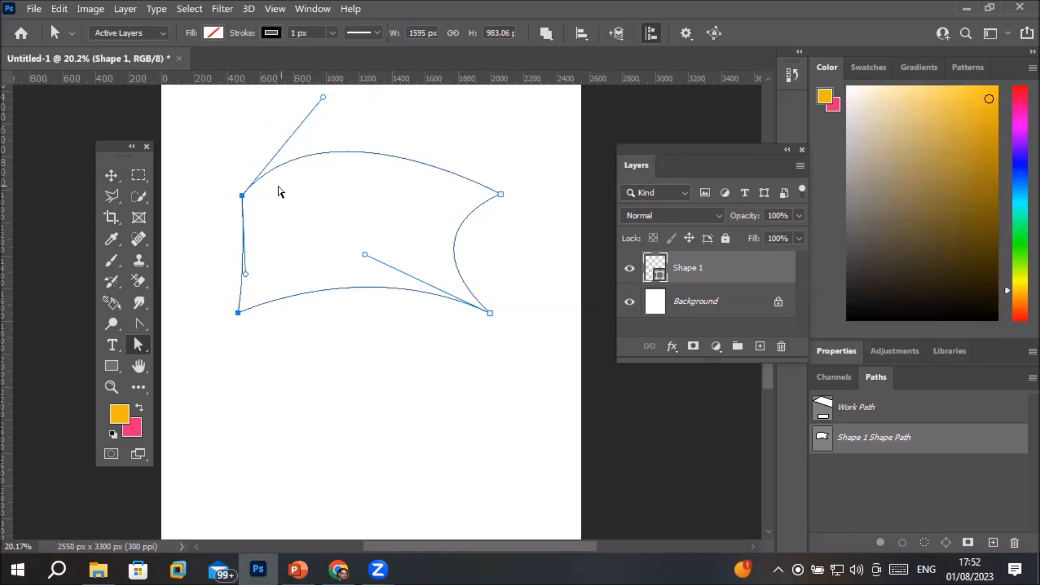
# Select the shape's two upper corner points and move them down and slightly left, reducing its height to about 820 px
pyautogui.click(242, 196)
pyautogui.keyDown('shift'); pyautogui.click(500, 196); pyautogui.keyUp('shift')
pyautogui.moveTo(499, 196); pyautogui.dragTo(484, 216)
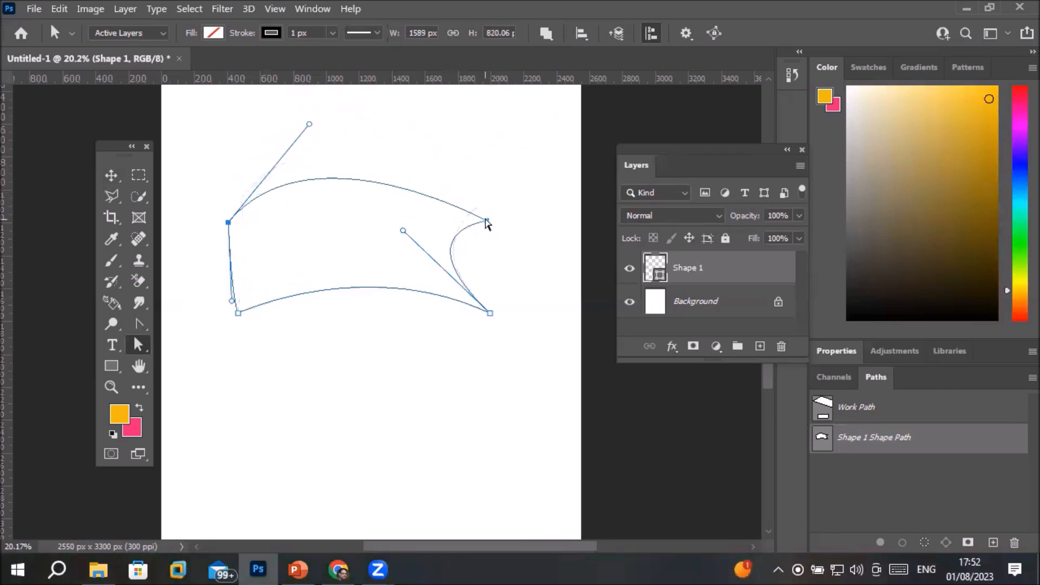
# Select the whole shape with the Path Selection tool and set its fill to blue after trying orange, pink and light pink
pyautogui.click(113, 177)
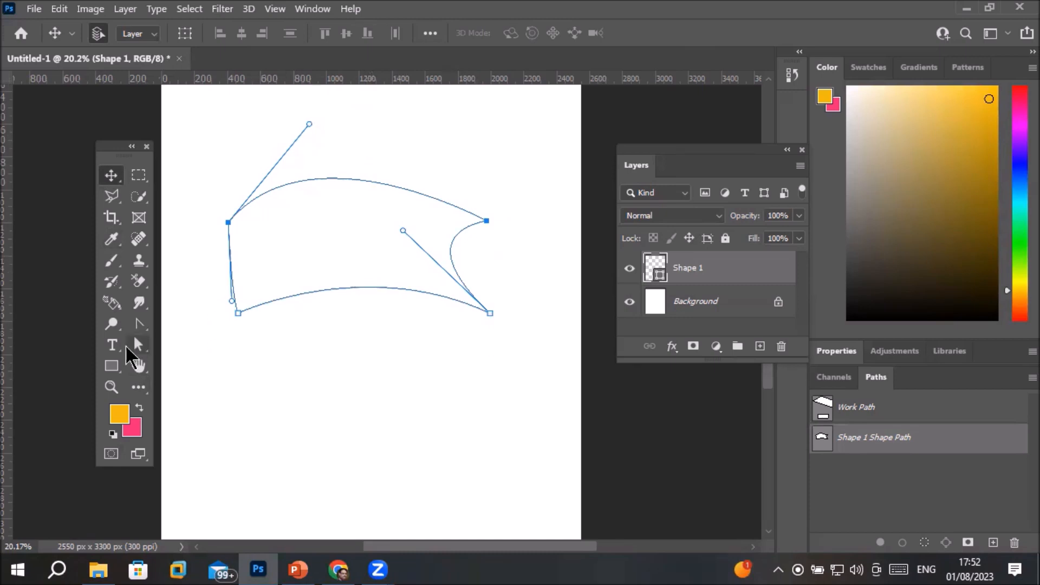
pyautogui.click(138, 347)
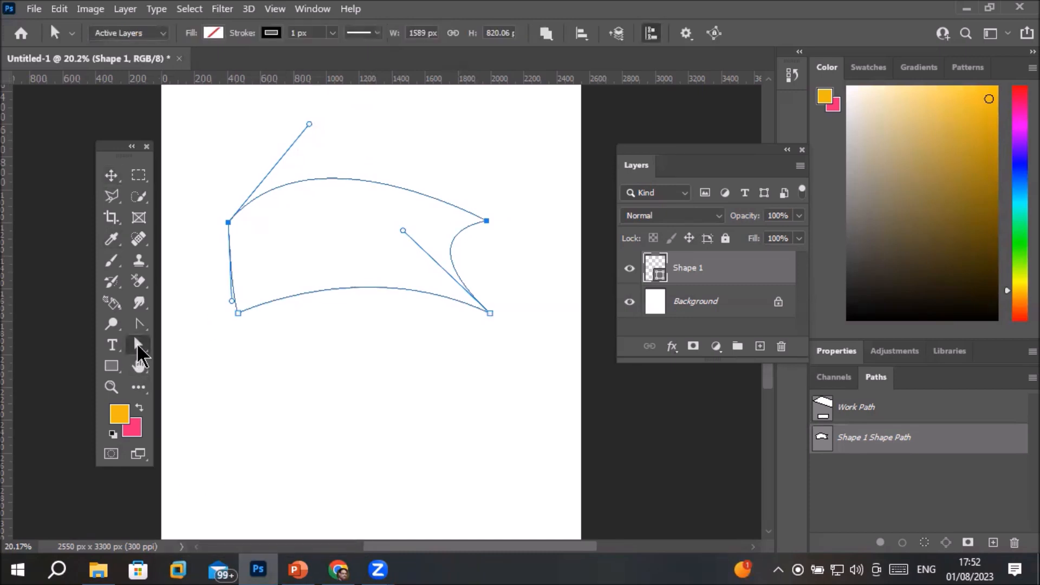
pyautogui.rightClick(138, 348)
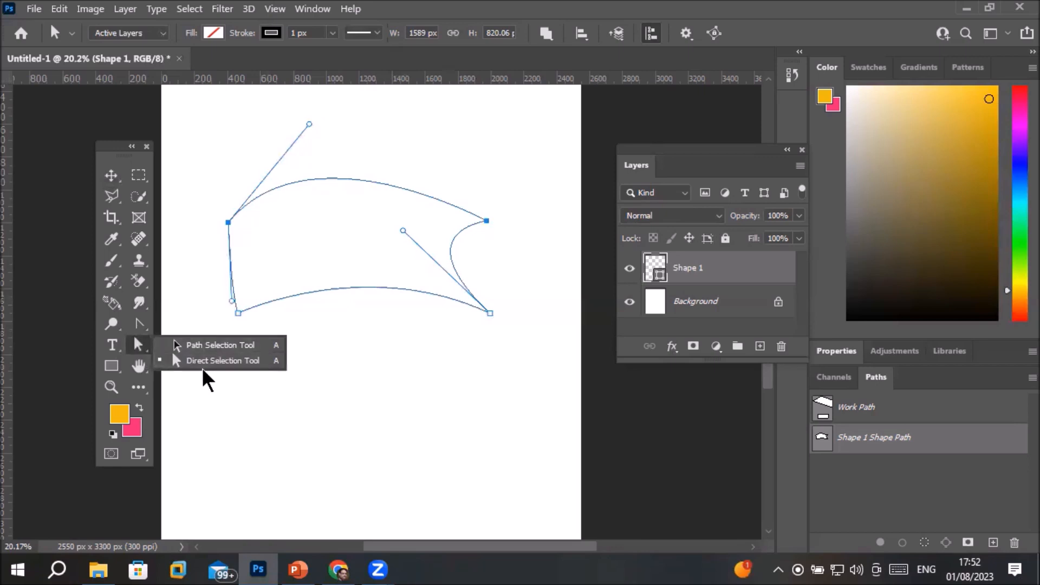
pyautogui.click(215, 344)
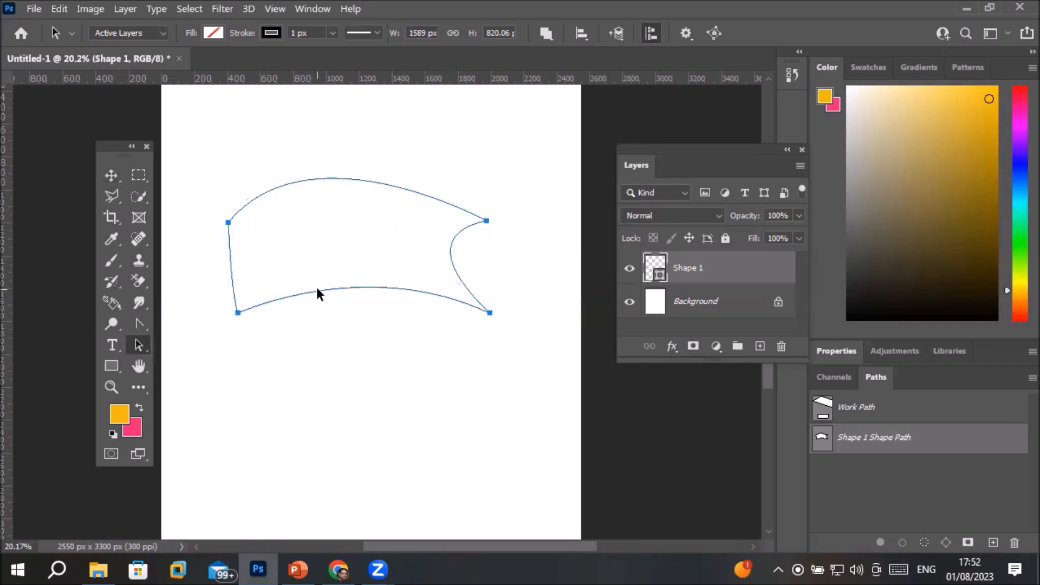
pyautogui.click(214, 32)
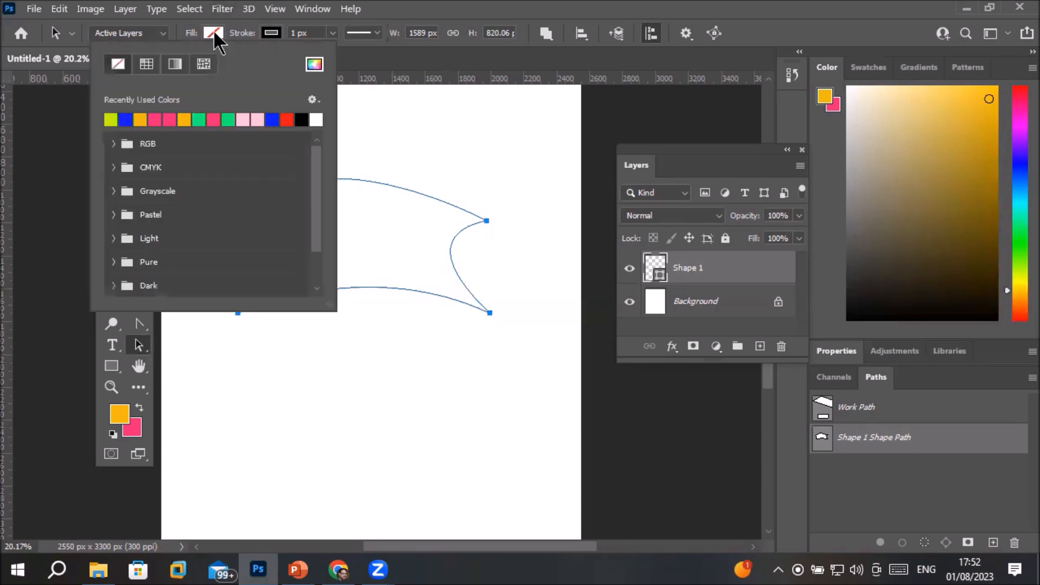
pyautogui.click(185, 118)
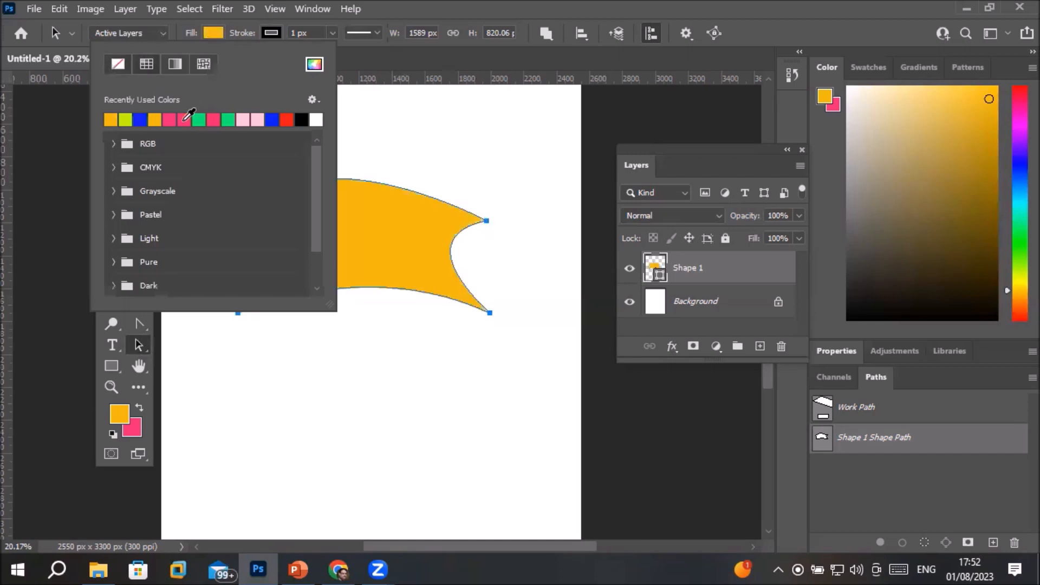
pyautogui.click(213, 118)
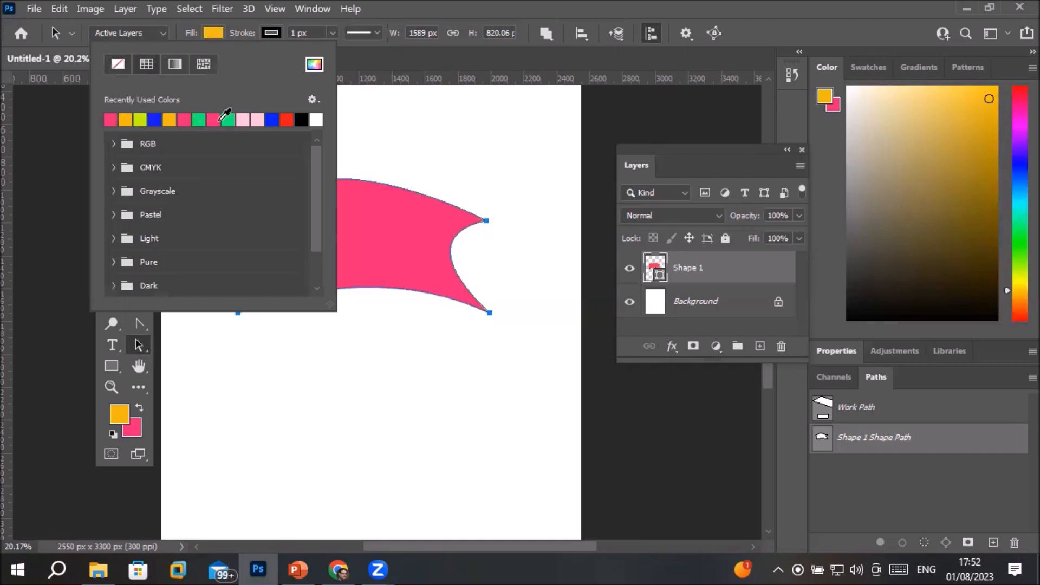
pyautogui.click(257, 118)
pyautogui.click(272, 118)
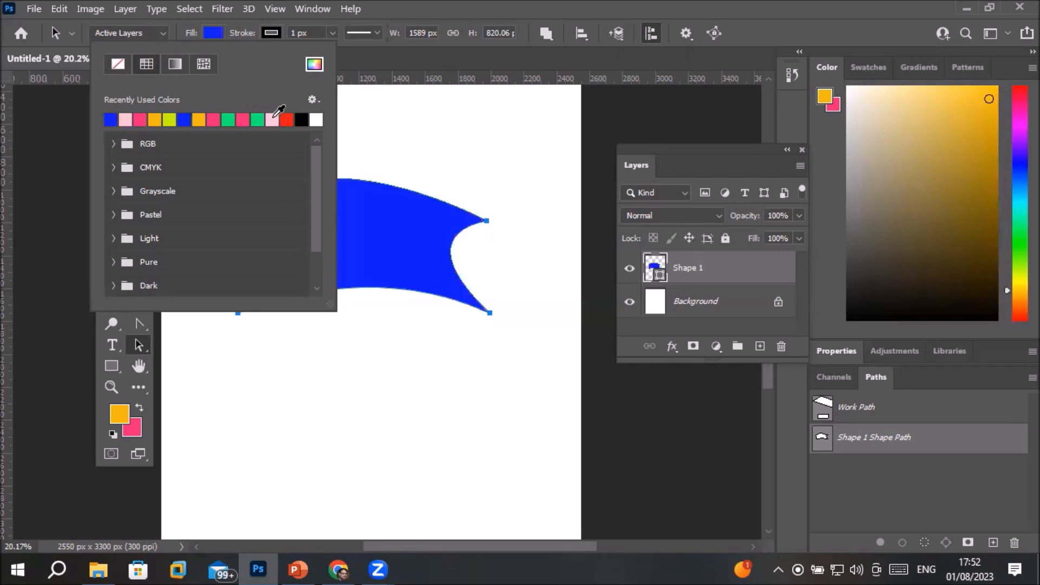
pyautogui.click(218, 36)
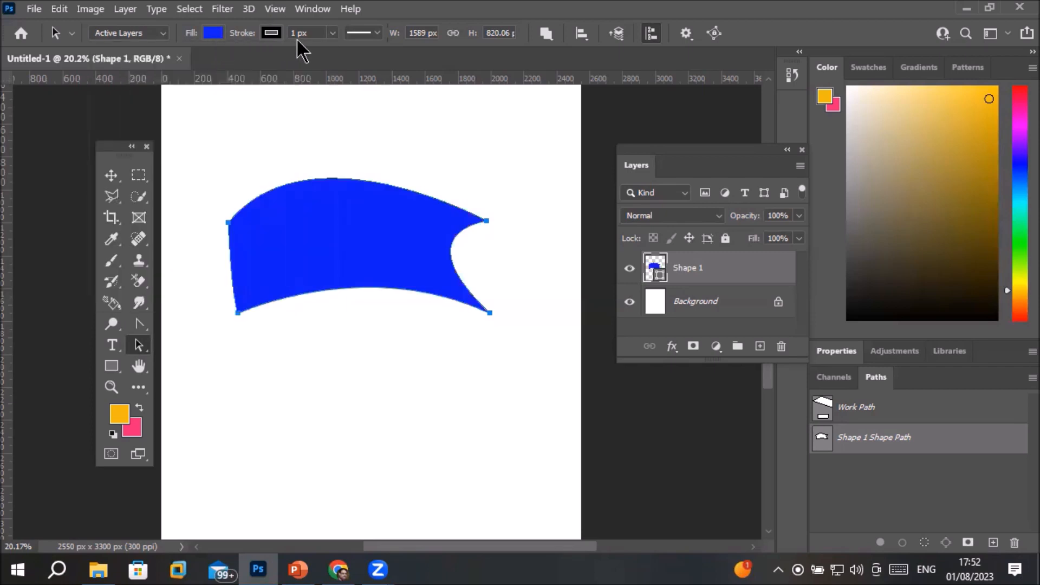
# Increase the shape's stroke width to 29.24 px
pyautogui.click(332, 33)
pyautogui.moveTo(331, 50)
pyautogui.mouseDown()
pyautogui.moveTo(368, 50)
pyautogui.moveTo(341, 49)
pyautogui.mouseUp()
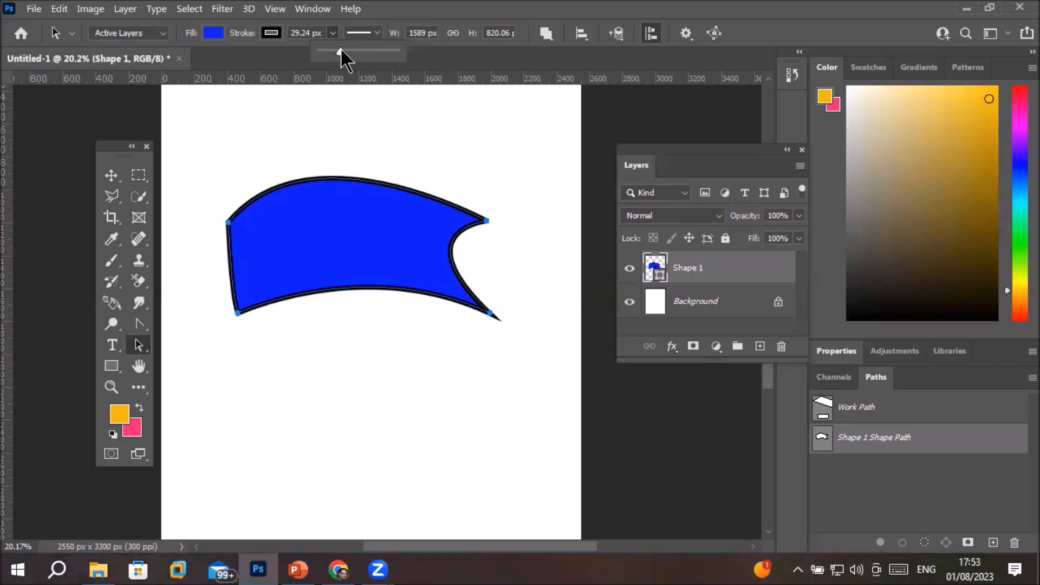
pyautogui.click(139, 344)
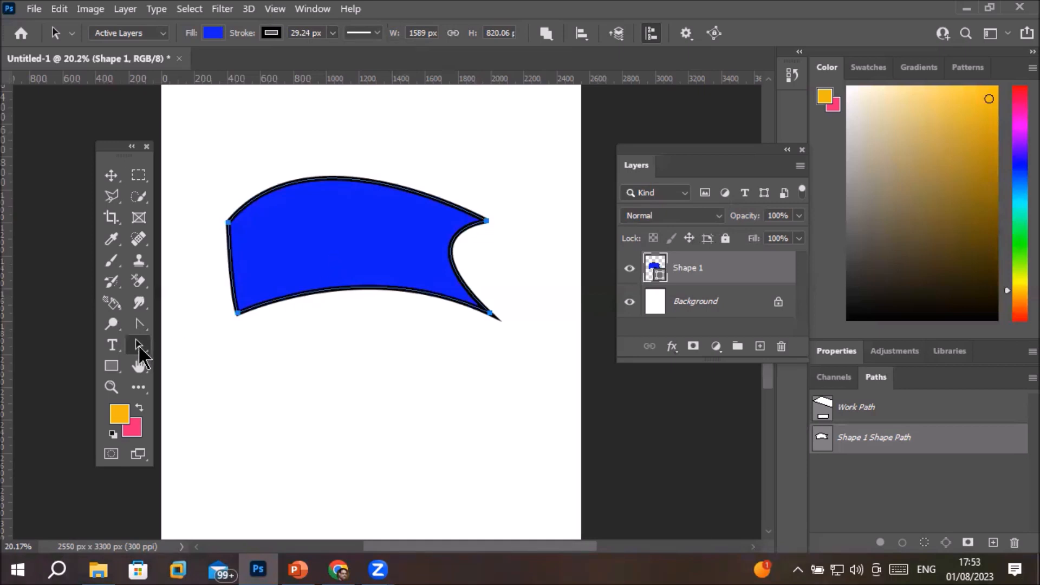
# Compare the options offered by the Convert Point, Path Selection and Smudge tools with the shape's layer active
pyautogui.click(141, 326)
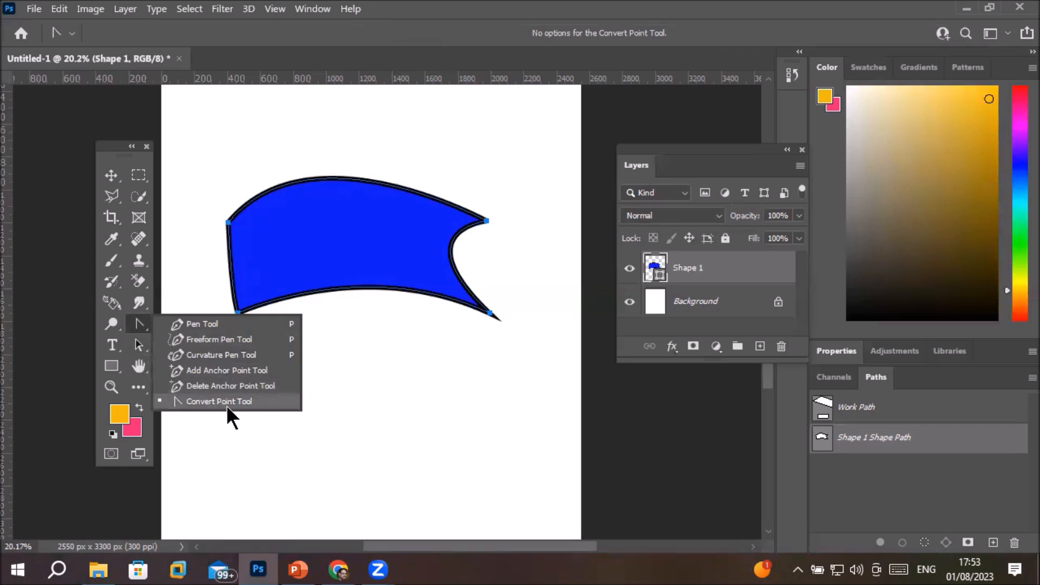
pyautogui.click(362, 246)
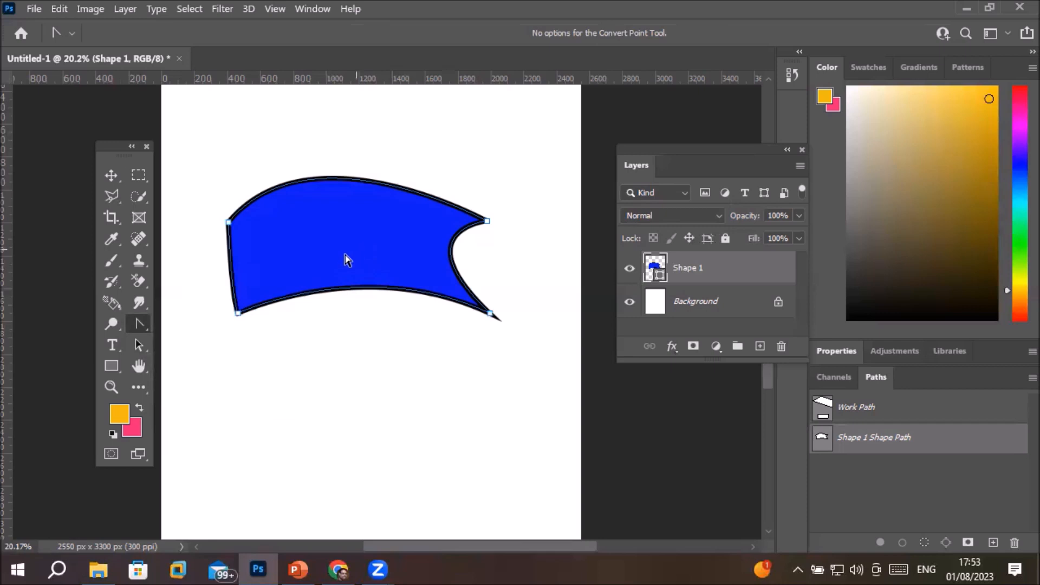
pyautogui.click(141, 343)
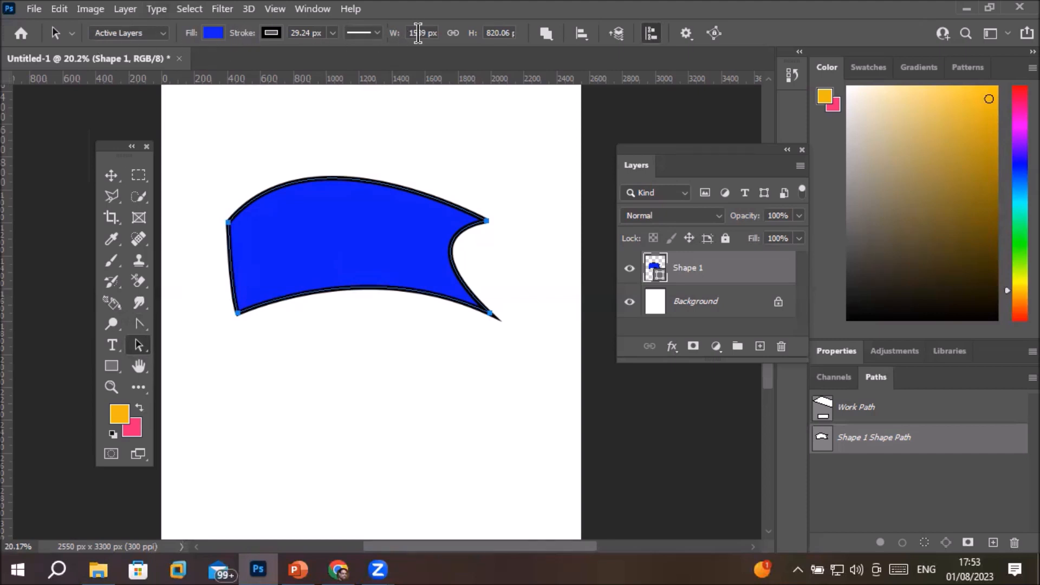
pyautogui.click(419, 144)
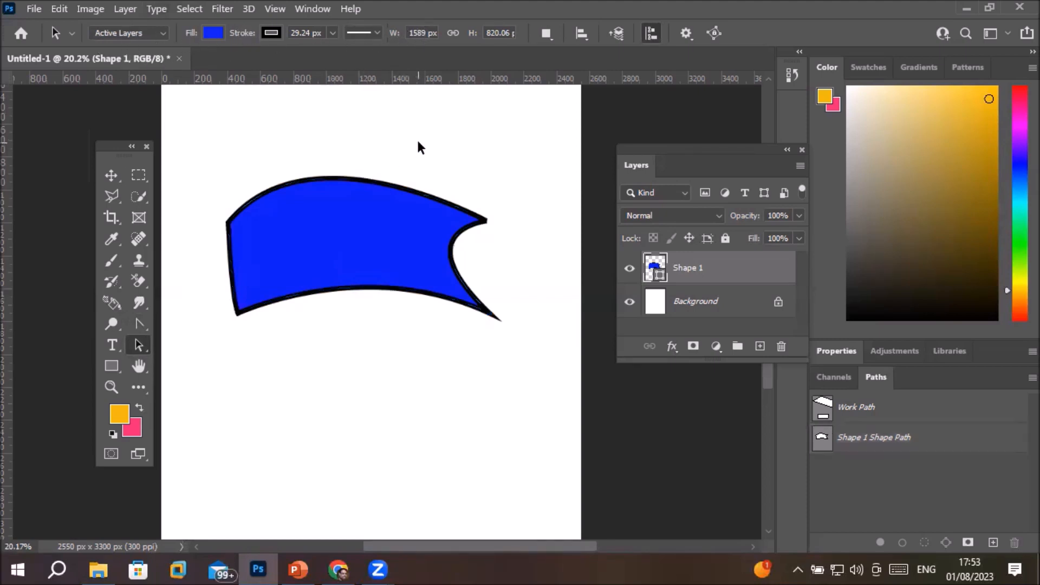
pyautogui.click(139, 324)
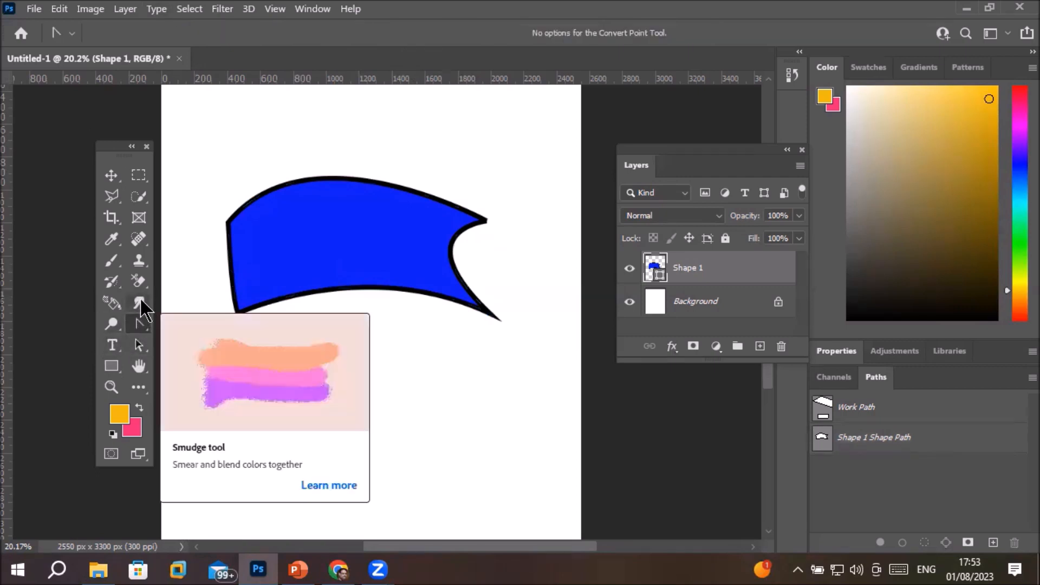
pyautogui.click(140, 305)
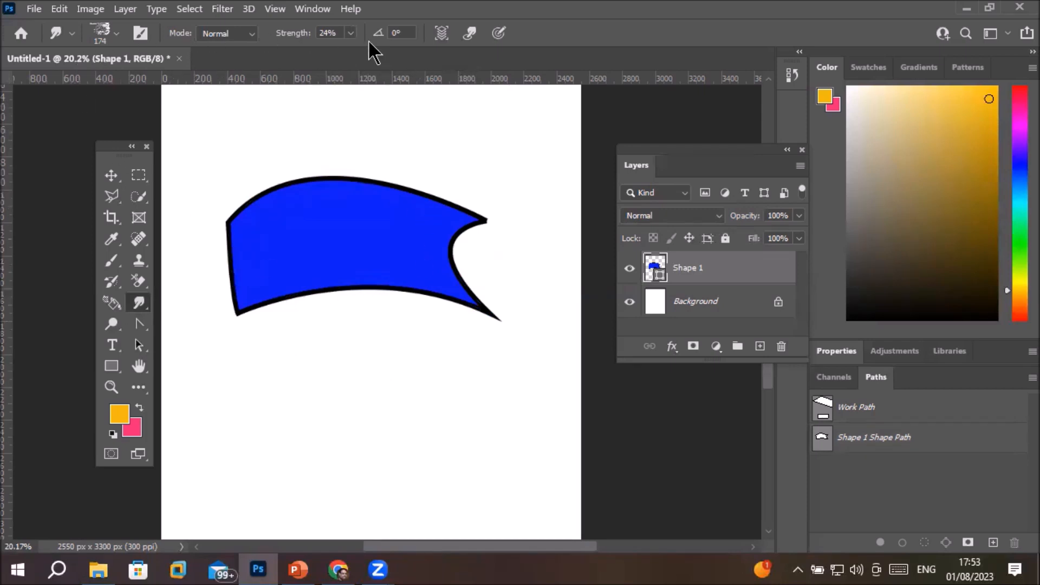
# Reselect the blue shape with the Path Selection tool and set its stroke color to pink
pyautogui.click(137, 347)
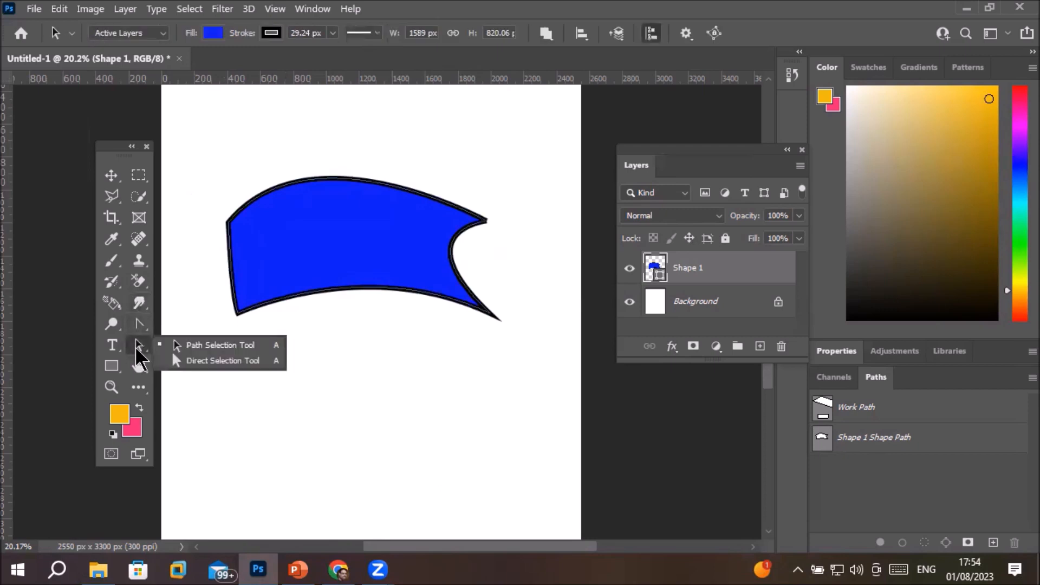
pyautogui.click(179, 347)
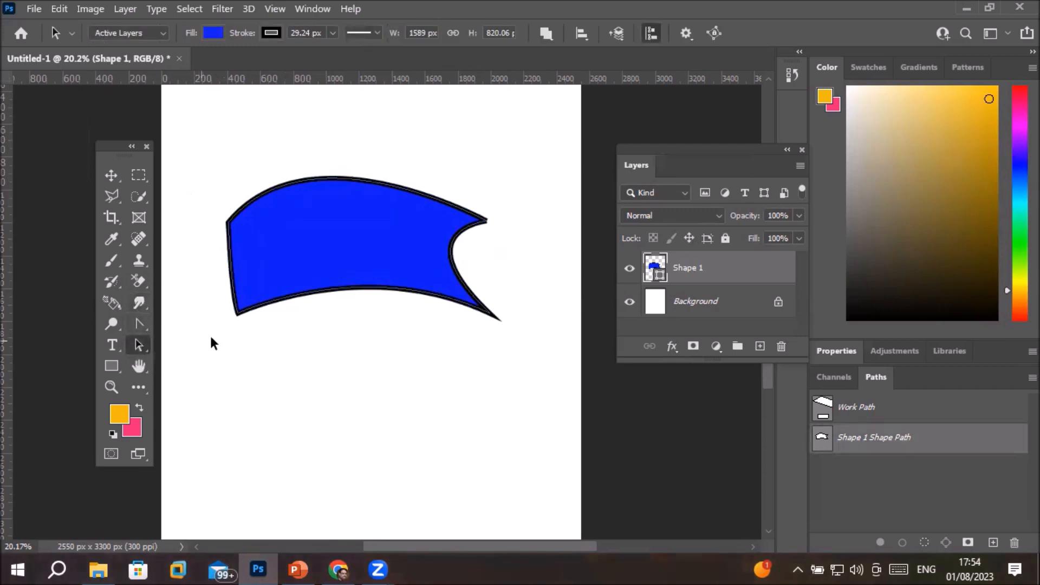
pyautogui.click(285, 301)
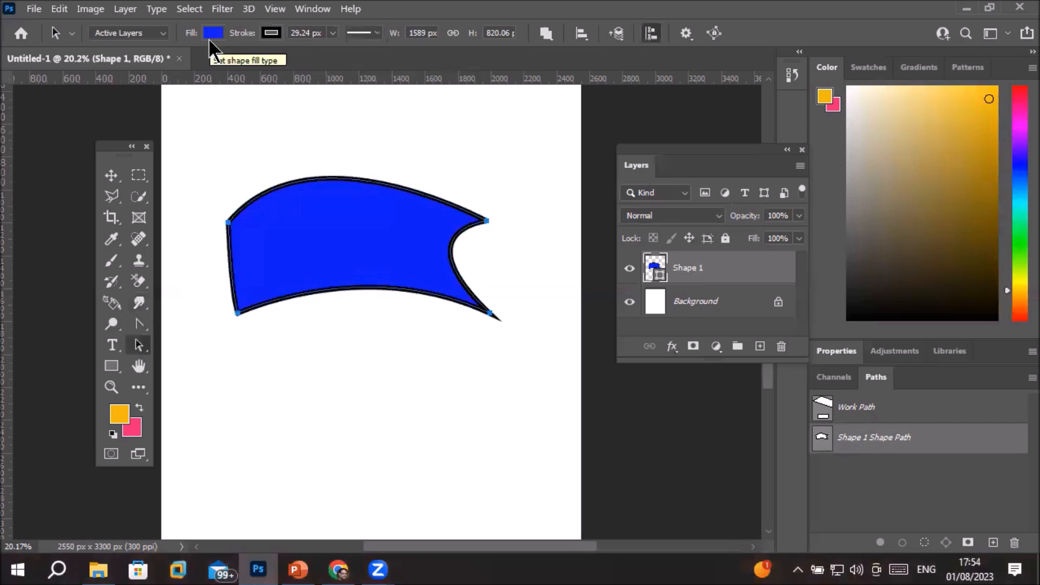
pyautogui.click(271, 34)
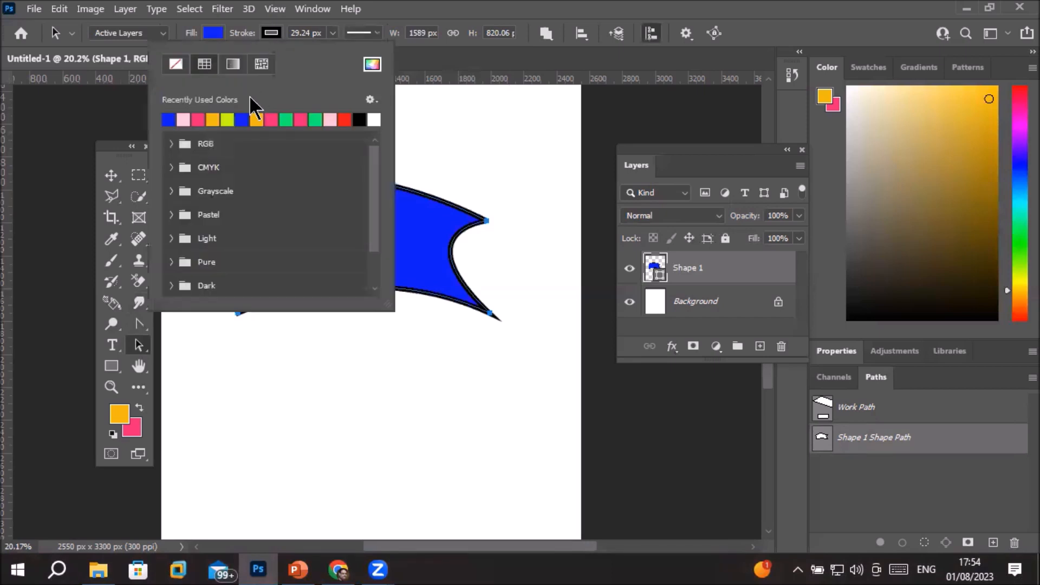
pyautogui.click(198, 120)
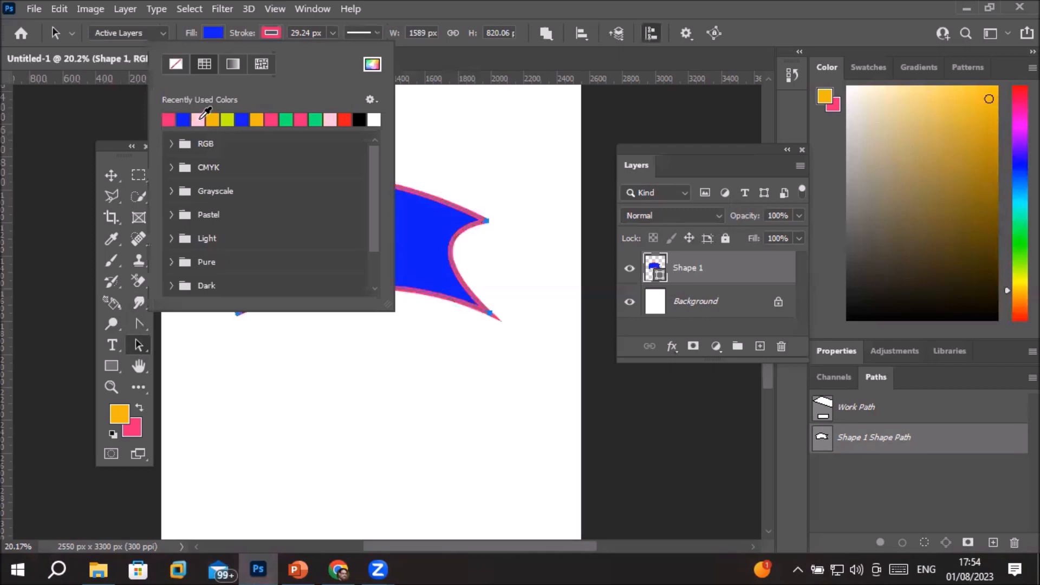
pyautogui.click(270, 32)
# Try the dashed and dotted line styles on the shape's stroke and inspect the dotted outline without its path displayed
pyautogui.click(374, 33)
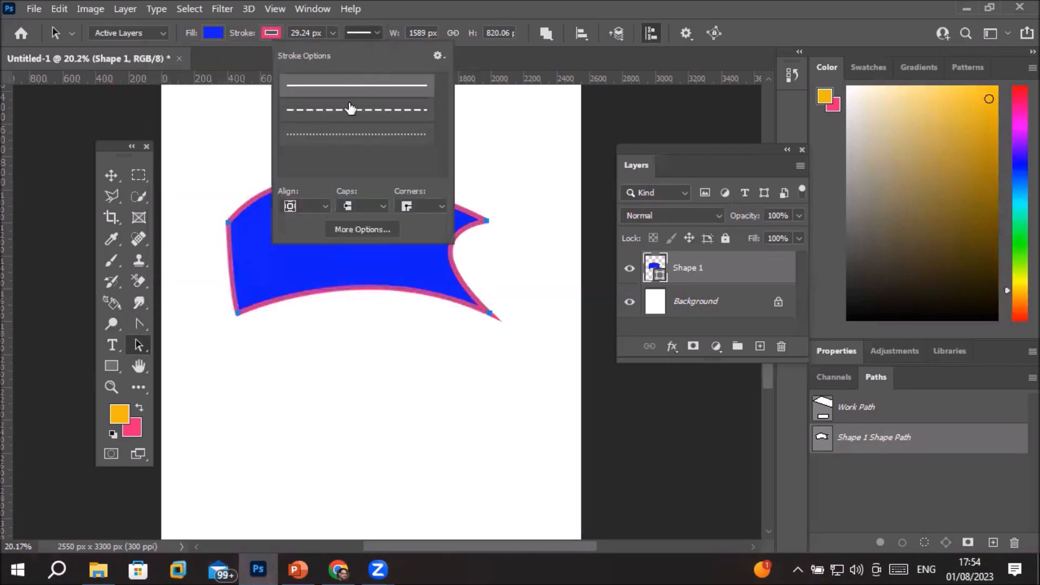
pyautogui.click(328, 112)
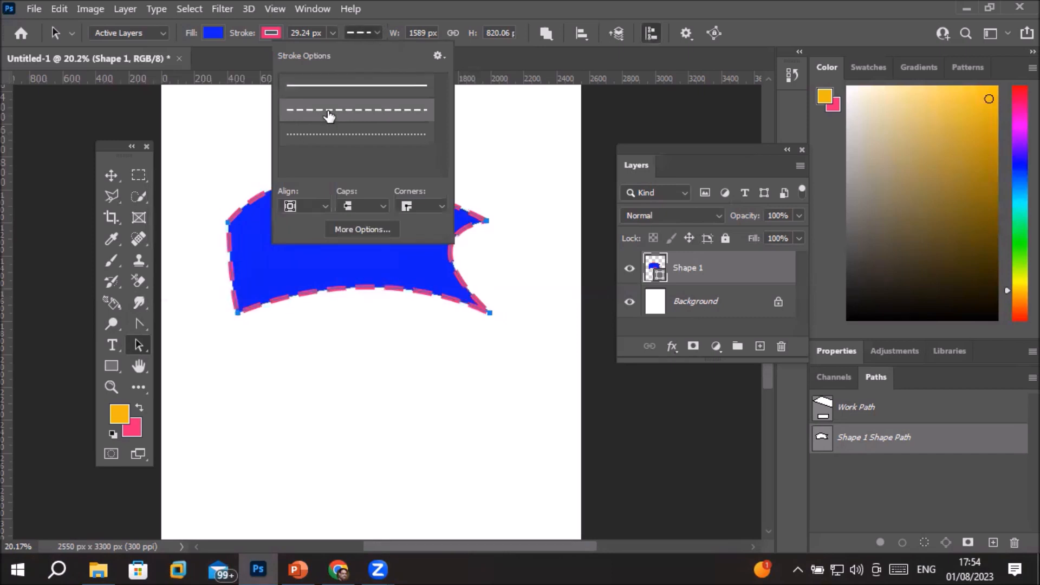
pyautogui.click(326, 134)
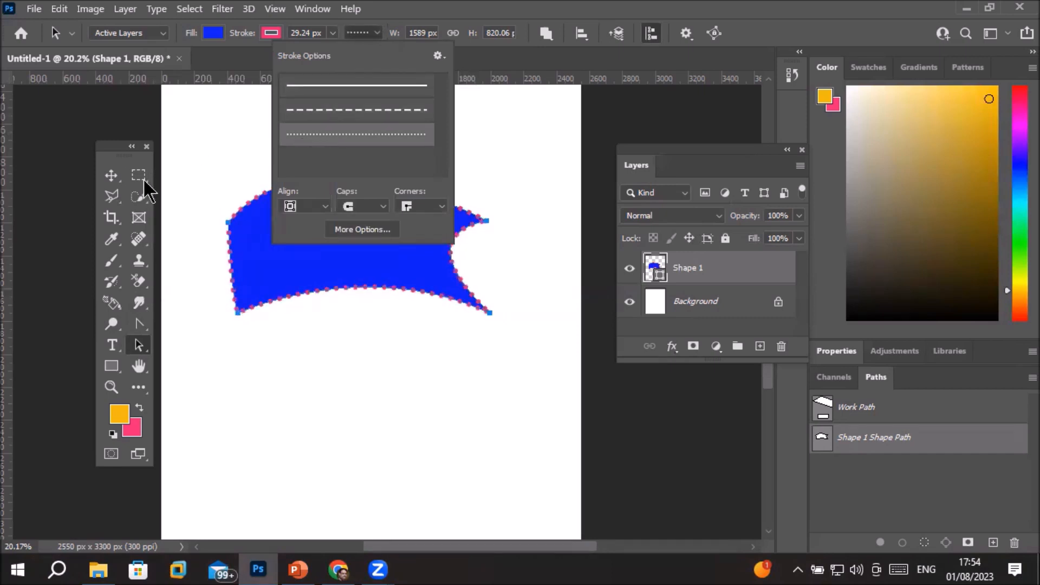
pyautogui.click(111, 175)
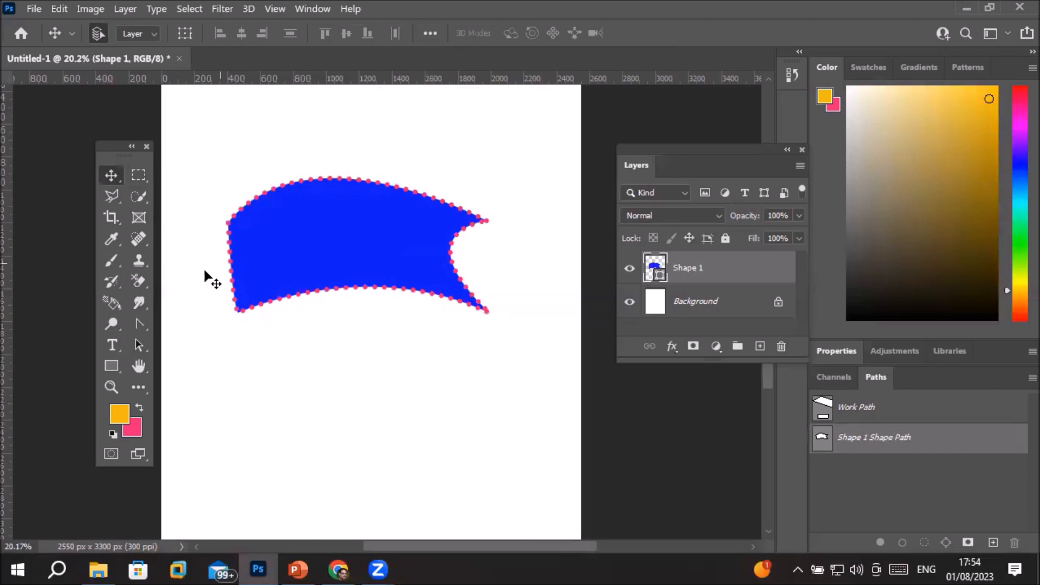
pyautogui.click(138, 345)
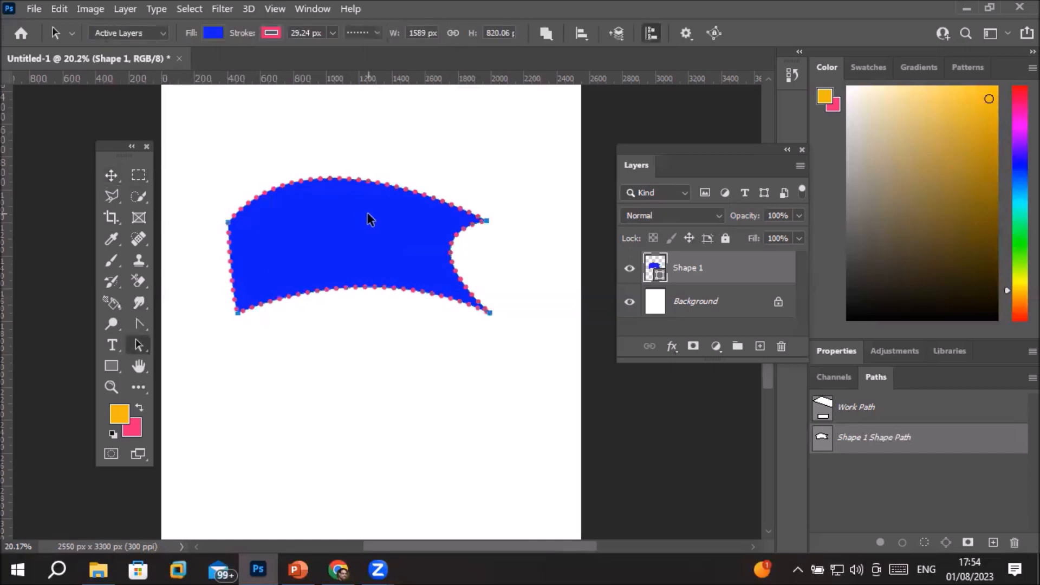
# Set the shape's stroke style to a solid line and examine the outline up close
pyautogui.click(378, 32)
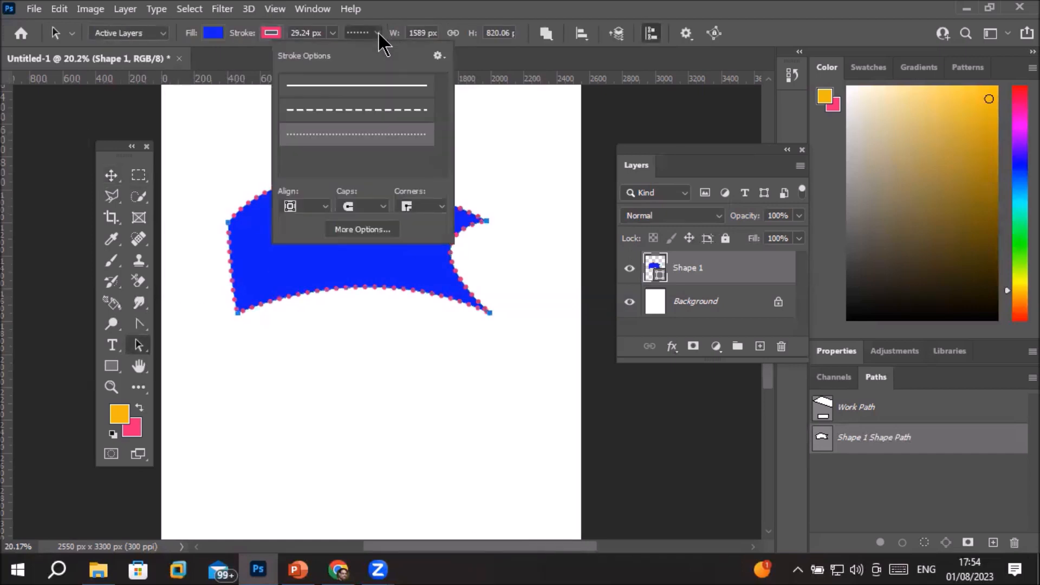
pyautogui.click(356, 85)
pyautogui.scroll(3, 210, 284)
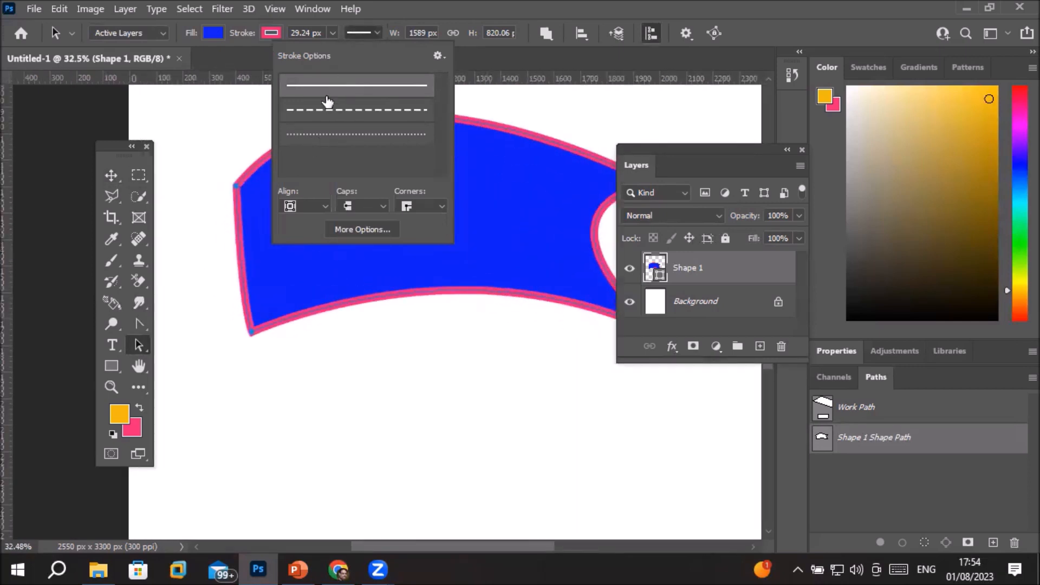
# Compare how the blue shape's outline appears with the Move and Path Selection tools, and review the two path selection variants
pyautogui.click(111, 176)
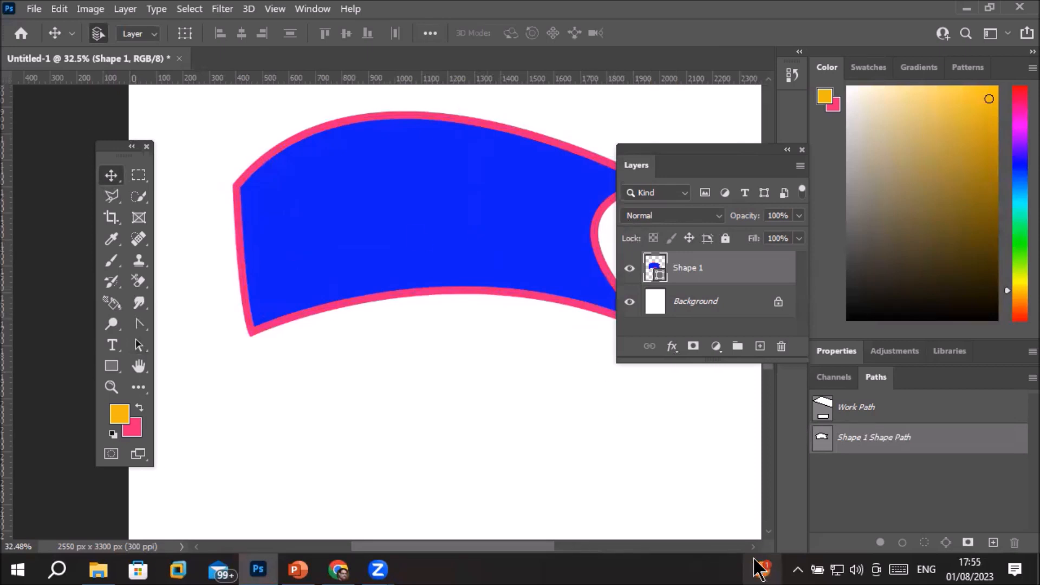
pyautogui.moveTo(524, 323); pyautogui.dragTo(460, 341)
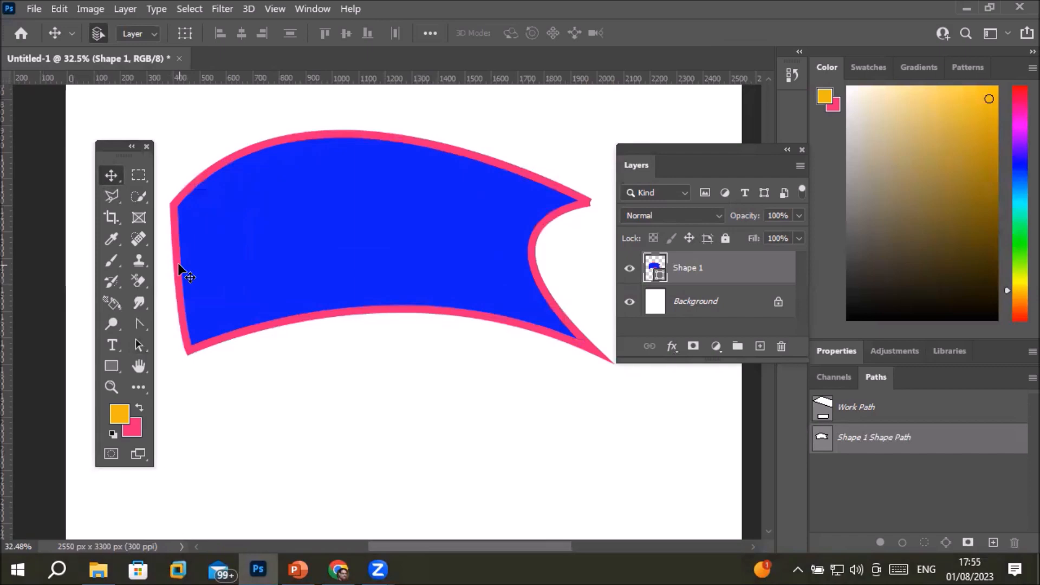
pyautogui.click(138, 345)
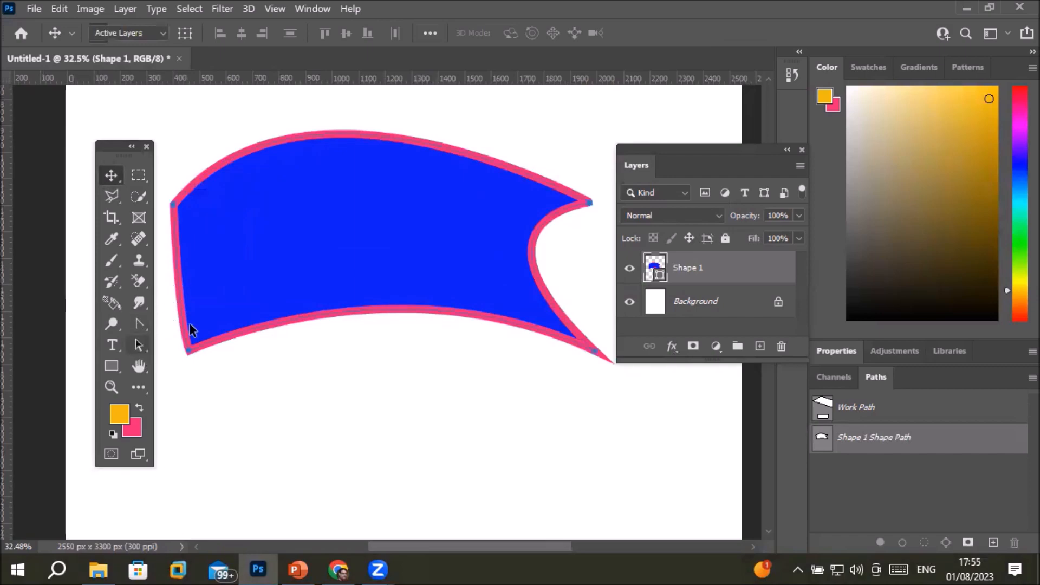
pyautogui.click(353, 249)
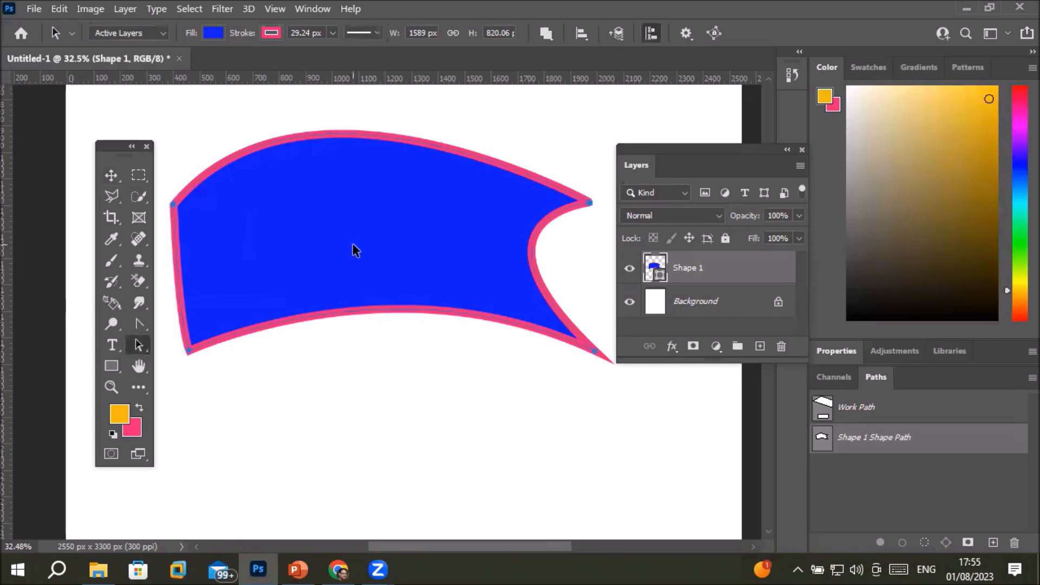
pyautogui.rightClick(140, 349)
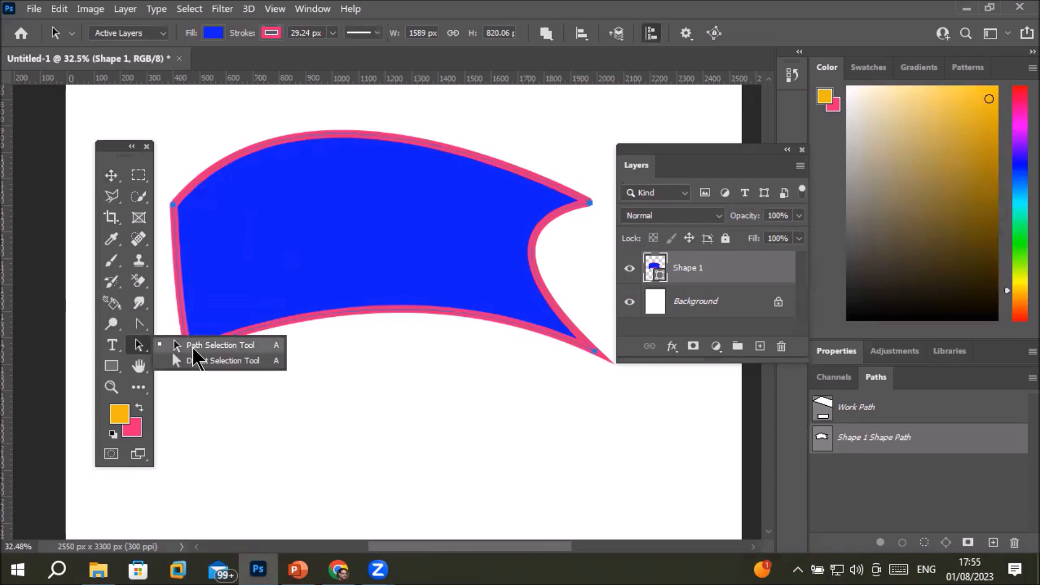
pyautogui.click(181, 360)
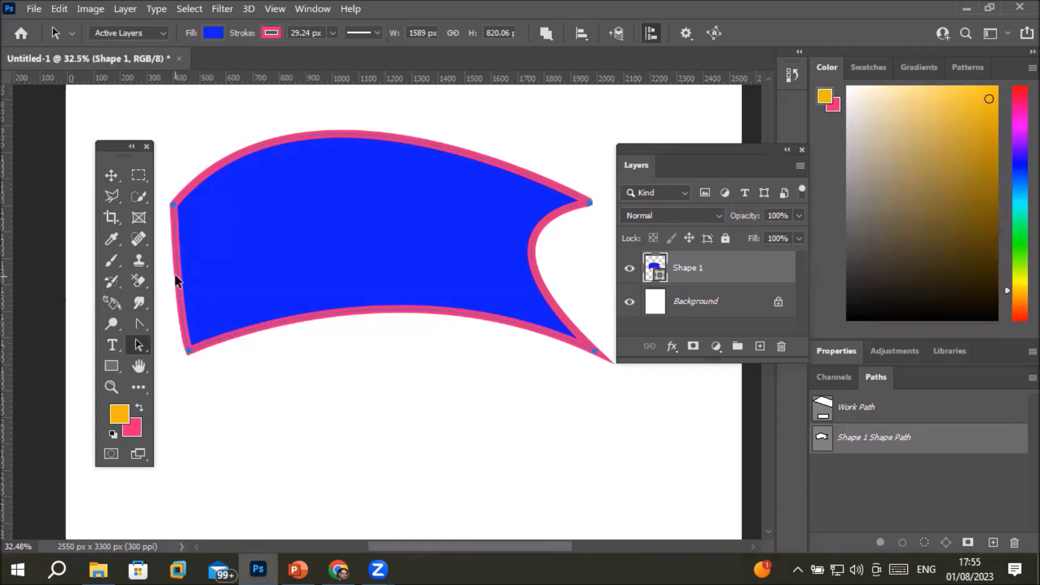
# Review the Pen tool variants and examine the shape's edge up close with the Pen and Path Selection tools
pyautogui.click(138, 326)
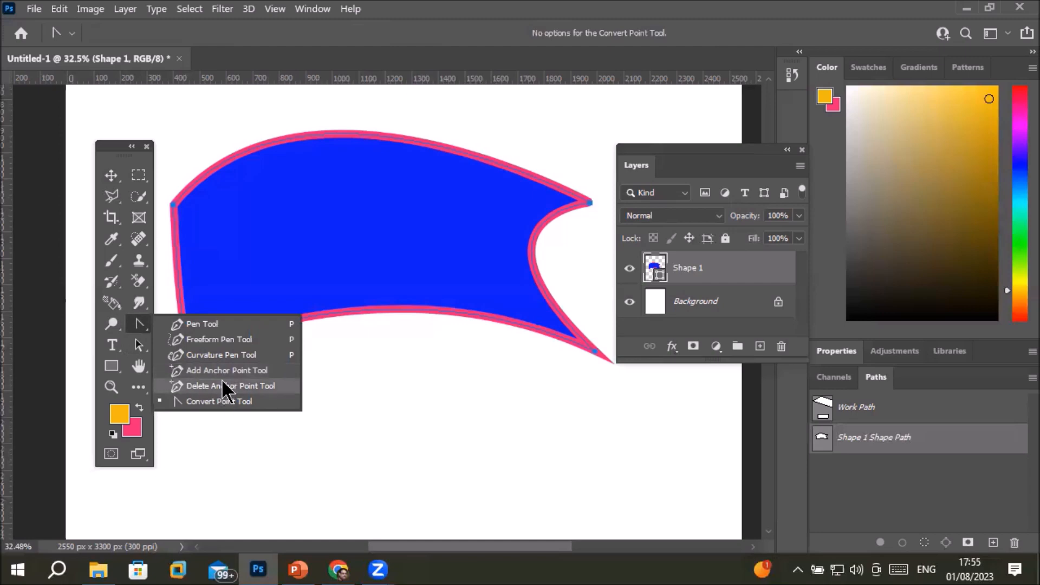
pyautogui.click(212, 324)
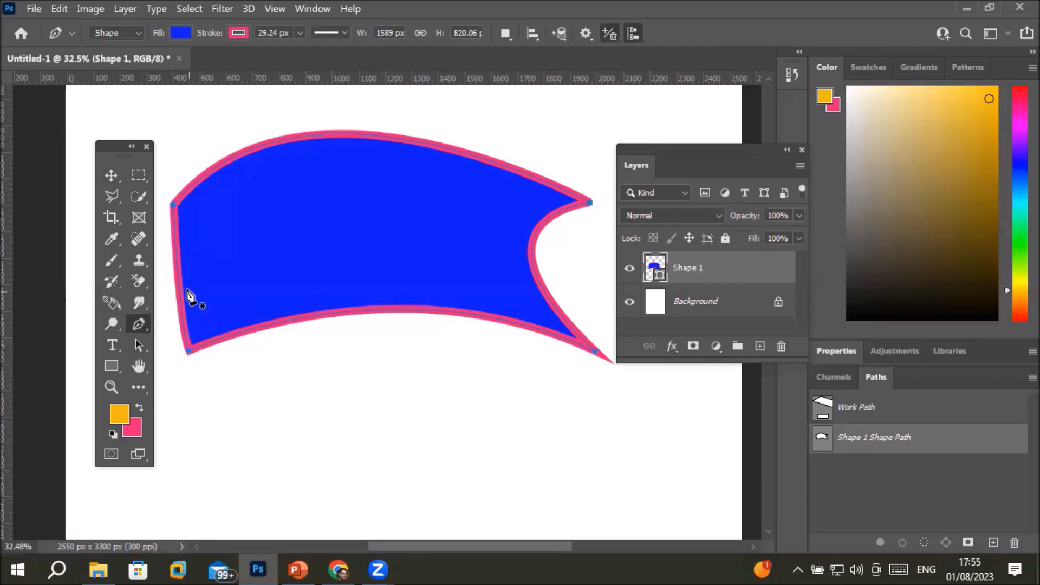
pyautogui.scroll(5, 177, 272)
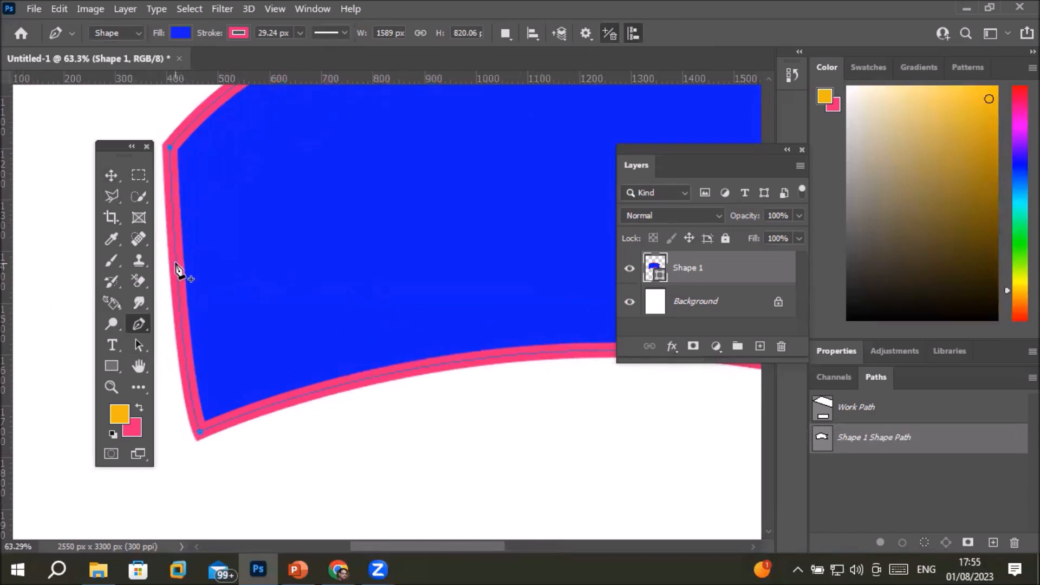
pyautogui.rightClick(140, 327)
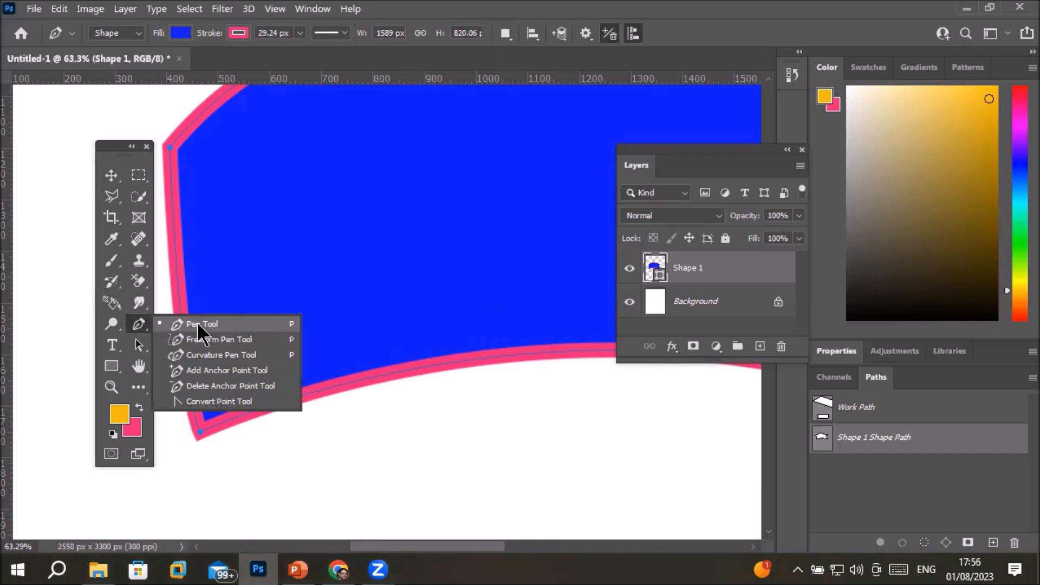
pyautogui.click(138, 325)
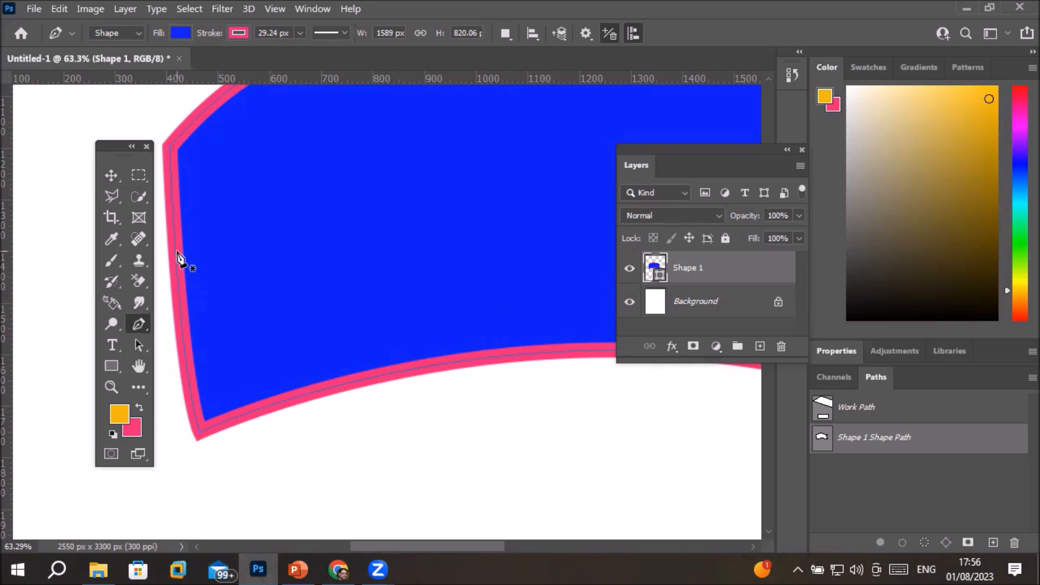
pyautogui.click(138, 345)
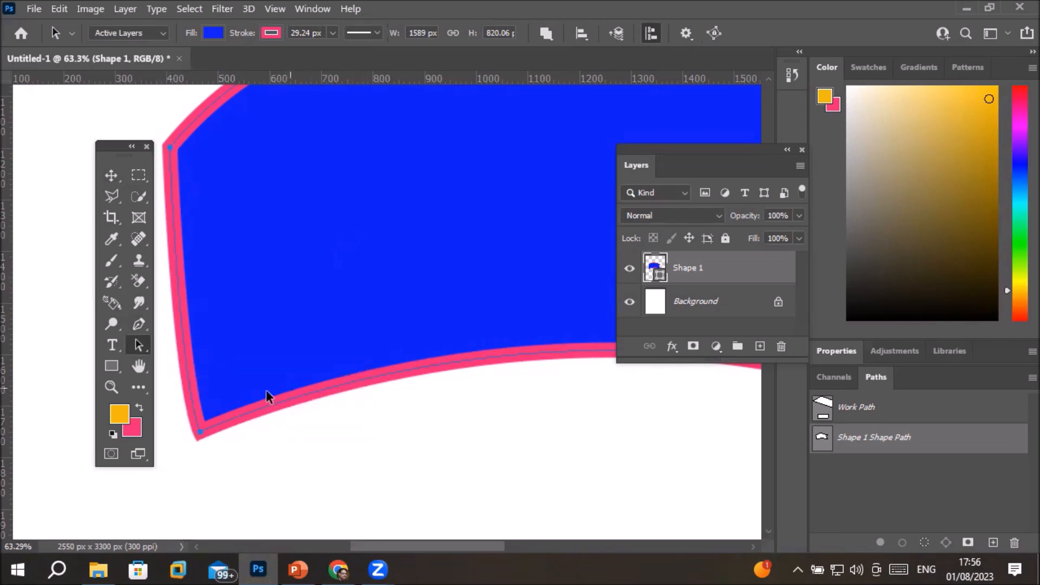
# Try adding and removing an anchor point on the shape's left edge twice with the Pen tool
pyautogui.click(139, 325)
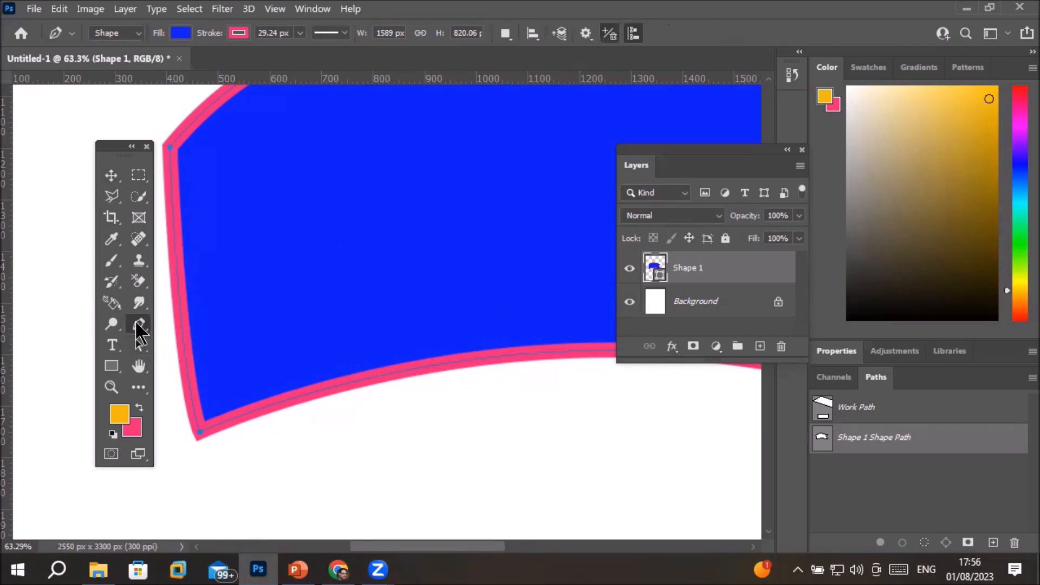
pyautogui.click(178, 268)
pyautogui.click(178, 267)
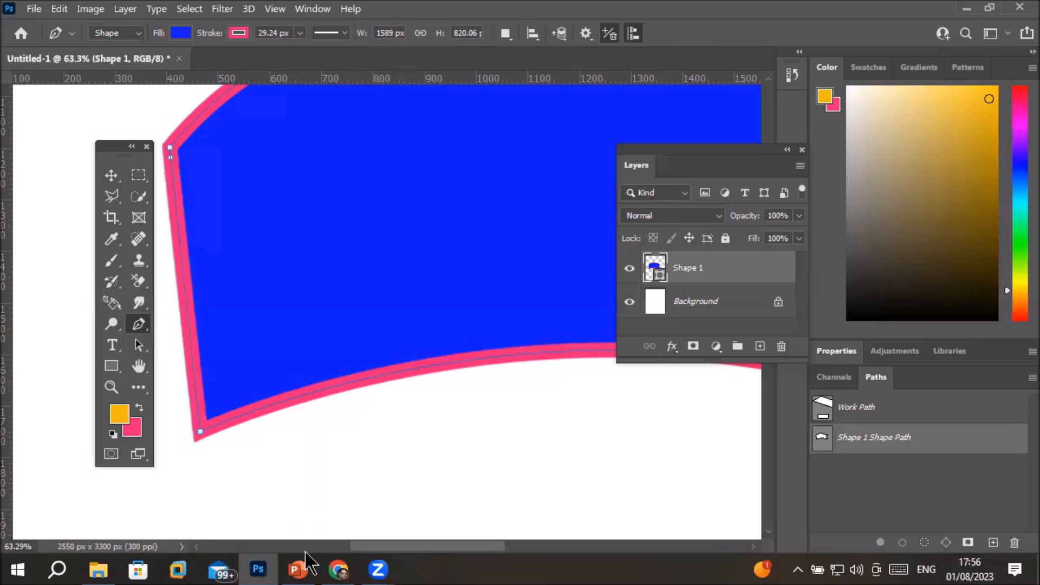
pyautogui.click(183, 282)
pyautogui.click(184, 286)
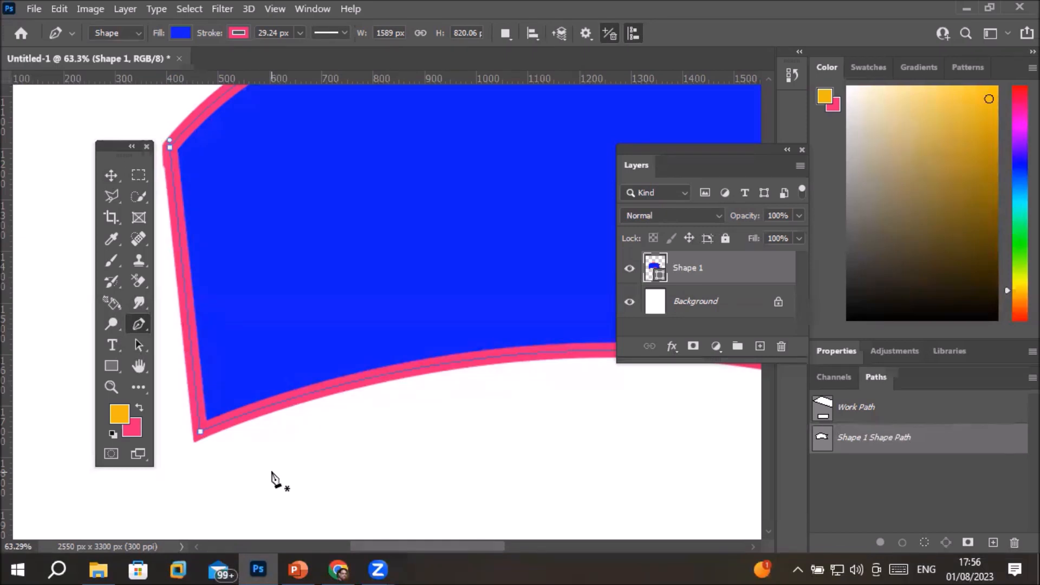
# Add an anchor point midway along the shape's left edge with the Pen tool and pull it into the shape
pyautogui.rightClick(142, 324)
pyautogui.click(208, 324)
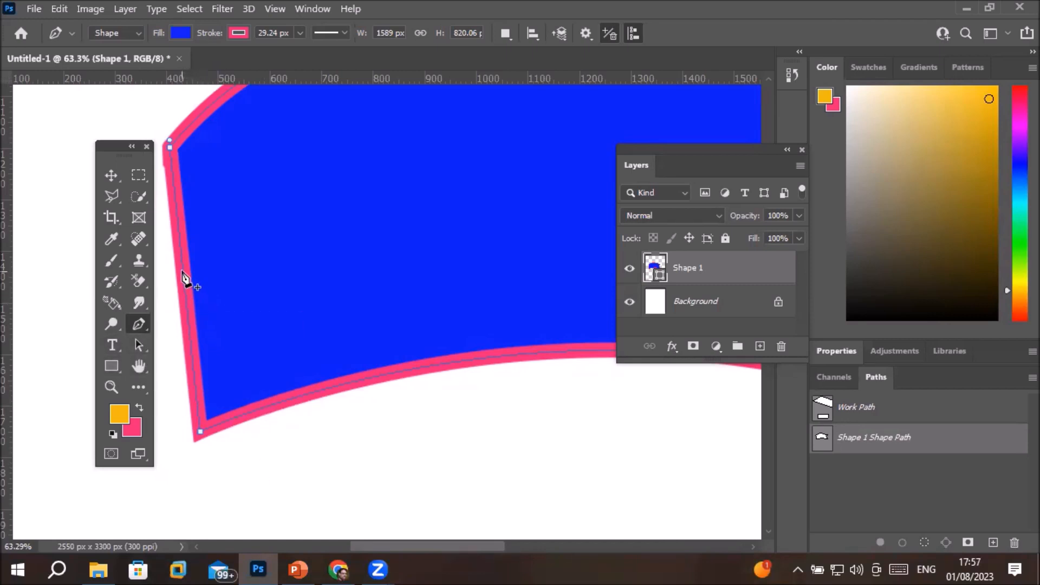
pyautogui.click(183, 271)
pyautogui.moveTo(140, 345); pyautogui.dragTo(188, 358)
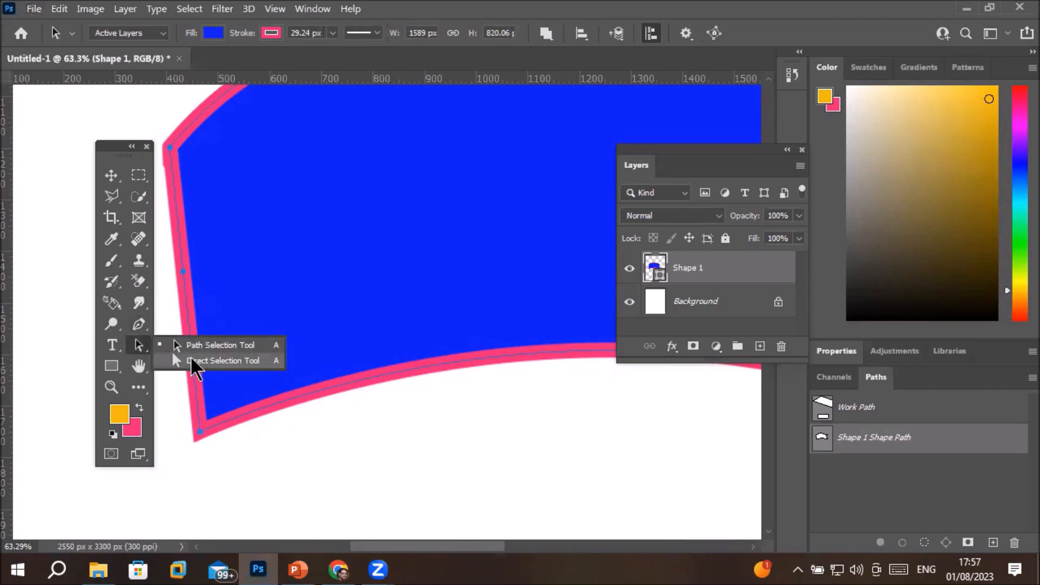
pyautogui.click(264, 262)
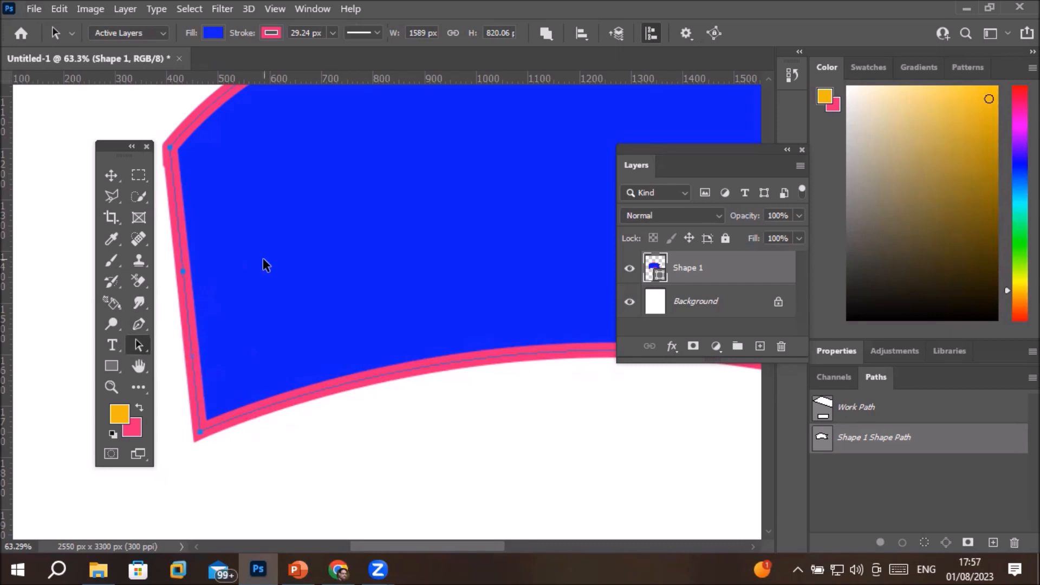
pyautogui.click(183, 269)
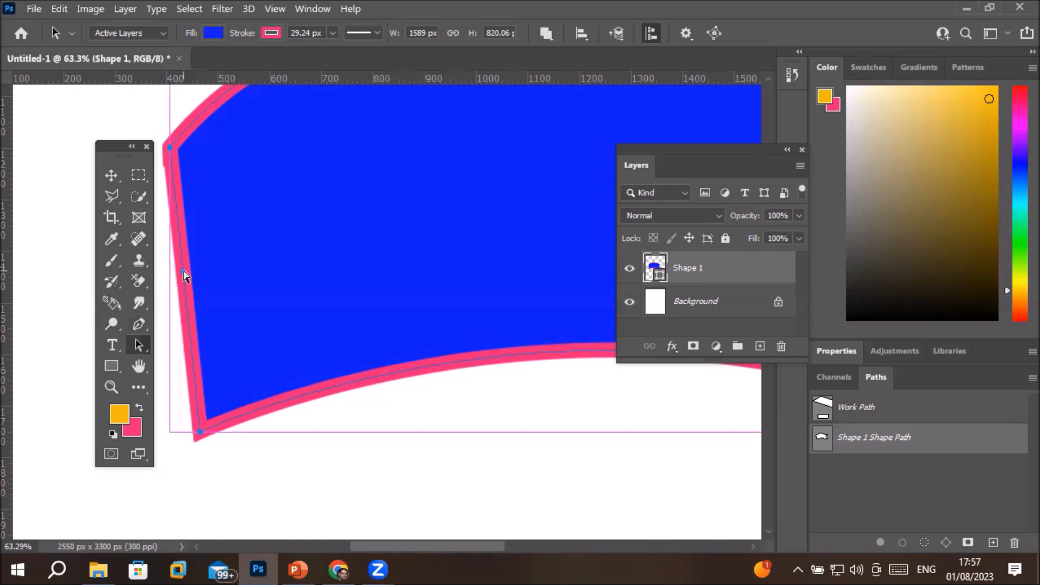
pyautogui.moveTo(183, 275); pyautogui.dragTo(258, 273)
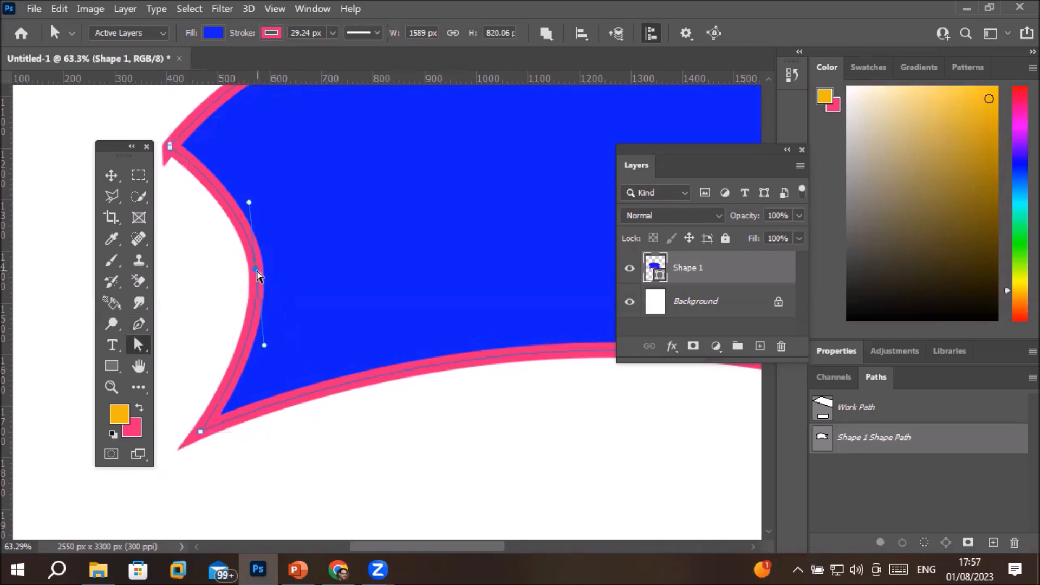
# Pull the left edge's middle anchor point outward past the toolbox, move the toolbox aside, and bring the point deep into the shape
pyautogui.moveTo(258, 276)
pyautogui.mouseDown()
pyautogui.moveTo(192, 255)
pyautogui.moveTo(126, 269)
pyautogui.moveTo(94, 300)
pyautogui.mouseUp()
pyautogui.moveTo(112, 148); pyautogui.dragTo(25, 146)
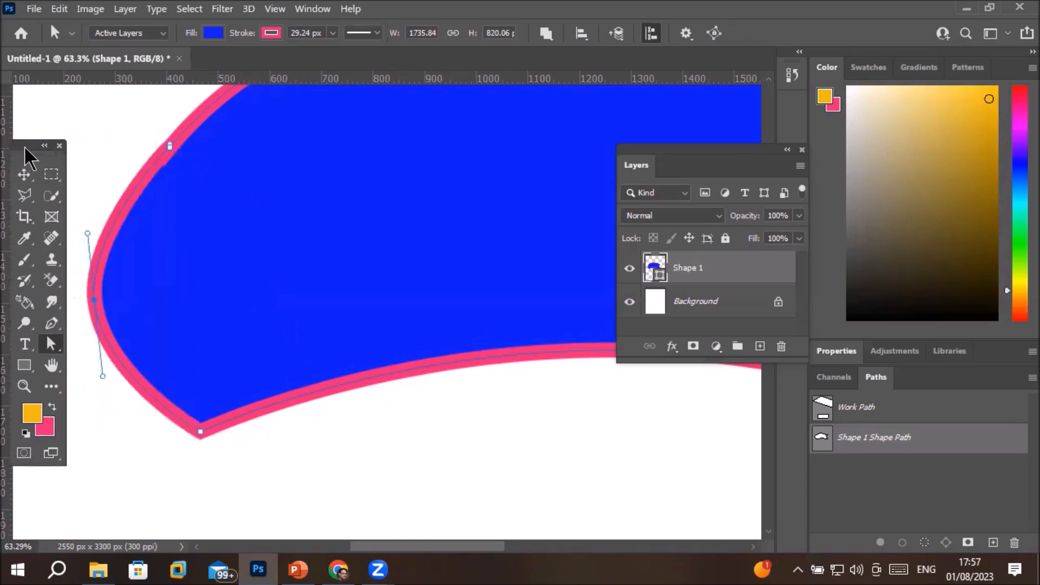
pyautogui.moveTo(94, 301)
pyautogui.mouseDown()
pyautogui.moveTo(232, 285)
pyautogui.moveTo(119, 282)
pyautogui.mouseUp()
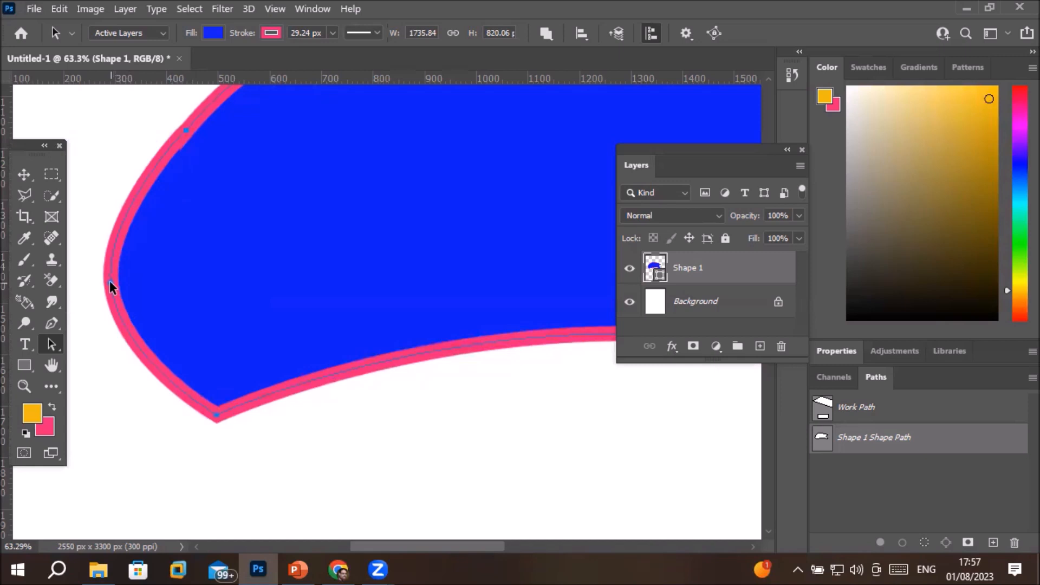
pyautogui.moveTo(109, 280)
pyautogui.mouseDown()
pyautogui.moveTo(238, 270)
pyautogui.moveTo(375, 216)
pyautogui.mouseUp()
# Dock the floating Layers panel beside the Color panel to clear the canvas around the shape
pyautogui.scroll(-5, 466, 230)
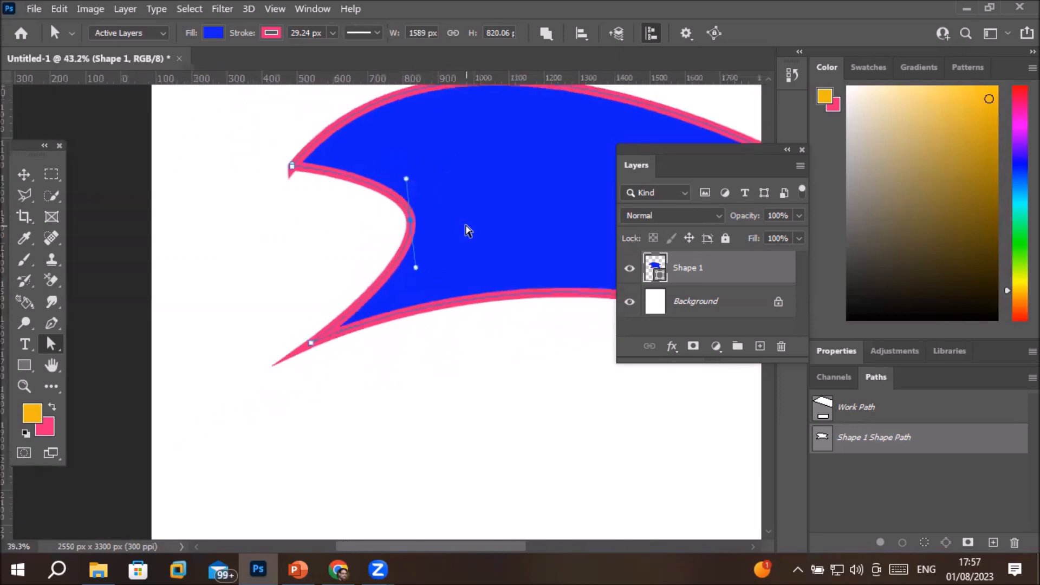
pyautogui.scroll(-1, 467, 229)
pyautogui.moveTo(707, 151); pyautogui.dragTo(760, 345)
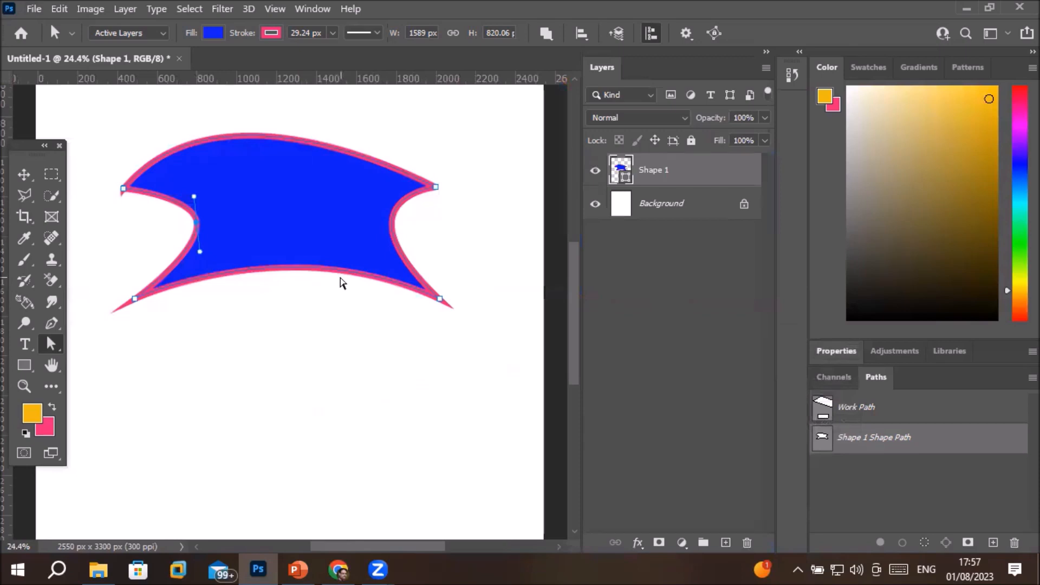
# Raise the shape's upper-right corner point and pull the lower-right point's upper direction handle outward to bulge the right edge
pyautogui.click(435, 188)
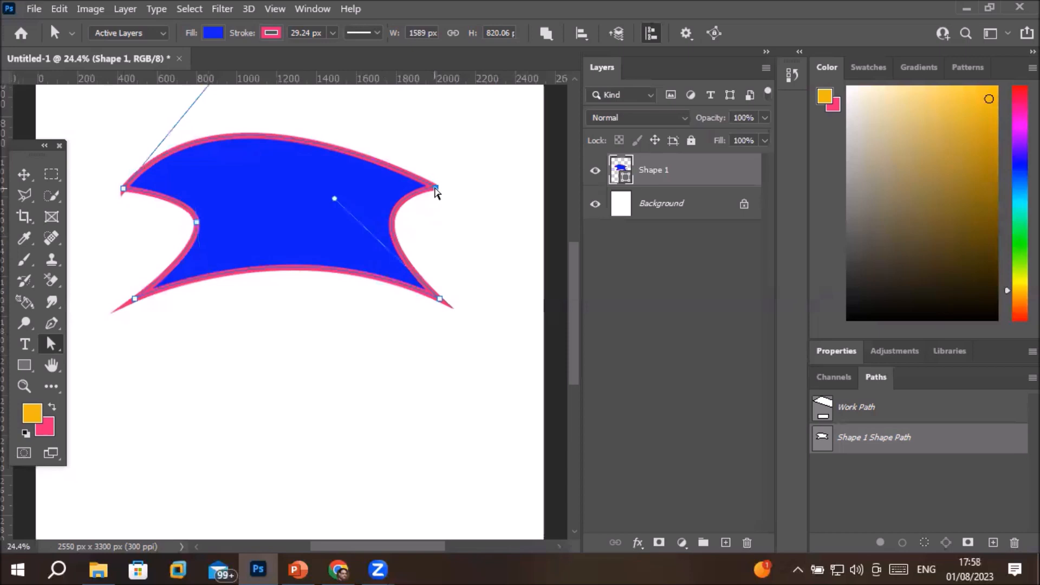
pyautogui.moveTo(436, 189); pyautogui.dragTo(457, 129)
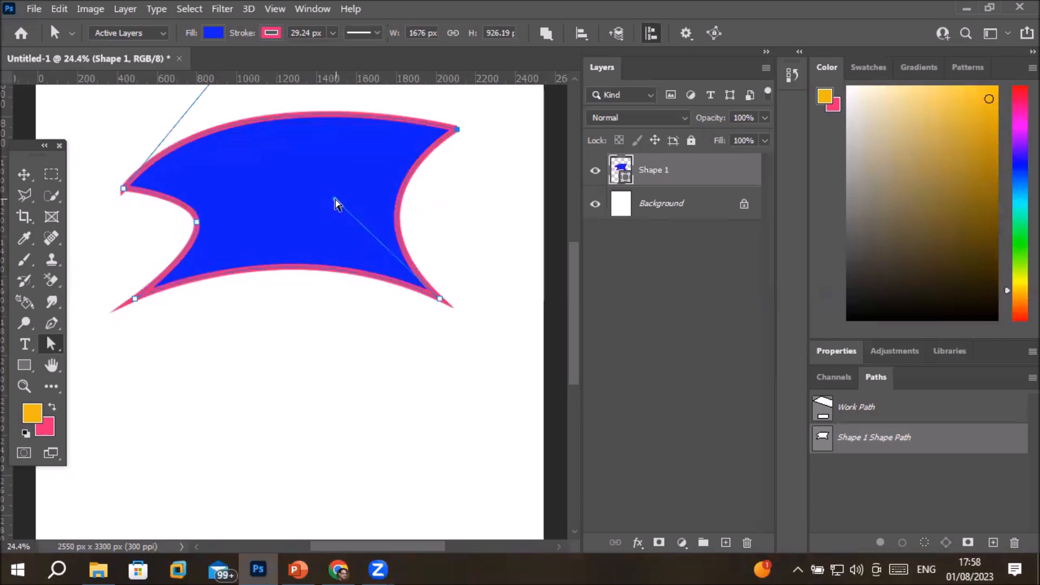
pyautogui.moveTo(336, 199); pyautogui.dragTo(497, 193)
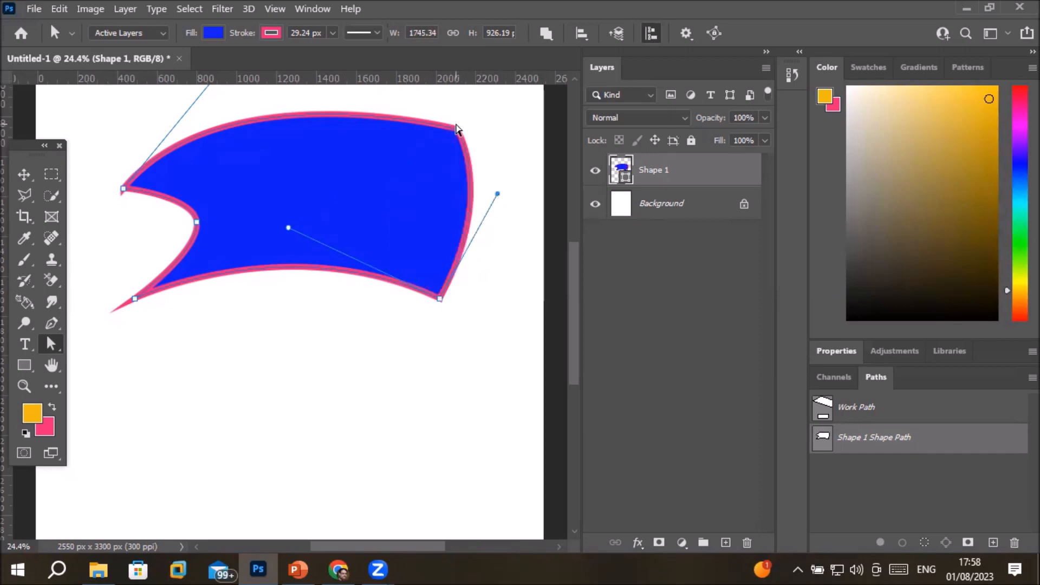
# Pull the lower-right point's other direction handle below the shape so that the bottom edge curves downward
pyautogui.click(290, 226)
pyautogui.click(135, 298)
pyautogui.moveTo(289, 228); pyautogui.dragTo(296, 383)
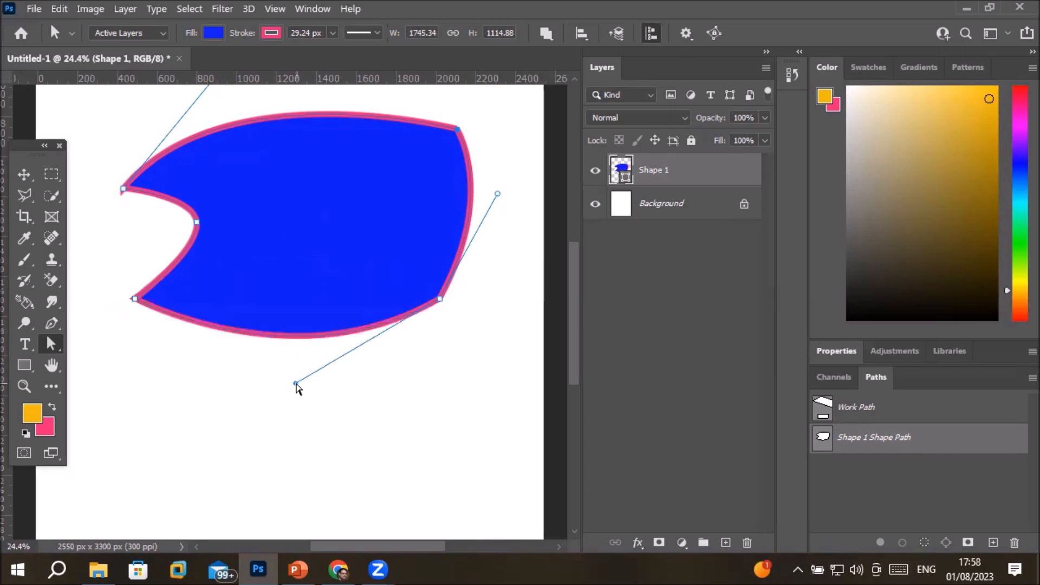
# Pull the lower-right point's upper direction handle into the shape so that the right edge curves inward
pyautogui.click(440, 299)
pyautogui.moveTo(497, 196); pyautogui.dragTo(355, 189)
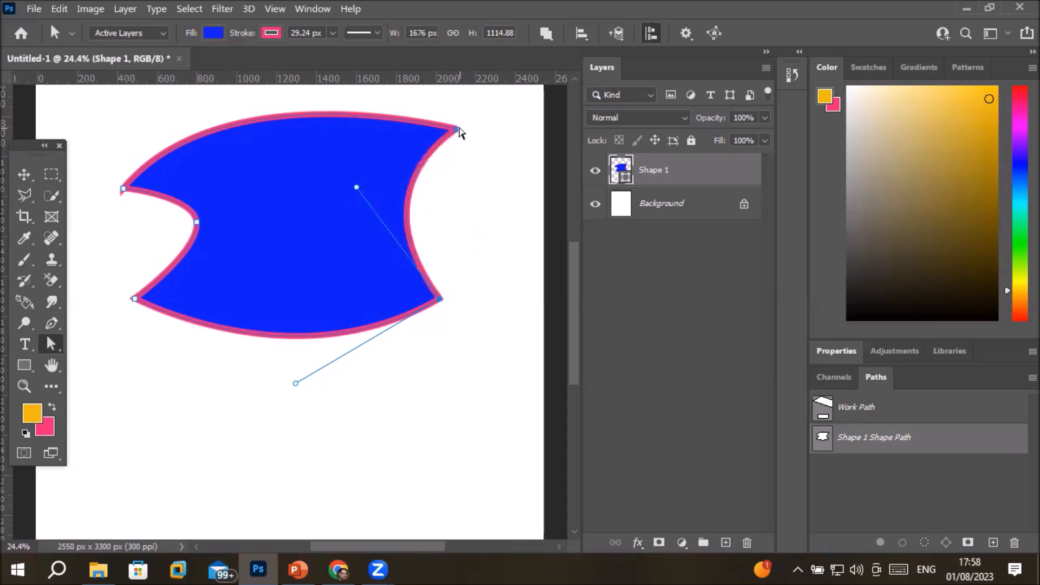
# Convert the shape's upper-right corner into a smooth point with the Convert Point tool, extending its direction handle upward
pyautogui.click(458, 130)
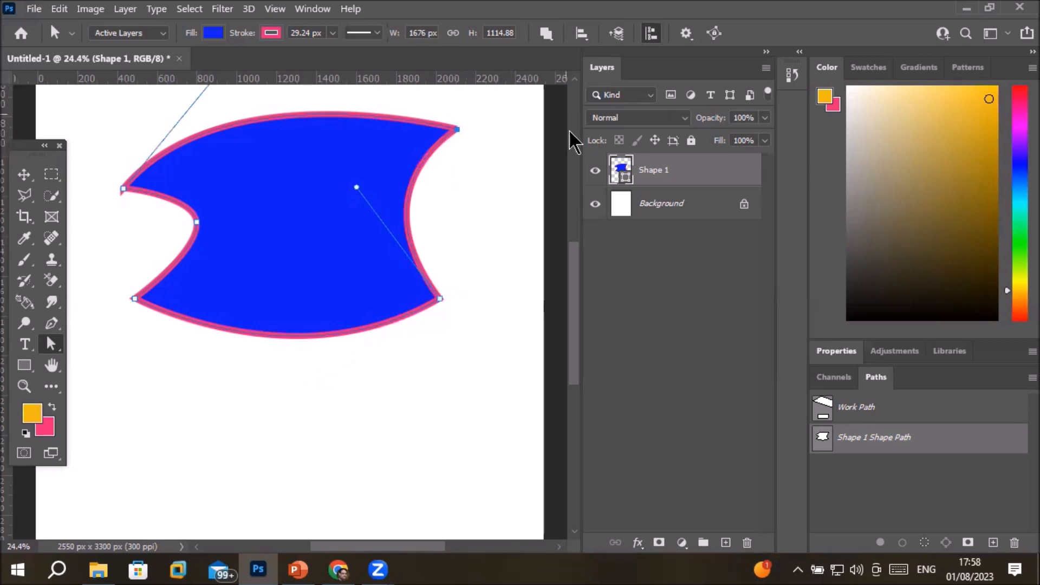
pyautogui.scroll(2, 577, 82)
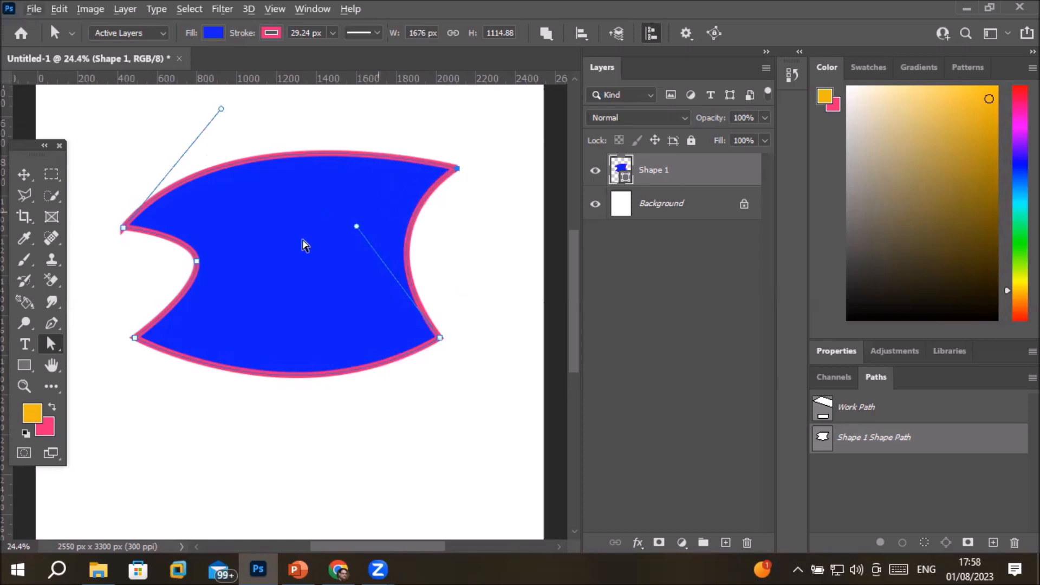
pyautogui.rightClick(51, 343)
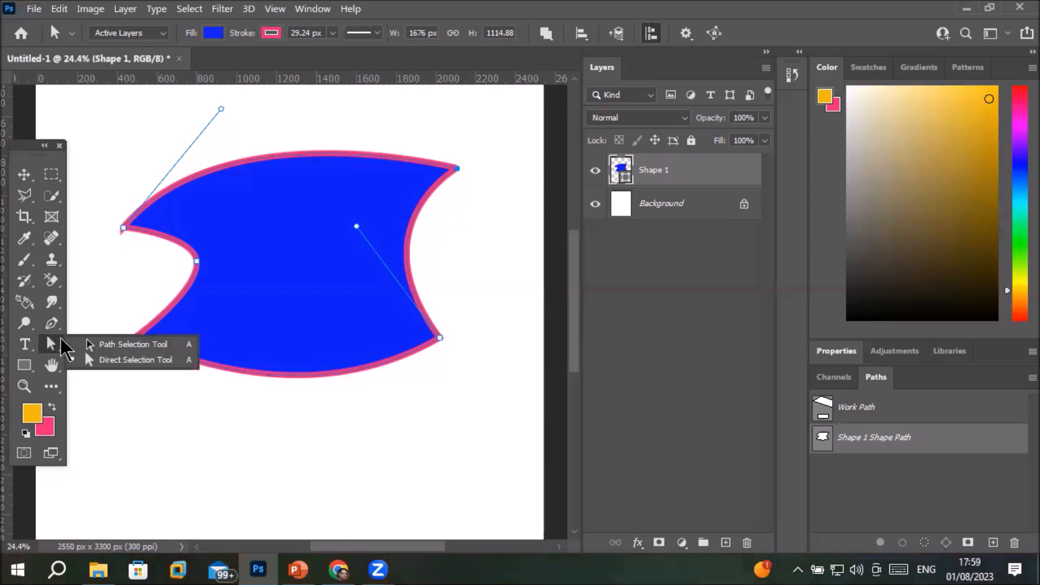
pyautogui.click(51, 323)
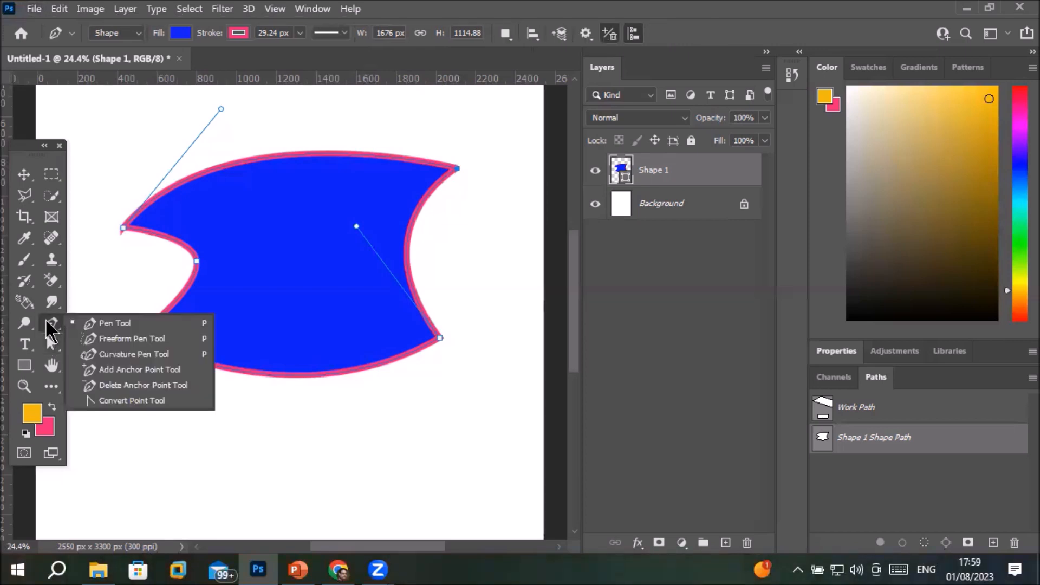
pyautogui.click(109, 403)
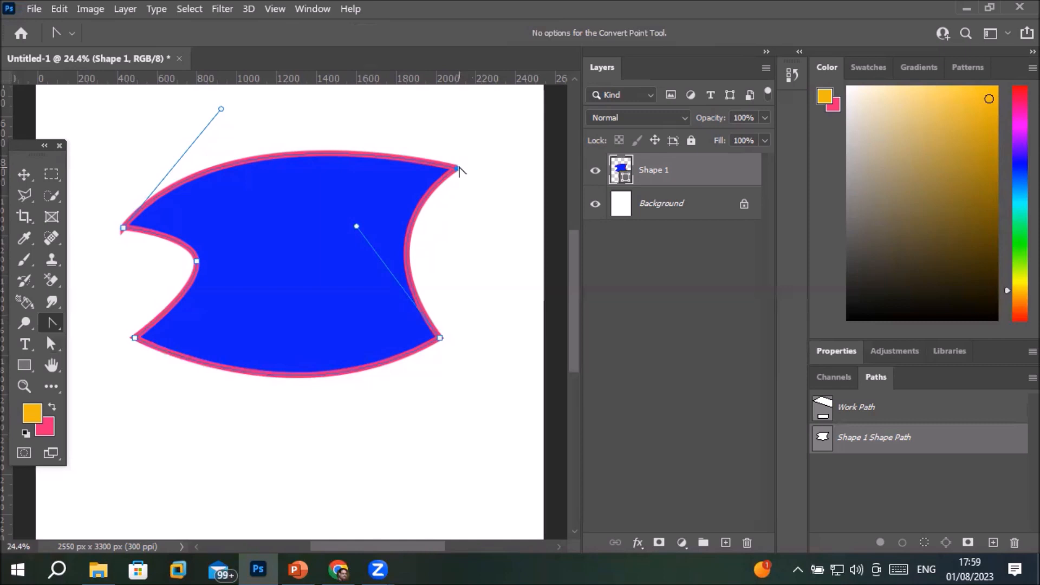
pyautogui.moveTo(458, 167); pyautogui.dragTo(459, 131)
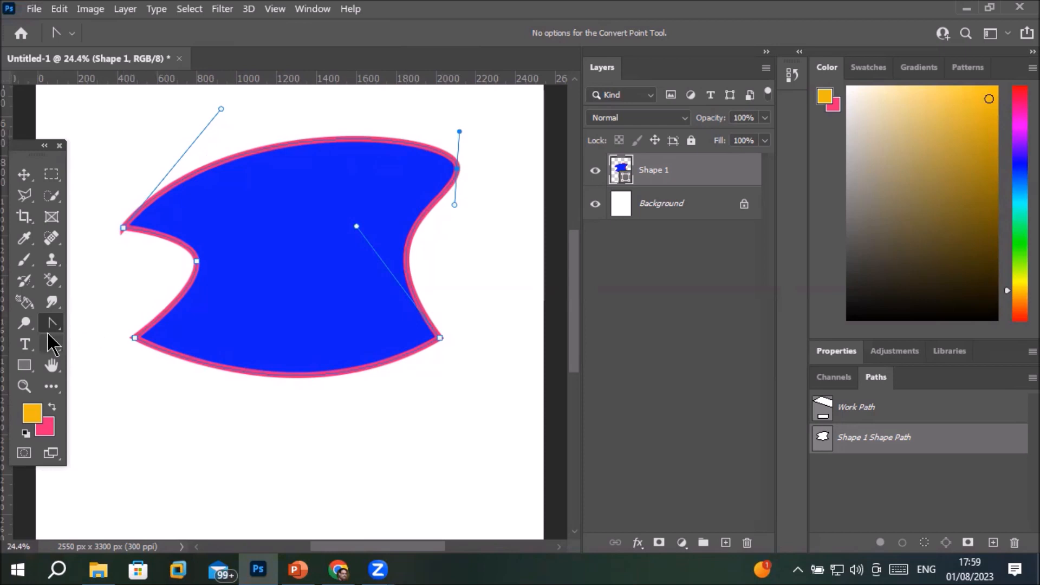
# Pull the upper-right point's upper direction handle into the shape with the Direct Selection tool, flattening the top edge toward the corner
pyautogui.click(54, 341)
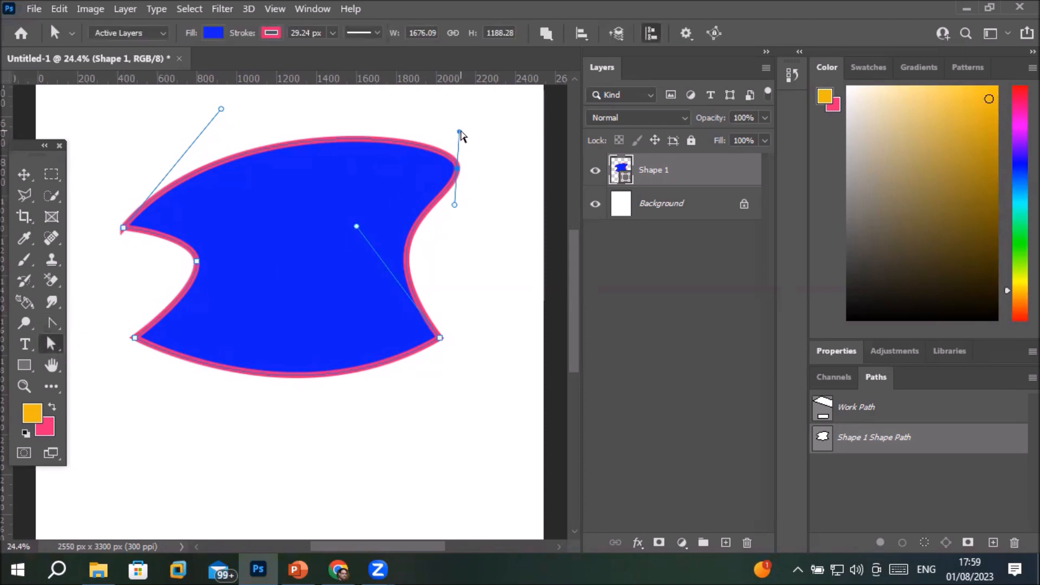
pyautogui.moveTo(460, 132)
pyautogui.mouseDown()
pyautogui.moveTo(424, 126)
pyautogui.moveTo(478, 122)
pyautogui.moveTo(420, 107)
pyautogui.moveTo(412, 75)
pyautogui.moveTo(424, 203)
pyautogui.moveTo(486, 225)
pyautogui.moveTo(331, 237)
pyautogui.moveTo(472, 245)
pyautogui.moveTo(432, 243)
pyautogui.moveTo(463, 243)
pyautogui.moveTo(452, 237)
pyautogui.mouseUp()
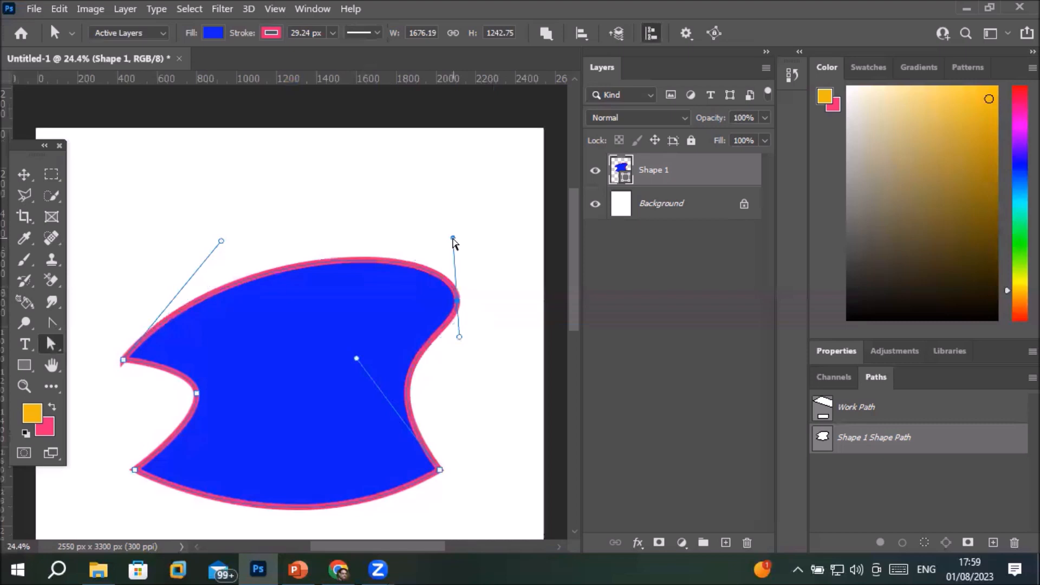
pyautogui.moveTo(453, 237); pyautogui.dragTo(297, 319)
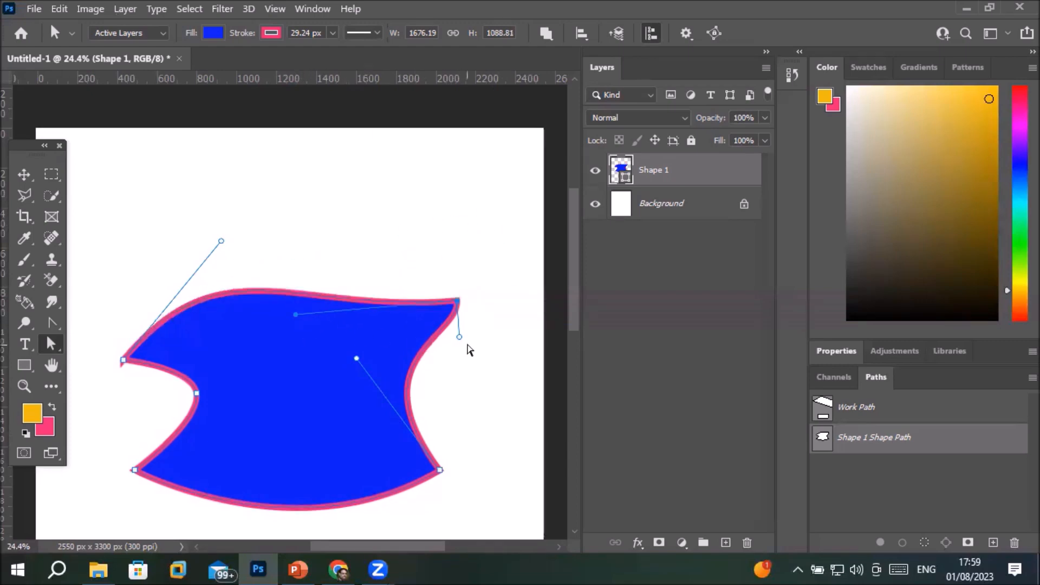
pyautogui.moveTo(459, 339)
pyautogui.mouseDown()
pyautogui.moveTo(470, 336)
pyautogui.moveTo(459, 345)
pyautogui.mouseUp()
pyautogui.click(494, 332)
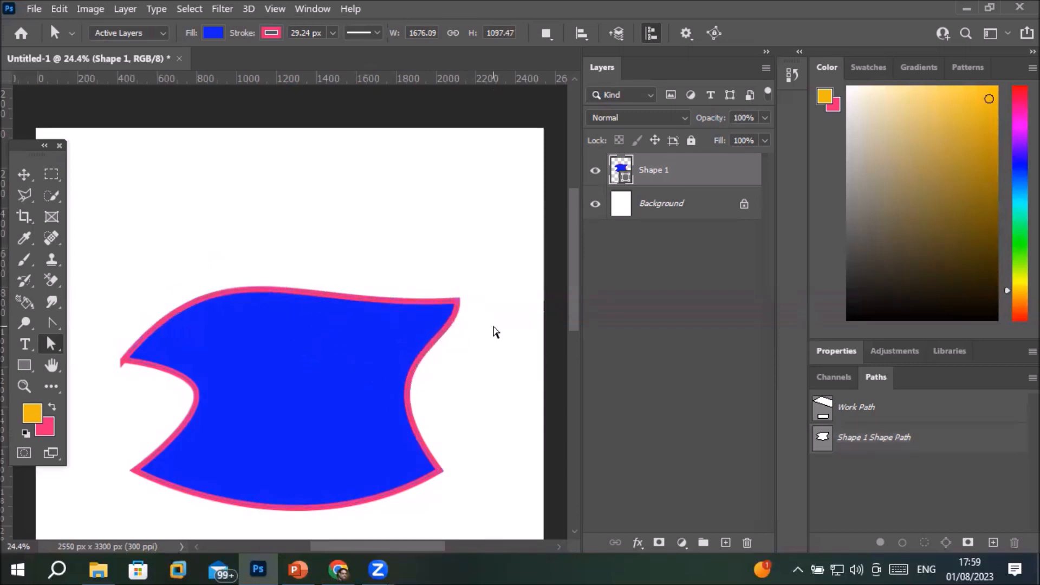
# Pull the upper-right point's lower direction handle outward beyond the right edge so that the edge bulges just below the corner
pyautogui.click(457, 306)
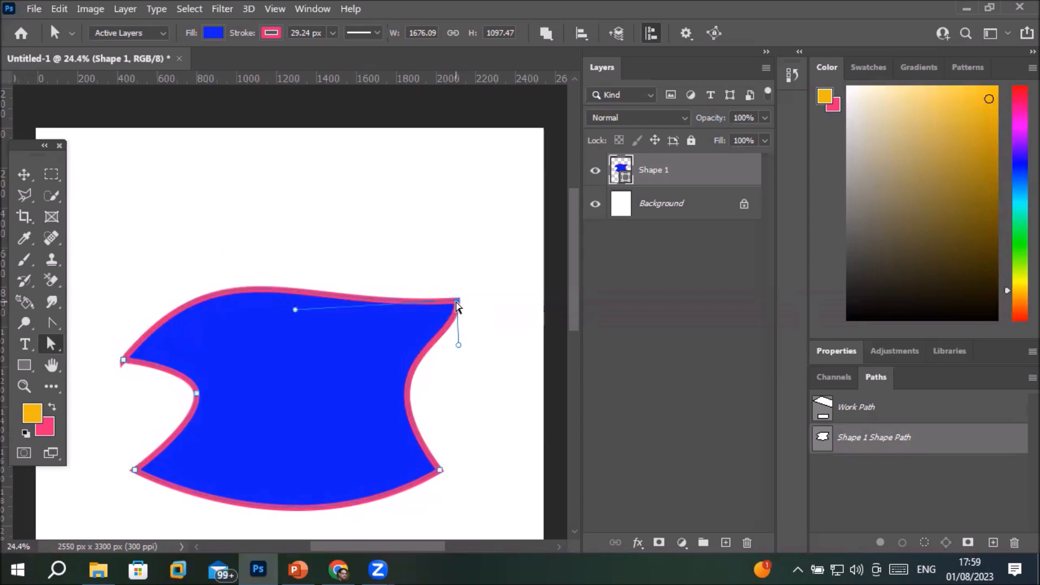
pyautogui.moveTo(458, 345); pyautogui.dragTo(322, 419)
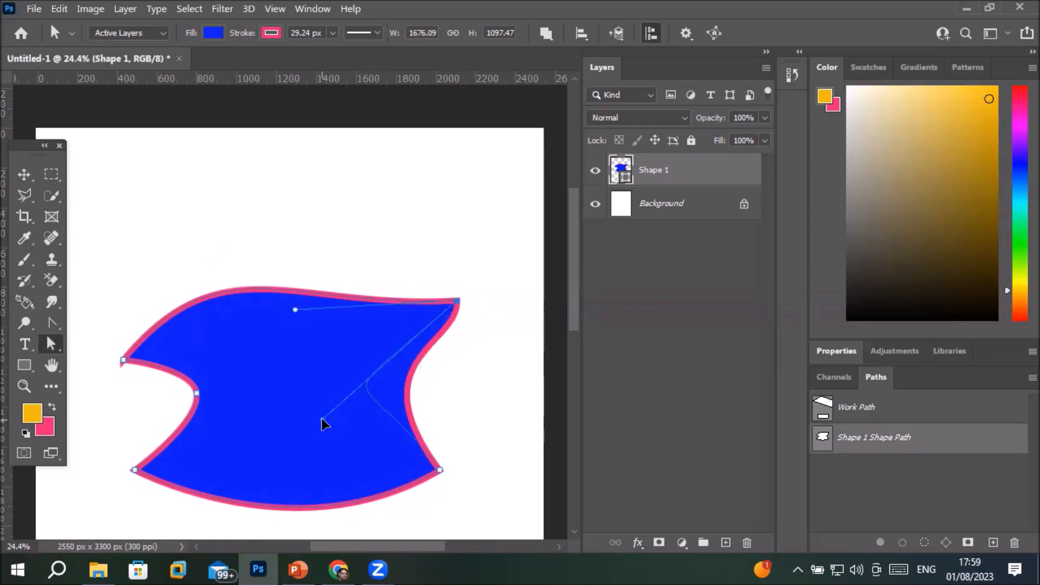
pyautogui.moveTo(485, 361); pyautogui.dragTo(507, 352)
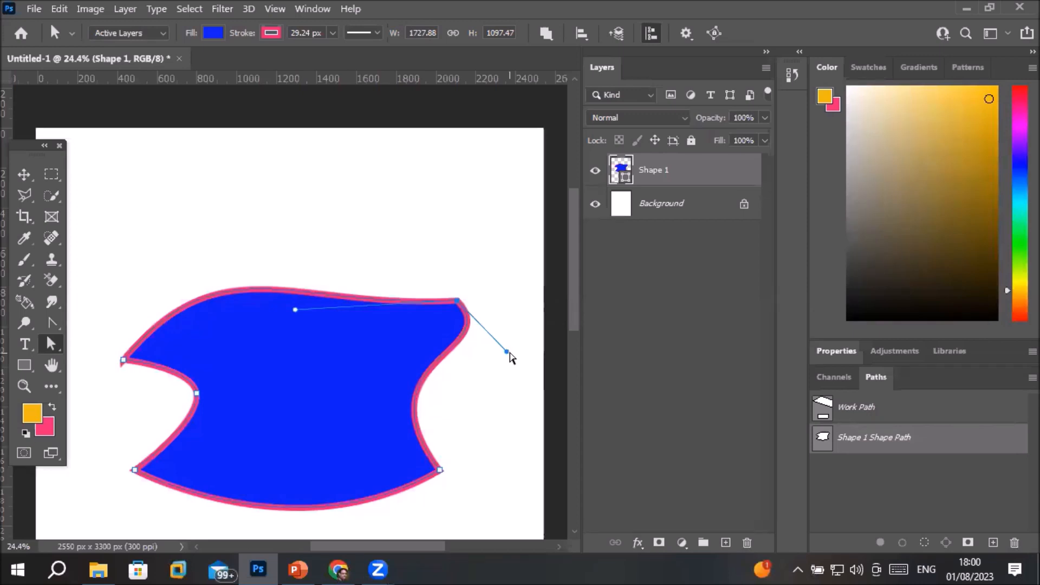
# Delete the blue Shape 1 layer to leave an empty page
pyautogui.scroll(-3, 509, 353)
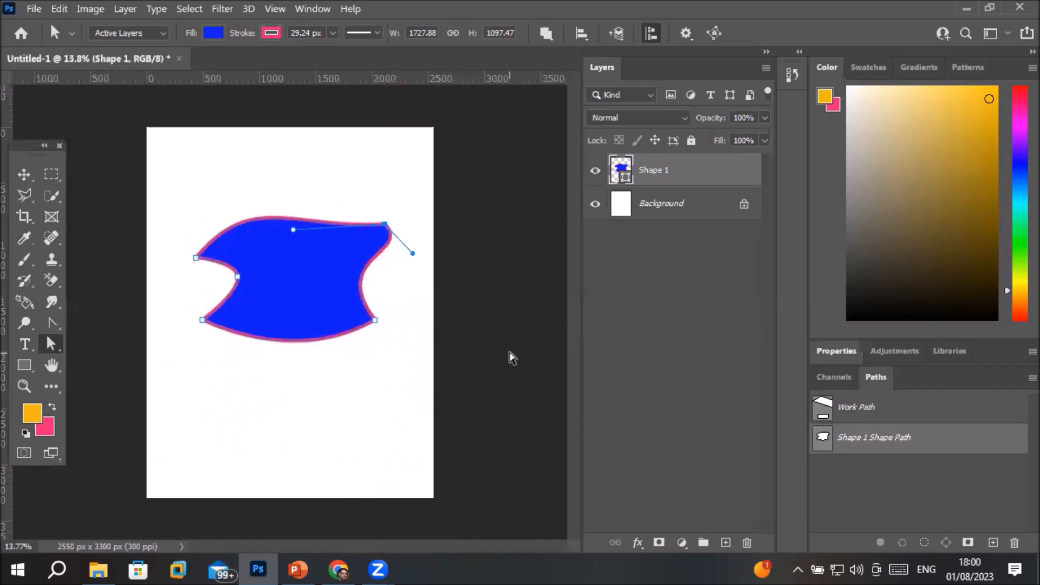
pyautogui.click(24, 174)
pyautogui.press('Delete')
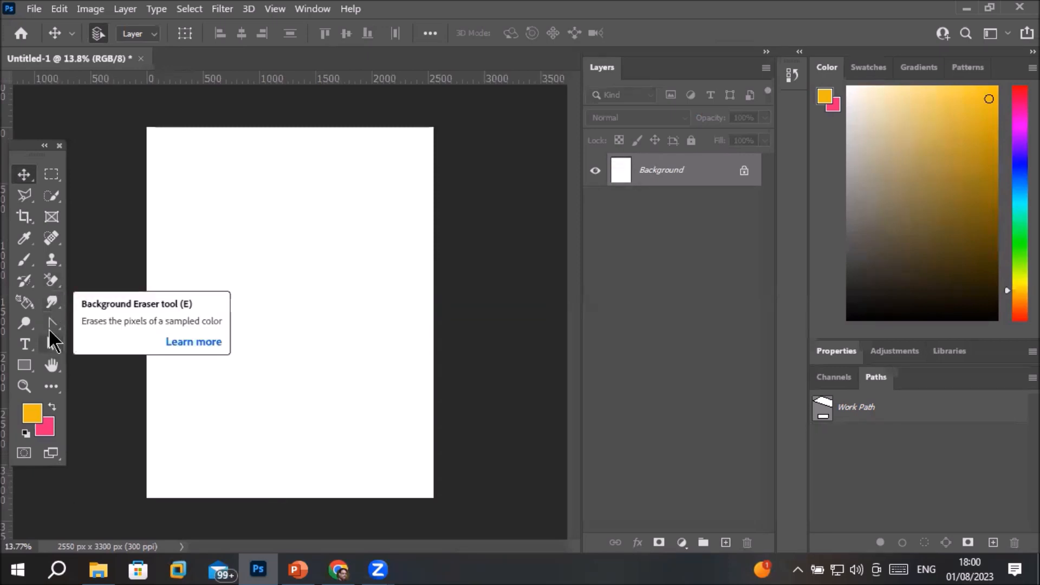
# With the Pen tool in Shape mode, draw a downward-sagging curve from the page's lower right edge across to its left edge
pyautogui.rightClick(51, 324)
pyautogui.click(103, 323)
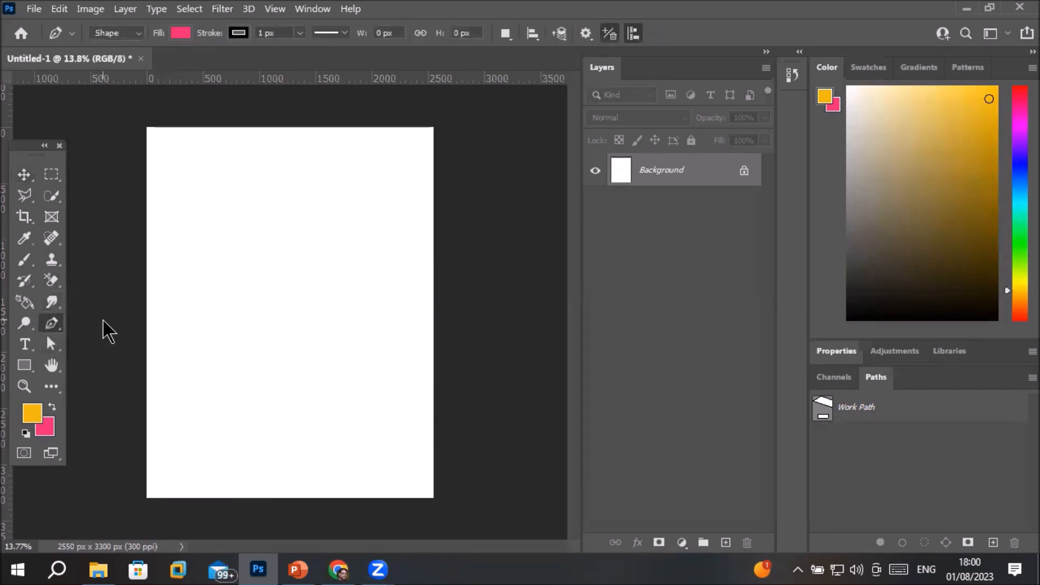
pyautogui.click(434, 418)
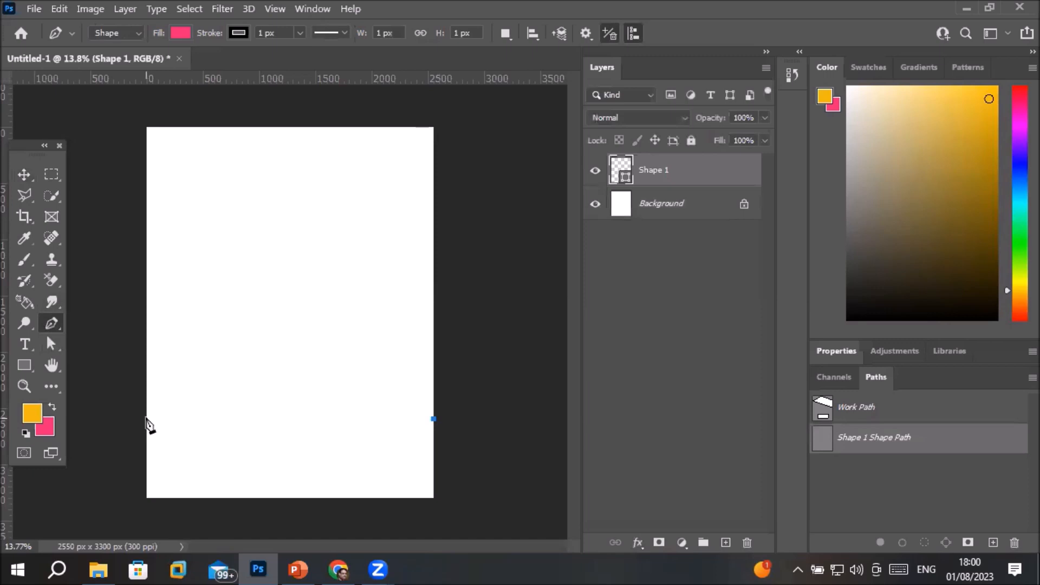
pyautogui.moveTo(146, 418); pyautogui.dragTo(85, 329)
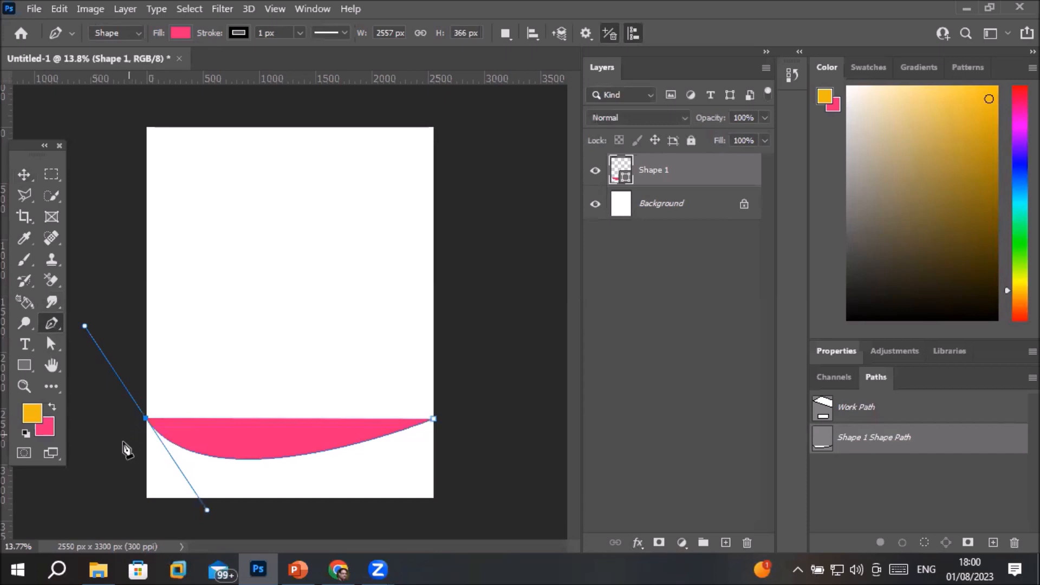
pyautogui.keyDown('alt'); pyautogui.click(87, 328); pyautogui.keyUp('alt')
pyautogui.moveTo(86, 327); pyautogui.dragTo(112, 353)
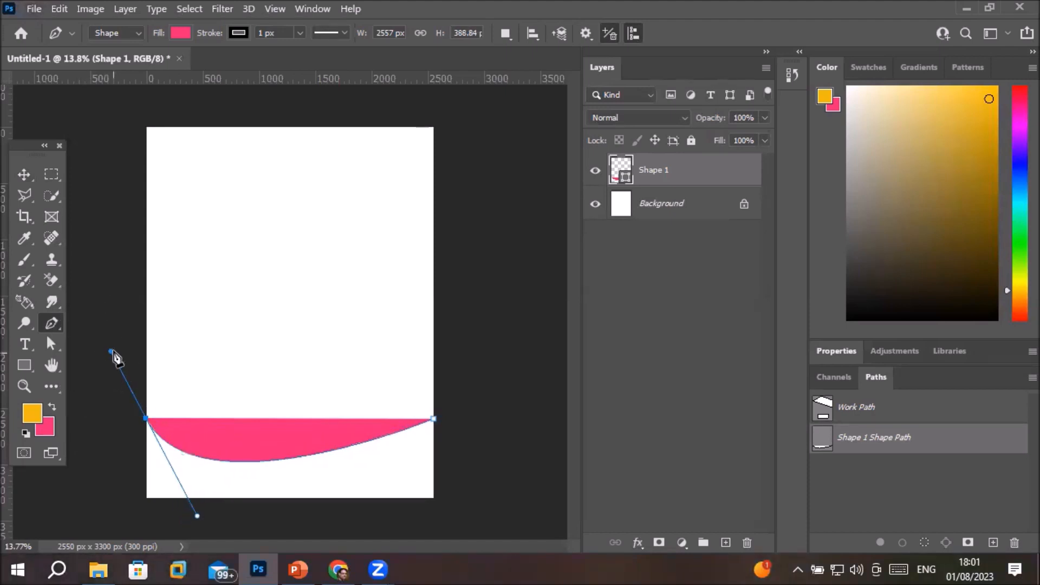
# Continue the path through a point outside the page's left edge and both bottom page corners, closing it at the starting point
pyautogui.click(111, 352)
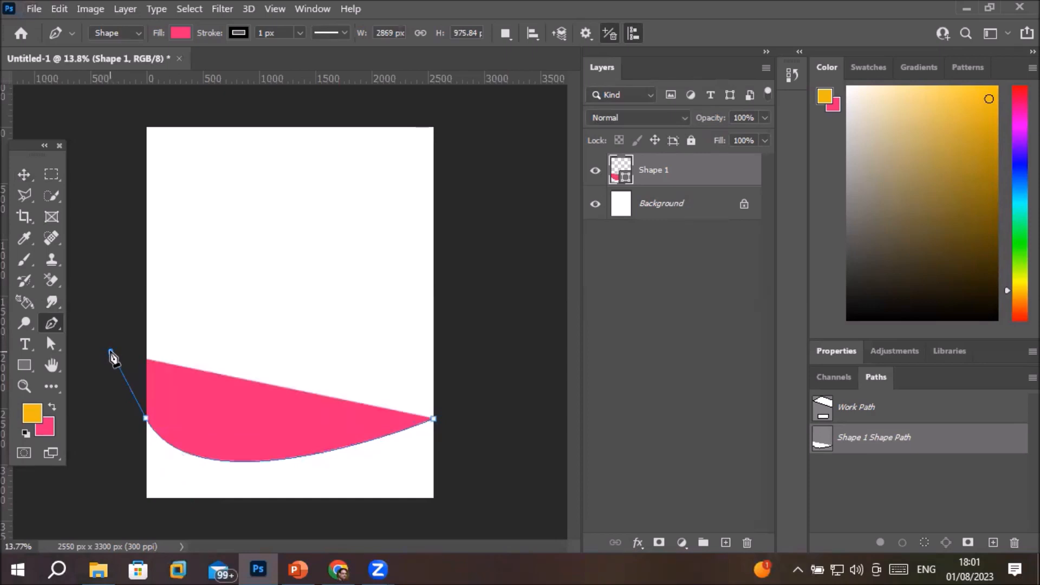
pyautogui.moveTo(111, 353); pyautogui.dragTo(146, 493)
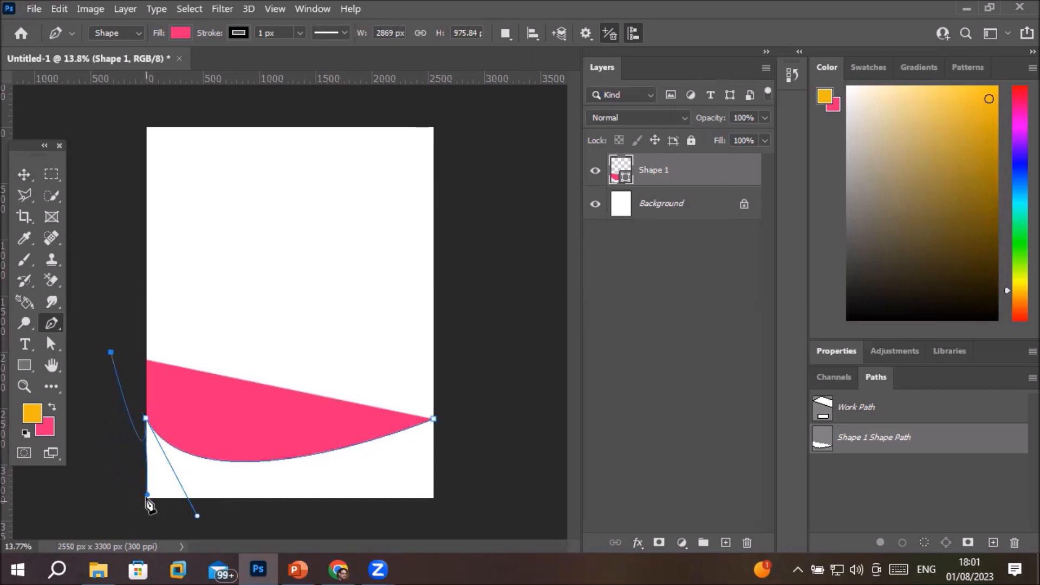
pyautogui.click(148, 496)
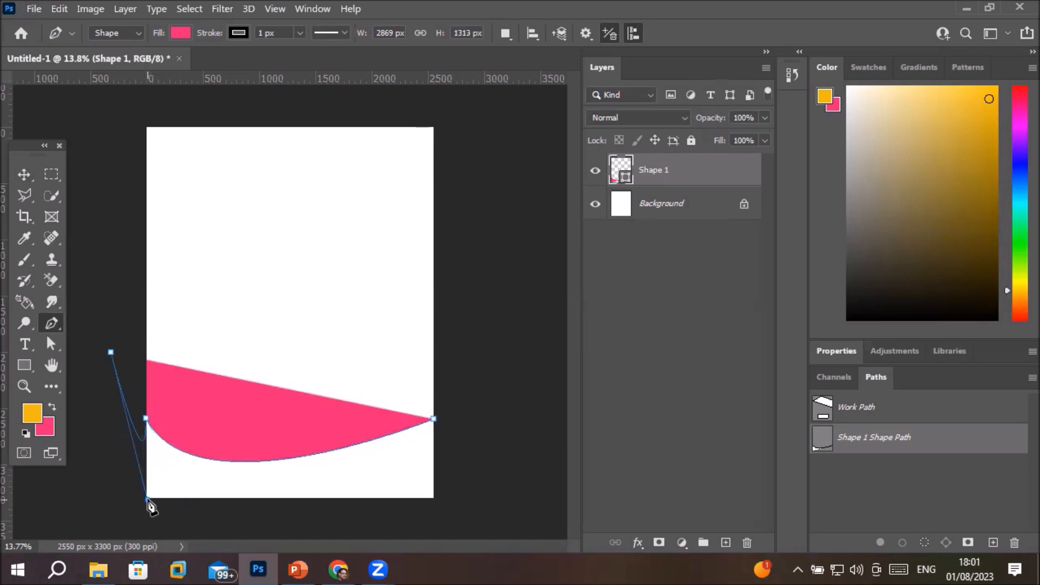
pyautogui.click(434, 497)
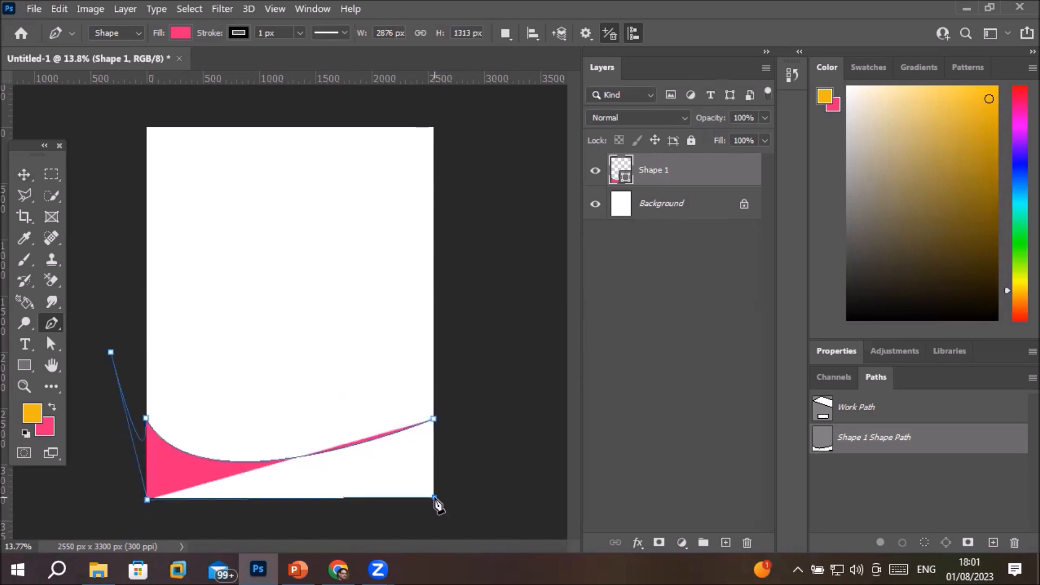
pyautogui.click(433, 420)
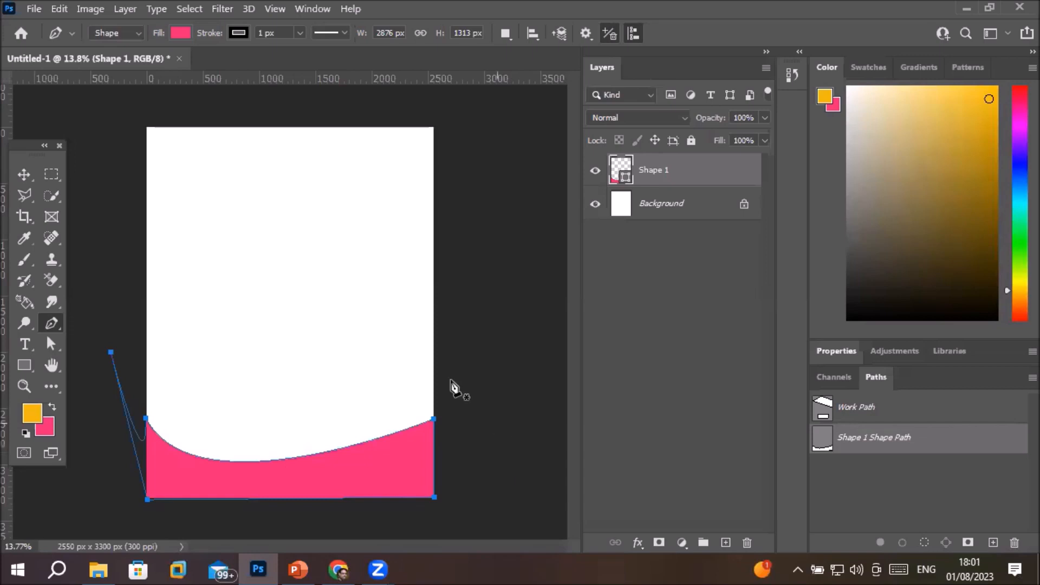
# Try blue, pink and green fills on the curved shape along the page bottom, and settle on the orange-yellow recent colour
pyautogui.click(51, 325)
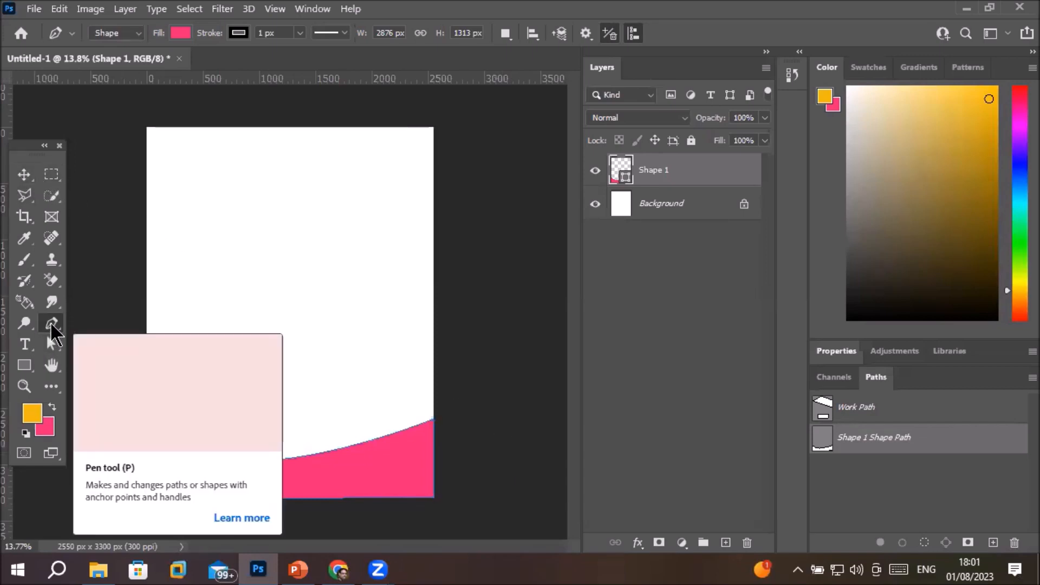
pyautogui.click(181, 32)
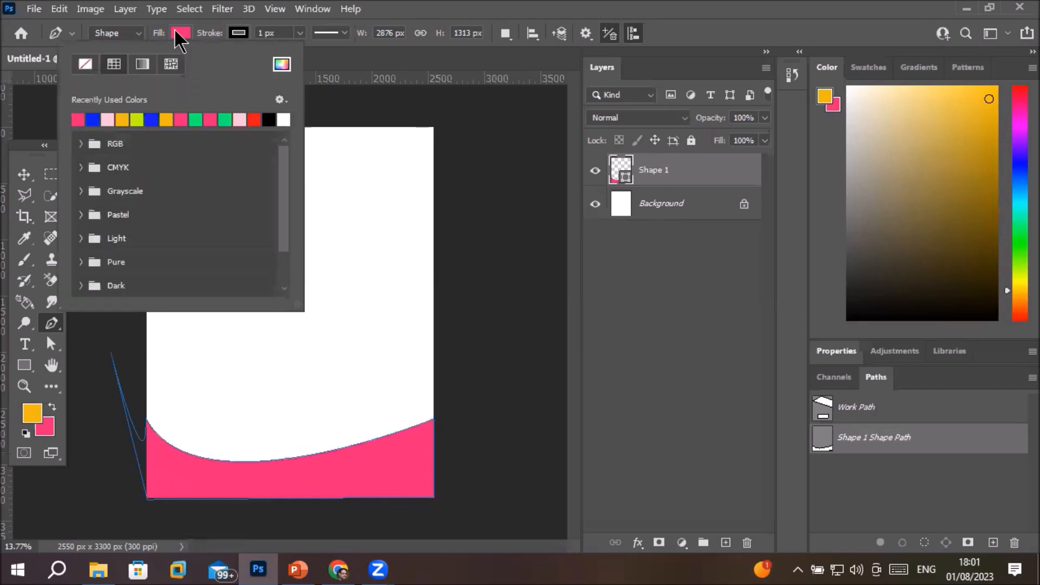
pyautogui.click(153, 119)
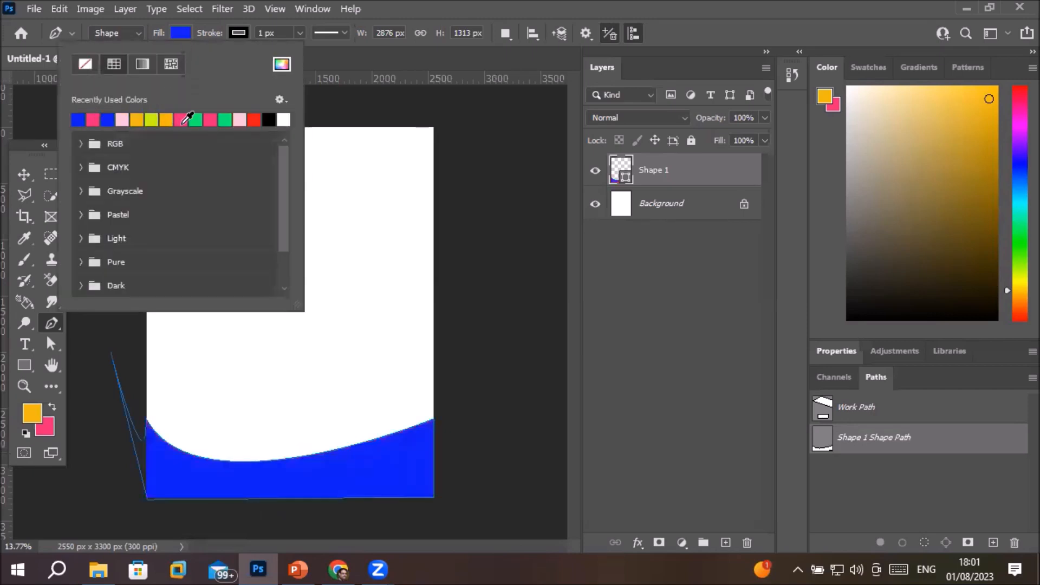
pyautogui.click(180, 119)
pyautogui.click(196, 119)
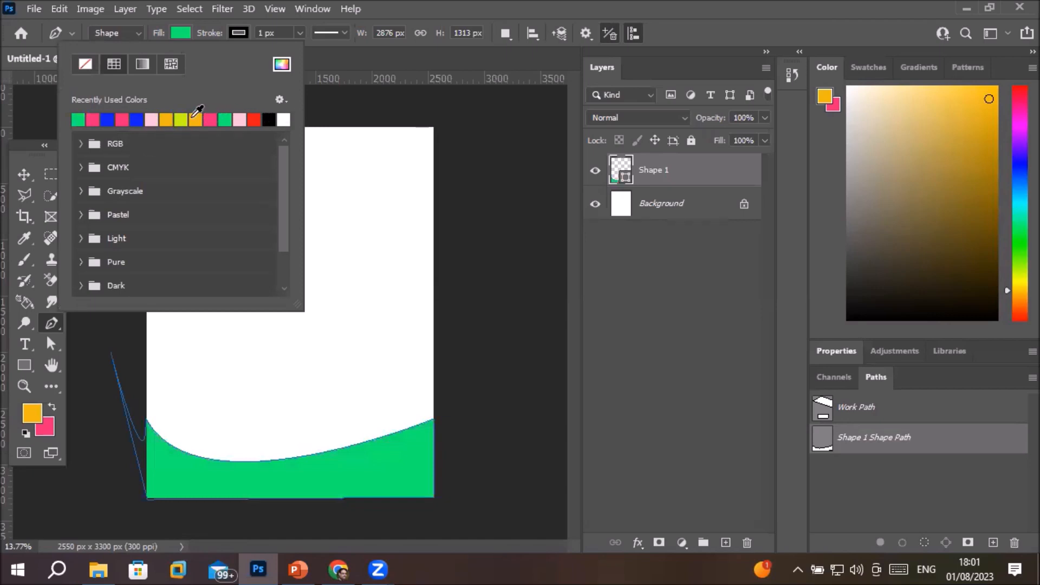
pyautogui.click(166, 118)
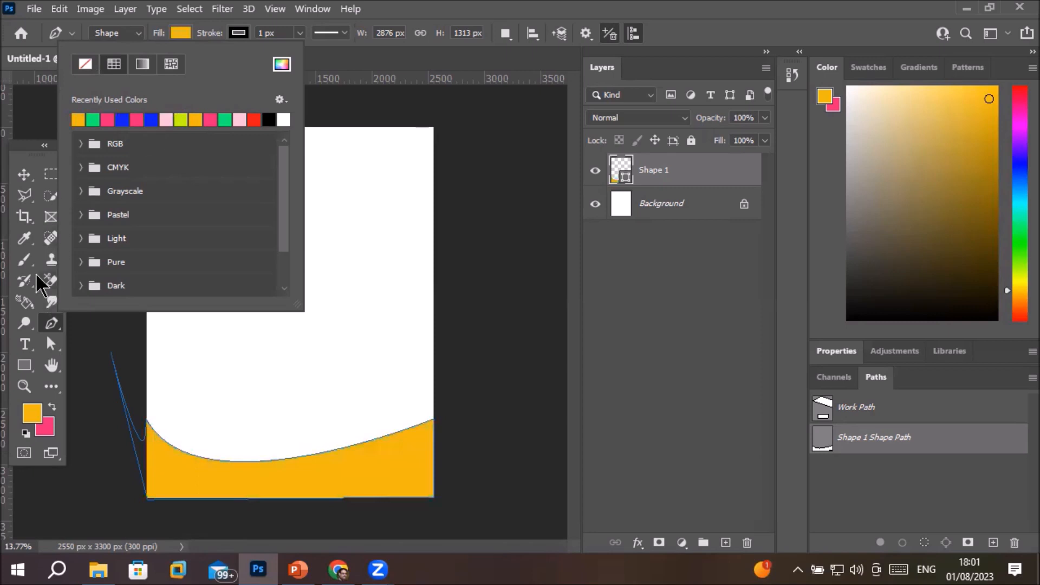
pyautogui.click(23, 174)
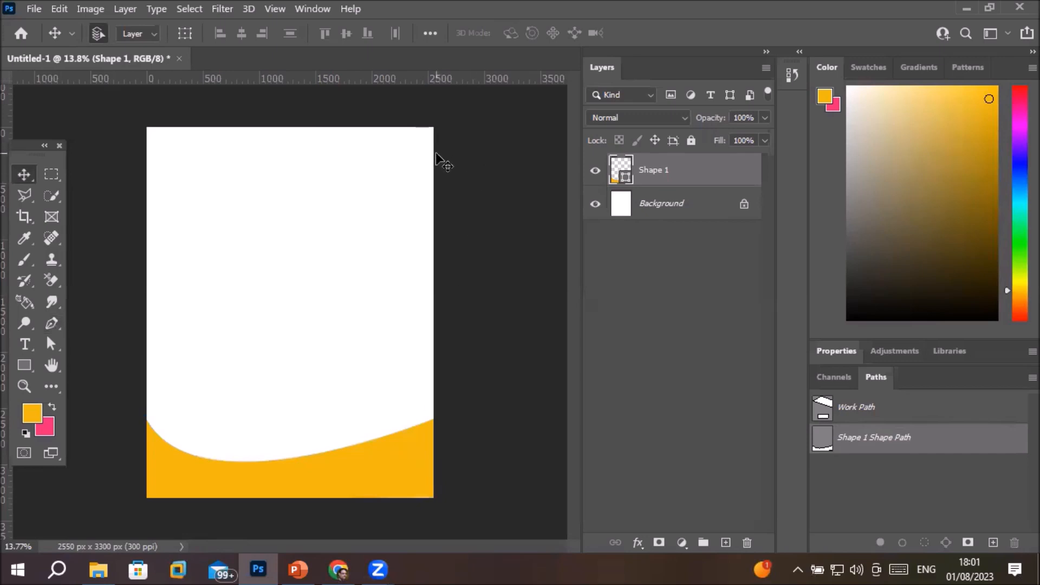
# Start a second Pen shape with an anchor point on the page's right edge near the top
pyautogui.click(48, 328)
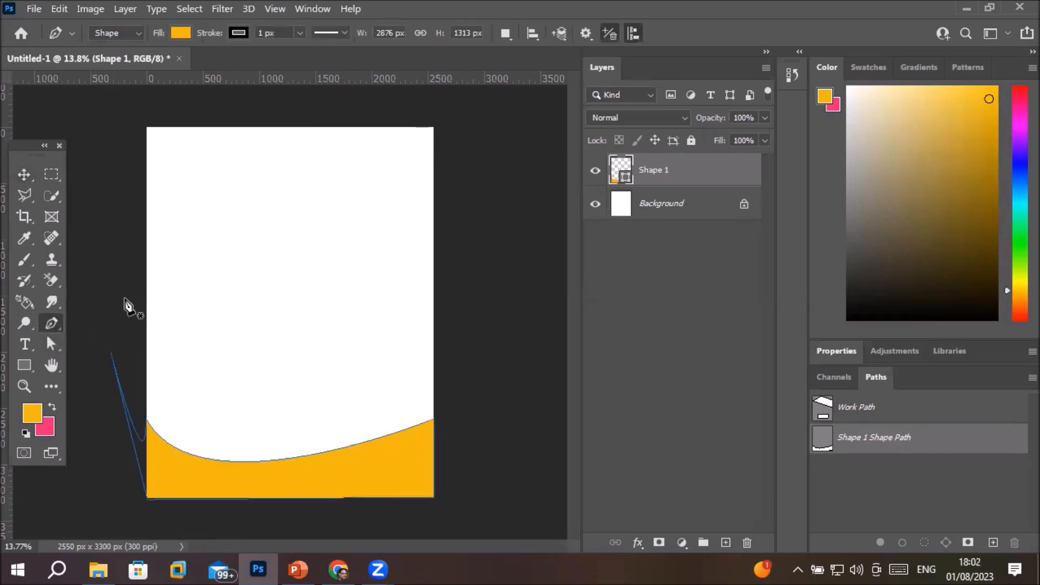
pyautogui.click(433, 192)
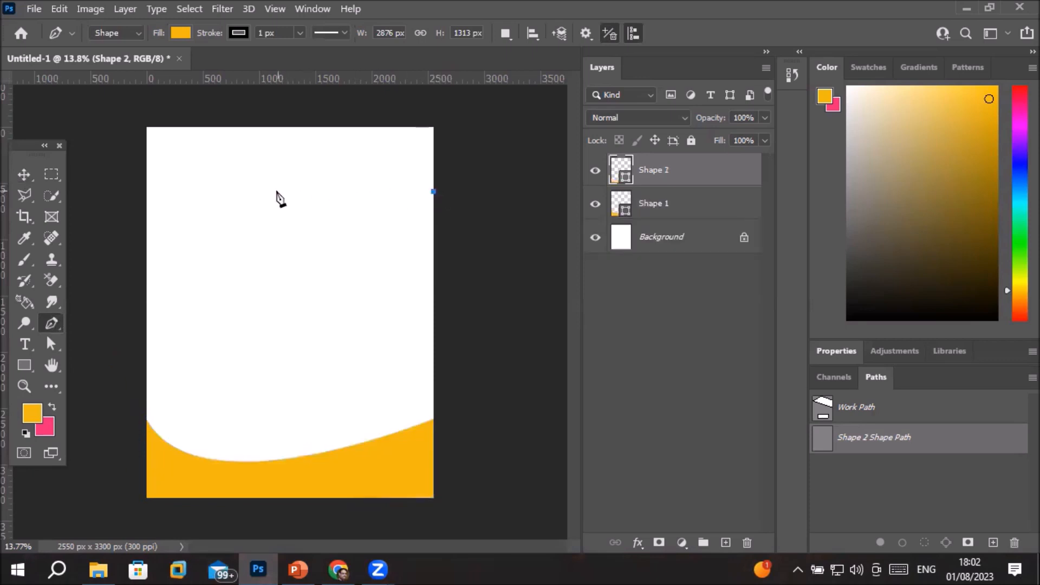
# Toggle the Shape 1 layer's visibility off and on to identify its content, leaving it visible
pyautogui.click(650, 208)
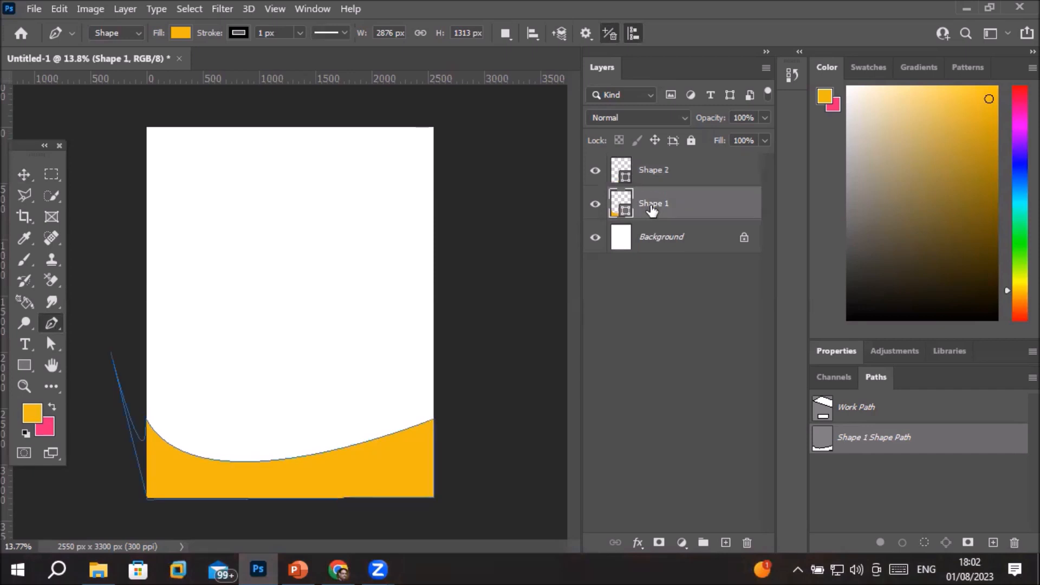
pyautogui.click(596, 205)
pyautogui.click(596, 205)
pyautogui.click(596, 204)
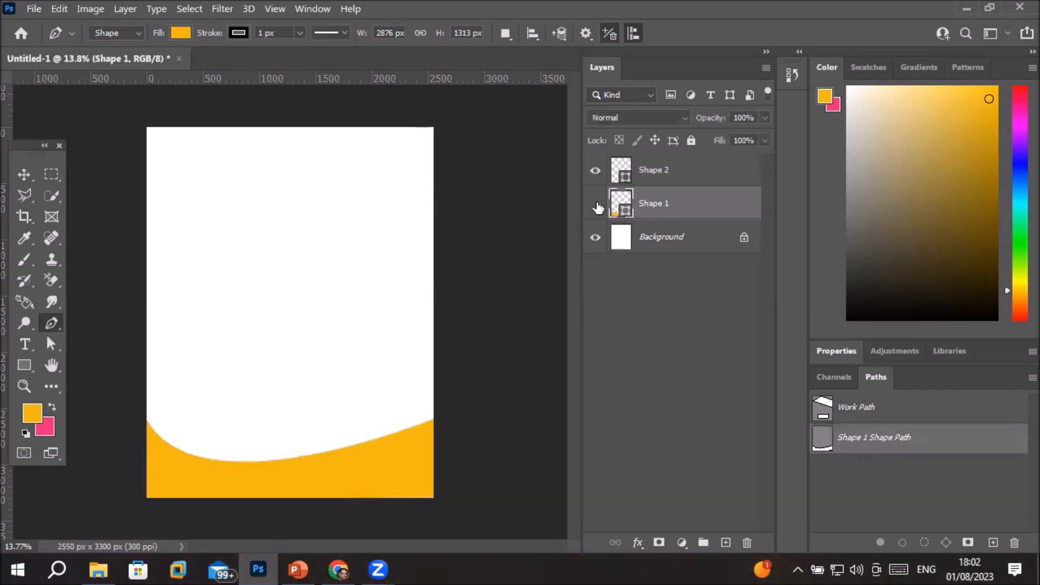
pyautogui.click(596, 205)
pyautogui.click(596, 205)
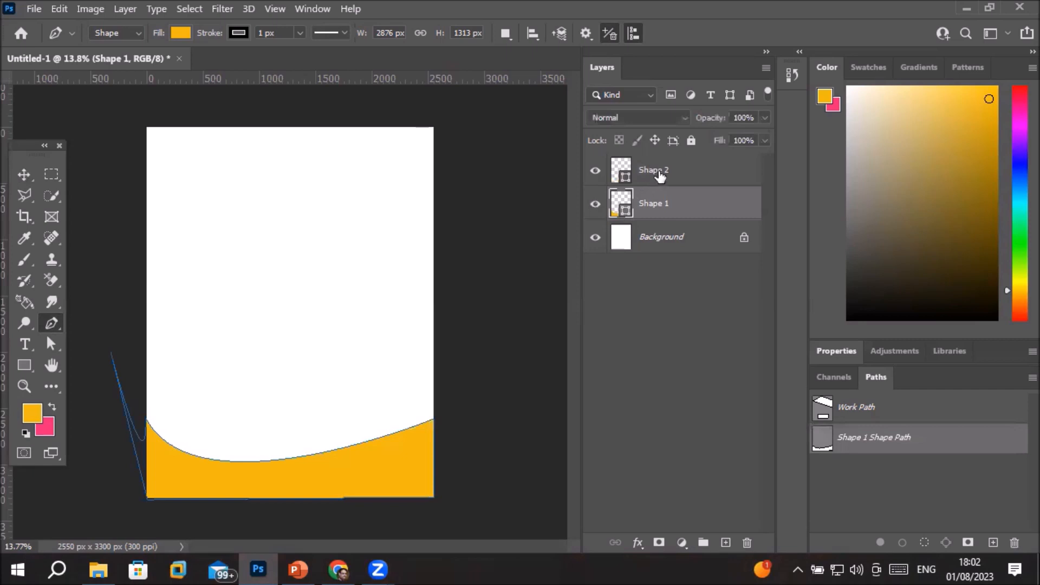
# Reselect the Shape 2 layer and place a Pen anchor point on the page's left edge near the top
pyautogui.click(659, 172)
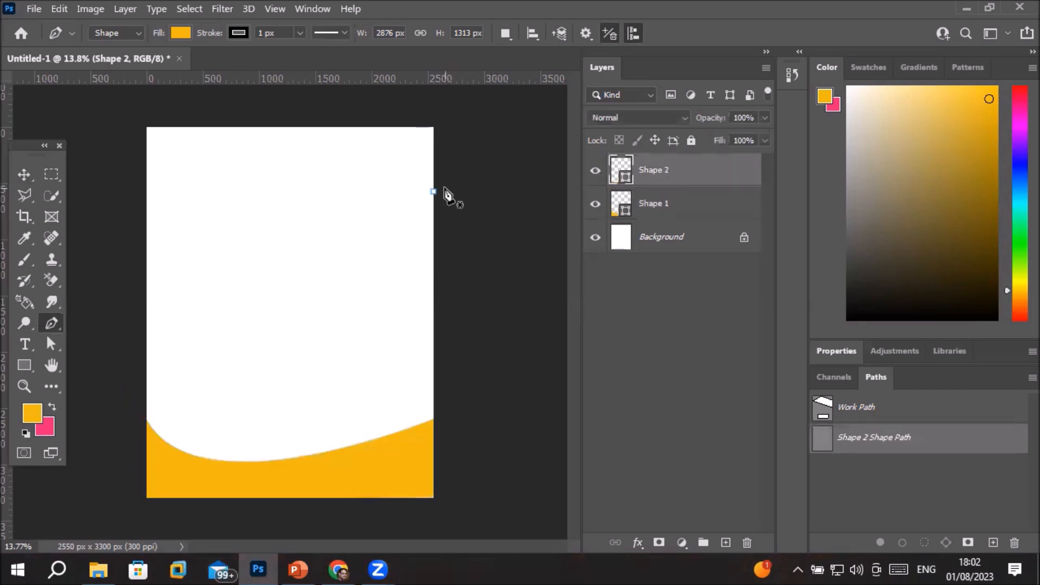
pyautogui.click(146, 185)
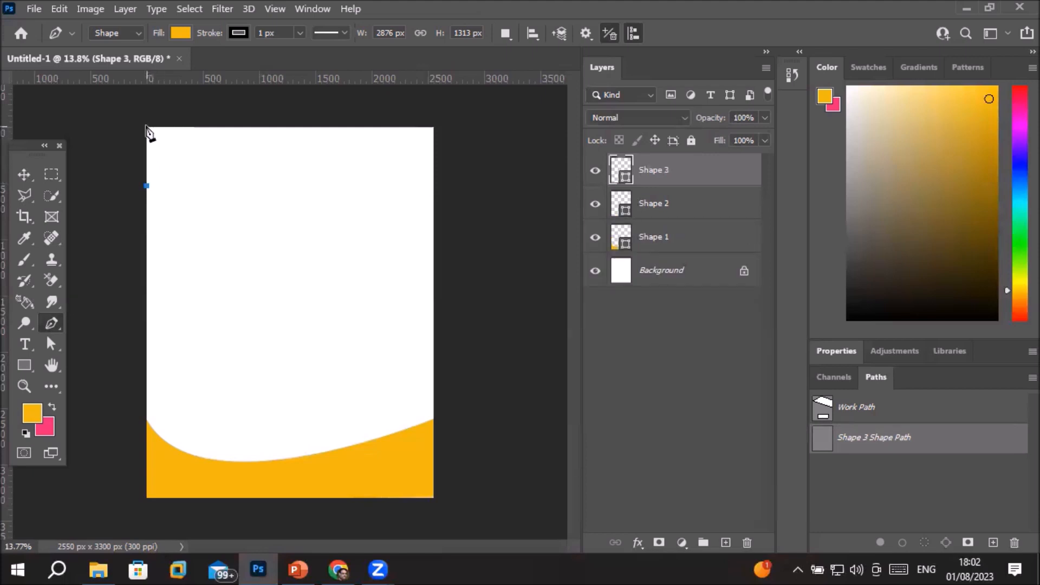
# Delete the unfinished Shape 2 and Shape 3 layers
pyautogui.click(636, 206)
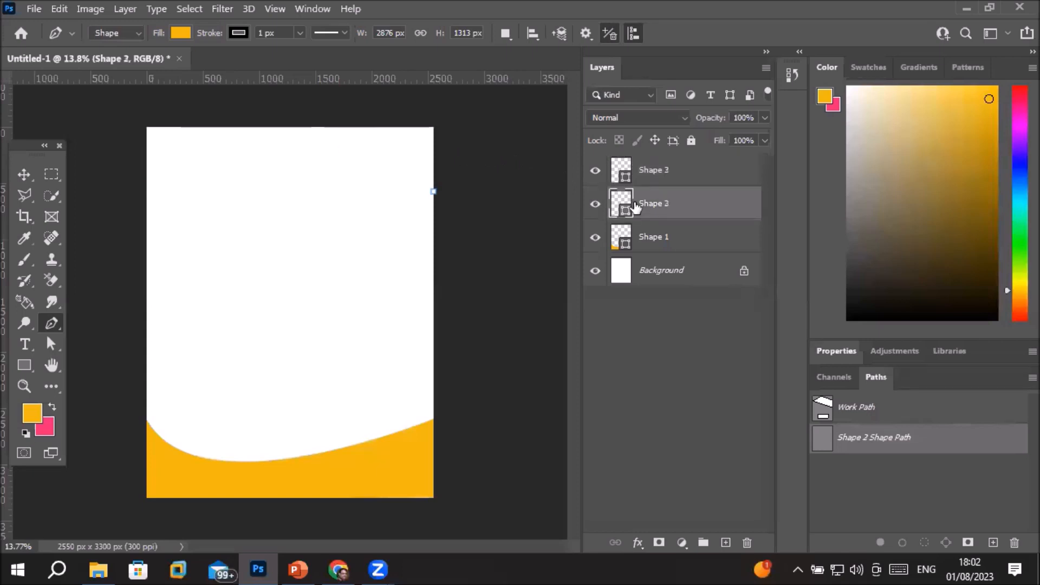
pyautogui.moveTo(636, 206); pyautogui.dragTo(746, 542)
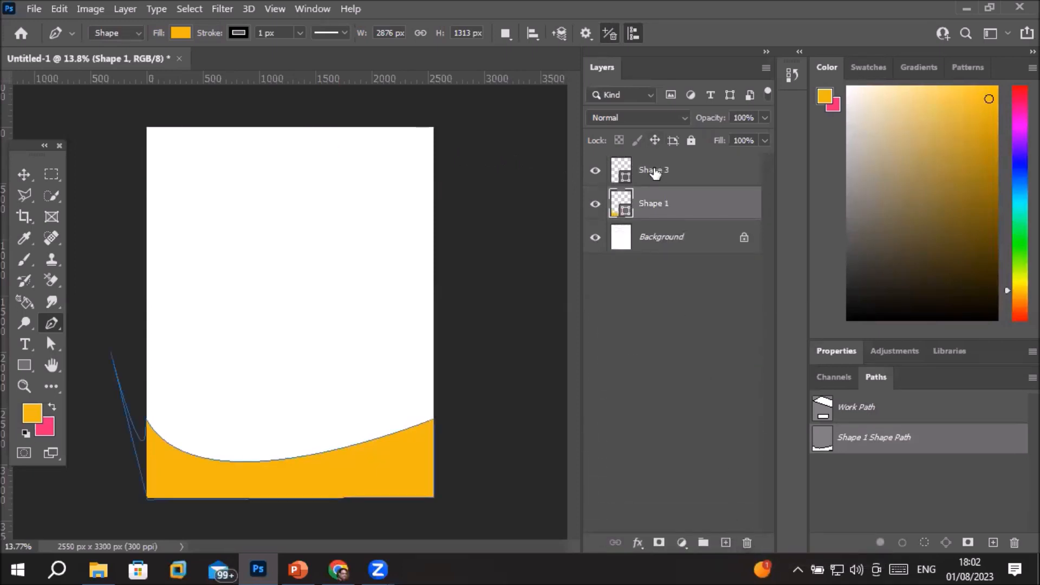
pyautogui.click(656, 172)
pyautogui.moveTo(655, 173); pyautogui.dragTo(746, 542)
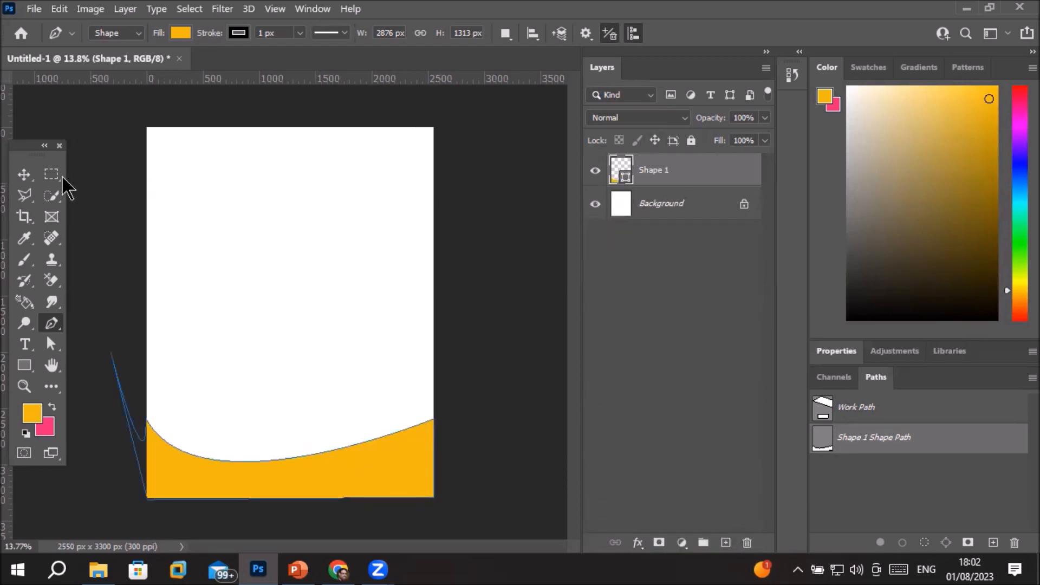
# Draw a closed four-corner Pen shape across the page's top, about 2543 by 515 px
pyautogui.click(432, 185)
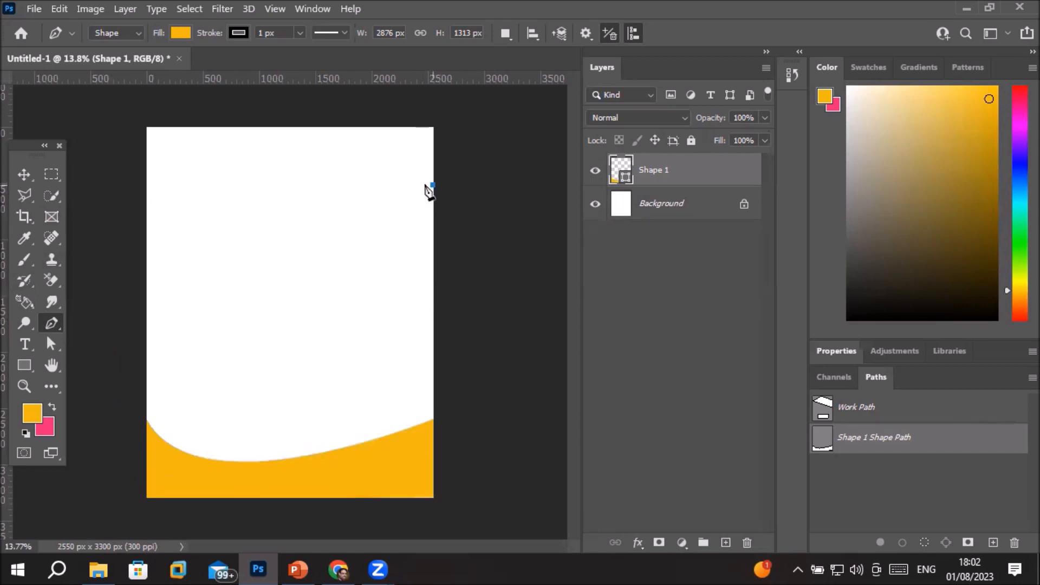
pyautogui.click(146, 183)
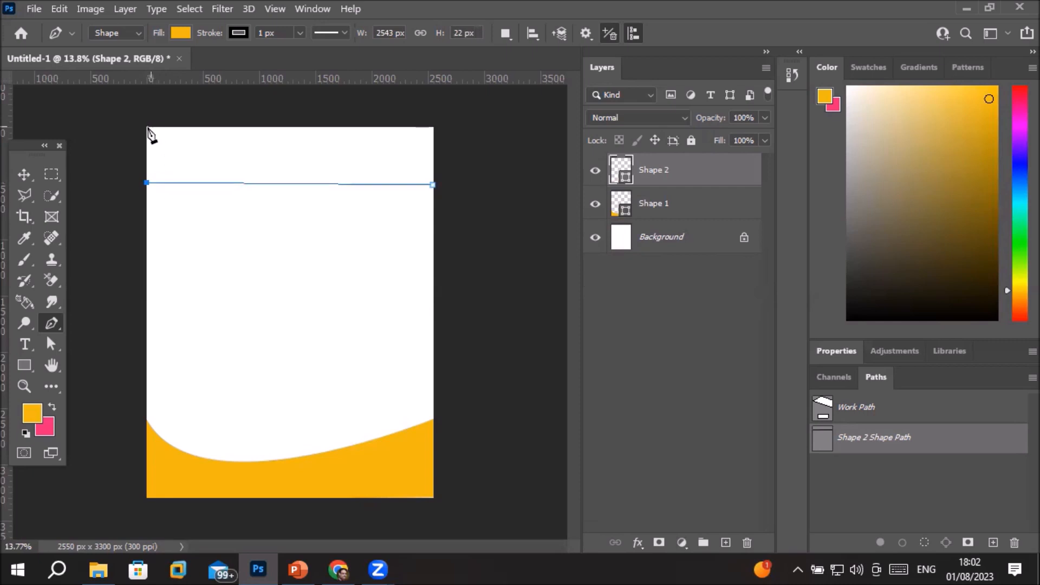
pyautogui.click(147, 127)
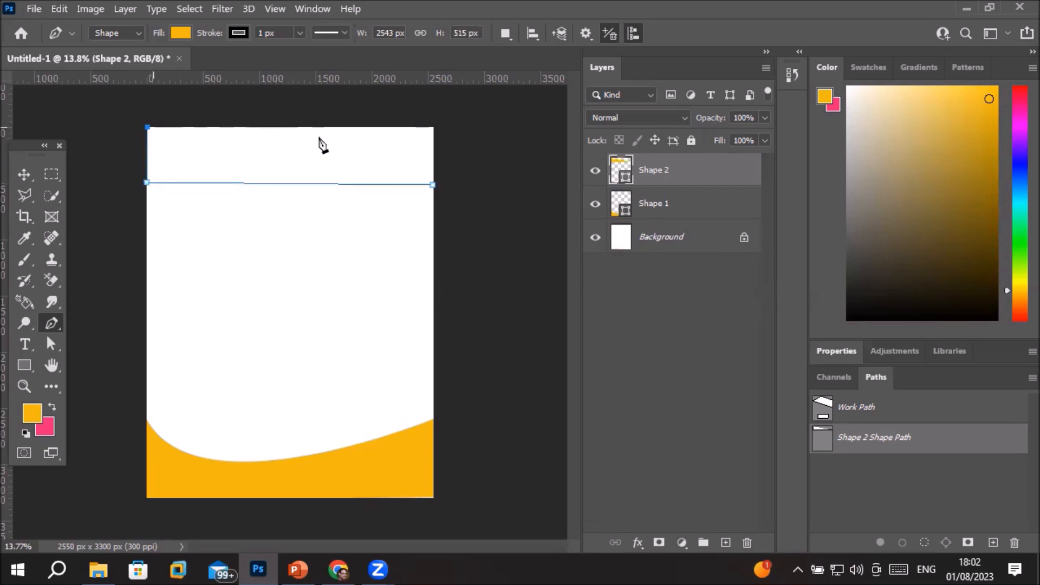
pyautogui.click(432, 127)
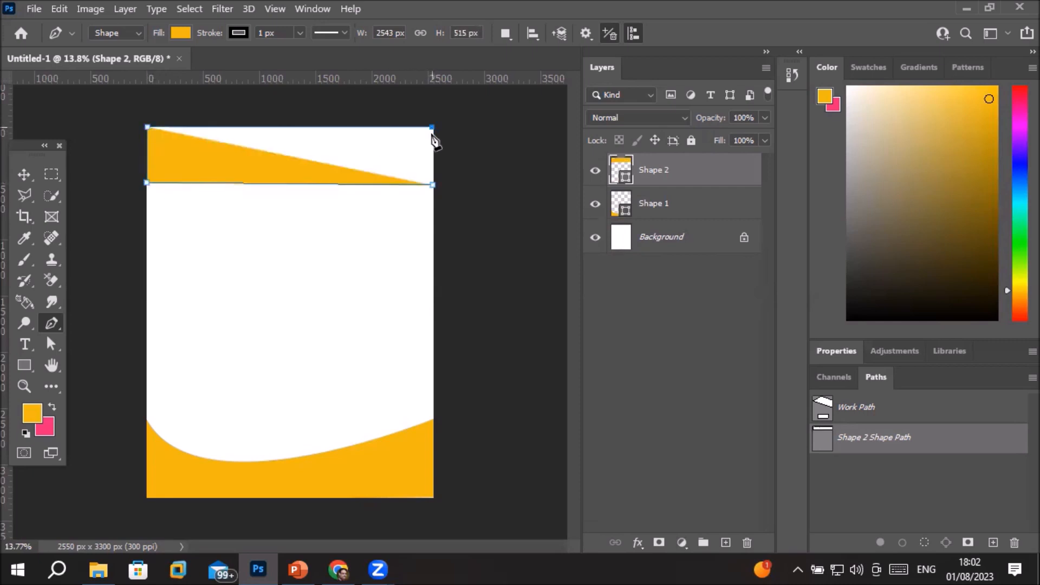
pyautogui.click(433, 185)
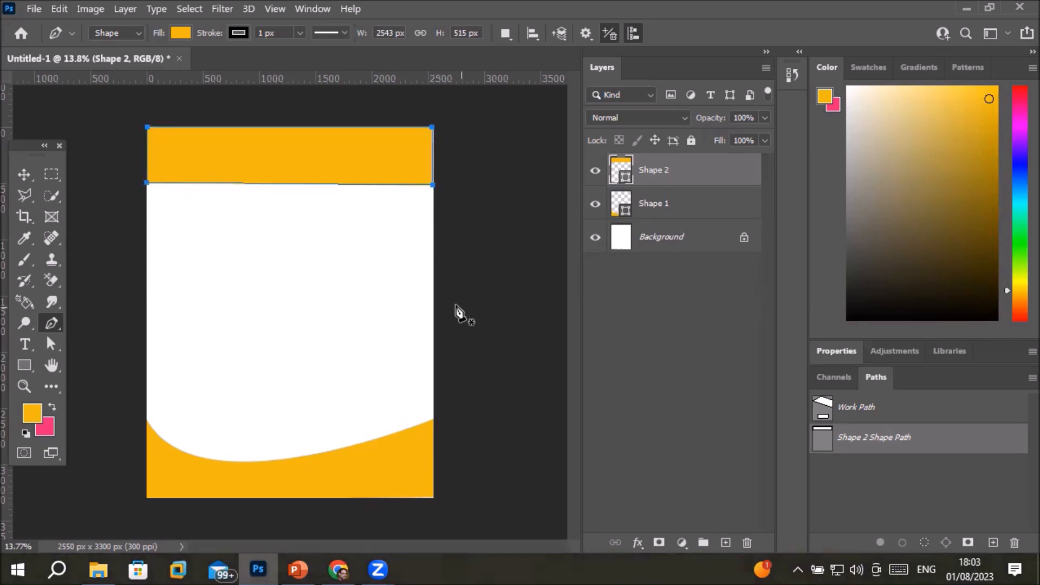
# Try light pink and green fills on the top band, returning to the orange fill and keeping Shape mode
pyautogui.click(180, 33)
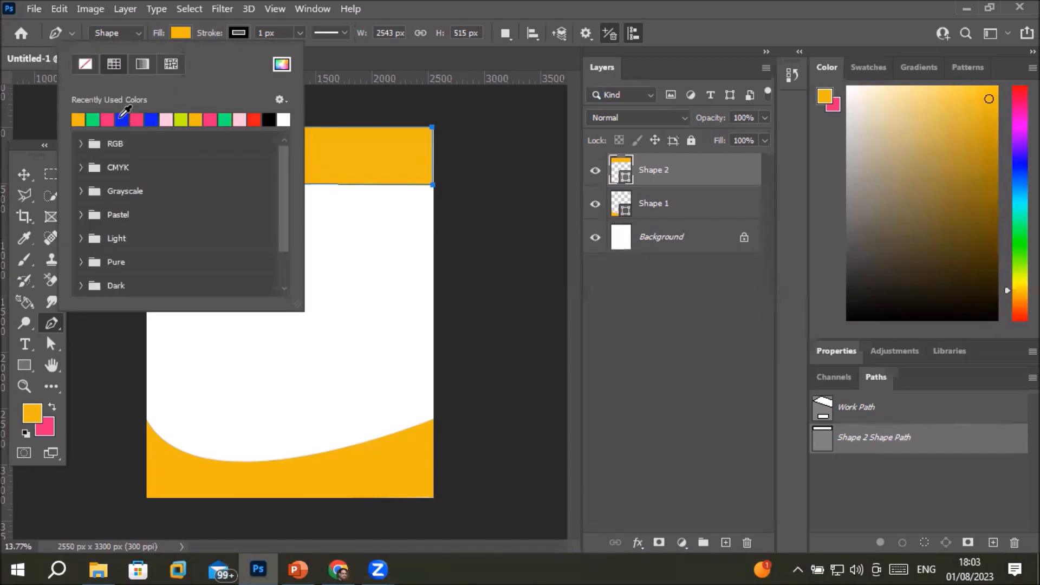
pyautogui.click(165, 119)
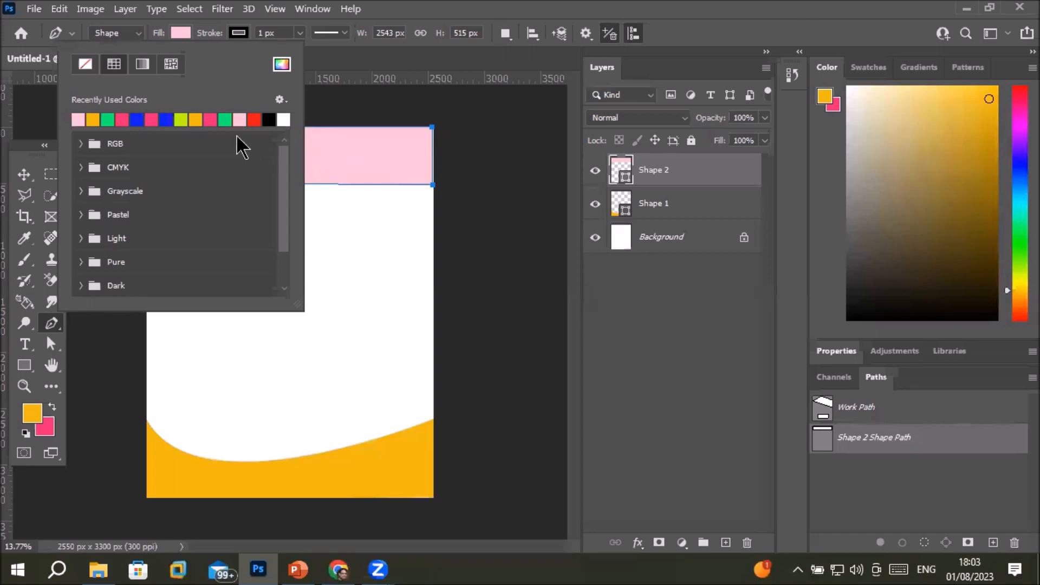
pyautogui.click(225, 120)
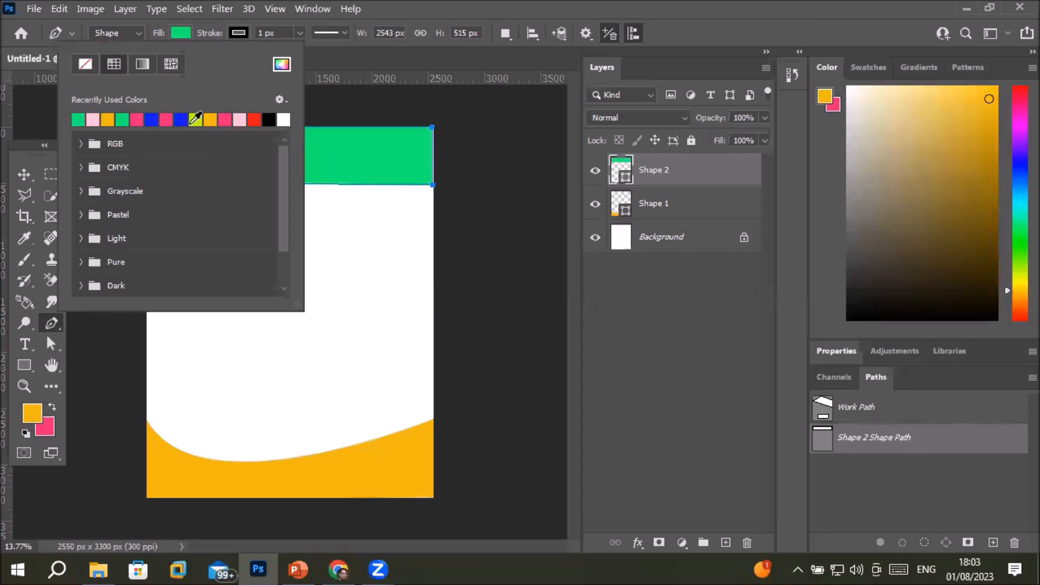
pyautogui.click(108, 119)
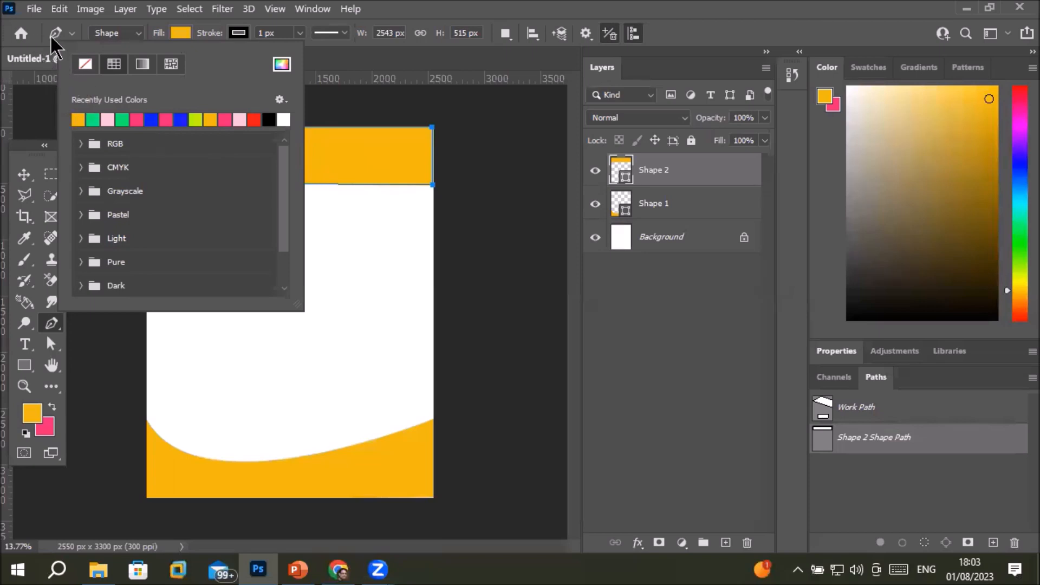
pyautogui.click(116, 33)
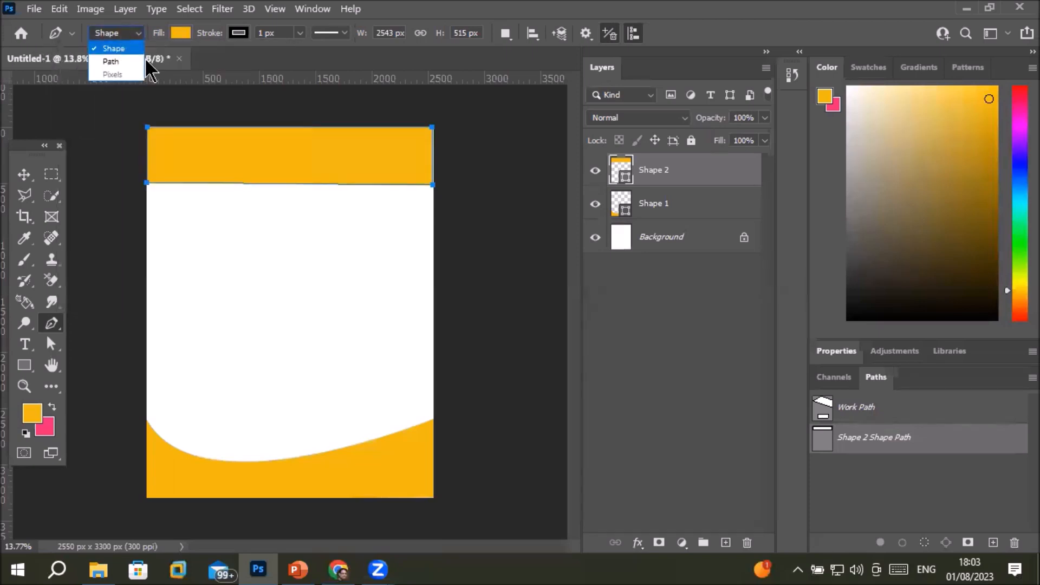
pyautogui.click(307, 230)
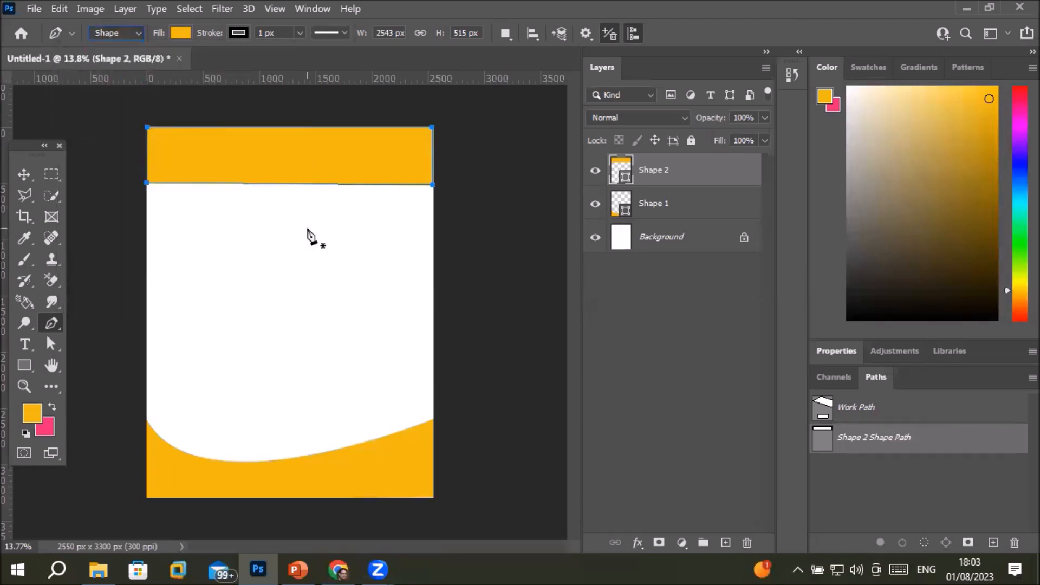
# Try to bow the top band's lower edge by adding a middle anchor point and pulling it down, and undo both changes
pyautogui.click(287, 184)
pyautogui.moveTo(288, 185); pyautogui.dragTo(293, 215)
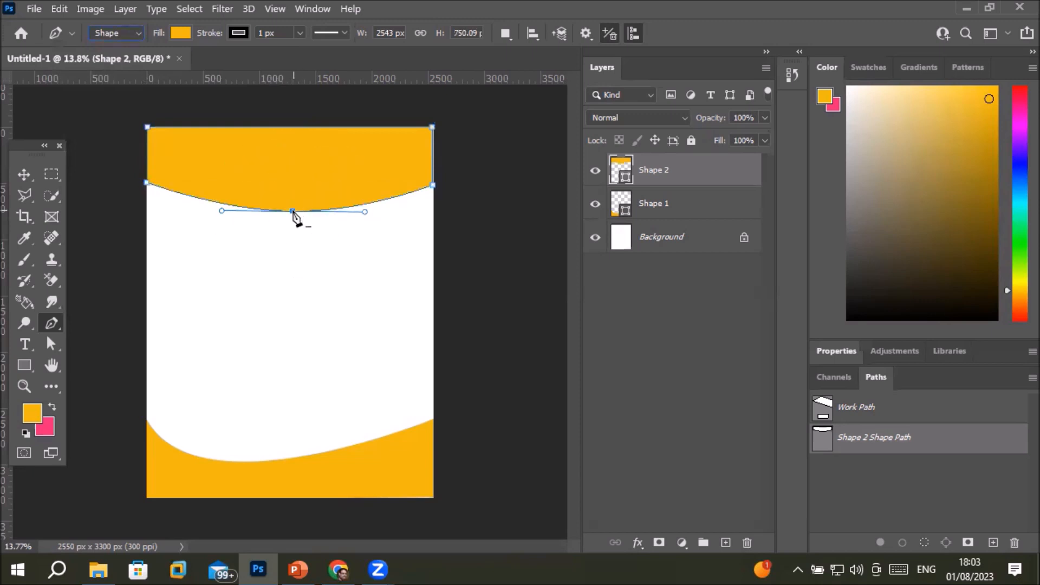
pyautogui.hotkey('ctrl', 'z')
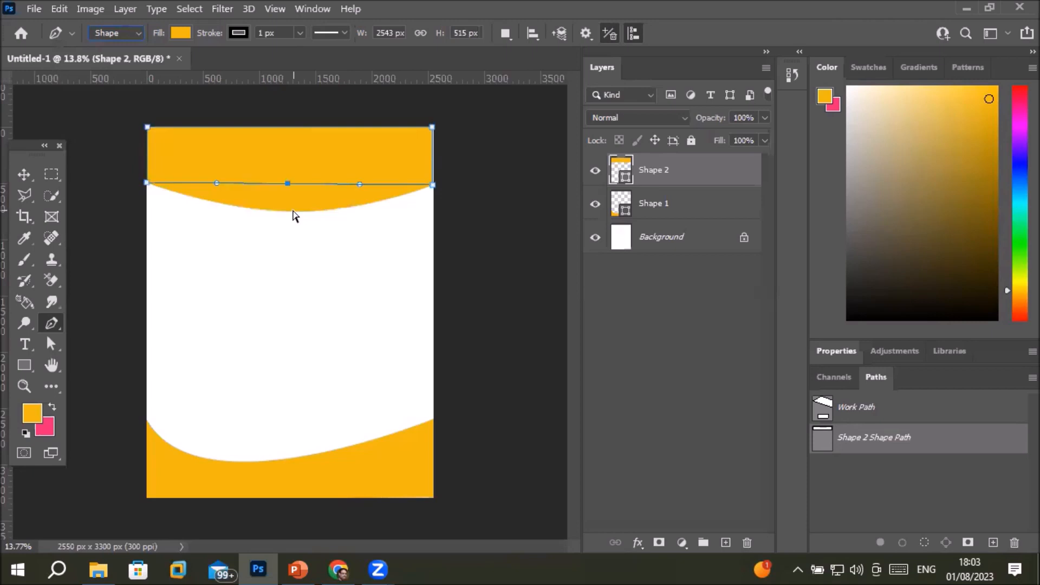
pyautogui.hotkey('ctrl', 'z')
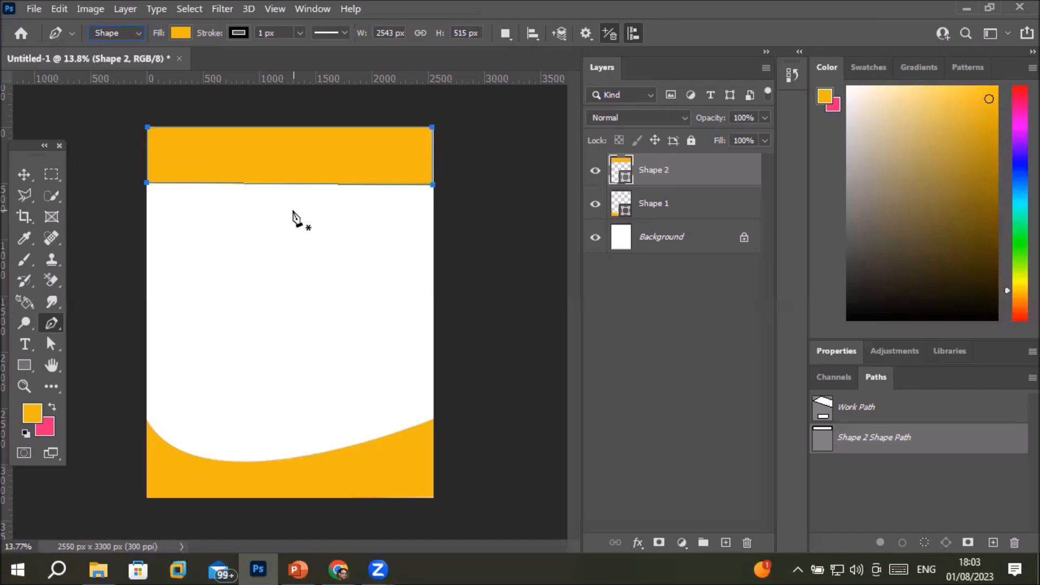
# Add an anchor point at the middle of the top band's lower edge
pyautogui.click(282, 183)
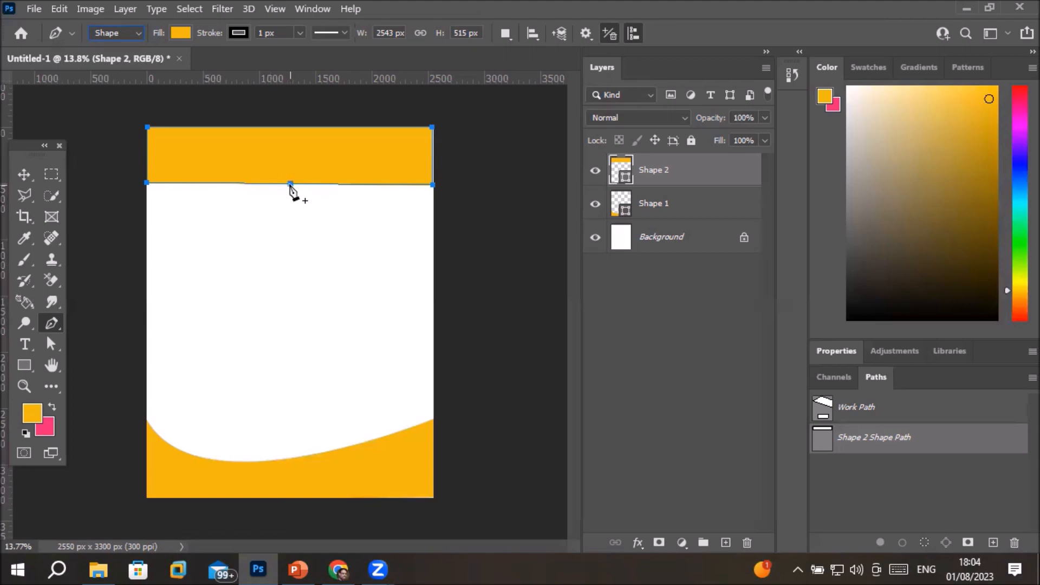
pyautogui.click(291, 184)
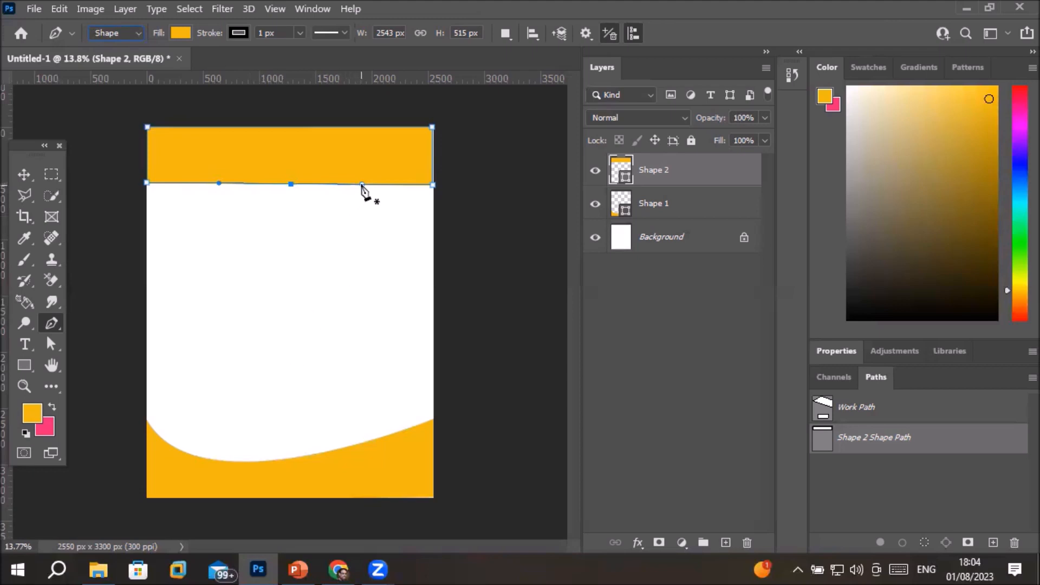
# Try to bend the band's lower edge into a wave by pulling the middle anchor's right handle down, and undo it
pyautogui.moveTo(361, 184); pyautogui.dragTo(348, 208)
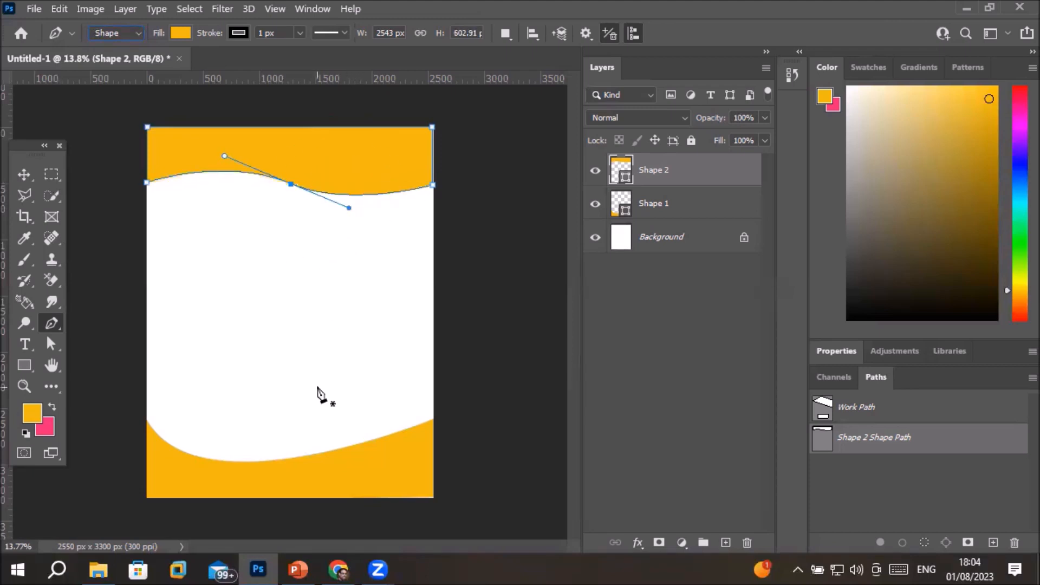
pyautogui.hotkey('ctrl', 'z')
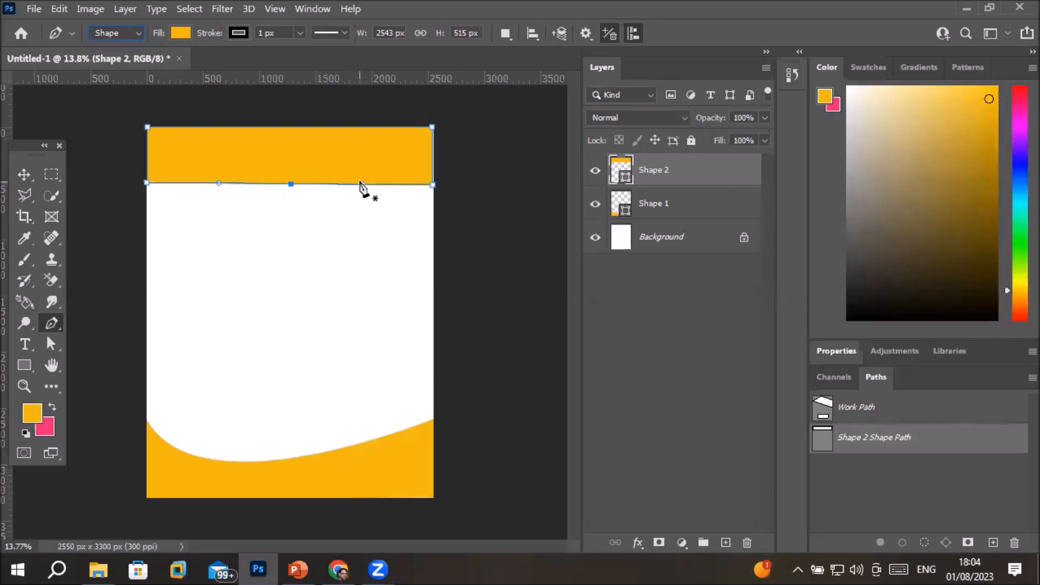
pyautogui.click(361, 183)
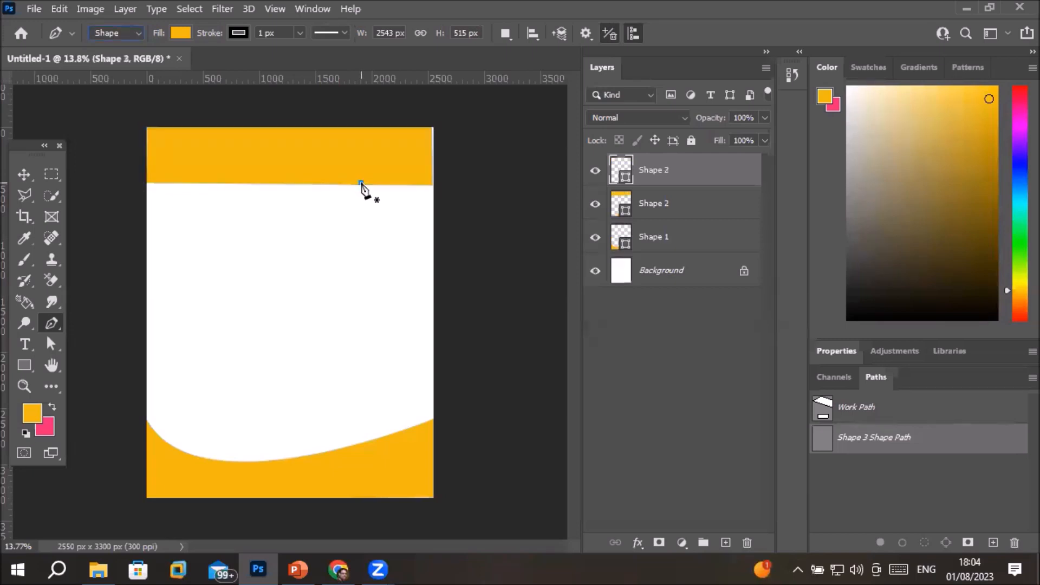
pyautogui.hotkey('ctrl', 'z')
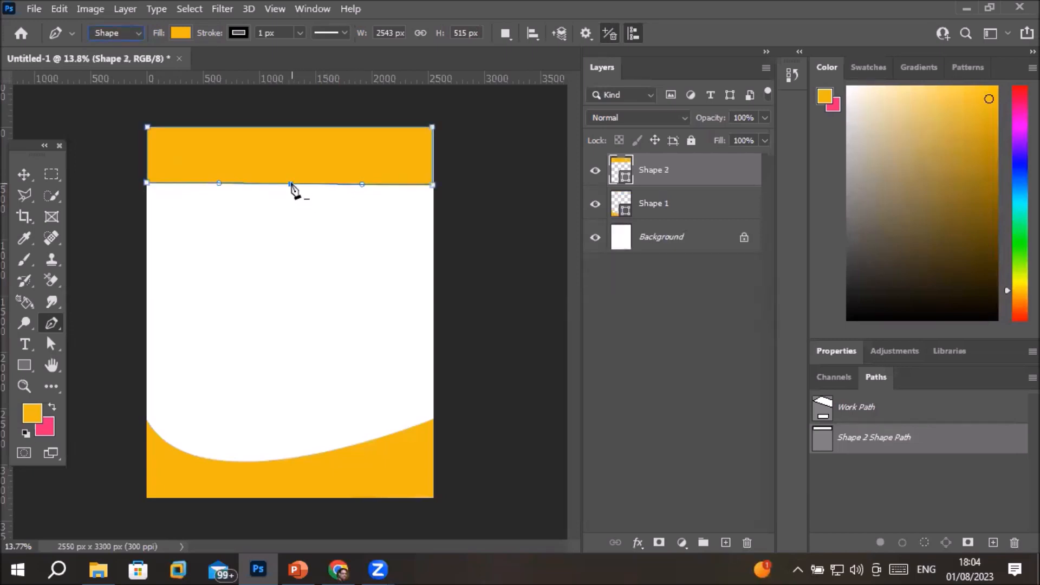
# Try lowering the middle anchor's right handle with the Direct Selection tool, undoing each attempt
pyautogui.click(51, 344)
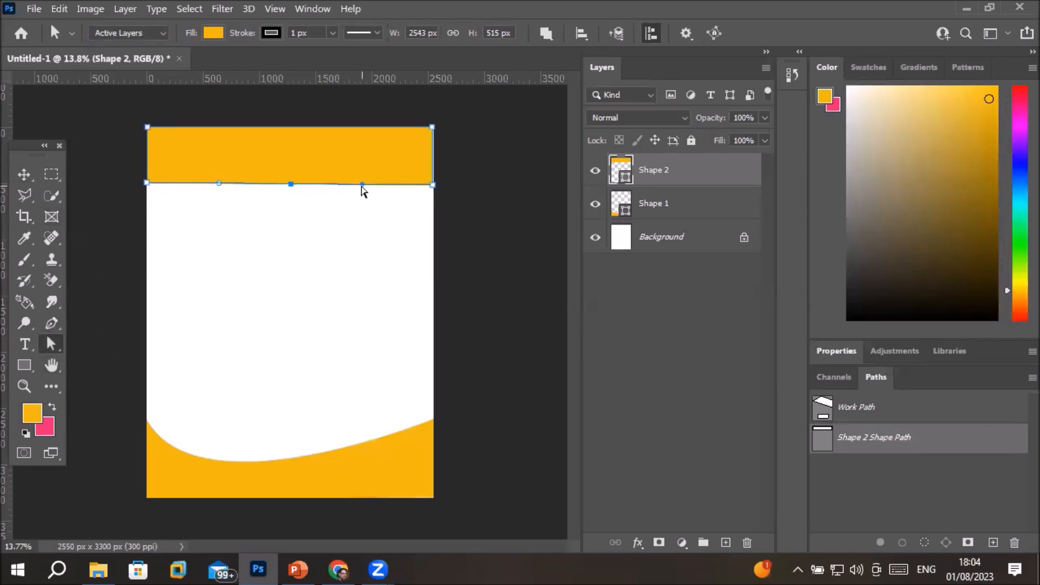
pyautogui.moveTo(362, 185); pyautogui.dragTo(355, 219)
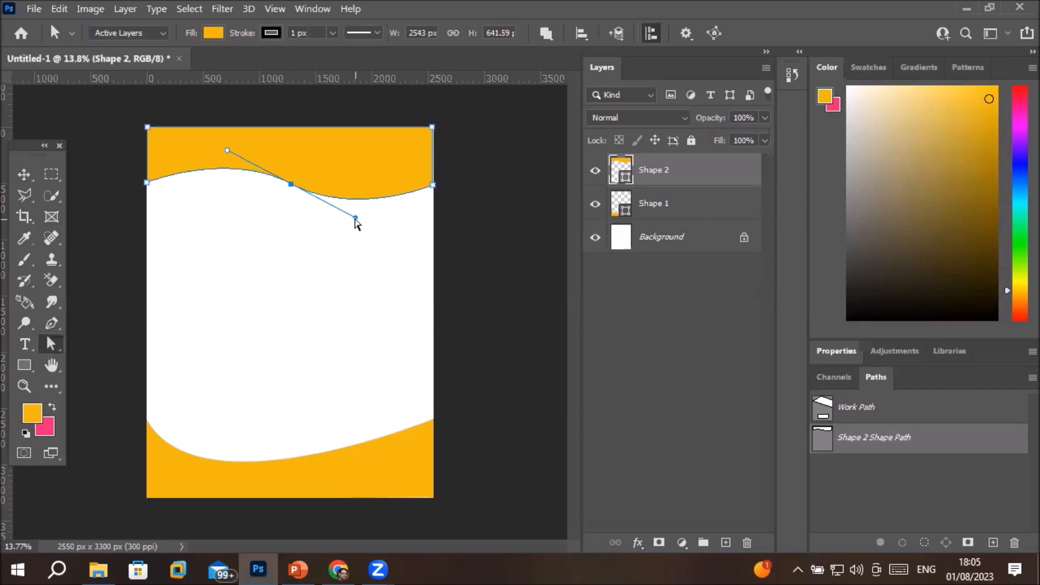
pyautogui.hotkey('ctrl', 'z')
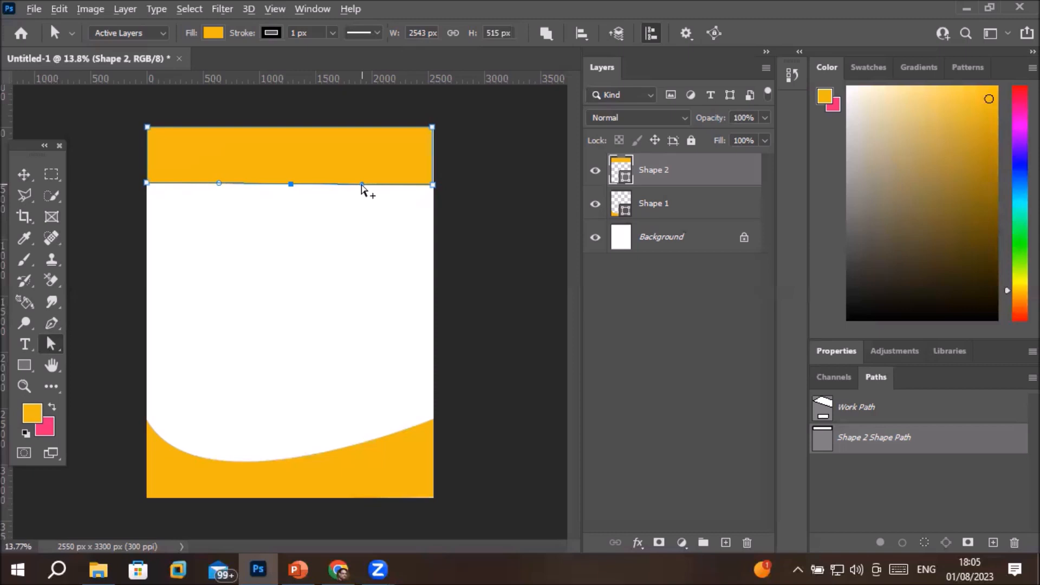
pyautogui.moveTo(361, 187); pyautogui.dragTo(357, 210)
pyautogui.hotkey('ctrl', 'z')
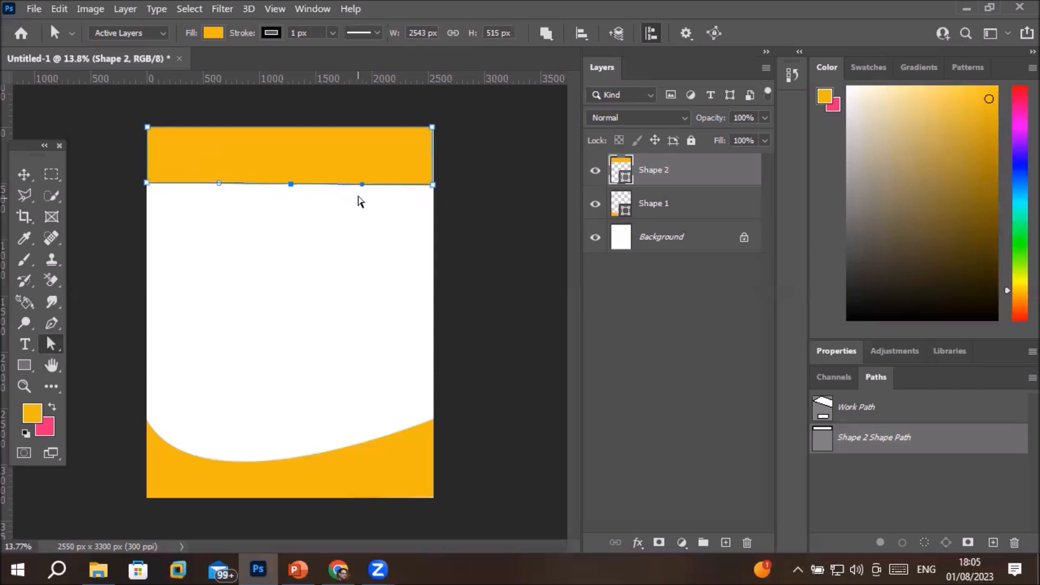
# Pull the middle anchor's left and right handles down independently with the Direct Selection tool, forming two scallops along the band's lower edge
pyautogui.rightClick(52, 354)
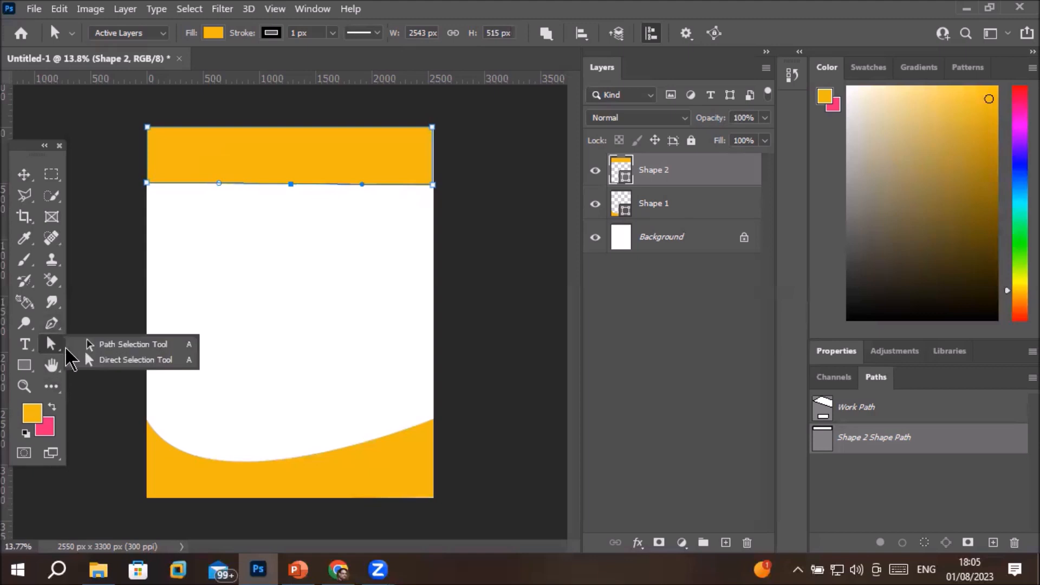
pyautogui.click(142, 360)
pyautogui.click(219, 183)
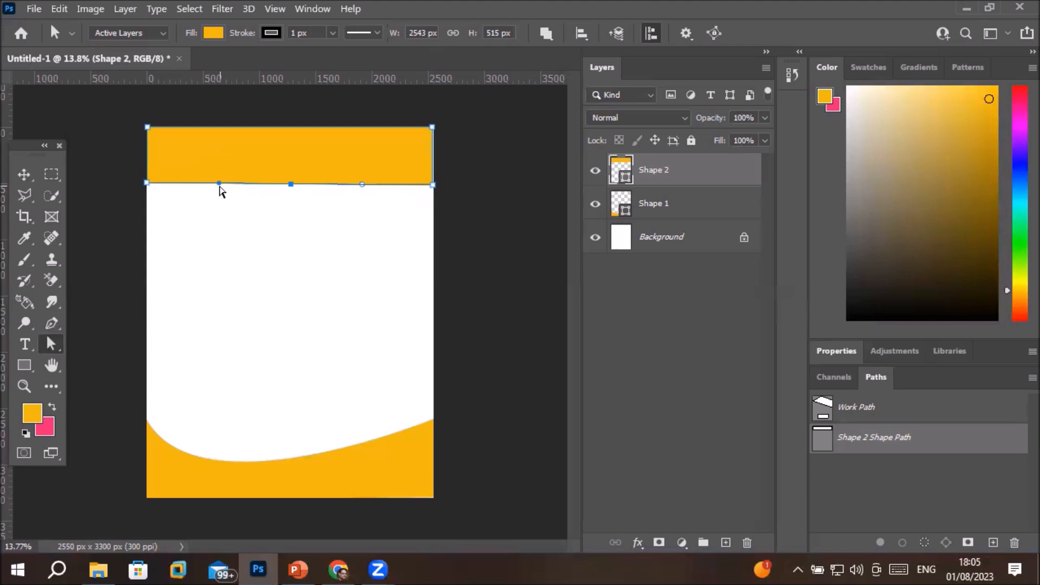
pyautogui.moveTo(219, 184); pyautogui.dragTo(218, 221)
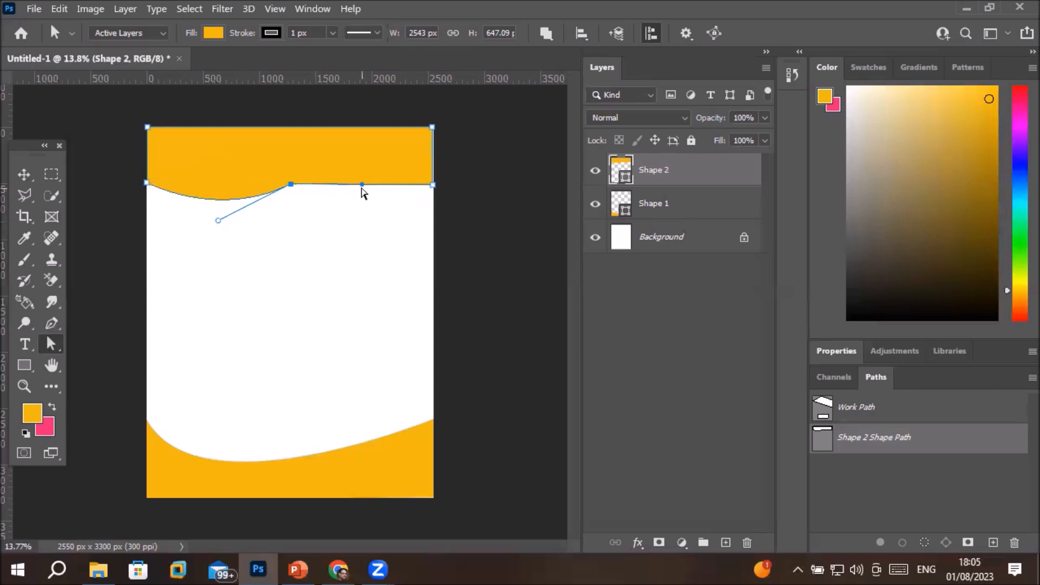
pyautogui.moveTo(362, 186); pyautogui.dragTo(358, 216)
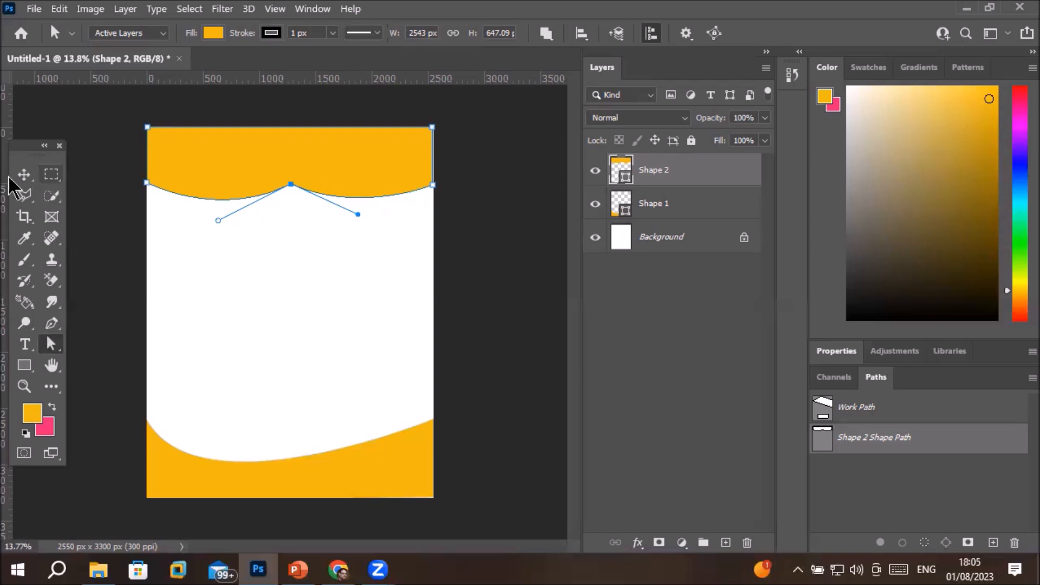
# Duplicate the Shape 2 layer
pyautogui.click(23, 175)
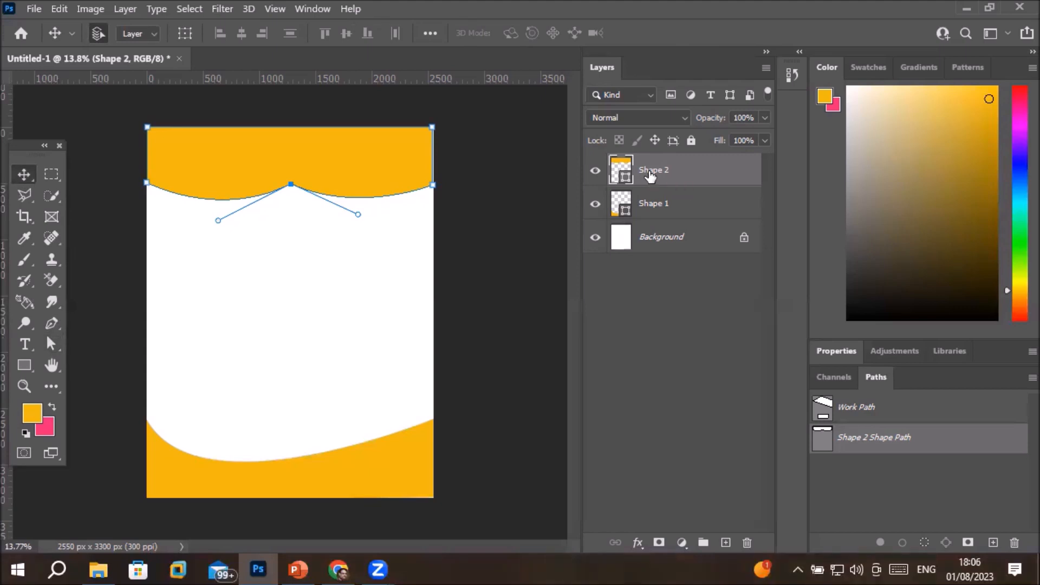
pyautogui.moveTo(650, 175); pyautogui.dragTo(726, 543)
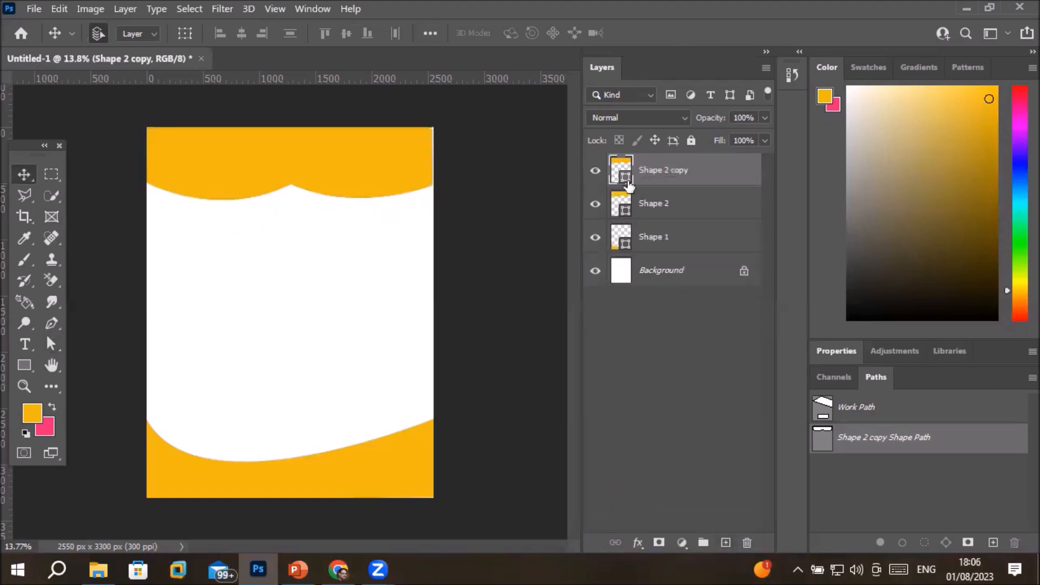
# Move the Shape 2 layer down to a vertical position of 403 px with Free Transform, below its overlapping copy
pyautogui.click(660, 207)
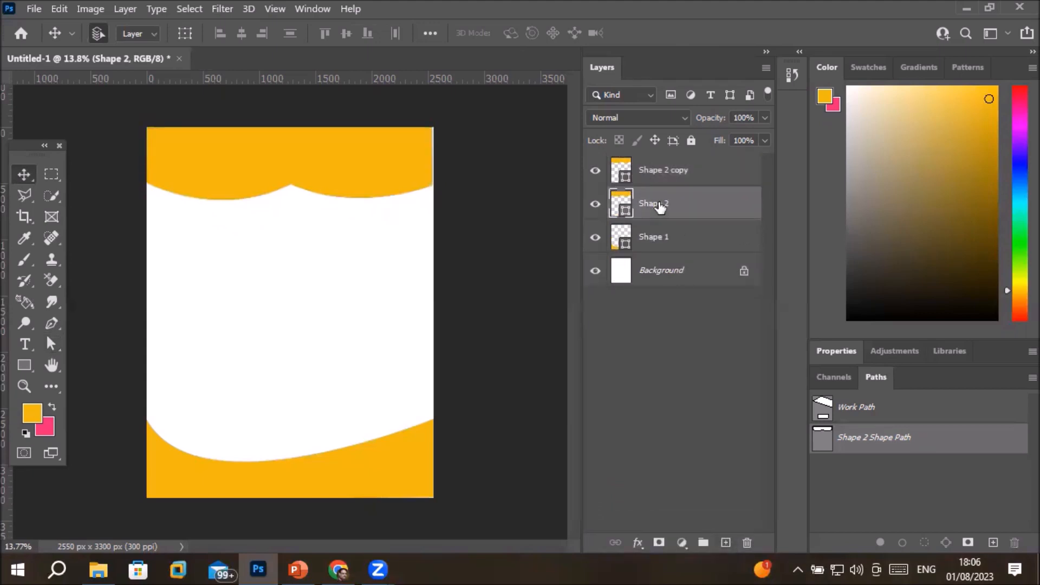
pyautogui.click(679, 175)
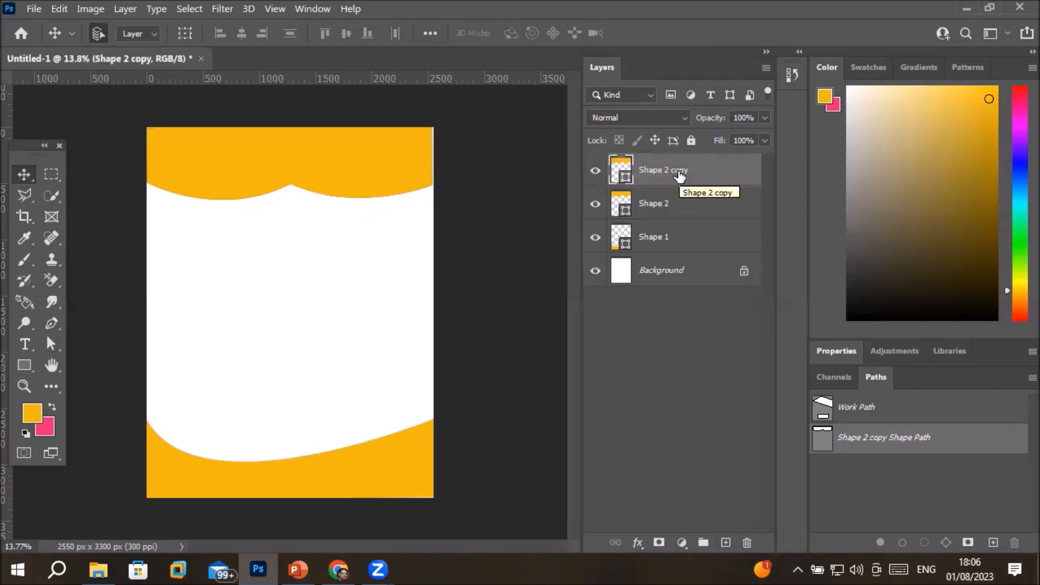
pyautogui.click(673, 204)
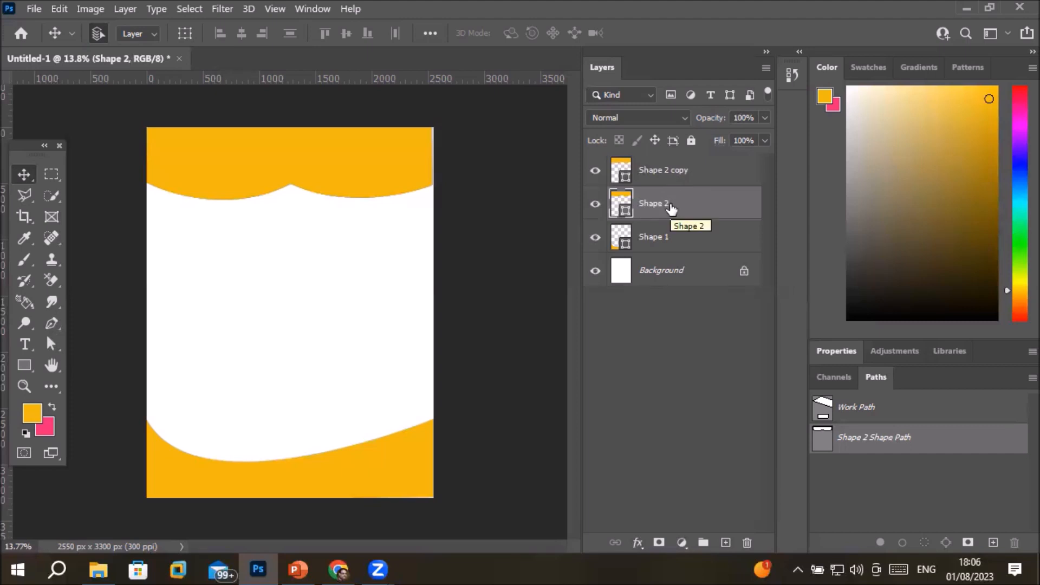
pyautogui.hotkey('ctrl', 't')
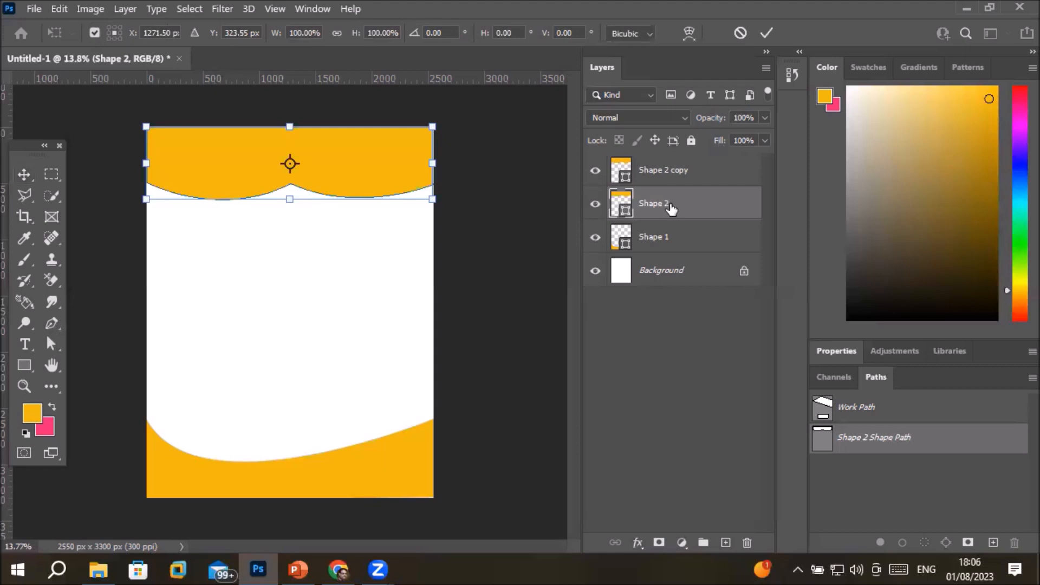
pyautogui.press('Down')
pyautogui.press('Down')
pyautogui.press('Down')
pyautogui.press('Down')
pyautogui.press('Down')
pyautogui.press('Down')
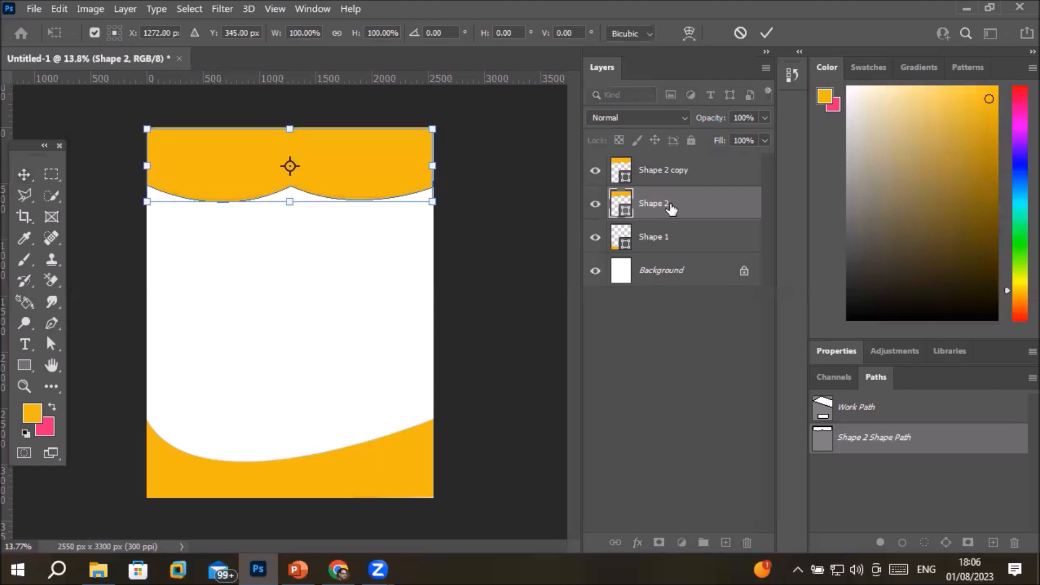
pyautogui.press('Down')
pyautogui.press('Down')
pyautogui.press('Down')
pyautogui.press('Down')
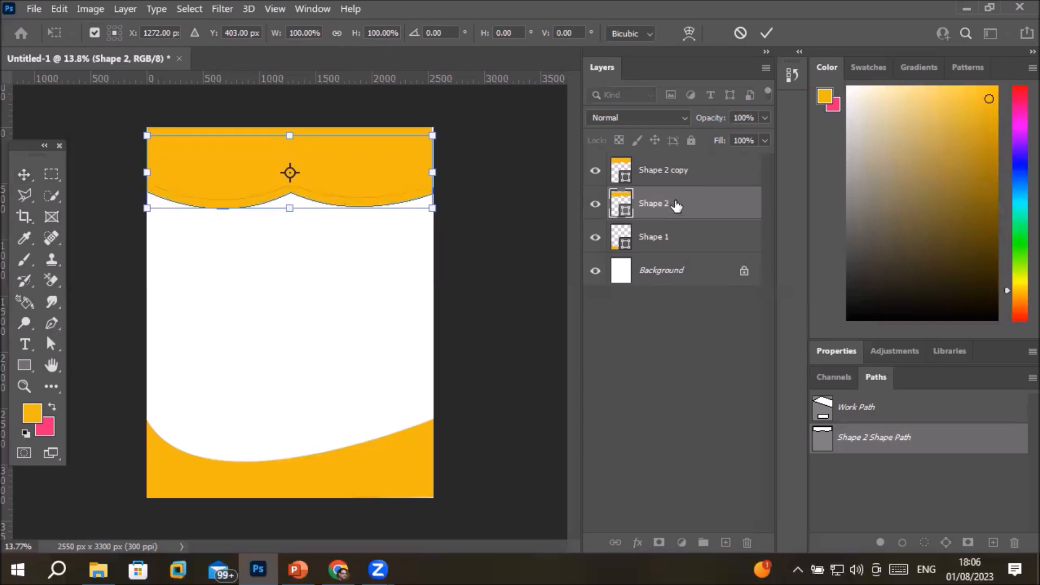
pyautogui.press('Return')
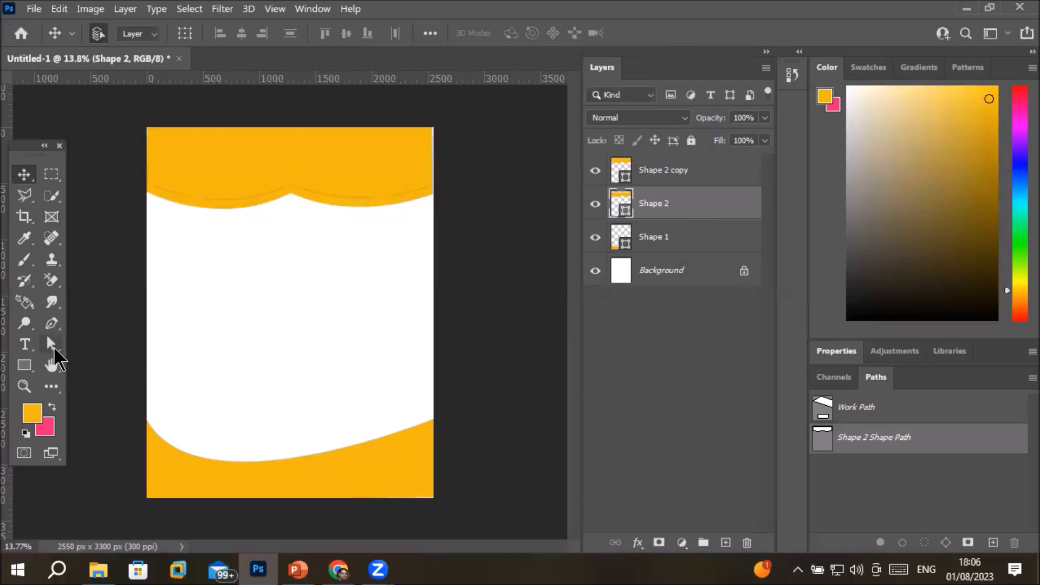
# Change the fill of the Shape 2 layer to black with the Path Selection tool and deselect its path
pyautogui.click(54, 349)
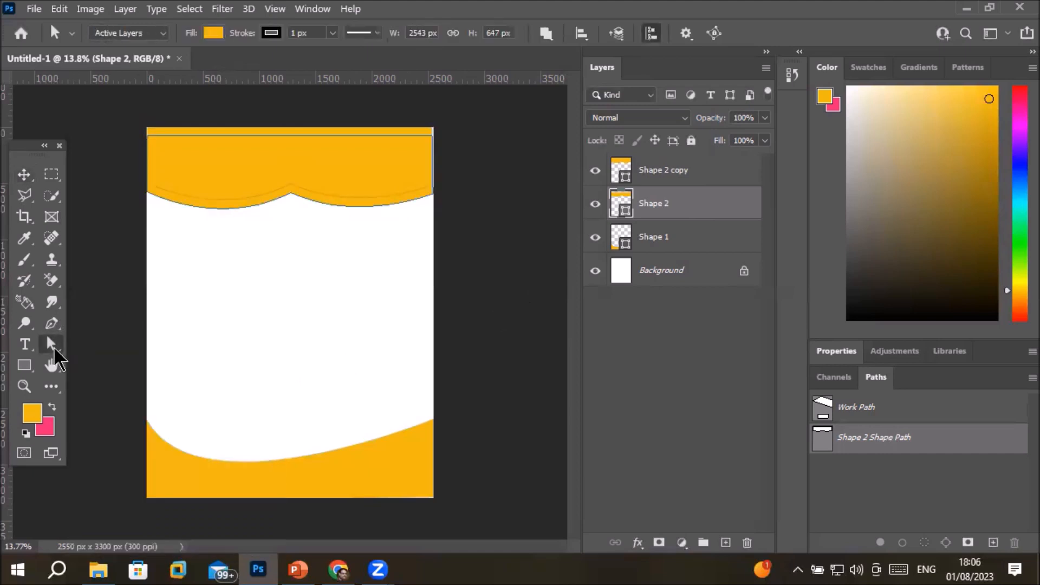
pyautogui.click(214, 33)
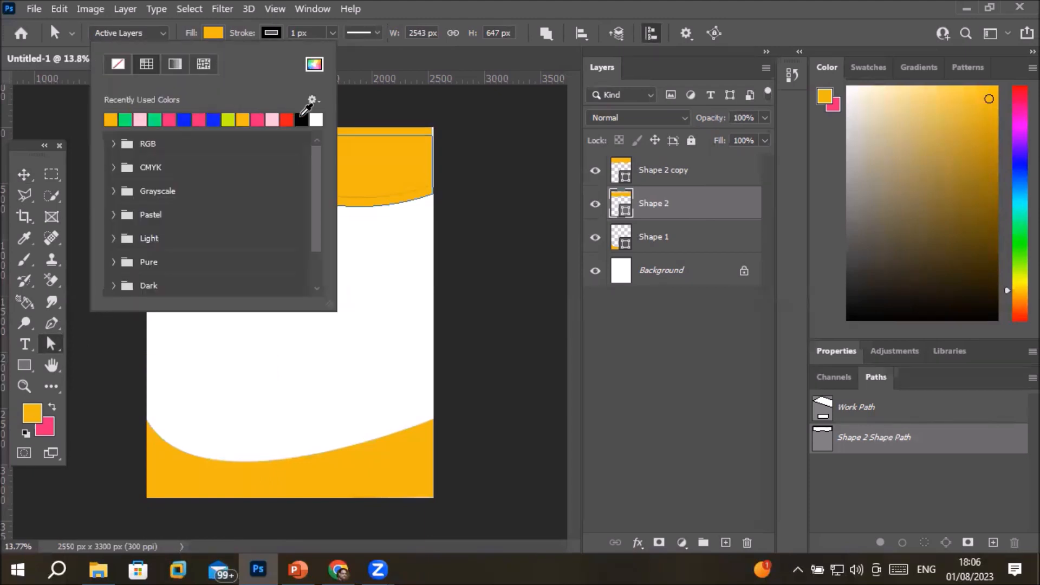
pyautogui.click(301, 119)
pyautogui.click(650, 215)
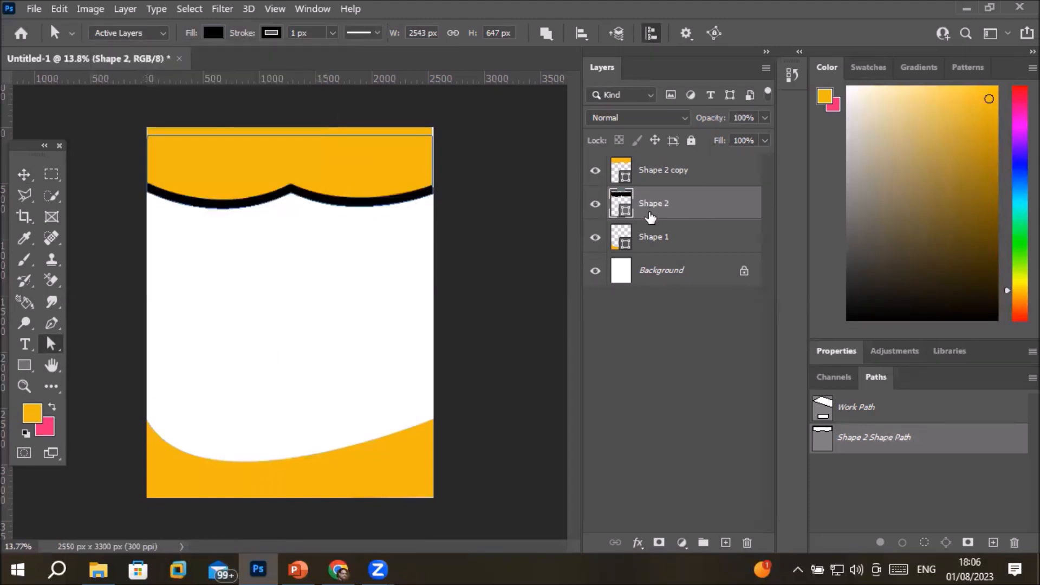
pyautogui.click(223, 309)
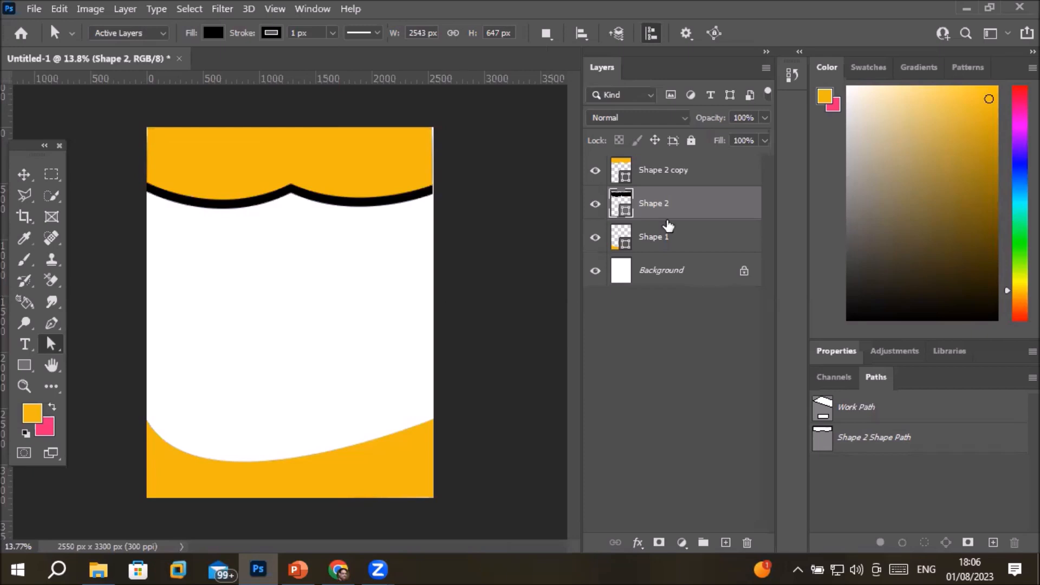
# Duplicate the Shape 2 copy layer and fill the duplicate with pink
pyautogui.click(649, 182)
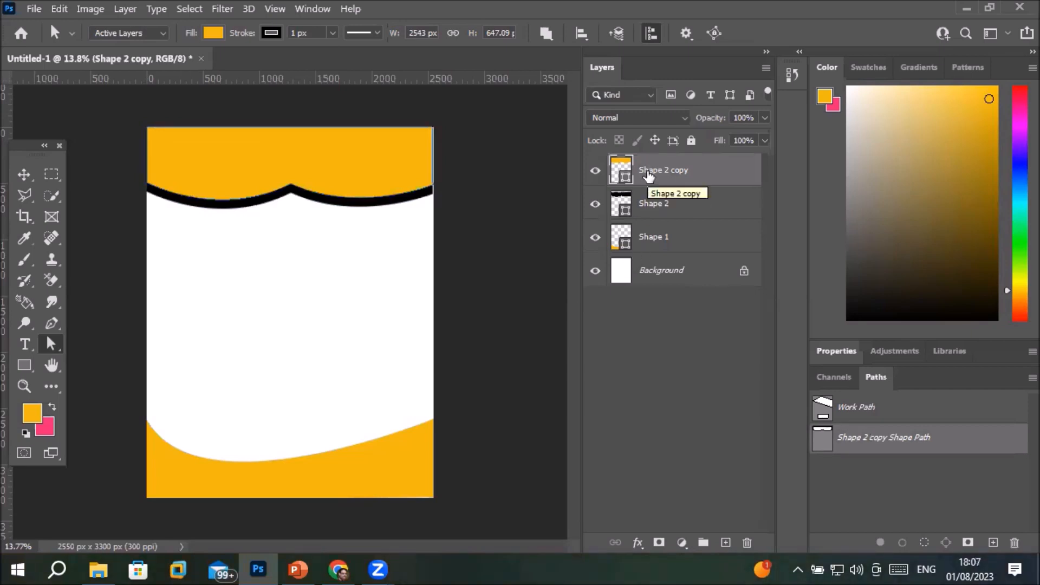
pyautogui.moveTo(649, 174); pyautogui.dragTo(726, 542)
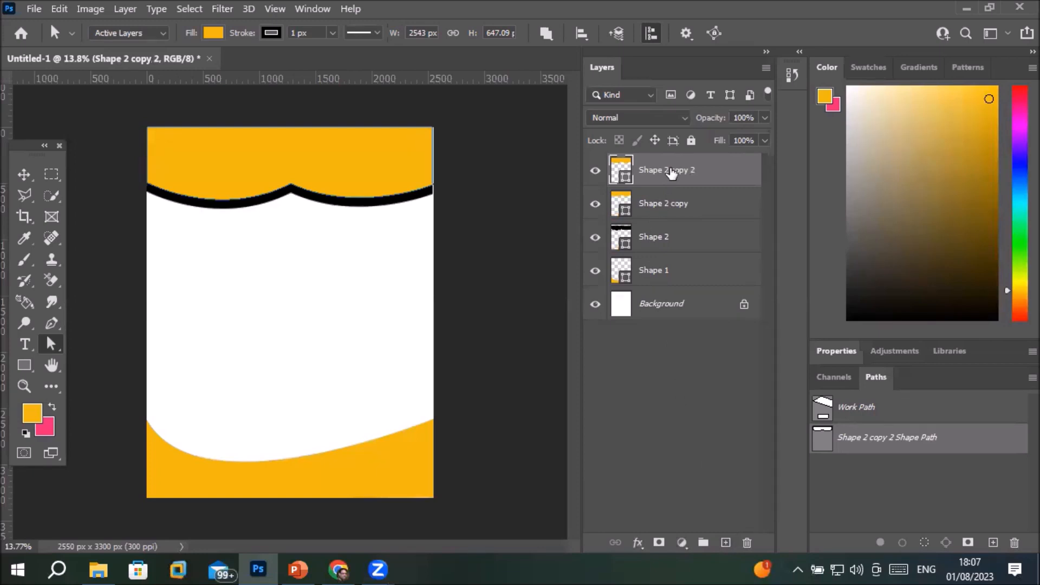
pyautogui.click(214, 34)
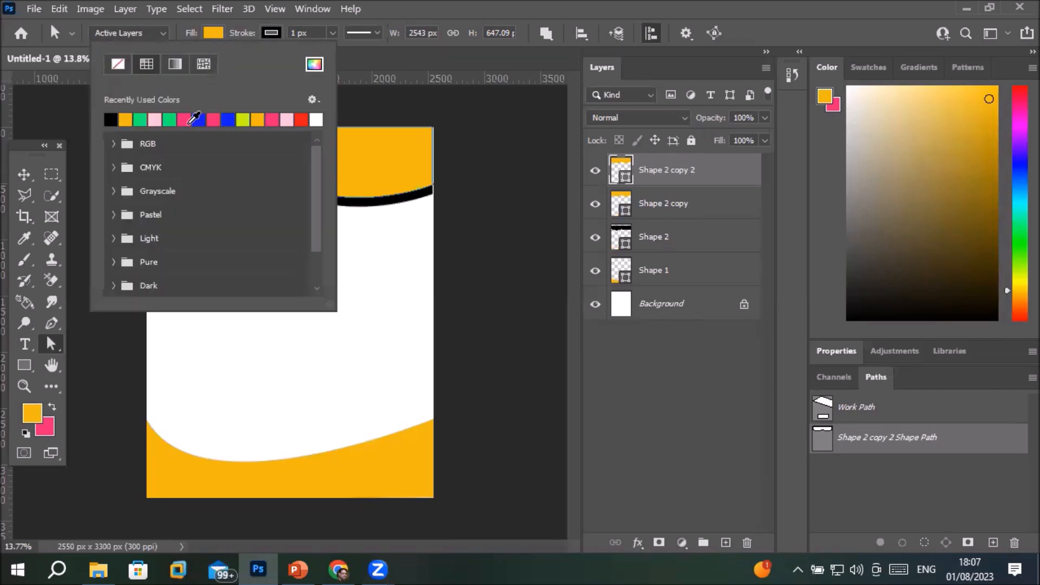
pyautogui.click(185, 118)
pyautogui.click(683, 165)
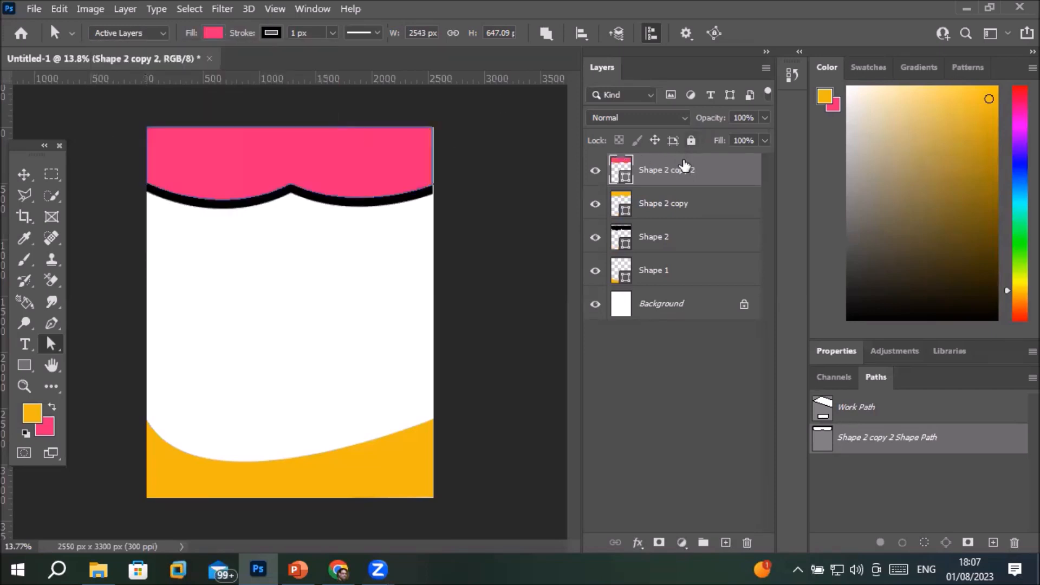
# Examine the stacked header shapes by toggling the visibility of Shape 2 and Shape 2 copy, leaving Shape 2 copy selected
pyautogui.click(665, 210)
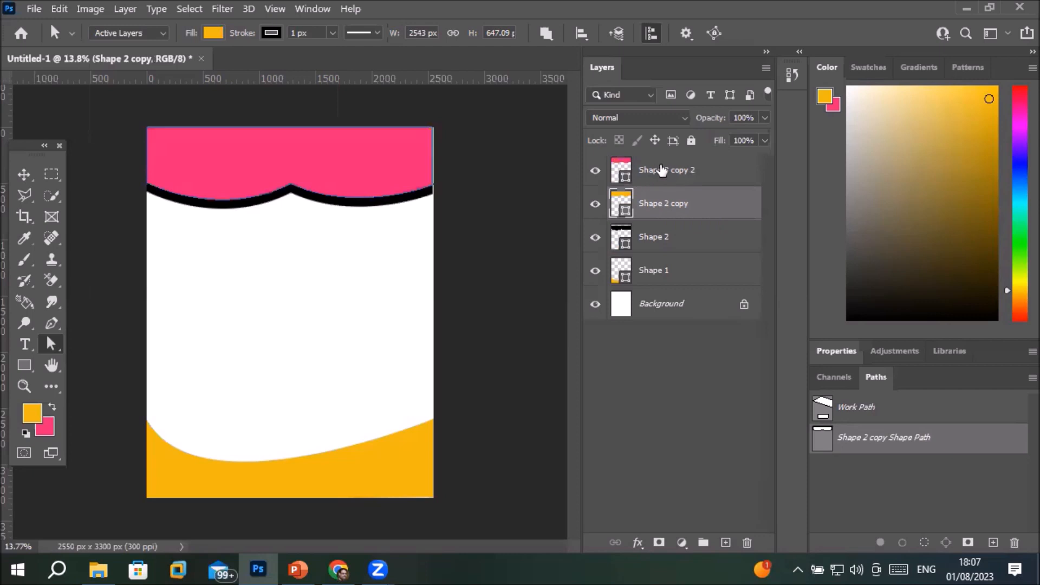
pyautogui.click(664, 174)
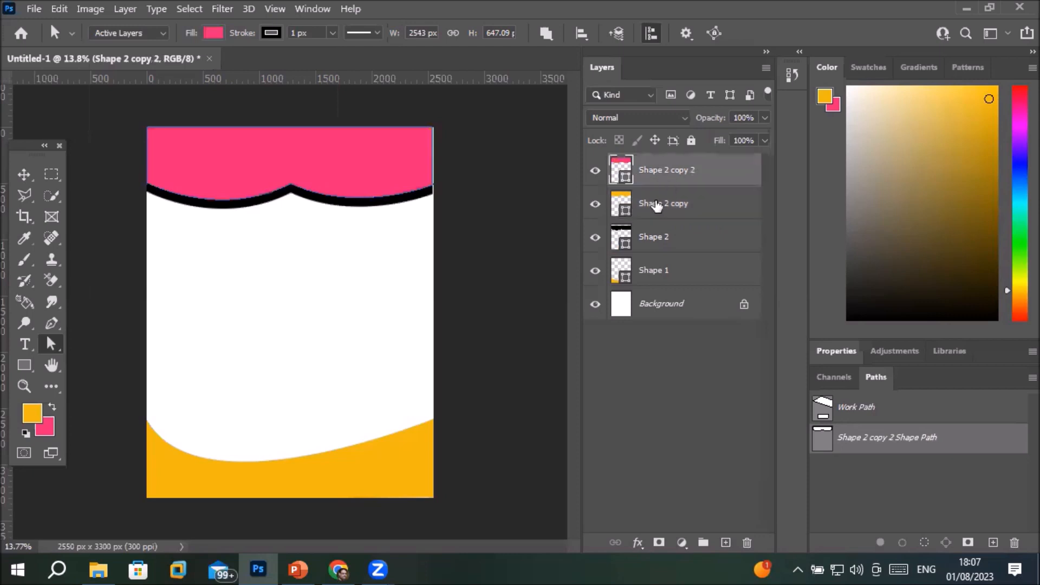
pyautogui.click(657, 204)
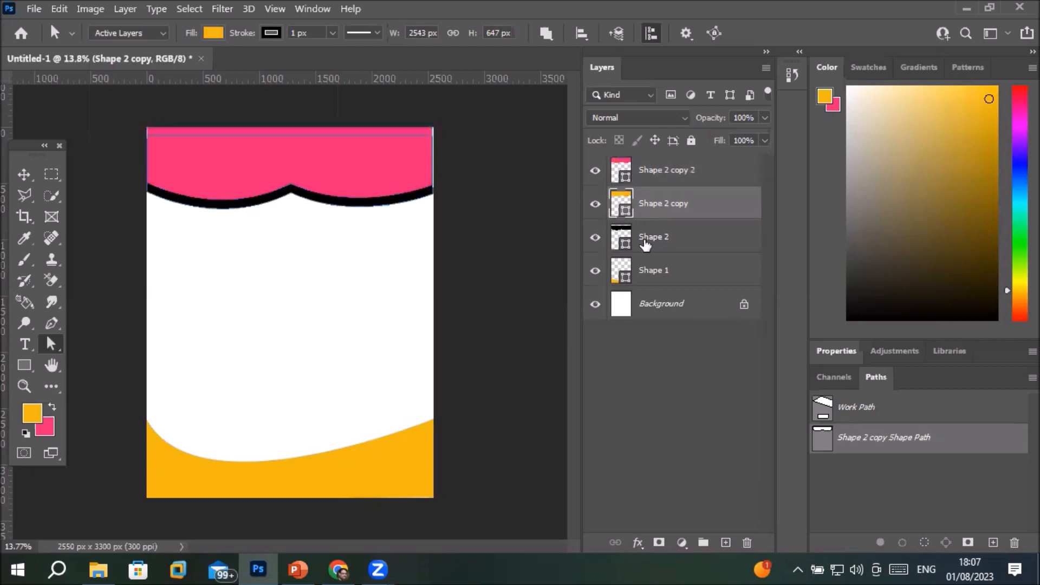
pyautogui.click(646, 241)
pyautogui.click(596, 238)
pyautogui.click(595, 238)
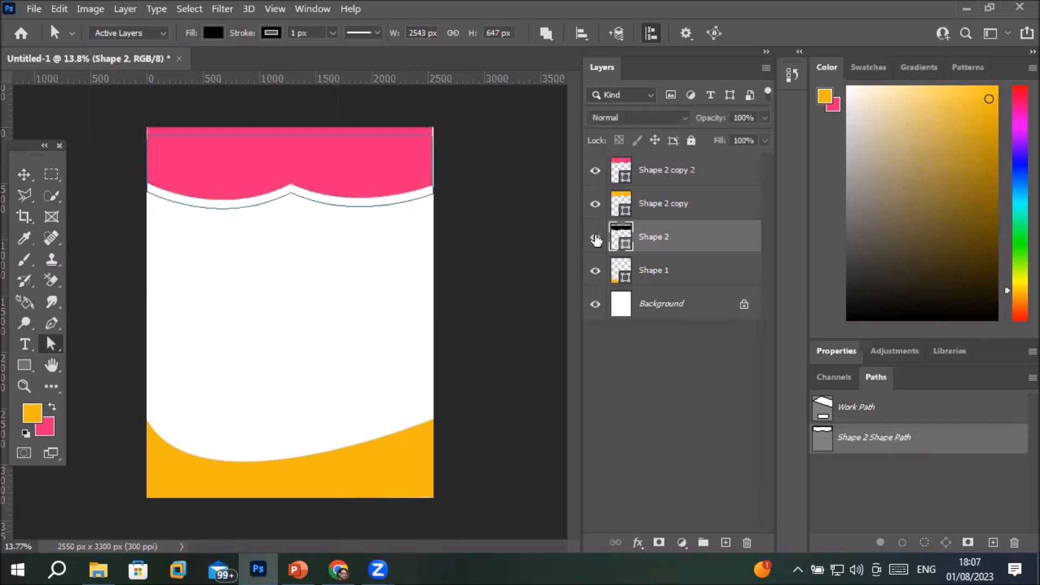
pyautogui.click(653, 205)
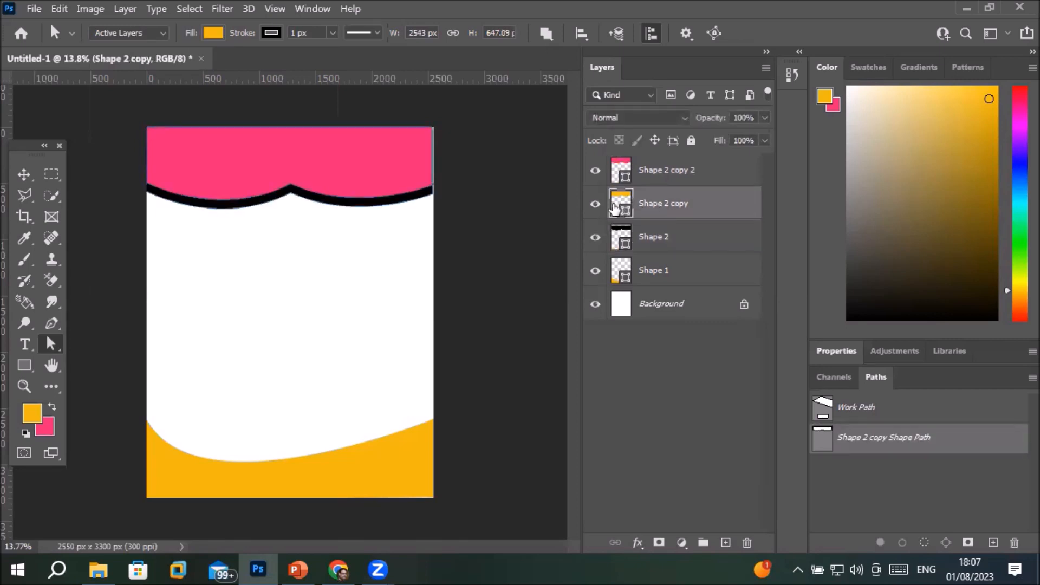
pyautogui.click(594, 205)
pyautogui.click(594, 205)
# Move Shape 2 copy down to a vertical position of 359.50 px, and activate the Pen tool with Shape 2 copy 2 selected
pyautogui.hotkey('ctrl', 't')
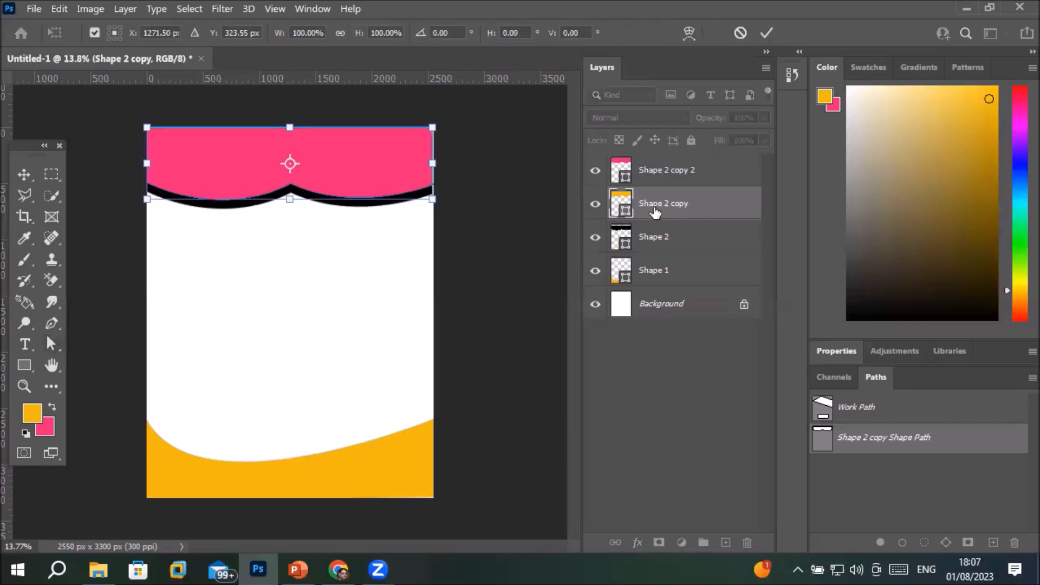
pyautogui.press('Down')
pyautogui.press('Down')
pyautogui.press('Down')
pyautogui.press('Down')
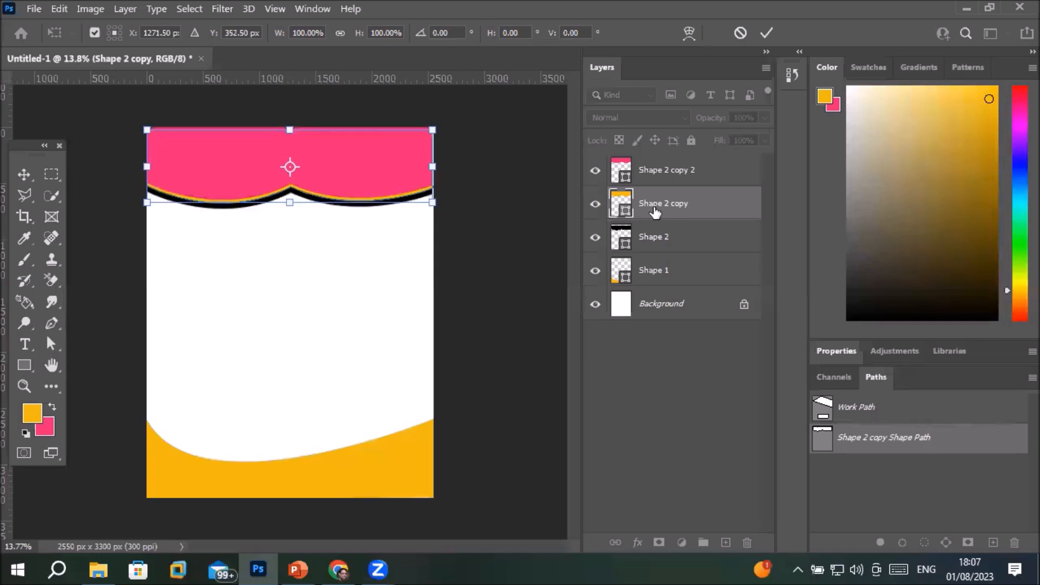
pyautogui.press('Down')
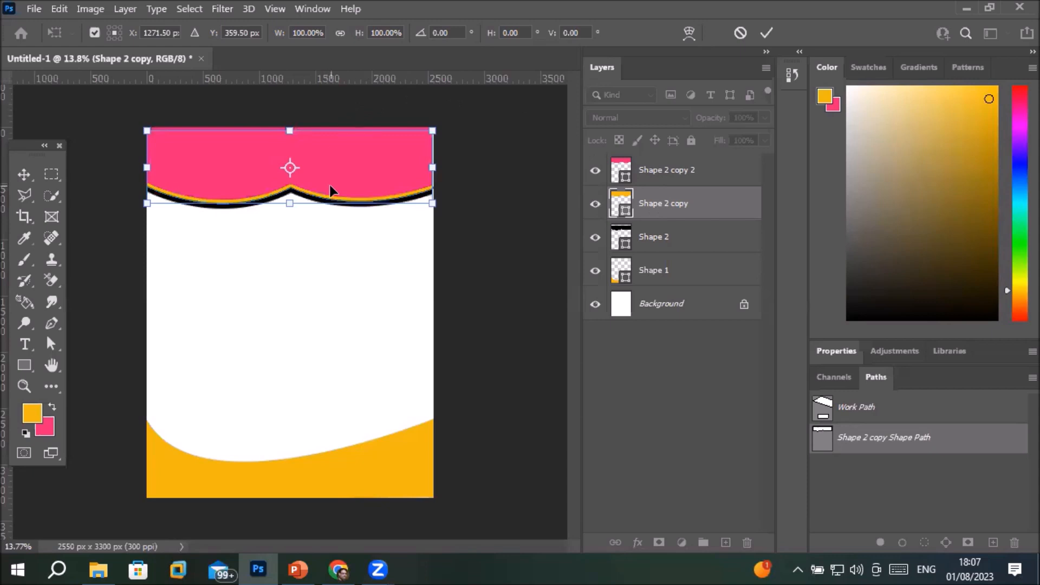
pyautogui.scroll(2, 329, 184)
pyautogui.scroll(2, 326, 124)
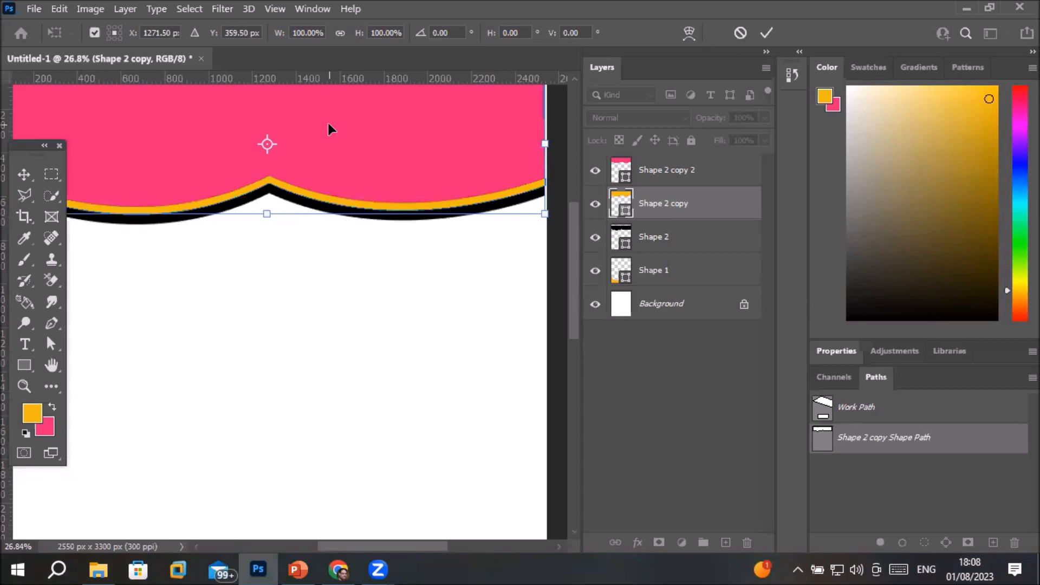
pyautogui.scroll(-3, 327, 122)
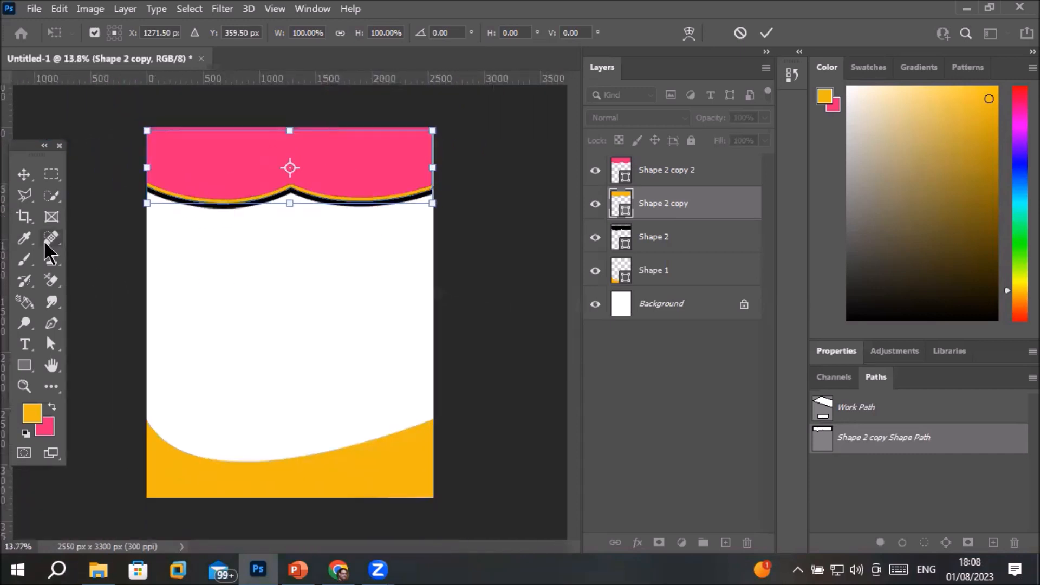
pyautogui.click(53, 323)
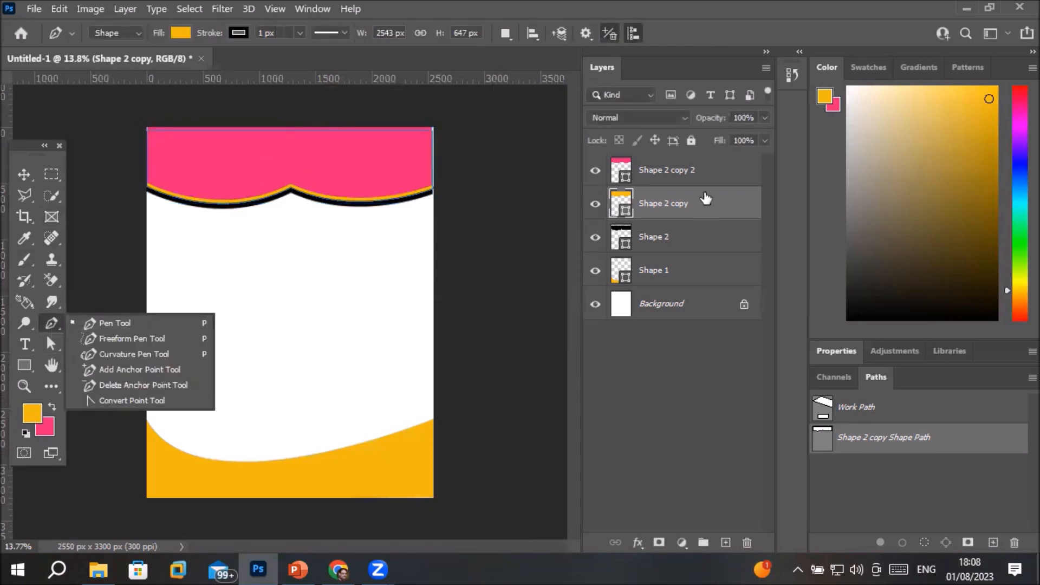
pyautogui.click(678, 172)
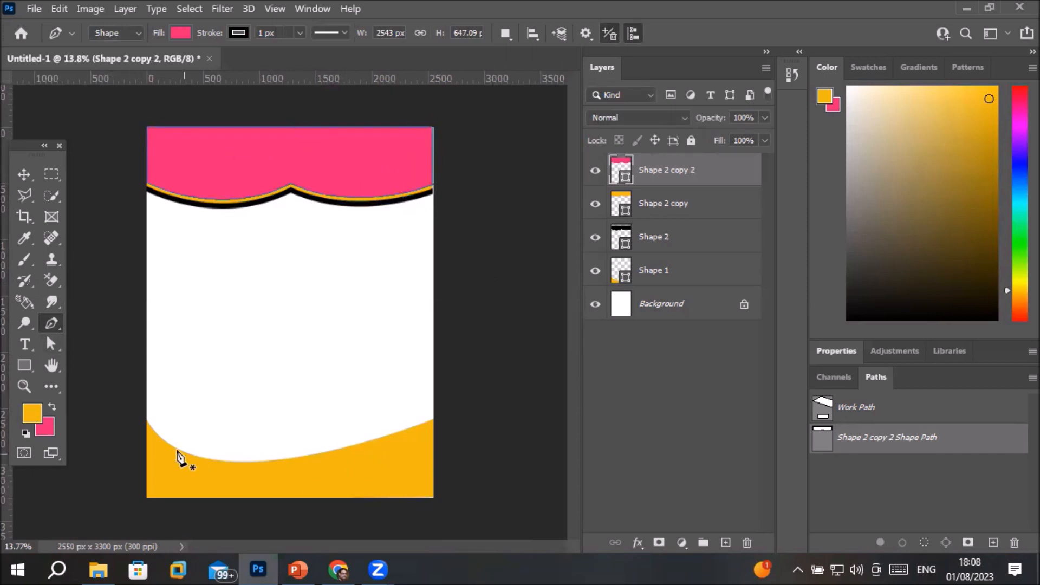
pyautogui.click(432, 212)
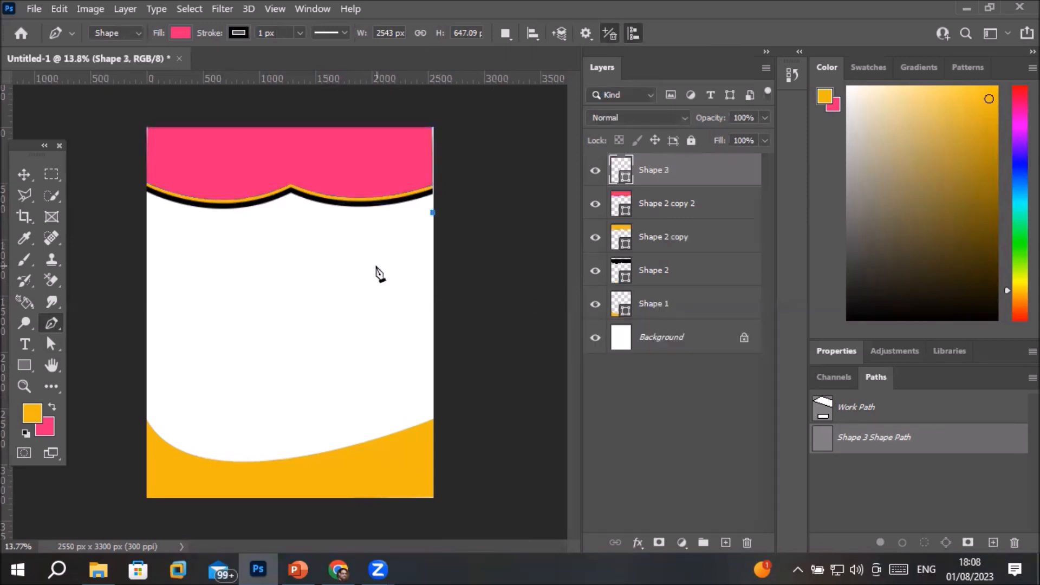
pyautogui.moveTo(301, 310); pyautogui.dragTo(334, 364)
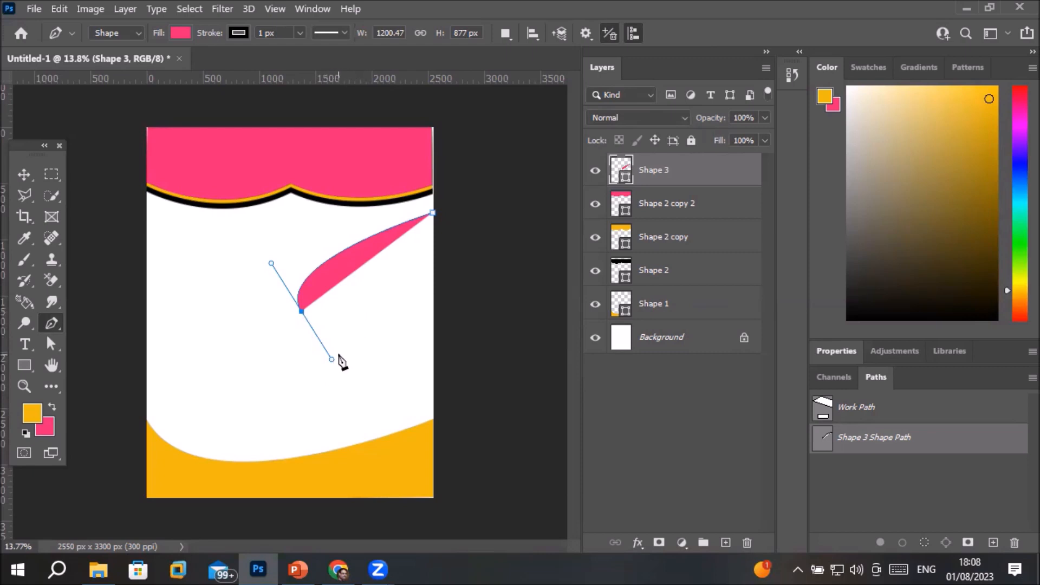
pyautogui.click(301, 311)
pyautogui.click(301, 312)
pyautogui.keyDown('alt'); pyautogui.click(303, 313); pyautogui.keyUp('alt')
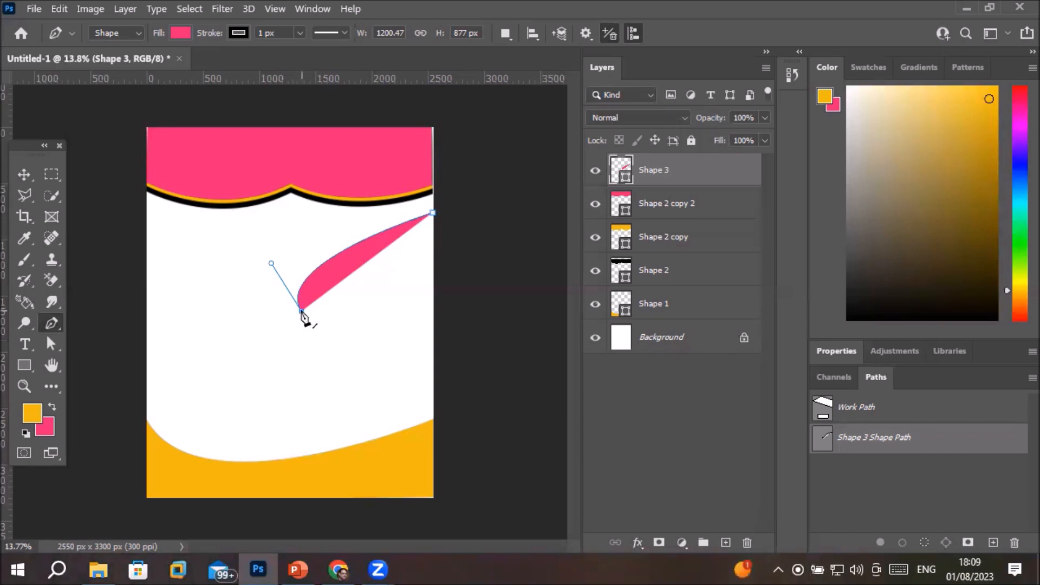
pyautogui.hotkey('ctrl', 'z')
pyautogui.keyDown('alt'); pyautogui.click(301, 311); pyautogui.keyUp('alt')
pyautogui.click(432, 214)
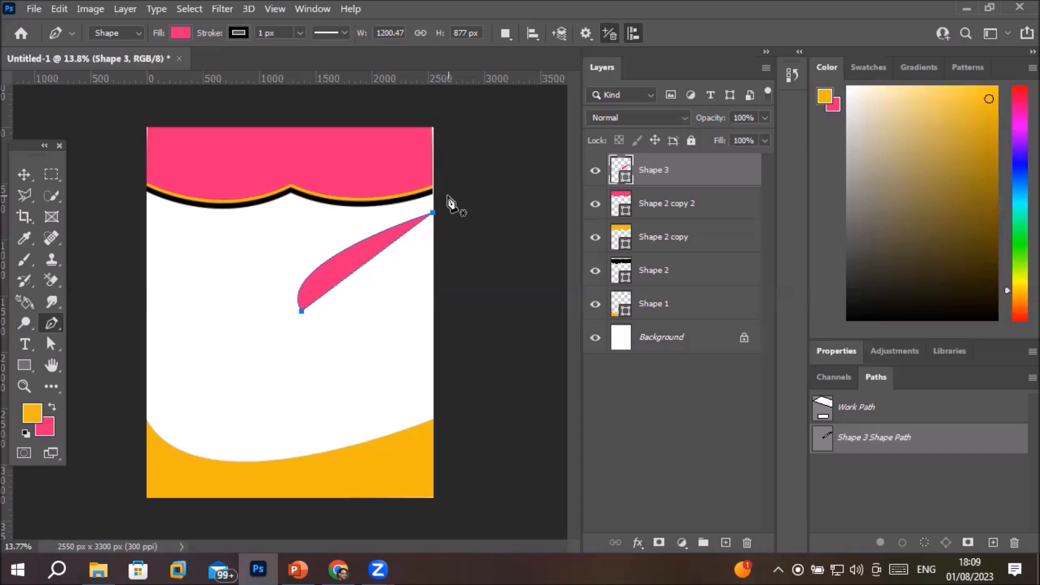
pyautogui.hotkey('ctrl', 'z')
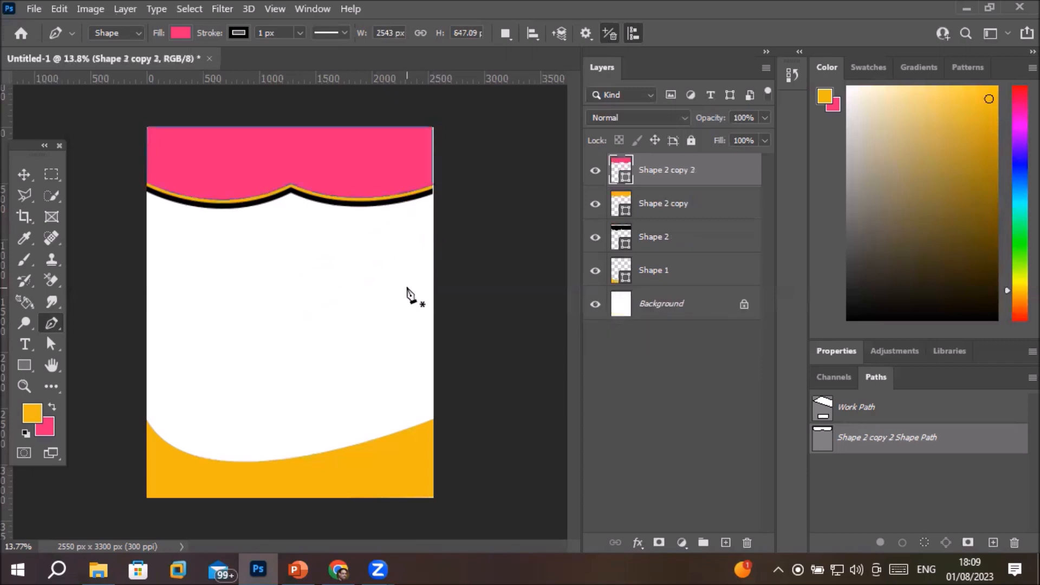
pyautogui.click(433, 237)
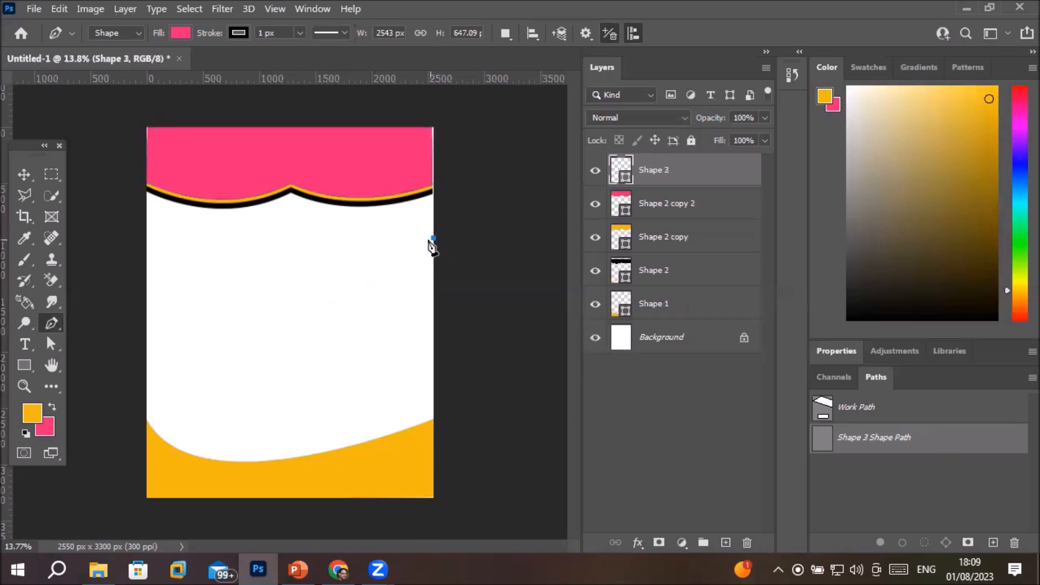
pyautogui.moveTo(306, 302); pyautogui.dragTo(332, 331)
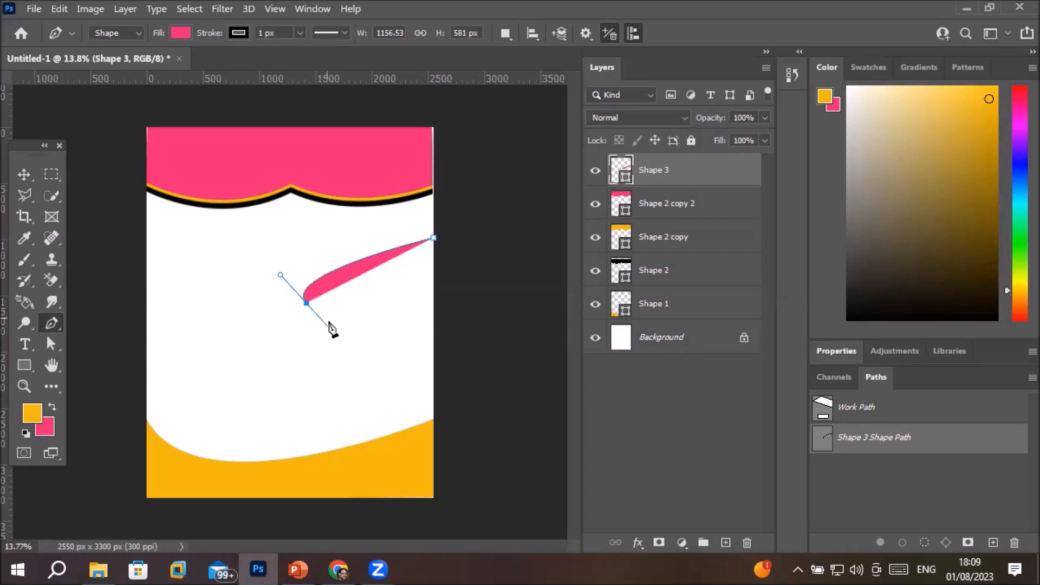
pyautogui.click(354, 336)
pyautogui.click(407, 313)
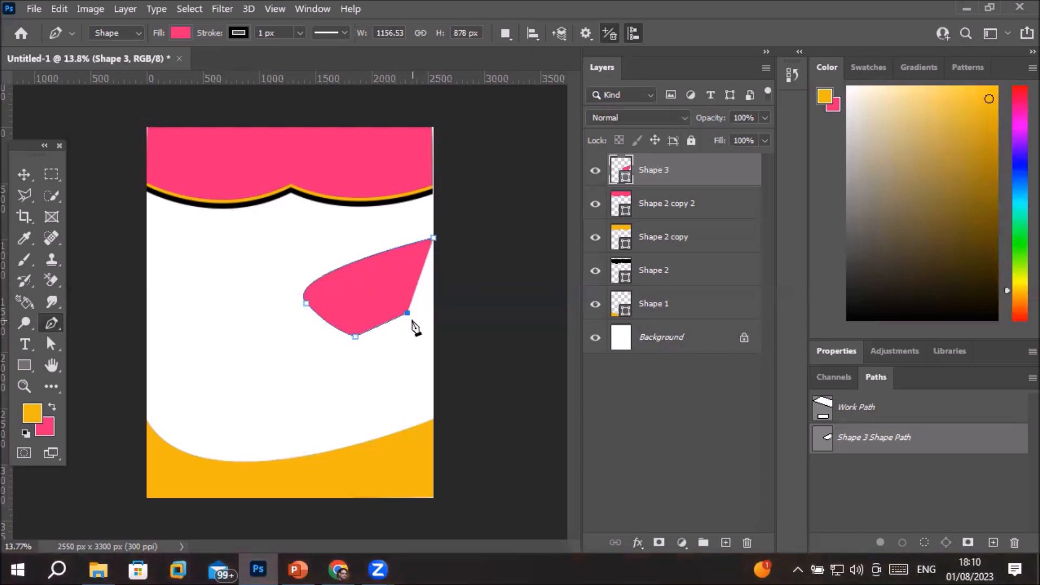
pyautogui.click(433, 239)
pyautogui.press('Delete')
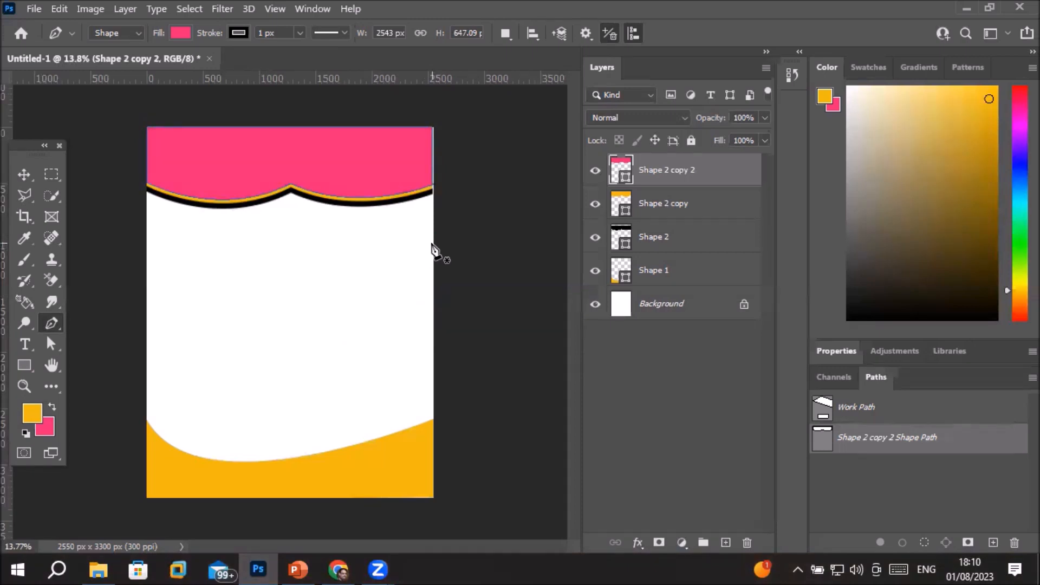
# Draw a closed pink shape about 1018 x 1610 px against the page's right edge, with a curved top and zigzag left side
pyautogui.click(432, 243)
pyautogui.moveTo(321, 295); pyautogui.dragTo(346, 333)
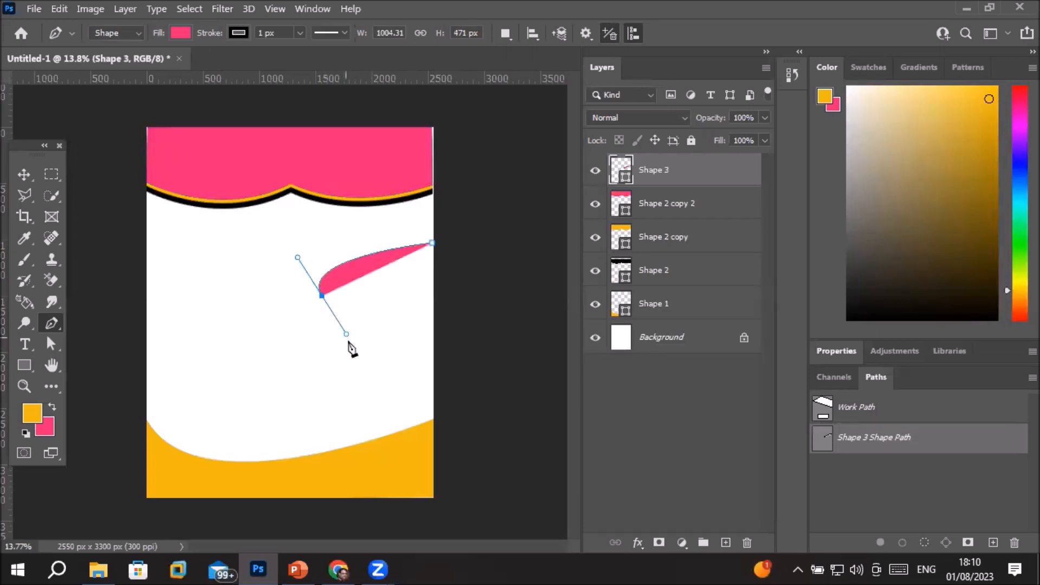
pyautogui.click(321, 295)
pyautogui.click(396, 348)
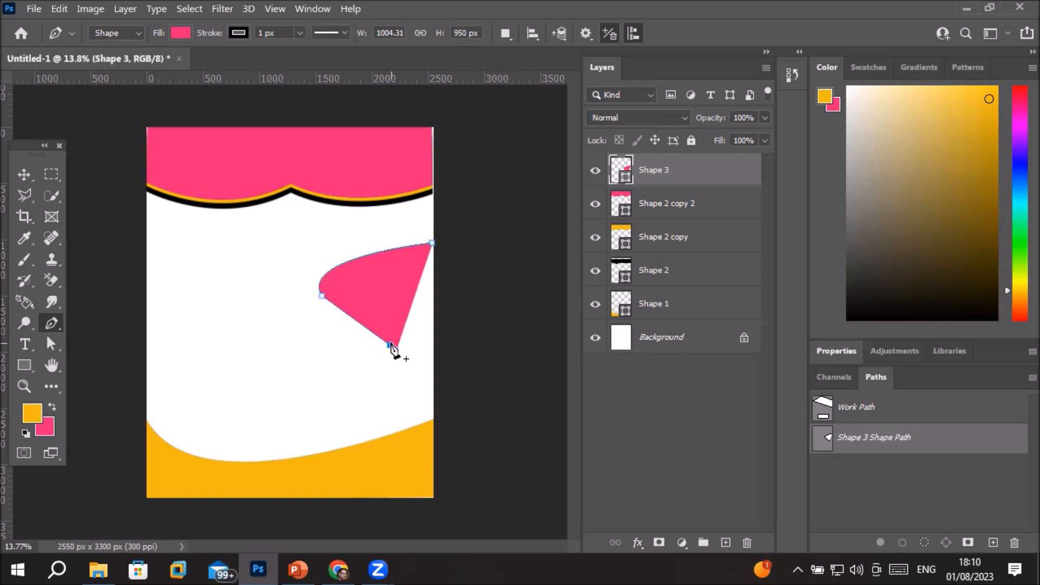
pyautogui.click(390, 345)
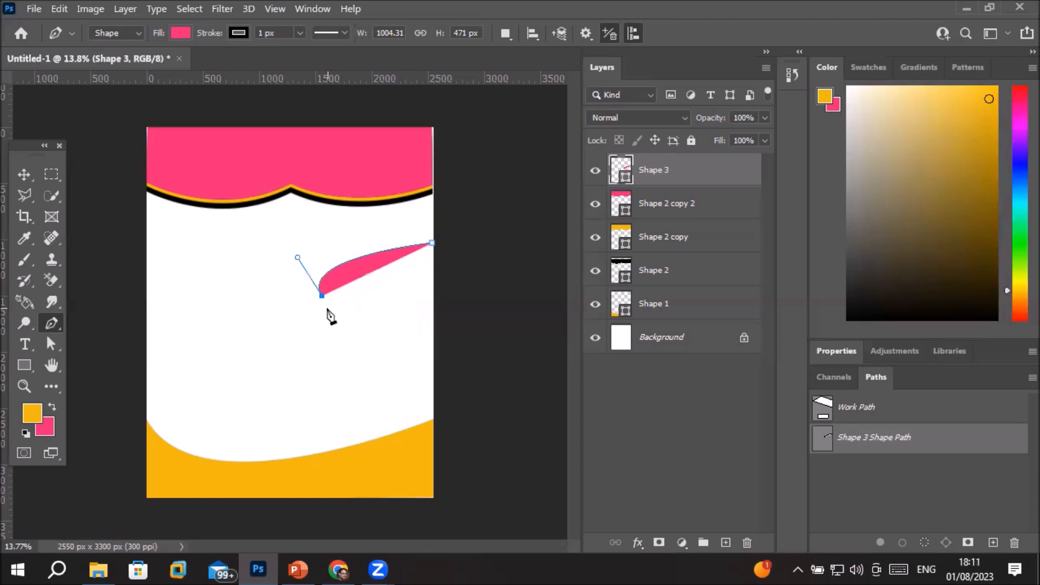
pyautogui.click(347, 326)
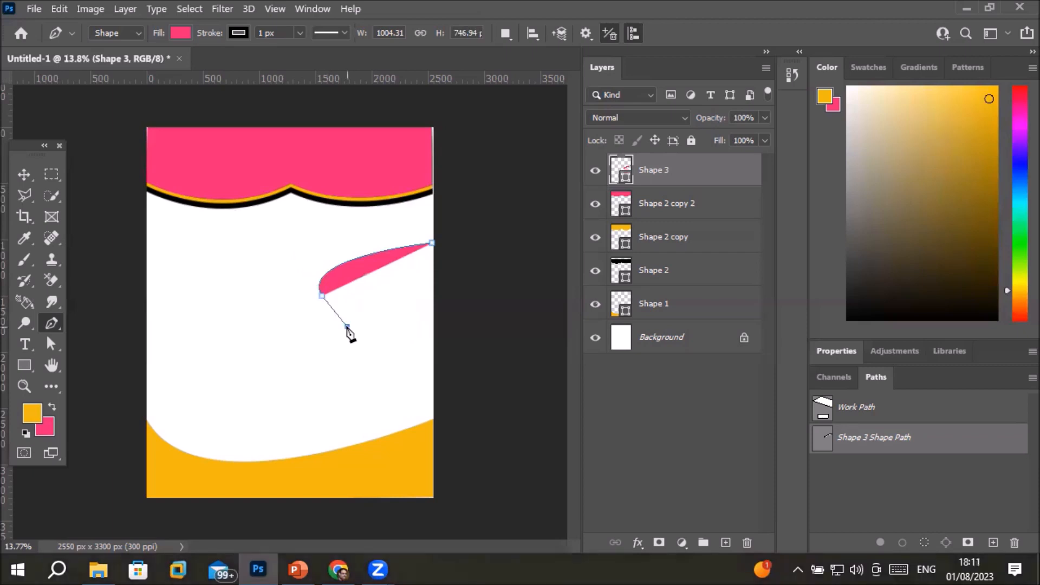
pyautogui.click(321, 360)
pyautogui.click(373, 371)
pyautogui.click(327, 423)
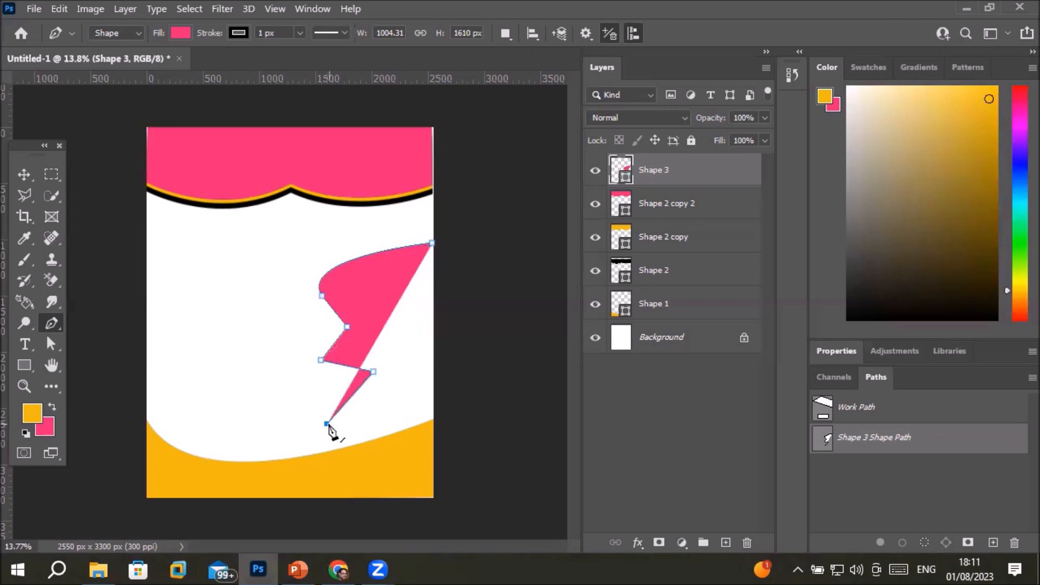
pyautogui.click(433, 412)
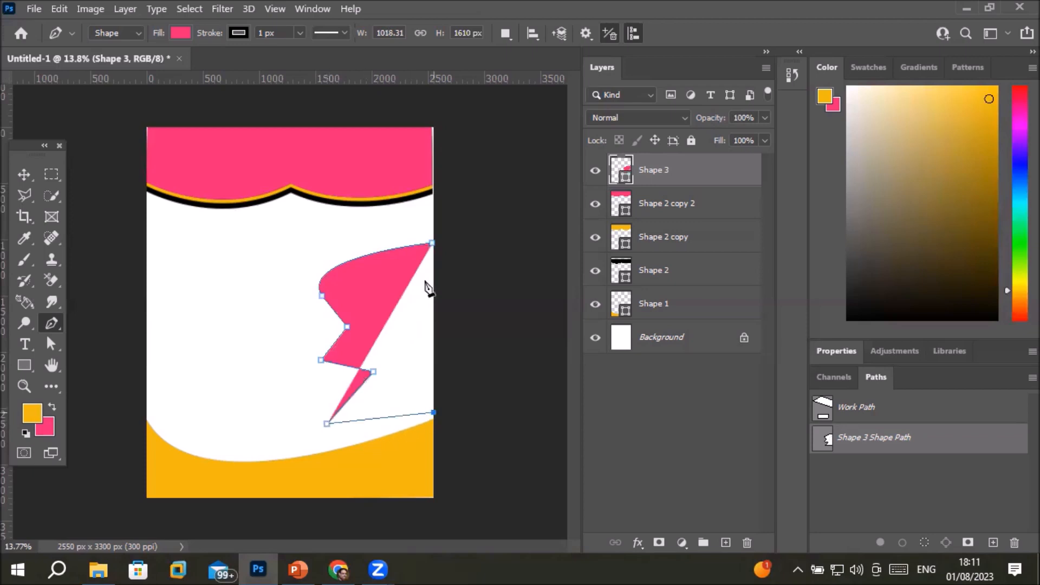
pyautogui.click(431, 244)
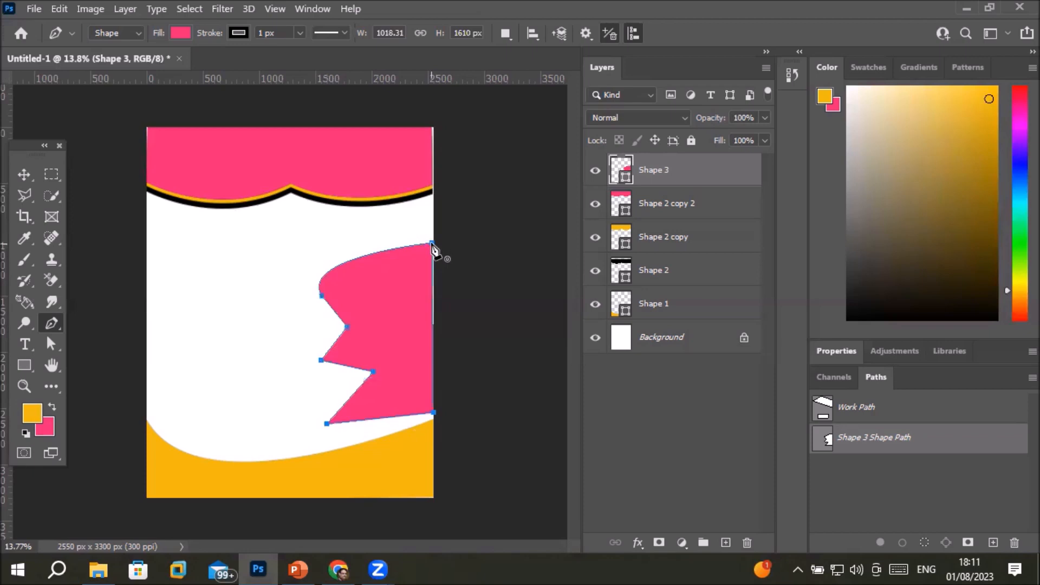
# Move the lower inner zigzag anchor of Shape 3 leftward with the Direct Selection tool to make the notch shallower
pyautogui.click(23, 175)
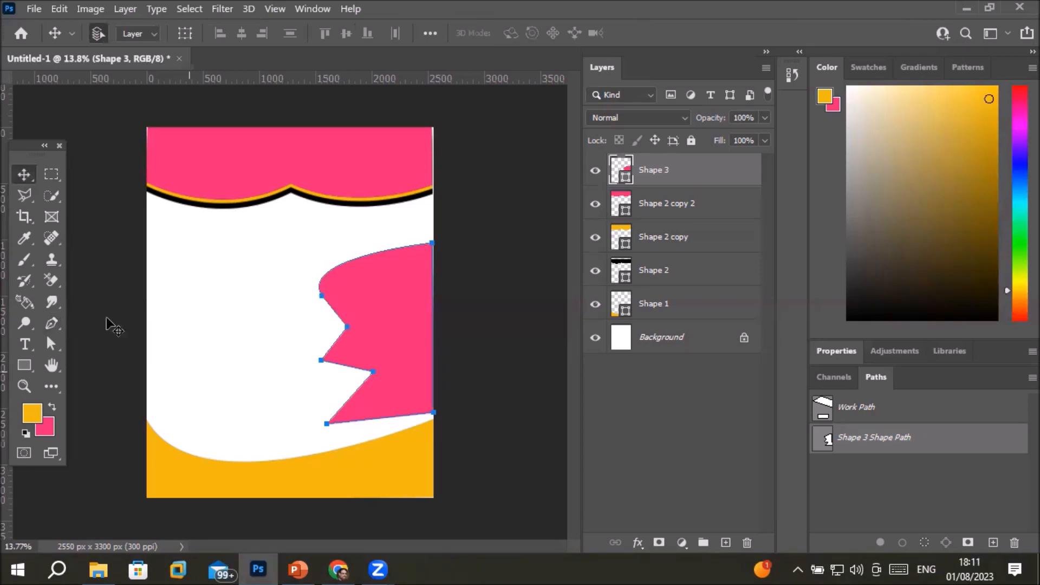
pyautogui.click(50, 345)
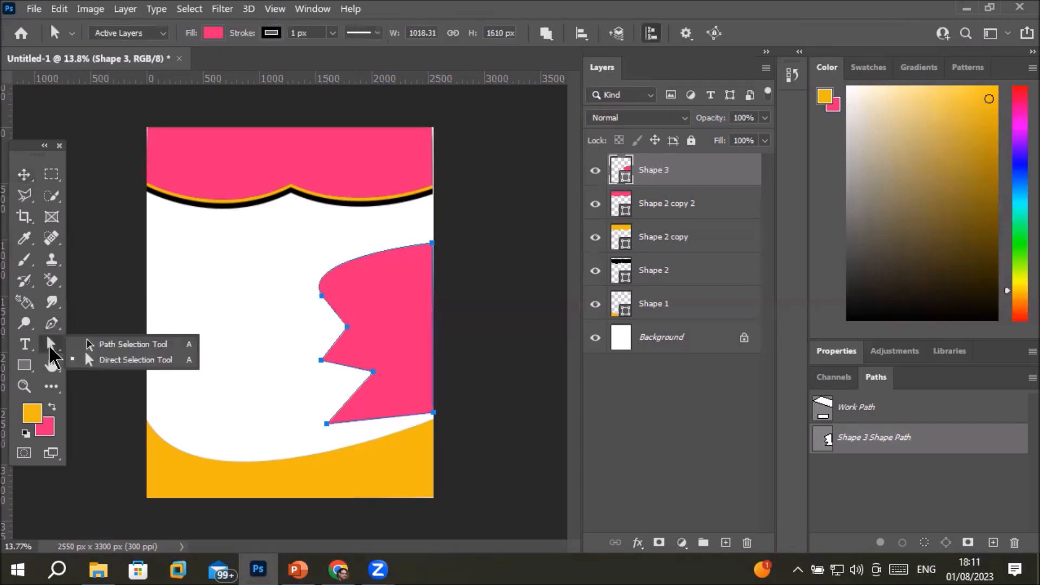
pyautogui.click(120, 360)
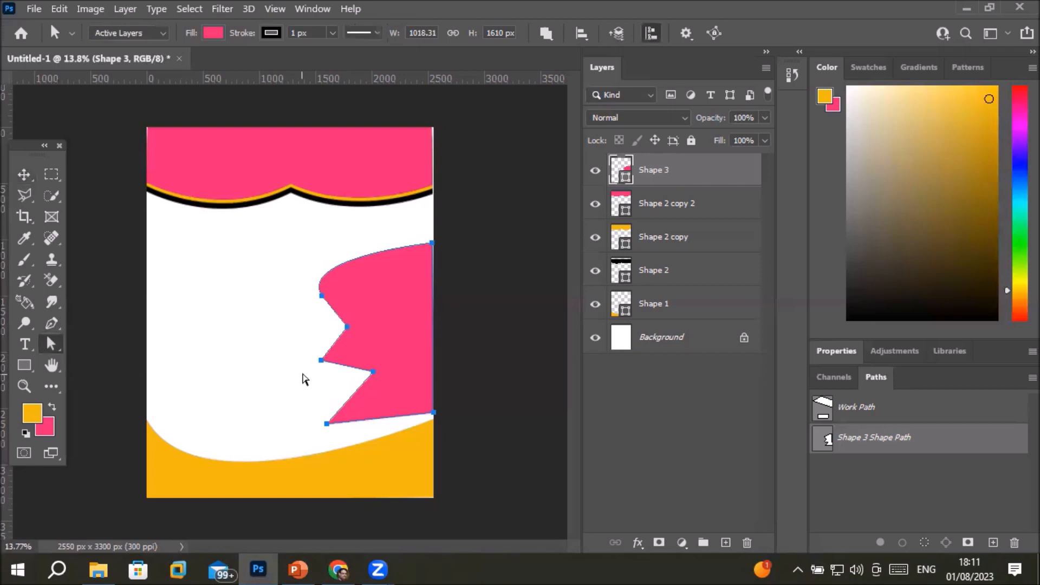
pyautogui.click(328, 423)
pyautogui.moveTo(373, 372); pyautogui.dragTo(350, 376)
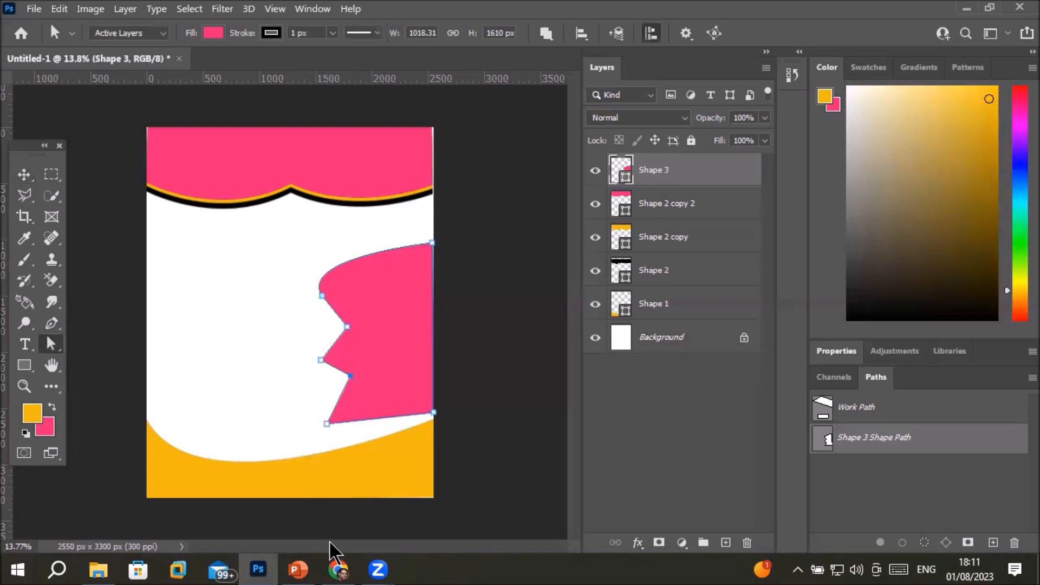
# Move the upper-right anchor of Shape 3 outward to meet the right edge of the page
pyautogui.scroll(3, 448, 225)
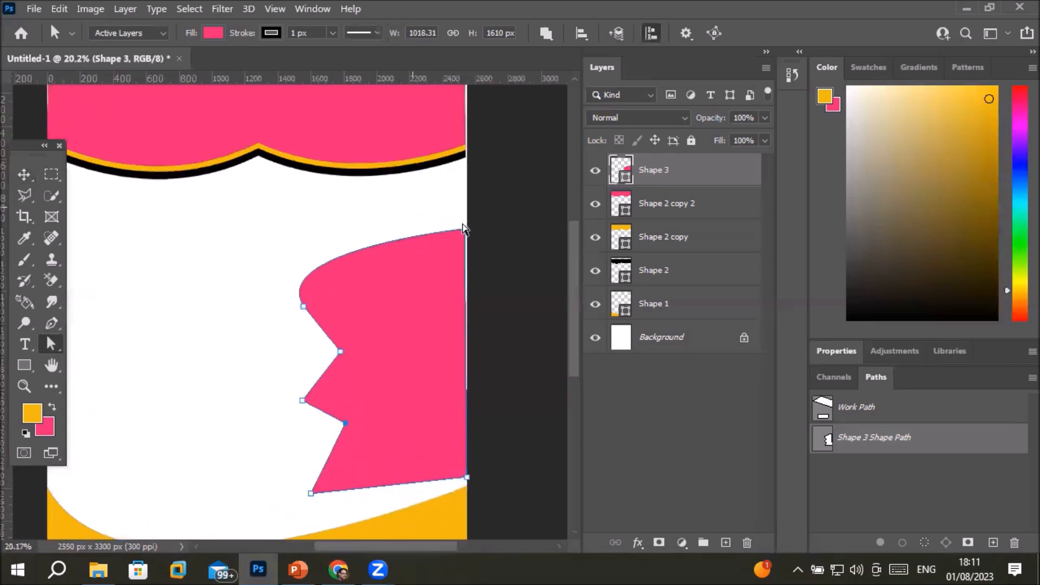
pyautogui.scroll(5, 463, 228)
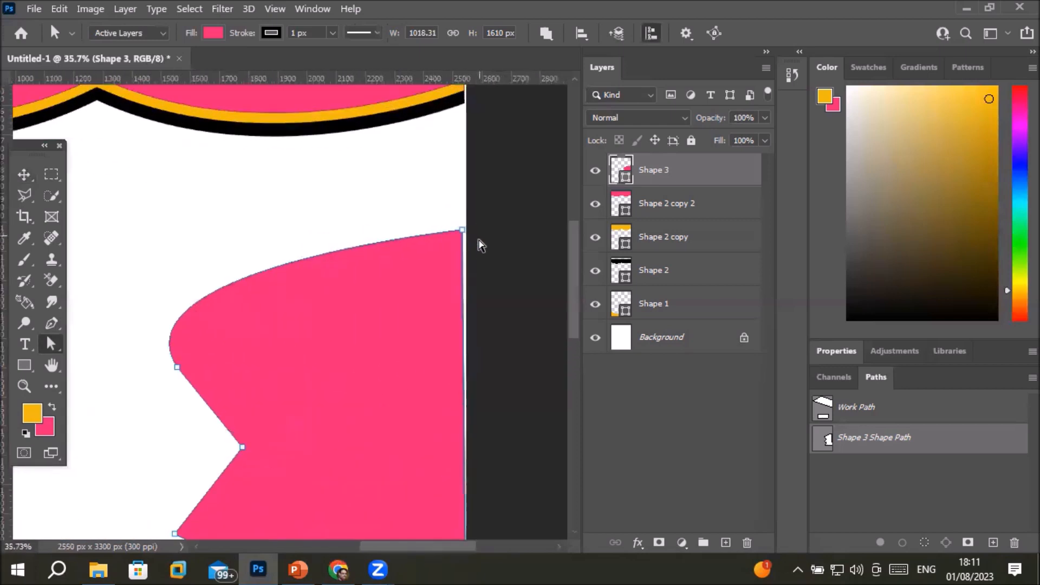
pyautogui.click(462, 230)
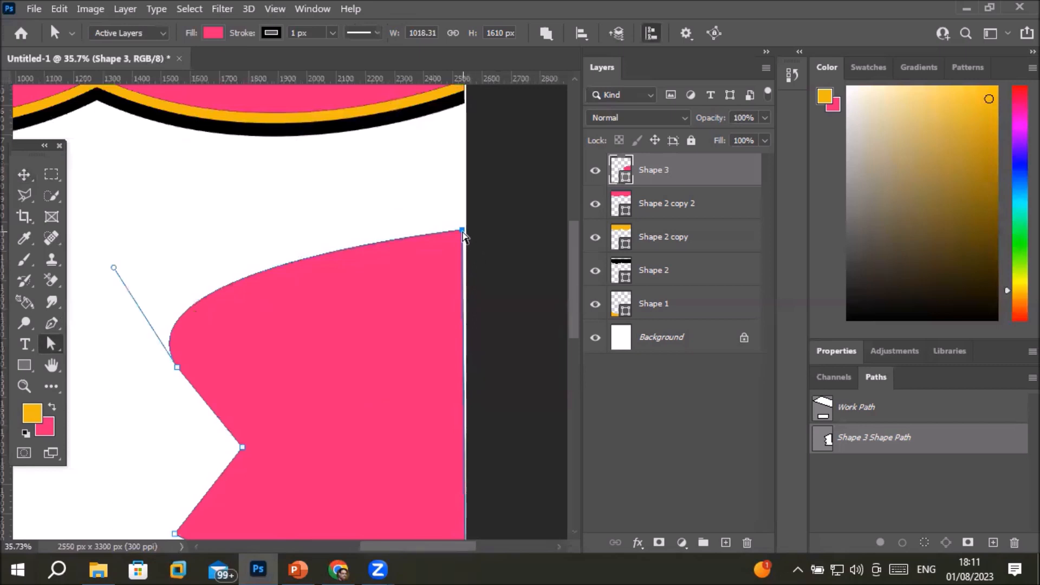
pyautogui.moveTo(462, 232); pyautogui.dragTo(466, 230)
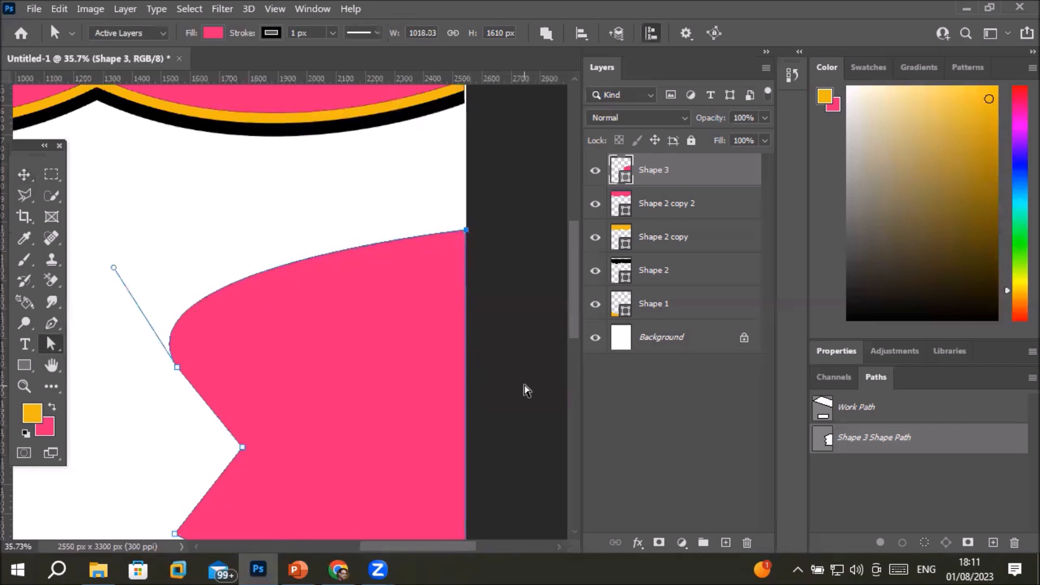
pyautogui.scroll(-4, 499, 395)
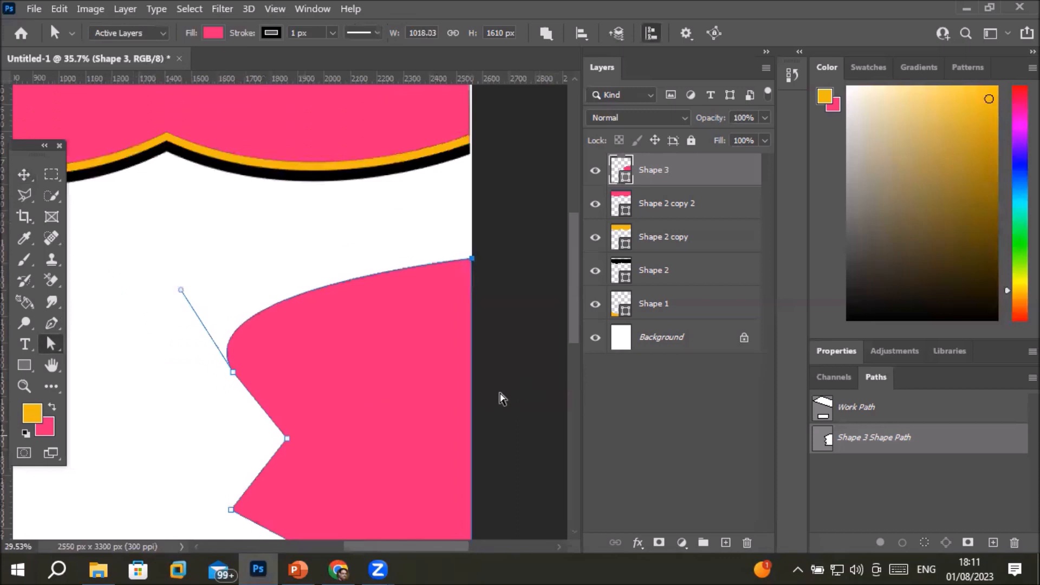
pyautogui.scroll(-1, 482, 439)
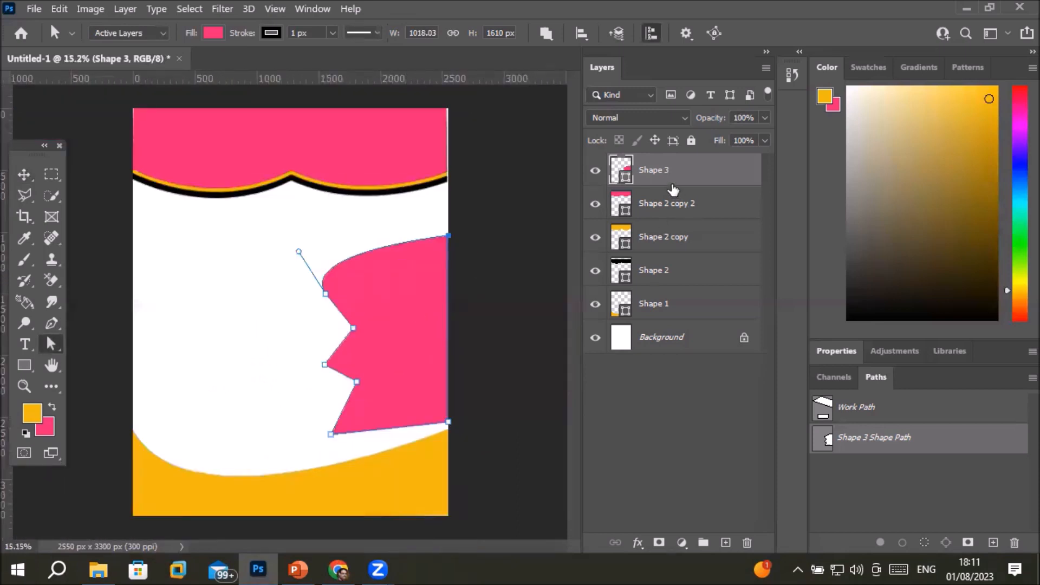
# Duplicate the Shape 3 layer and move the original Shape 3 left to a horizontal position of 1988 px
pyautogui.moveTo(656, 171); pyautogui.dragTo(726, 542)
pyautogui.click(664, 206)
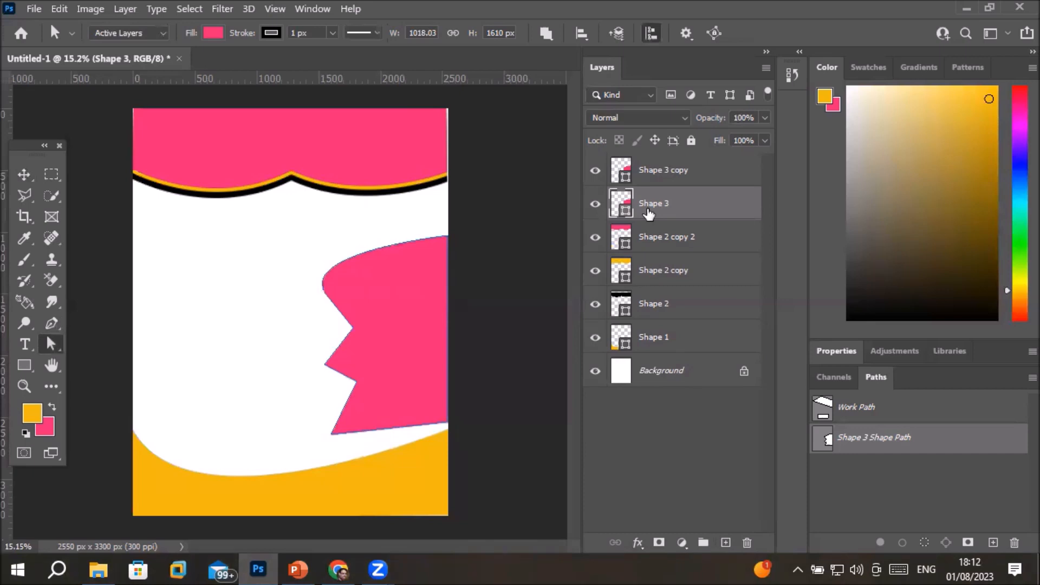
pyautogui.hotkey('ctrl', 't')
pyautogui.hotkey('shift', 'Left')
pyautogui.hotkey('shift', 'Left')
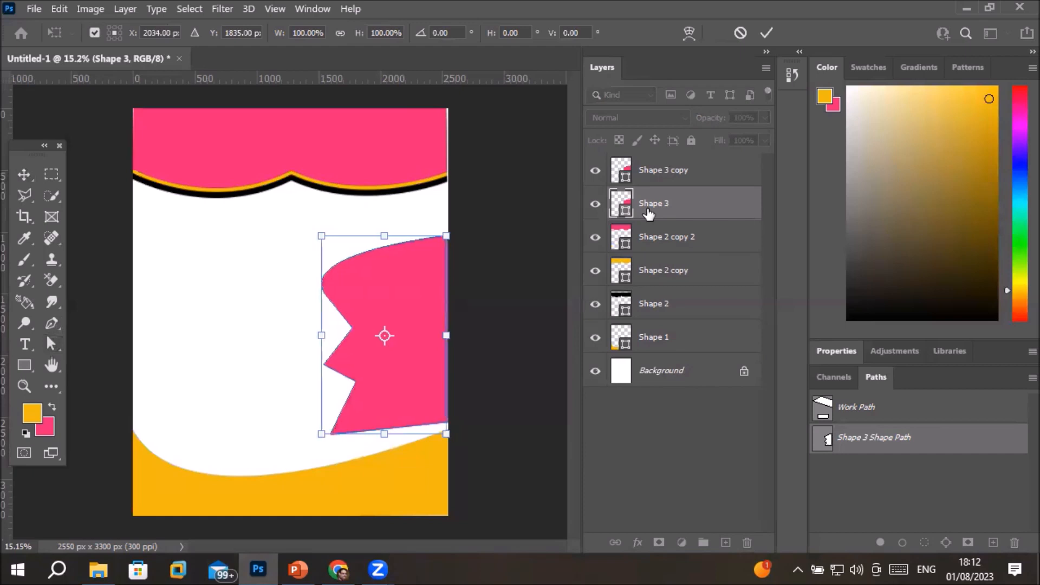
pyautogui.hotkey('shift', 'Left')
pyautogui.hotkey('shift', 'Left')
pyautogui.hotkey('shift', 'Left')
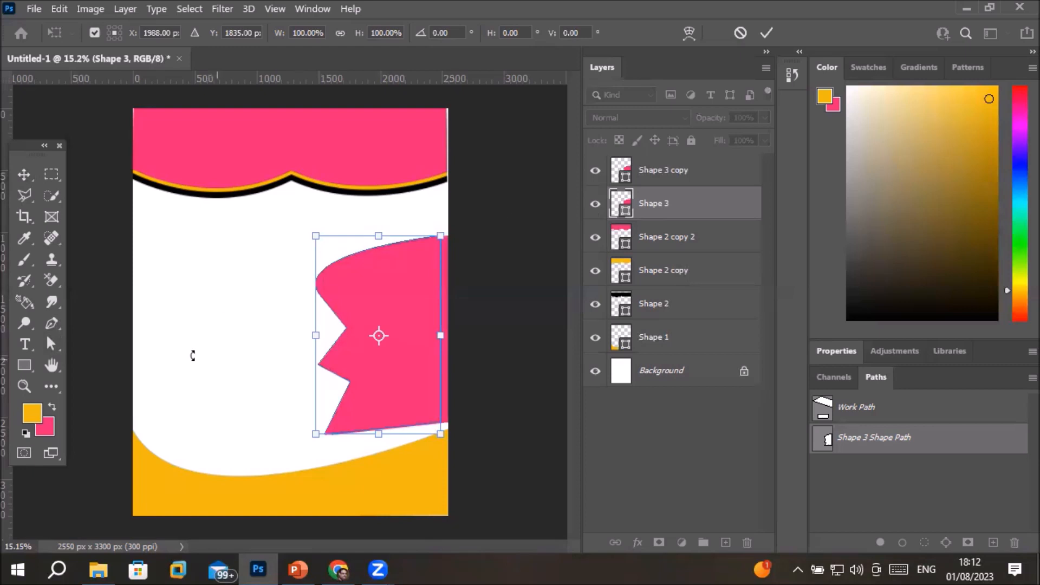
pyautogui.click(55, 349)
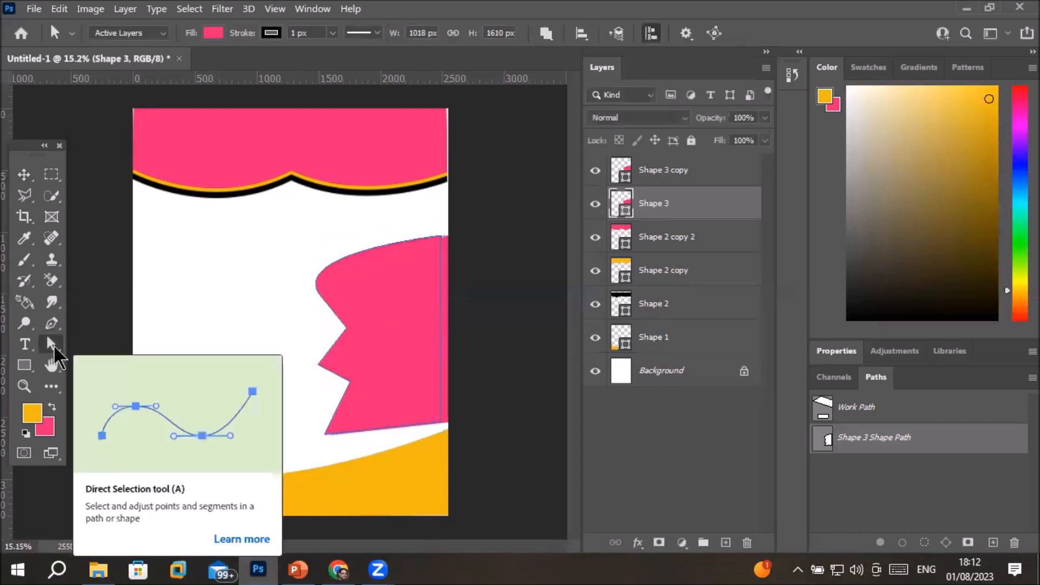
# Change the fill of the Shape 3 layer to black and deselect all layers
pyautogui.click(213, 33)
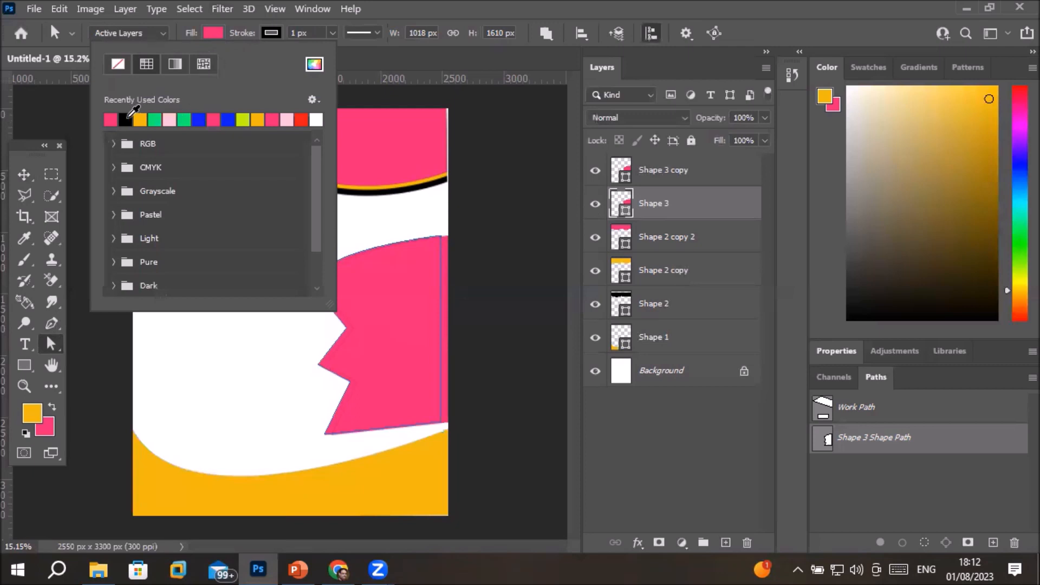
pyautogui.click(125, 119)
pyautogui.click(653, 204)
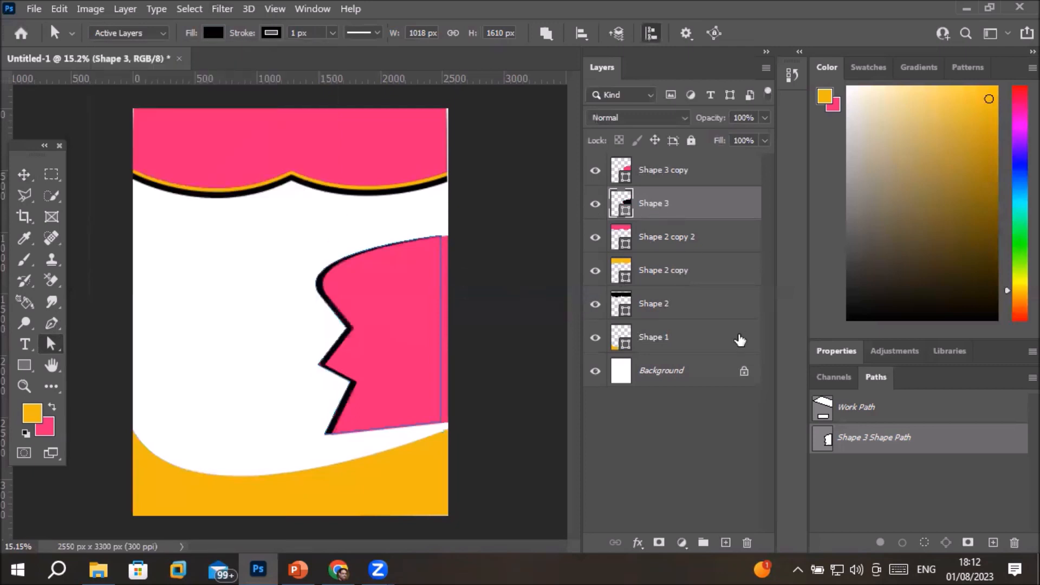
pyautogui.click(24, 174)
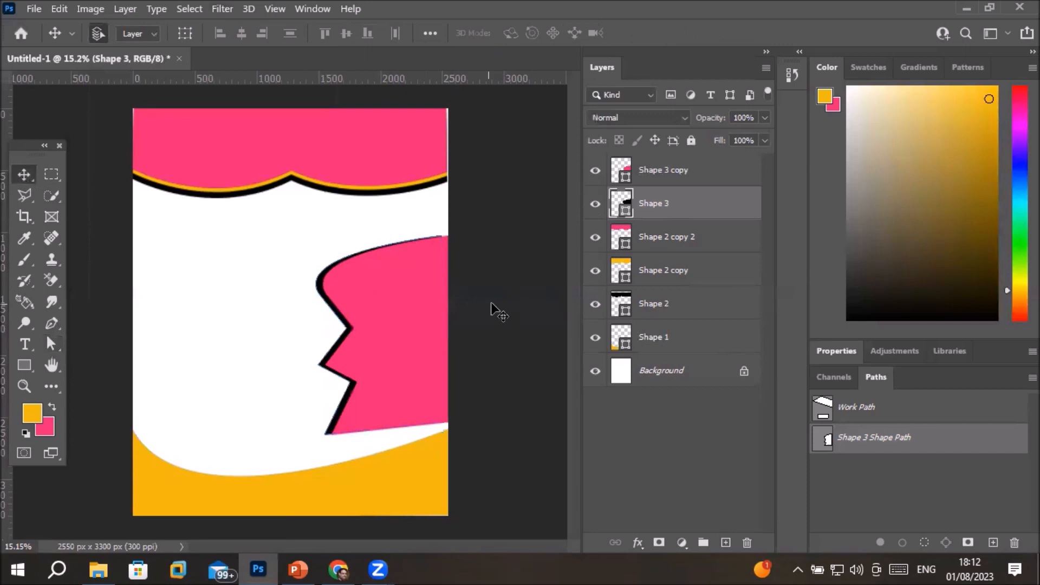
pyautogui.click(492, 305)
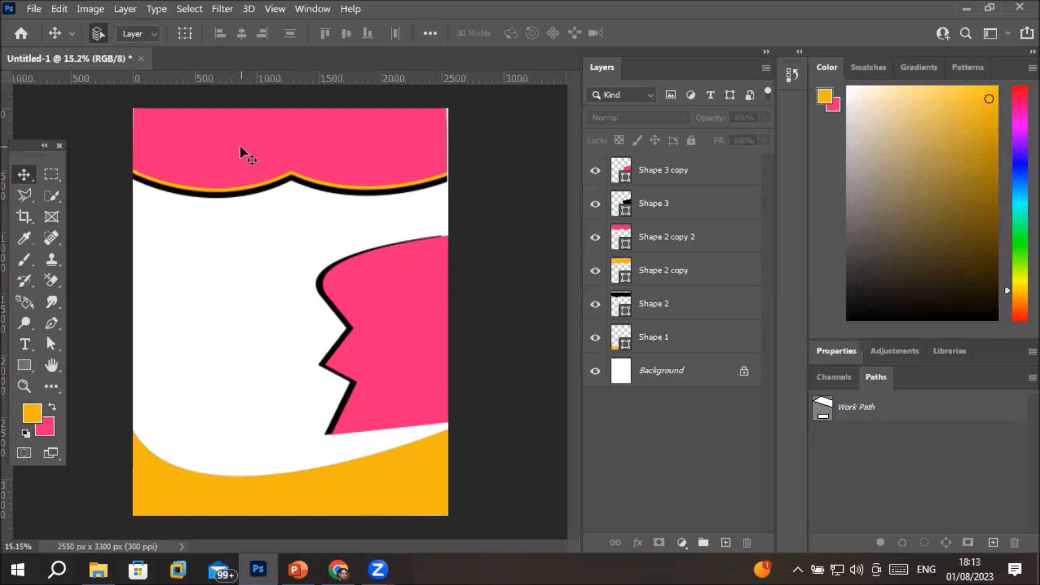
# Duplicate the yellow Shape 1 layer at the page bottom and activate the Direct Selection tool with the original Shape 1 selected
pyautogui.keyDown('ctrl'); pyautogui.click(379, 473); pyautogui.keyUp('ctrl')
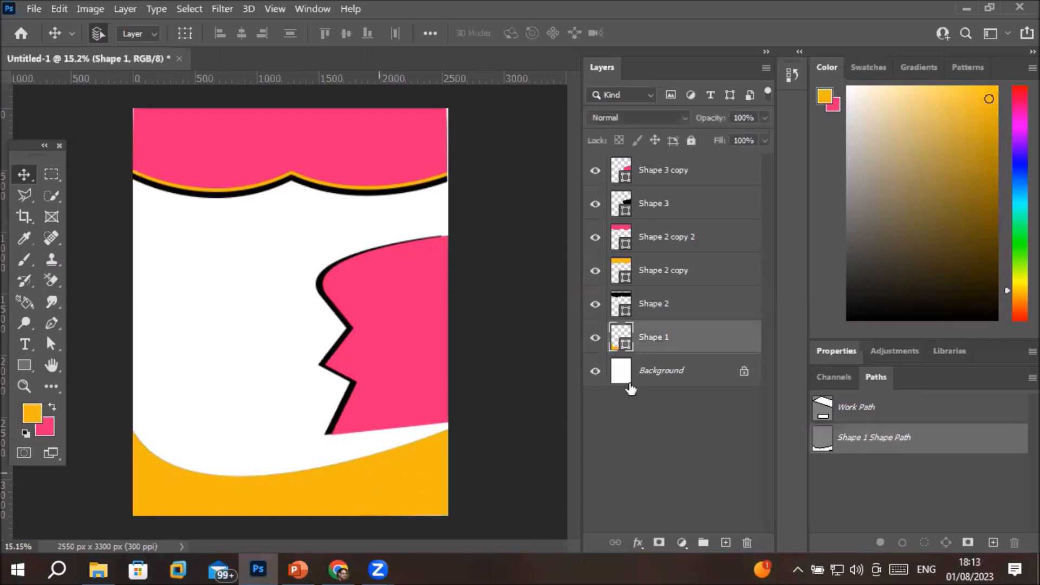
pyautogui.click(595, 337)
pyautogui.click(596, 337)
pyautogui.moveTo(658, 342); pyautogui.dragTo(728, 542)
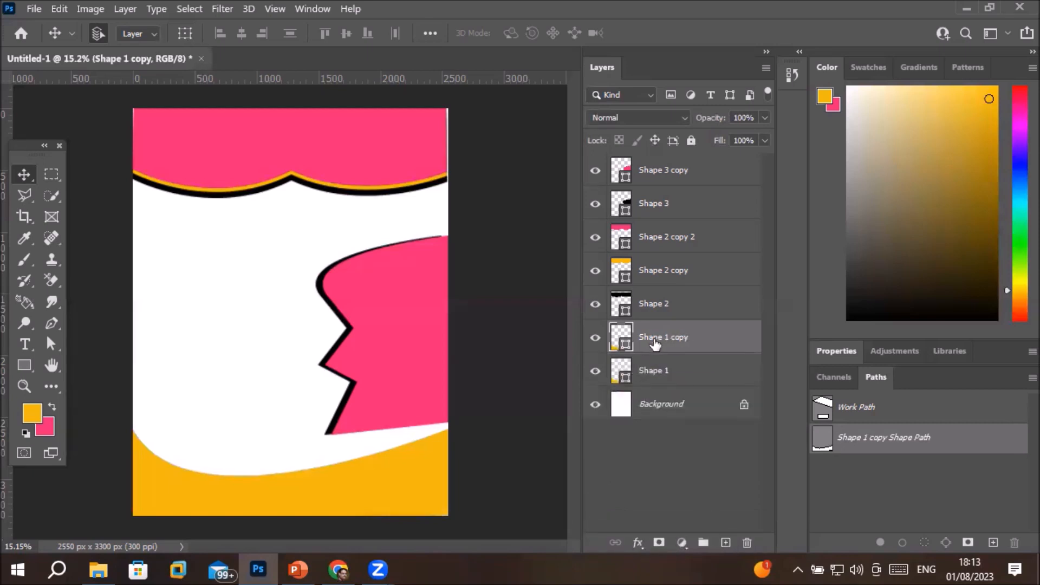
pyautogui.click(652, 377)
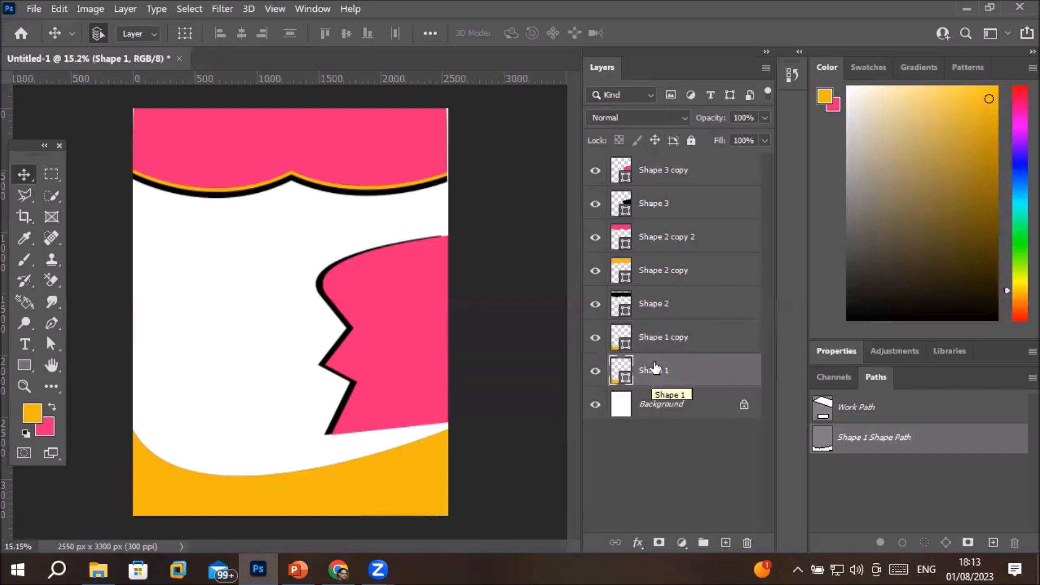
pyautogui.click(661, 345)
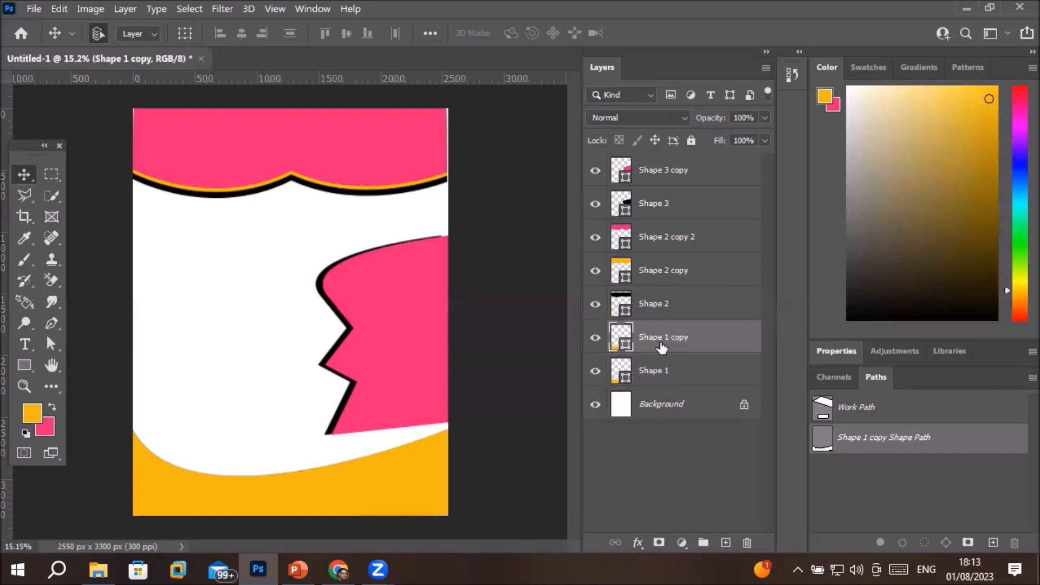
pyautogui.click(649, 377)
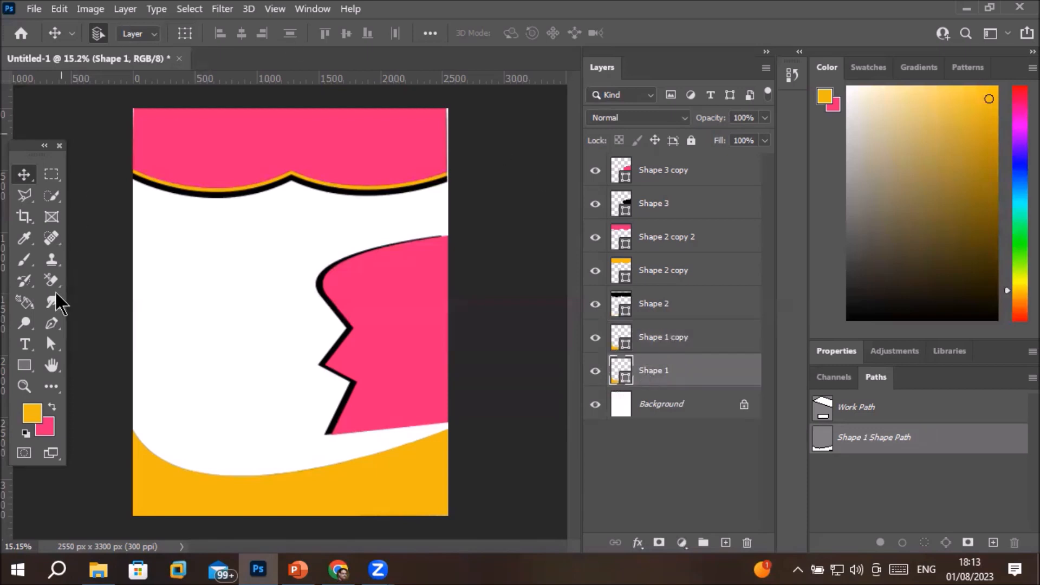
pyautogui.click(51, 345)
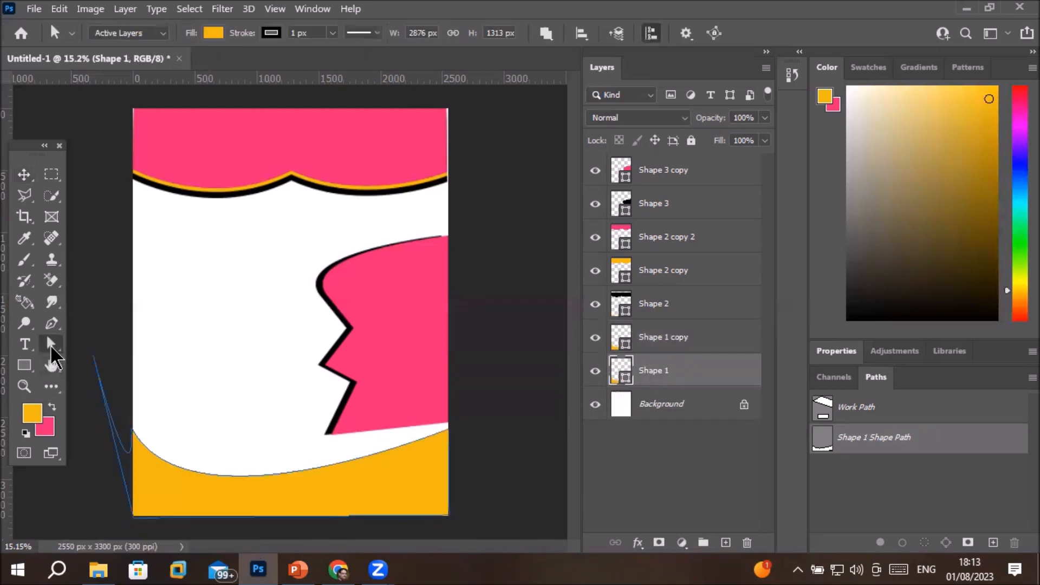
# Fill the original Shape 1 with pink and move it up to a vertical position of 2592.50 px behind its yellow copy
pyautogui.click(213, 33)
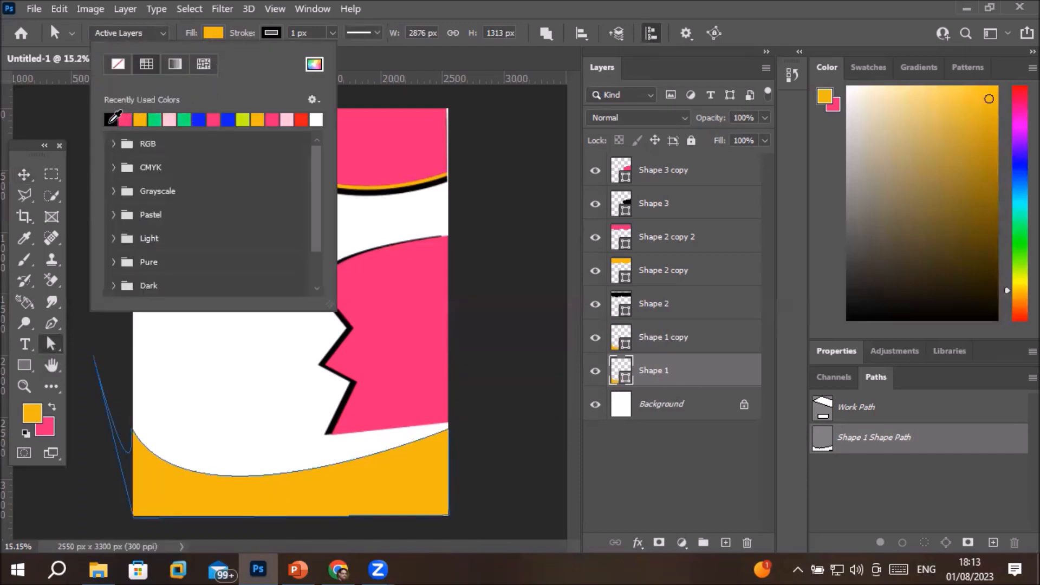
pyautogui.click(125, 119)
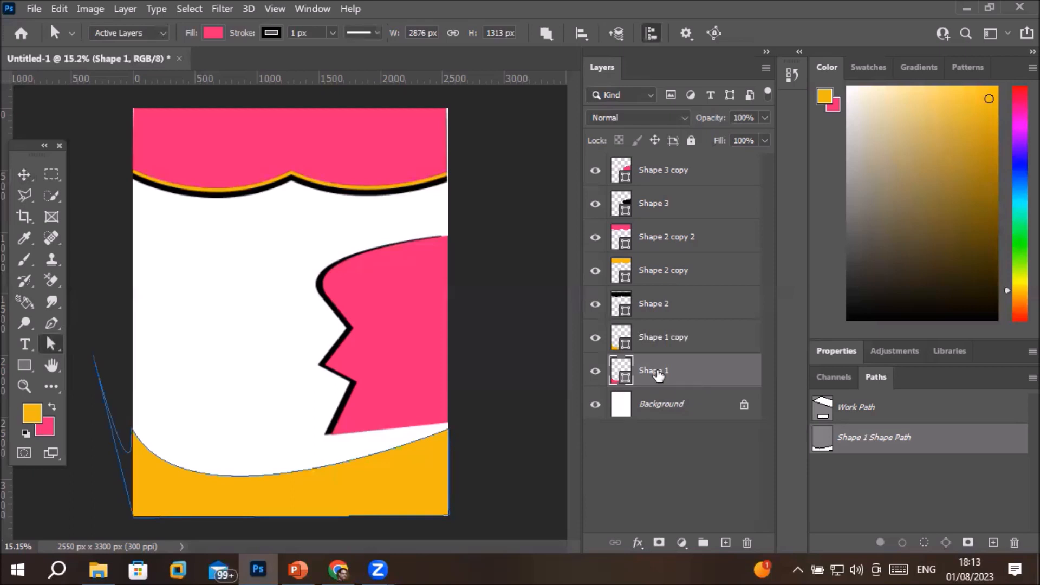
pyautogui.hotkey('ctrl', 't')
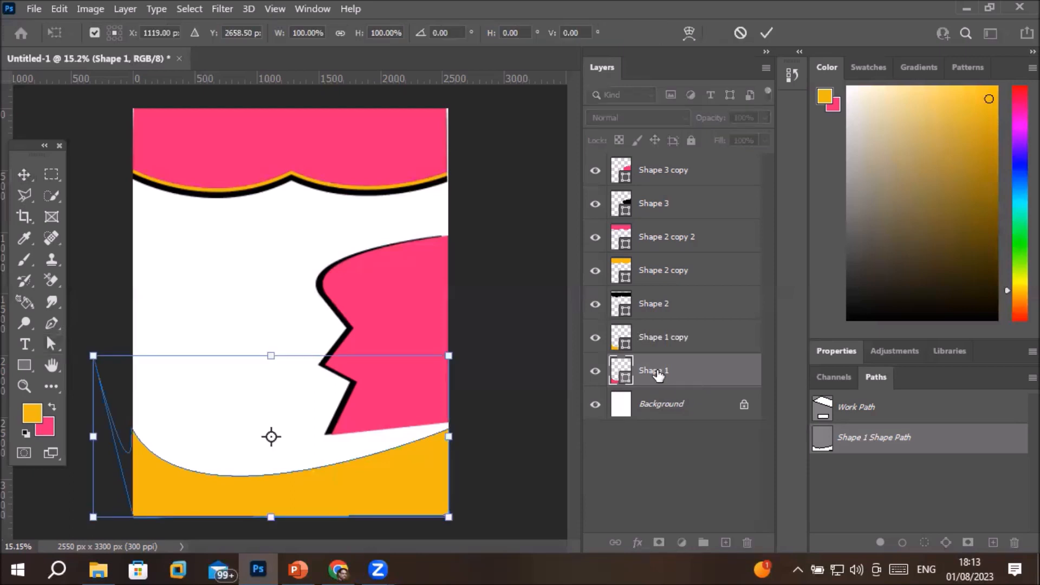
pyautogui.hotkey('shift', 'Up')
pyautogui.hotkey('shift', 'Up')
pyautogui.hotkey('shift', 'Up')
pyautogui.hotkey('shift', 'Up')
pyautogui.hotkey('shift', 'Up')
pyautogui.hotkey('shift', 'Up')
pyautogui.hotkey('shift', 'Up')
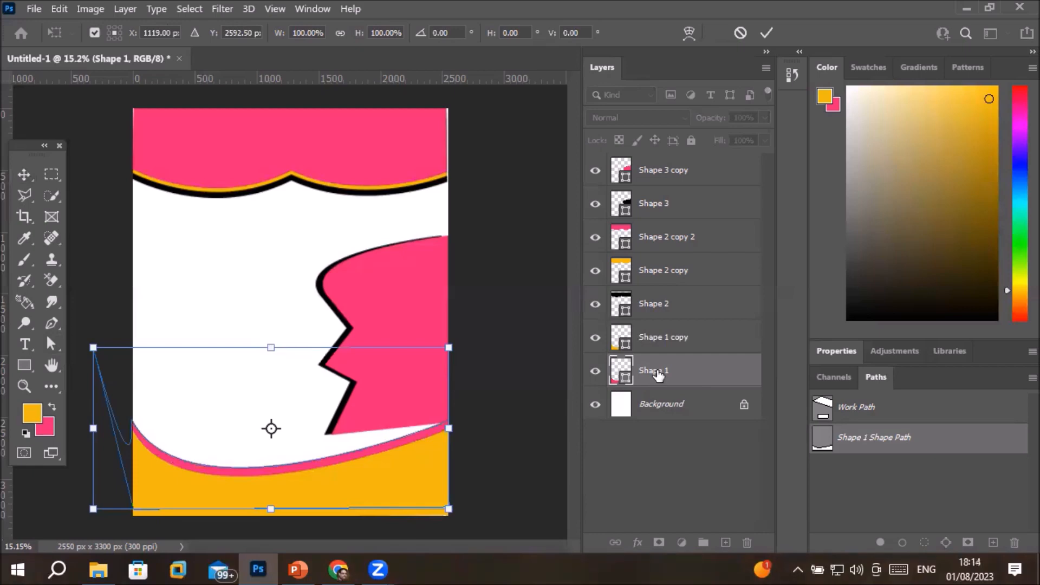
# Raise the upper-left anchor of the pink Shape 1 slightly at the page's left edge using the Direct Selection tool
pyautogui.click(50, 345)
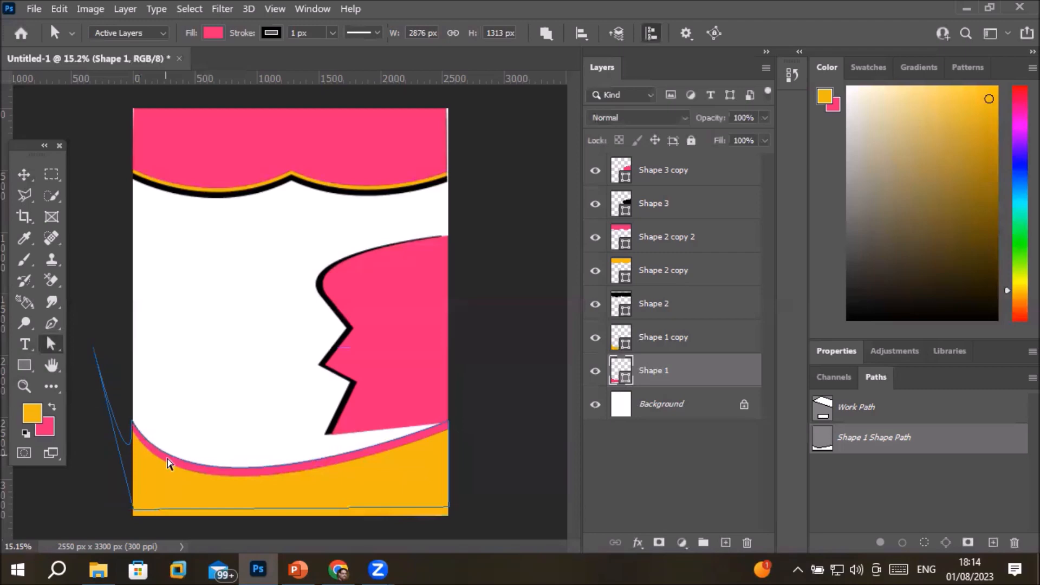
pyautogui.click(179, 466)
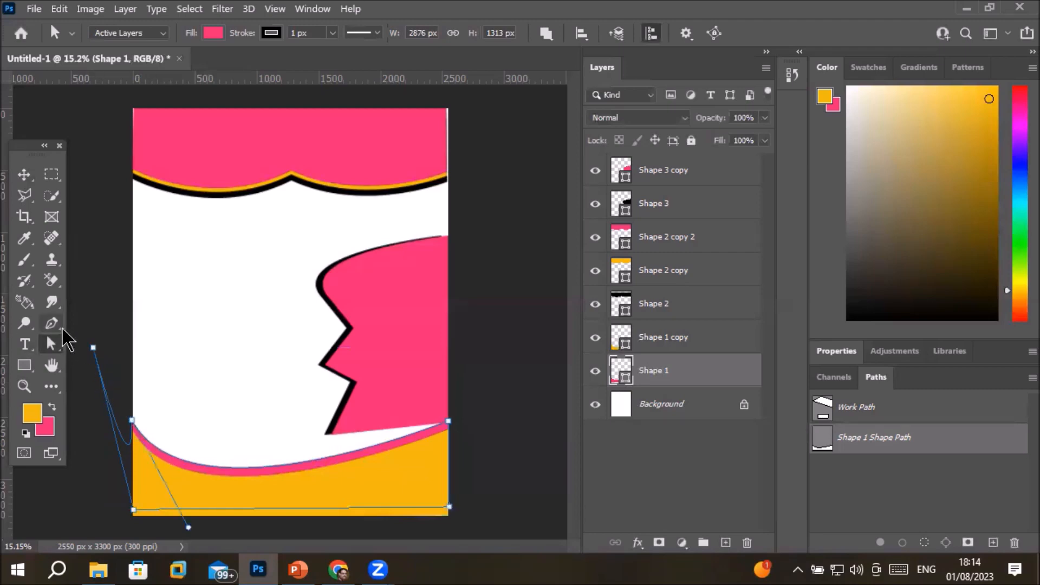
pyautogui.rightClick(48, 353)
pyautogui.click(135, 360)
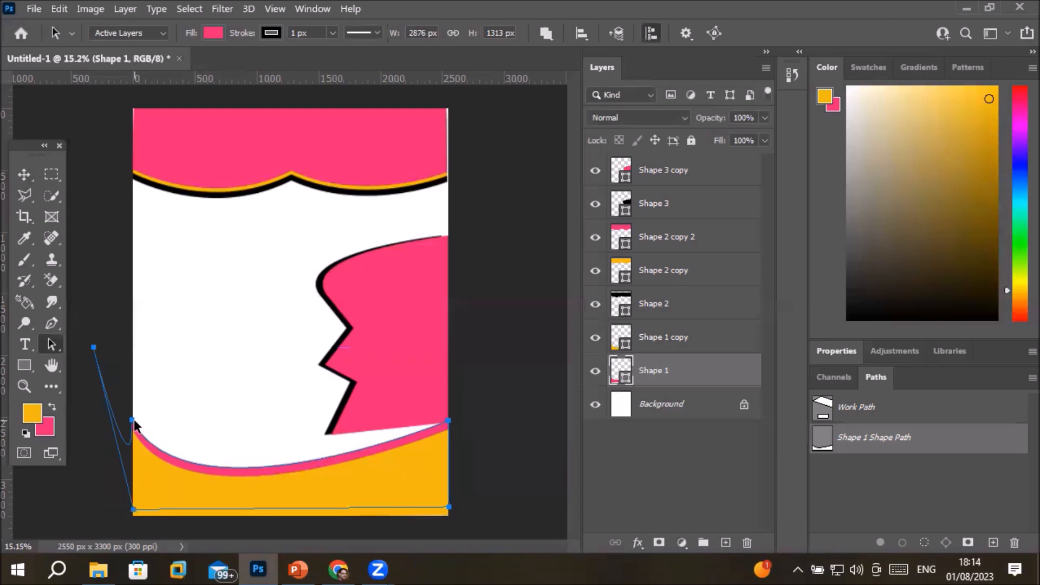
pyautogui.moveTo(134, 421); pyautogui.dragTo(134, 371)
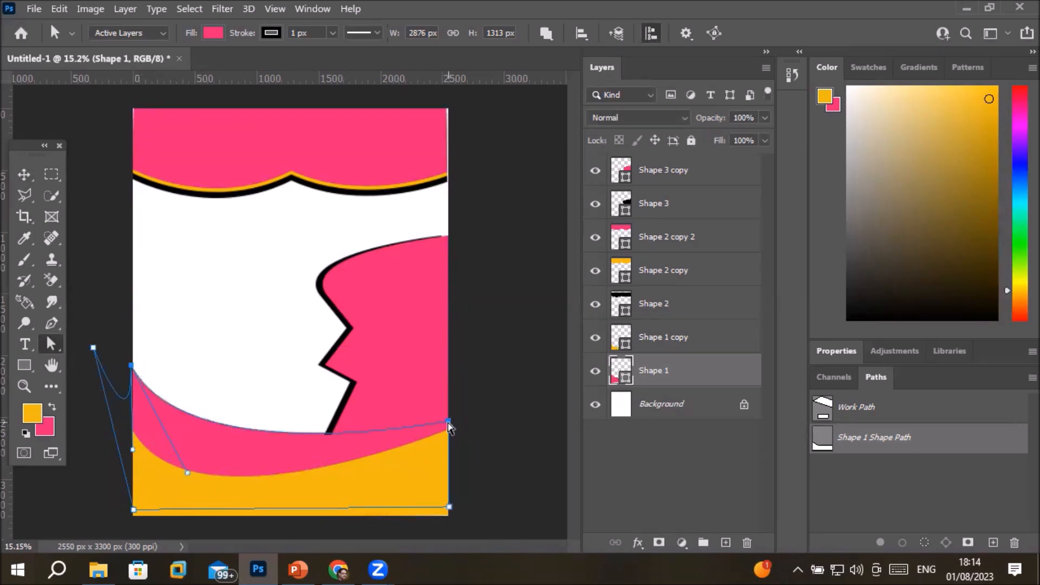
pyautogui.moveTo(448, 421); pyautogui.dragTo(442, 444)
pyautogui.click(434, 438)
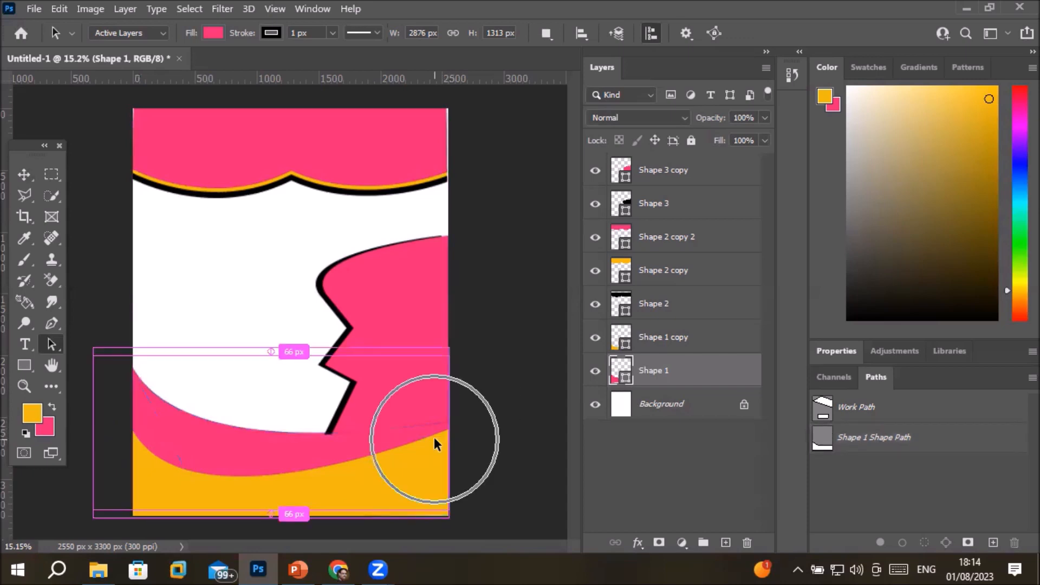
pyautogui.click(146, 394)
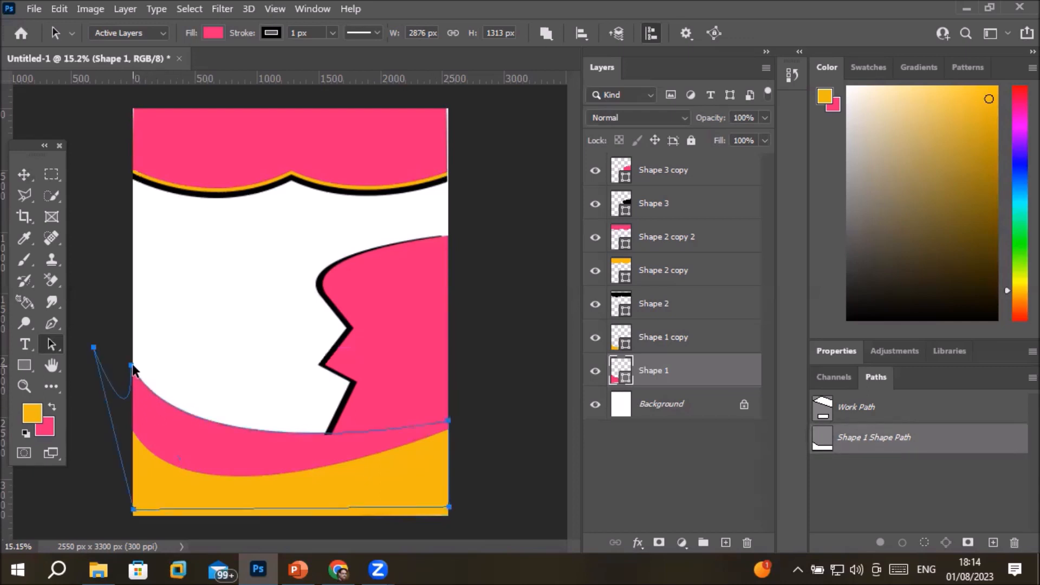
pyautogui.moveTo(133, 371); pyautogui.dragTo(132, 412)
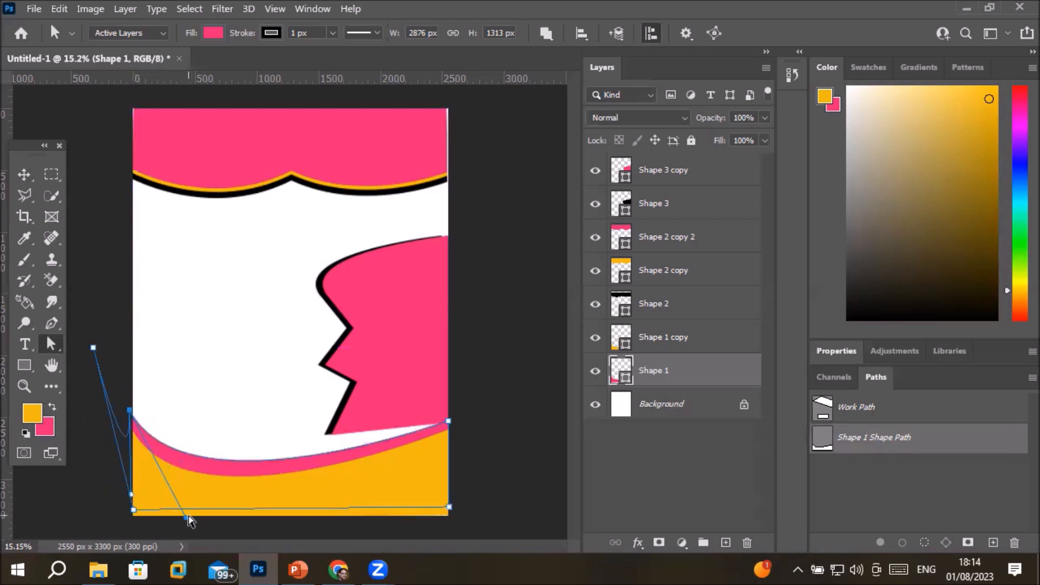
# Reshape Shape 1's upper edge into a tapering pink swoosh by raising its left anchor, lowering its right anchor behind the yellow and adjusting the curve handle
pyautogui.moveTo(189, 521); pyautogui.dragTo(187, 322)
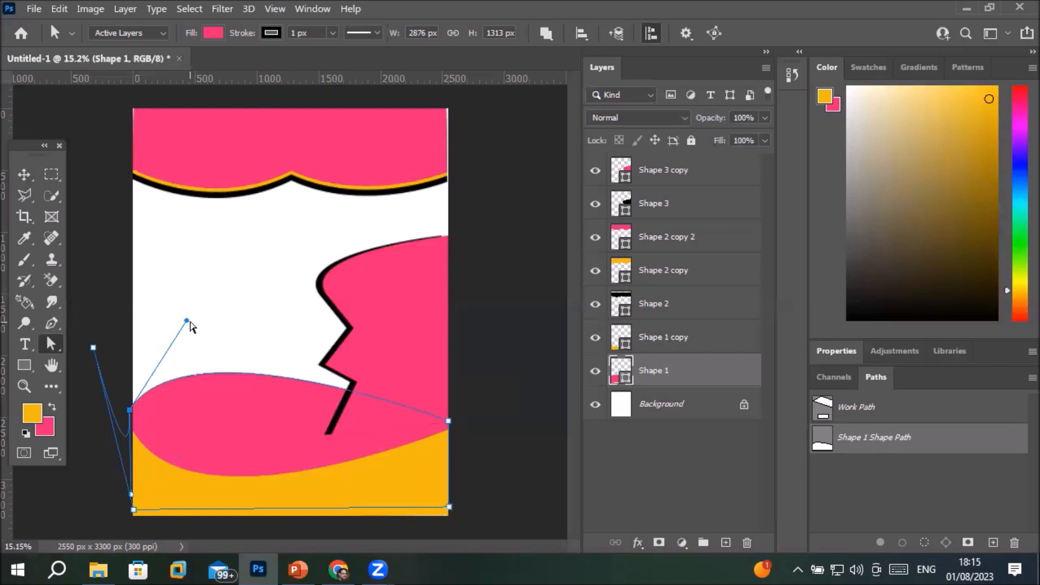
pyautogui.moveTo(191, 326); pyautogui.dragTo(399, 498)
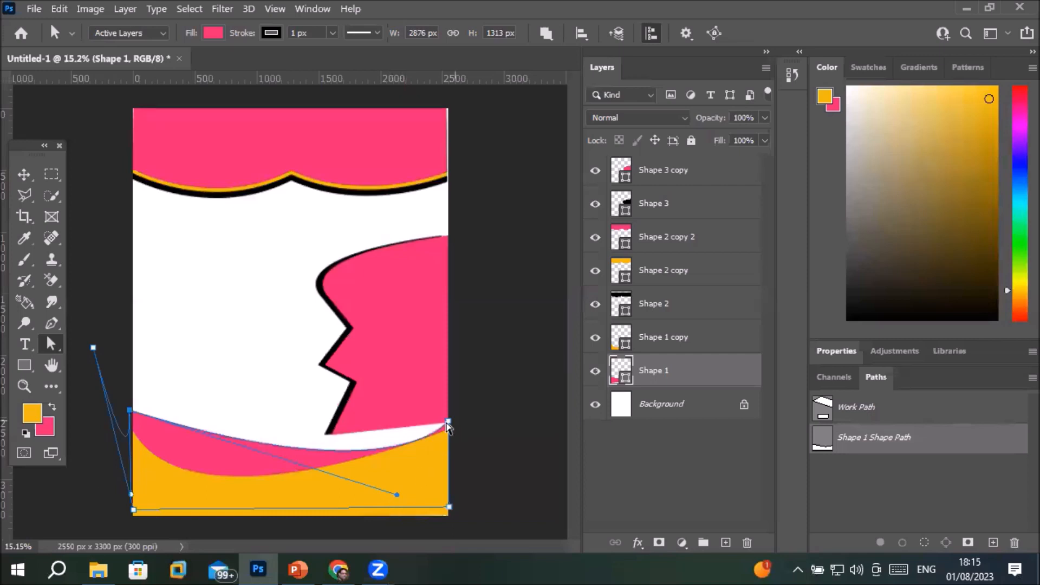
pyautogui.click(448, 422)
pyautogui.moveTo(449, 423); pyautogui.dragTo(447, 440)
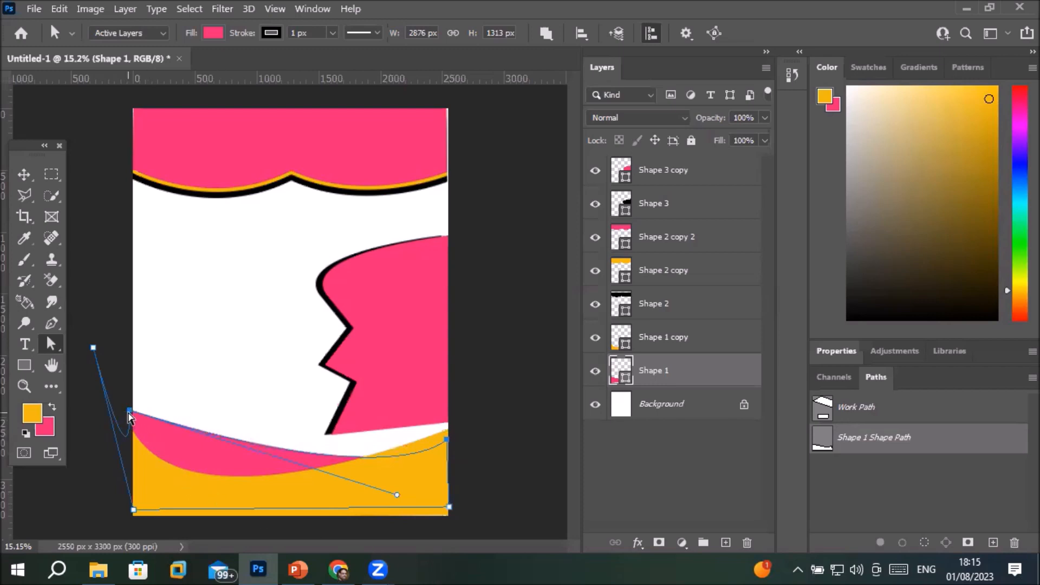
pyautogui.moveTo(129, 417); pyautogui.dragTo(135, 382)
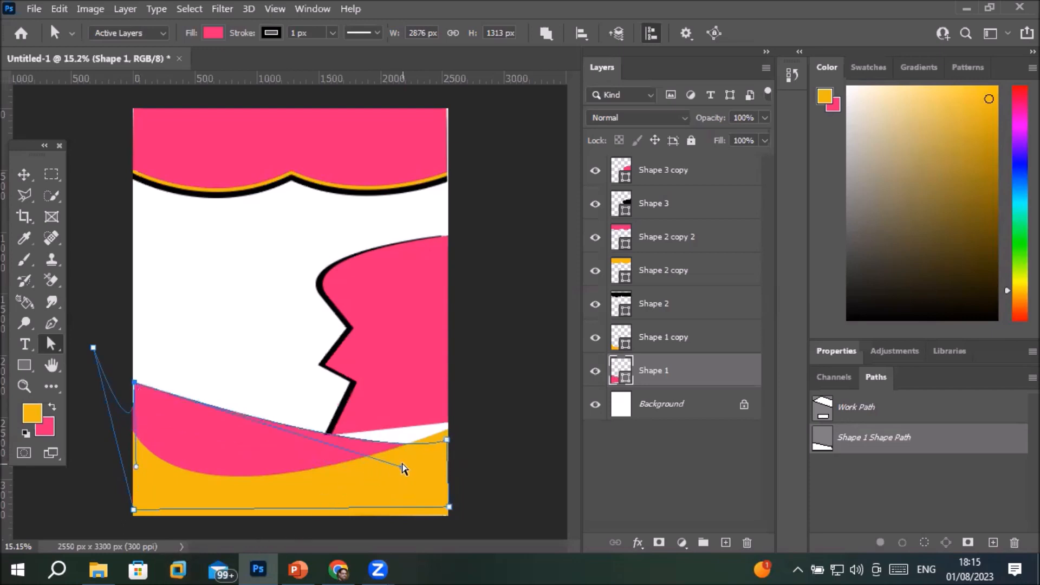
pyautogui.moveTo(401, 467); pyautogui.dragTo(206, 503)
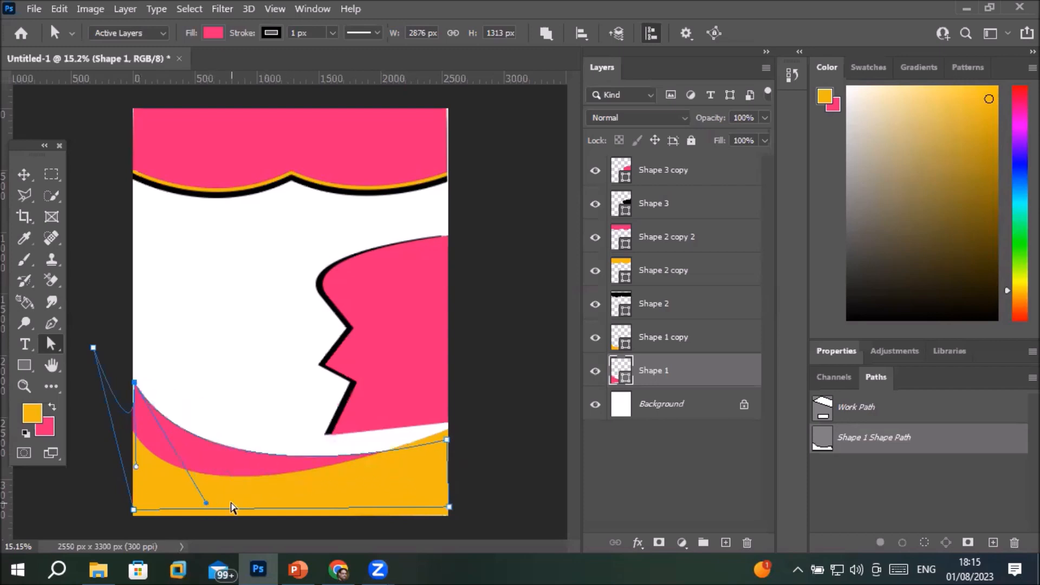
pyautogui.click(24, 174)
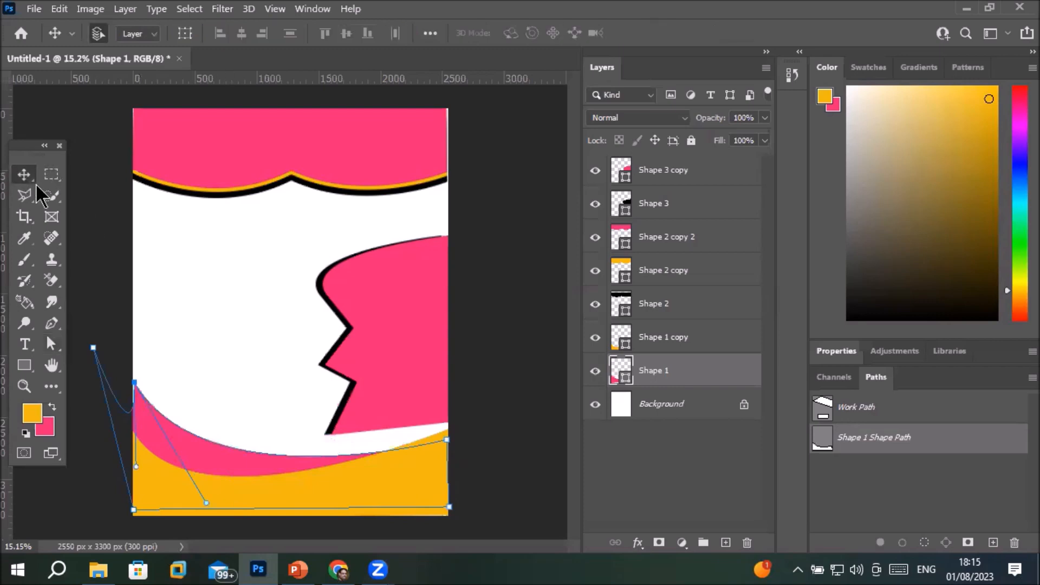
pyautogui.click(206, 260)
# Move Shape 1's upper-left anchor outward just past the page's left edge to close the gap, and deselect the shape
pyautogui.scroll(1, 178, 447)
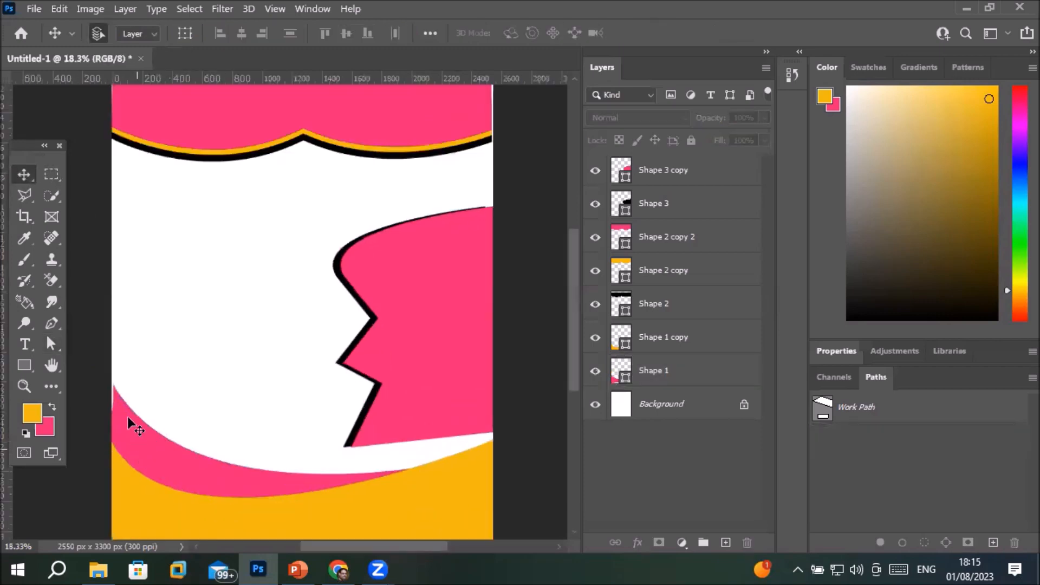
pyautogui.click(51, 344)
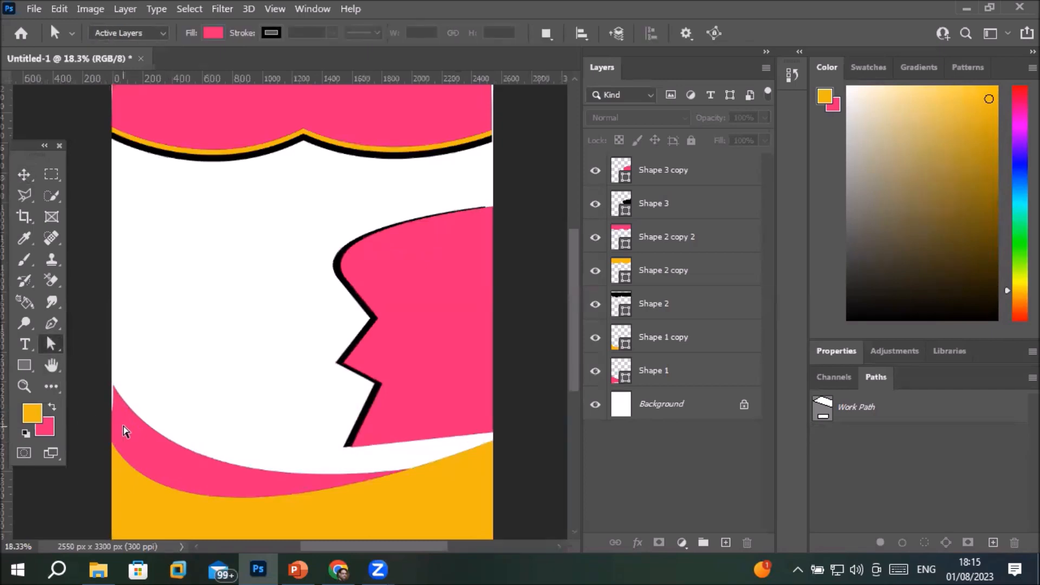
pyautogui.click(667, 374)
pyautogui.click(667, 374)
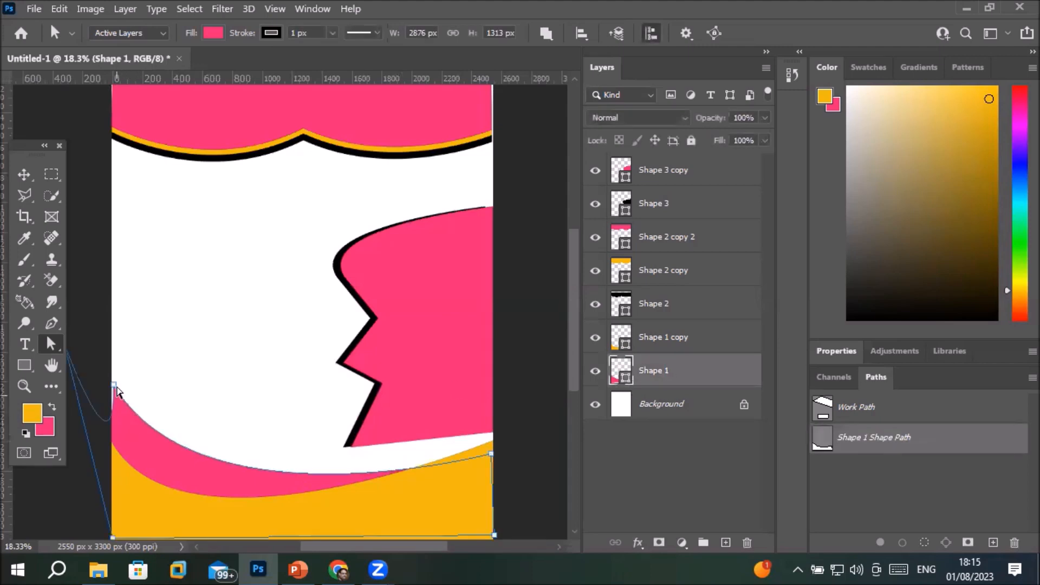
pyautogui.click(113, 385)
pyautogui.moveTo(114, 385); pyautogui.dragTo(111, 385)
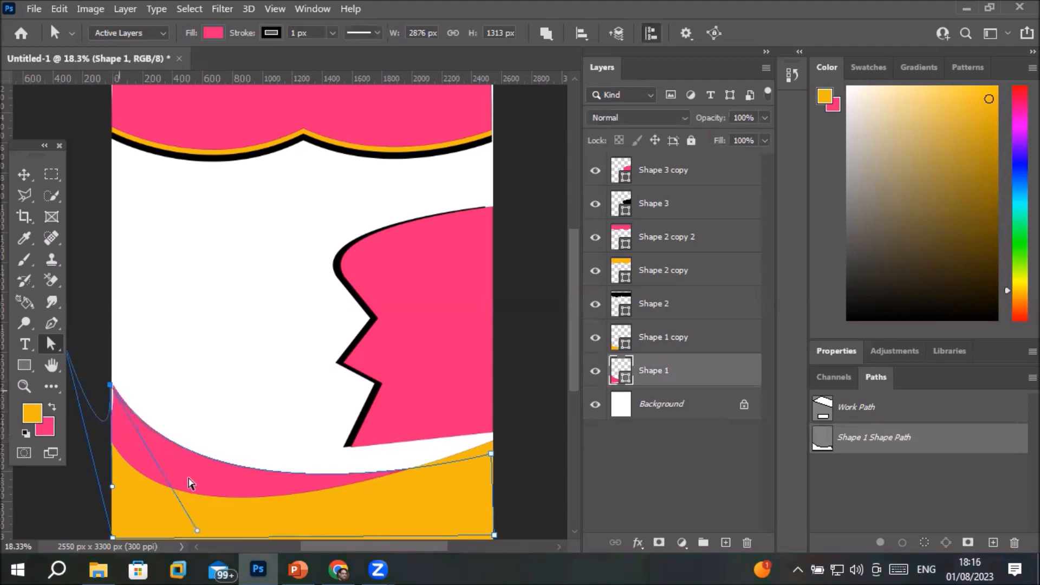
pyautogui.scroll(5, 104, 413)
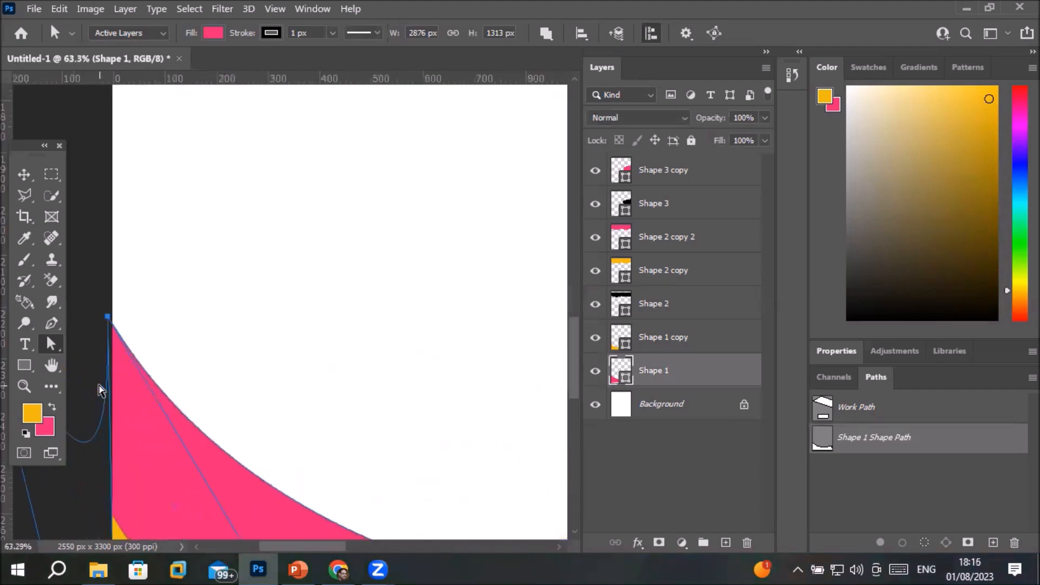
pyautogui.scroll(2, 100, 390)
pyautogui.scroll(-2, 100, 390)
pyautogui.scroll(-5, 99, 390)
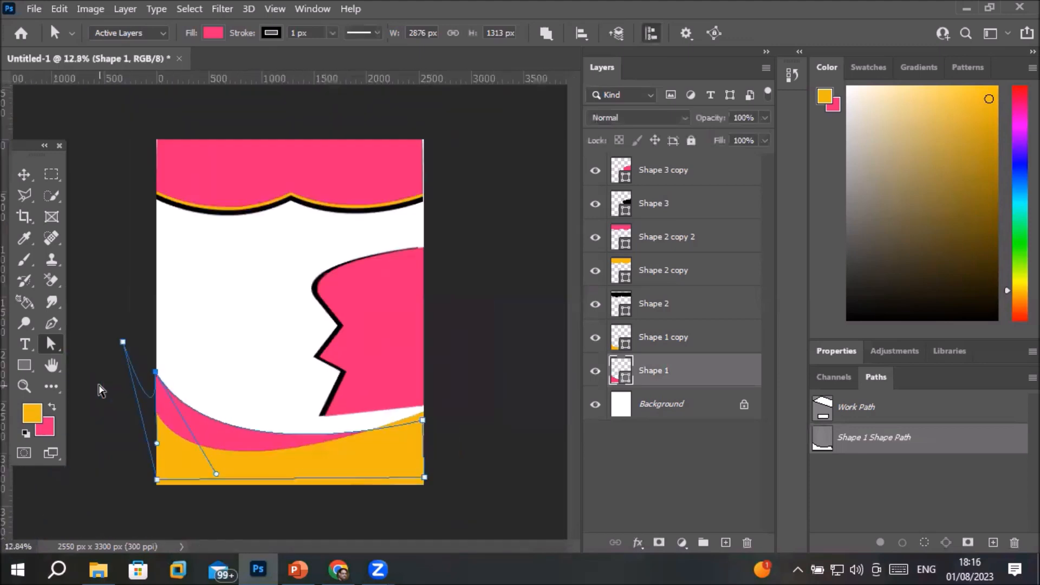
pyautogui.click(24, 174)
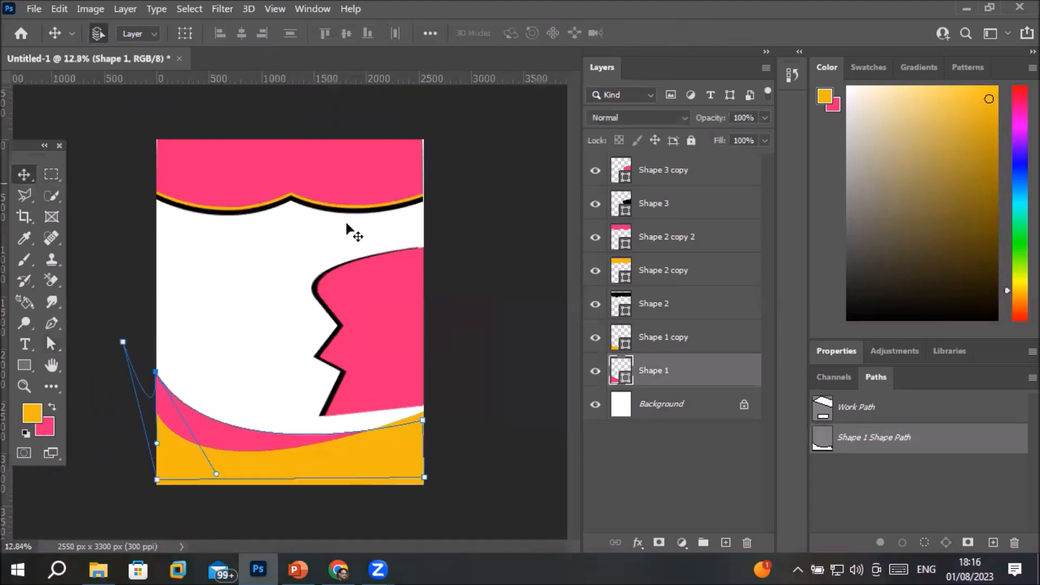
pyautogui.click(522, 241)
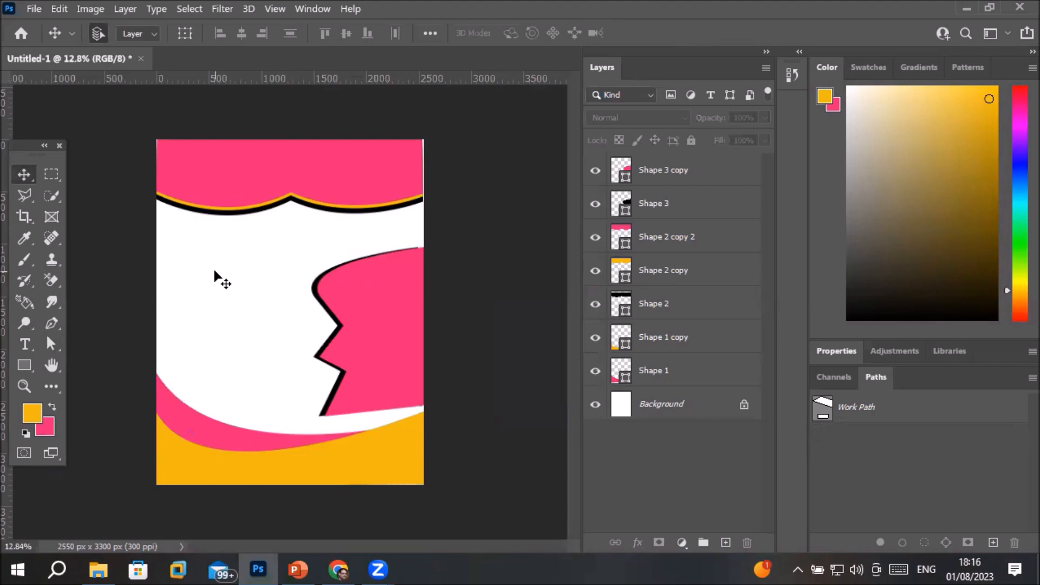
# Place pngegg (6).png from the Images > Players folder as an embedded image at its default size and position
pyautogui.click(33, 10)
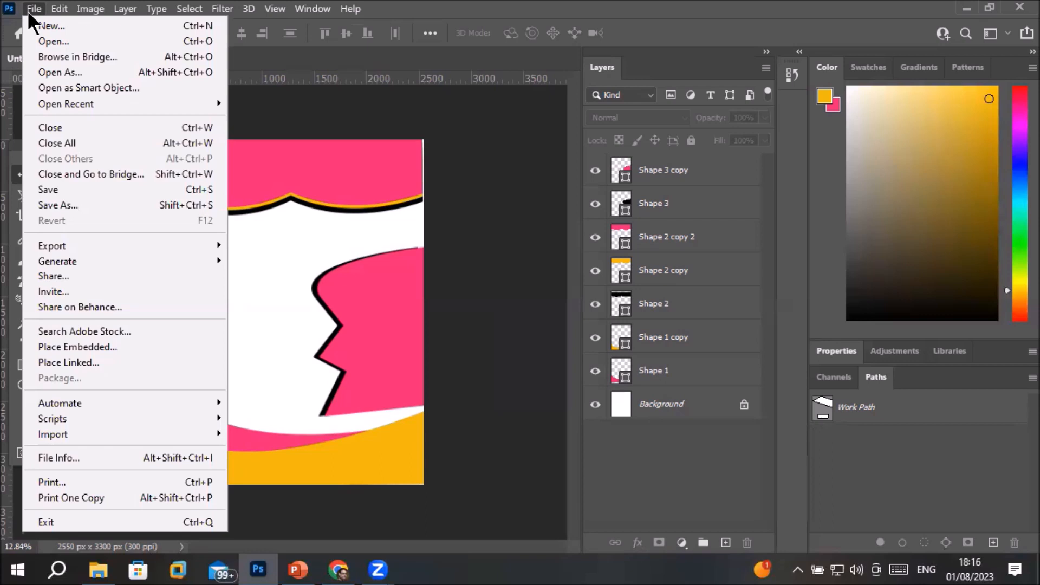
pyautogui.click(84, 347)
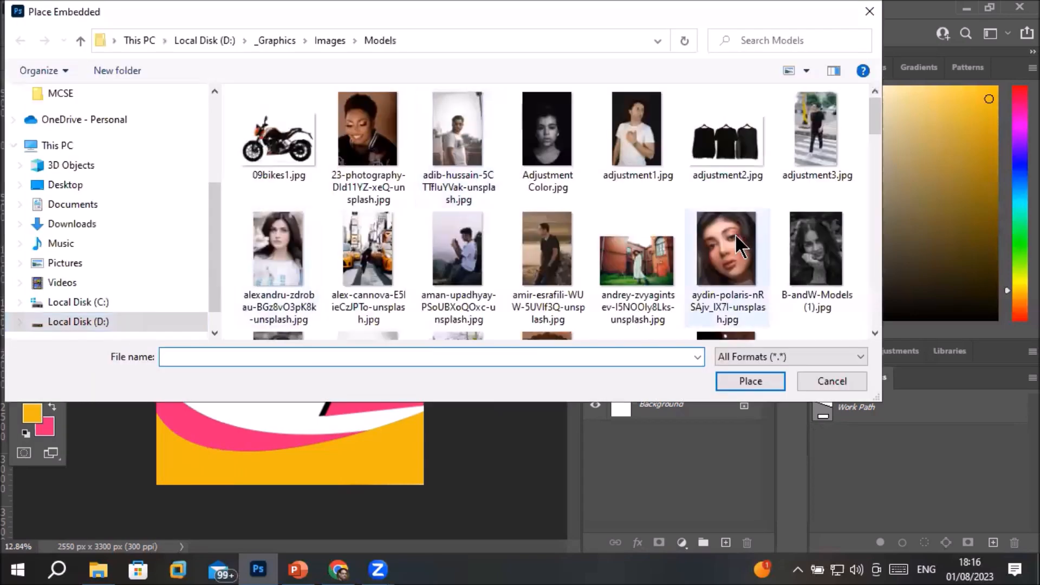
pyautogui.click(328, 42)
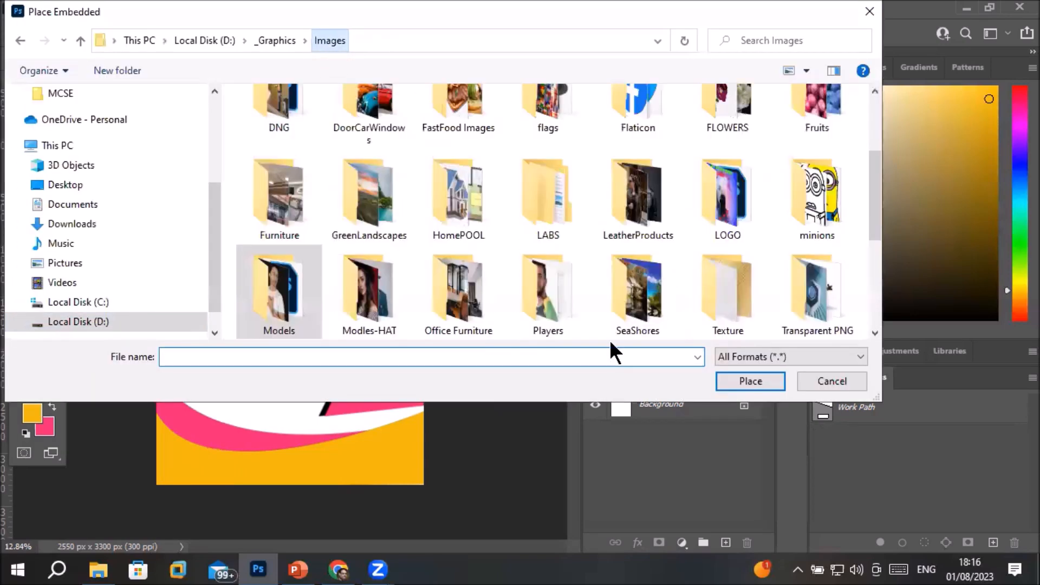
pyautogui.doubleClick(552, 287)
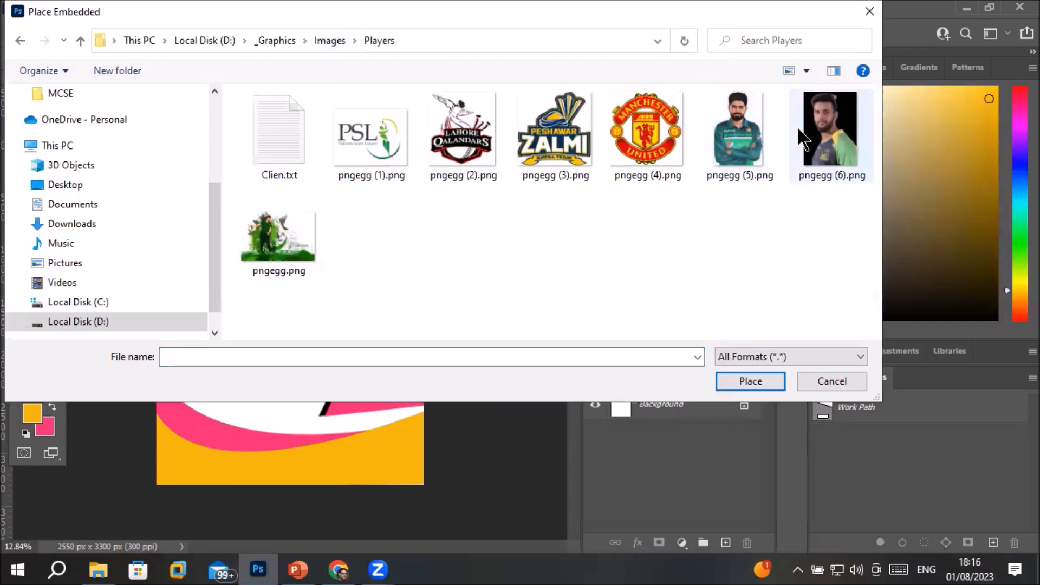
pyautogui.click(822, 133)
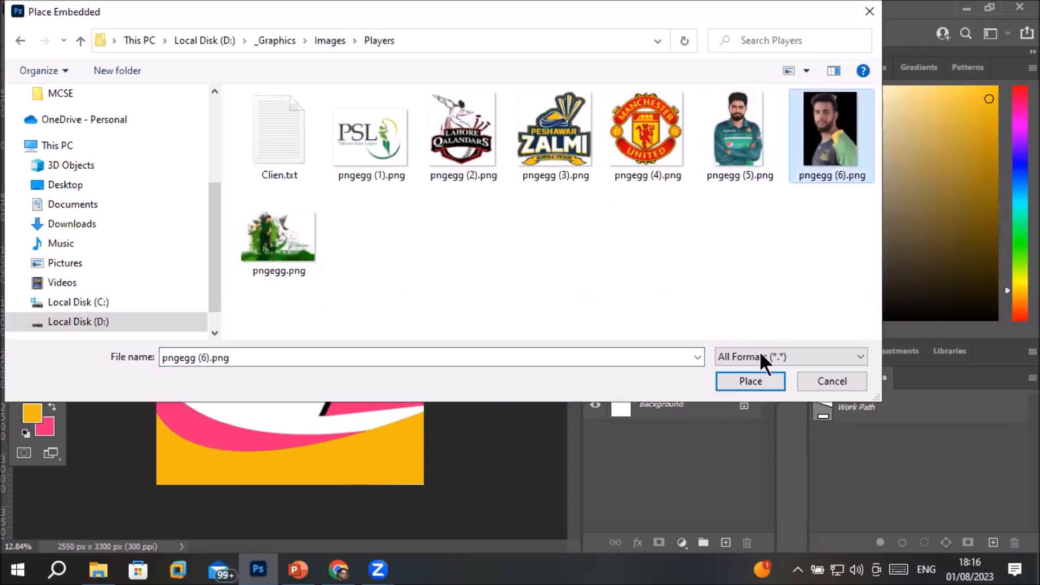
pyautogui.click(736, 384)
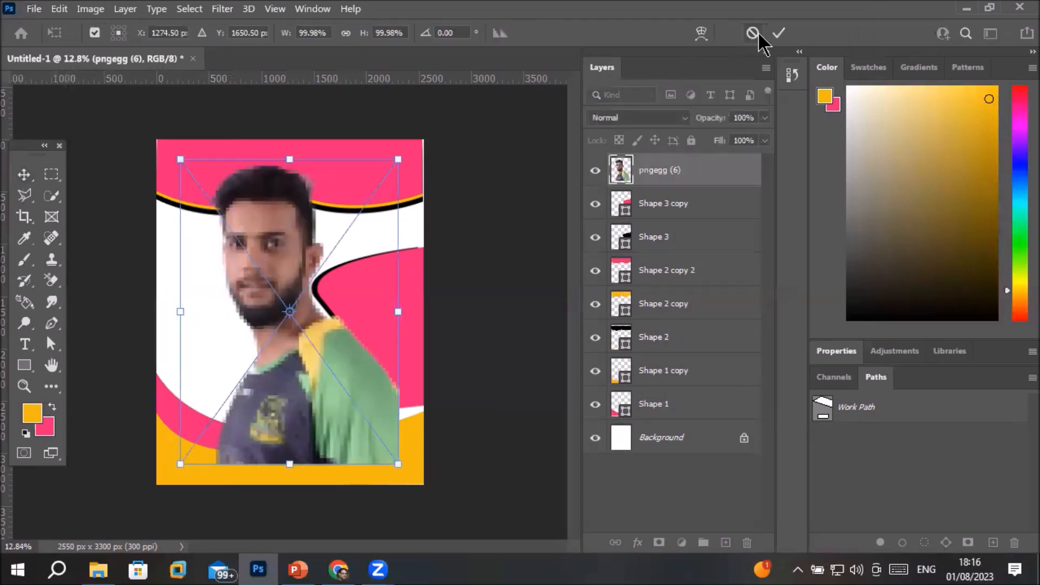
pyautogui.click(777, 34)
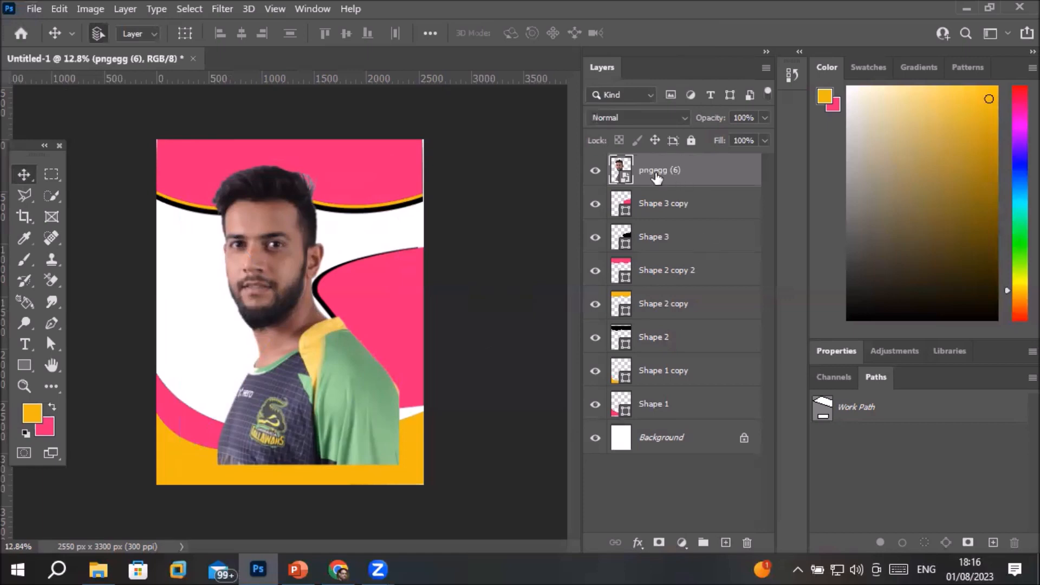
# Scale the placed player image to 60.20% and position it over the zigzag shape at X 1974 px, Y 1806 px
pyautogui.hotkey('ctrl', 't')
pyautogui.moveTo(285, 243); pyautogui.dragTo(320, 249)
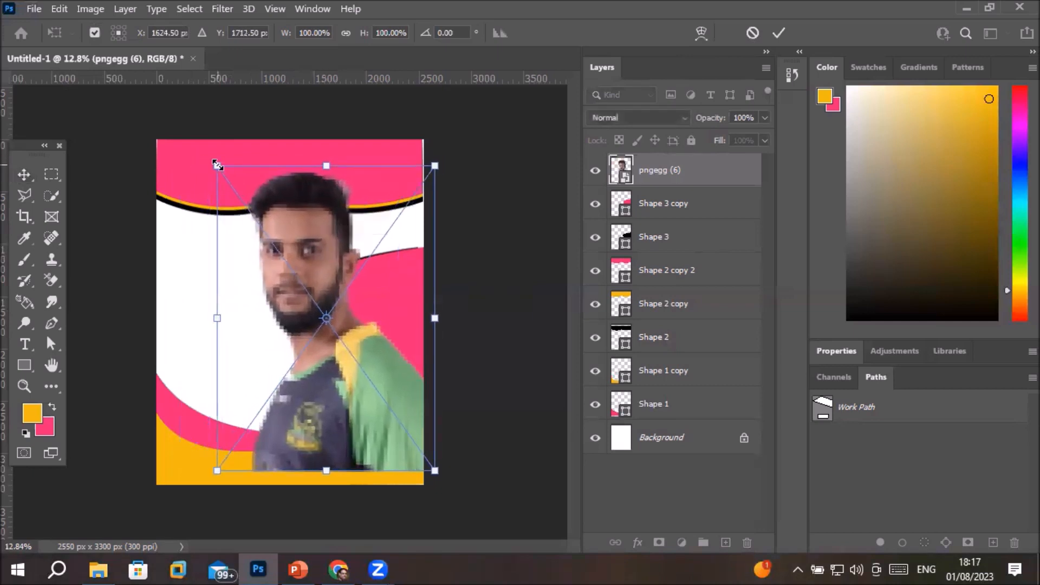
pyautogui.moveTo(217, 165); pyautogui.dragTo(261, 230)
pyautogui.moveTo(319, 308); pyautogui.dragTo(342, 320)
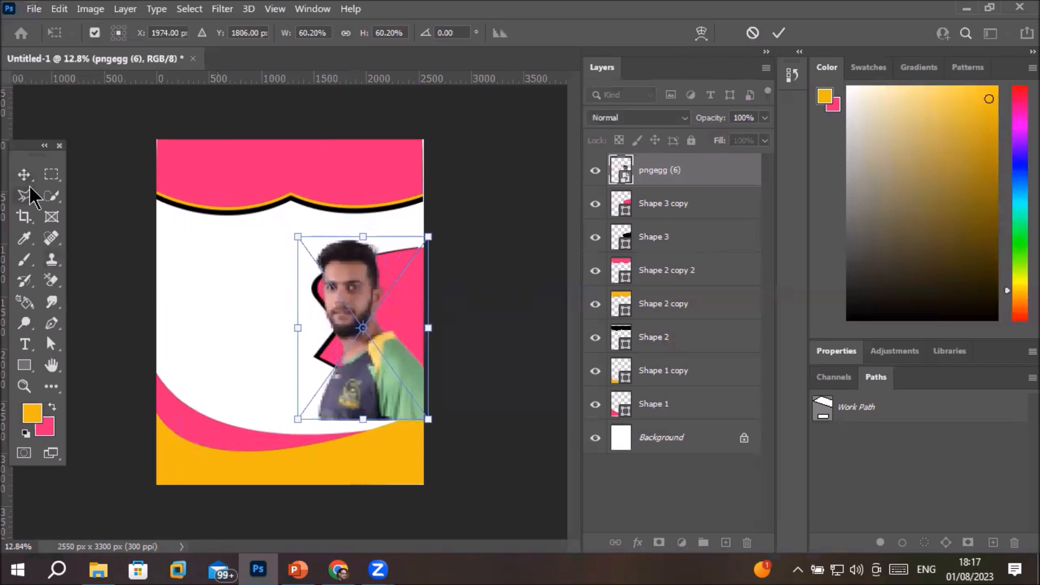
pyautogui.click(778, 33)
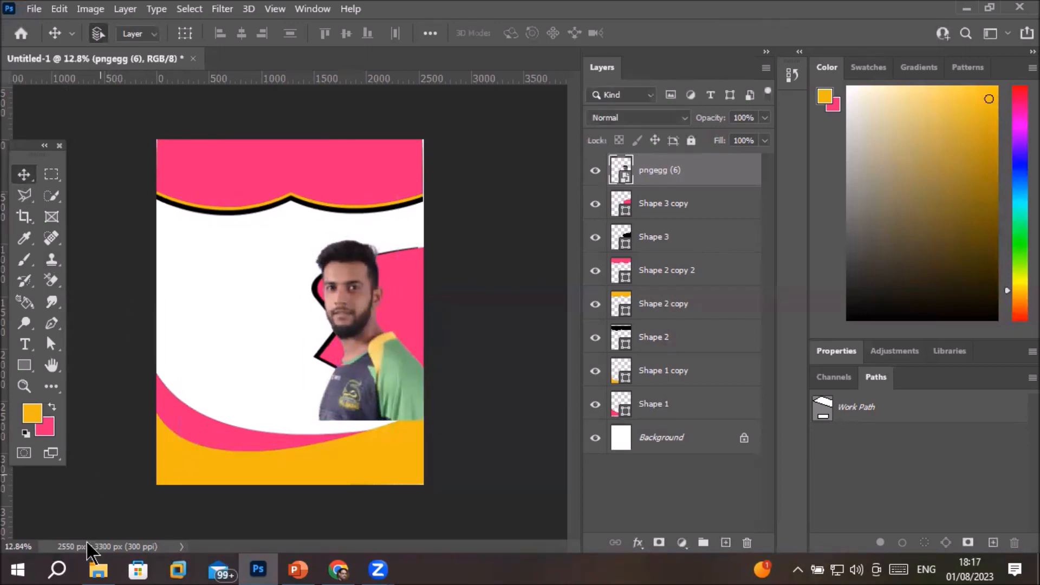
# Switch to File Explorer and look through the _Graphics > Images > Transparent PNG folder for a suitable picture
pyautogui.click(96, 569)
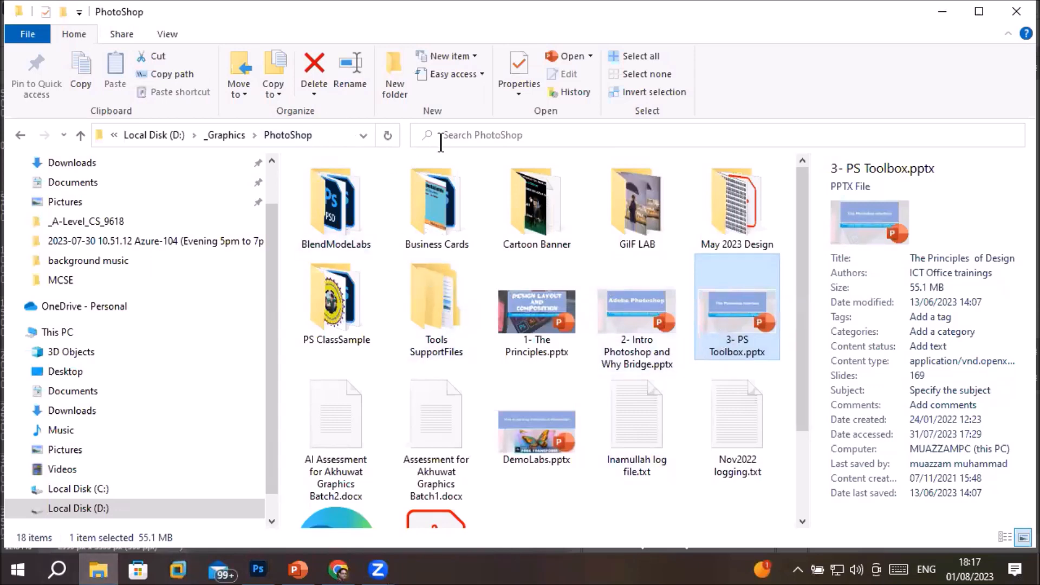
pyautogui.click(223, 134)
pyautogui.doubleClick(524, 333)
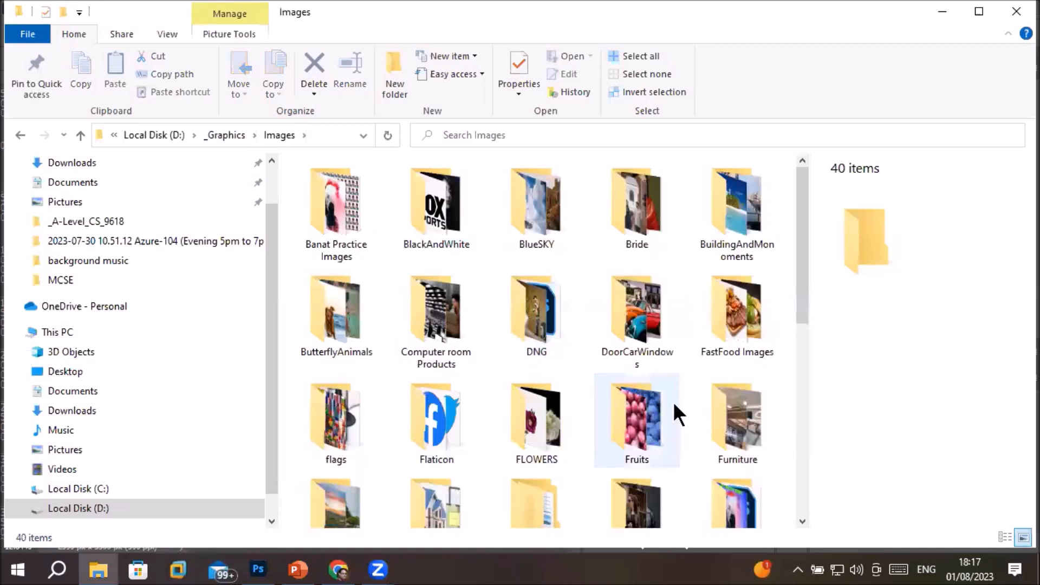
pyautogui.scroll(-5, 674, 406)
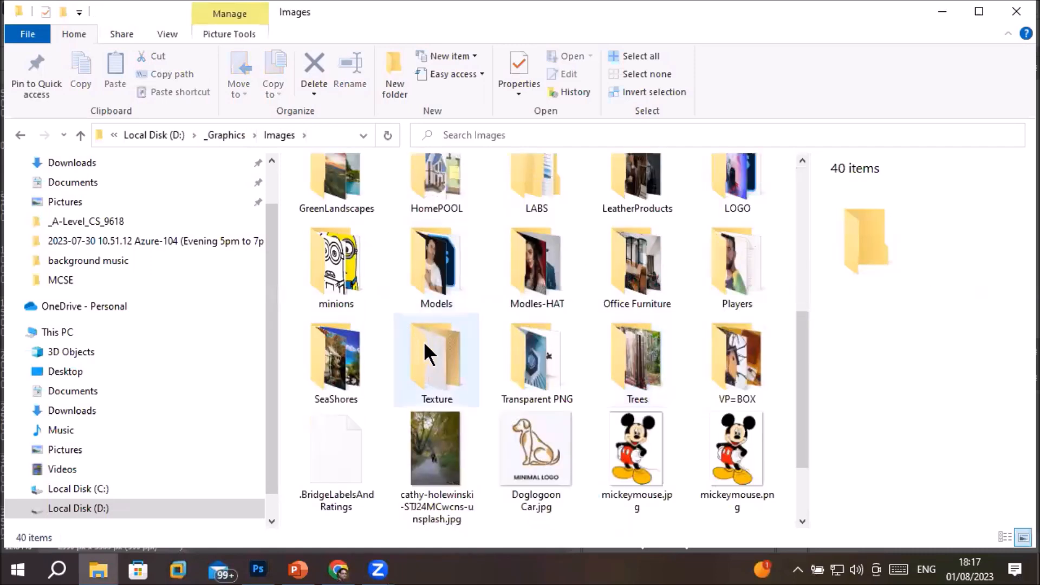
pyautogui.doubleClick(531, 360)
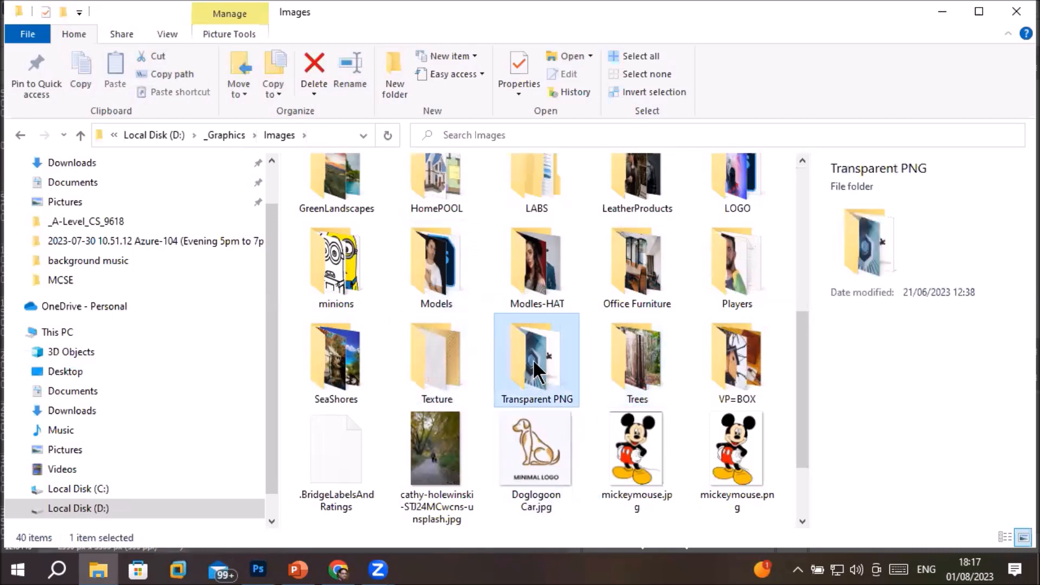
pyautogui.scroll(-5, 648, 422)
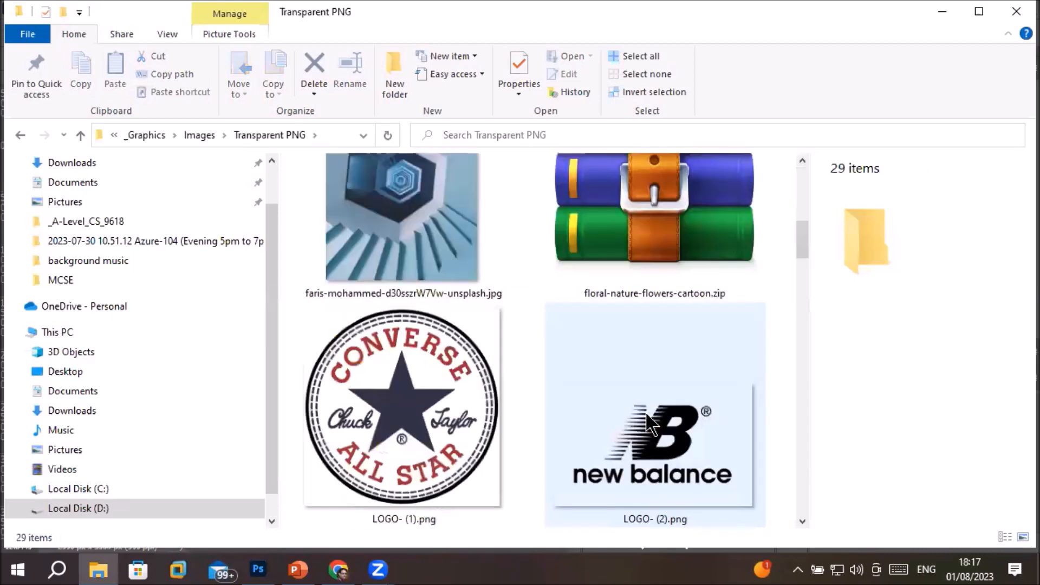
pyautogui.scroll(-7, 646, 421)
pyautogui.scroll(3, 646, 420)
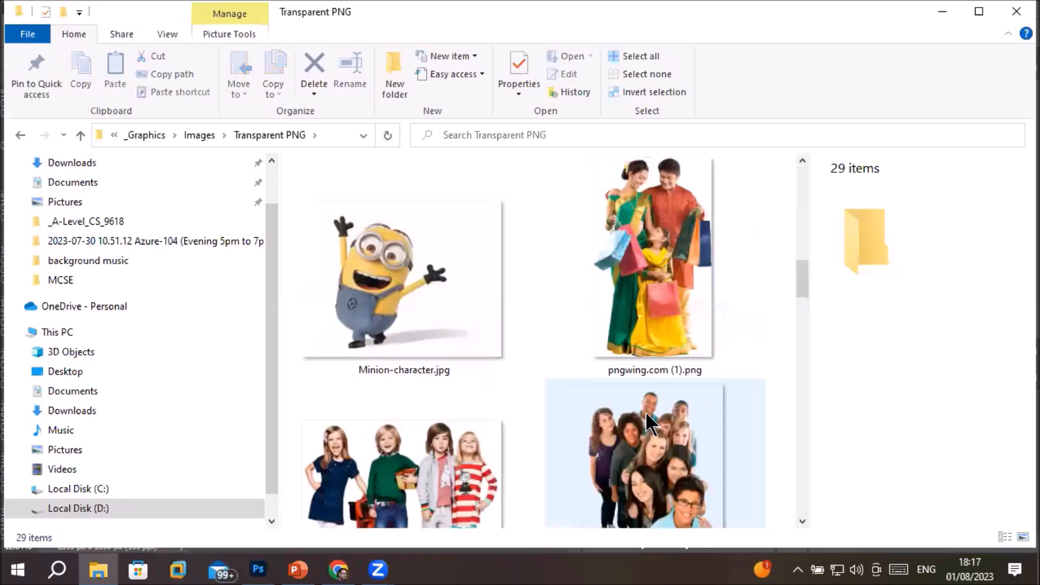
pyautogui.scroll(4, 648, 422)
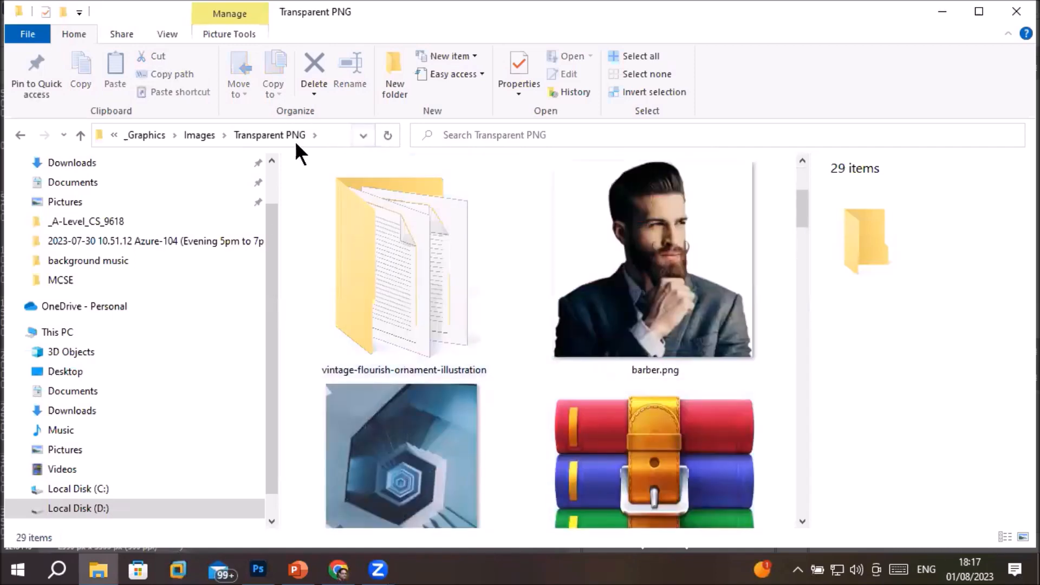
pyautogui.click(205, 133)
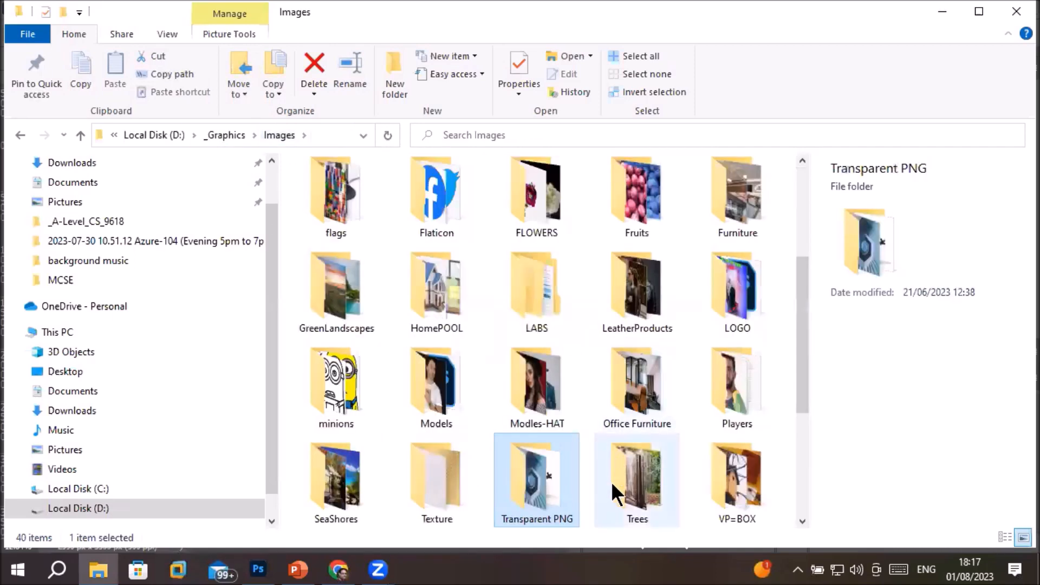
# Place pngegg.png from the Images > Players folder into the Photoshop page layout
pyautogui.moveTo(640, 497)
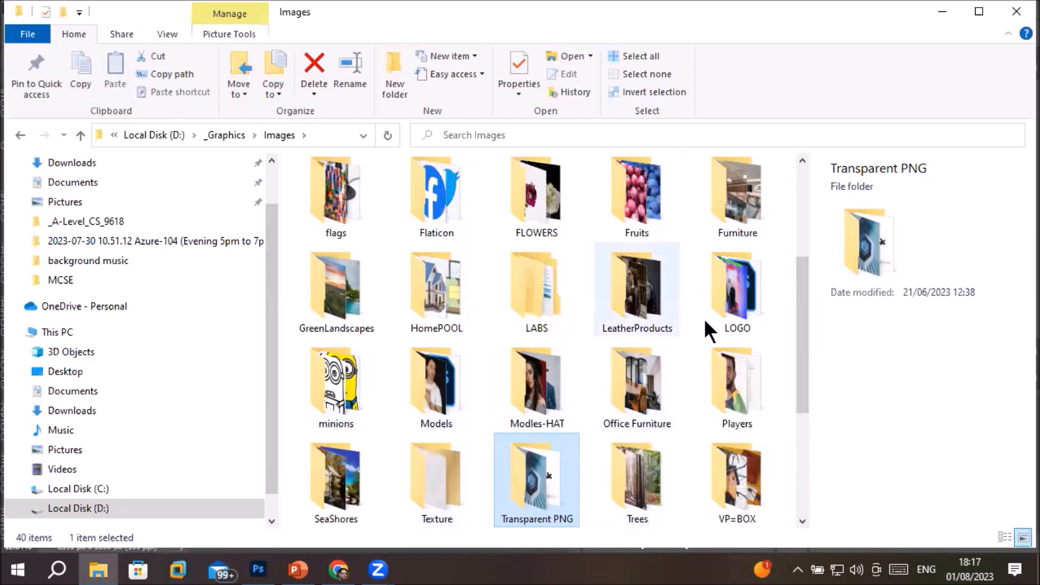
pyautogui.scroll(-3, 616, 408)
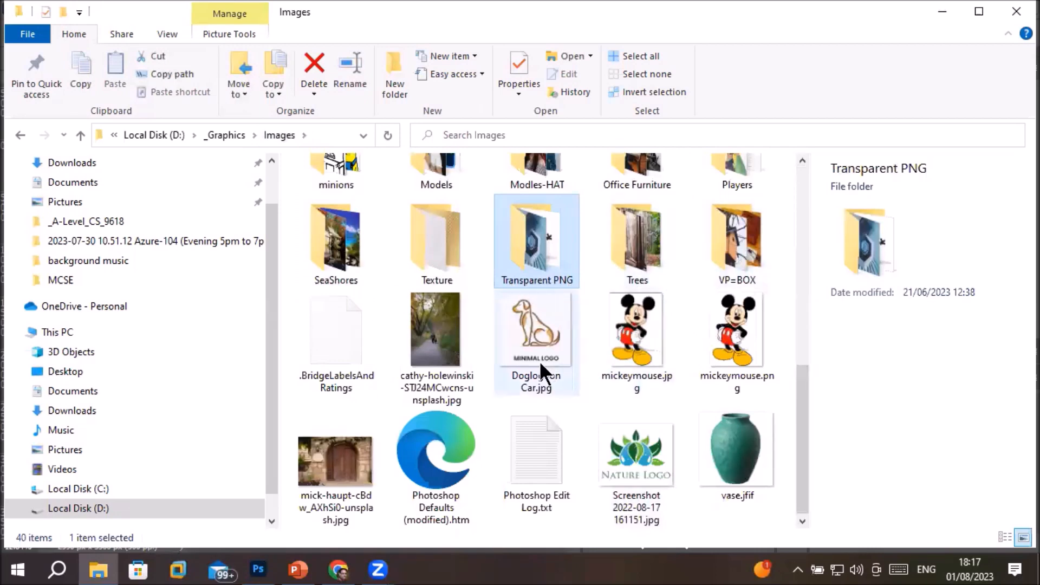
pyautogui.scroll(2, 541, 363)
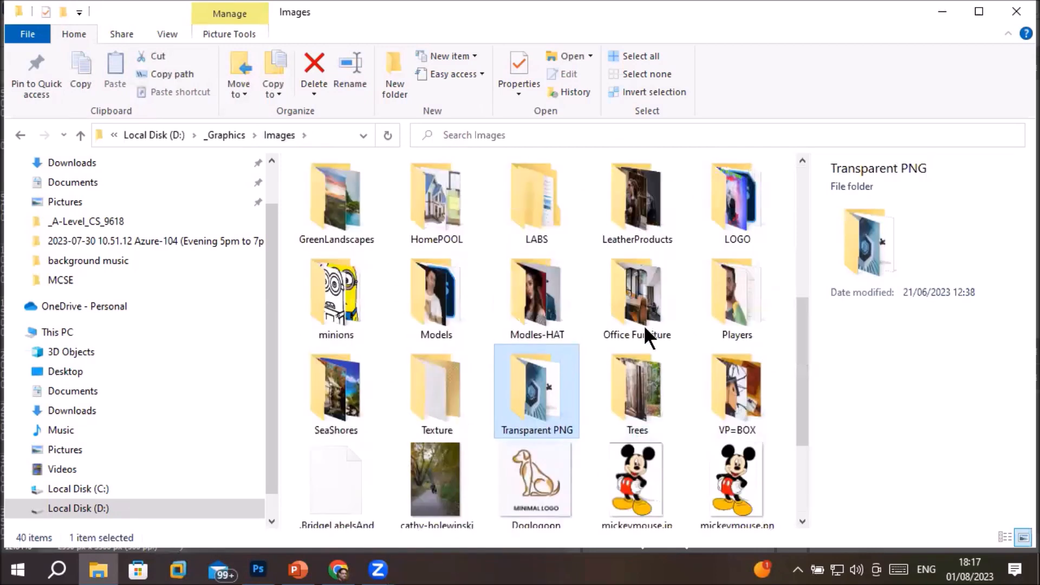
pyautogui.doubleClick(710, 291)
pyautogui.scroll(-1, 566, 418)
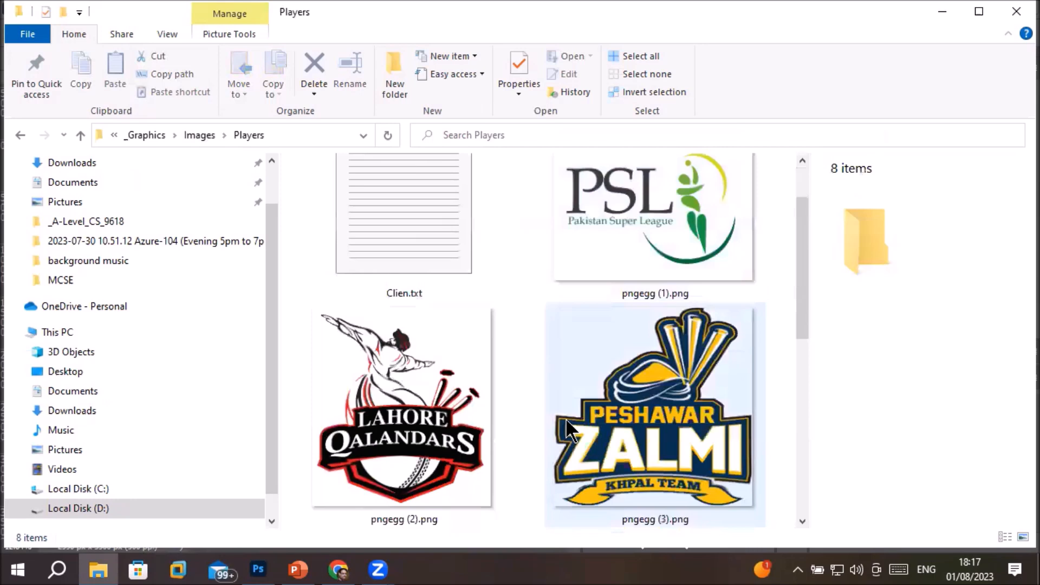
pyautogui.scroll(-5, 565, 420)
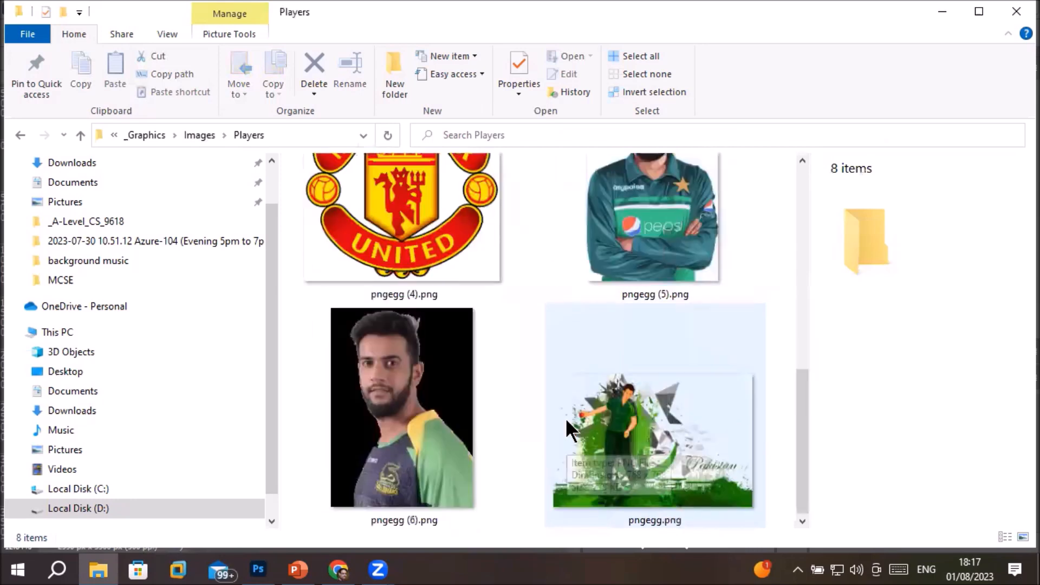
pyautogui.click(677, 232)
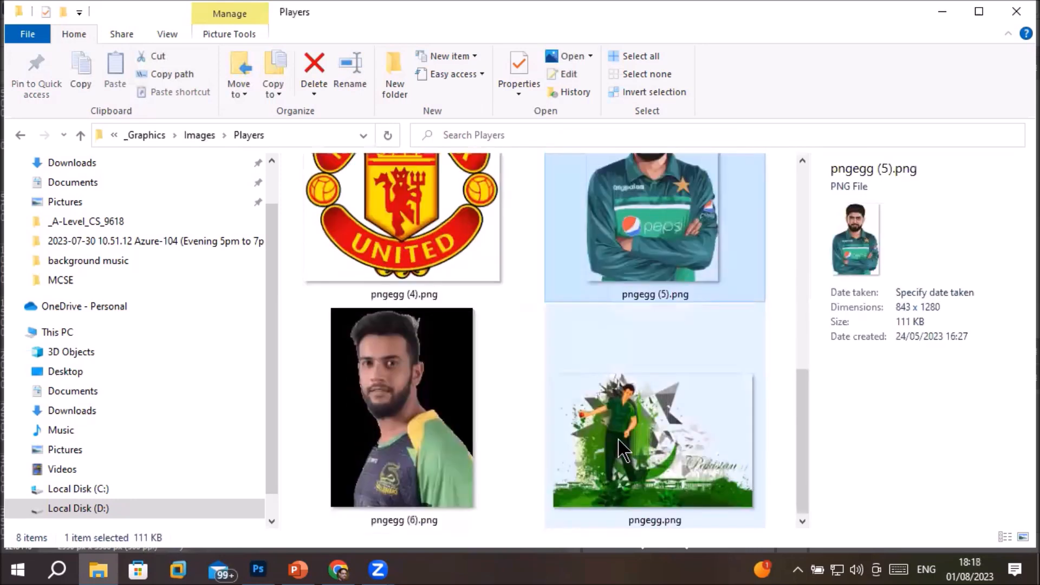
pyautogui.moveTo(619, 440); pyautogui.dragTo(259, 382)
pyautogui.moveTo(176, 207); pyautogui.dragTo(189, 246)
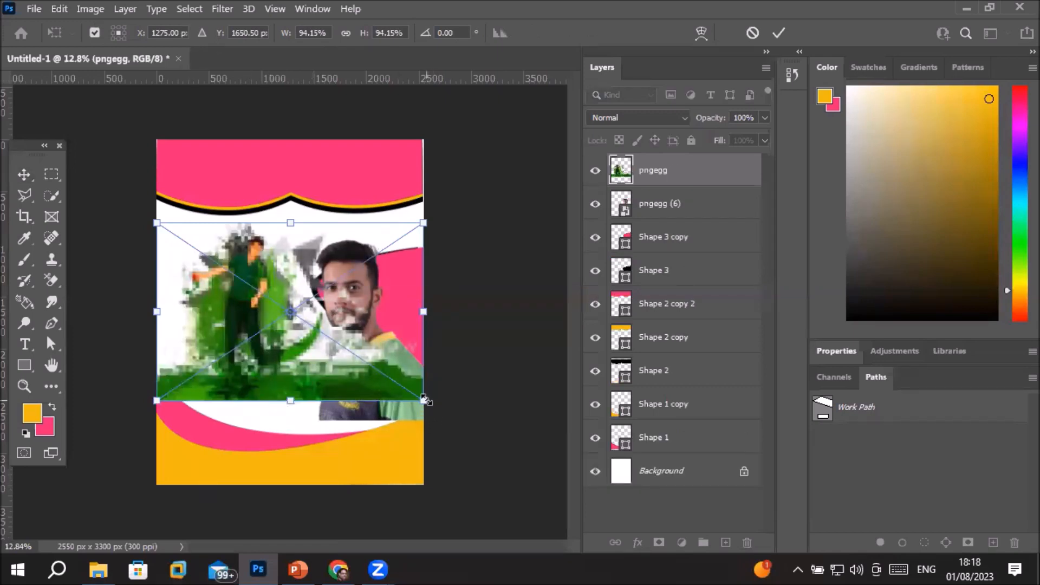
# Scale the placed pngegg artwork to 33.86% and position it in the pink header at X 614.50 px, Y 288.50 px
pyautogui.moveTo(424, 399); pyautogui.dragTo(336, 340)
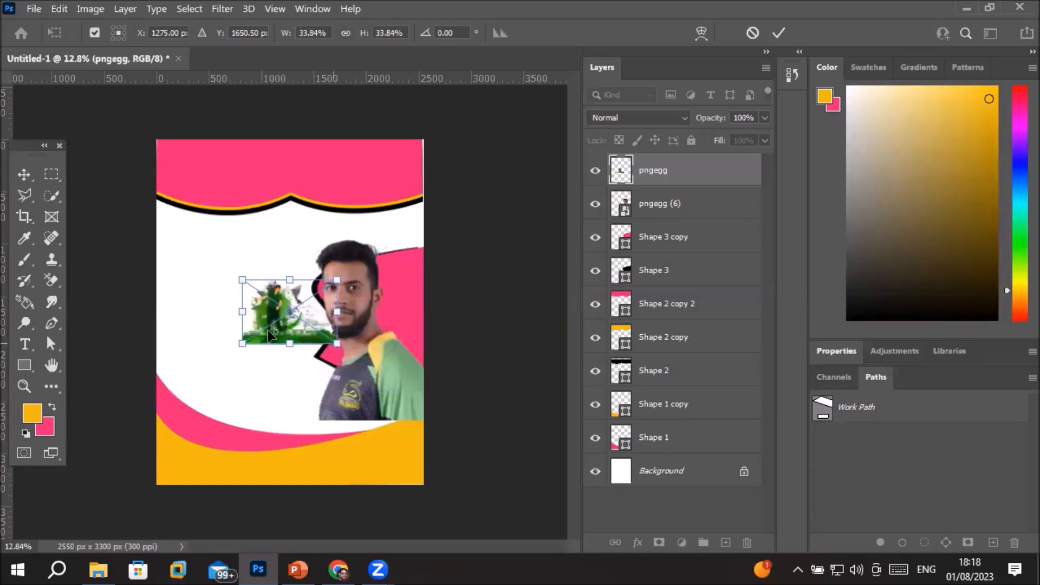
pyautogui.moveTo(241, 298); pyautogui.dragTo(207, 191)
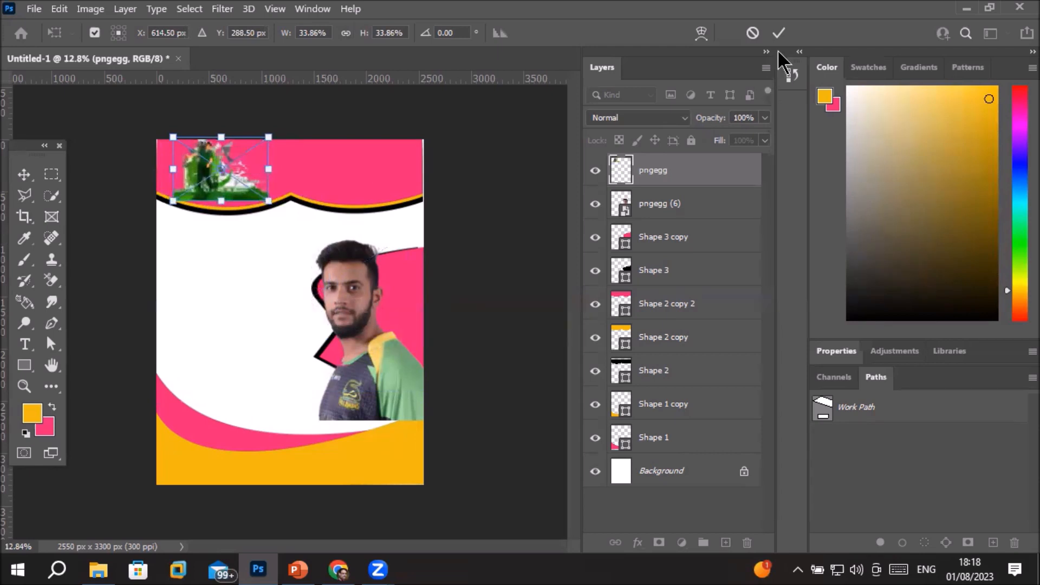
pyautogui.click(778, 36)
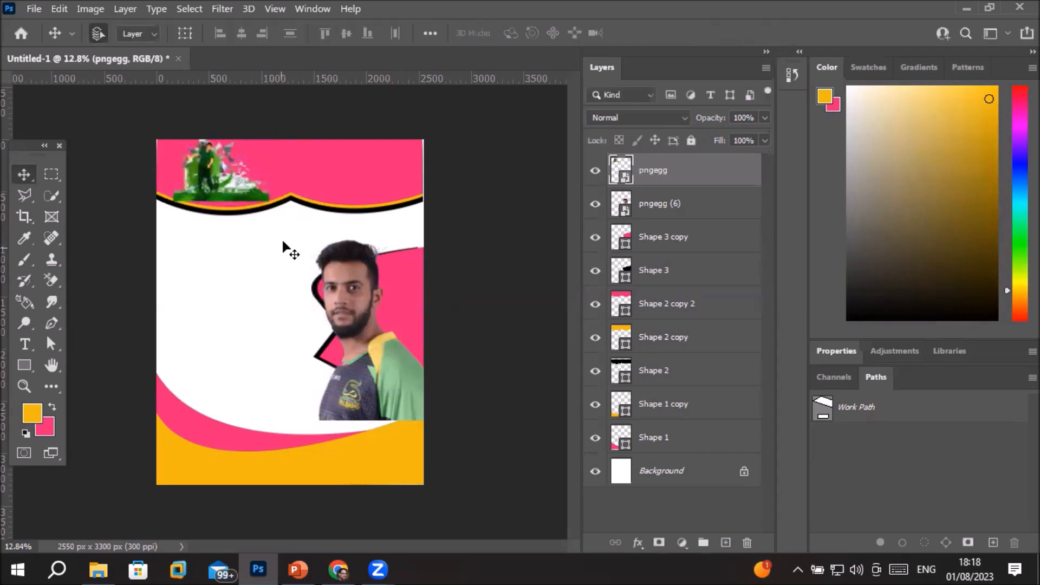
pyautogui.scroll(6, 202, 157)
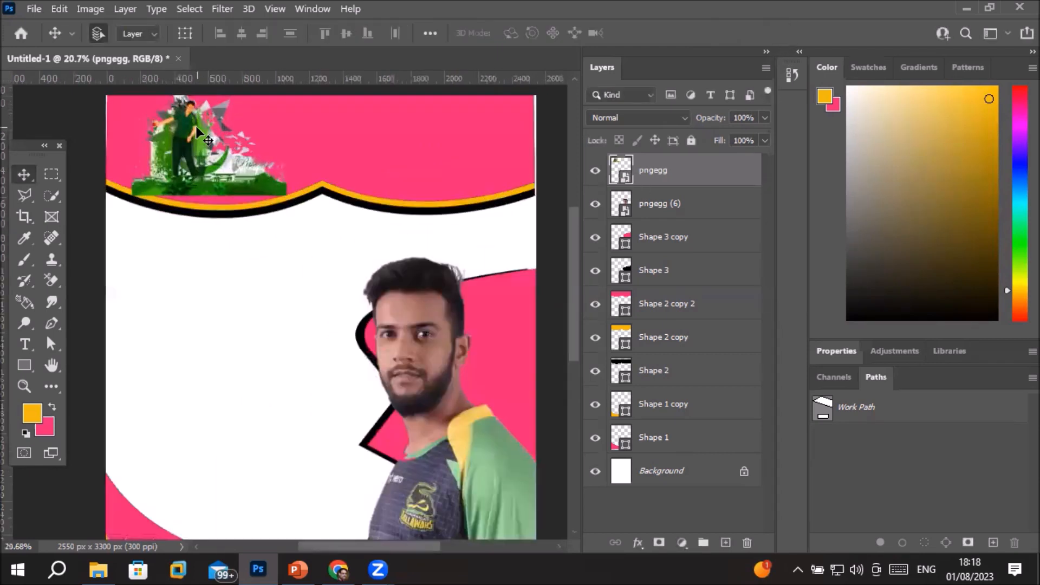
pyautogui.scroll(-3, 201, 135)
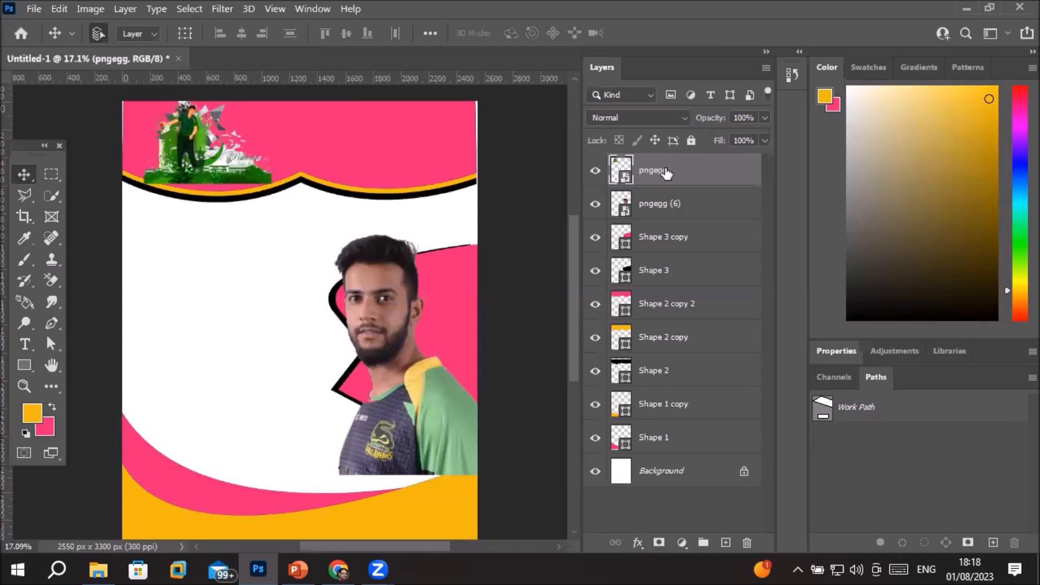
# Move the pngegg artwork from the header to the page's lower-right corner at X 2076.50 px, Y 2839.50 px
pyautogui.hotkey('ctrl', 't')
pyautogui.moveTo(189, 138); pyautogui.dragTo(393, 496)
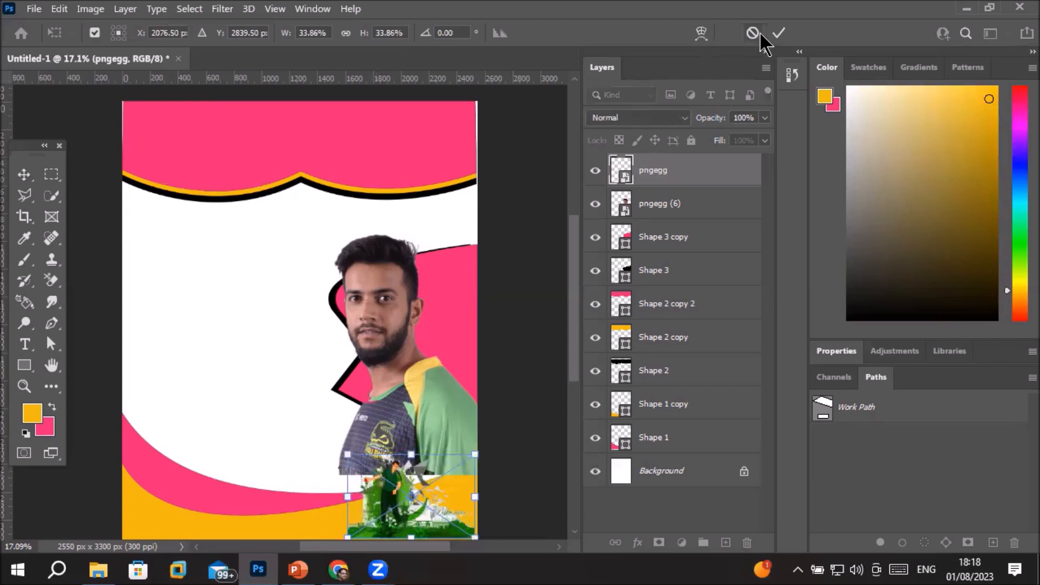
pyautogui.click(778, 33)
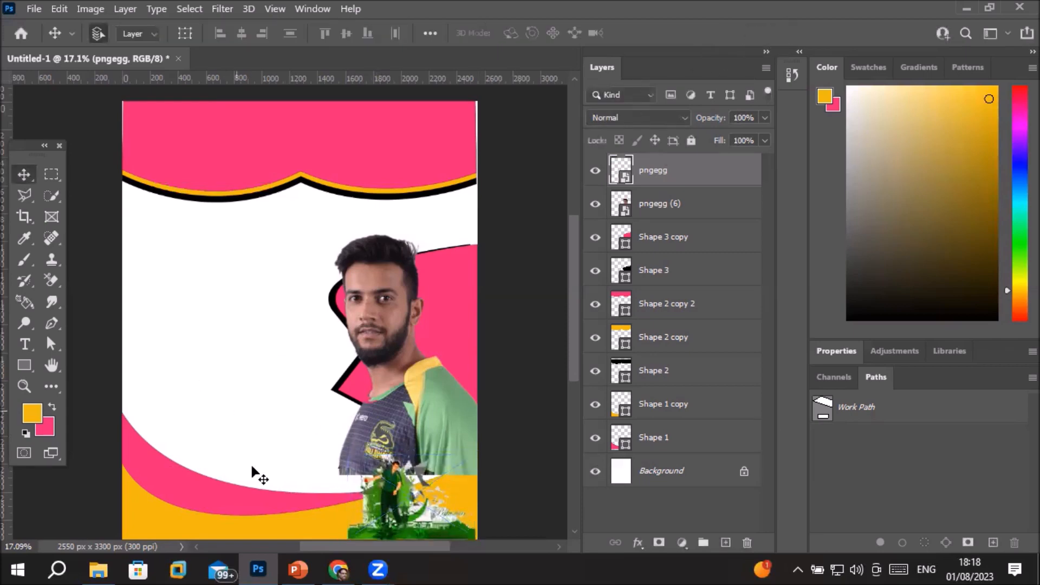
# Place pngegg (5).png from the File Explorer Players folder at 61.86%, centred at X 1011.50 px, Y 1545.00 px
pyautogui.click(103, 570)
pyautogui.moveTo(601, 260); pyautogui.dragTo(200, 323)
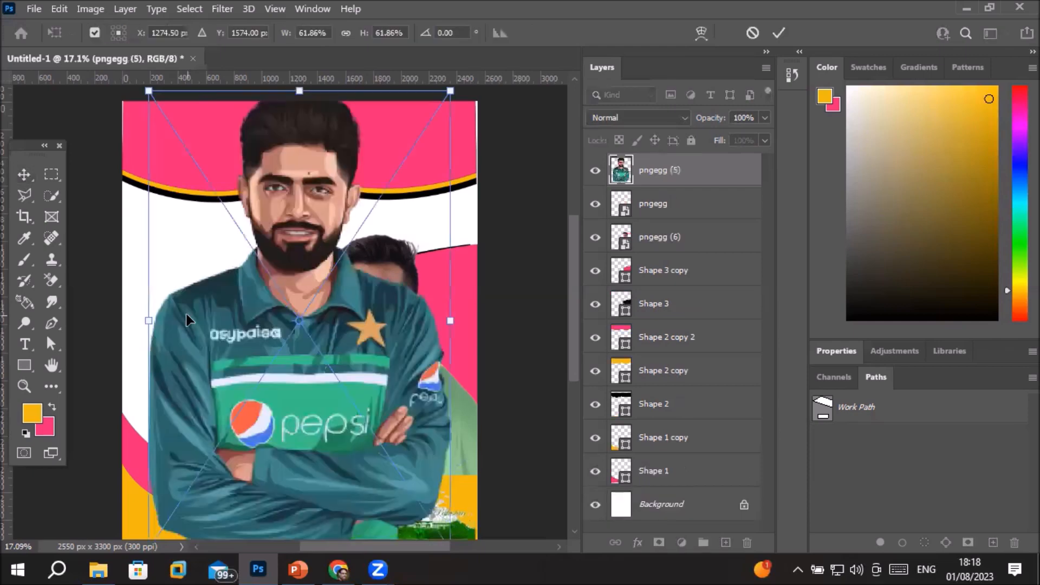
pyautogui.moveTo(289, 327); pyautogui.dragTo(251, 324)
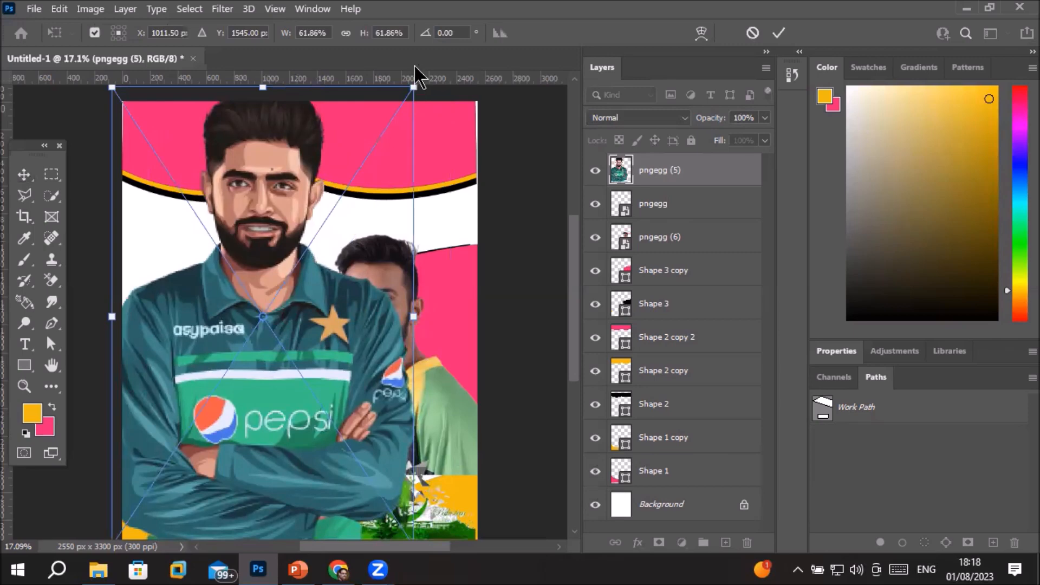
pyautogui.click(122, 9)
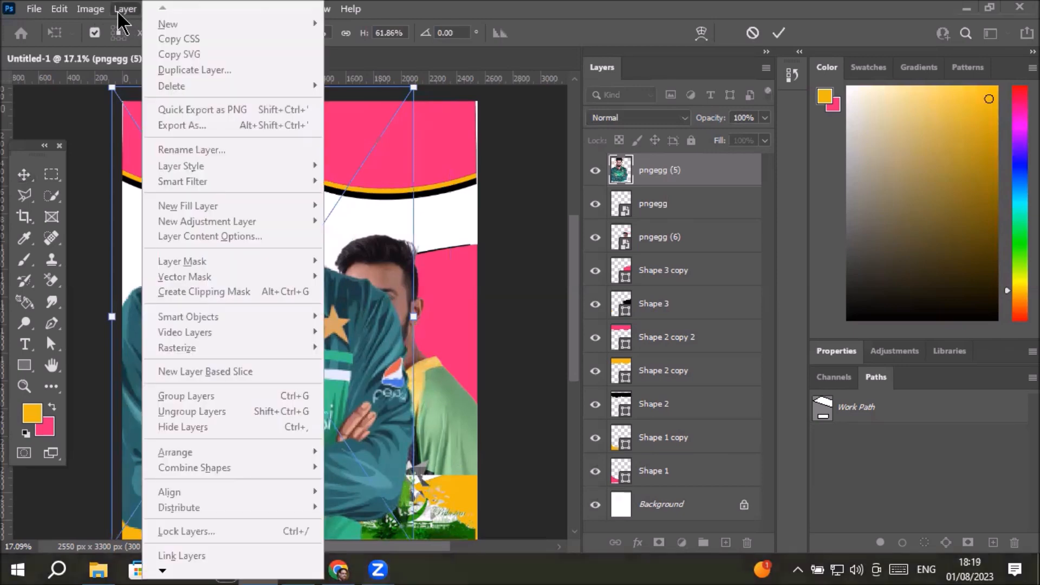
pyautogui.click(779, 37)
pyautogui.click(779, 33)
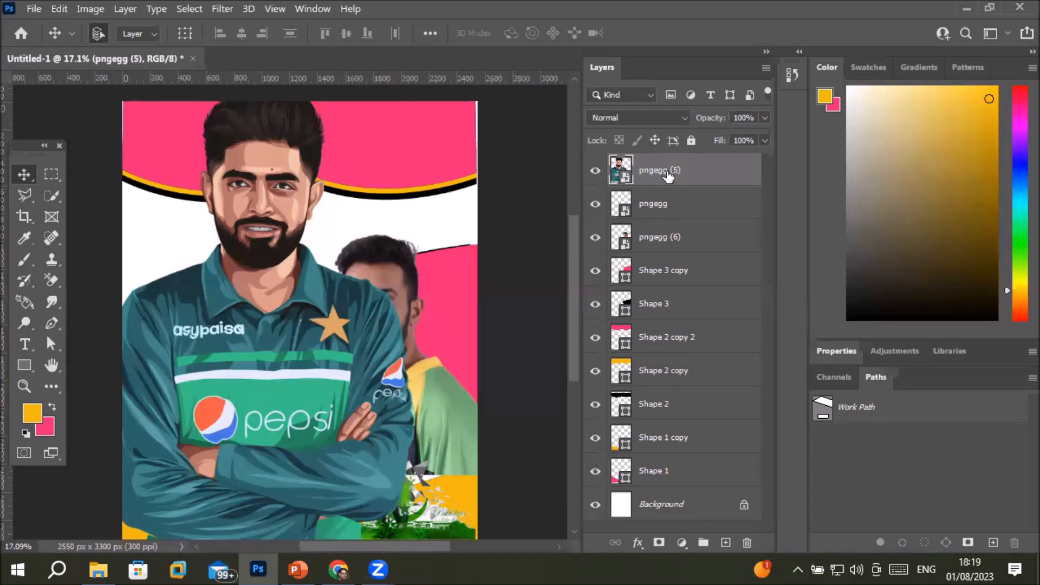
# Stack the pngegg (5) layer below pngegg (6), scale it to 48.88% and position it at X 859.50 px, Y 1562.00 px
pyautogui.moveTo(670, 171); pyautogui.dragTo(676, 248)
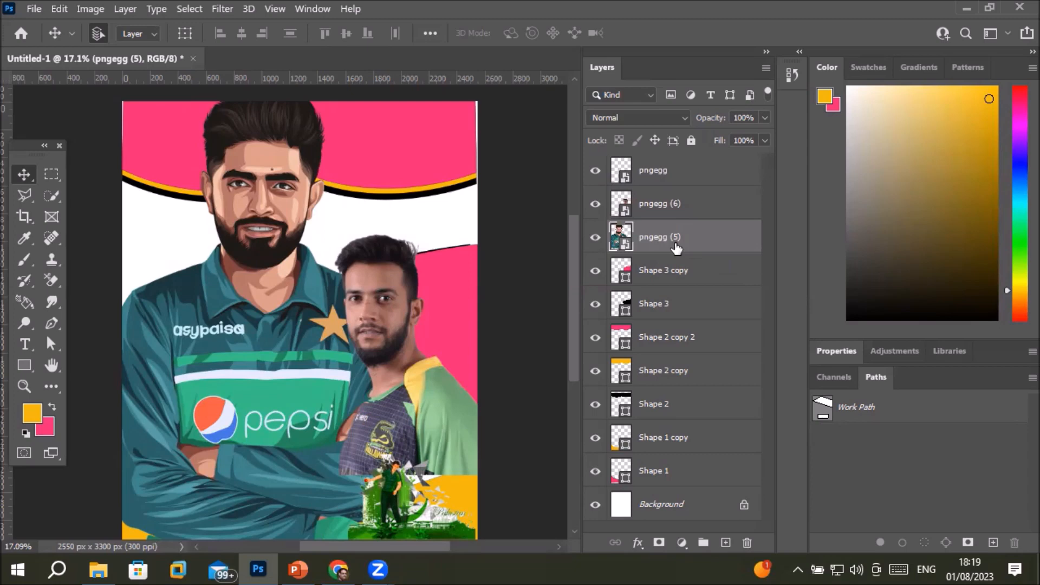
pyautogui.hotkey('ctrl', 't')
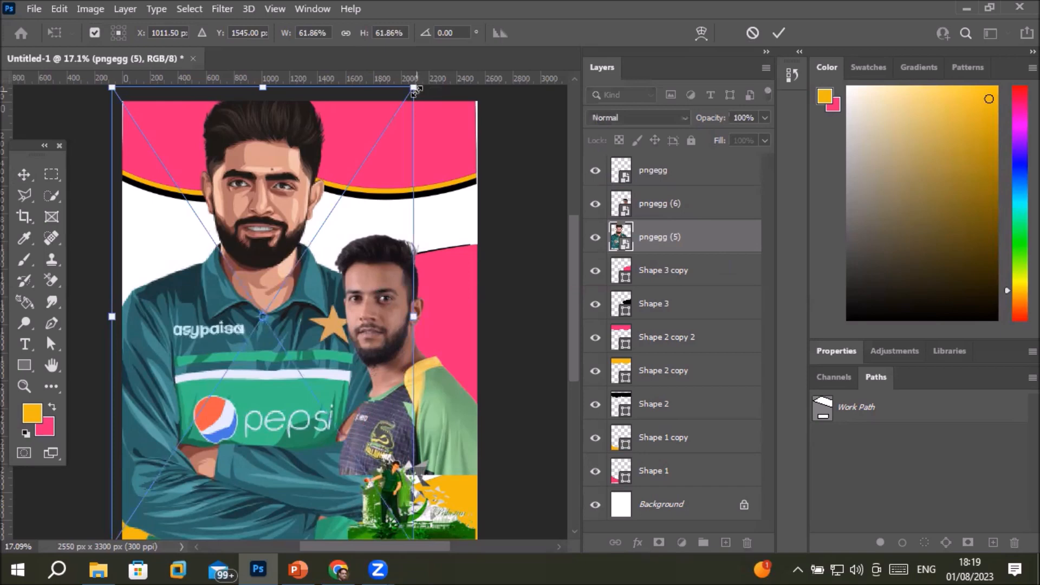
pyautogui.moveTo(414, 91); pyautogui.dragTo(392, 144)
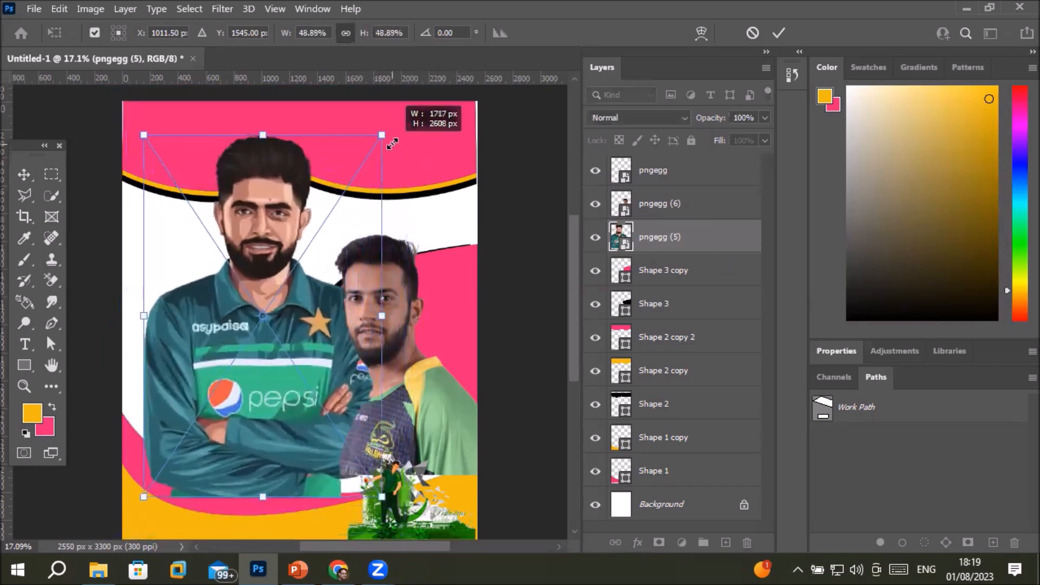
pyautogui.moveTo(213, 343); pyautogui.dragTo(188, 344)
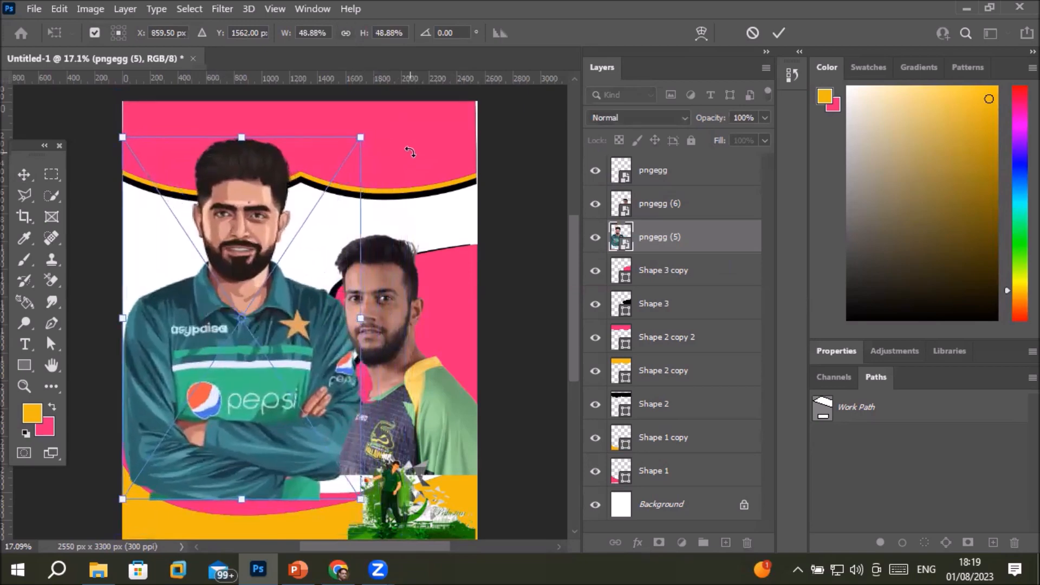
pyautogui.click(778, 32)
# Lower the pngegg artwork and the pngegg (5) player onto the page's bottom edge, and deselect them
pyautogui.scroll(-2, 447, 251)
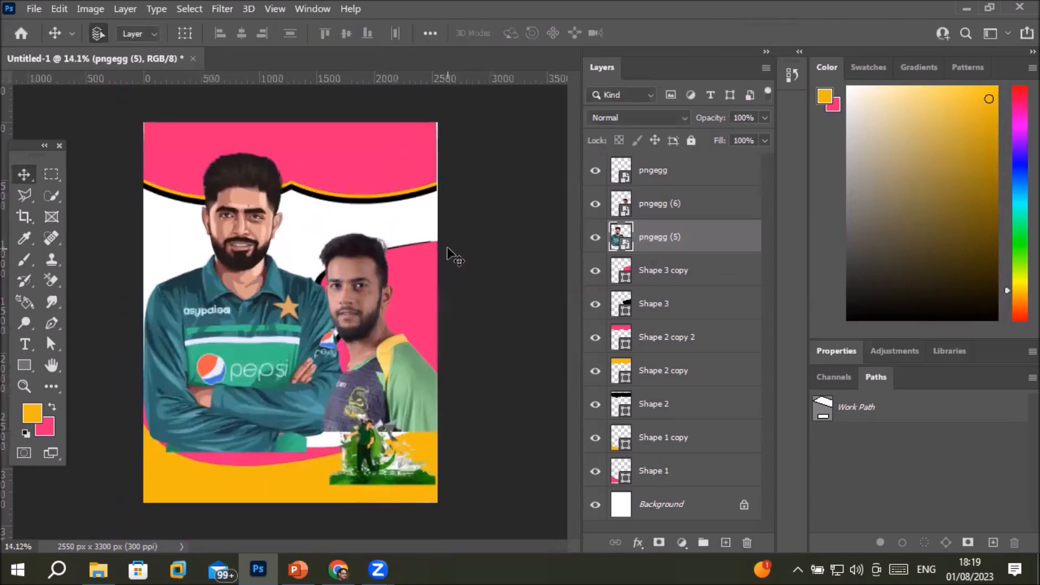
pyautogui.scroll(-1, 452, 287)
pyautogui.moveTo(367, 454); pyautogui.dragTo(372, 478)
pyautogui.click(501, 257)
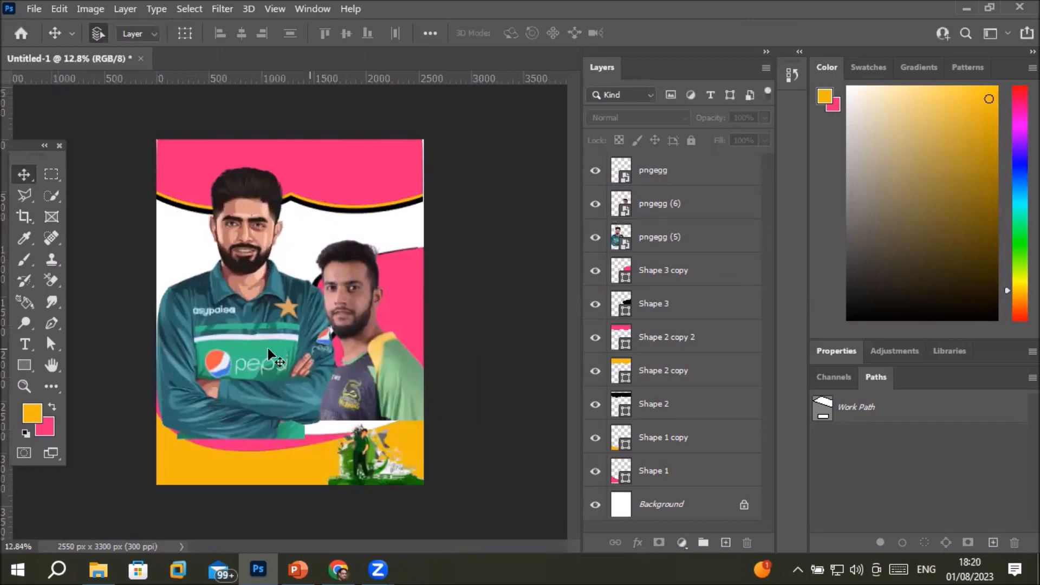
pyautogui.moveTo(243, 343); pyautogui.dragTo(236, 390)
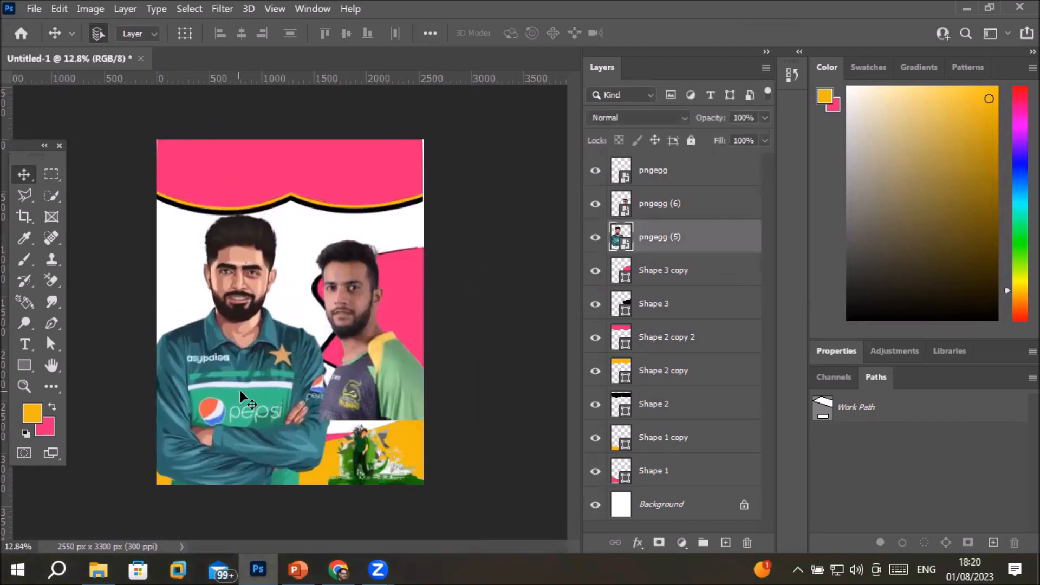
pyautogui.click(494, 159)
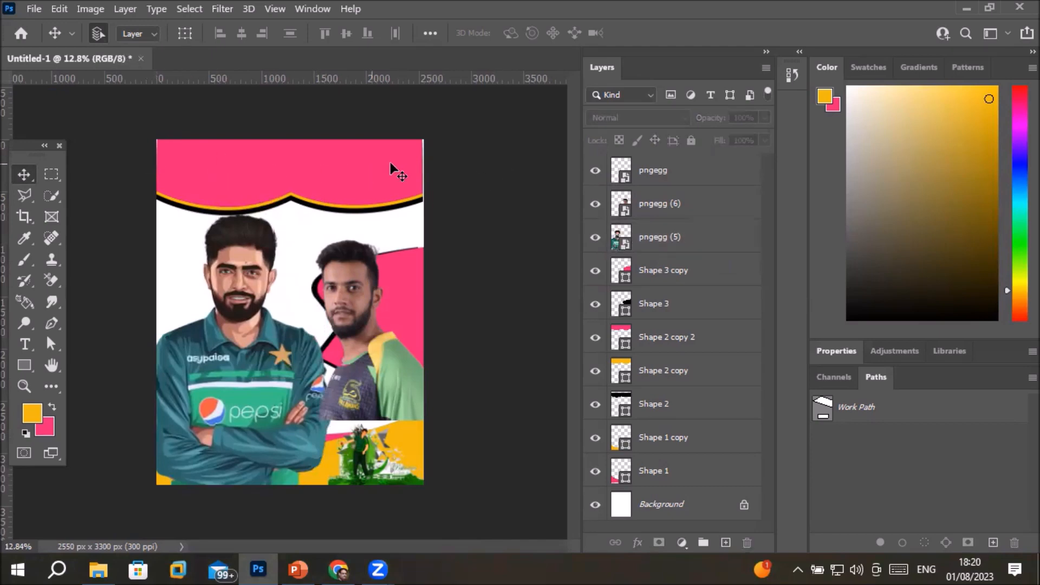
# Add the title "Pakistan Super League" in A Wolf At The Door, 36 pt, and fit it within the pink header band
pyautogui.click(22, 347)
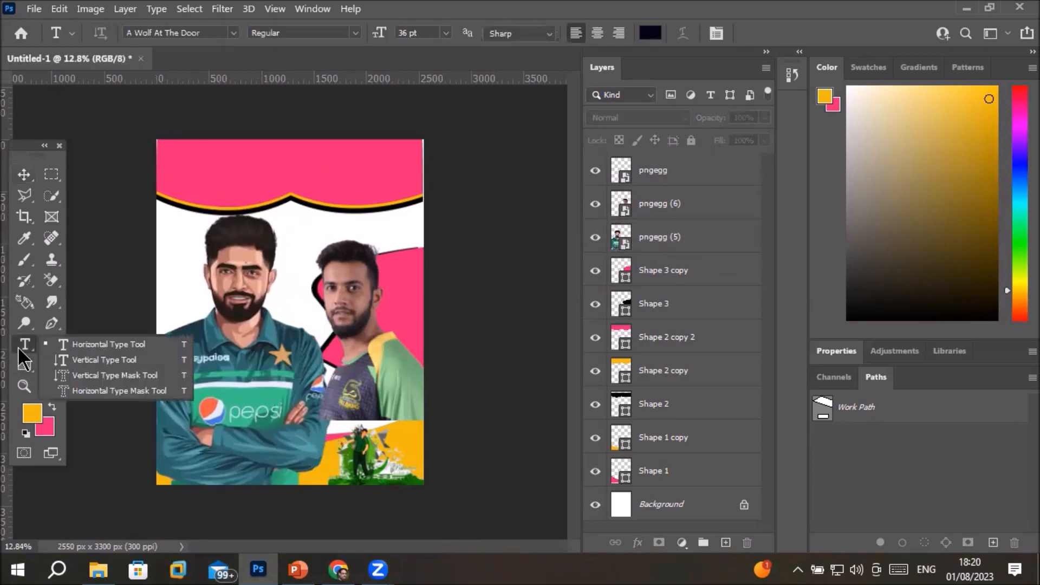
pyautogui.click(92, 344)
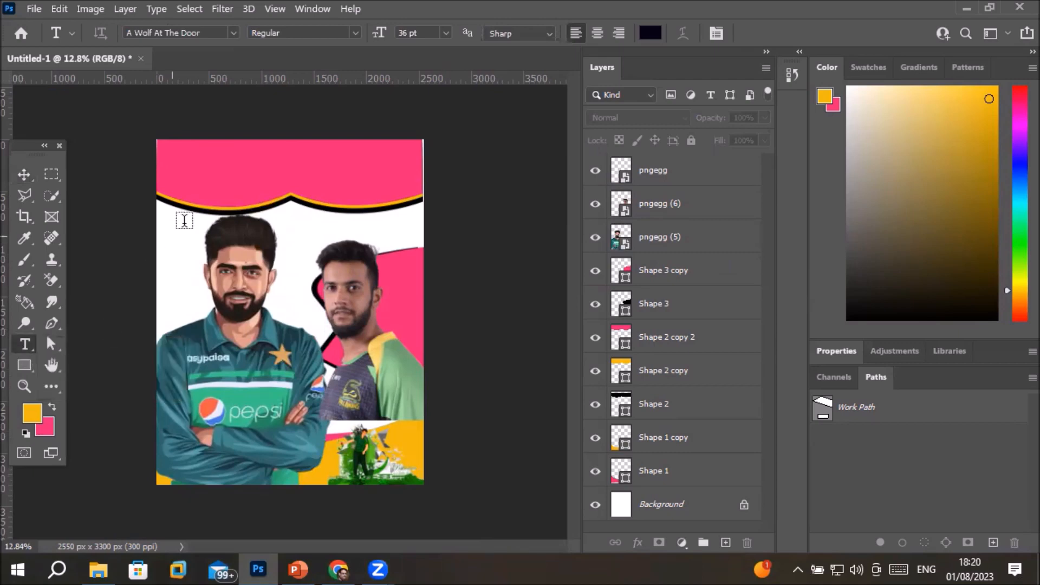
pyautogui.click(205, 168)
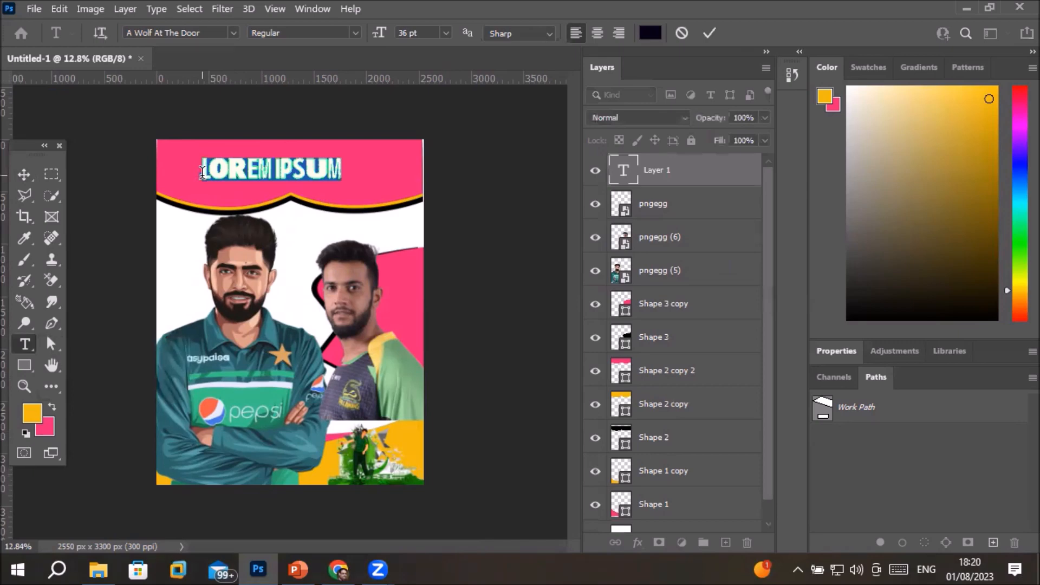
pyautogui.write('PAKISTAN')
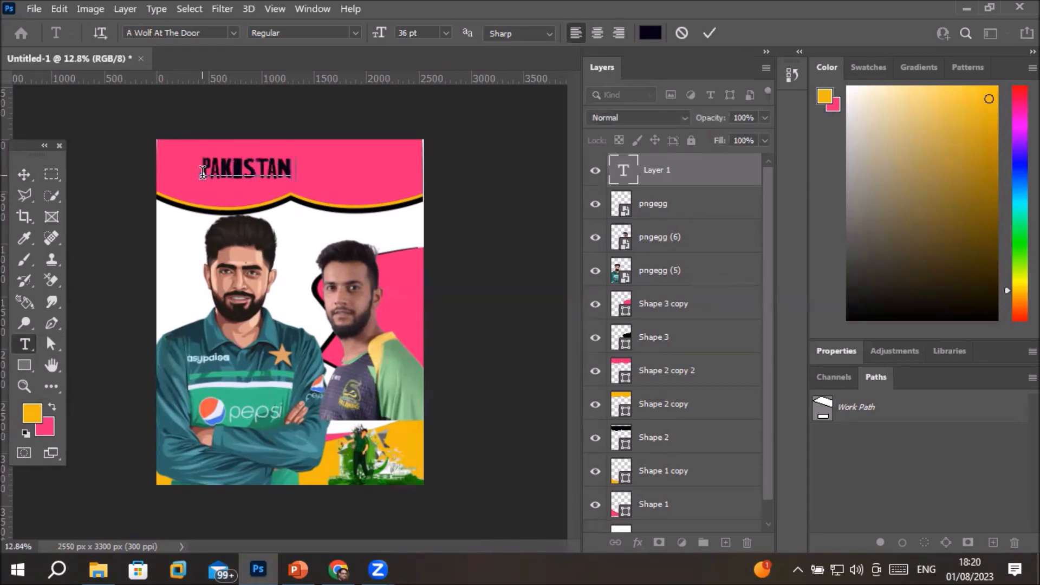
pyautogui.write(' SUPER LEAGUE')
pyautogui.click(24, 174)
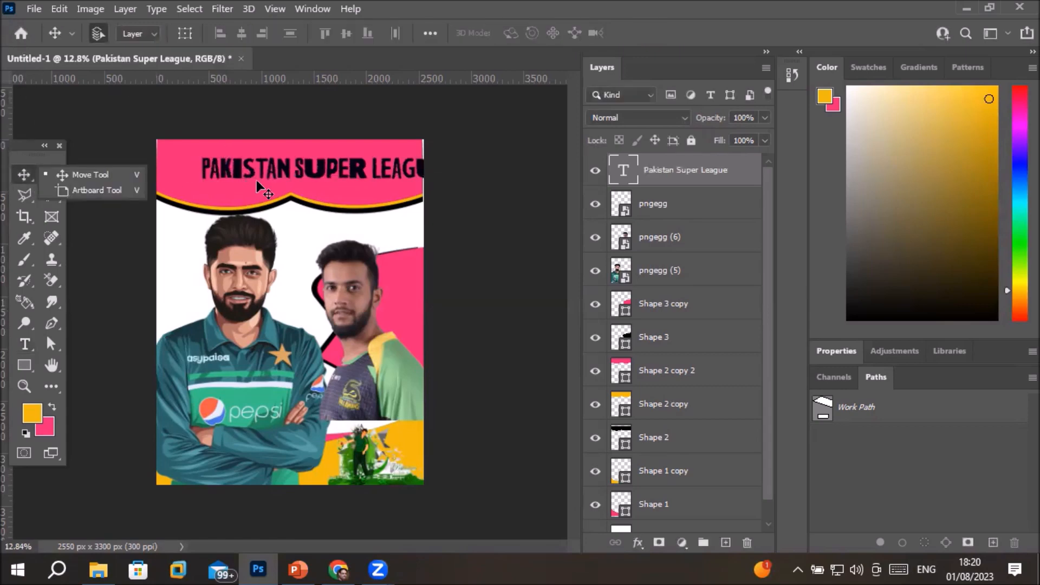
pyautogui.moveTo(251, 173); pyautogui.dragTo(215, 170)
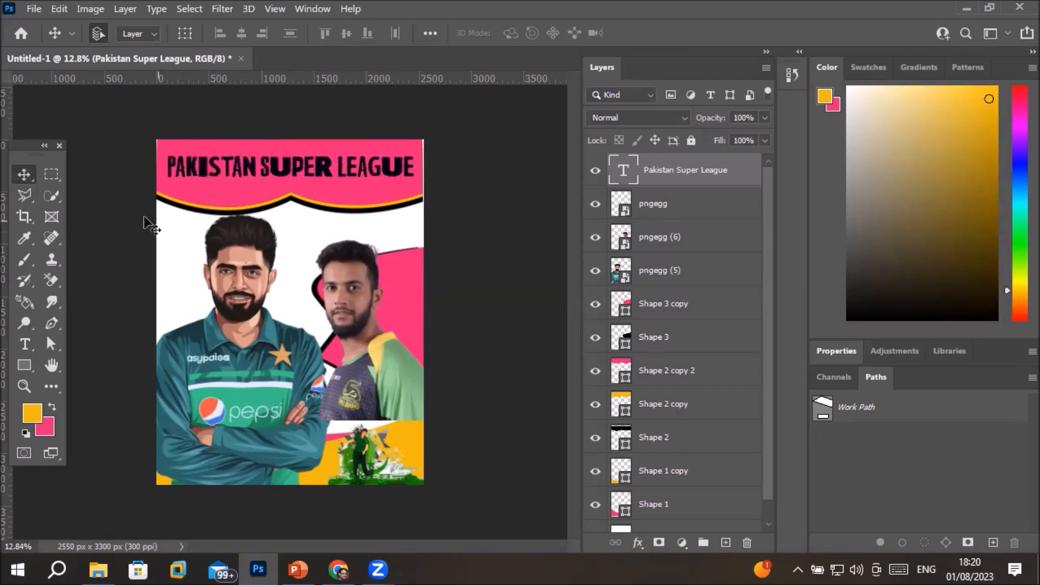
pyautogui.click(24, 344)
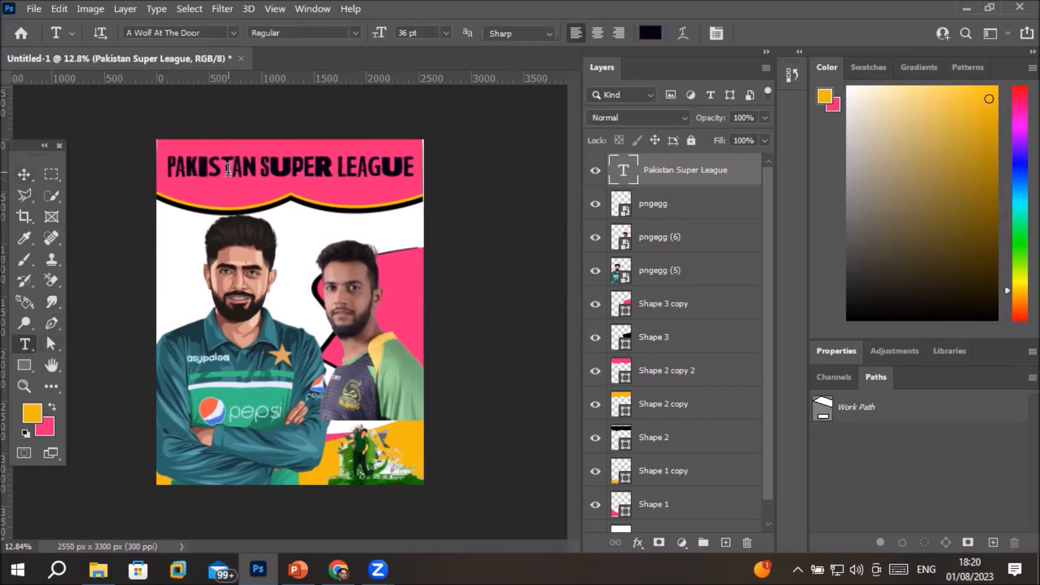
pyautogui.moveTo(182, 159); pyautogui.dragTo(167, 157)
pyautogui.moveTo(325, 164); pyautogui.dragTo(345, 164)
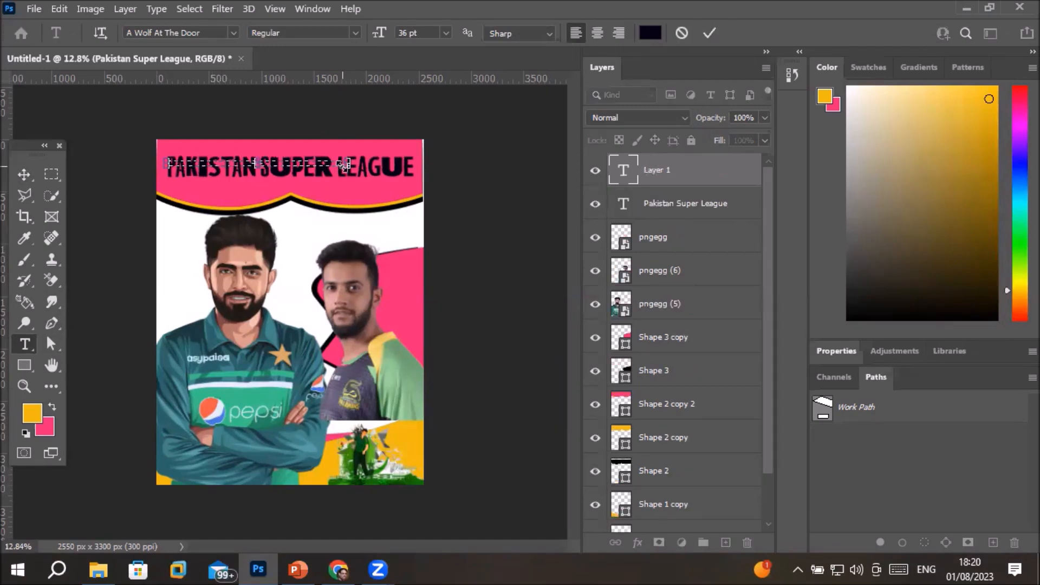
pyautogui.click(687, 171)
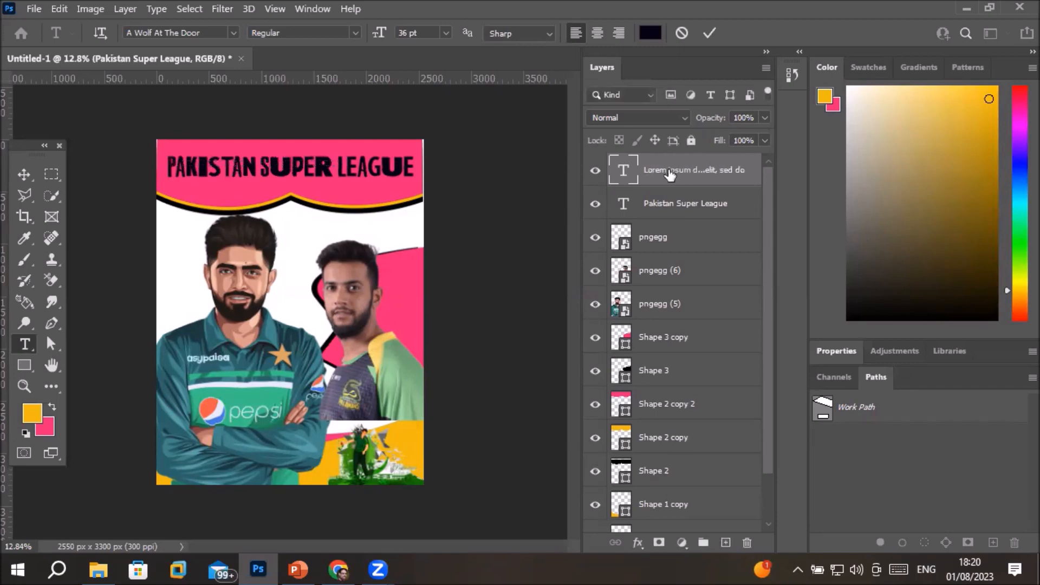
pyautogui.click(676, 173)
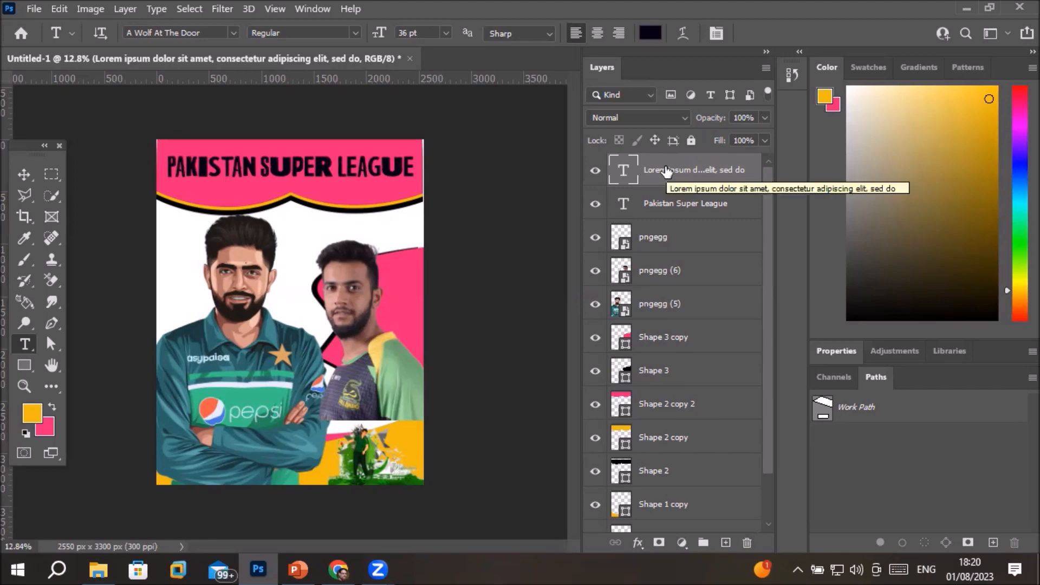
pyautogui.moveTo(666, 171); pyautogui.dragTo(746, 542)
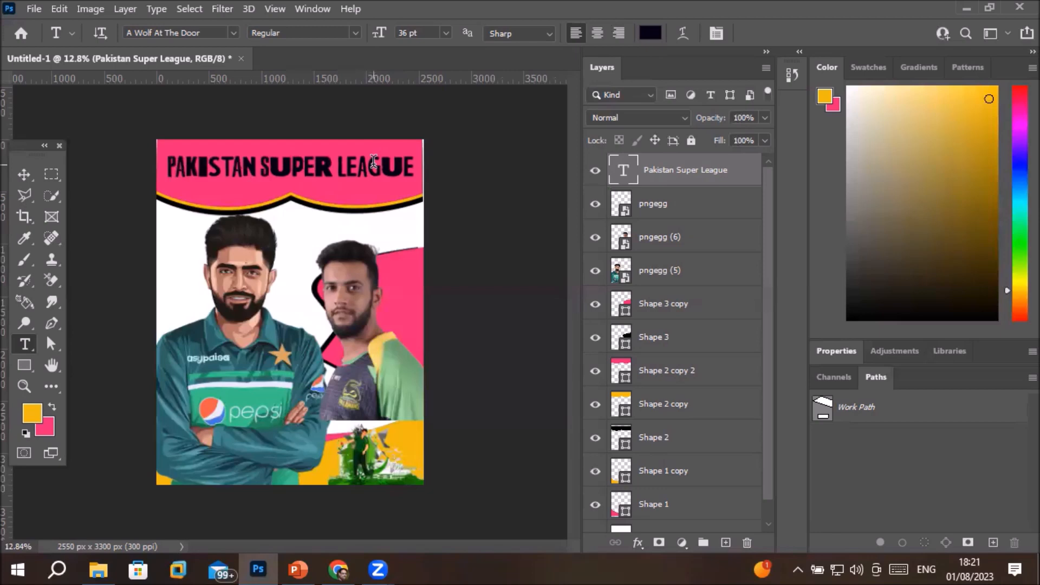
# Change the font of the whole "Pakistan Super League" title to Bing Bam Boum
pyautogui.moveTo(414, 167); pyautogui.dragTo(163, 168)
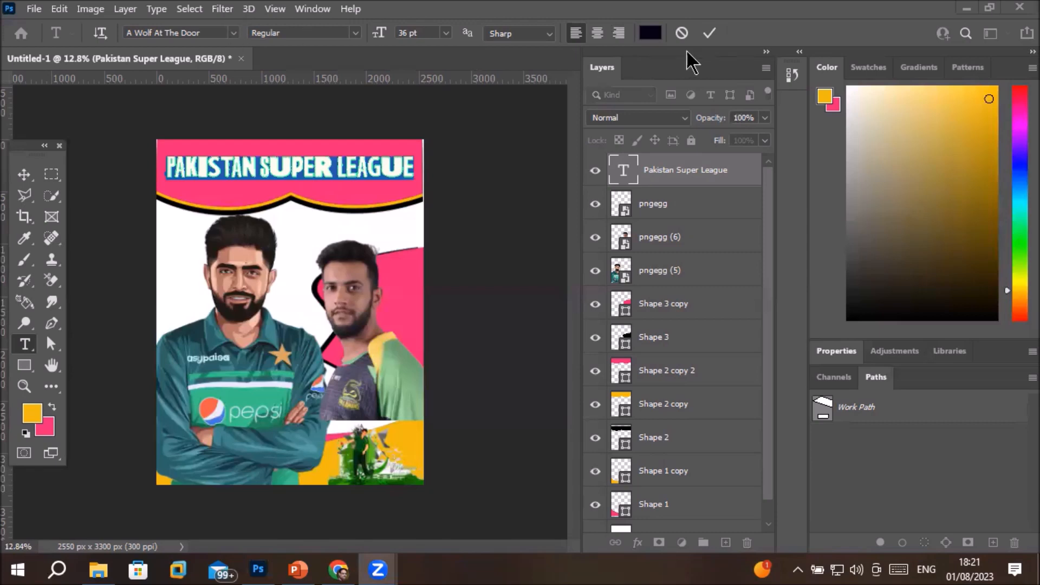
pyautogui.click(234, 33)
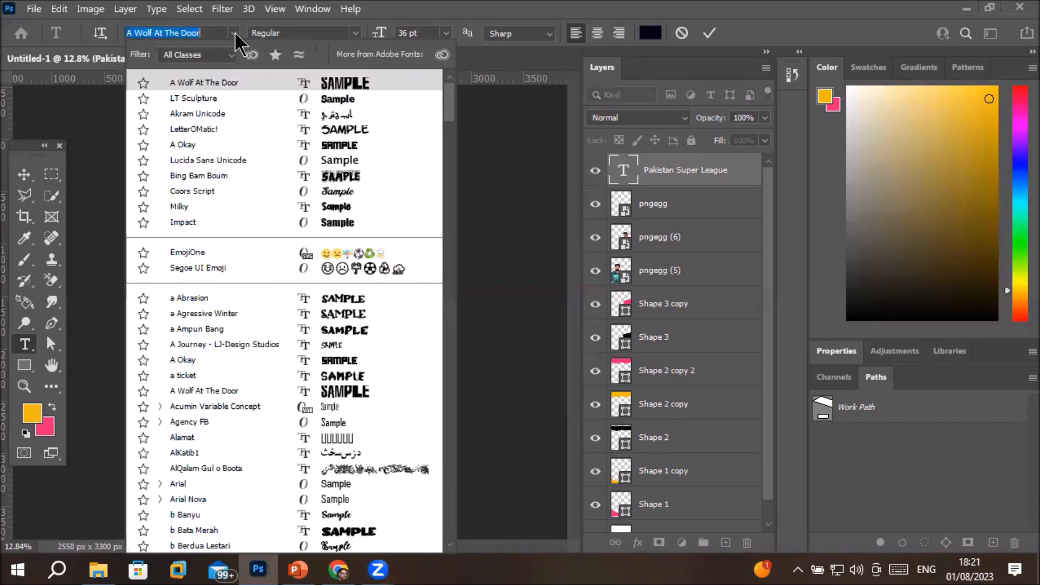
pyautogui.click(352, 139)
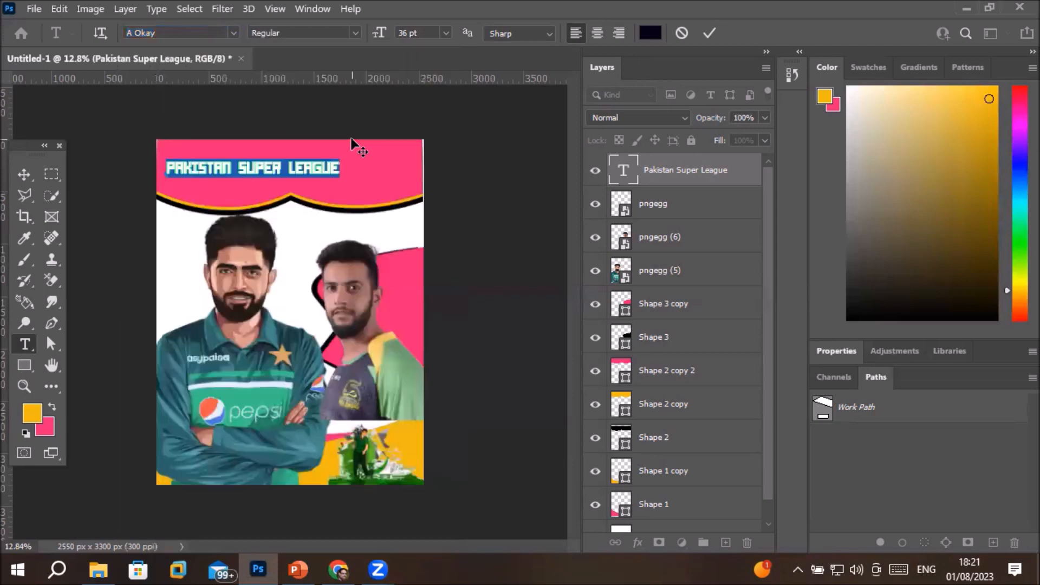
pyautogui.click(234, 32)
pyautogui.click(346, 174)
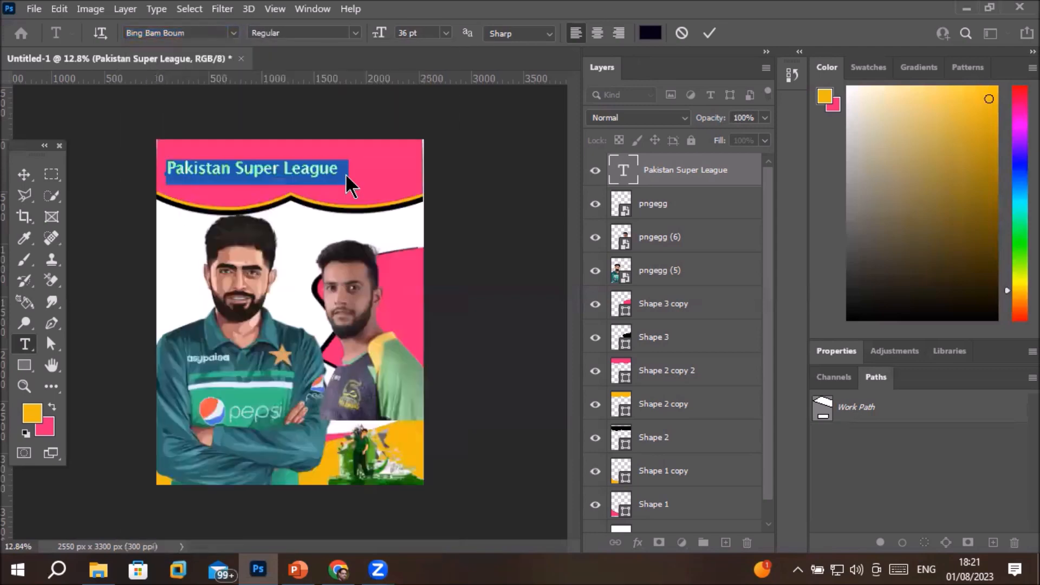
pyautogui.click(709, 33)
# Centre the "Pakistan Super League" title horizontally in the pink header band and deselect it
pyautogui.moveTo(258, 170); pyautogui.dragTo(290, 170)
pyautogui.click(22, 174)
pyautogui.press('v')
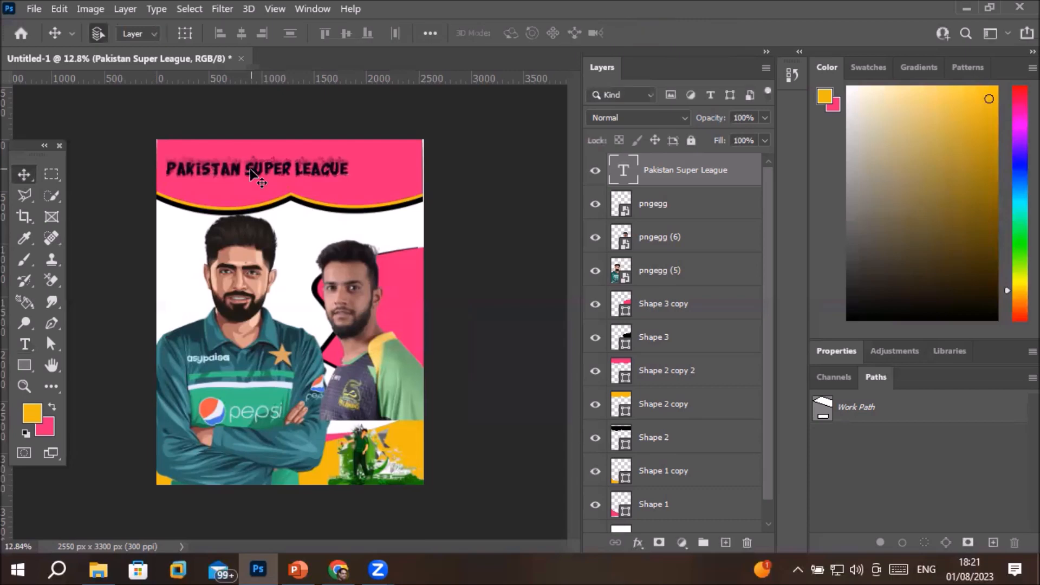
pyautogui.moveTo(252, 168); pyautogui.dragTo(285, 168)
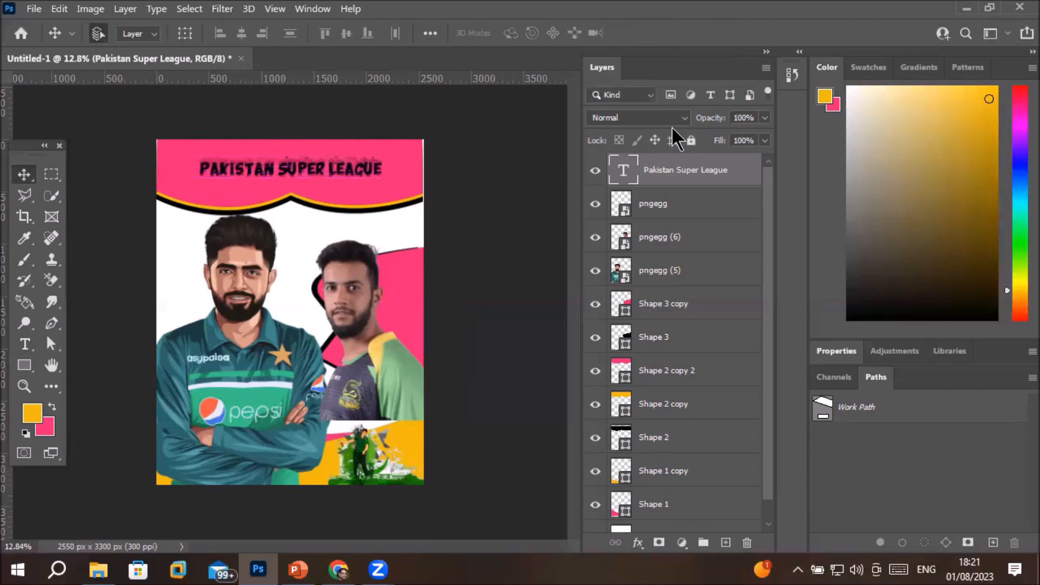
pyautogui.click(494, 183)
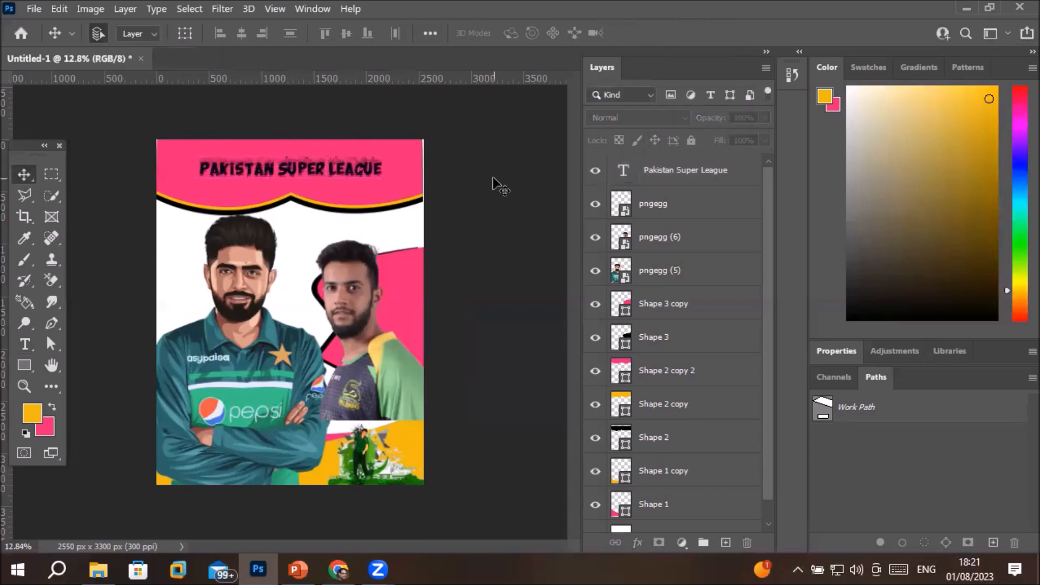
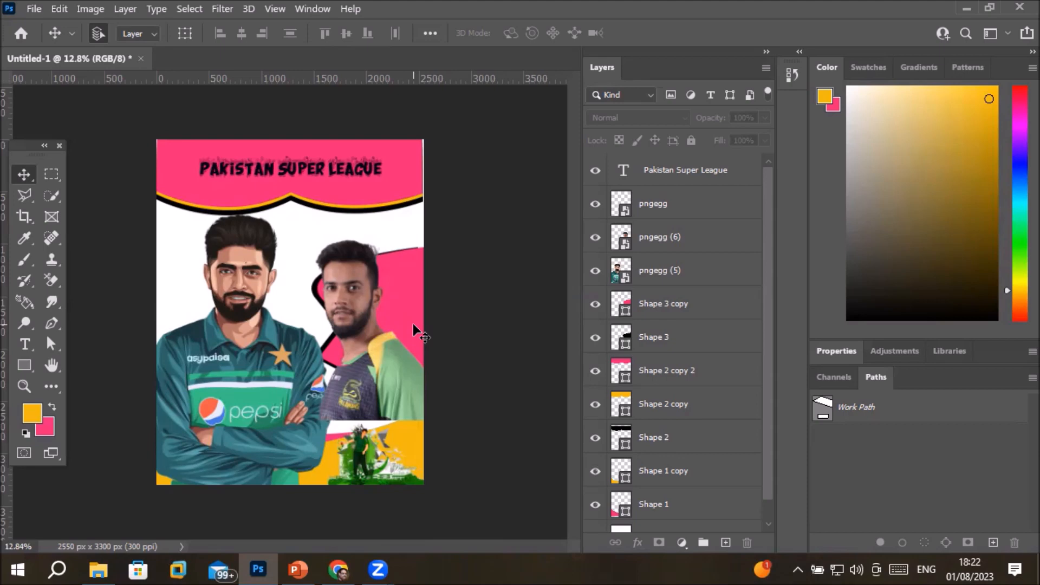
pyautogui.click(53, 327)
pyautogui.click(56, 346)
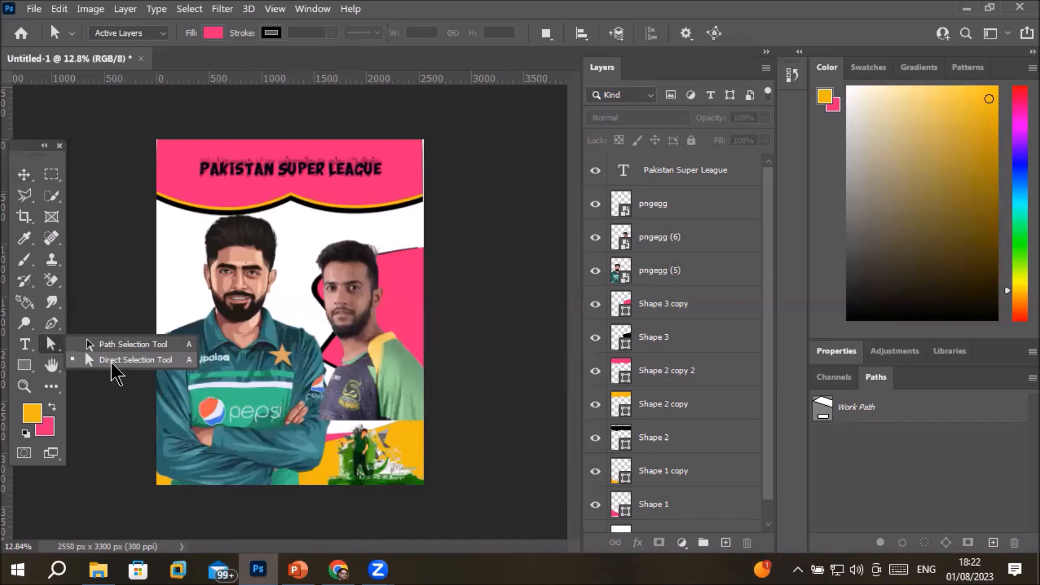
pyautogui.click(53, 326)
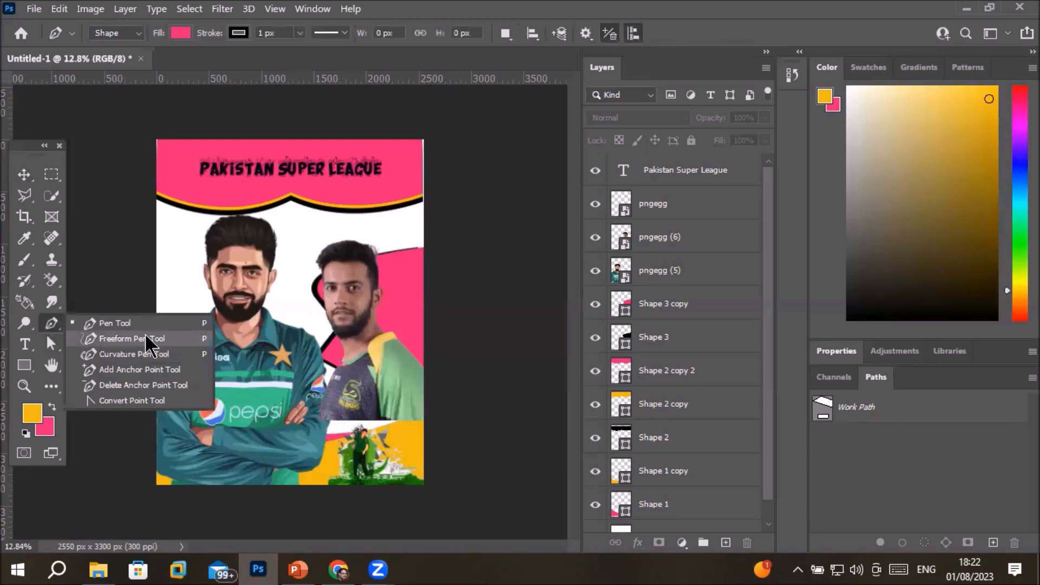
# Create a new Letter document, 8.5 x 11 in at 300 ppi with a white background, and fit it to the window
pyautogui.click(38, 10)
pyautogui.click(38, 10)
pyautogui.click(46, 27)
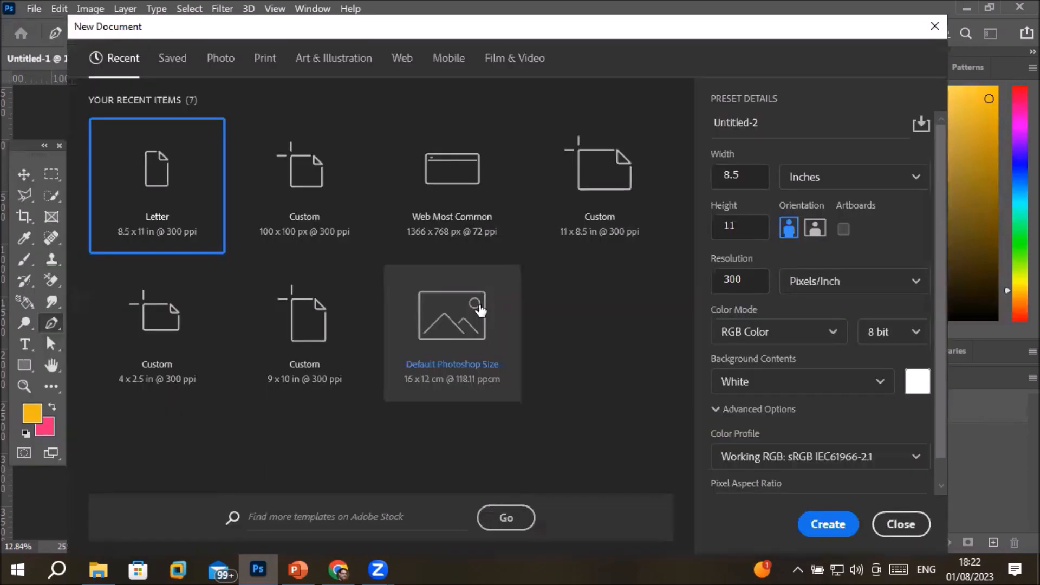
pyautogui.doubleClick(142, 172)
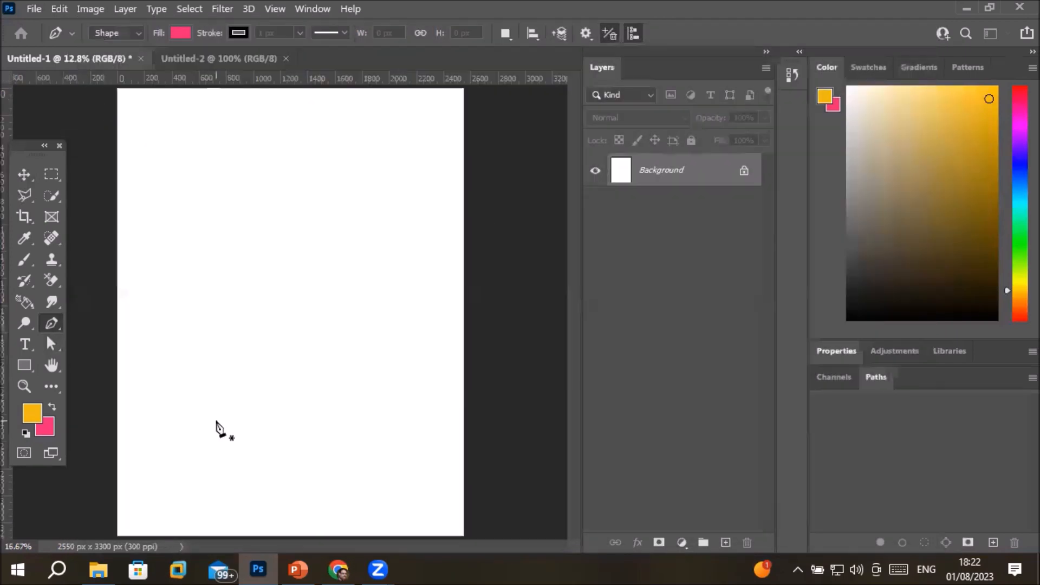
pyautogui.hotkey('ctrl', '0')
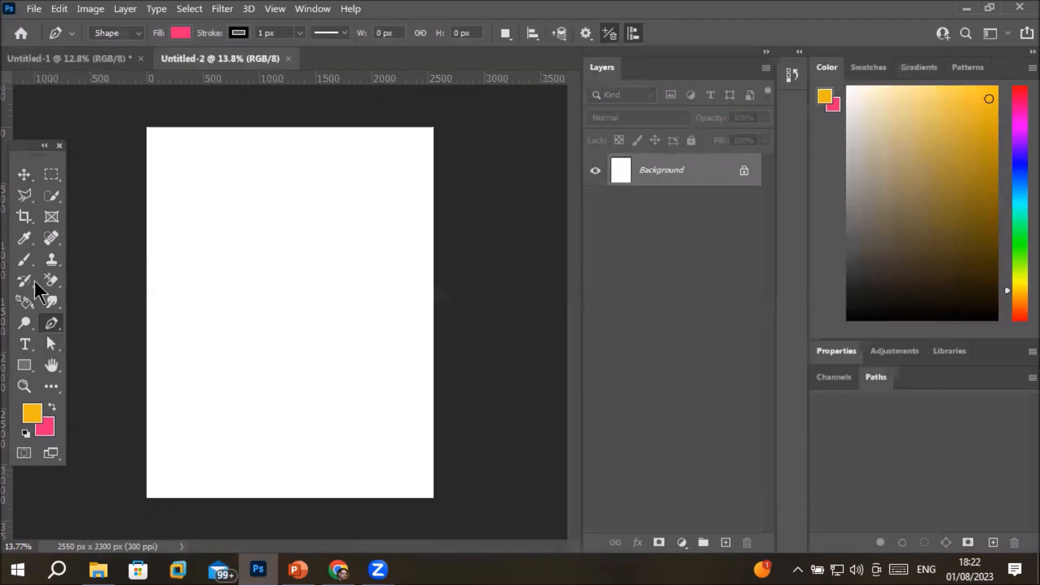
# Draw a wavy Freeform Pen shape about 2536 x 856 px from the page's lower right edge to its bottom-left corner
pyautogui.rightClick(44, 322)
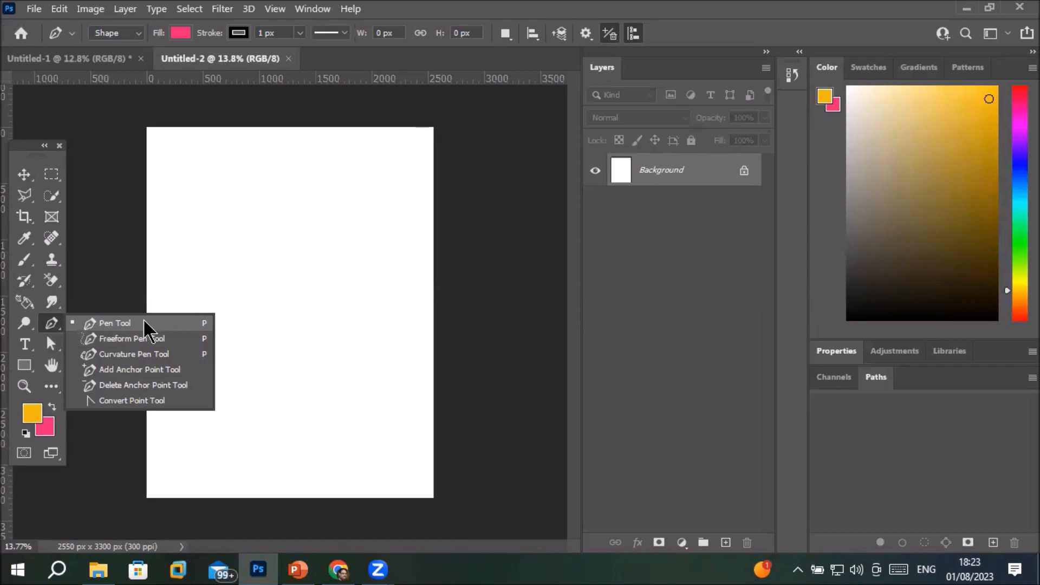
pyautogui.click(125, 322)
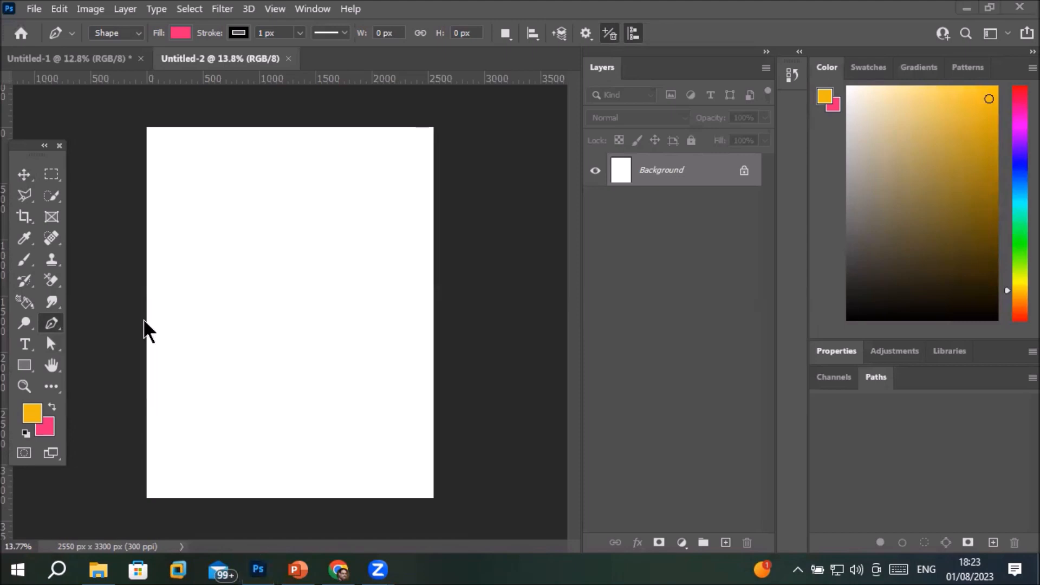
pyautogui.click(51, 324)
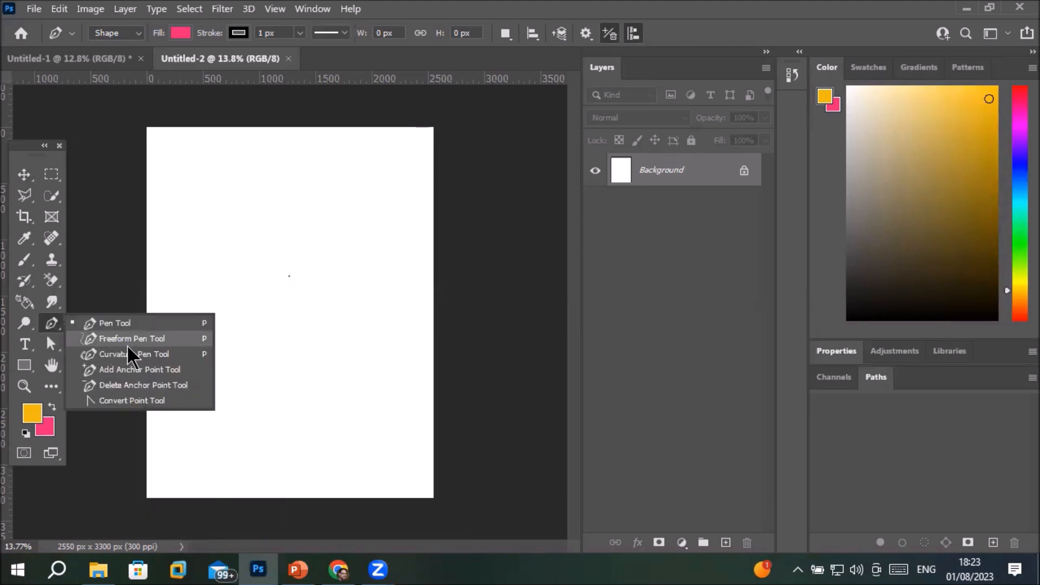
pyautogui.click(137, 341)
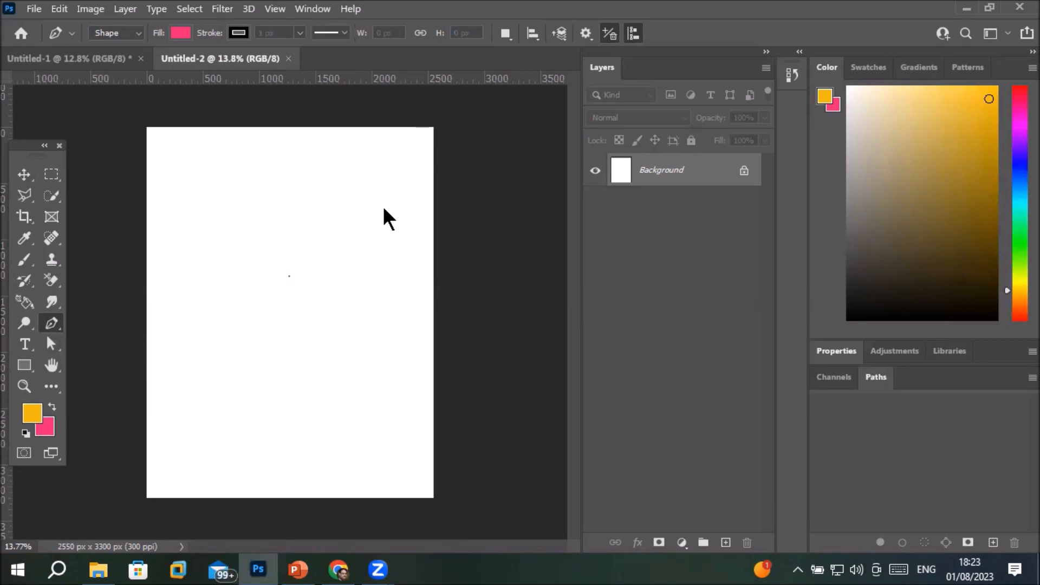
pyautogui.moveTo(430, 415)
pyautogui.mouseDown()
pyautogui.moveTo(404, 398)
pyautogui.moveTo(387, 421)
pyautogui.moveTo(318, 435)
pyautogui.moveTo(293, 461)
pyautogui.moveTo(255, 453)
pyautogui.moveTo(149, 493)
pyautogui.mouseUp()
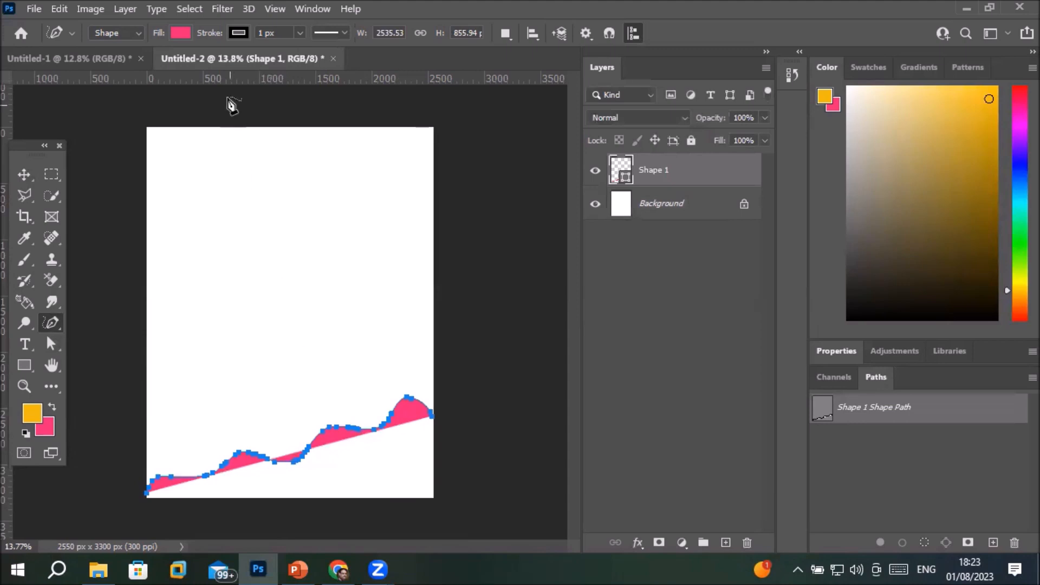
# Remove the fill from the wavy freeform shape, keeping its black 1 px stroke
pyautogui.click(180, 33)
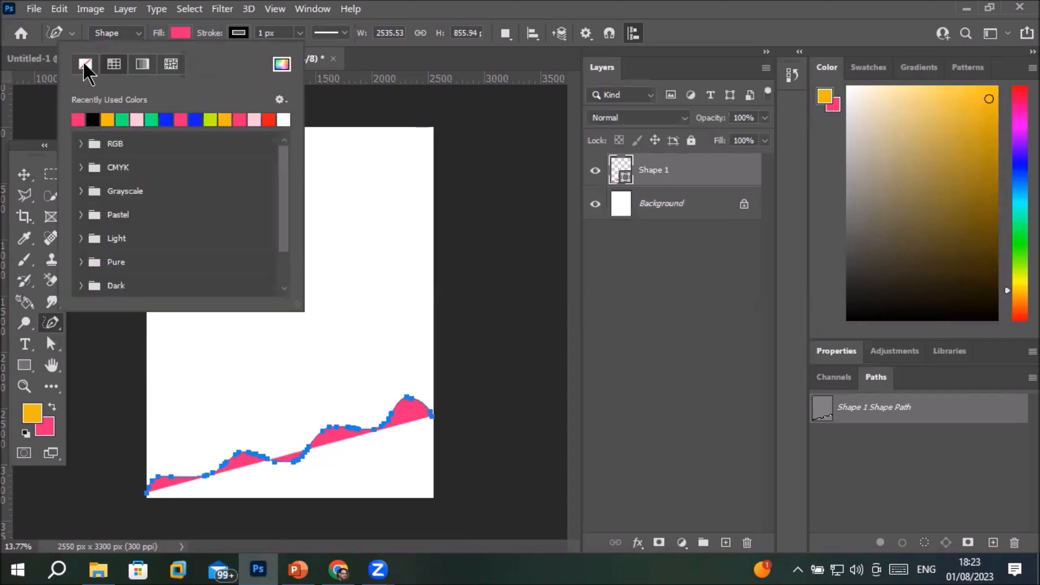
pyautogui.click(85, 62)
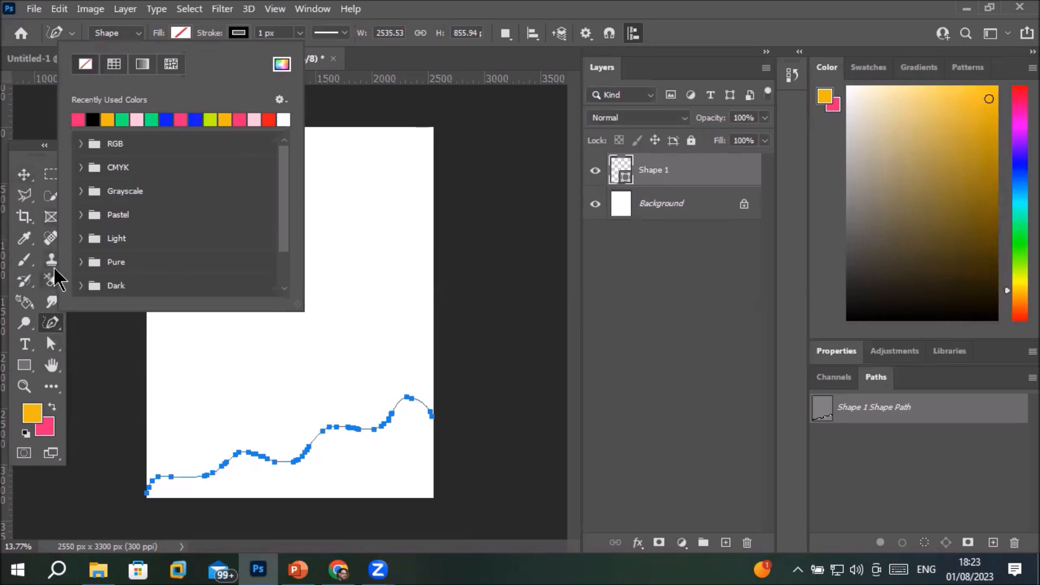
pyautogui.click(47, 333)
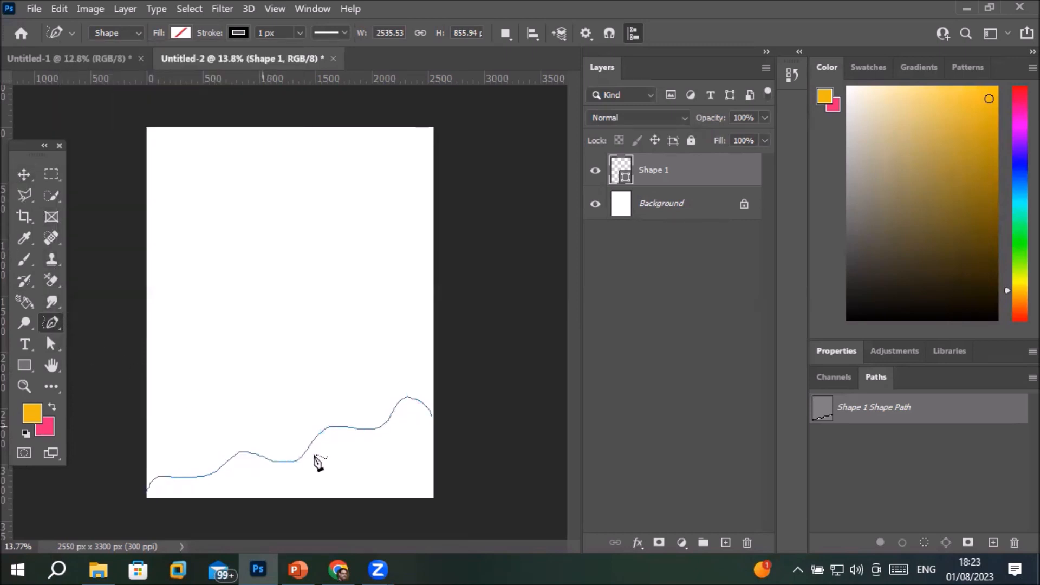
# Select an anchor point on the wavy path with the Direct Selection tool and examine its anchor points up close
pyautogui.click(48, 342)
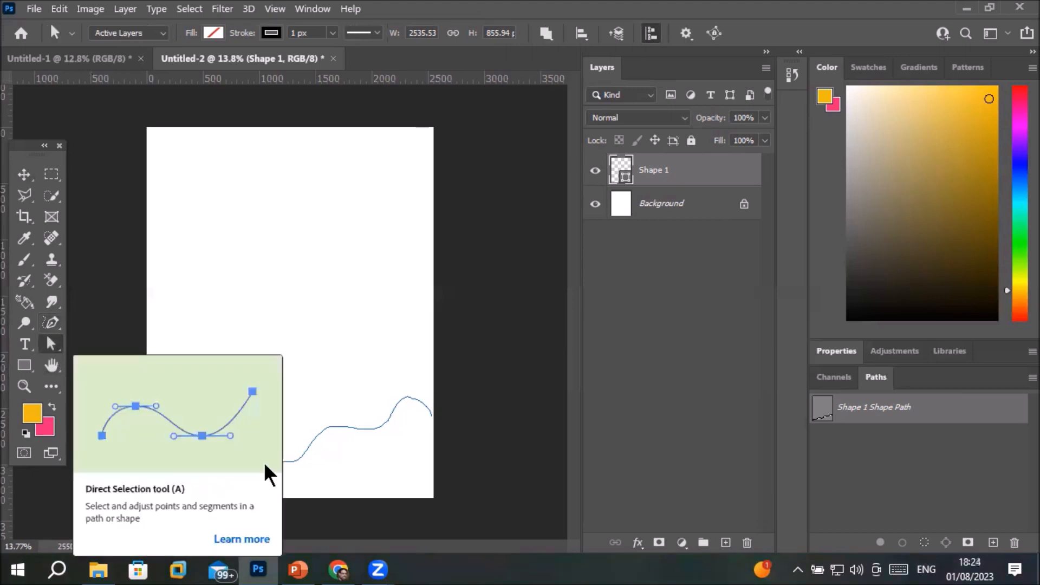
pyautogui.click(310, 452)
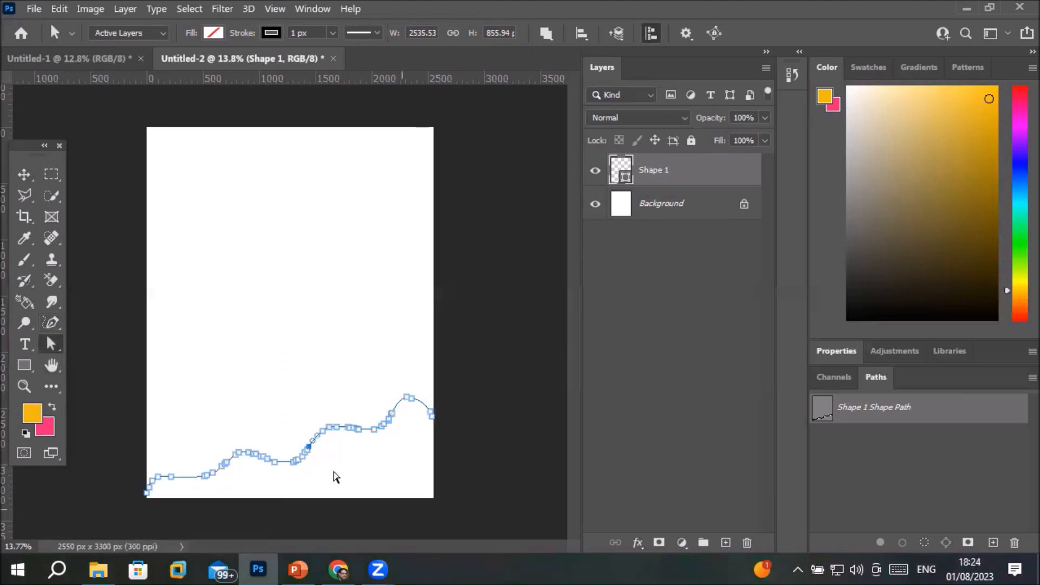
pyautogui.hotkey('ctrl', '+')
pyautogui.scroll(6, 376, 486)
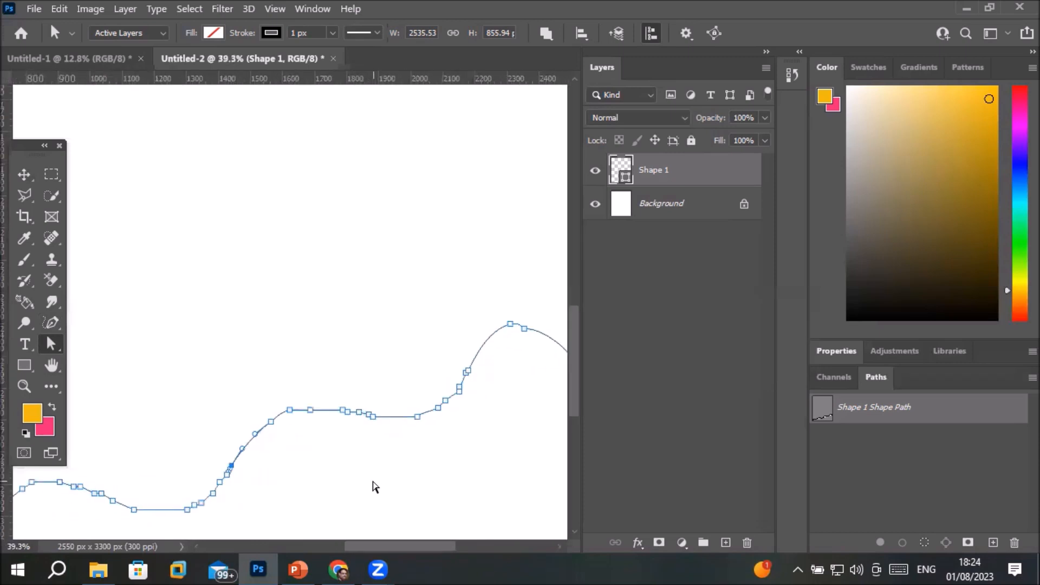
pyautogui.scroll(-5, 378, 484)
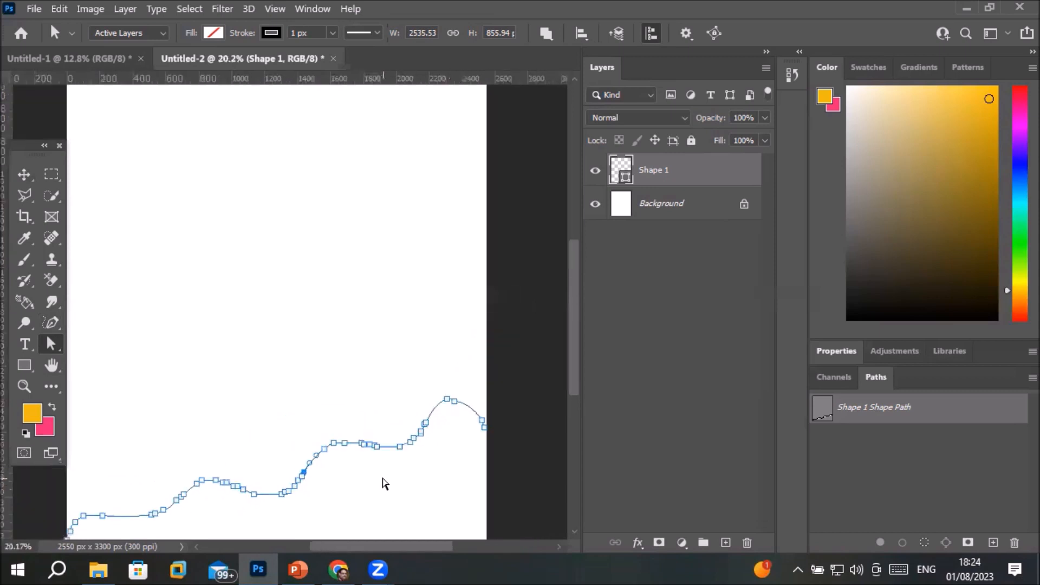
pyautogui.scroll(-2, 384, 483)
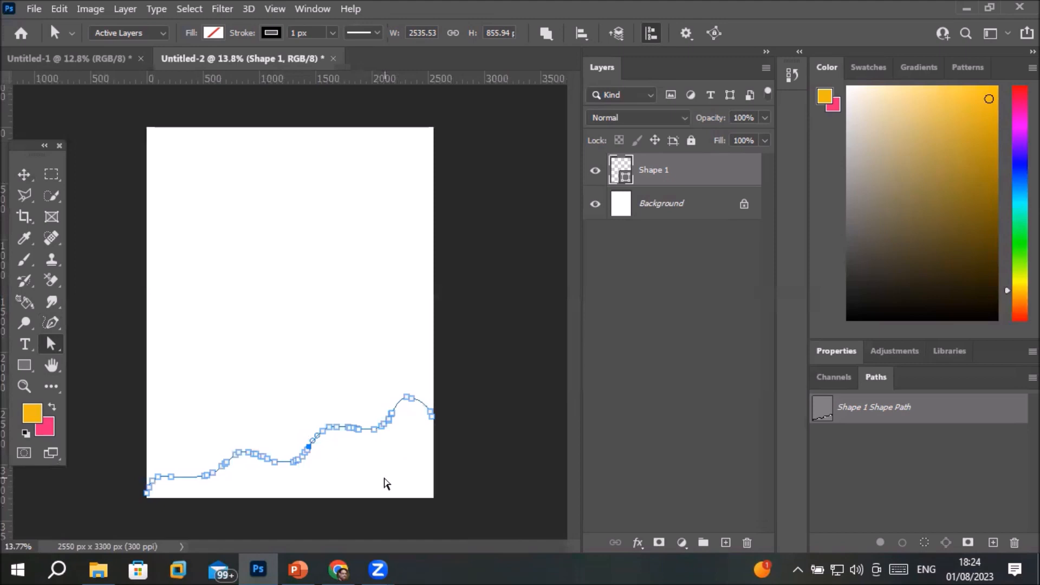
# Try pulling a single anchor point of the wavy path upward, and undo the move
pyautogui.click(227, 463)
pyautogui.moveTo(228, 463); pyautogui.dragTo(232, 372)
pyautogui.hotkey('ctrl', 'z')
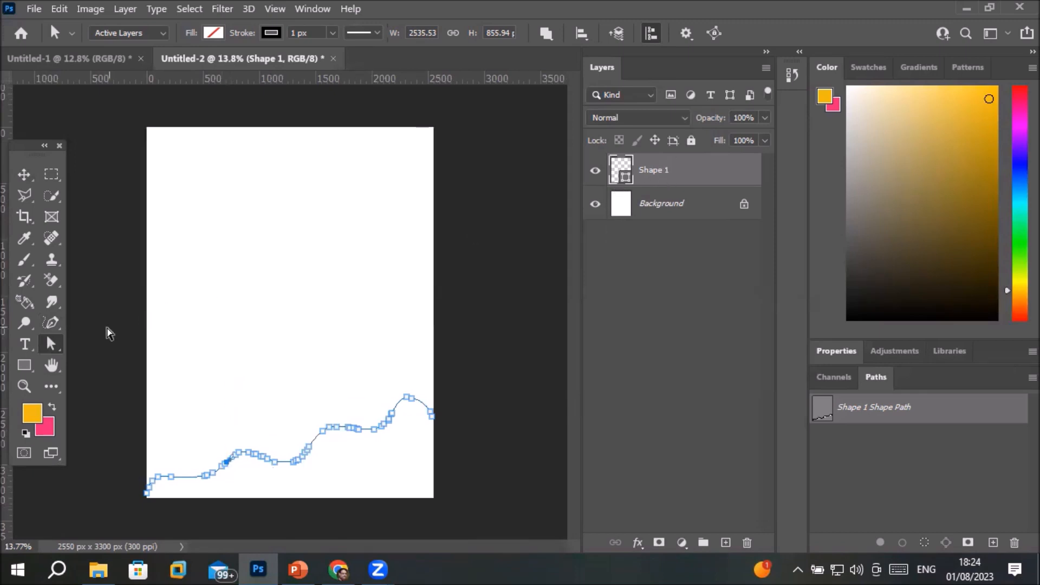
# Move the entire wavy path to the upper part of the page with the Path Selection tool
pyautogui.rightClick(50, 343)
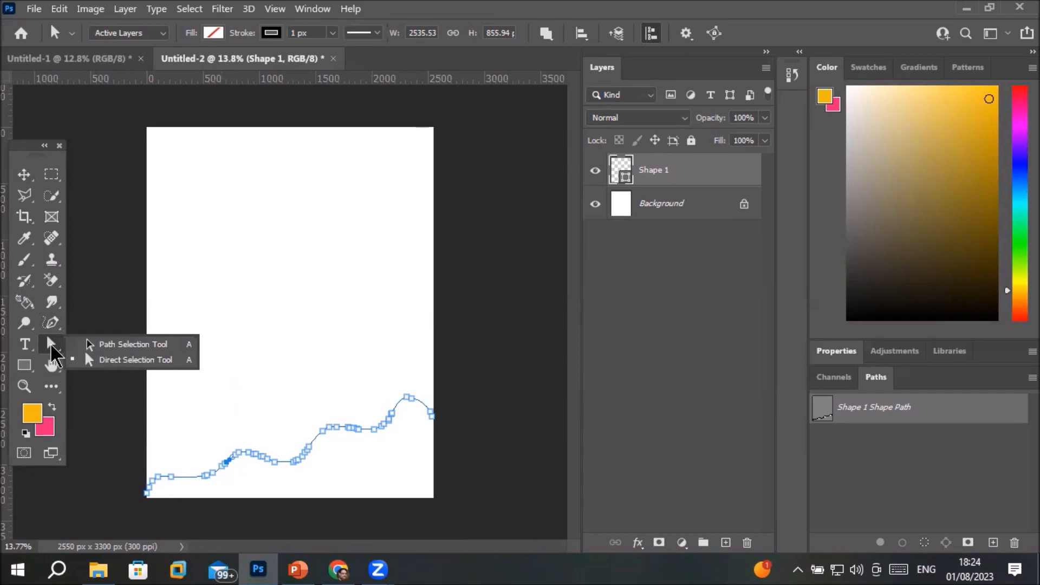
pyautogui.click(131, 349)
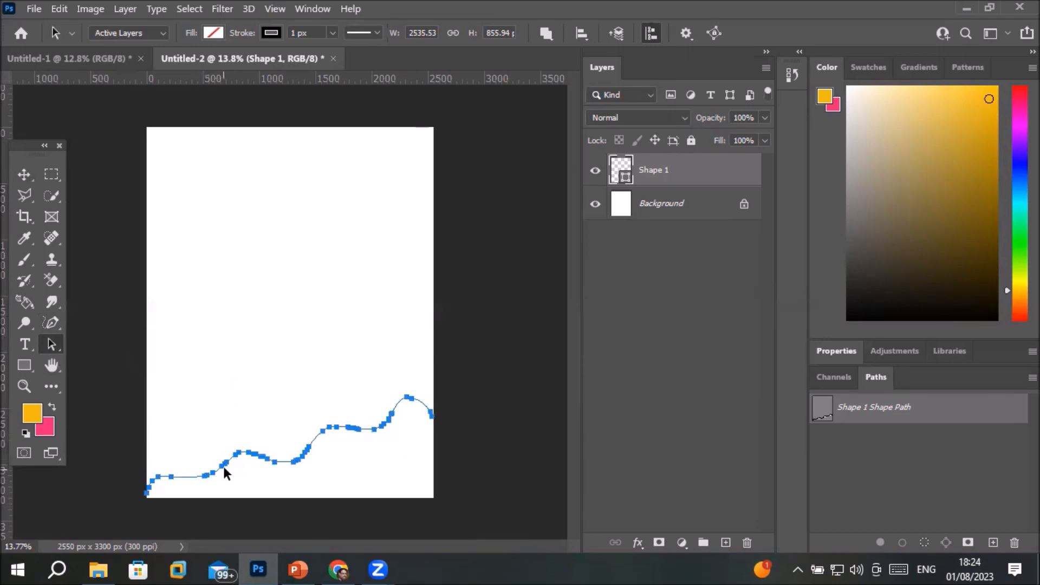
pyautogui.moveTo(230, 447); pyautogui.dragTo(225, 201)
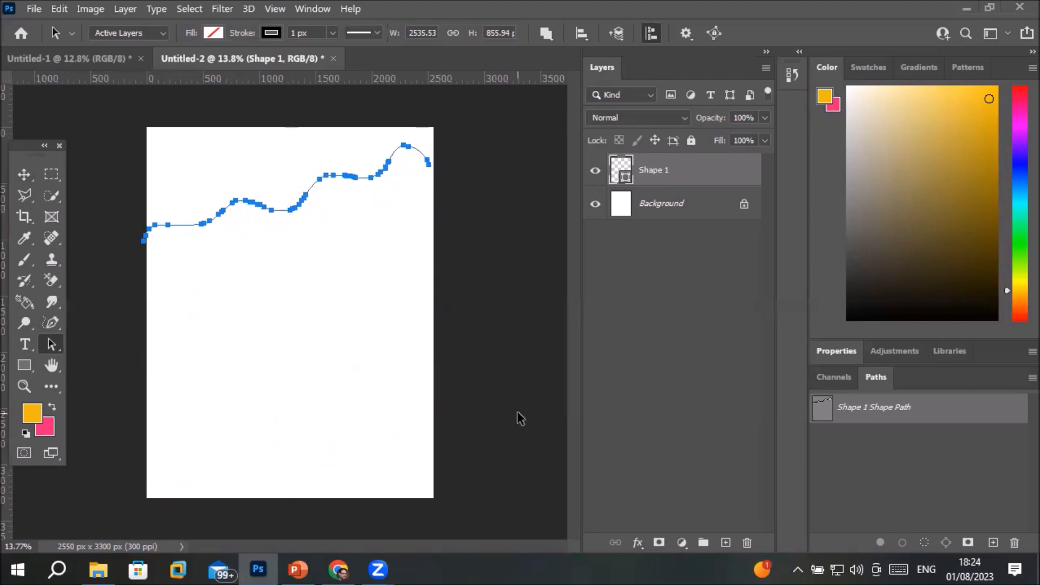
# Set the wavy path's stroke to 59.26 px wide in pink
pyautogui.click(332, 33)
pyautogui.moveTo(331, 52); pyautogui.dragTo(349, 51)
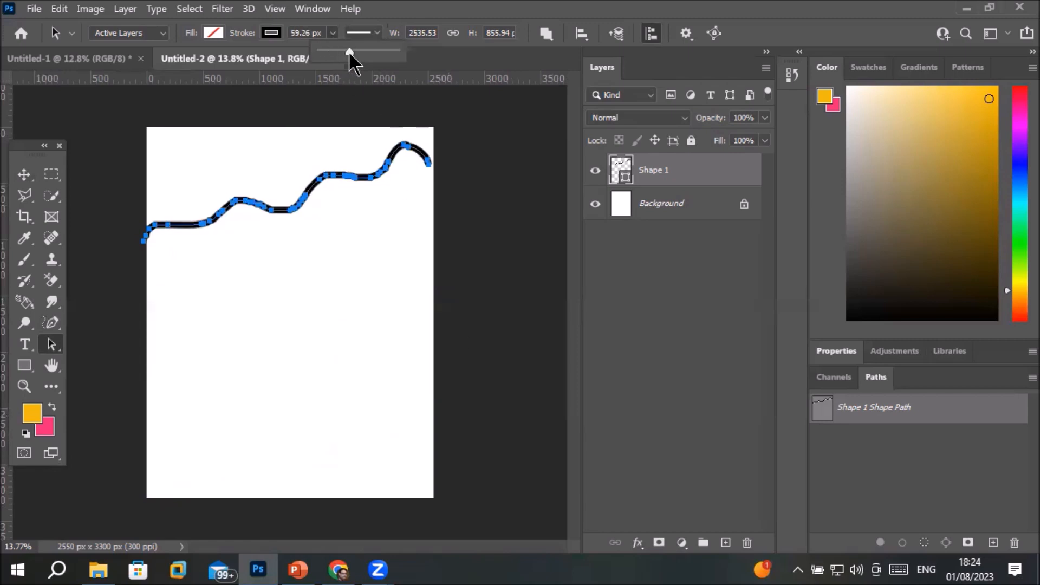
pyautogui.click(271, 33)
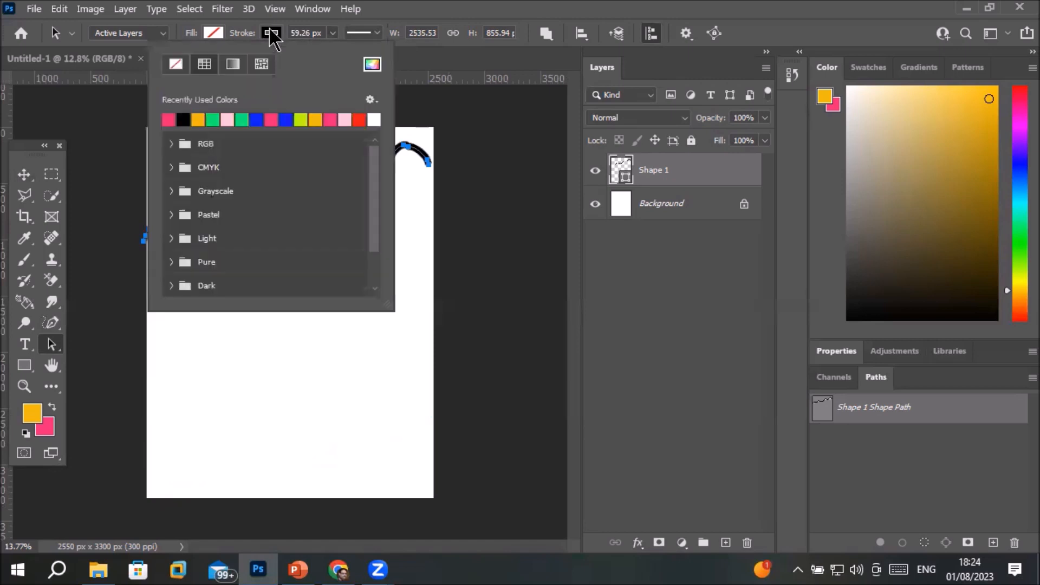
pyautogui.click(330, 119)
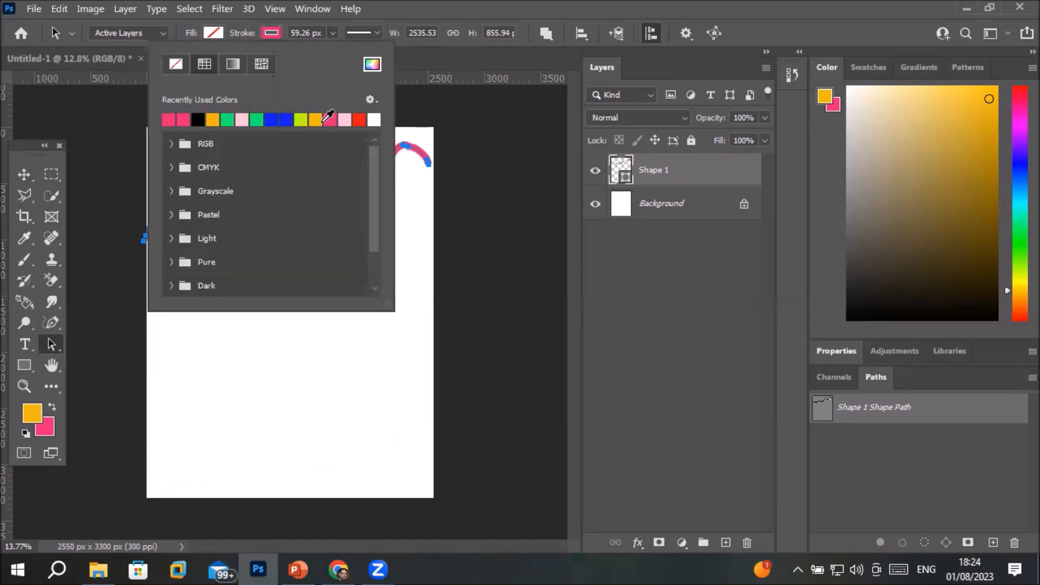
# Pull the wavy path's two end anchor points down to the page's bottom-left and bottom-right corners with the Direct Selection tool
pyautogui.click(51, 349)
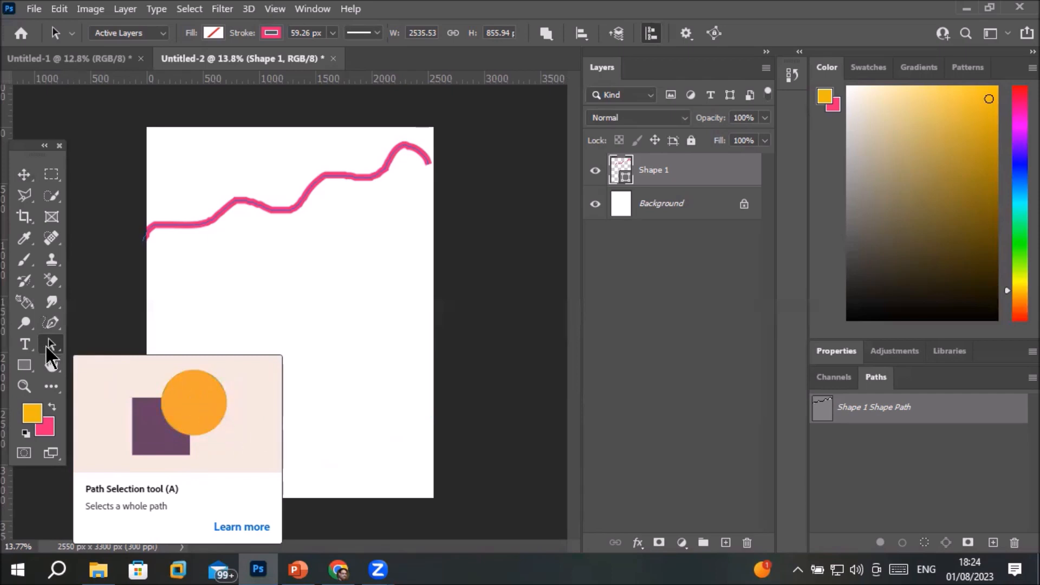
pyautogui.click(47, 347)
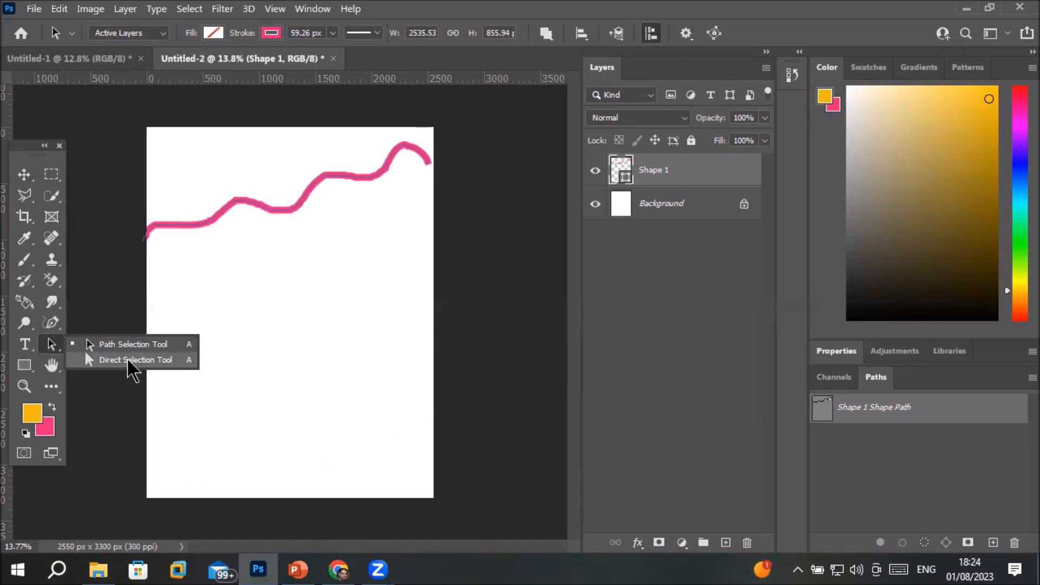
pyautogui.click(128, 360)
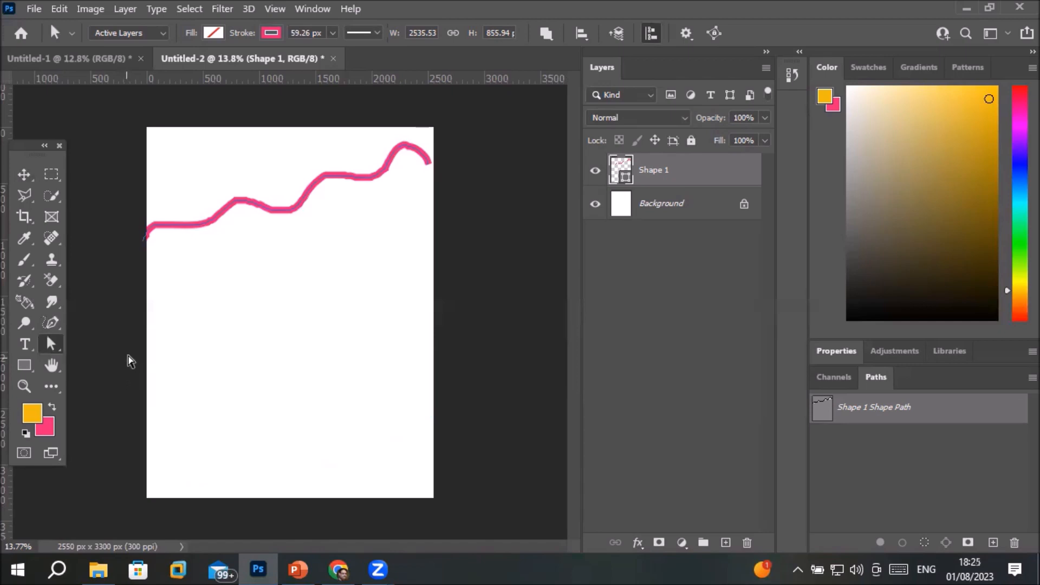
pyautogui.click(211, 224)
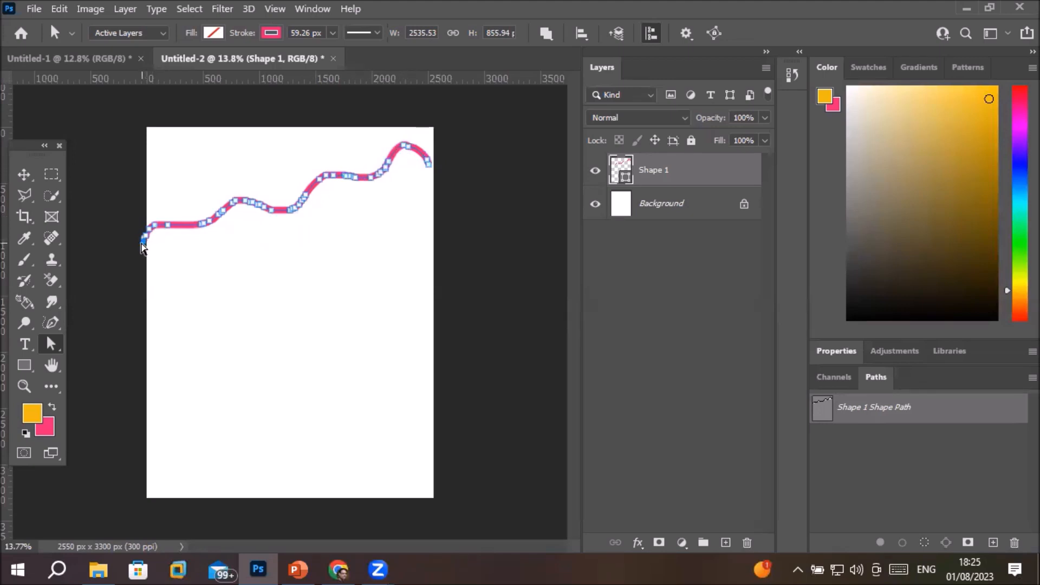
pyautogui.moveTo(141, 246); pyautogui.dragTo(146, 496)
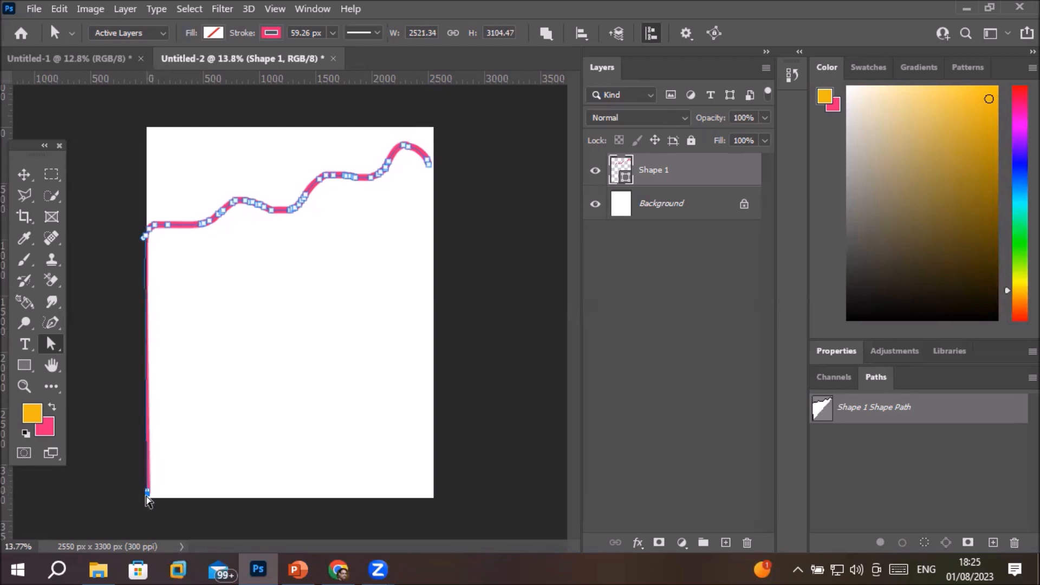
pyautogui.scroll(4, 125, 461)
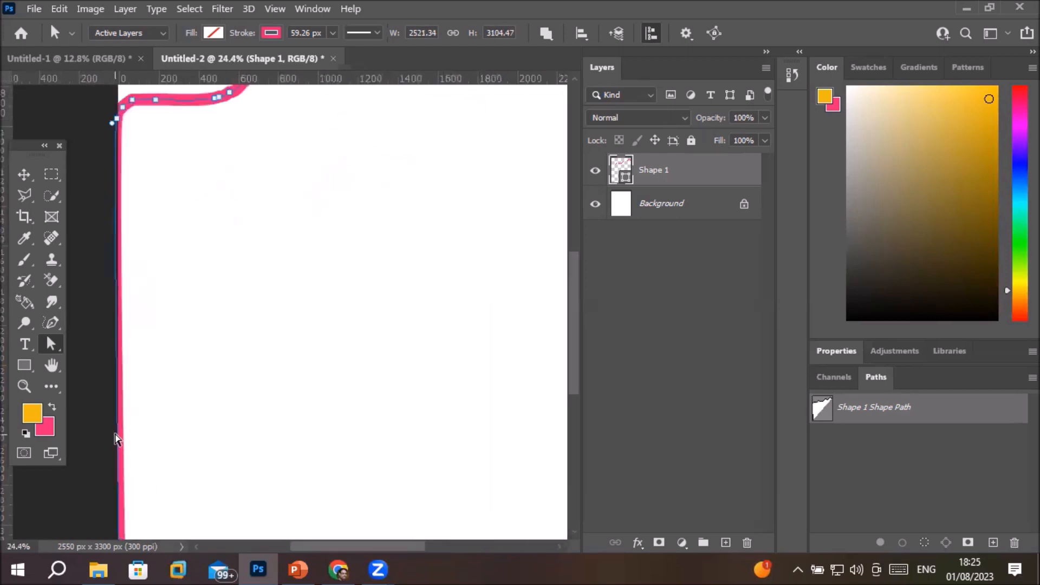
pyautogui.scroll(-4, 116, 439)
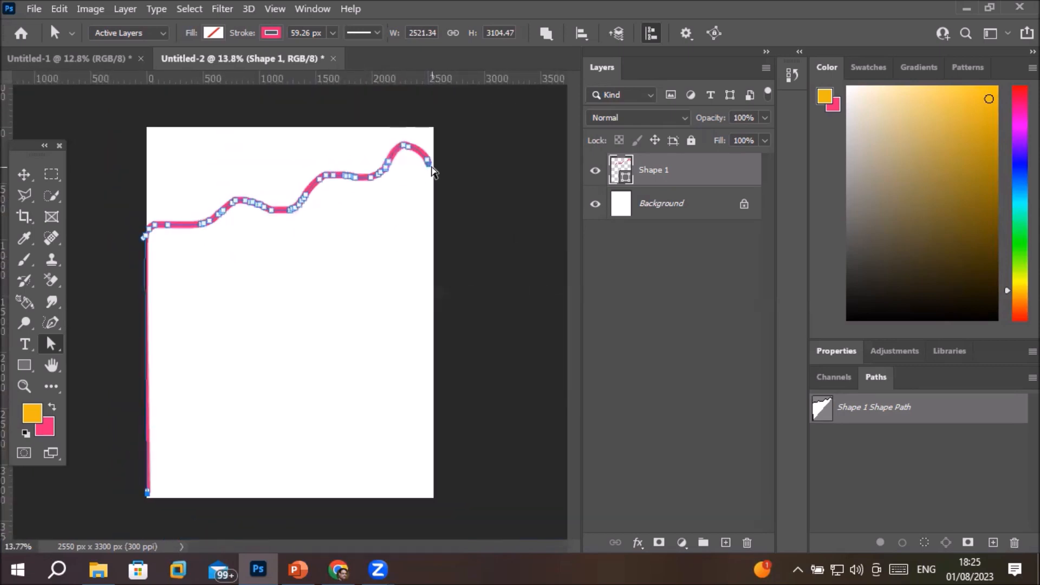
pyautogui.moveTo(428, 172); pyautogui.dragTo(429, 491)
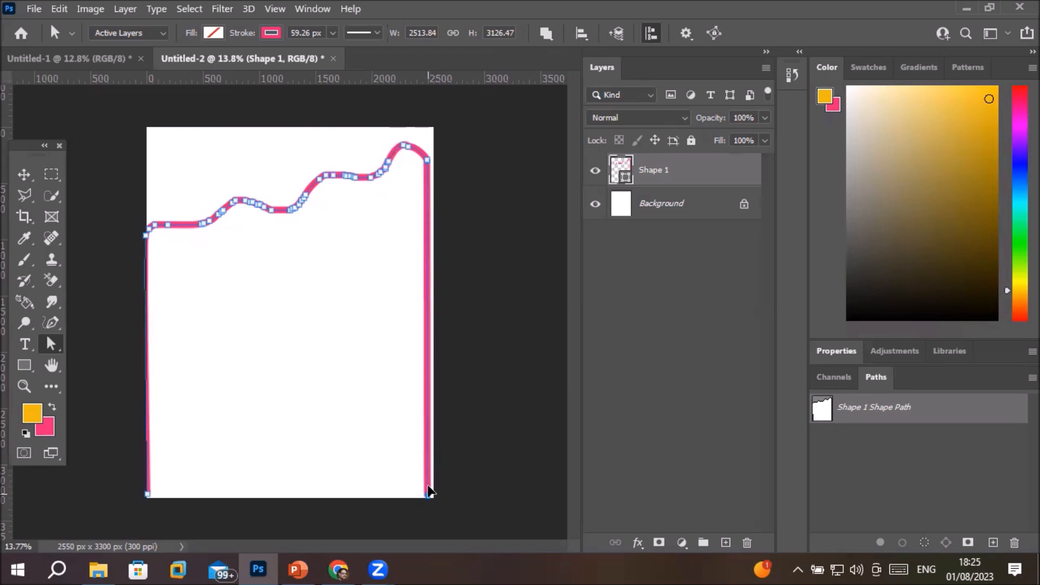
# Select all upper anchor points of the wavy path and move them down, making the shape about 892 px high, and deselect it
pyautogui.moveTo(96, 157); pyautogui.dragTo(467, 273)
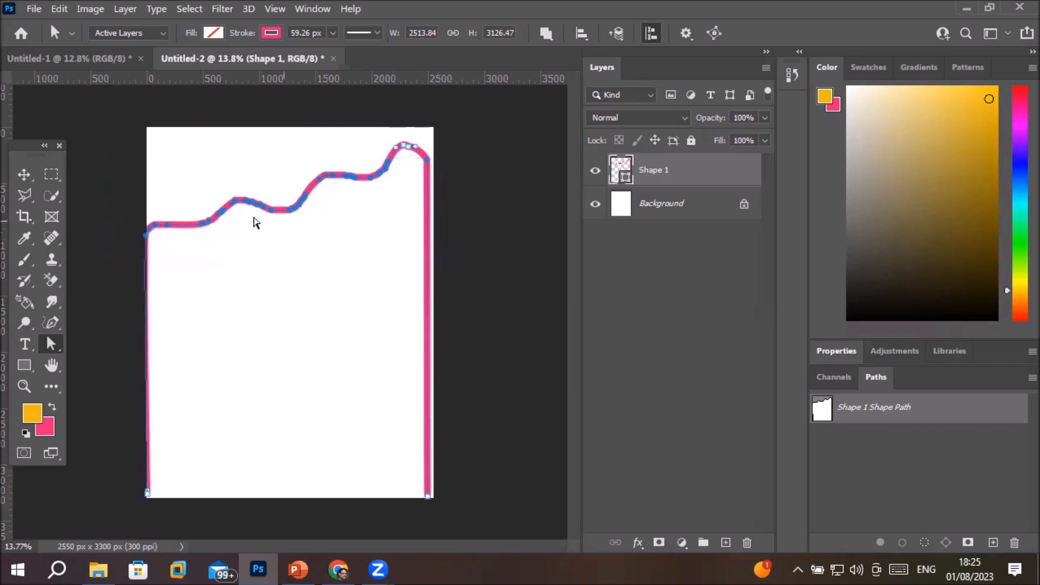
pyautogui.moveTo(120, 133); pyautogui.dragTo(480, 282)
pyautogui.moveTo(333, 179)
pyautogui.mouseDown()
pyautogui.moveTo(343, 270)
pyautogui.moveTo(331, 331)
pyautogui.moveTo(334, 430)
pyautogui.mouseUp()
pyautogui.click(486, 368)
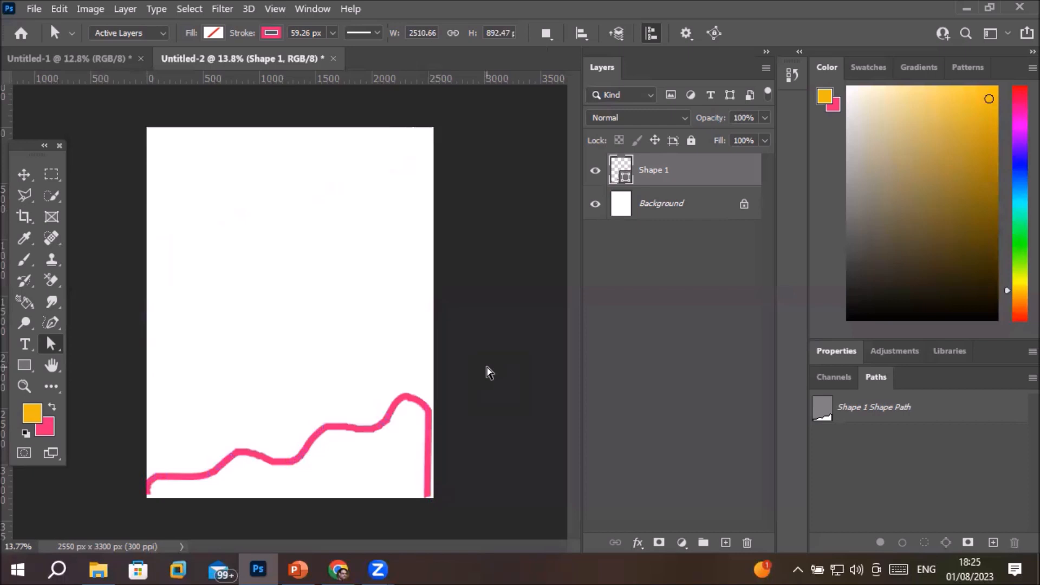
# Draw a Freeform Pen outline about 1290 x 1750 px from the page's upper left out and back to its left edge, and deselect it
pyautogui.click(53, 327)
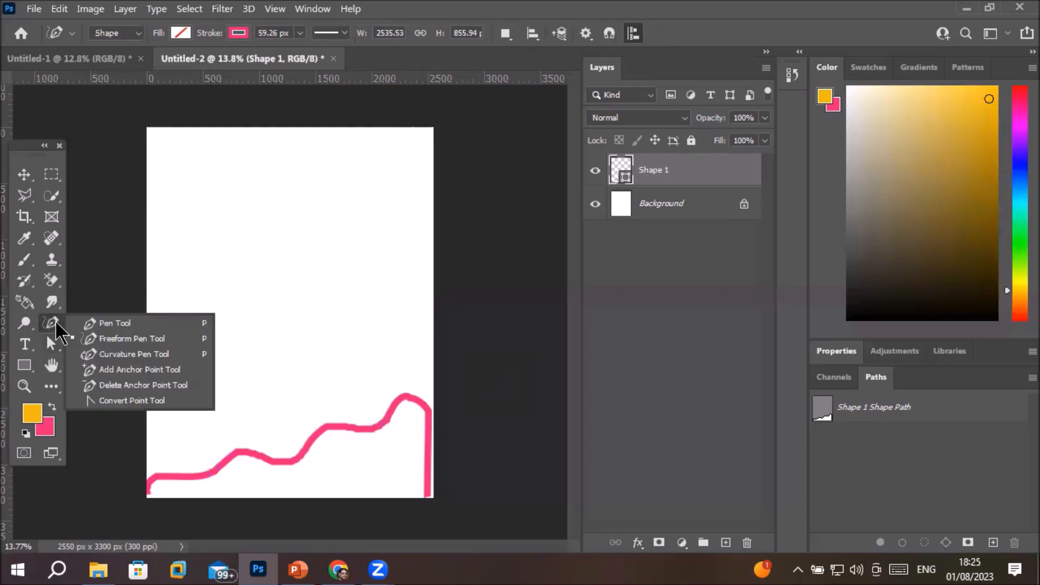
pyautogui.click(122, 339)
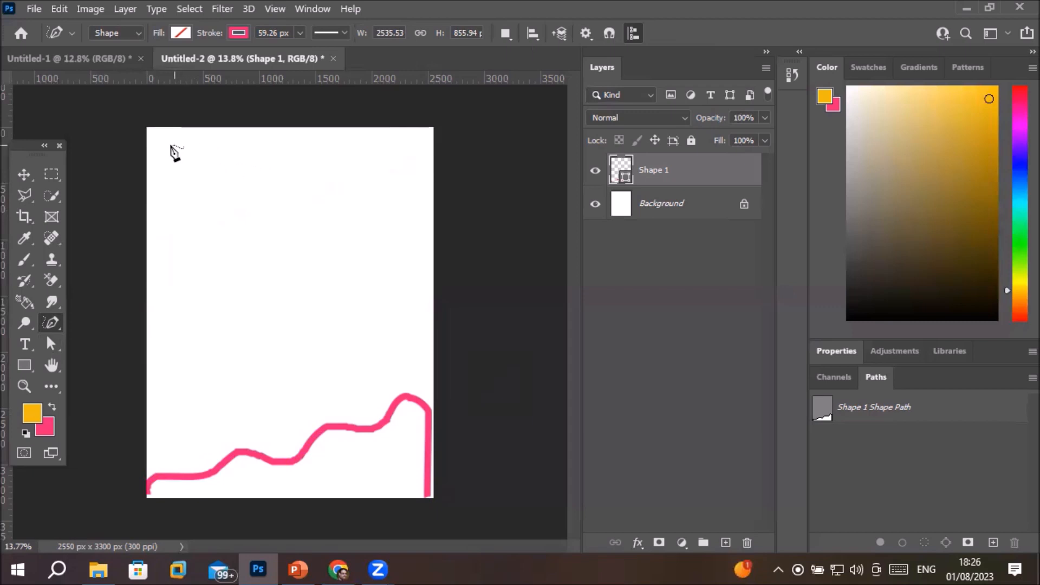
pyautogui.moveTo(165, 194)
pyautogui.mouseDown()
pyautogui.moveTo(187, 178)
pyautogui.moveTo(246, 190)
pyautogui.moveTo(267, 255)
pyautogui.moveTo(291, 256)
pyautogui.moveTo(273, 286)
pyautogui.moveTo(219, 307)
pyautogui.moveTo(147, 367)
pyautogui.mouseUp()
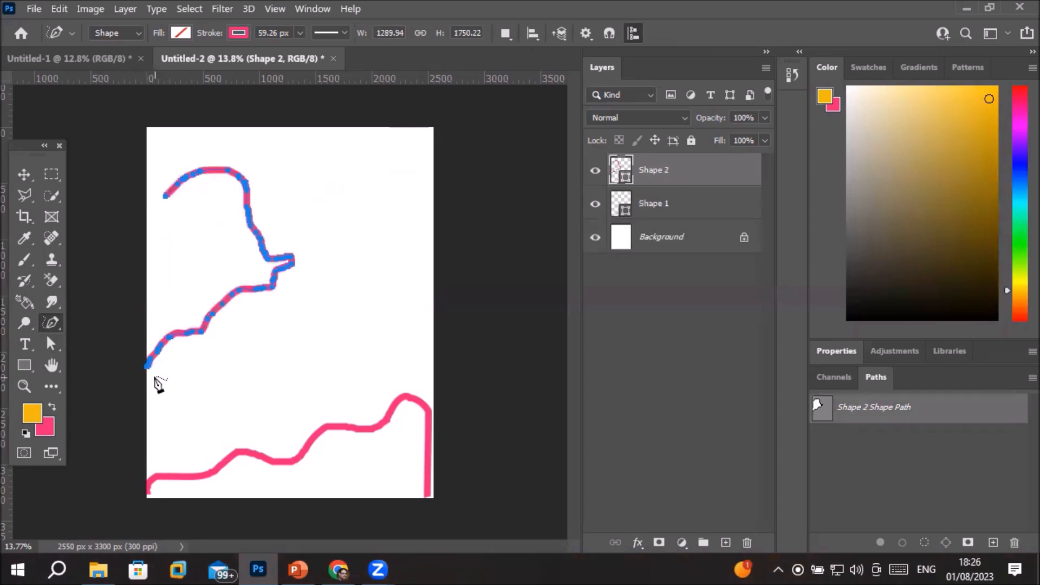
pyautogui.click(24, 174)
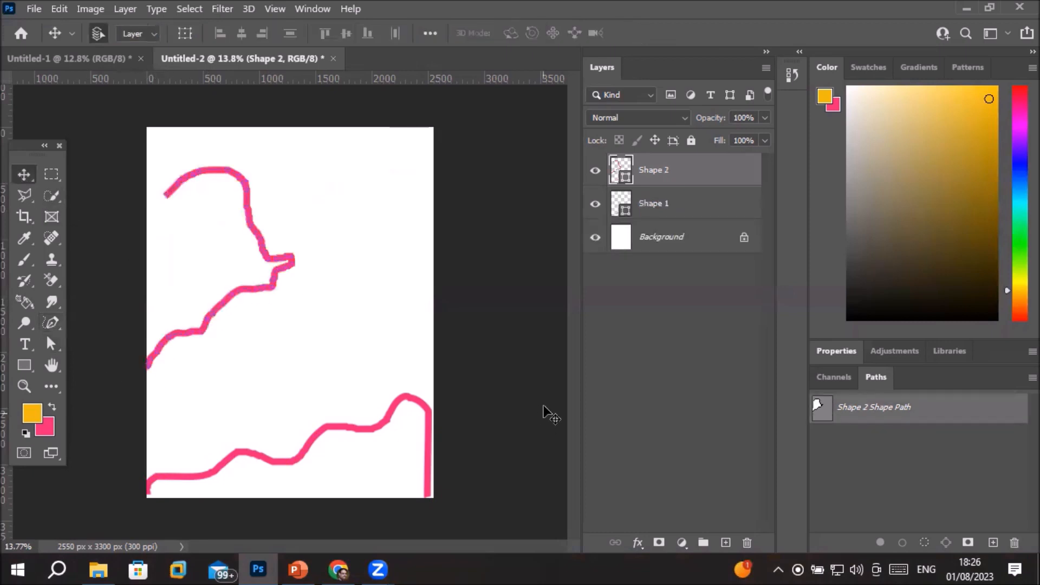
pyautogui.click(486, 325)
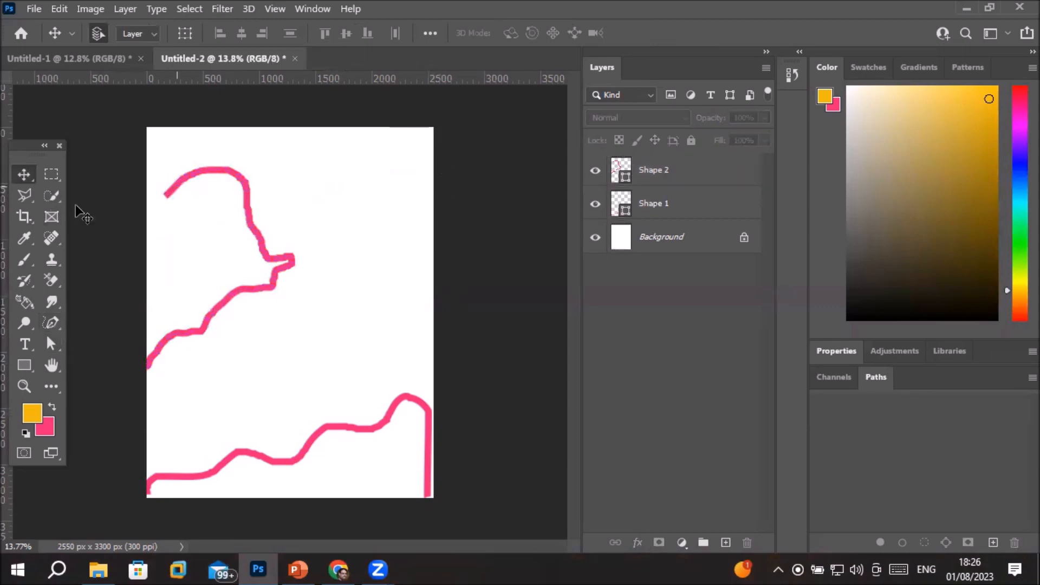
# Draw a Freeform Pen shape about 862 x 1610 px along the page's right edge and remove its fill
pyautogui.click(51, 323)
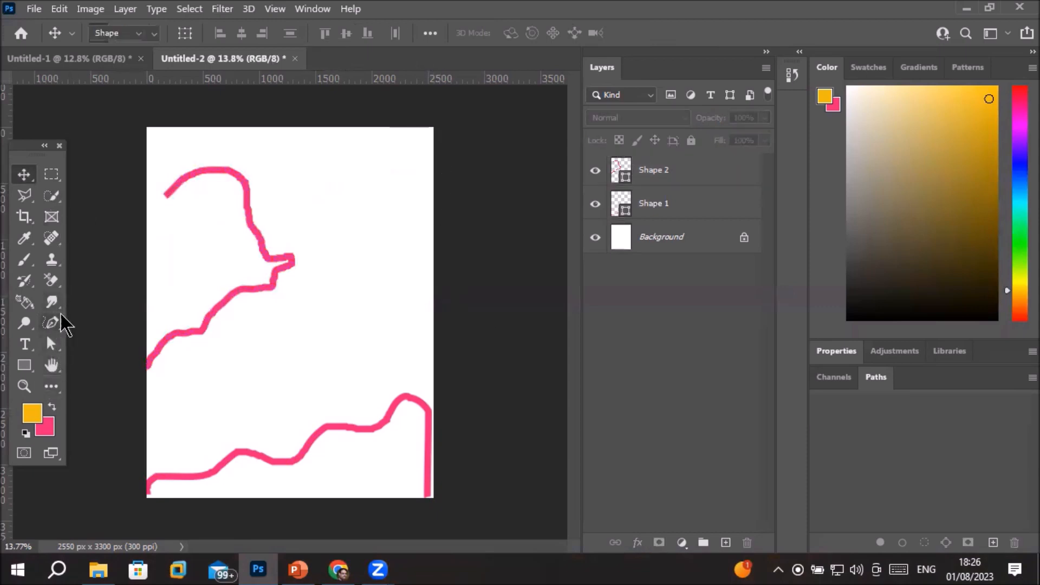
pyautogui.moveTo(433, 161)
pyautogui.mouseDown()
pyautogui.moveTo(397, 211)
pyautogui.moveTo(345, 246)
pyautogui.moveTo(350, 278)
pyautogui.moveTo(337, 289)
pyautogui.moveTo(371, 336)
pyautogui.moveTo(441, 342)
pyautogui.mouseUp()
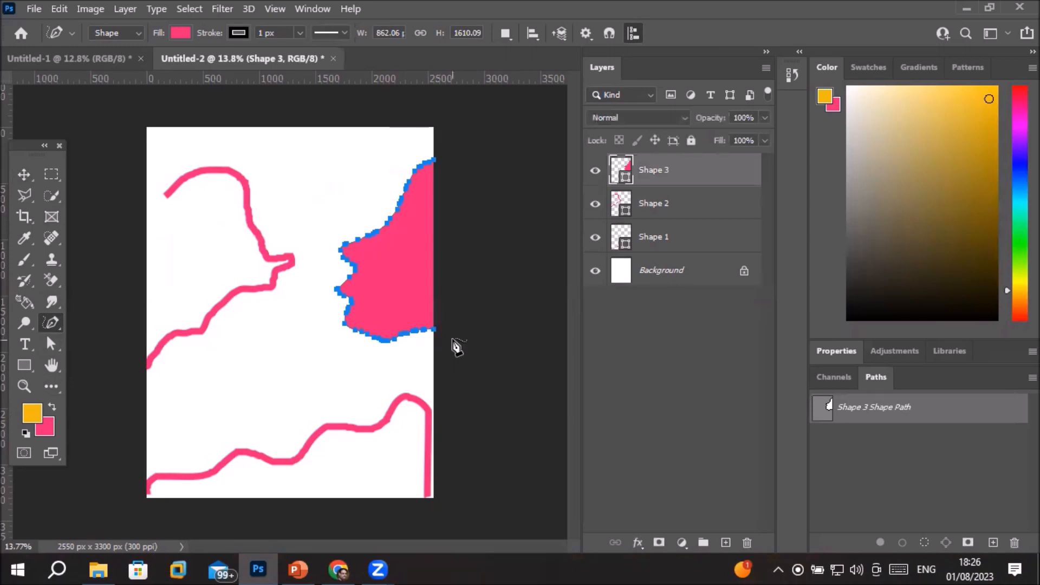
pyautogui.click(182, 33)
pyautogui.click(85, 64)
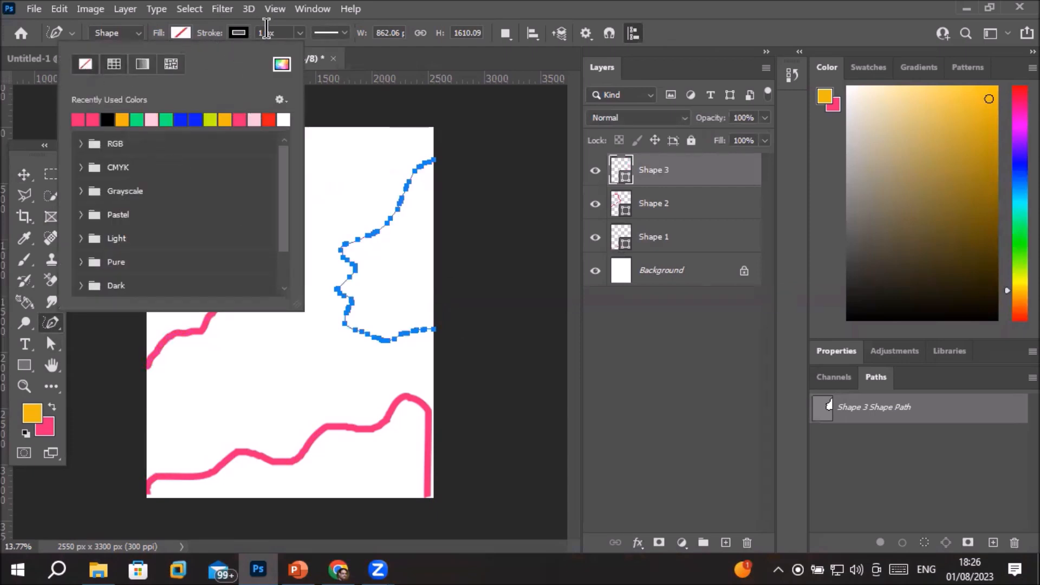
# Set the stroke of the shape along the page's right edge to 86.55 px in black, and deselect it
pyautogui.click(298, 34)
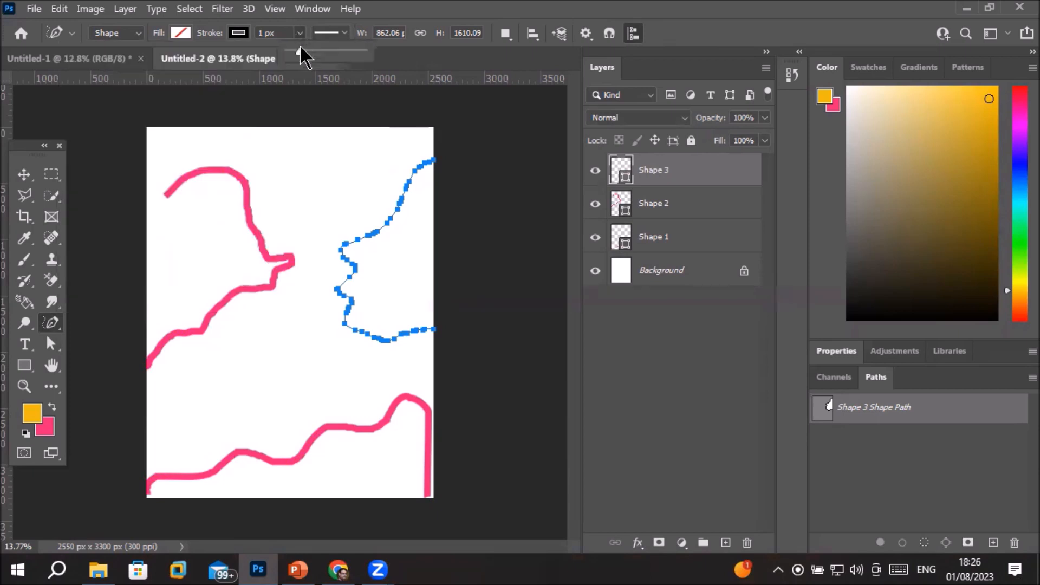
pyautogui.moveTo(299, 52); pyautogui.dragTo(324, 51)
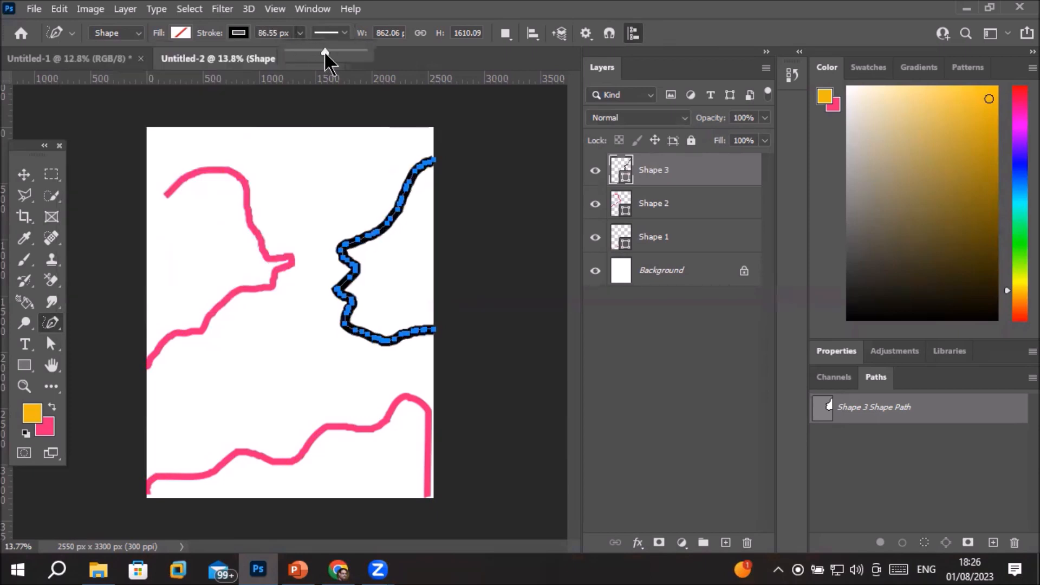
pyautogui.click(239, 34)
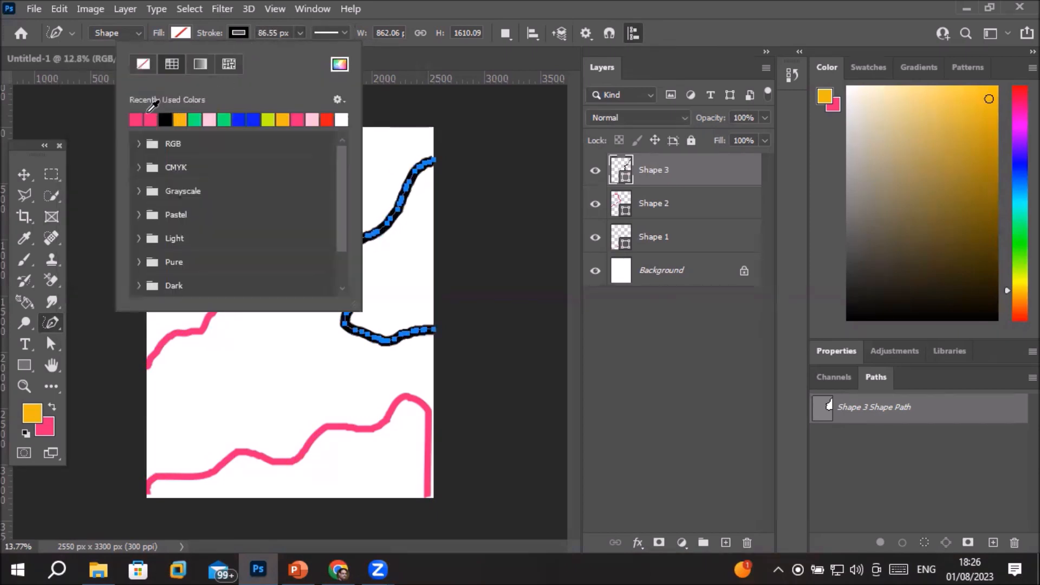
pyautogui.click(165, 119)
pyautogui.click(23, 174)
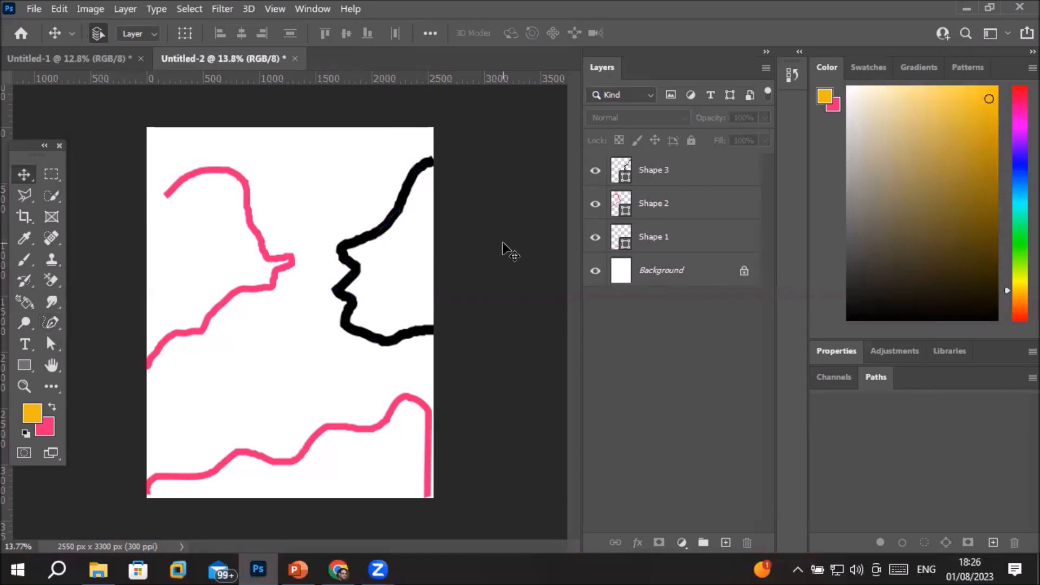
# Fill the wavy shape along the page's lower edge with blue and deselect its path
pyautogui.click(387, 415)
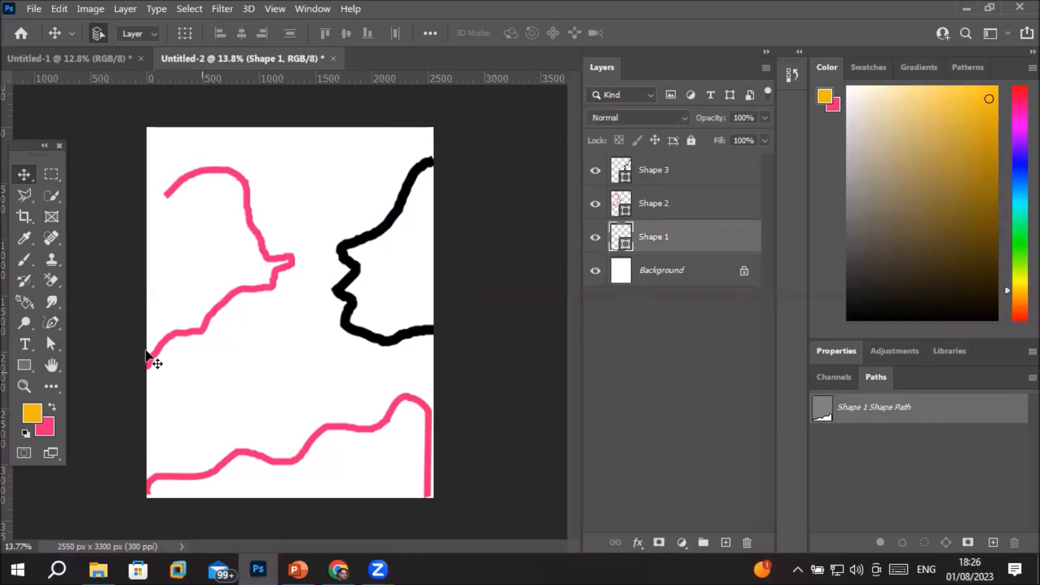
pyautogui.click(50, 343)
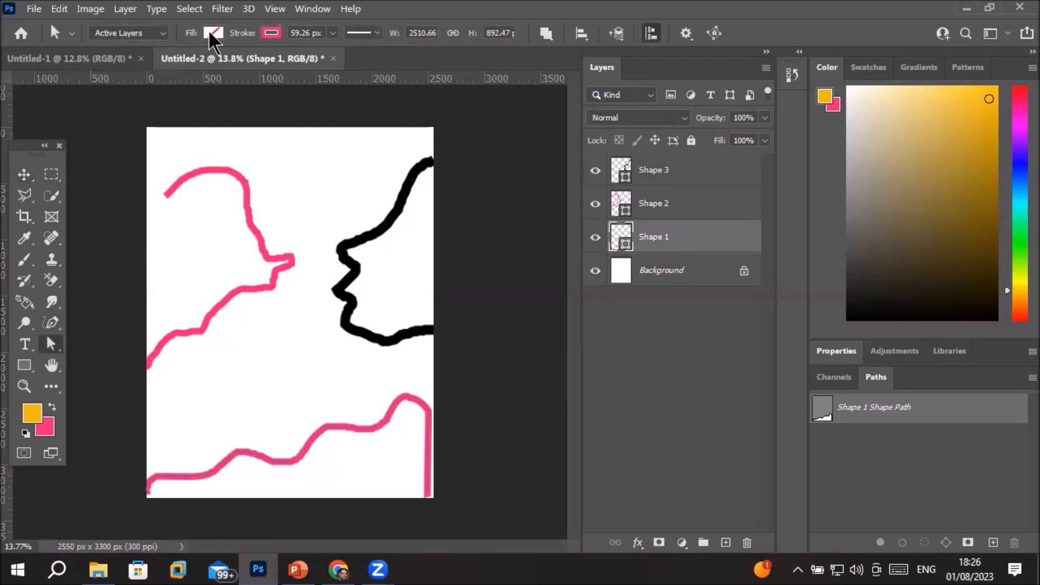
pyautogui.click(213, 33)
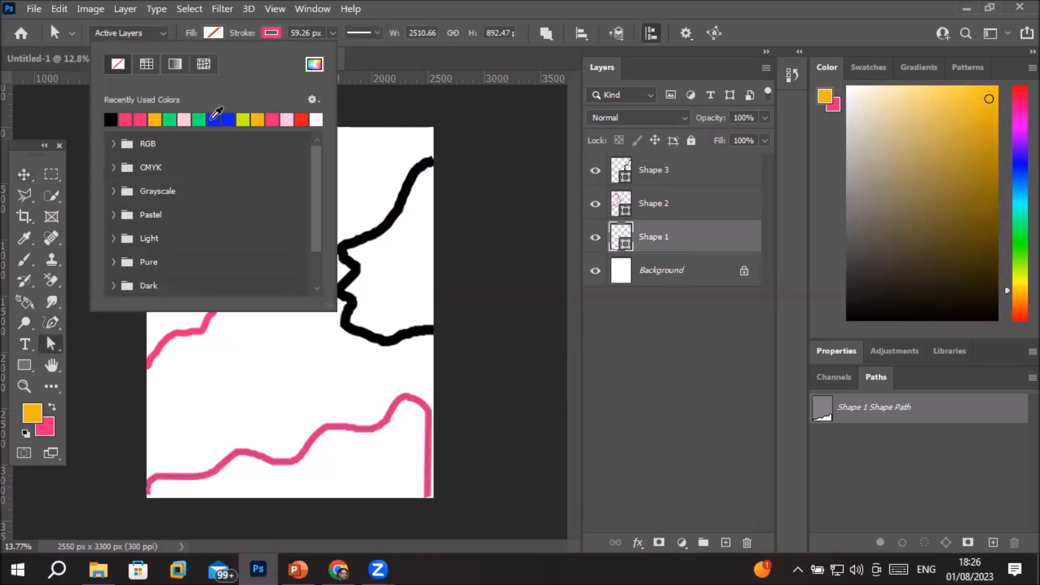
pyautogui.click(222, 120)
pyautogui.click(517, 234)
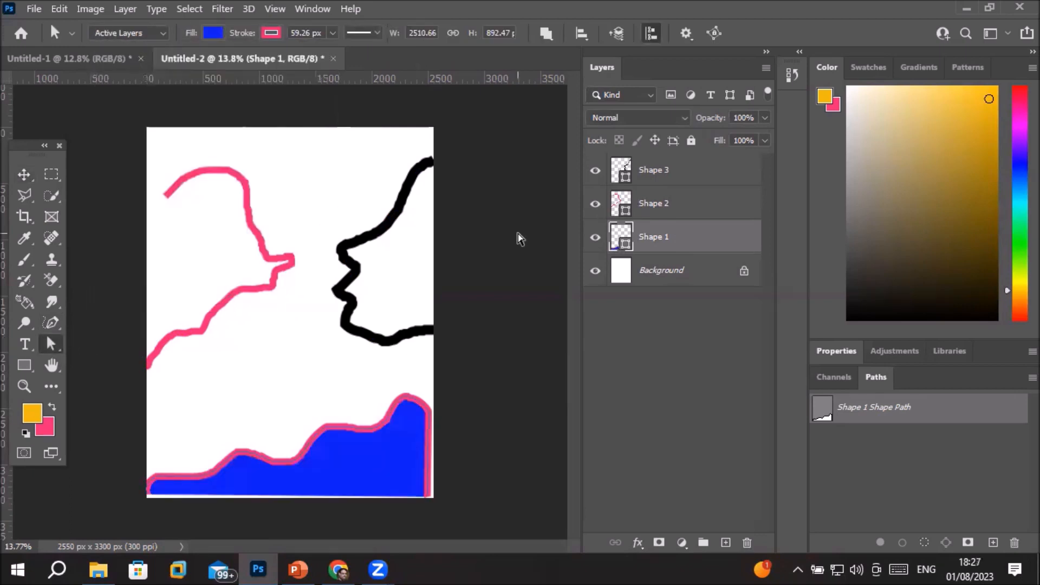
pyautogui.scroll(-1, 490, 344)
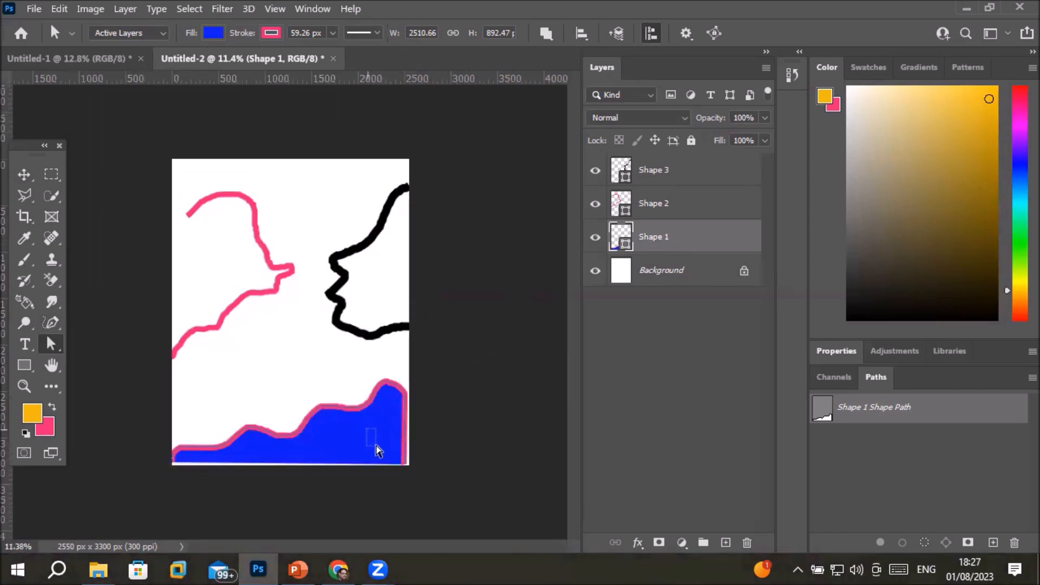
pyautogui.moveTo(376, 445); pyautogui.dragTo(376, 445)
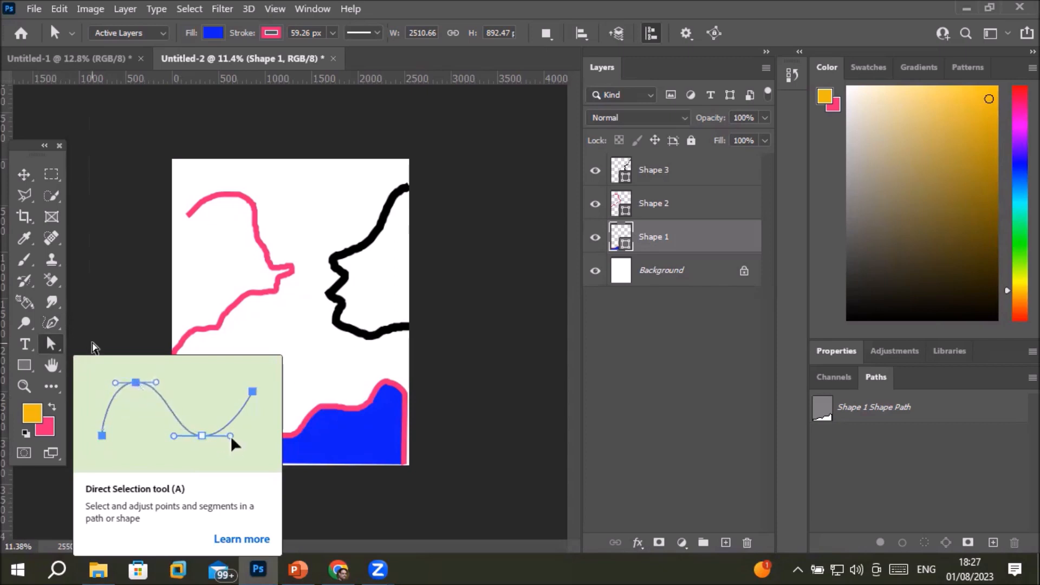
# Select the whole path of the blue wavy shape and move it slightly right and down, past the page's right edge
pyautogui.click(50, 344)
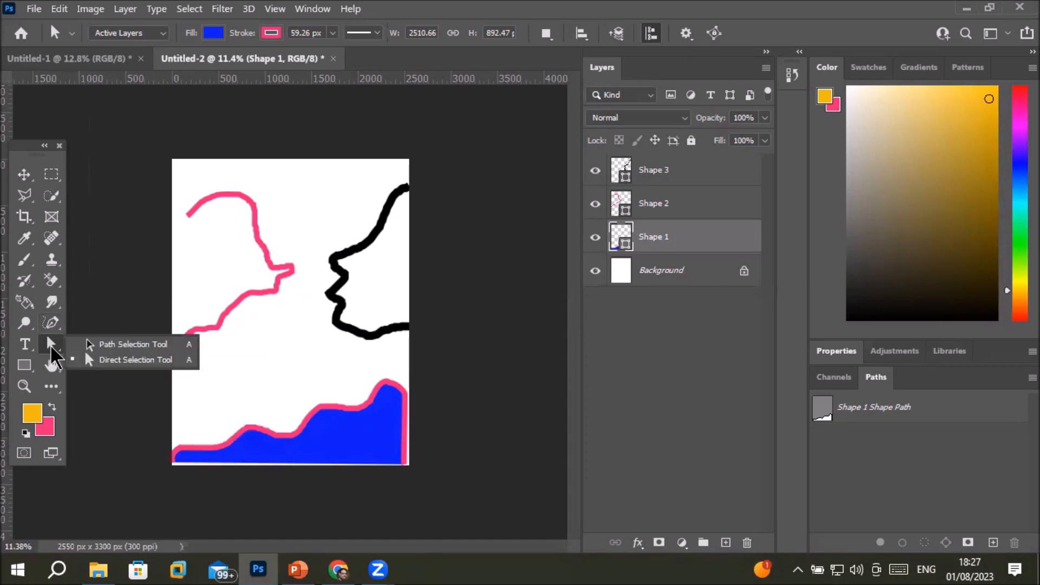
pyautogui.click(137, 361)
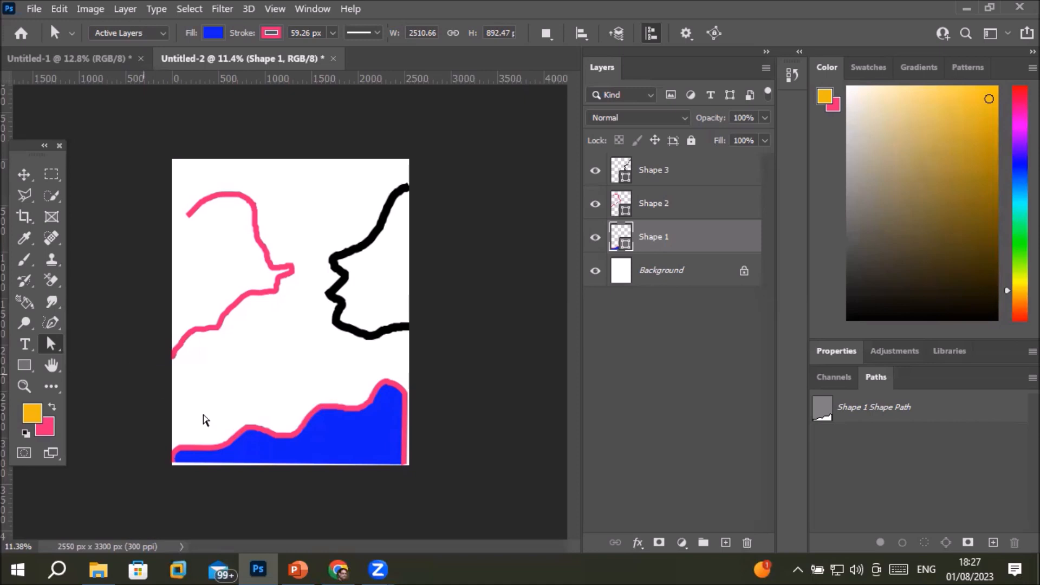
pyautogui.click(251, 437)
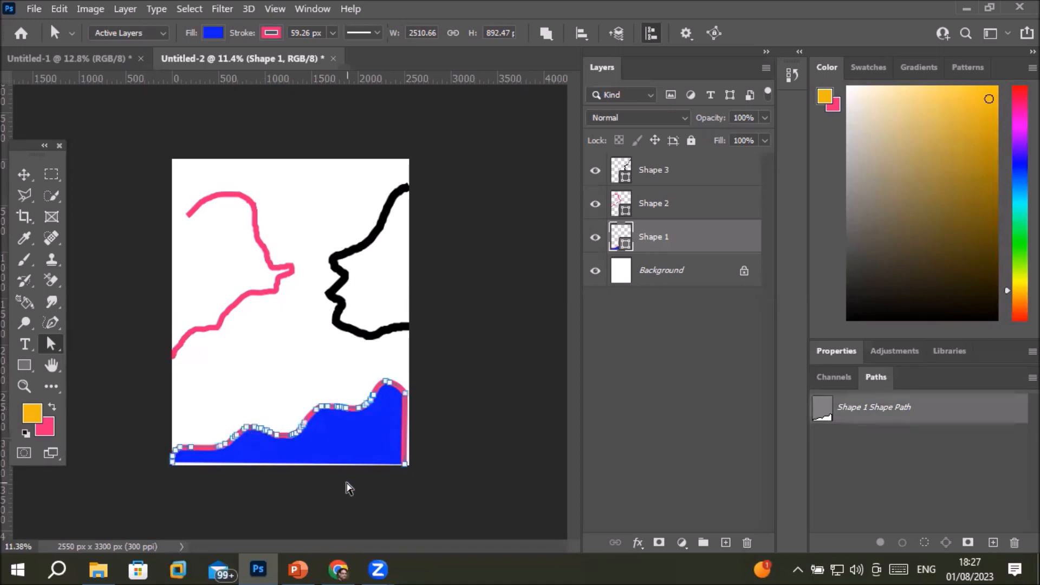
pyautogui.scroll(2, 376, 469)
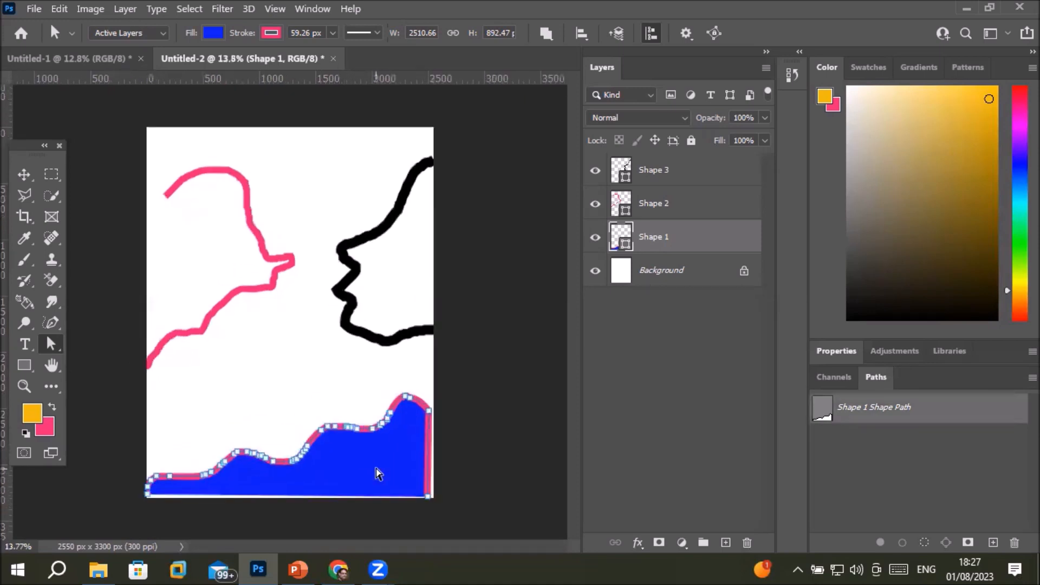
pyautogui.rightClick(54, 350)
pyautogui.click(104, 349)
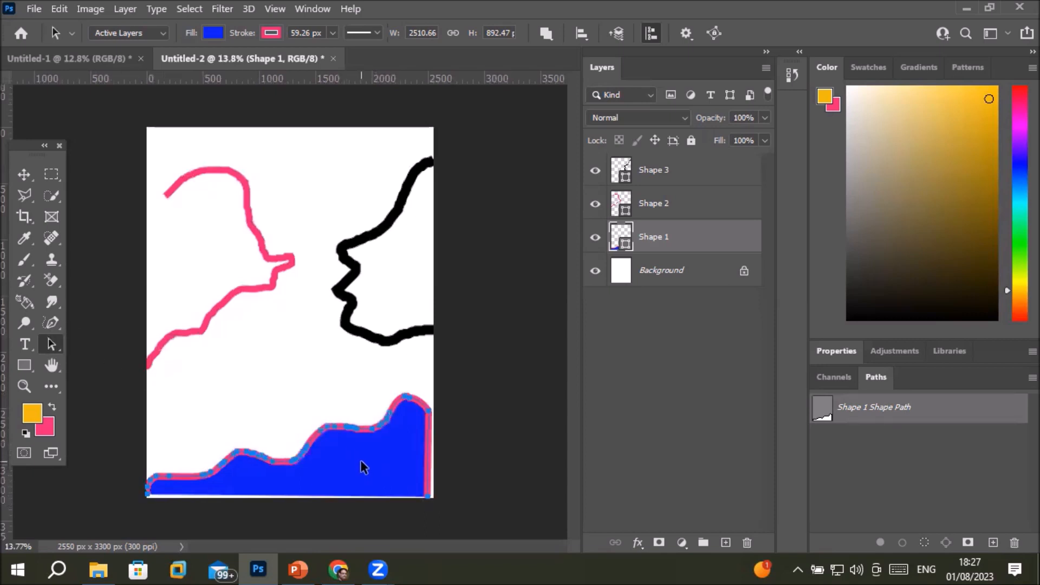
pyautogui.moveTo(361, 461); pyautogui.dragTo(370, 470)
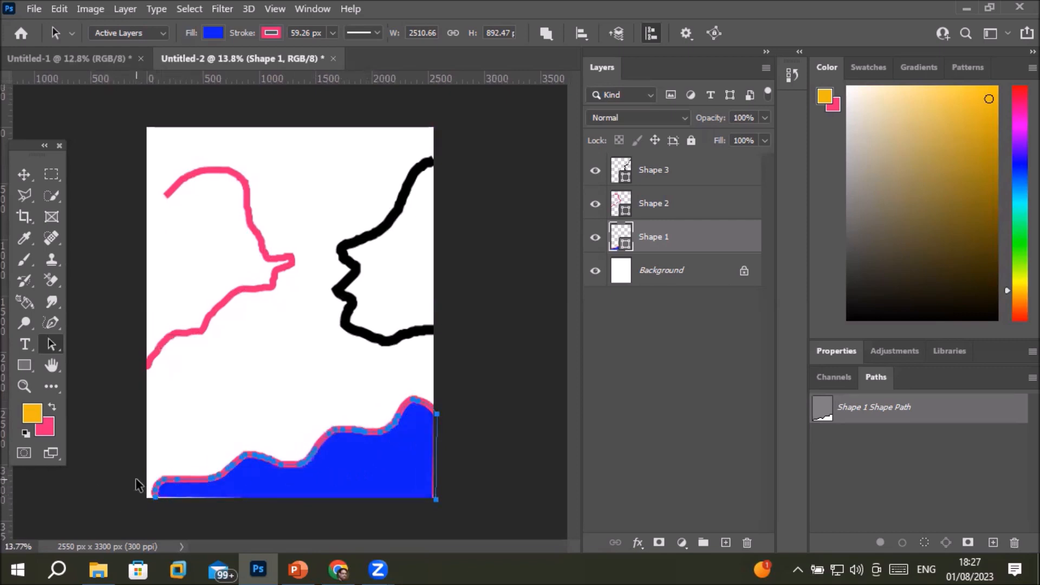
# Move the wavy shape's lower-left anchor points out to the page's left edge, making it about 2591 px wide, and deselect it
pyautogui.rightClick(49, 349)
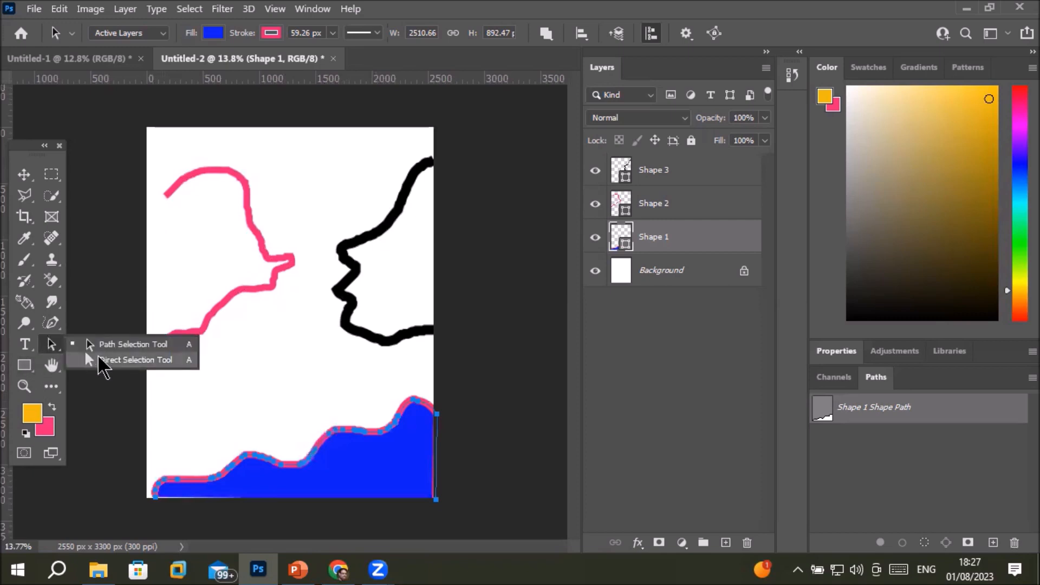
pyautogui.click(122, 360)
pyautogui.moveTo(125, 450); pyautogui.dragTo(164, 492)
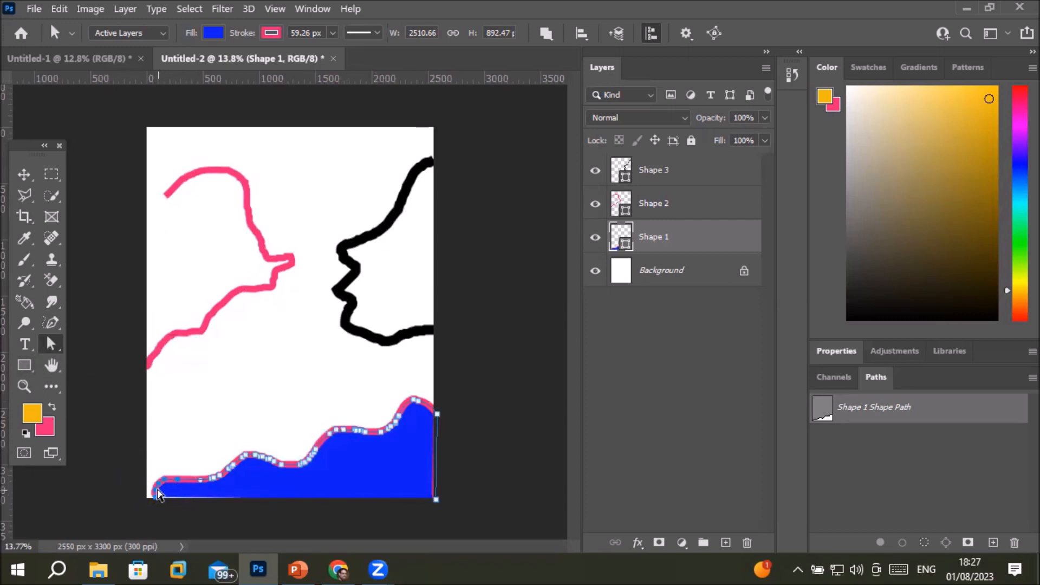
pyautogui.moveTo(152, 491); pyautogui.dragTo(146, 494)
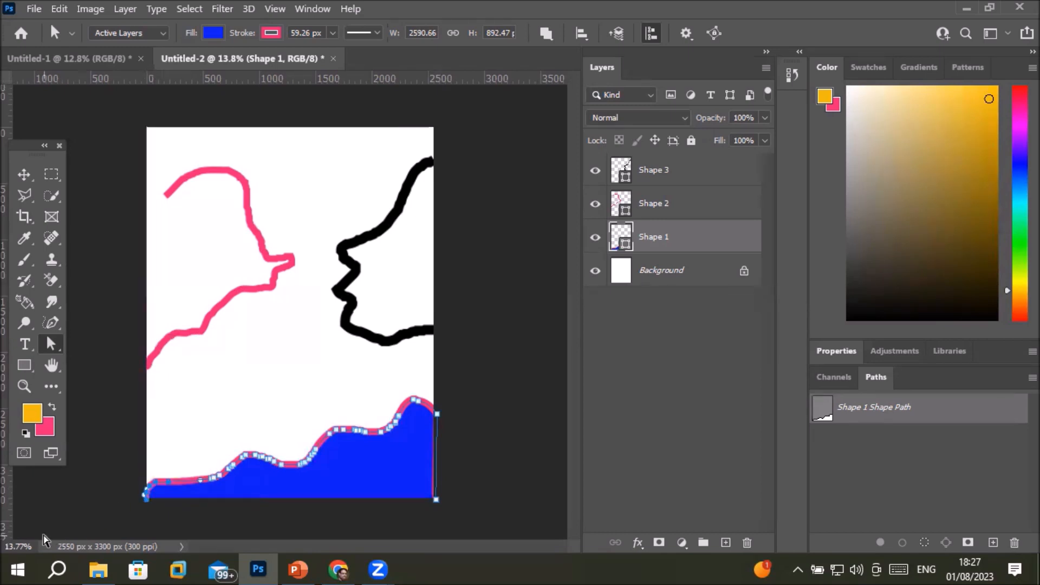
pyautogui.click(93, 497)
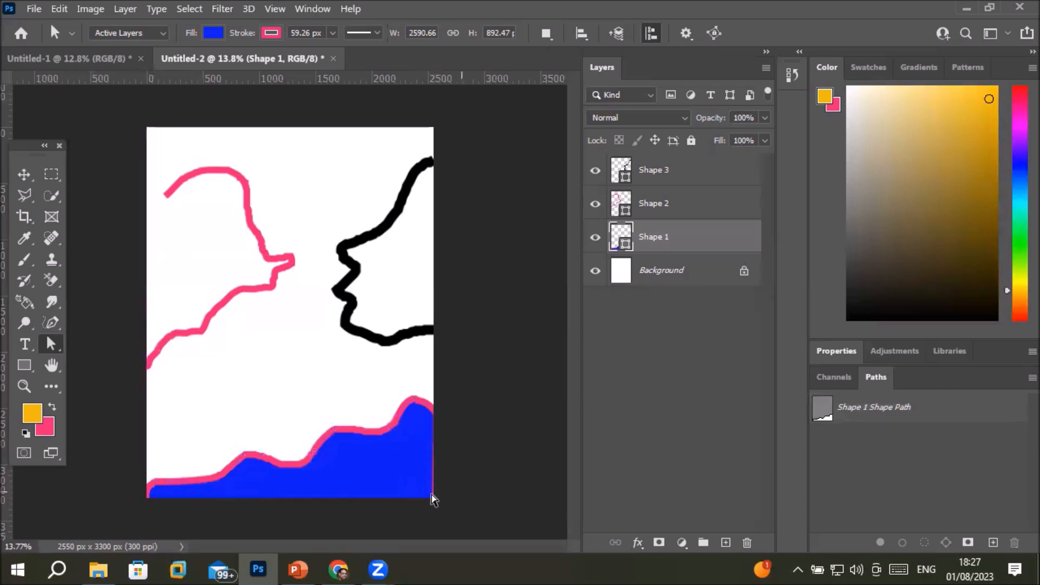
# Move the wavy shape's lower-right corner point outside the page, making the shape about 2683 x 907 px, and deselect it
pyautogui.click(395, 426)
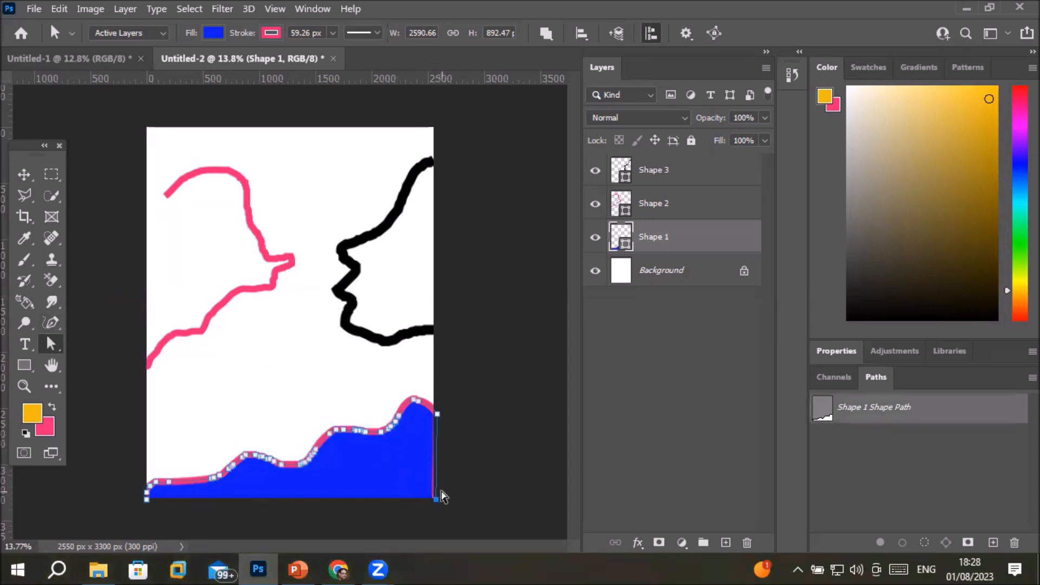
pyautogui.moveTo(455, 474); pyautogui.dragTo(449, 504)
pyautogui.click(460, 411)
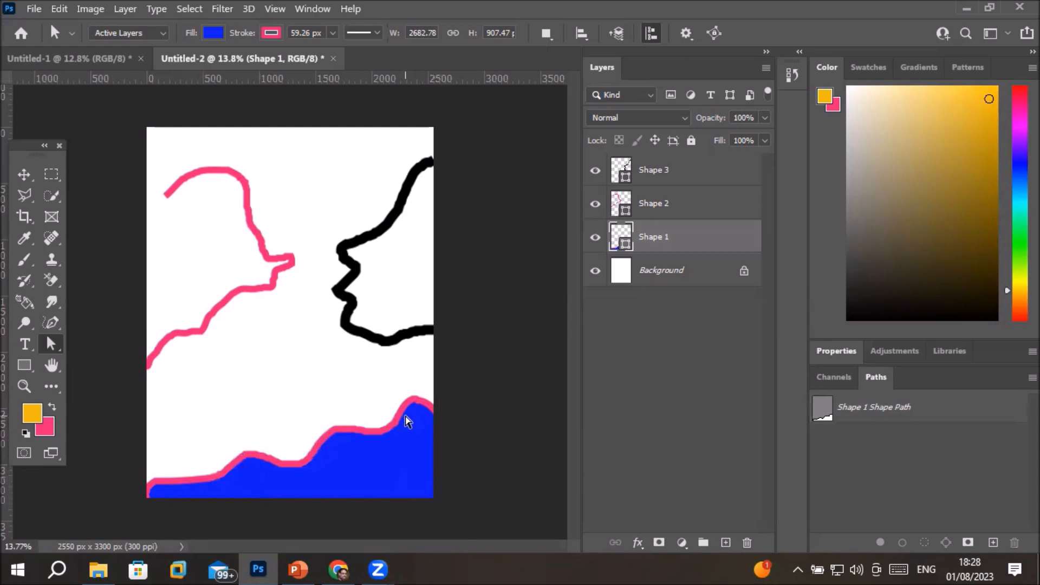
# Remove the pink stroke from the blue wavy shape
pyautogui.click(399, 490)
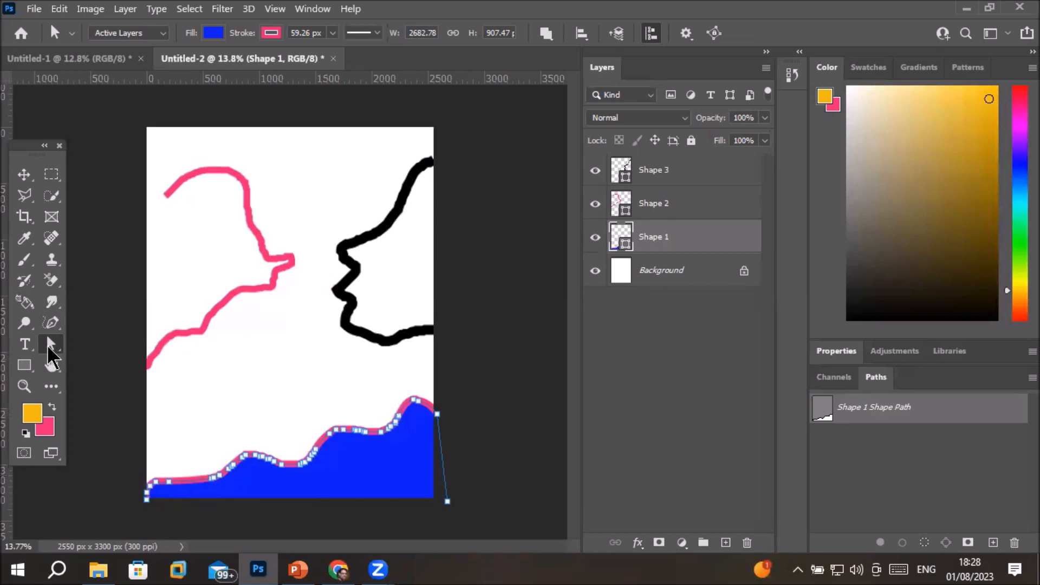
pyautogui.hotkey('shift', 'a')
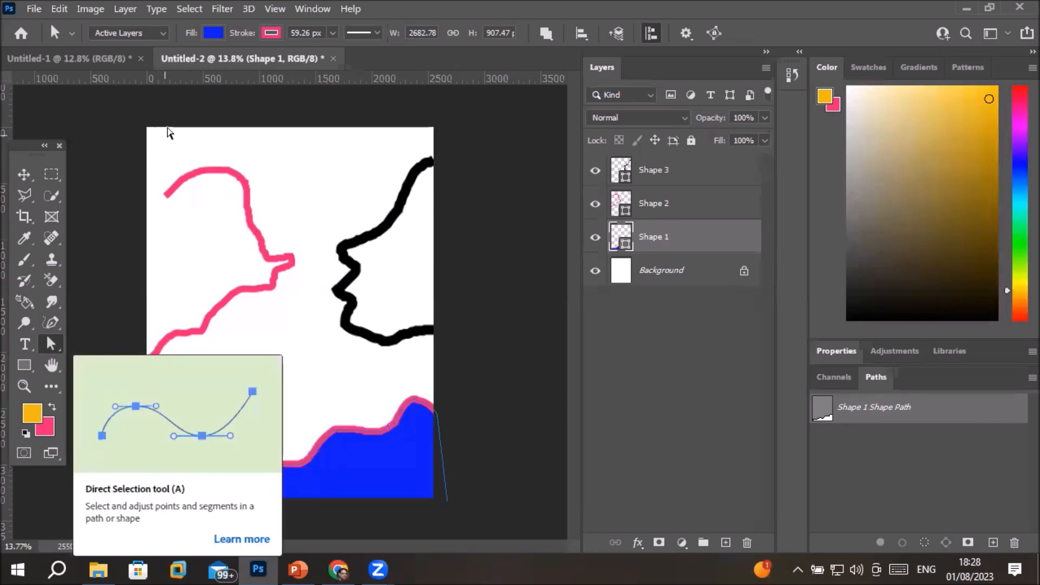
pyautogui.click(271, 33)
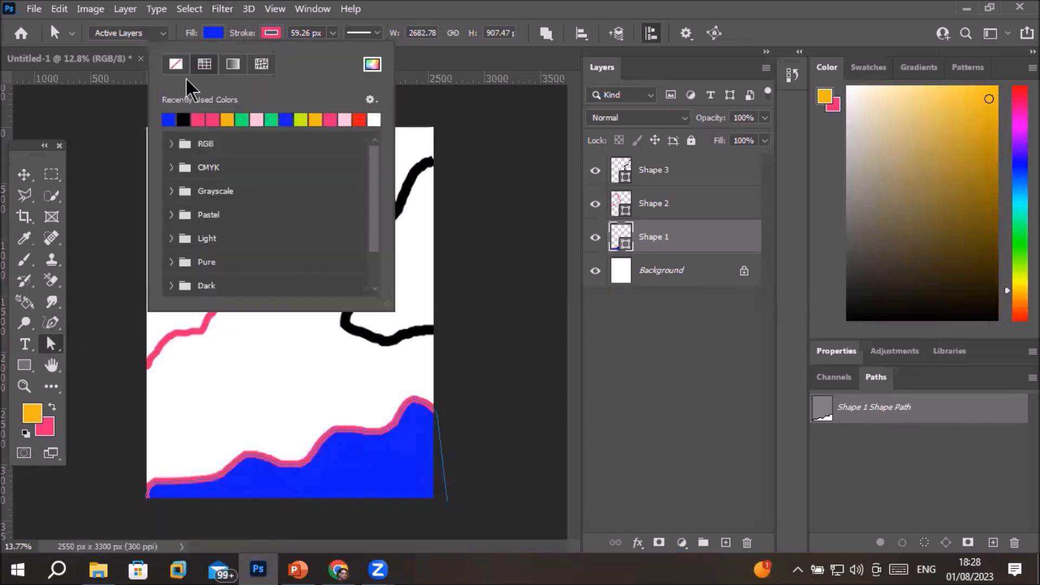
pyautogui.click(174, 64)
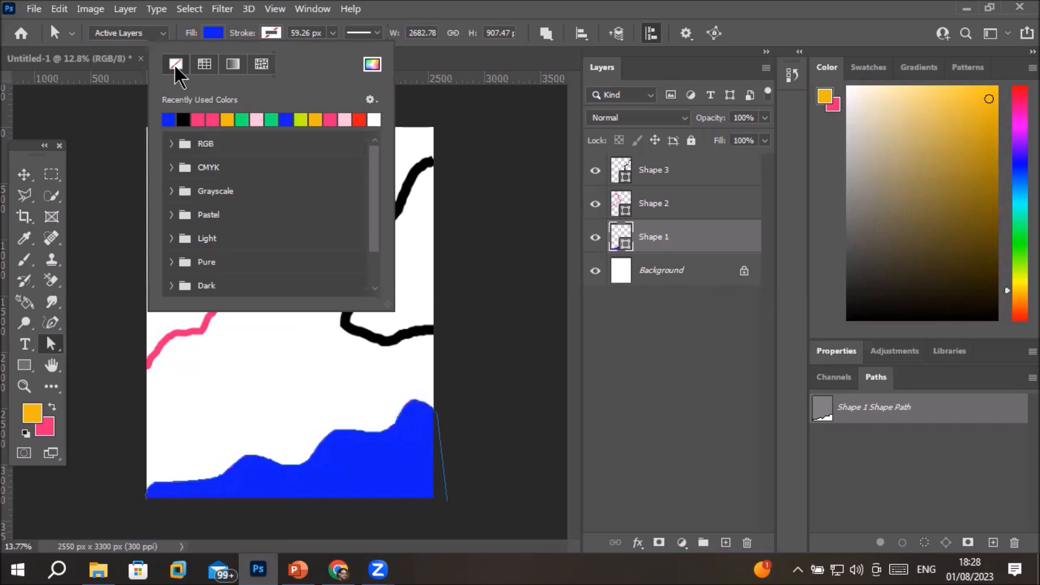
pyautogui.click(493, 281)
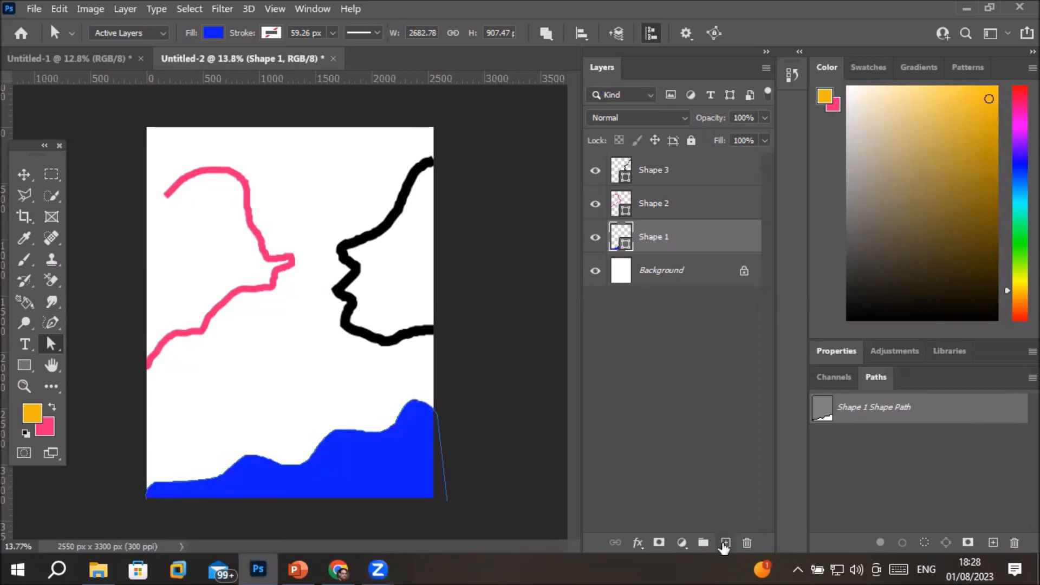
# Duplicate the Shape 1 layer and fill the original shape beneath the copy with black
pyautogui.moveTo(647, 244); pyautogui.dragTo(728, 544)
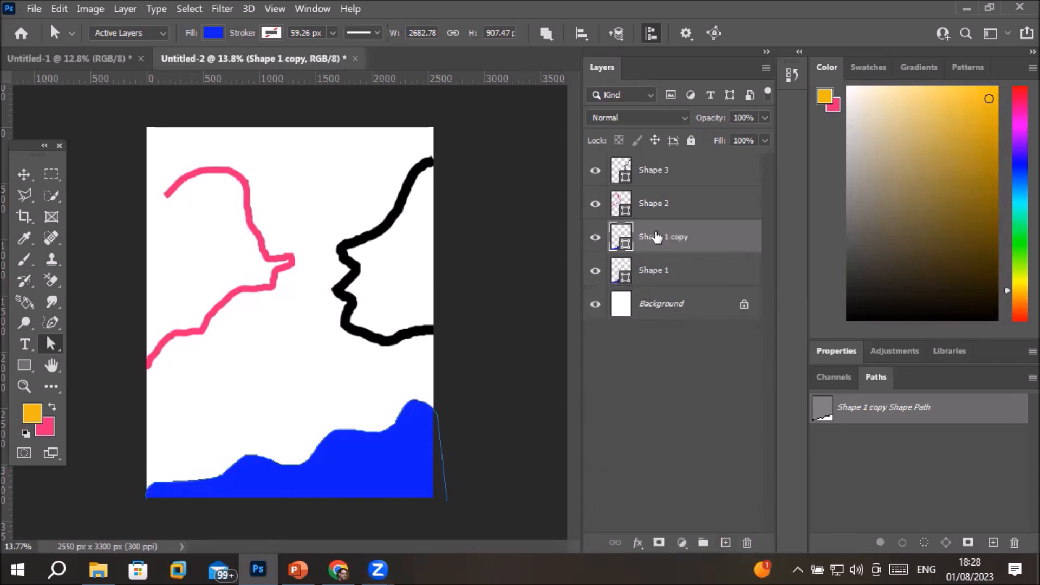
pyautogui.click(669, 269)
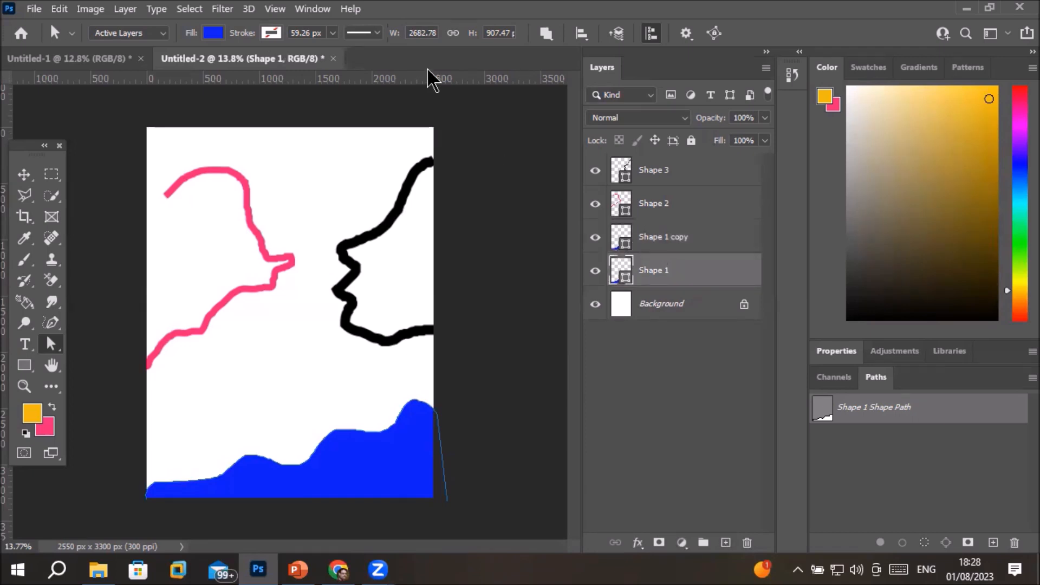
pyautogui.click(212, 33)
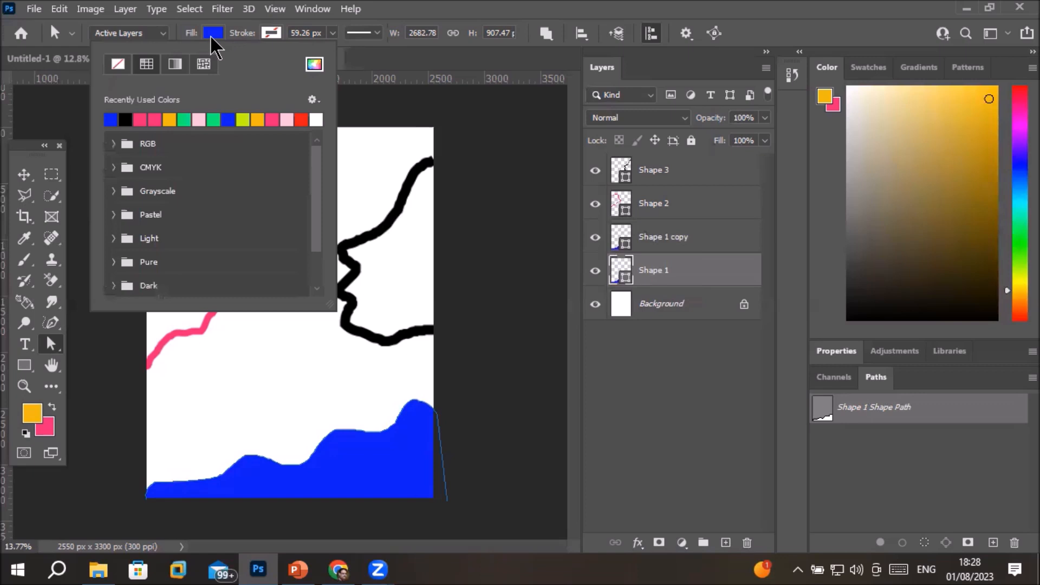
pyautogui.click(125, 120)
pyautogui.click(660, 270)
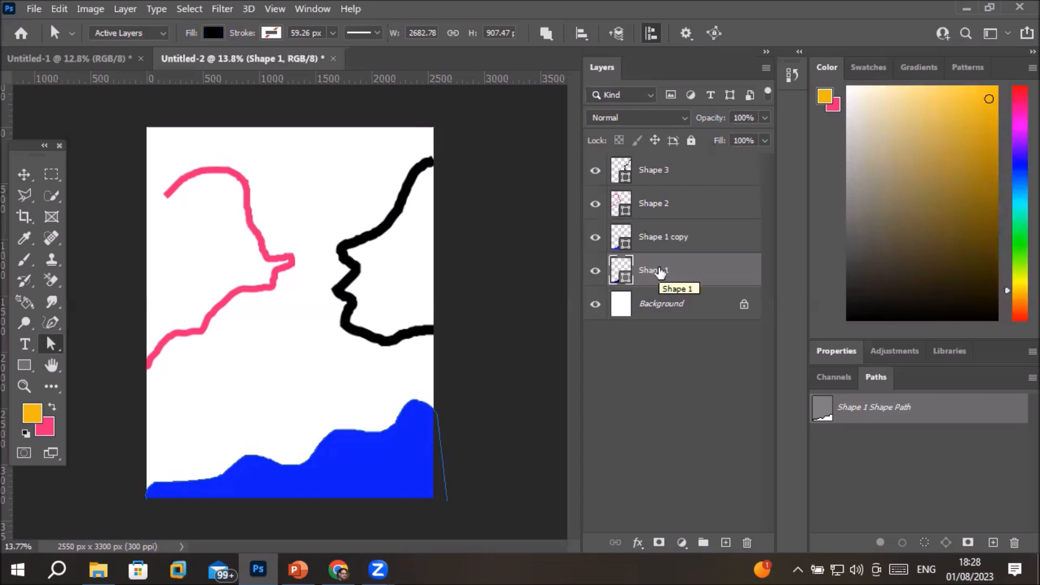
# Transform the black wavy shape by moving it up to Y 2817.50 px so it edges the blue copy, and deselect it
pyautogui.hotkey('ctrl', 't')
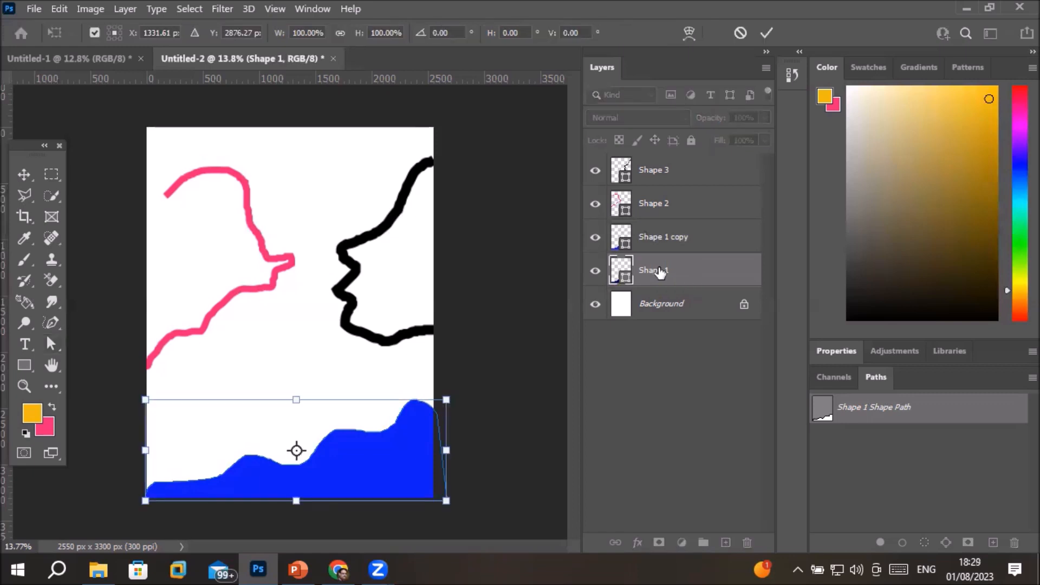
pyautogui.hotkey('shift', 'Up')
pyautogui.hotkey('shift', 'Up')
pyautogui.hotkey('shift', 'Up')
pyautogui.hotkey('shift', 'Up')
pyautogui.hotkey('shift', 'Up')
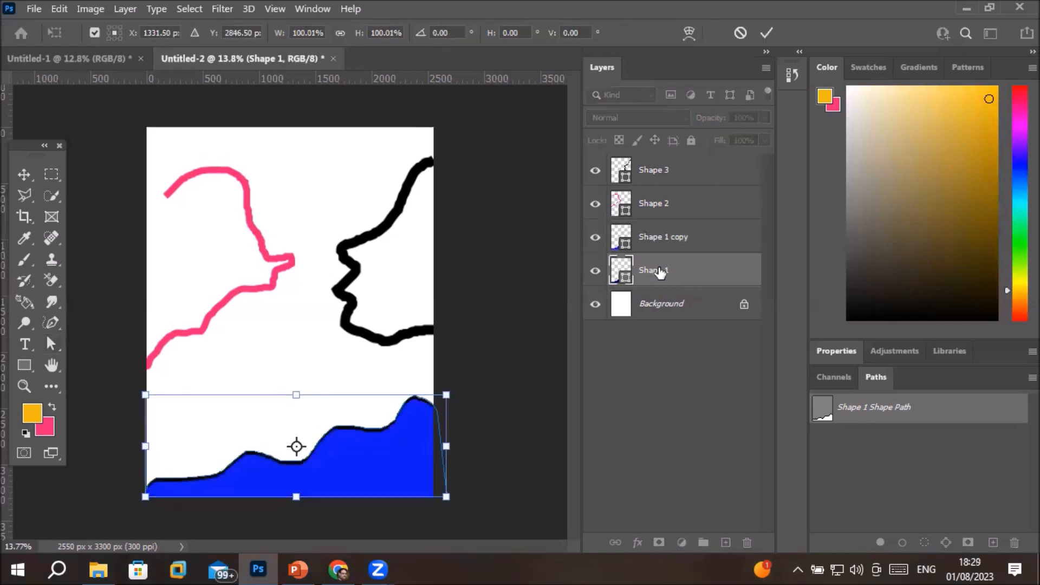
pyautogui.press('Up')
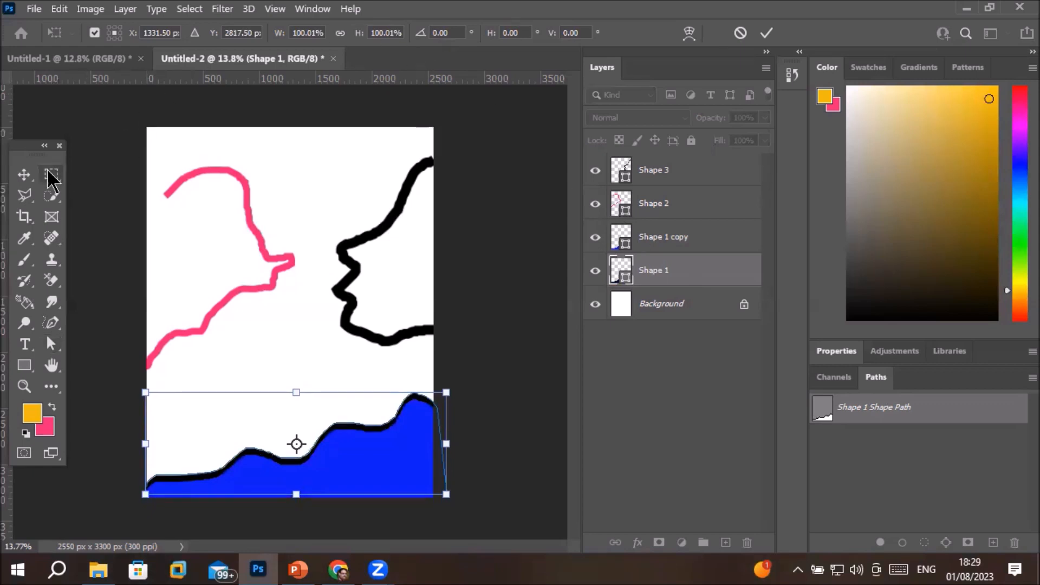
pyautogui.click(22, 175)
pyautogui.click(287, 189)
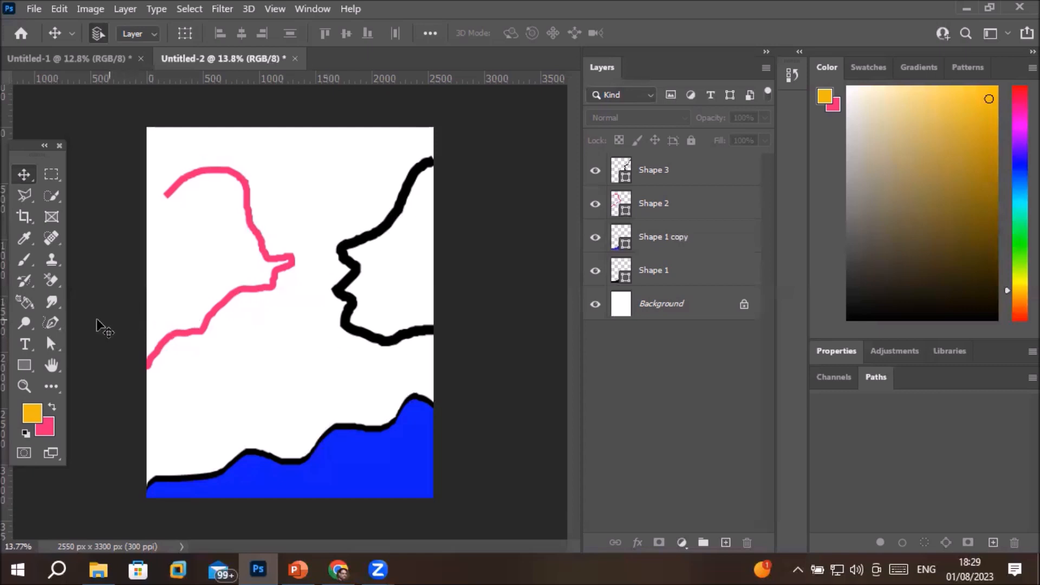
# Start a pink shape with the Pen Tool using three corner points near the page's centre, about 609 x 892 px
pyautogui.click(51, 323)
pyautogui.rightClick(51, 324)
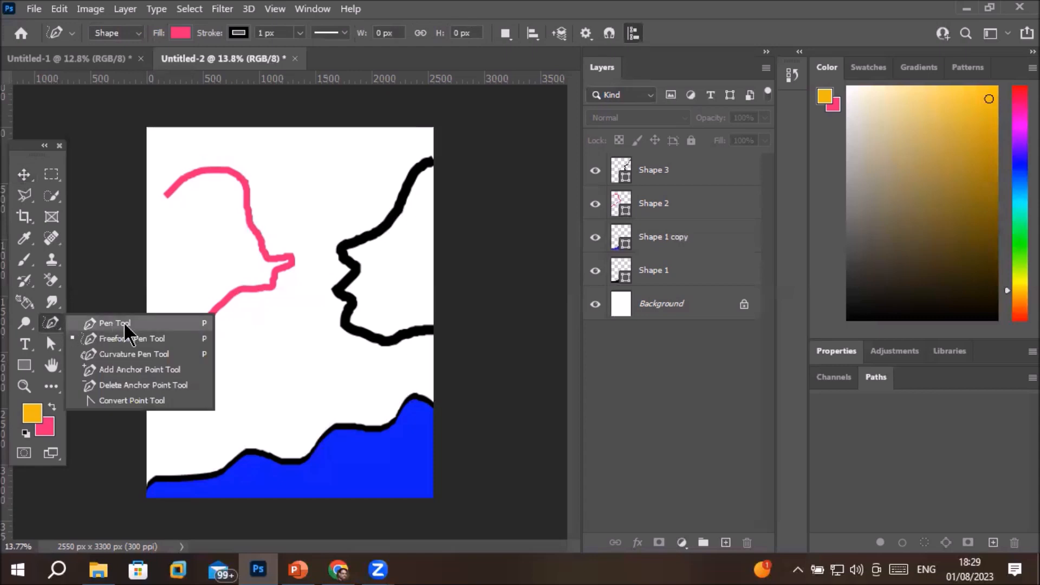
pyautogui.click(87, 326)
pyautogui.click(278, 315)
pyautogui.click(210, 370)
pyautogui.click(245, 416)
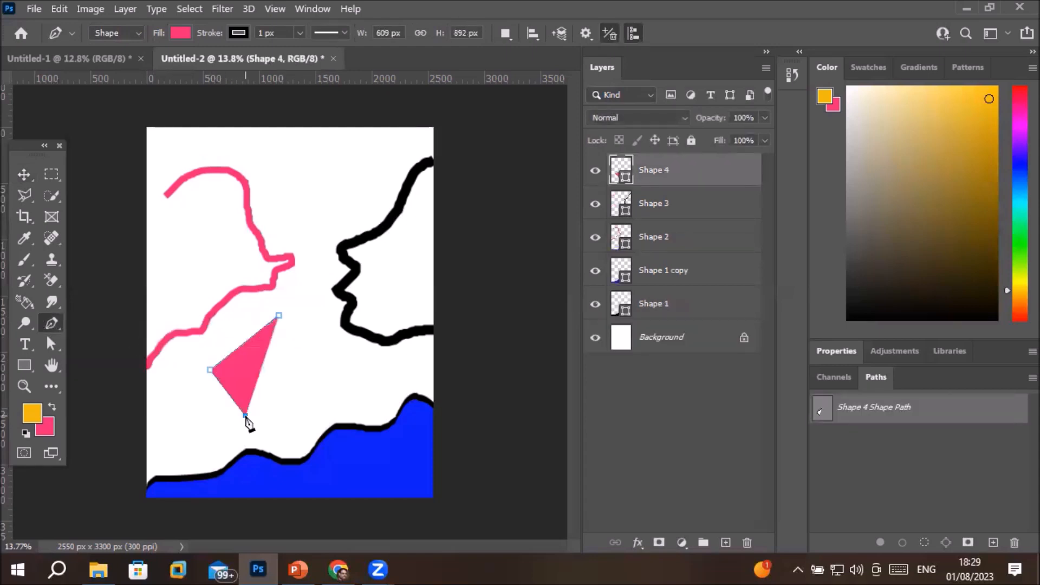
# Extend the pink shape with four curved anchor points around its outer side, making it about 1458 x 1784 px
pyautogui.click(296, 375)
pyautogui.moveTo(306, 370); pyautogui.dragTo(335, 310)
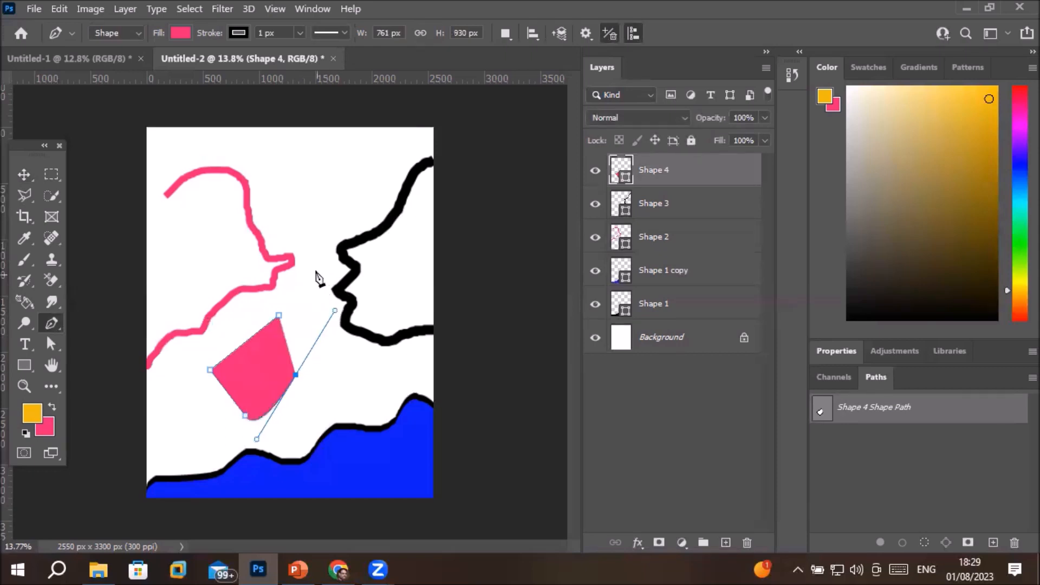
pyautogui.moveTo(315, 269); pyautogui.dragTo(303, 255)
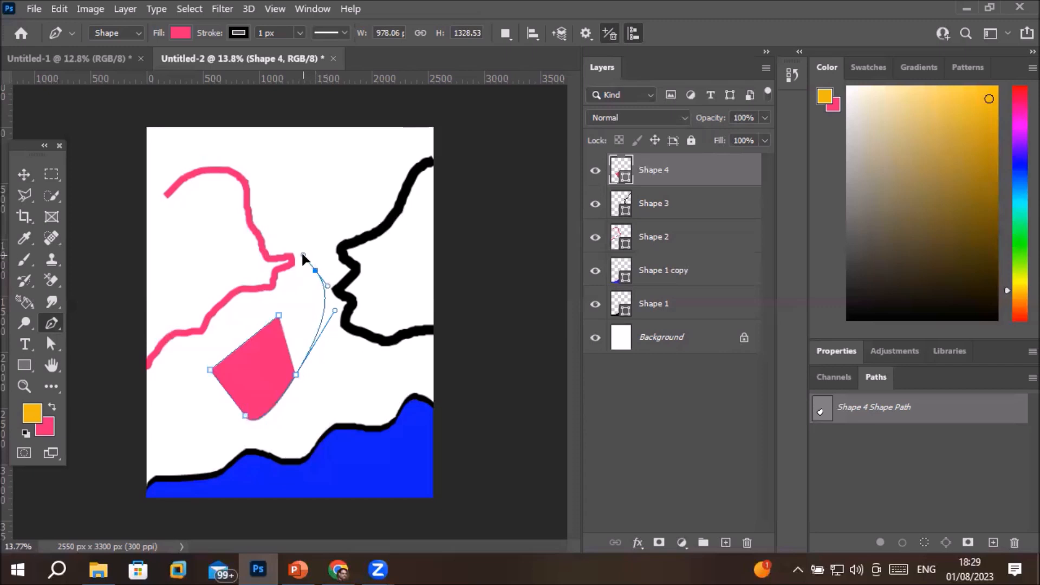
pyautogui.moveTo(215, 227); pyautogui.dragTo(187, 255)
pyautogui.moveTo(162, 297); pyautogui.dragTo(170, 352)
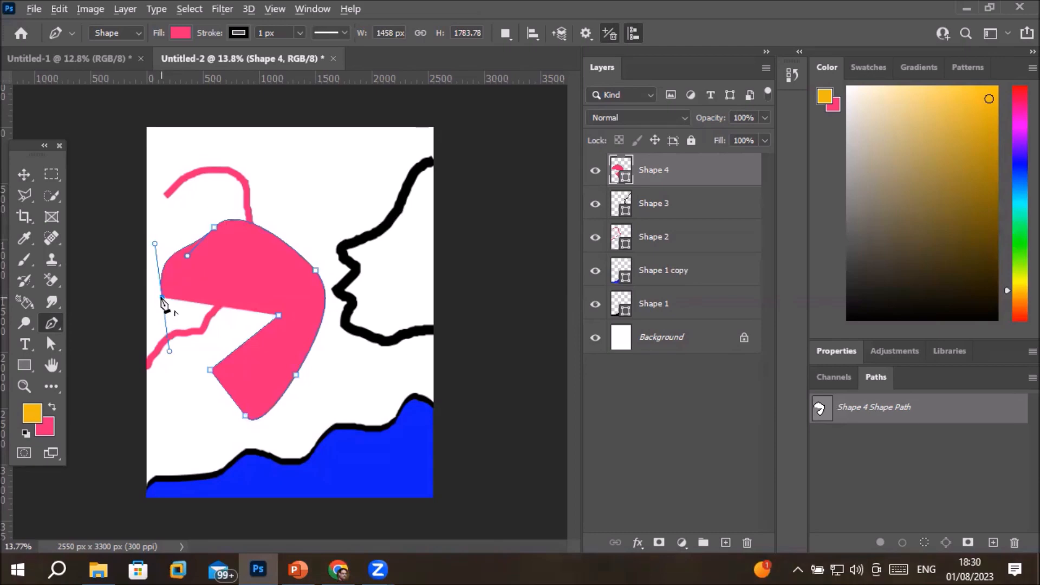
# Reselect the pink shape's path and extend it with a point at the page's left edge, making it about 1565 px wide
pyautogui.click(51, 343)
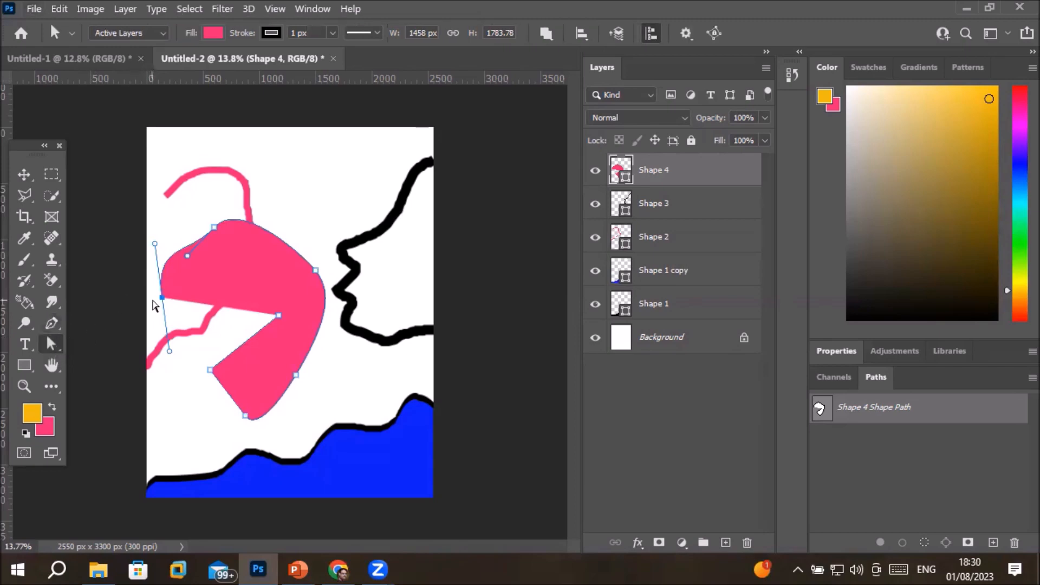
pyautogui.keyDown('alt'); pyautogui.click(161, 297); pyautogui.keyUp('alt')
pyautogui.click(52, 323)
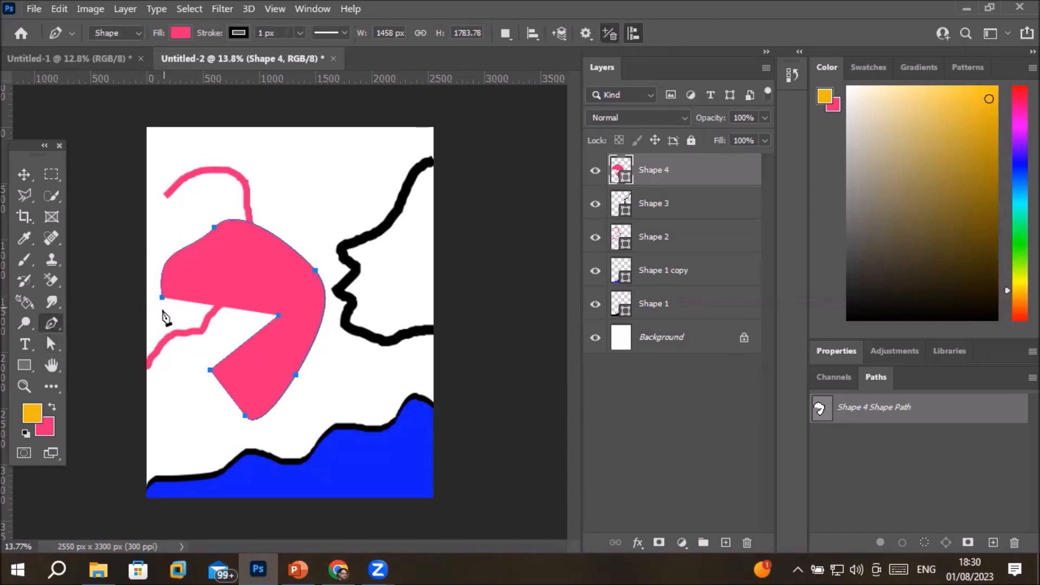
pyautogui.click(149, 362)
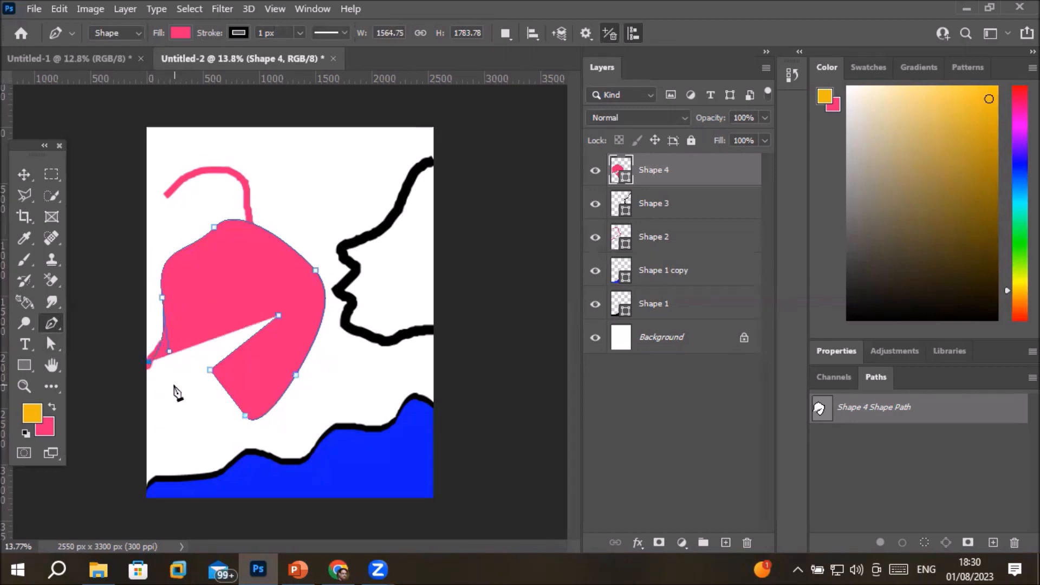
# Undo the last changes to the pink pen shape and delete its Shape 4 layer
pyautogui.hotkey('ctrl', 'z')
pyautogui.hotkey('ctrl', 'z')
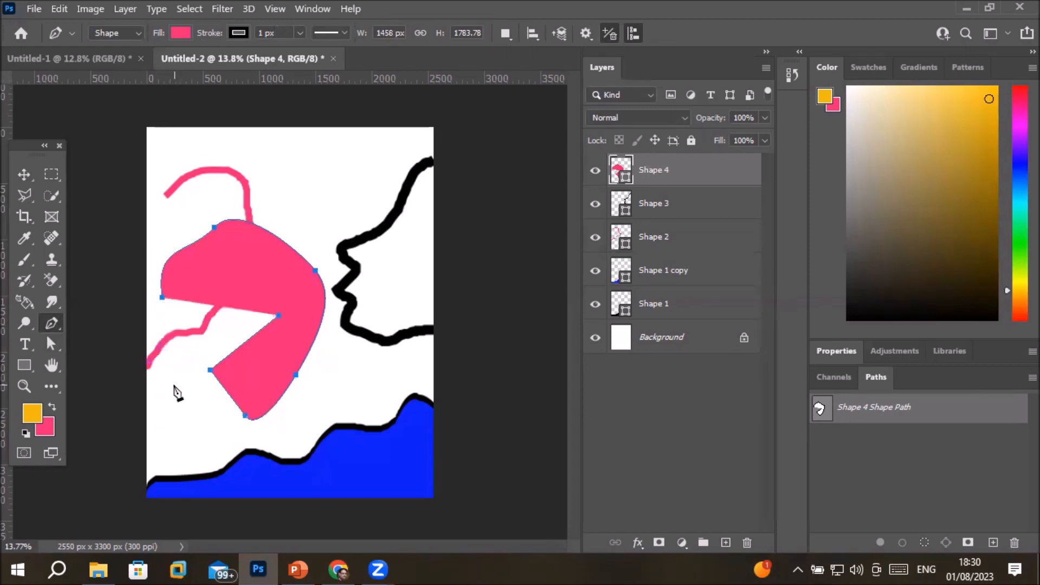
pyautogui.hotkey('ctrl', 'z')
pyautogui.click(24, 173)
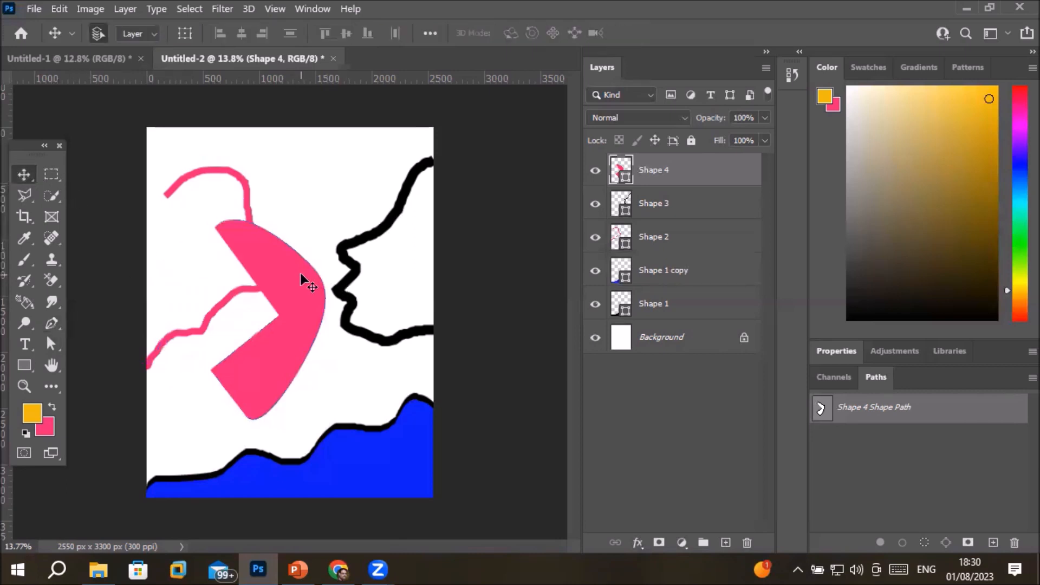
pyautogui.press('Delete')
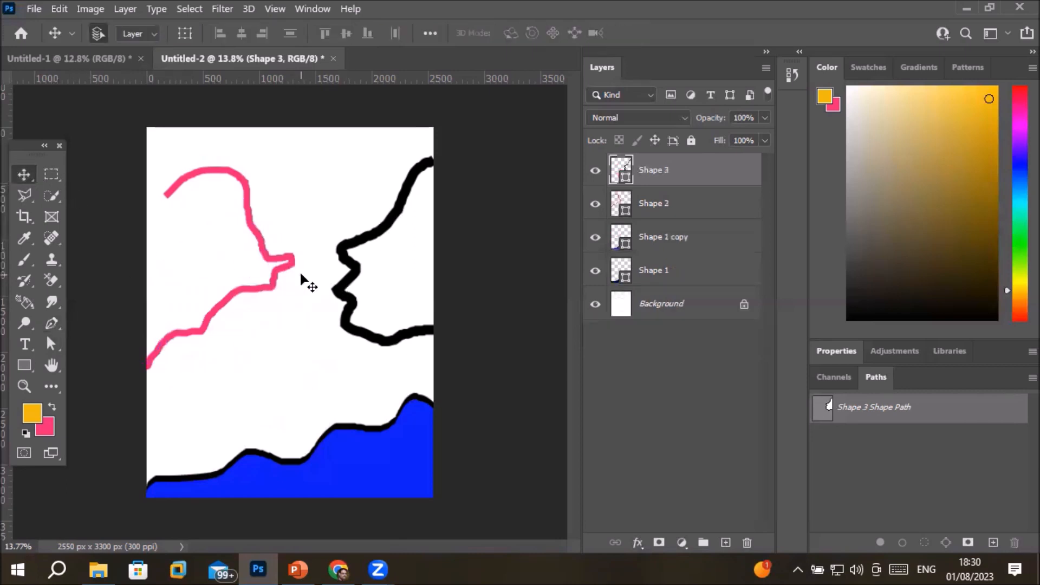
# Draw a wavy black line about 1580 x 355 px across the upper part of the page with the Freeform Pen Tool
pyautogui.click(51, 324)
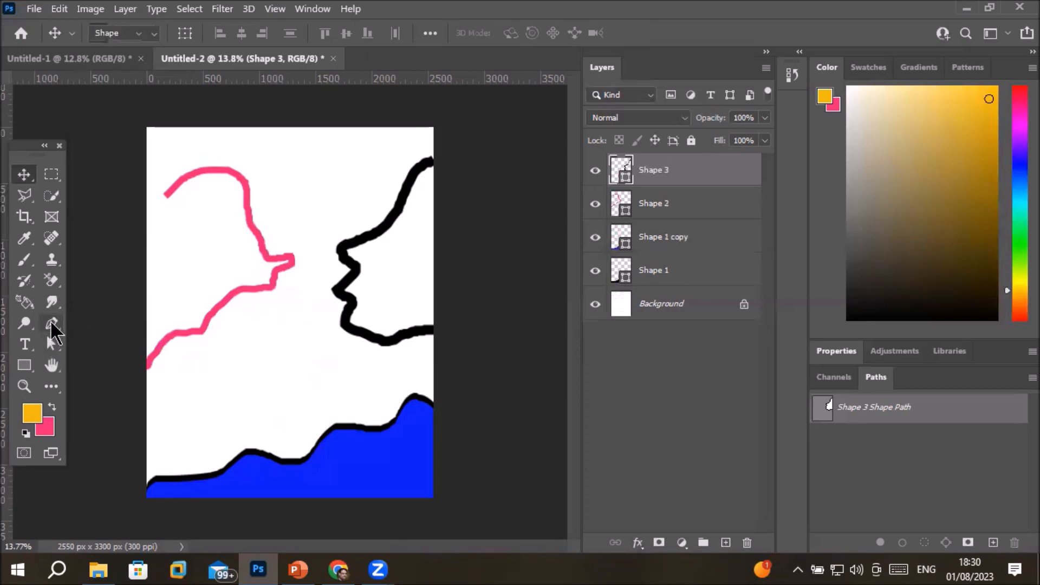
pyautogui.rightClick(51, 324)
pyautogui.click(158, 343)
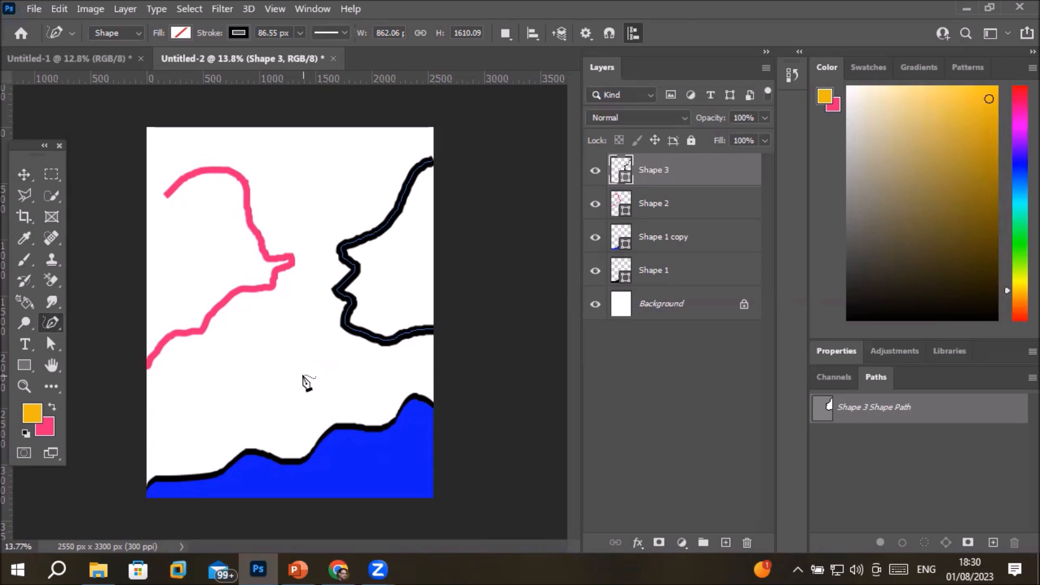
pyautogui.moveTo(243, 143)
pyautogui.mouseDown()
pyautogui.moveTo(252, 168)
pyautogui.moveTo(287, 158)
pyautogui.moveTo(317, 177)
pyautogui.moveTo(423, 160)
pyautogui.mouseUp()
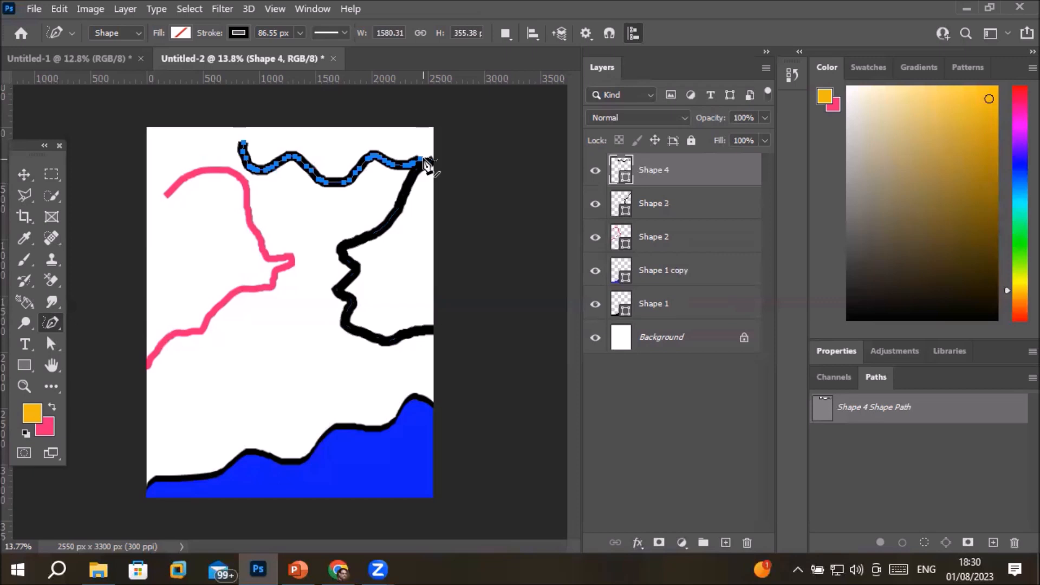
# Give the wavy line a dashed stroke style and a pink stroke colour
pyautogui.click(343, 31)
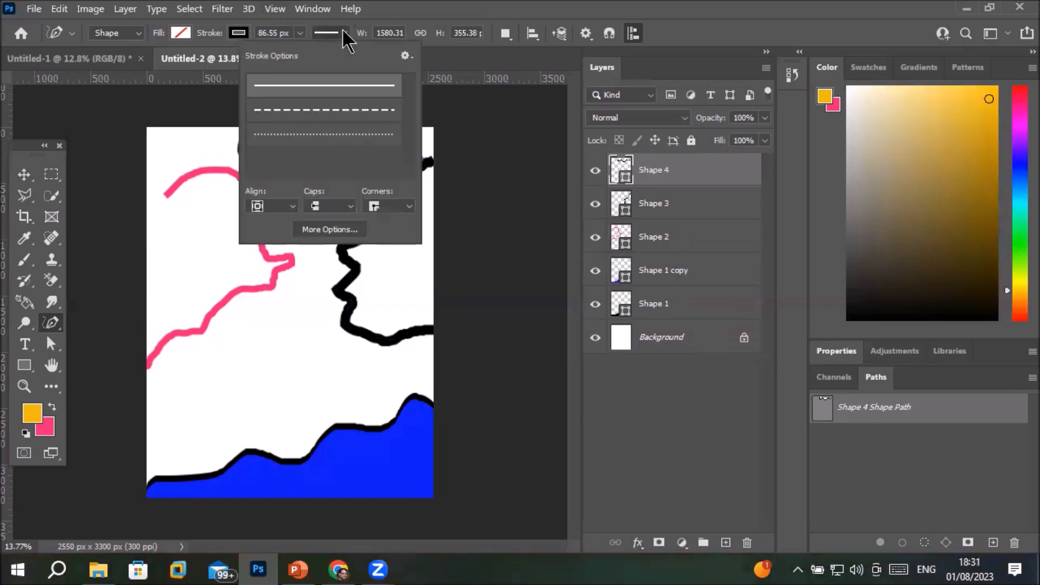
pyautogui.click(317, 110)
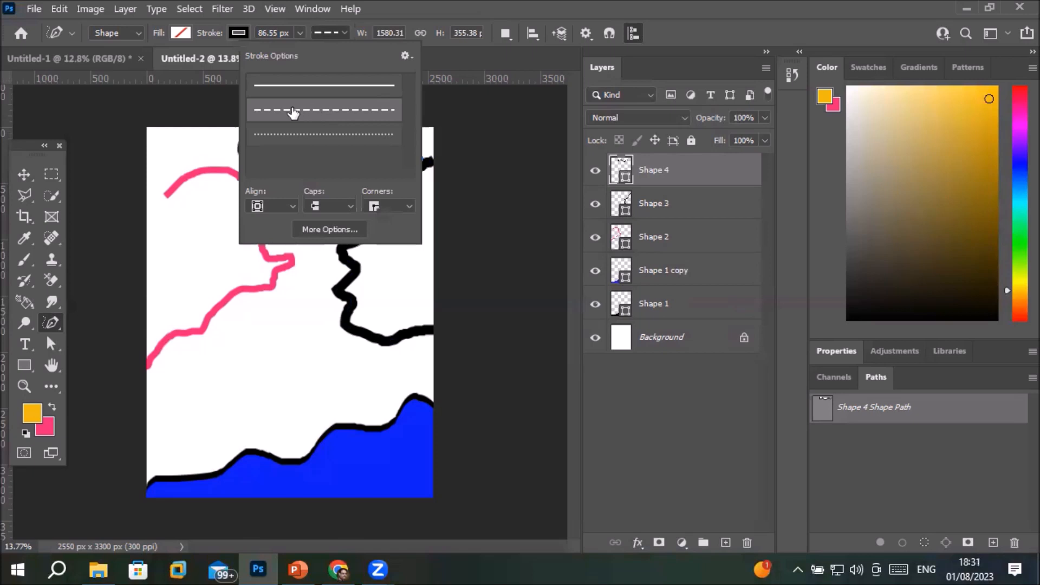
pyautogui.click(182, 33)
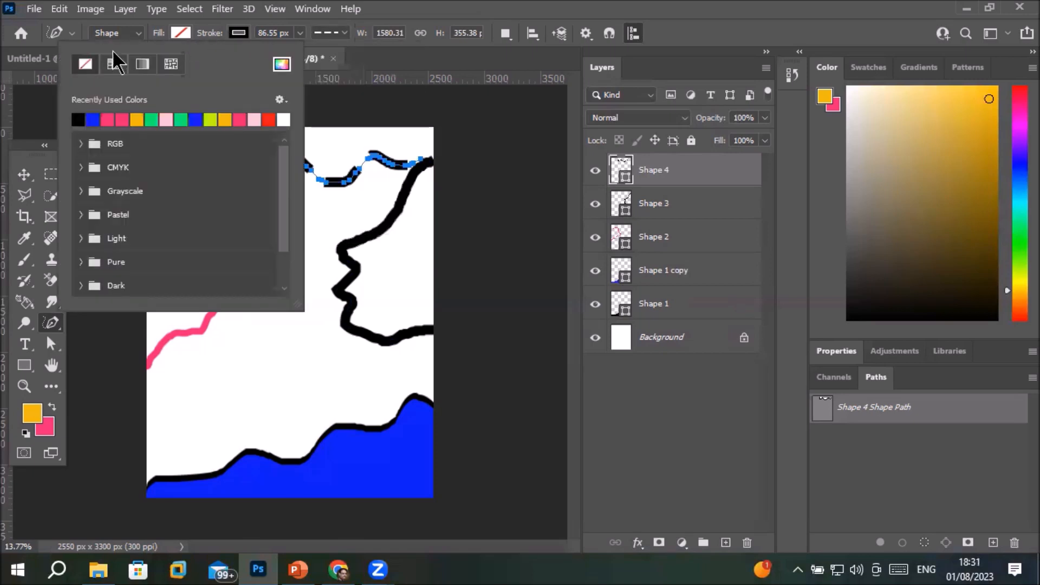
pyautogui.click(239, 35)
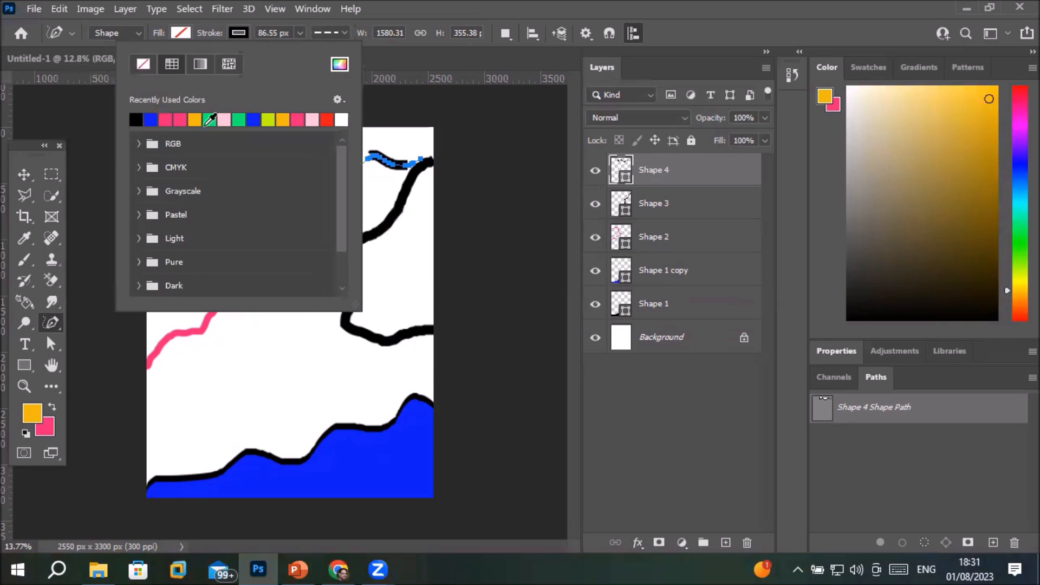
pyautogui.click(180, 119)
# Delete the dashed wavy line, the pink Shape 2 outline and the black Shape 3 outline
pyautogui.click(23, 174)
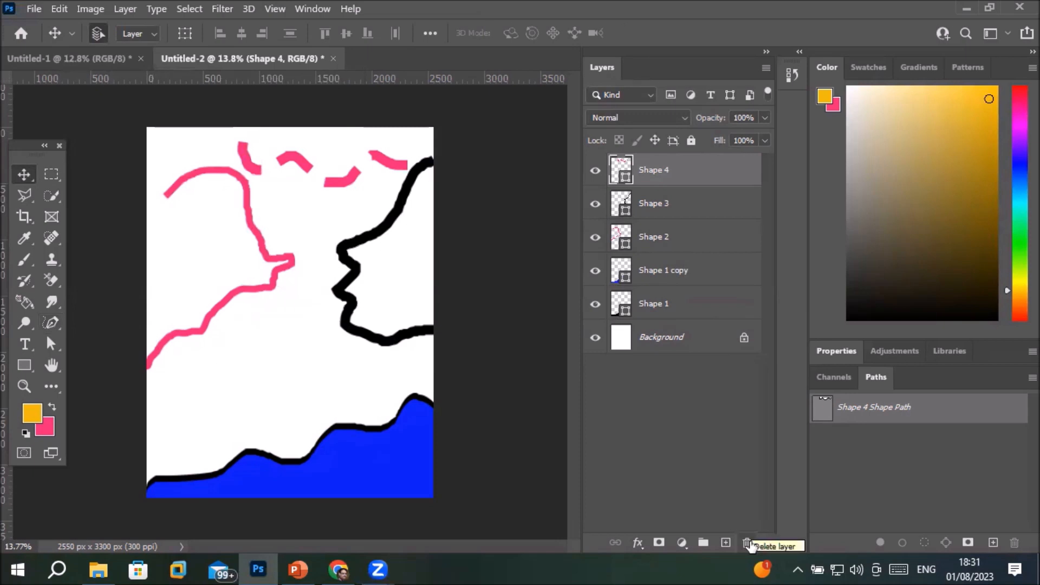
pyautogui.moveTo(653, 170); pyautogui.dragTo(747, 543)
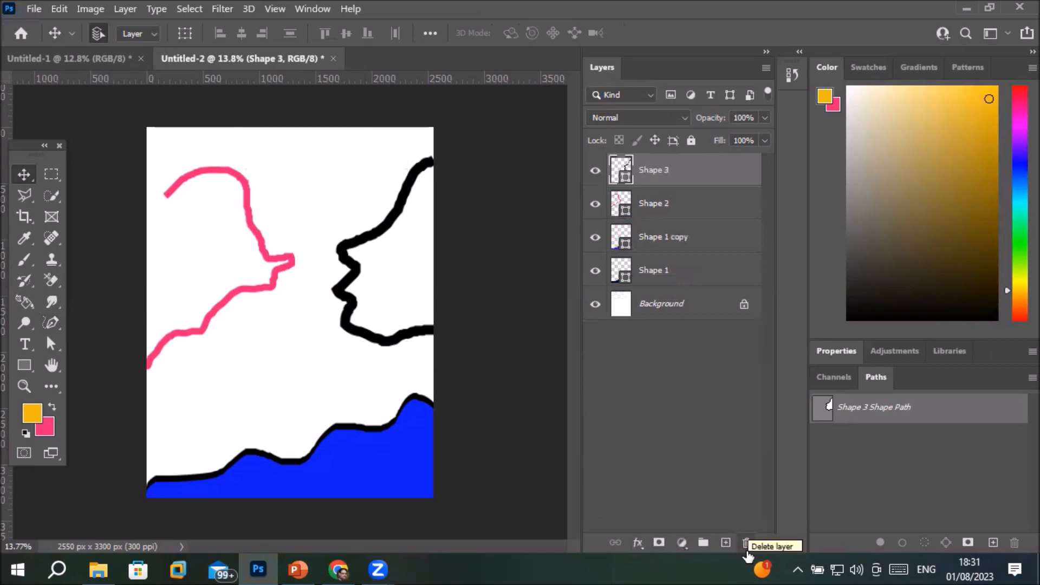
pyautogui.click(287, 268)
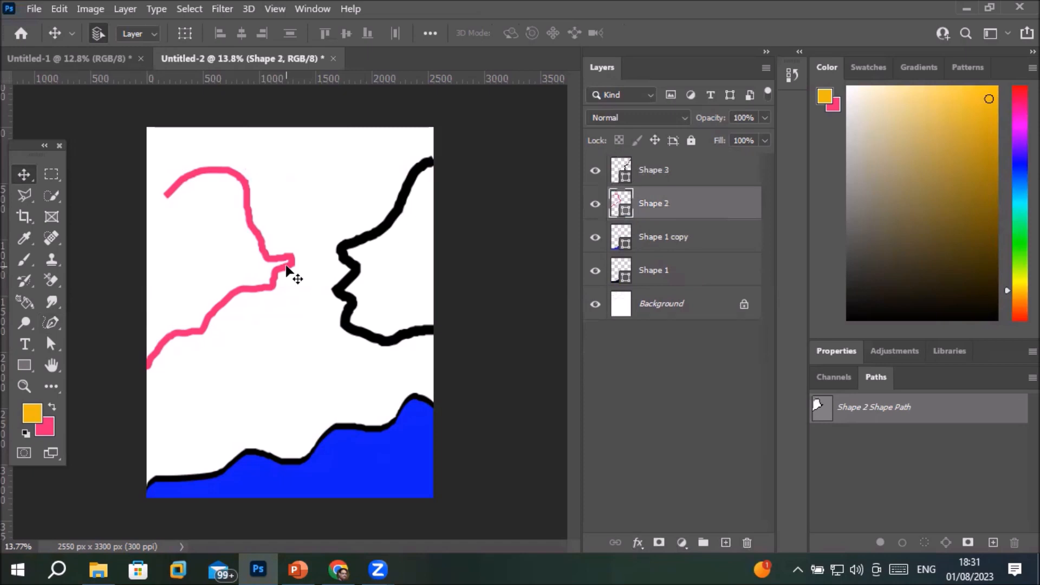
pyautogui.press('Delete')
pyautogui.click(355, 265)
pyautogui.press('Delete')
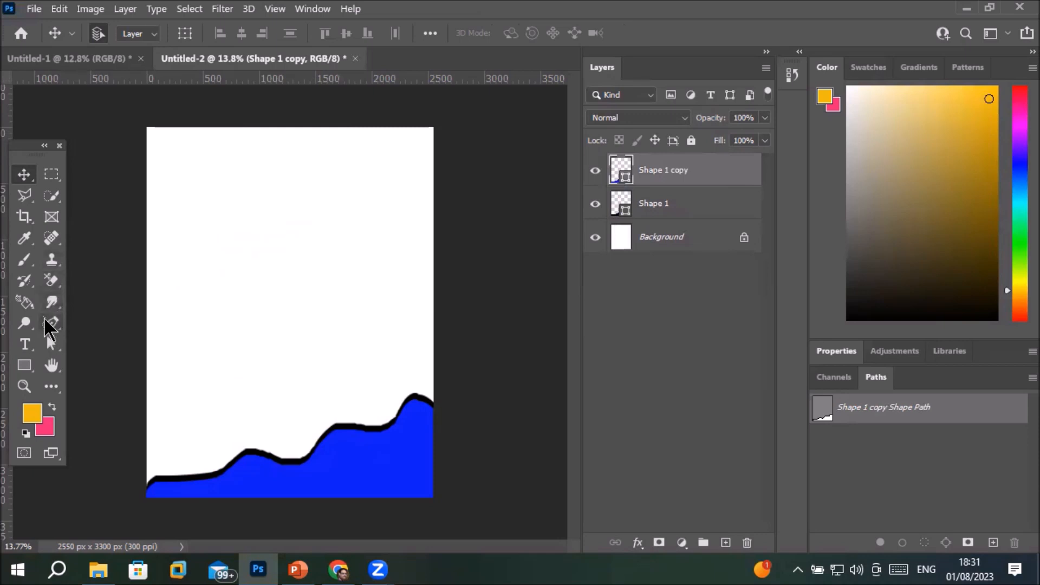
# Draw a closed, roughly circular blue shape of five points with the Curvature Pen Tool, about 1575 x 1574 px
pyautogui.click(49, 323)
pyautogui.rightClick(46, 321)
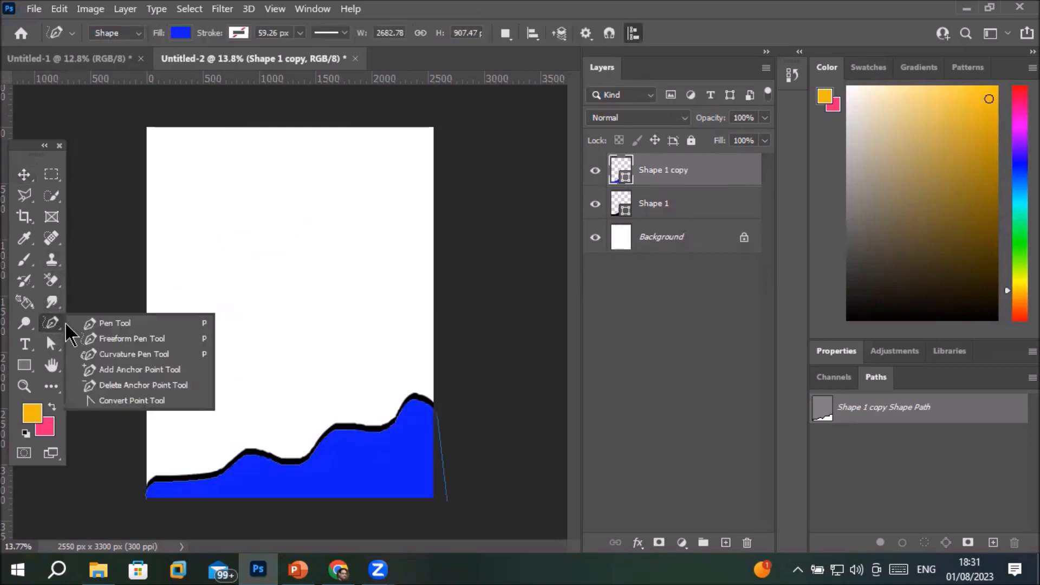
pyautogui.click(171, 352)
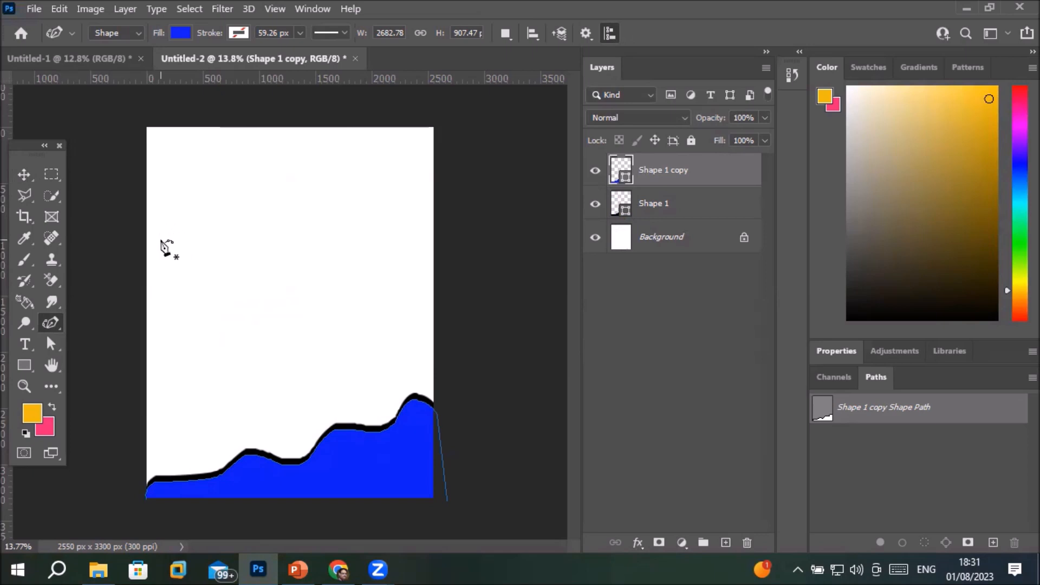
pyautogui.click(160, 239)
pyautogui.click(300, 240)
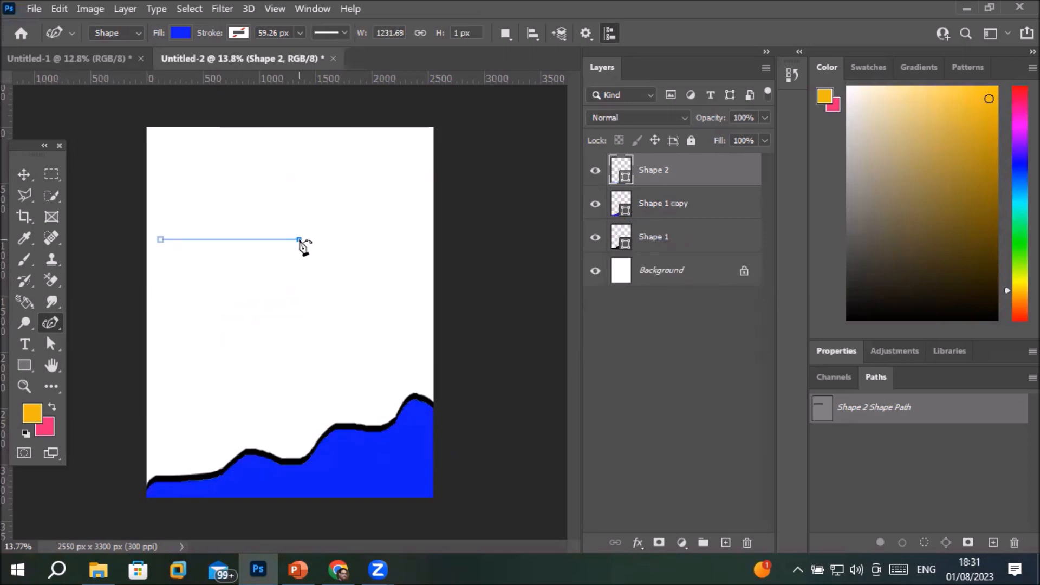
pyautogui.click(311, 320)
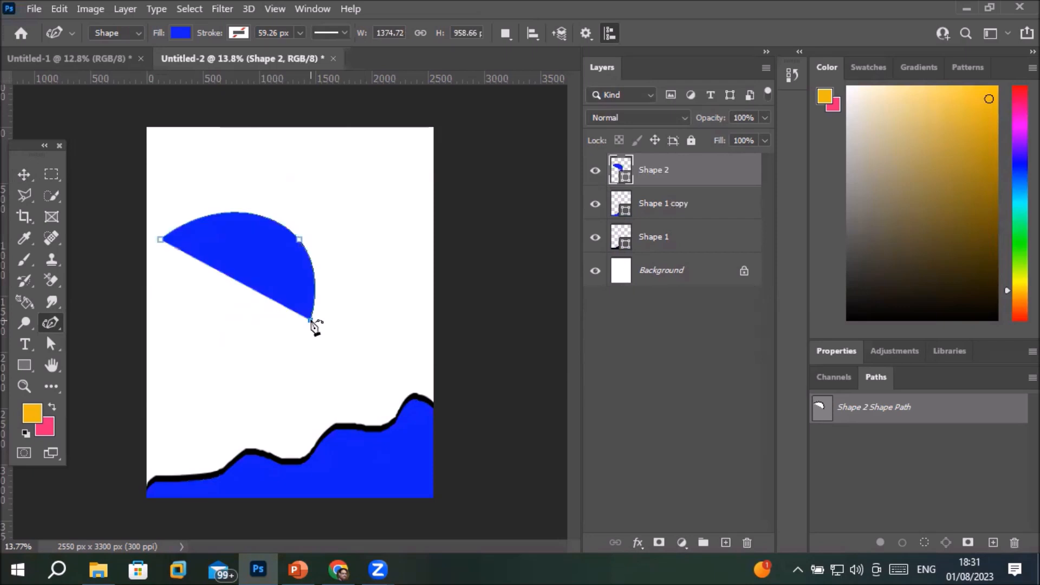
pyautogui.click(256, 378)
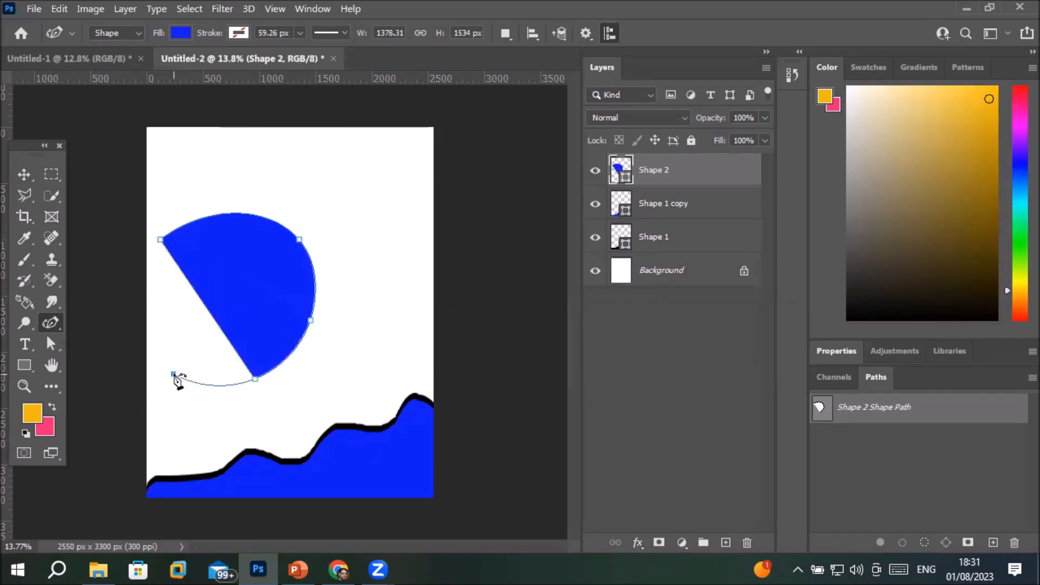
pyautogui.click(173, 373)
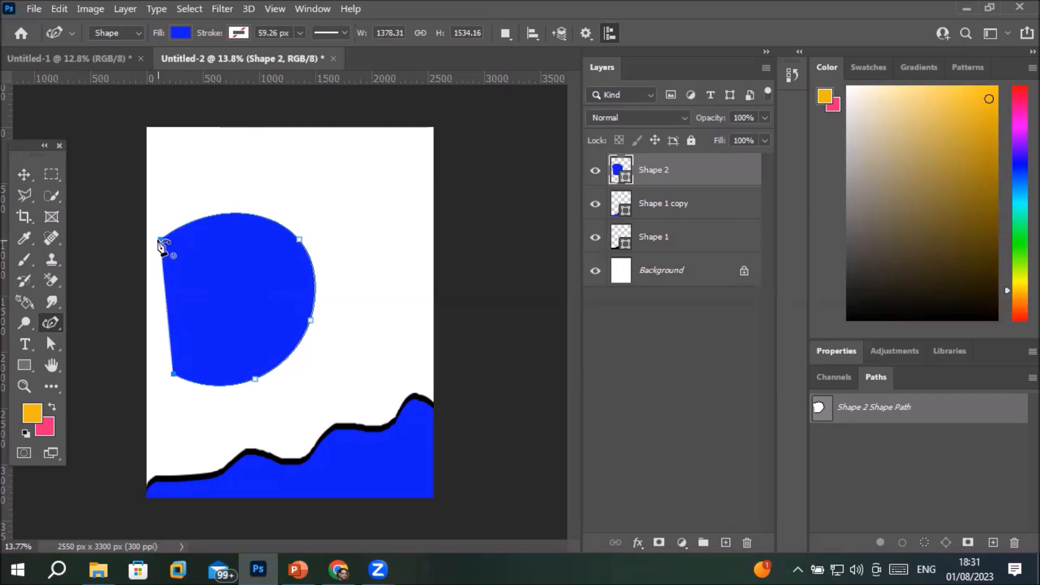
pyautogui.click(161, 240)
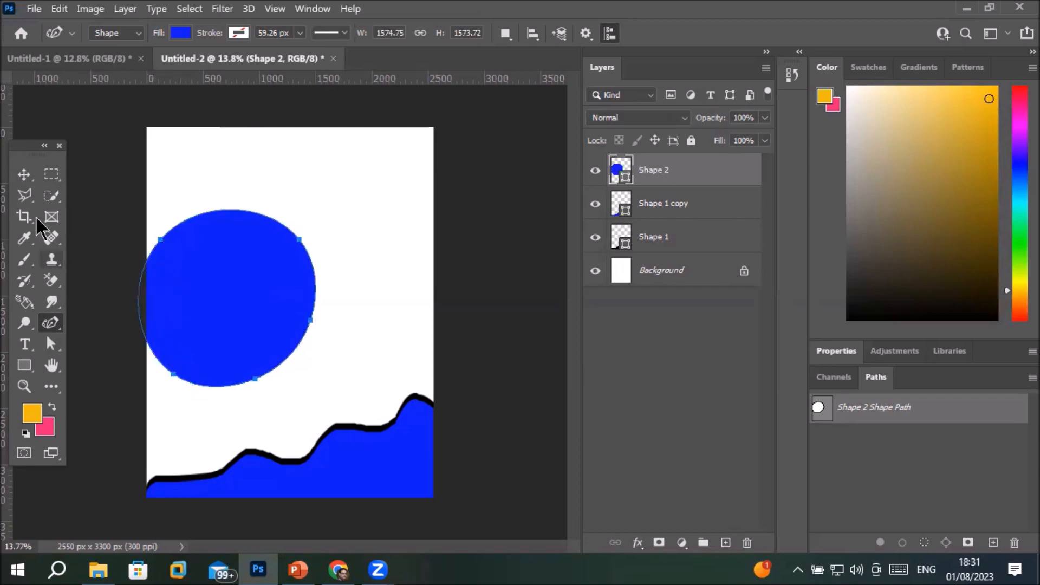
# Move the round blue shape toward the upper middle of the page and delete it
pyautogui.click(24, 175)
pyautogui.moveTo(245, 294); pyautogui.dragTo(303, 231)
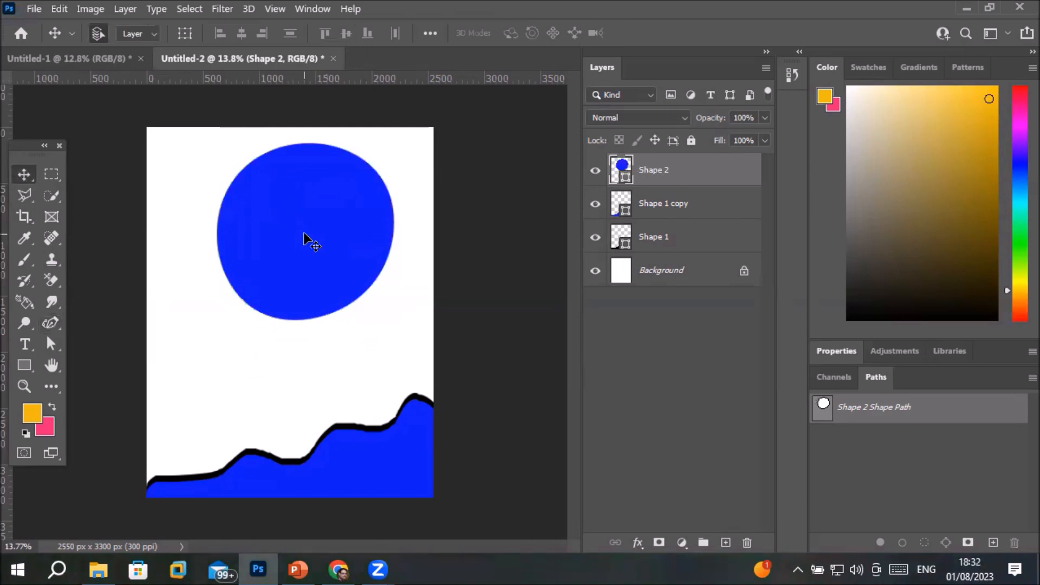
pyautogui.press('Delete')
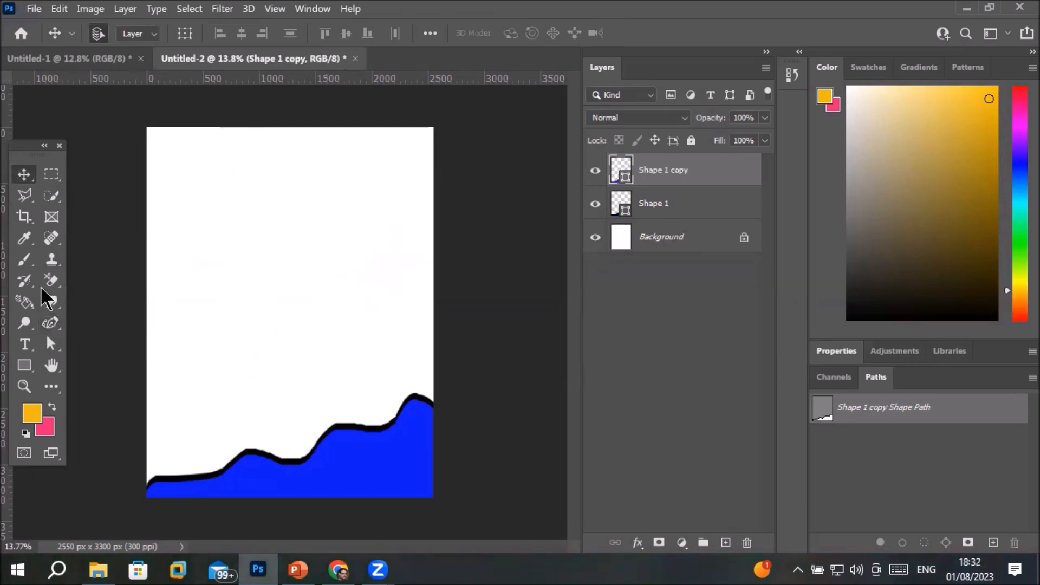
# Draw a closed five-point blue shape about 2257 x 1788 px with the Curvature Pen Tool and delete it
pyautogui.click(50, 324)
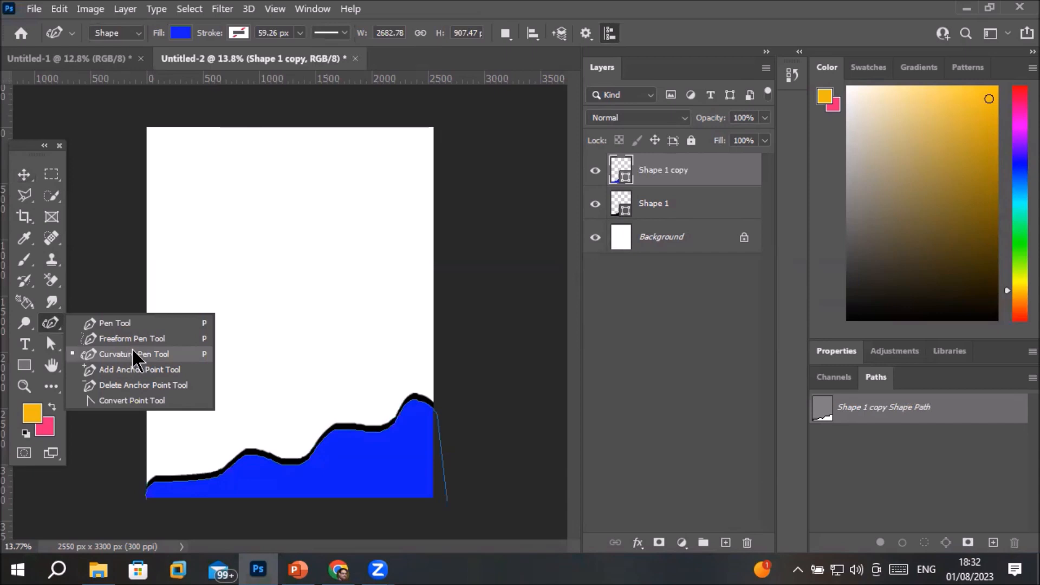
pyautogui.click(265, 166)
pyautogui.click(396, 226)
pyautogui.click(342, 331)
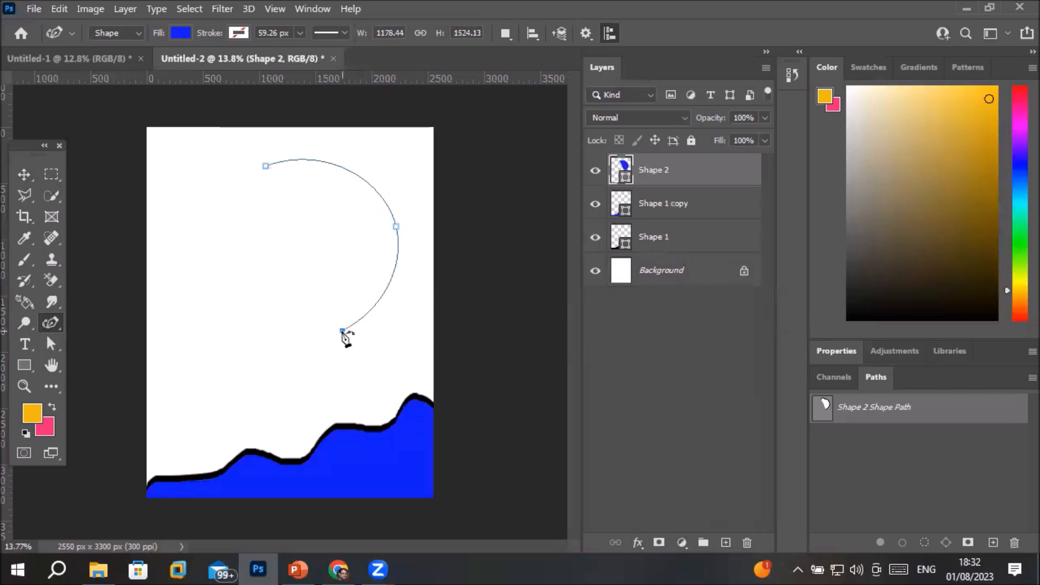
pyautogui.click(193, 350)
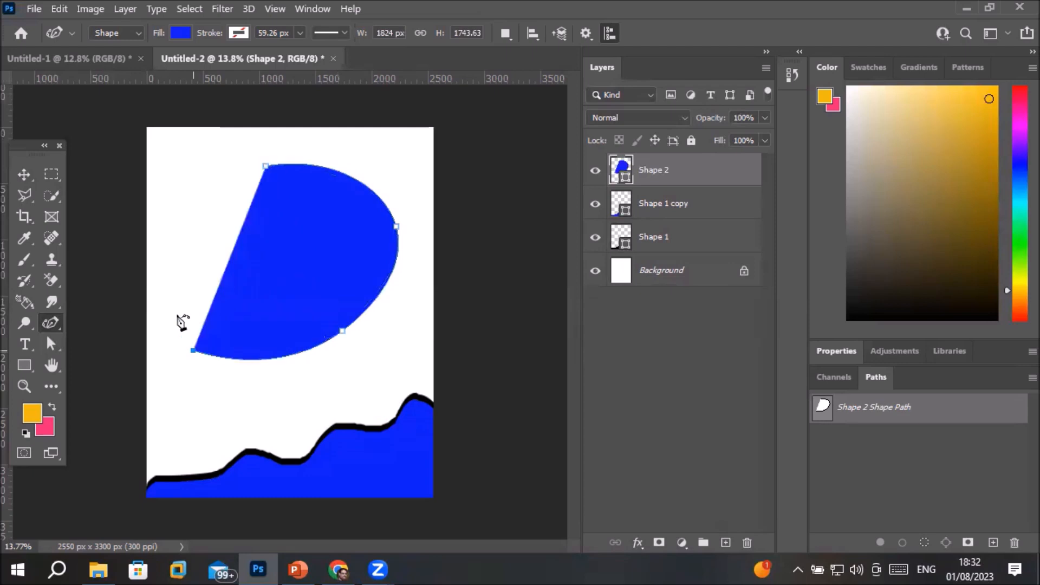
pyautogui.click(158, 207)
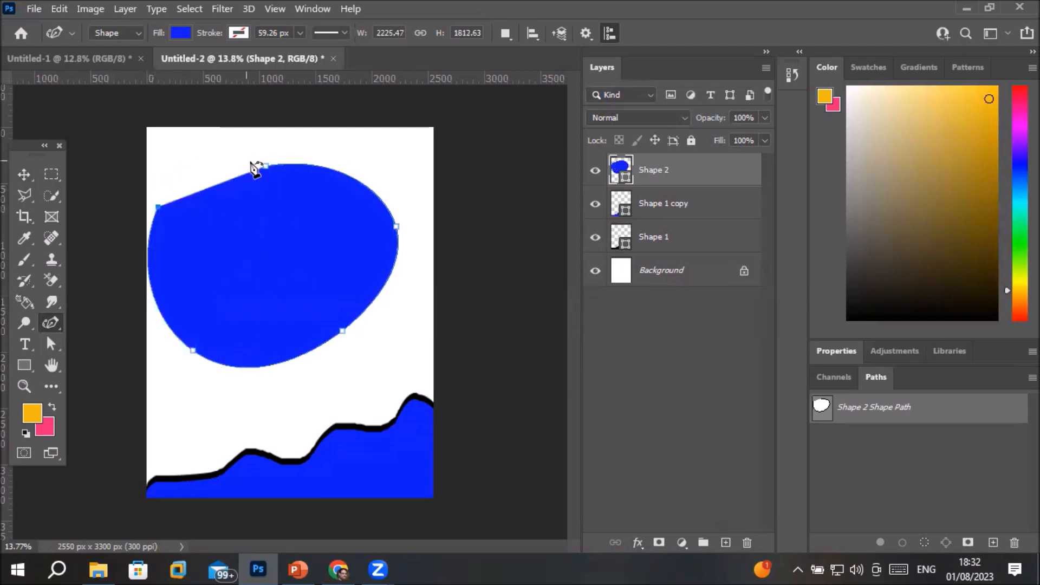
pyautogui.click(266, 166)
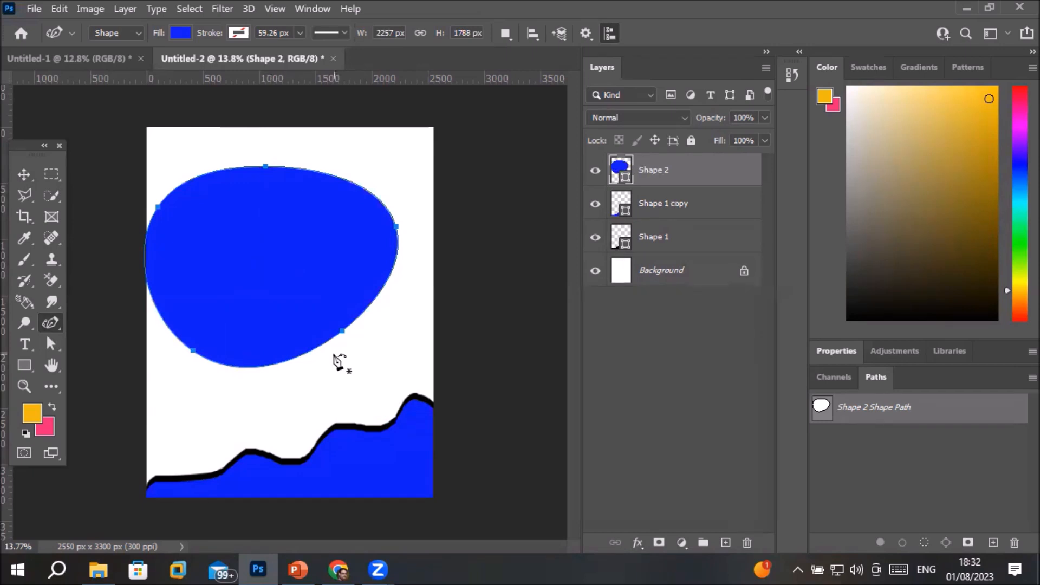
pyautogui.press('Delete')
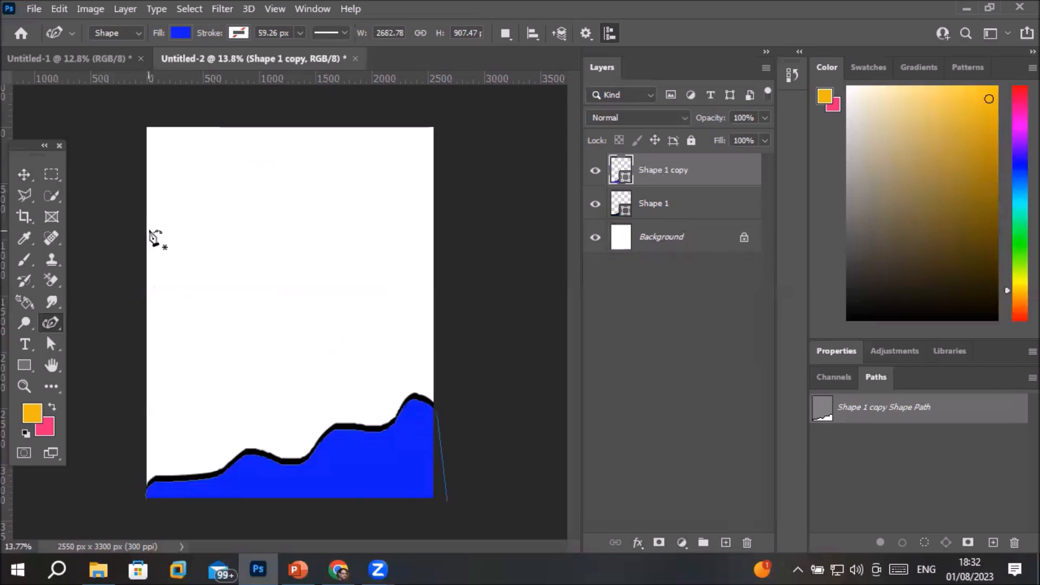
# Draw an open six-point wavy path about 2435 x 349 px across the upper part of the page with the Curvature Pen Tool
pyautogui.click(151, 227)
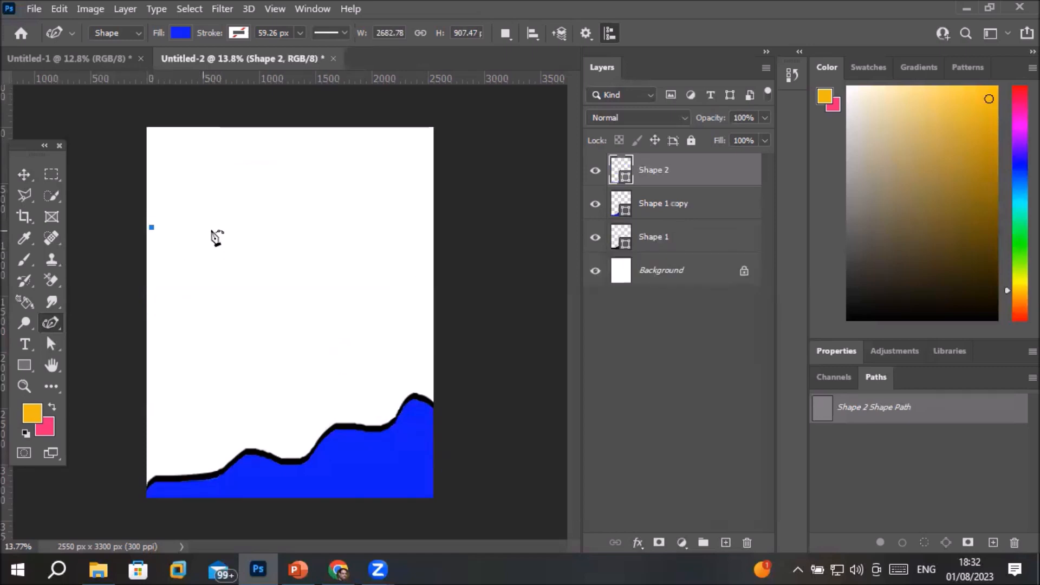
pyautogui.click(271, 248)
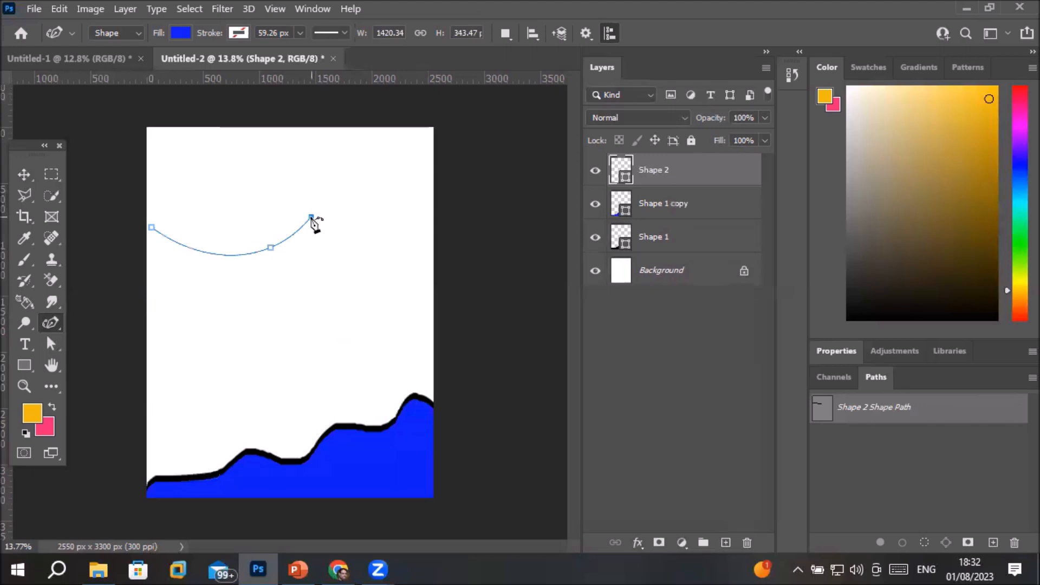
pyautogui.click(312, 217)
pyautogui.click(347, 253)
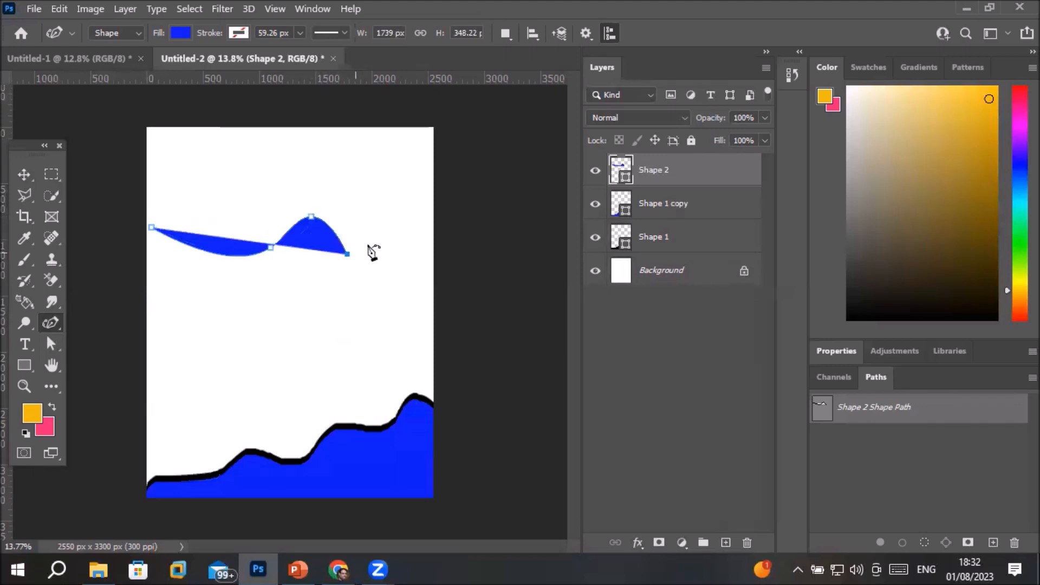
pyautogui.click(399, 219)
pyautogui.click(425, 250)
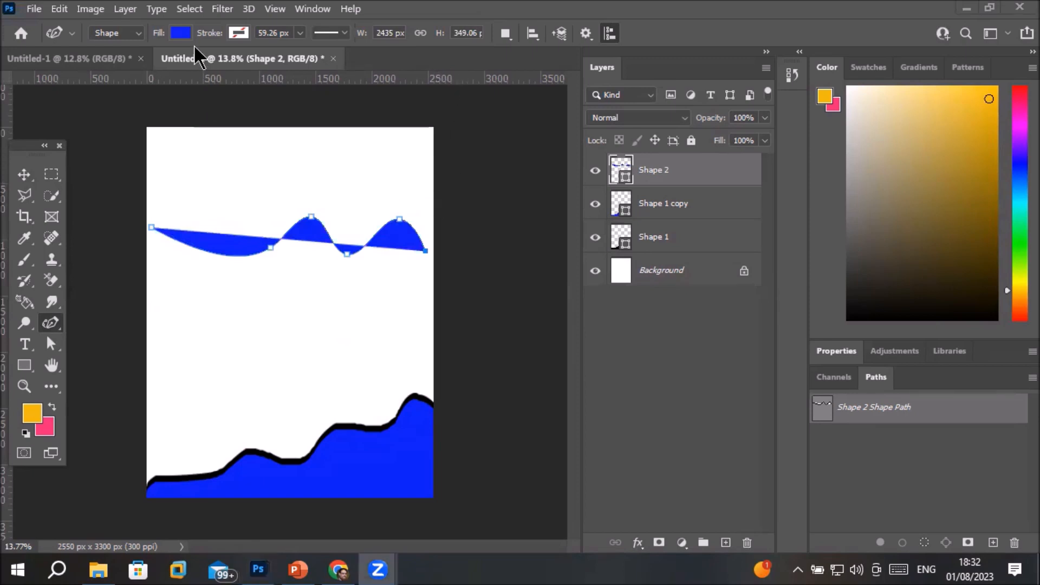
# Remove the wavy path's fill and give it a black stroke
pyautogui.click(180, 32)
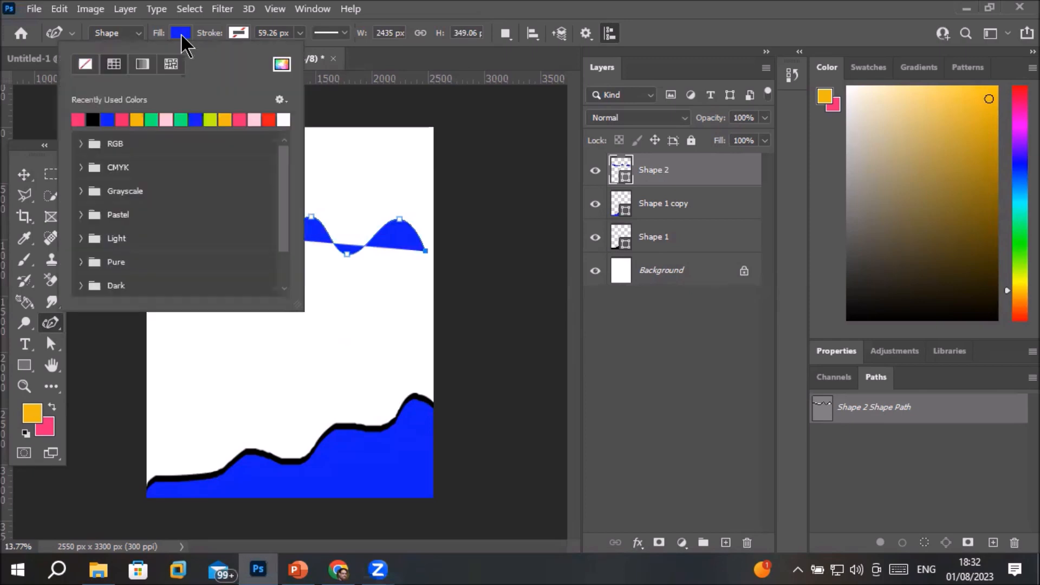
pyautogui.click(84, 64)
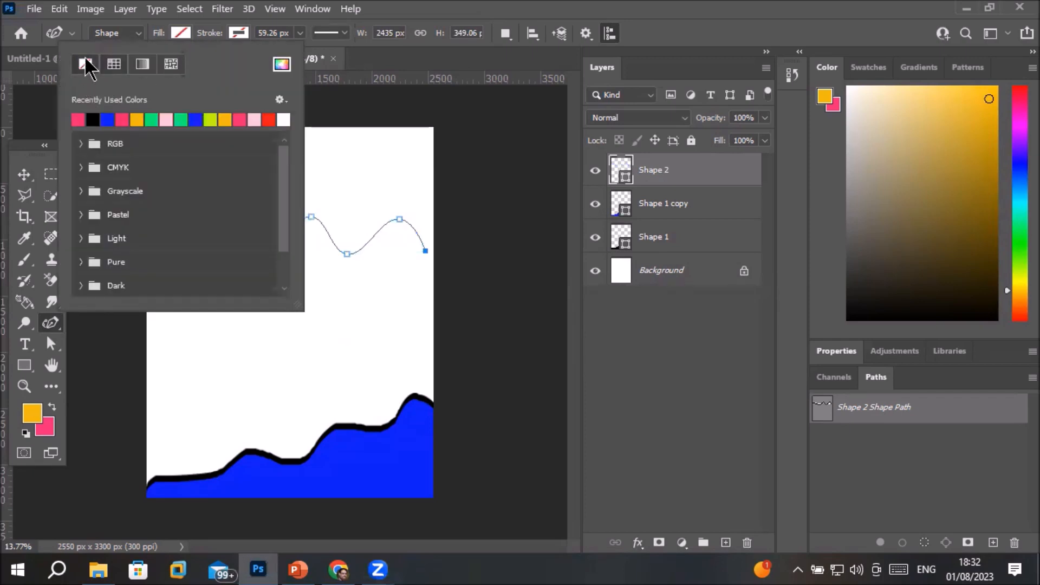
pyautogui.click(180, 33)
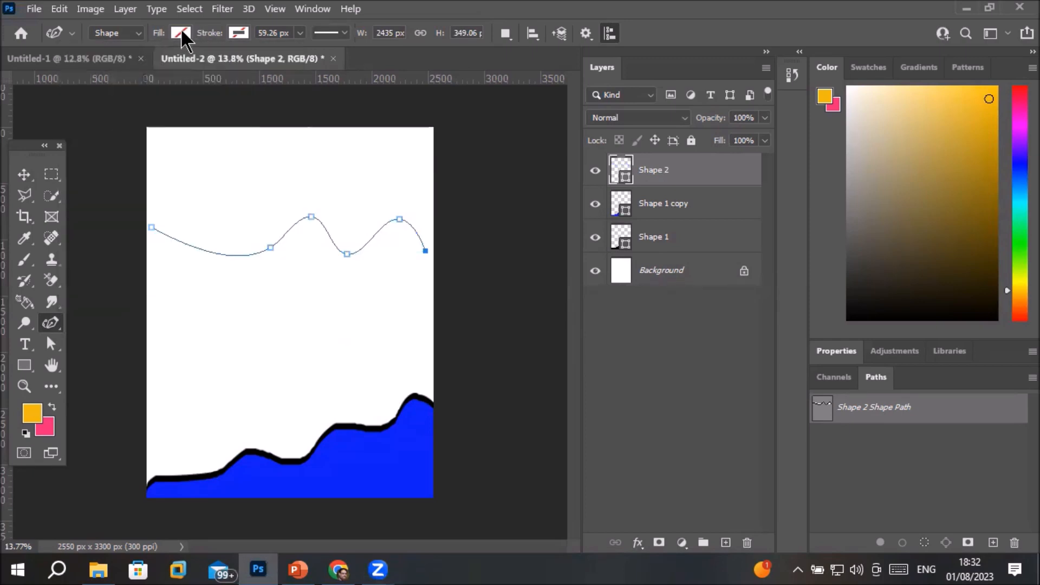
pyautogui.click(238, 33)
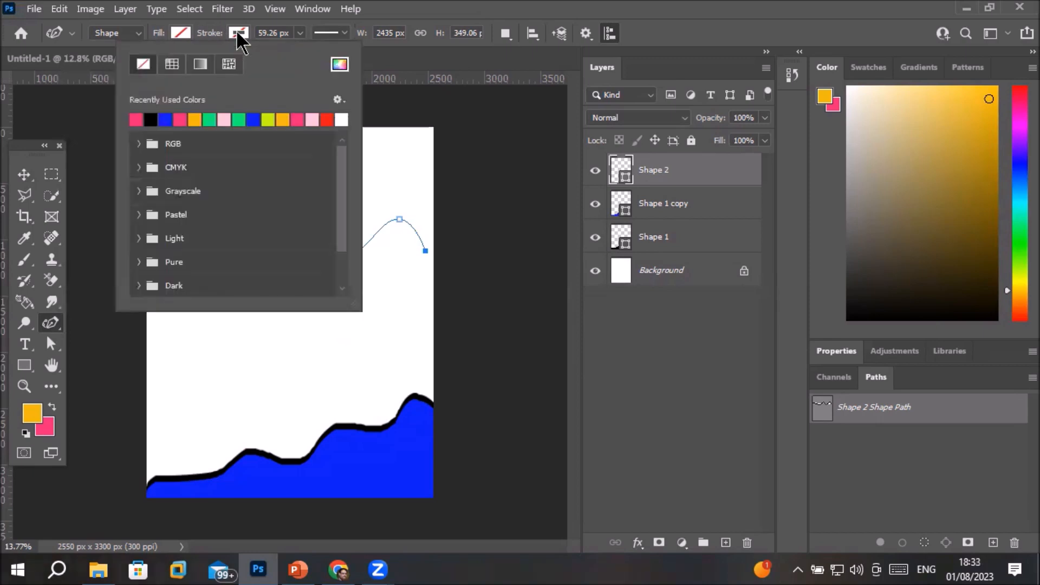
pyautogui.click(151, 120)
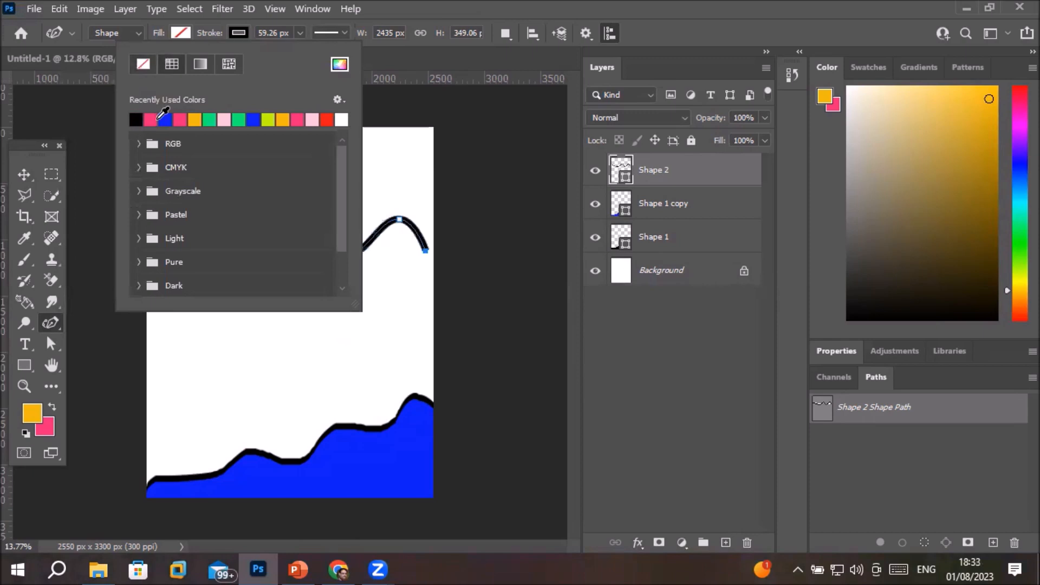
pyautogui.click(288, 33)
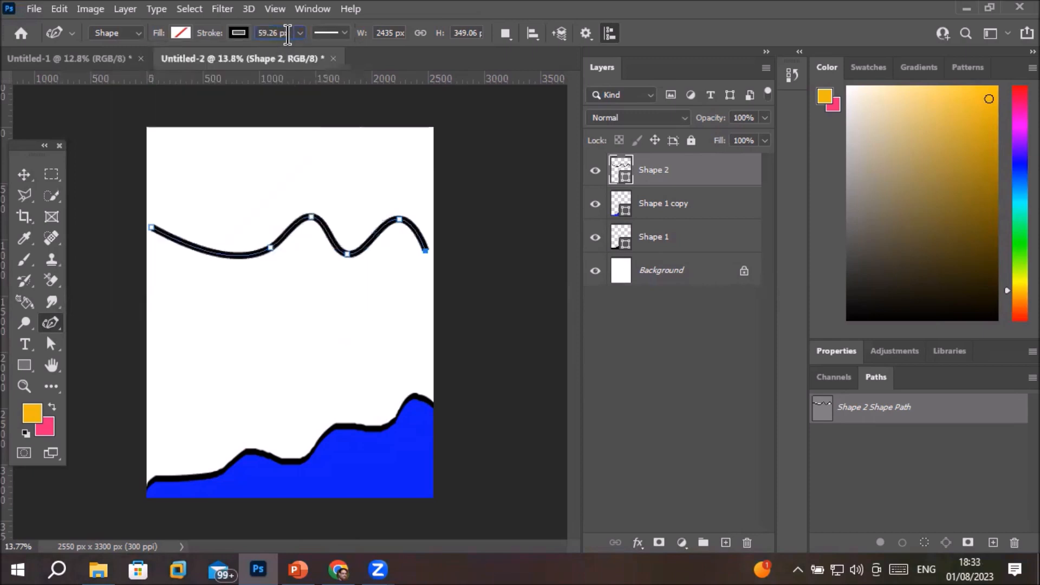
pyautogui.click(24, 174)
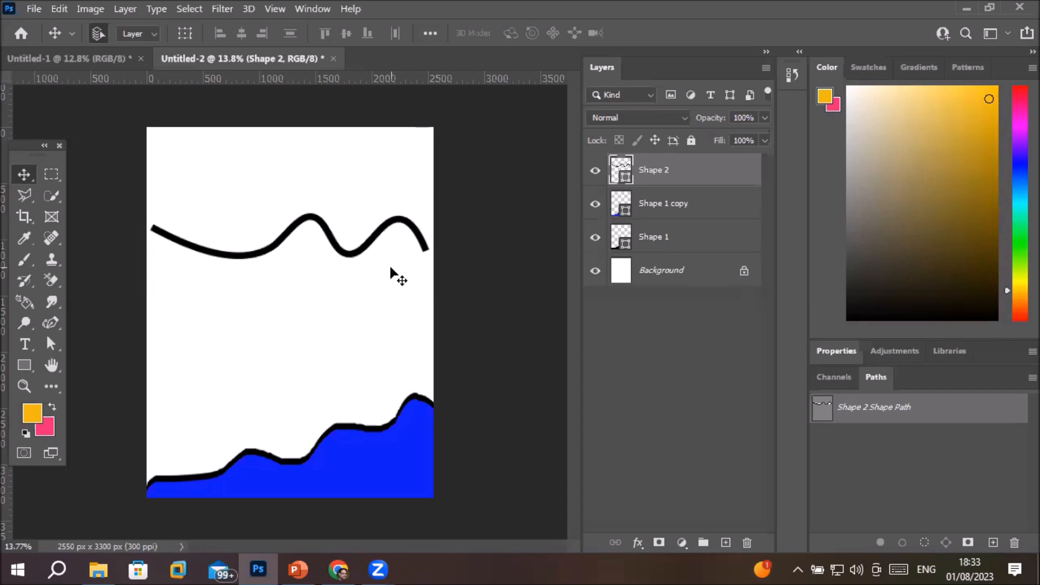
# Try a pink fill on the wavy line and set its fill back to none
pyautogui.click(51, 344)
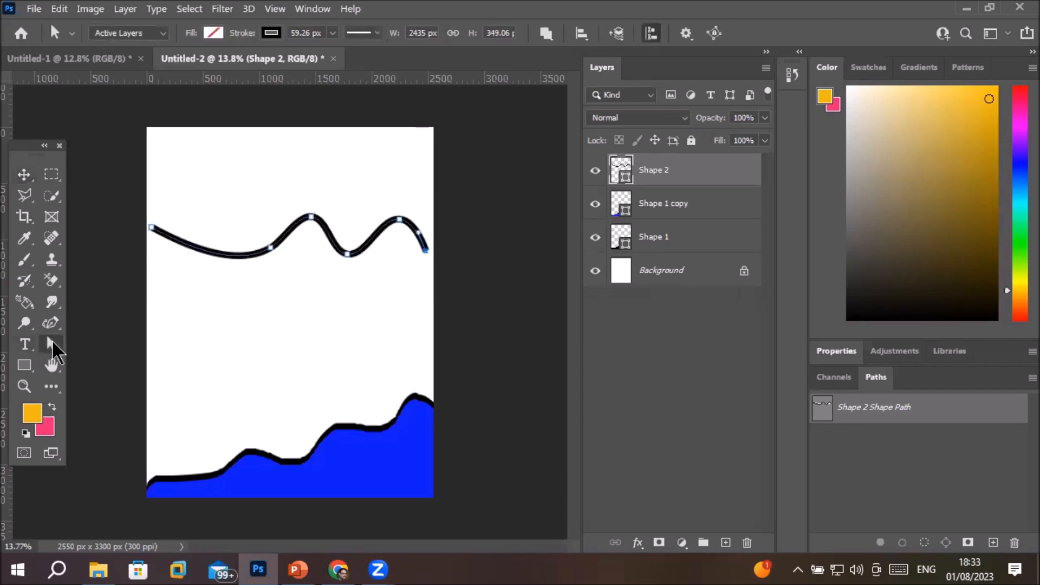
pyautogui.click(221, 31)
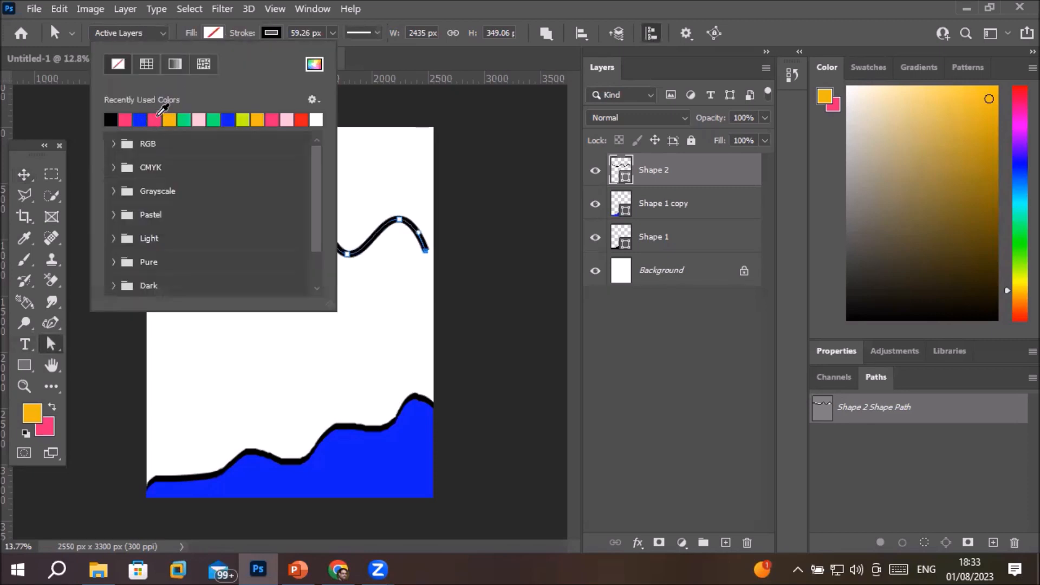
pyautogui.click(140, 120)
pyautogui.click(23, 174)
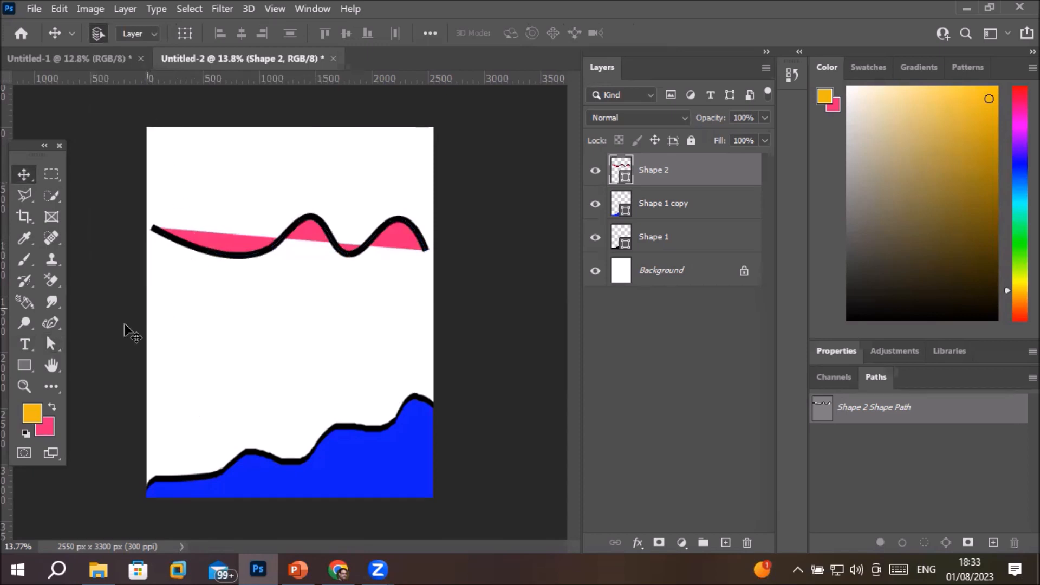
pyautogui.click(48, 344)
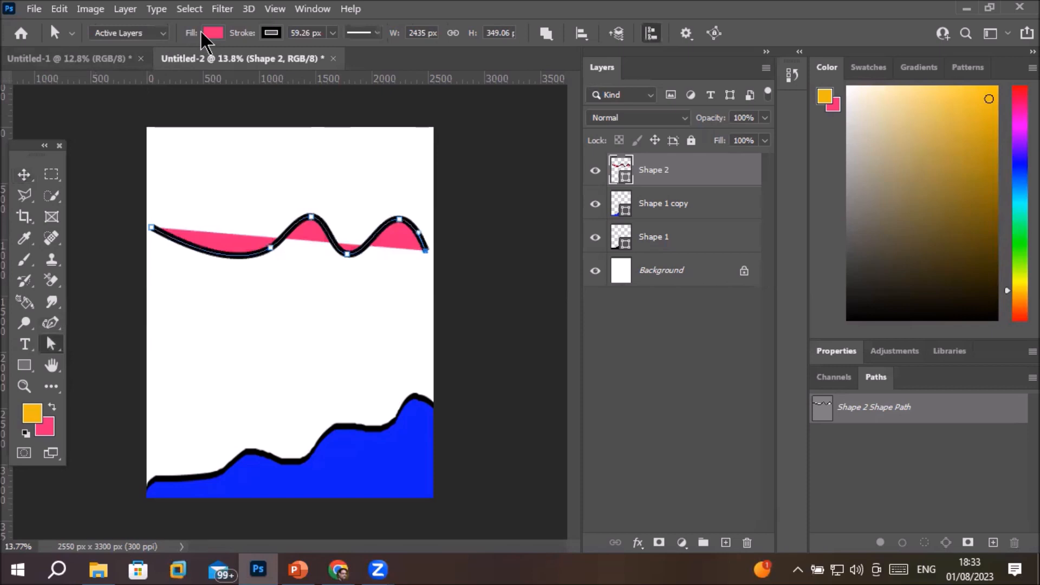
pyautogui.click(211, 33)
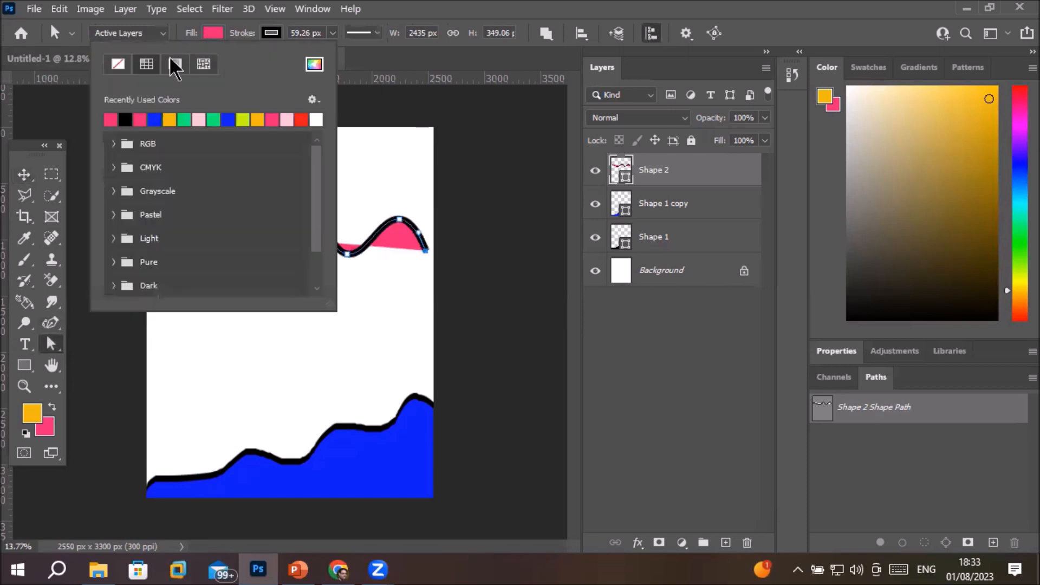
pyautogui.click(117, 64)
# Move the whole wavy line up toward the top of the page with the Path Selection Tool
pyautogui.click(51, 344)
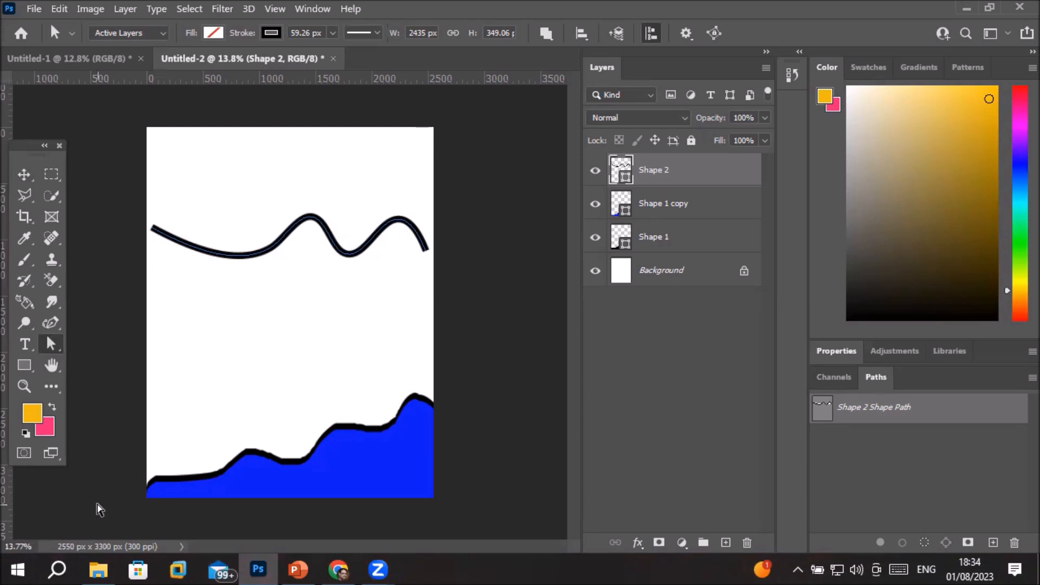
pyautogui.rightClick(51, 344)
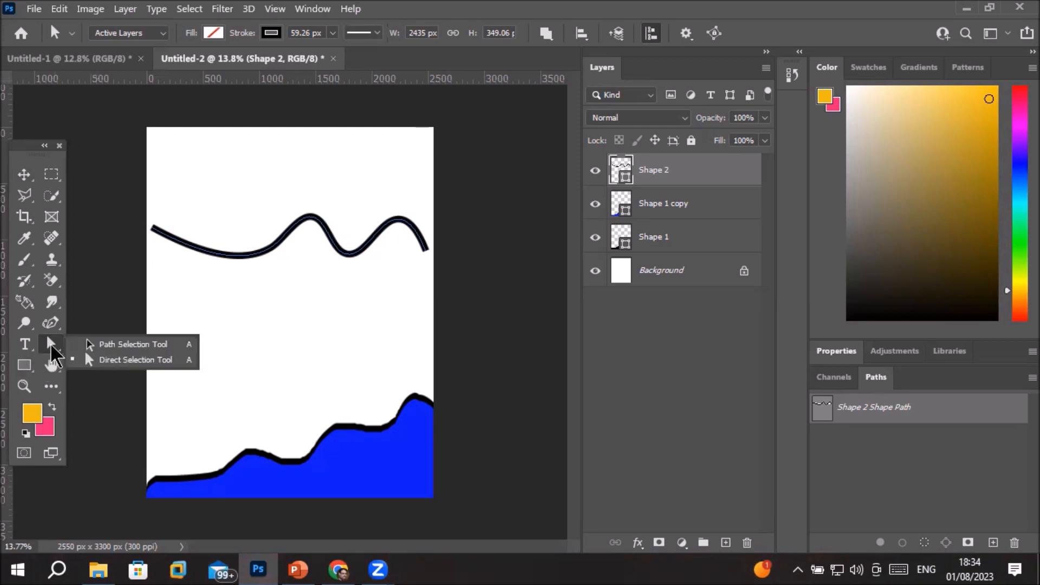
pyautogui.click(116, 359)
pyautogui.moveTo(235, 257)
pyautogui.mouseDown()
pyautogui.moveTo(289, 327)
pyautogui.moveTo(221, 326)
pyautogui.moveTo(247, 187)
pyautogui.moveTo(234, 204)
pyautogui.mouseUp()
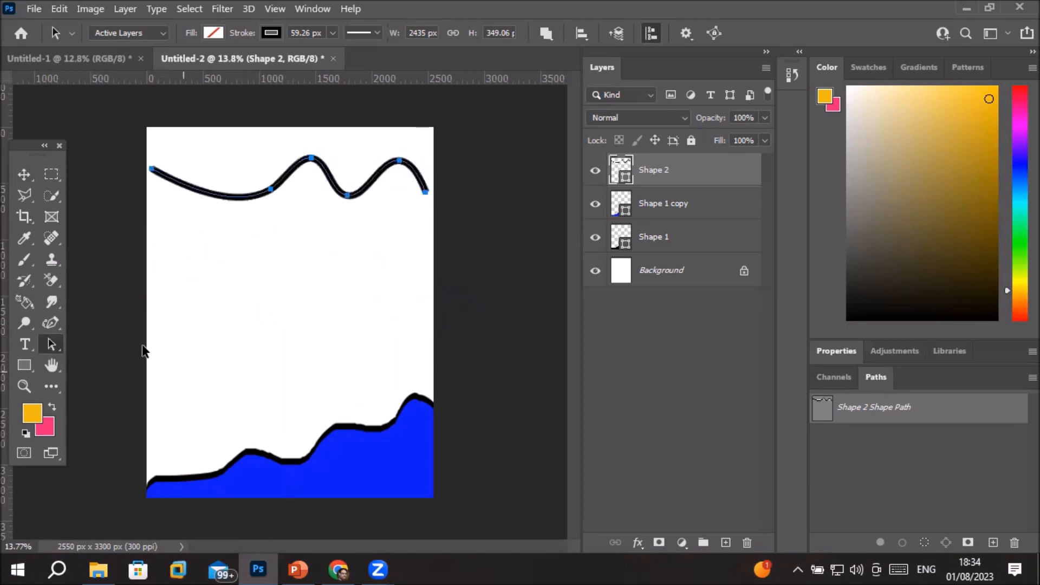
# Move the wavy line's two end anchor points out to the page edges with the Direct Selection Tool, making it about 2543 px wide
pyautogui.rightClick(51, 345)
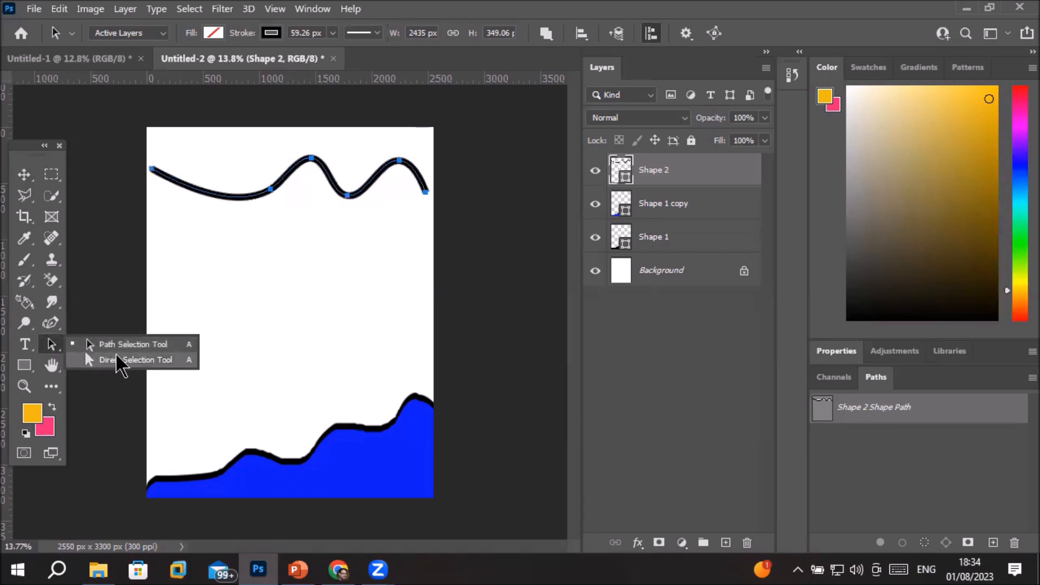
pyautogui.click(125, 342)
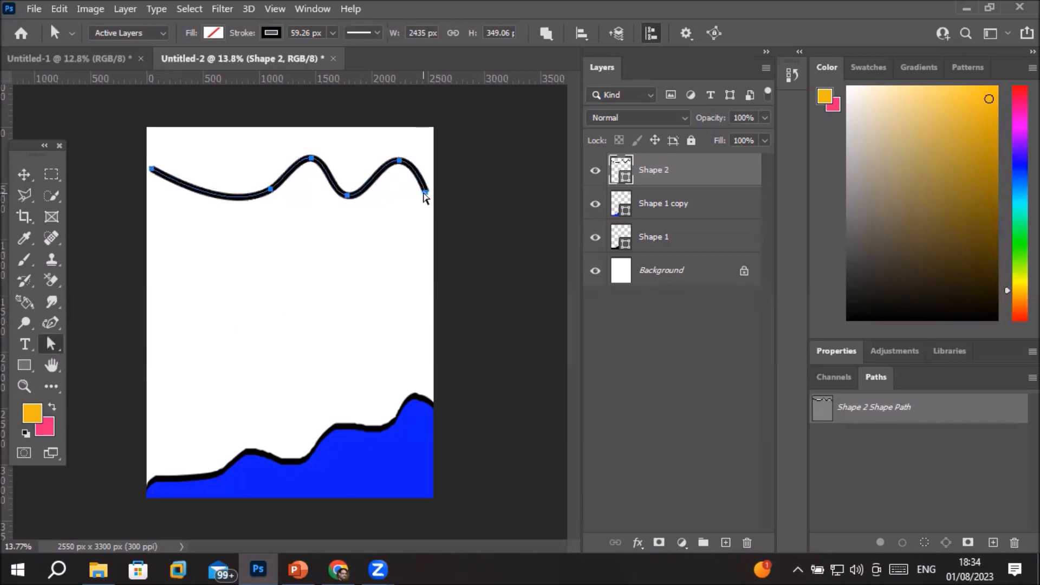
pyautogui.keyDown('ctrl'); pyautogui.click(425, 193); pyautogui.keyUp('ctrl')
pyautogui.moveTo(428, 196); pyautogui.dragTo(435, 199)
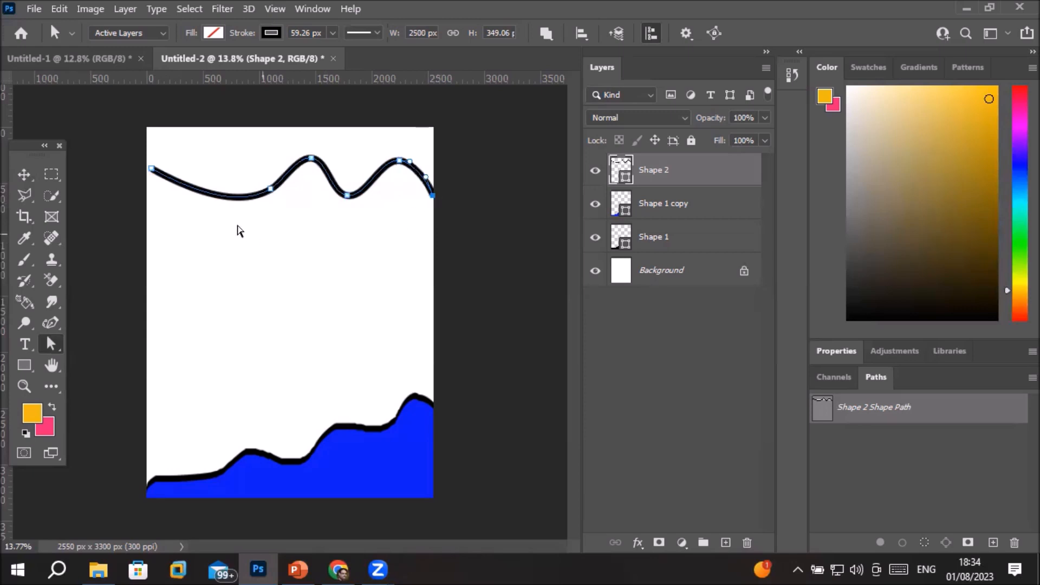
pyautogui.moveTo(153, 170); pyautogui.dragTo(147, 161)
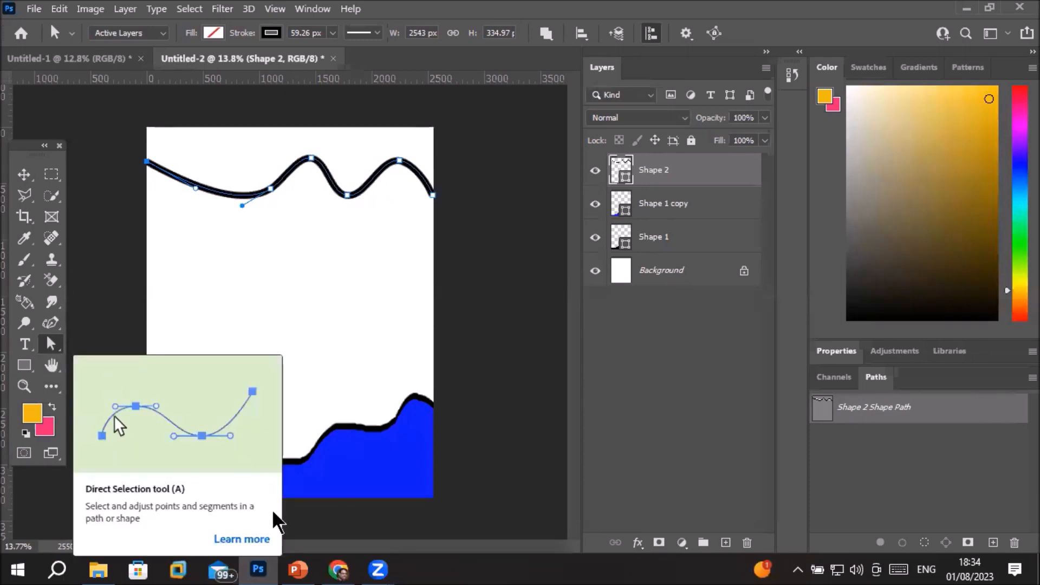
# Try rotating the wavy line's first segment by about -54° with Free Transform and undo the rotation
pyautogui.hotkey('ctrl', 't')
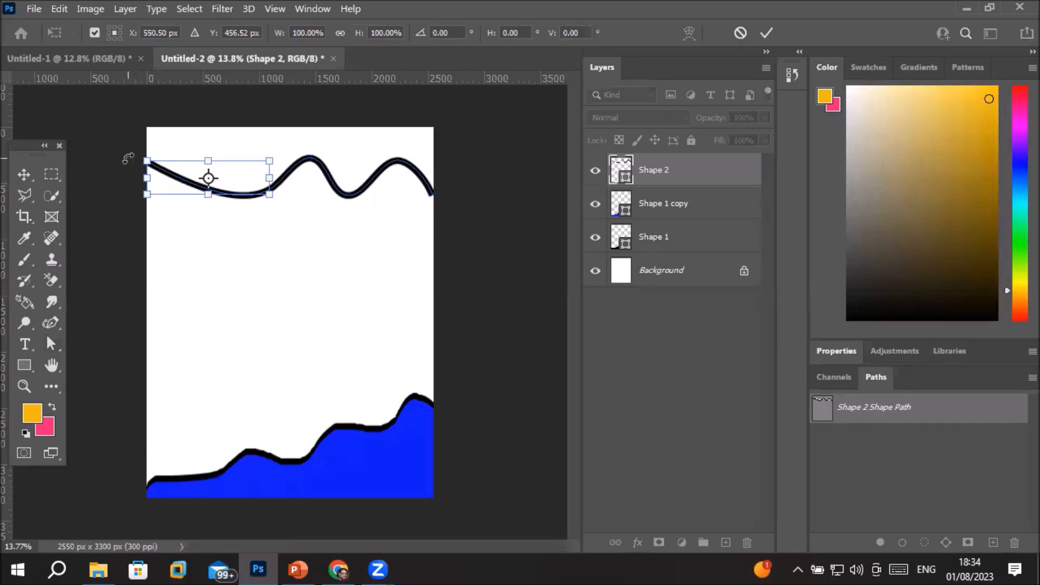
pyautogui.moveTo(129, 158); pyautogui.dragTo(126, 250)
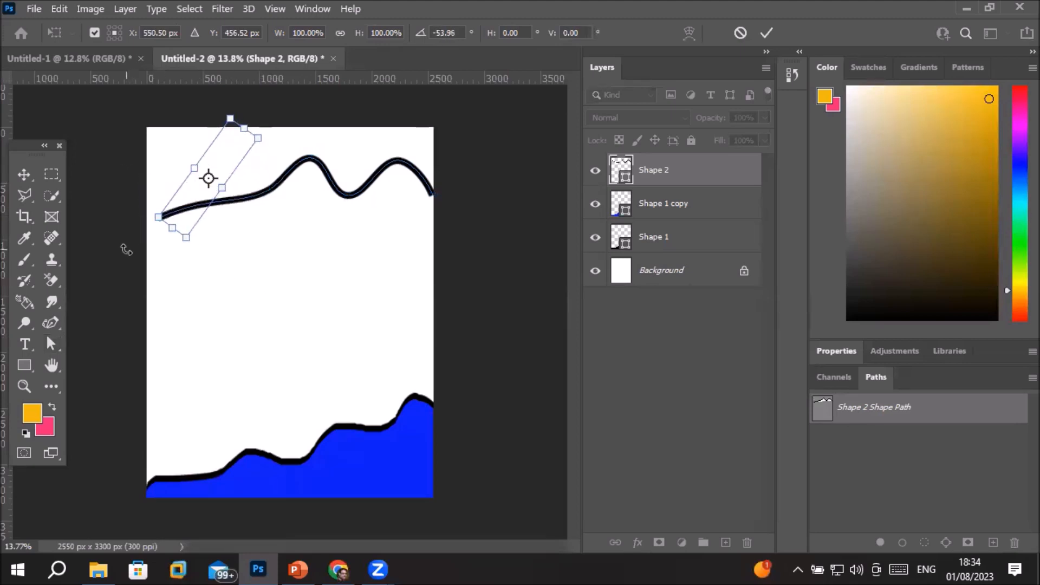
pyautogui.hotkey('ctrl', 'z')
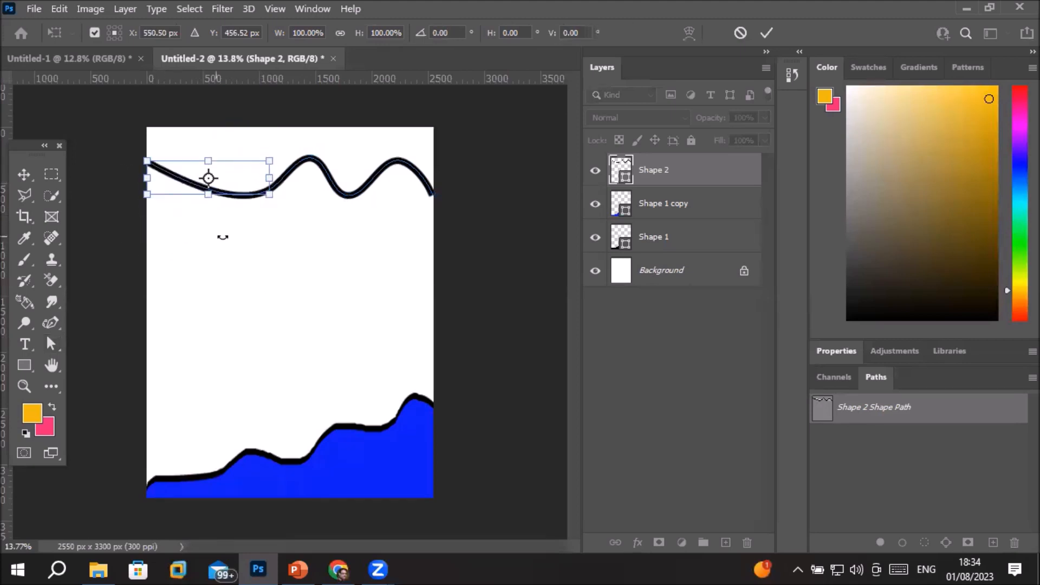
pyautogui.click(22, 179)
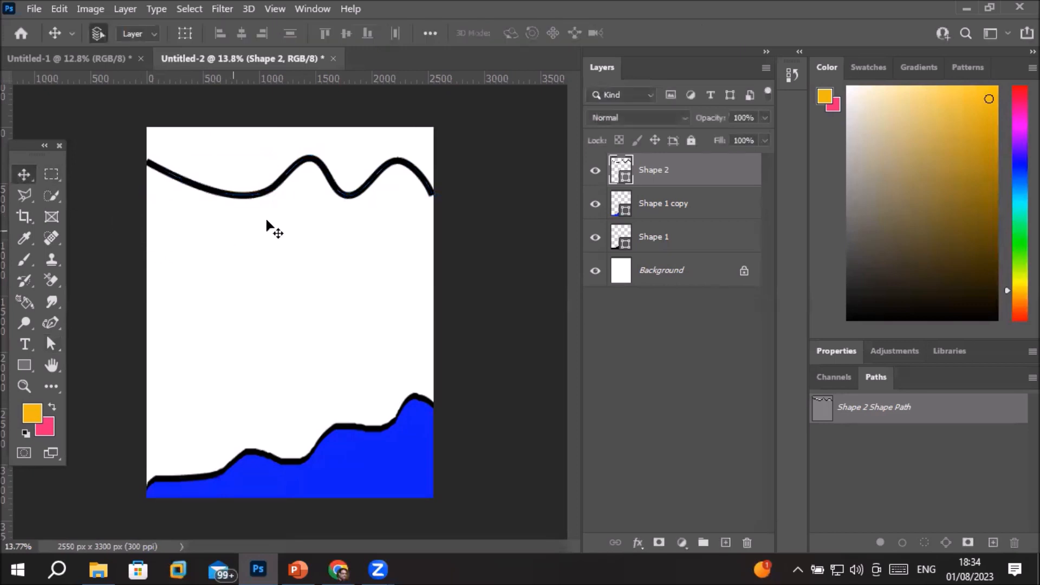
# Move the whole wavy line down by about 640 px with the Path Selection Tool
pyautogui.click(295, 181)
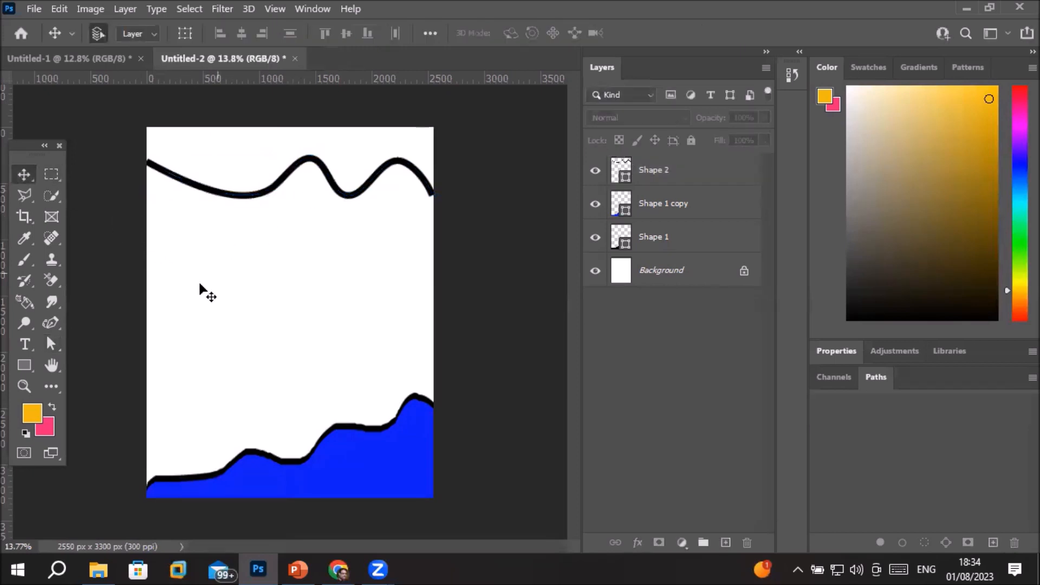
pyautogui.click(51, 344)
pyautogui.click(109, 345)
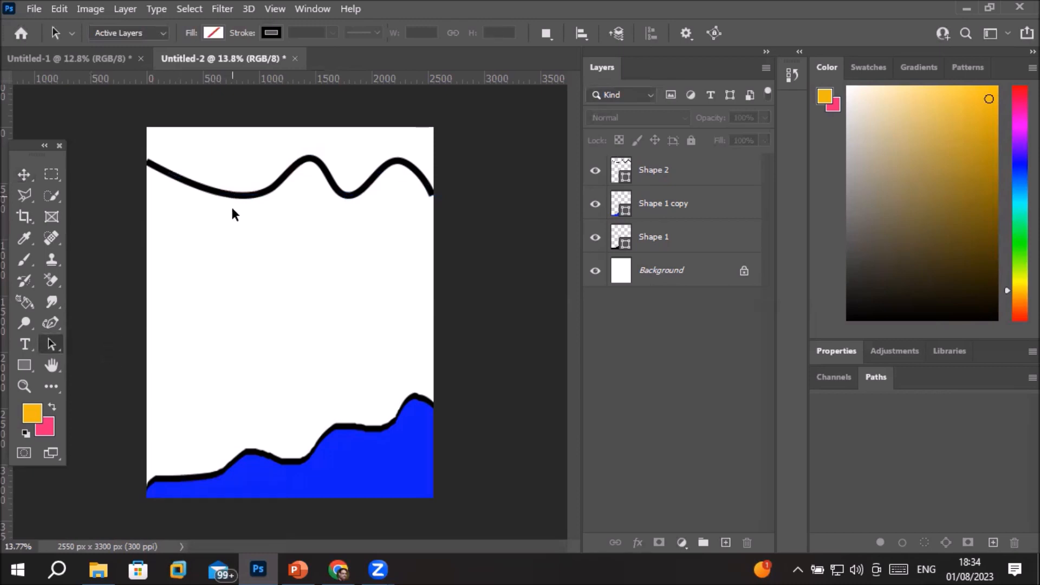
pyautogui.click(420, 180)
pyautogui.moveTo(374, 179); pyautogui.dragTo(366, 265)
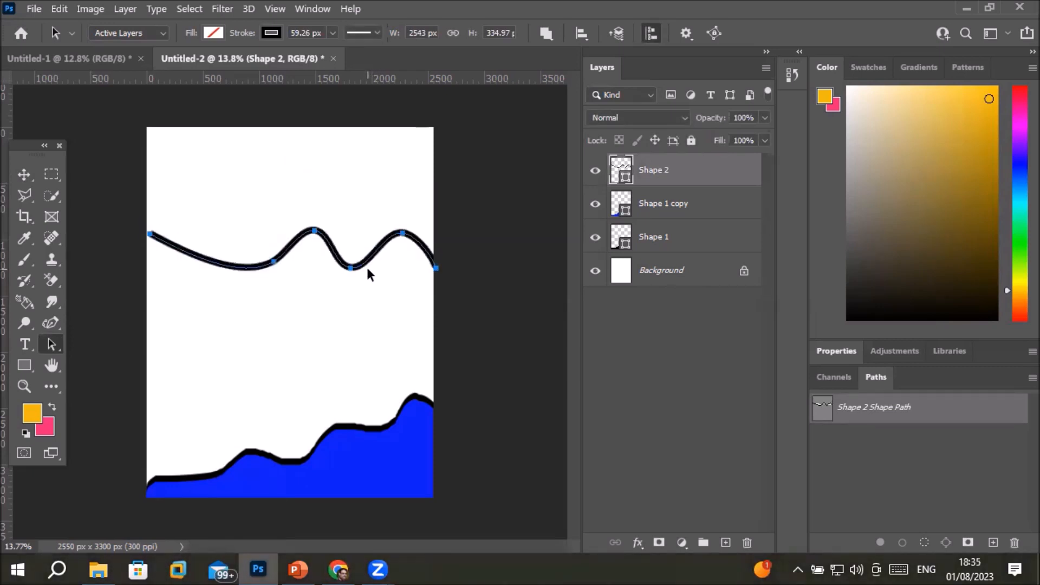
# Rotate the wavy line by about -90.6° with Free Transform and place it upright along the page's left edge
pyautogui.click(25, 174)
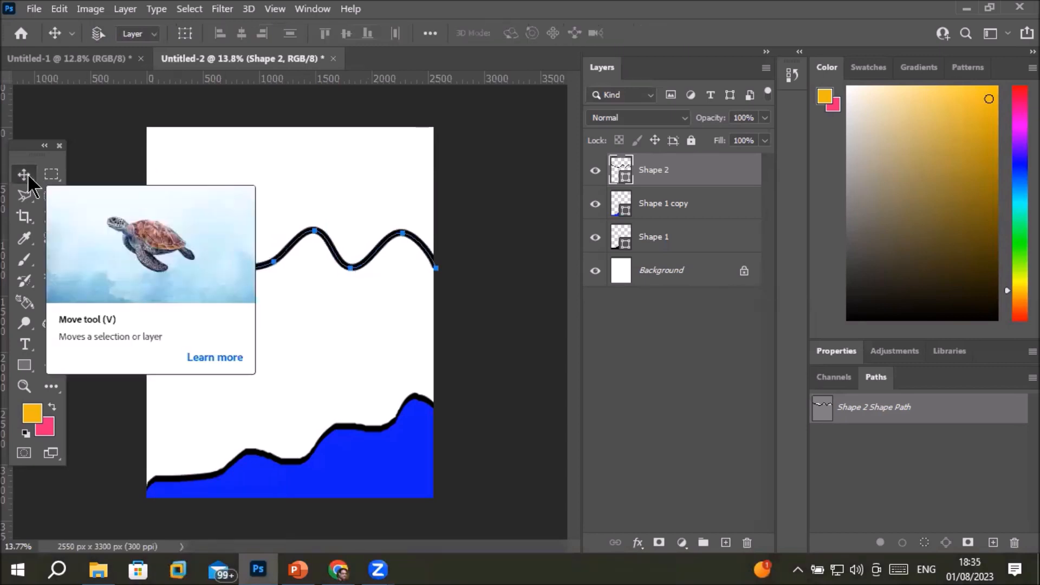
pyautogui.hotkey('ctrl', 't')
pyautogui.click(497, 234)
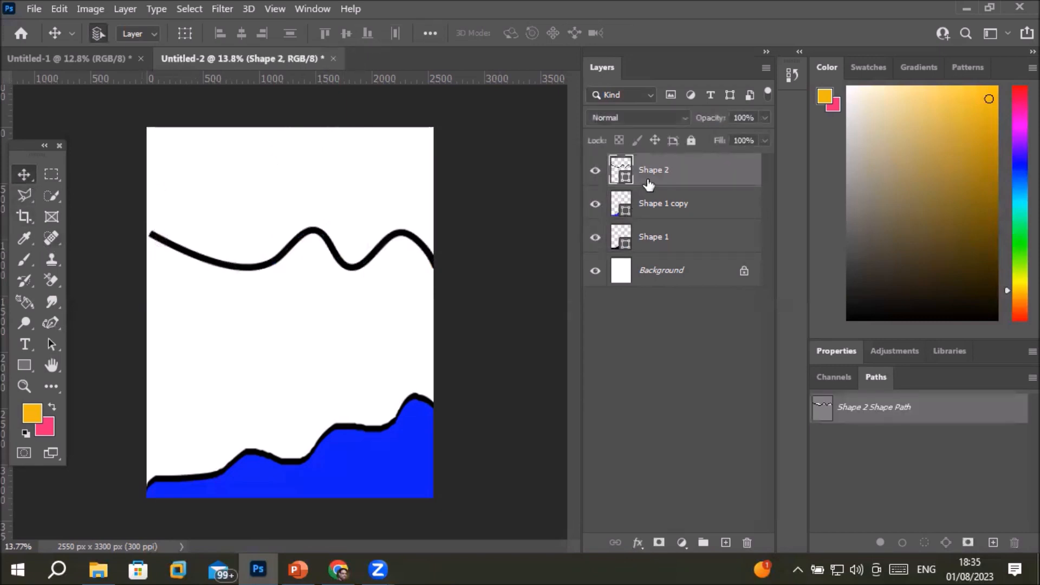
pyautogui.hotkey('ctrl', 't')
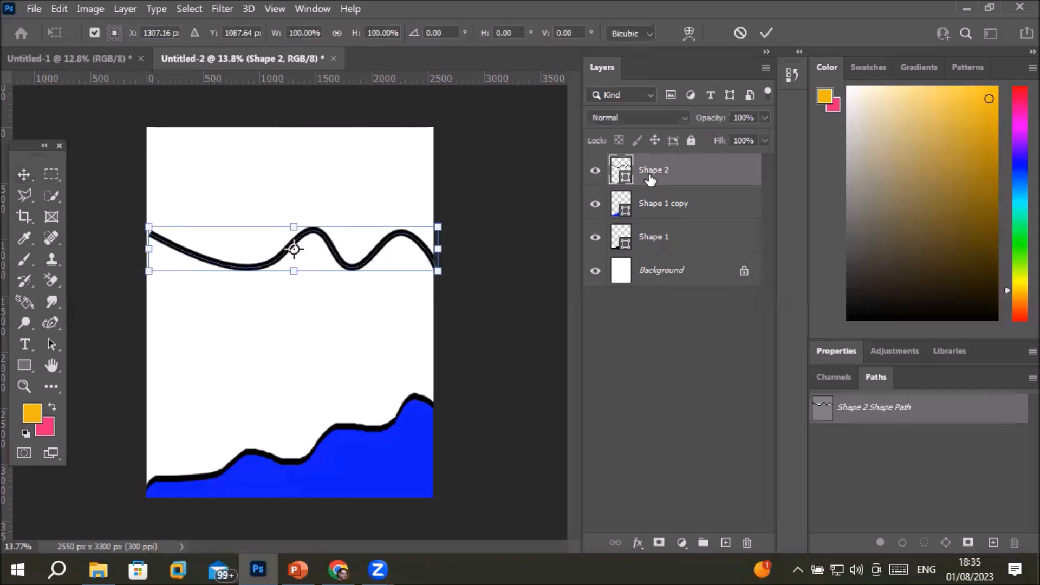
pyautogui.moveTo(455, 217); pyautogui.dragTo(274, 106)
pyautogui.moveTo(296, 181)
pyautogui.mouseDown()
pyautogui.moveTo(347, 205)
pyautogui.moveTo(181, 234)
pyautogui.mouseUp()
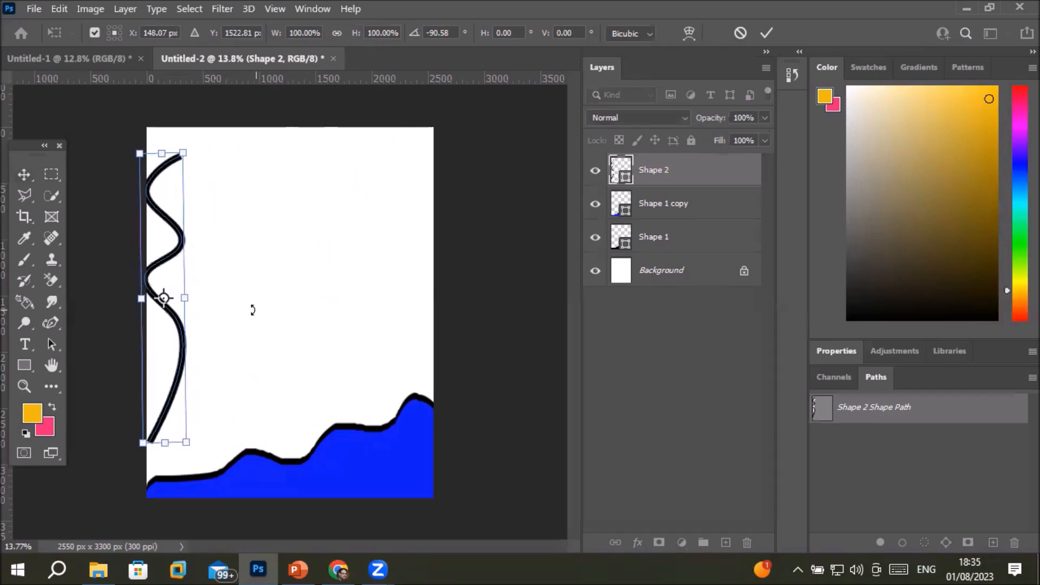
# Reshape the upright line's upper curves with the Direct Selection Tool, pulling its top end and upper bulge rightward and the next anchor up
pyautogui.click(48, 347)
pyautogui.rightClick(46, 348)
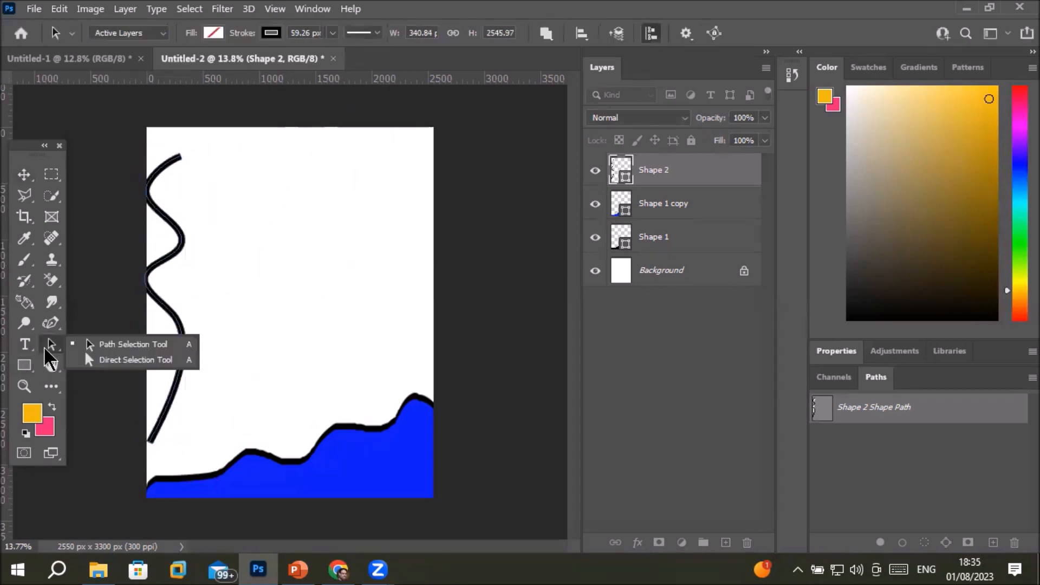
pyautogui.click(78, 358)
pyautogui.moveTo(179, 156); pyautogui.dragTo(209, 147)
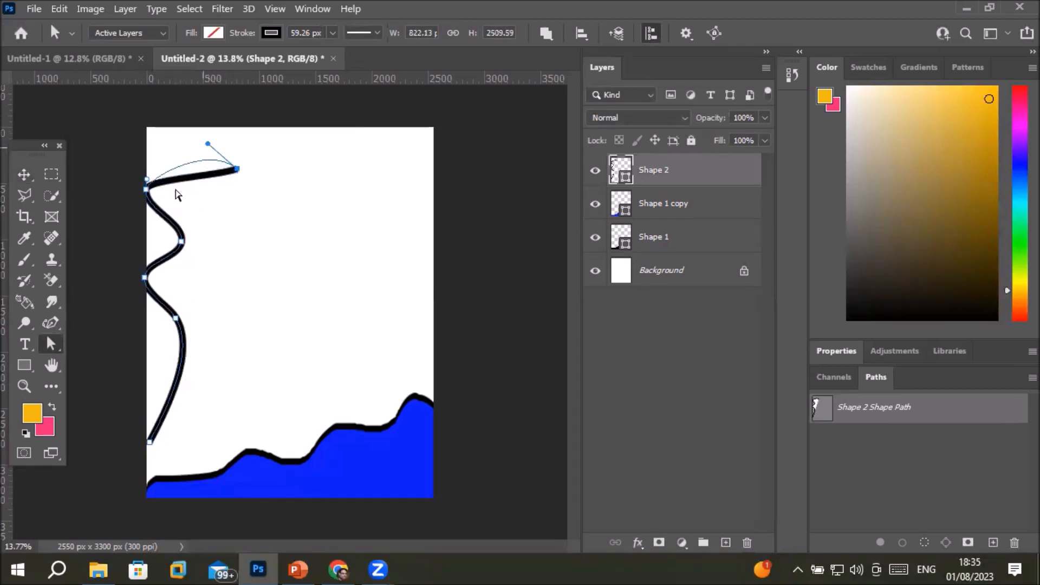
pyautogui.moveTo(181, 241); pyautogui.dragTo(228, 236)
pyautogui.moveTo(146, 279); pyautogui.dragTo(157, 237)
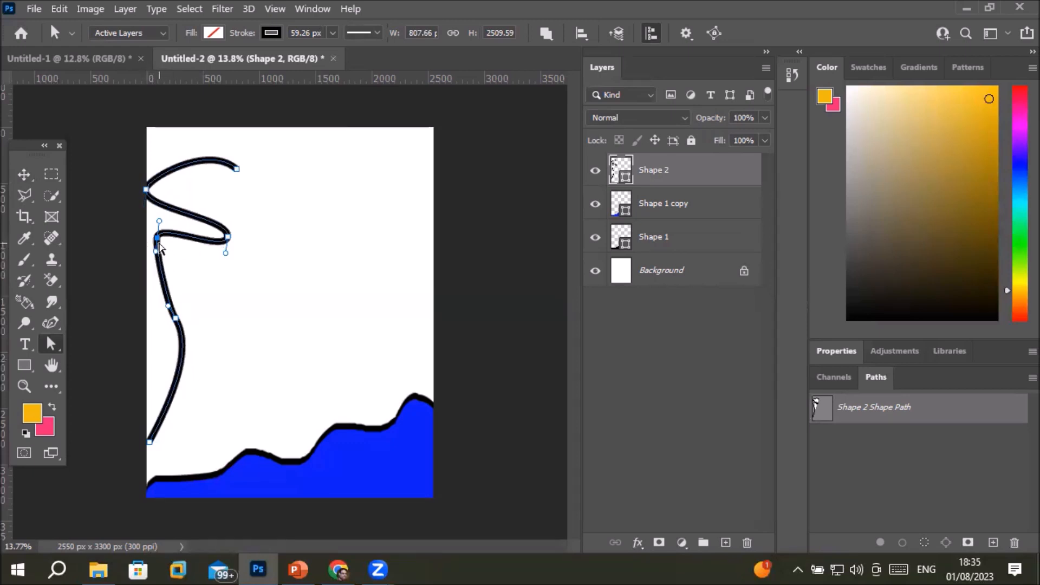
# Lower the anchor point at the black curve's lower left bend, and duplicate the Shape 2 layer
pyautogui.moveTo(157, 238); pyautogui.dragTo(156, 279)
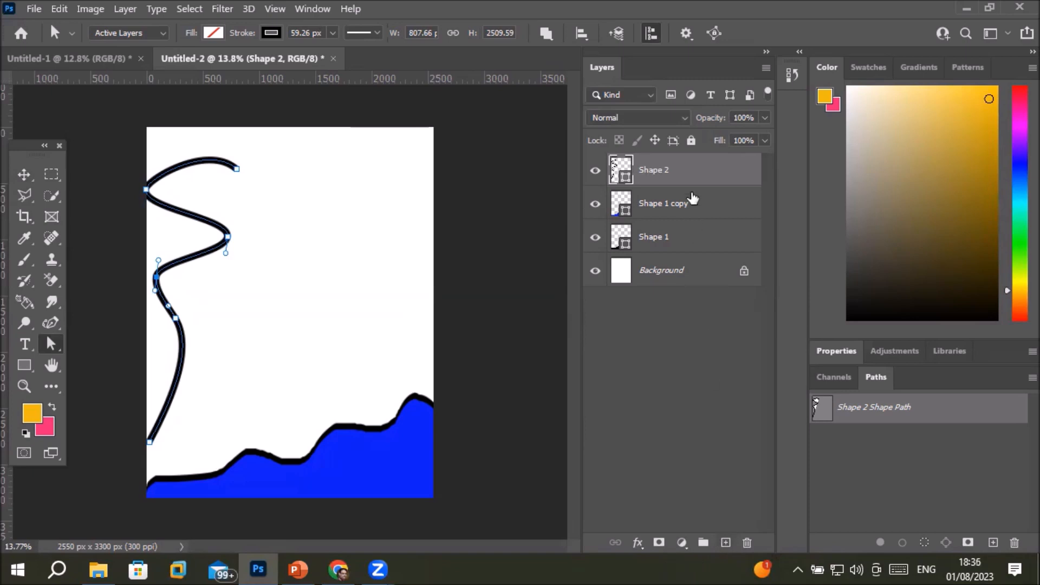
pyautogui.moveTo(666, 174); pyautogui.dragTo(726, 543)
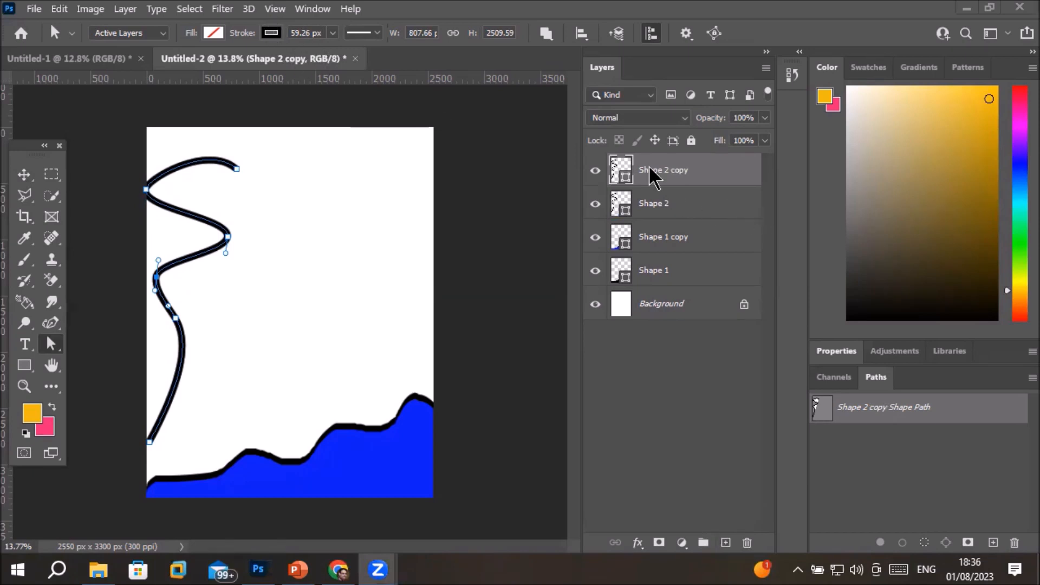
# Change the stroke colour of the original Shape 2 layer to pink
pyautogui.click(653, 209)
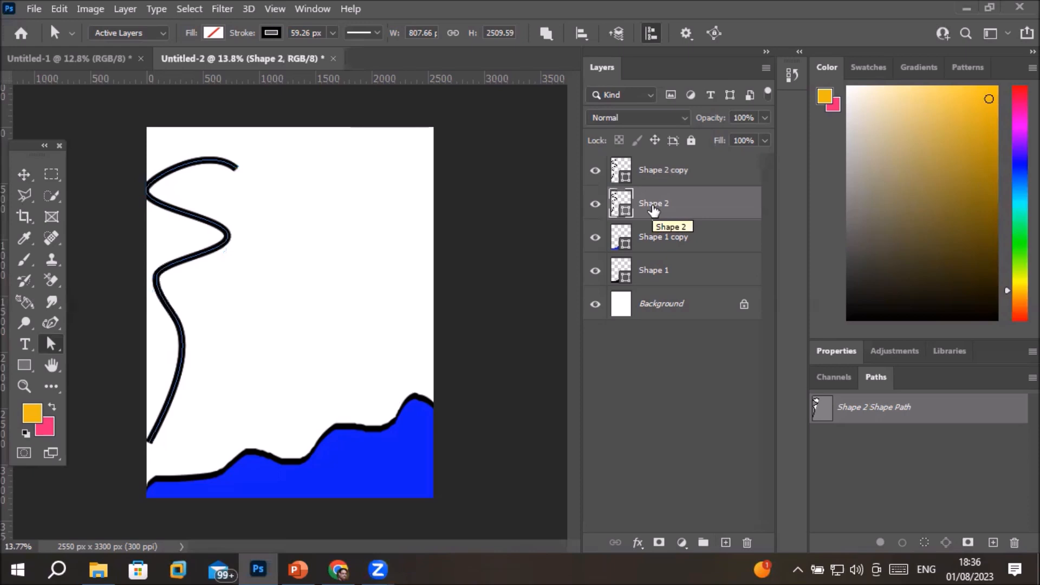
pyautogui.click(270, 35)
pyautogui.click(169, 119)
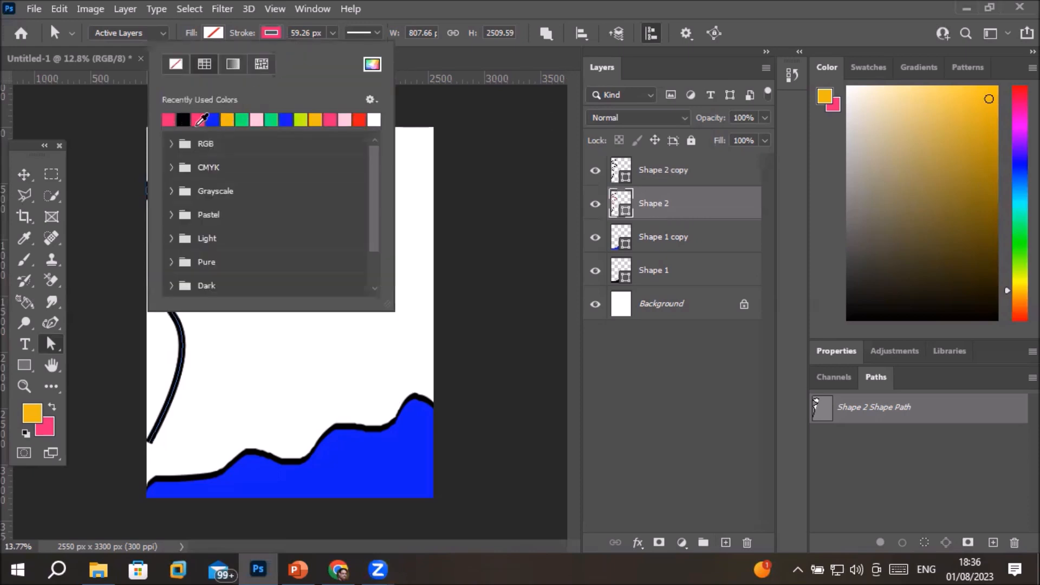
pyautogui.click(660, 211)
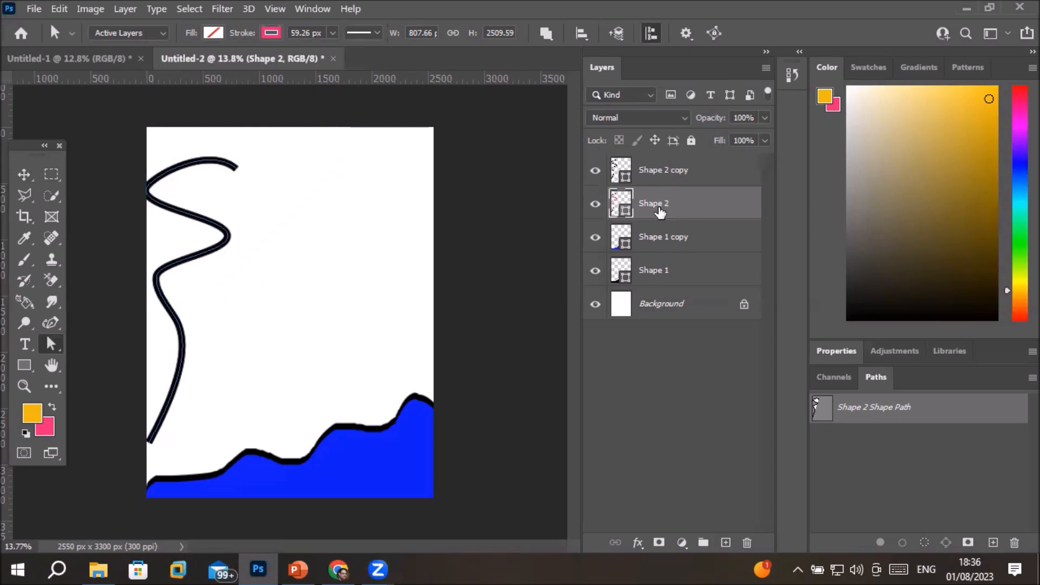
# Shift the pink Shape 2 curve about 44 px right, and move the black copy slightly up and left
pyautogui.hotkey('ctrl', 't')
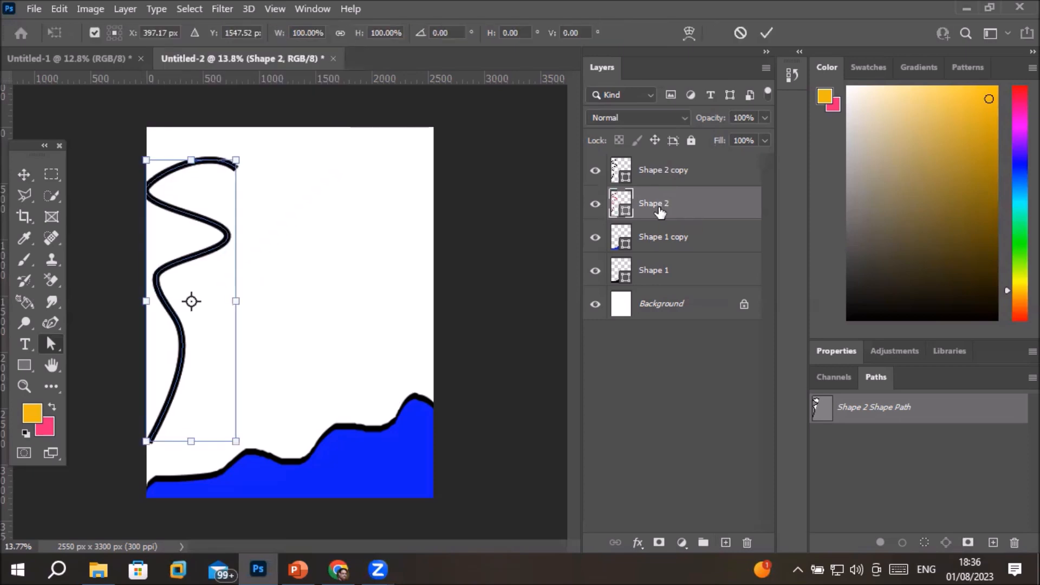
pyautogui.press('Right')
pyautogui.press('Right')
pyautogui.press('Right')
pyautogui.press('Right')
pyautogui.press('Right')
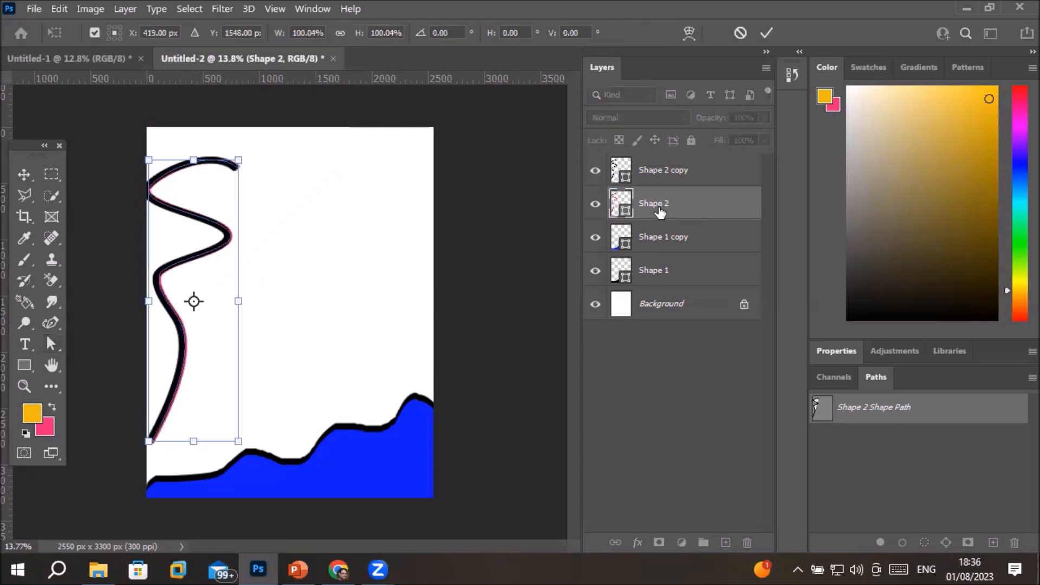
pyautogui.press('Right')
pyautogui.press('Right')
pyautogui.press('Right')
pyautogui.press('Right')
pyautogui.press('Right')
pyautogui.press('Right')
pyautogui.press('Right')
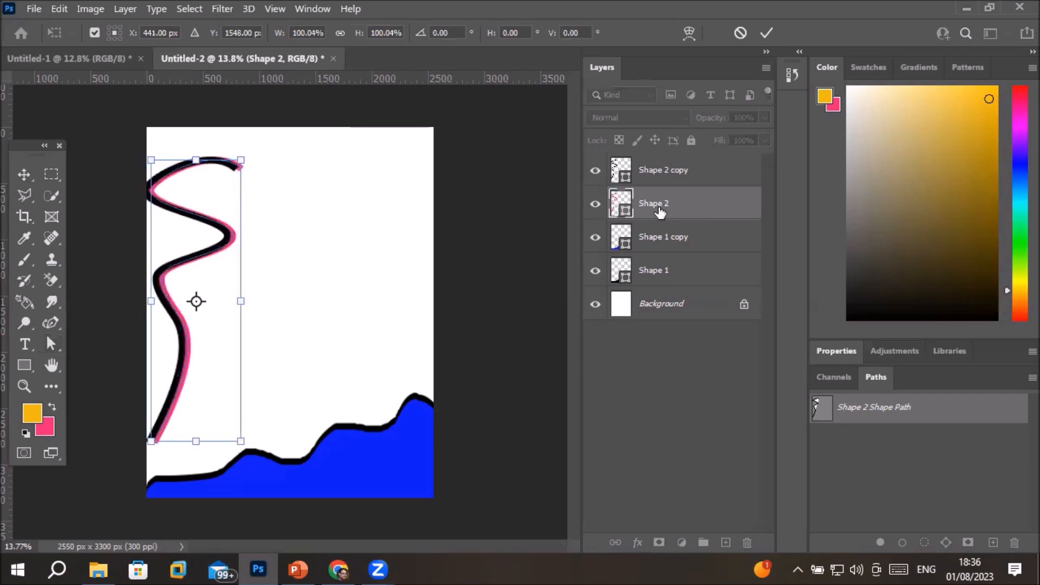
pyautogui.click(24, 174)
pyautogui.click(394, 247)
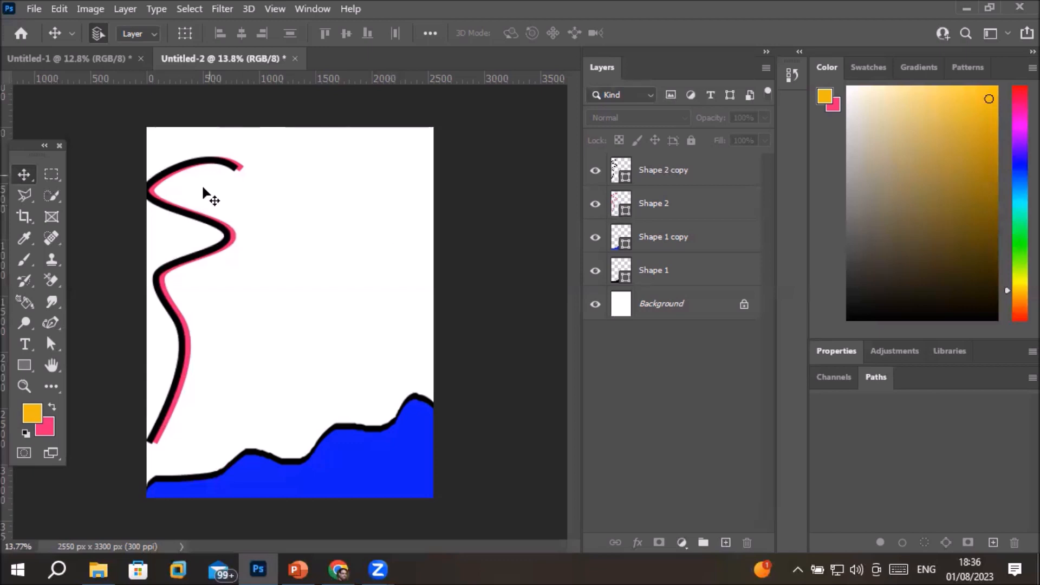
pyautogui.moveTo(232, 252)
pyautogui.mouseDown()
pyautogui.moveTo(387, 323)
pyautogui.moveTo(425, 221)
pyautogui.moveTo(413, 241)
pyautogui.moveTo(220, 246)
pyautogui.mouseUp()
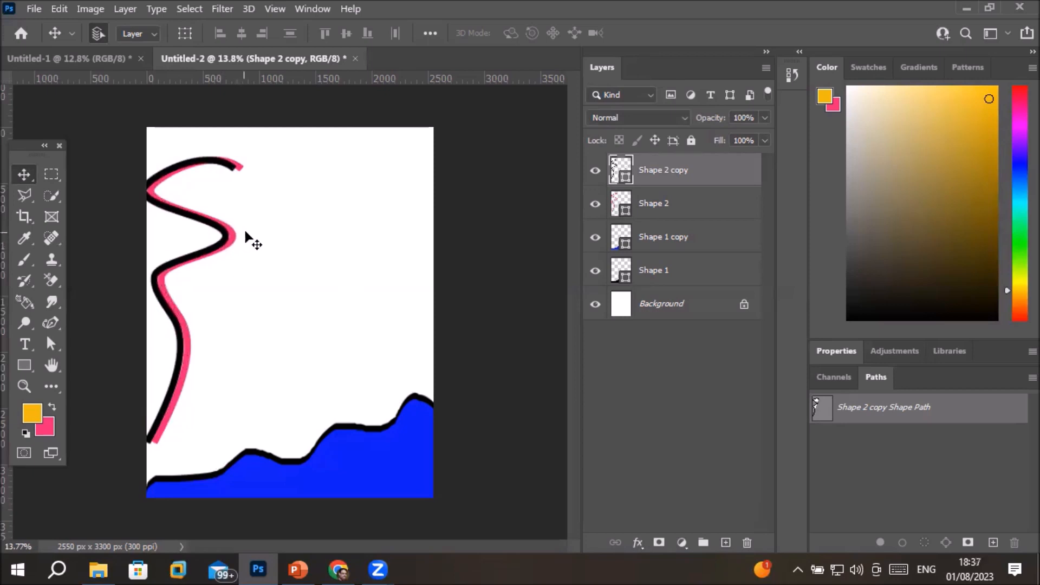
# Scale both Shape 2 curves together to about 28.64% and place them on the left end of the blue wave
pyautogui.keyDown('shift'); pyautogui.click(651, 208); pyautogui.keyUp('shift')
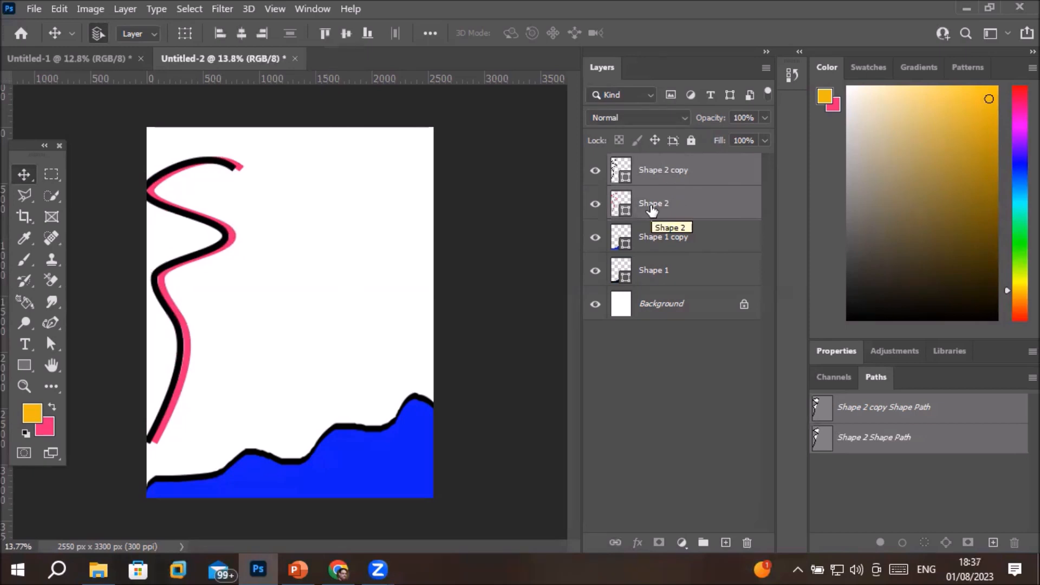
pyautogui.hotkey('ctrl', 't')
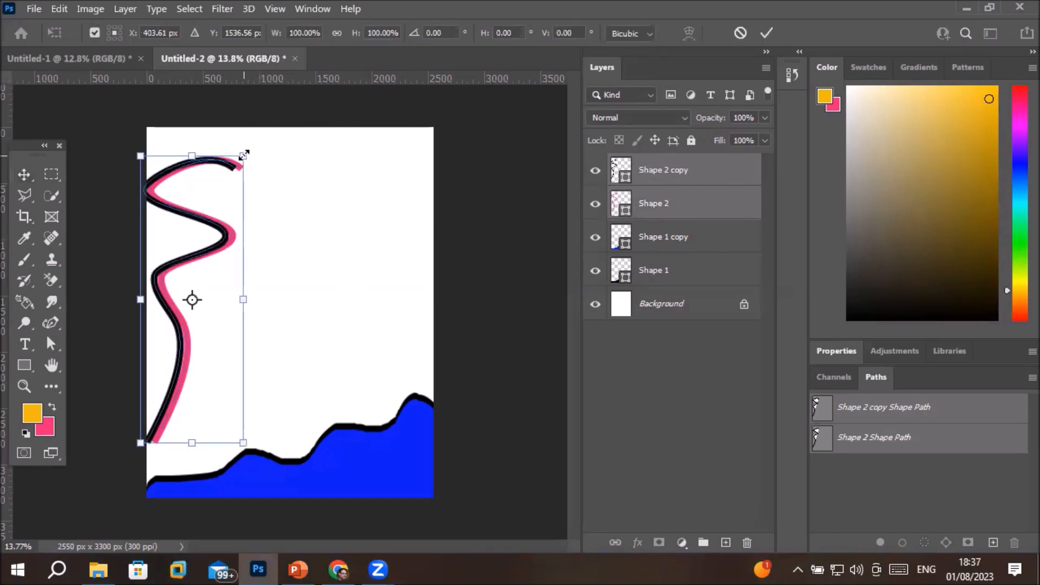
pyautogui.moveTo(244, 155); pyautogui.dragTo(201, 253)
pyautogui.moveTo(188, 304); pyautogui.dragTo(171, 427)
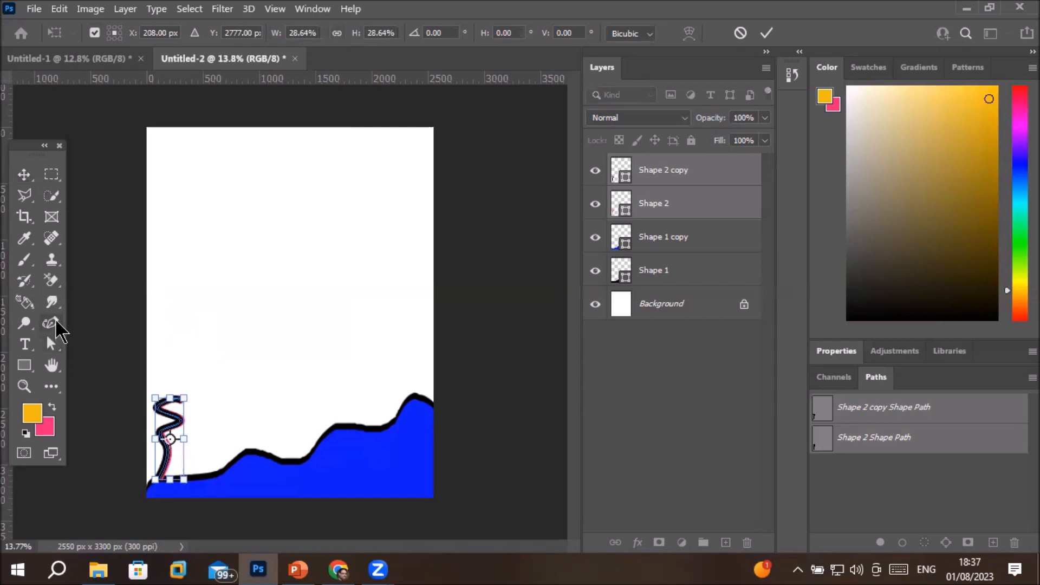
# Draw a closed bowl-like shape about 2635 by 1643 px across the page's upper part with the Curvature Pen tool
pyautogui.click(54, 322)
pyautogui.click(123, 355)
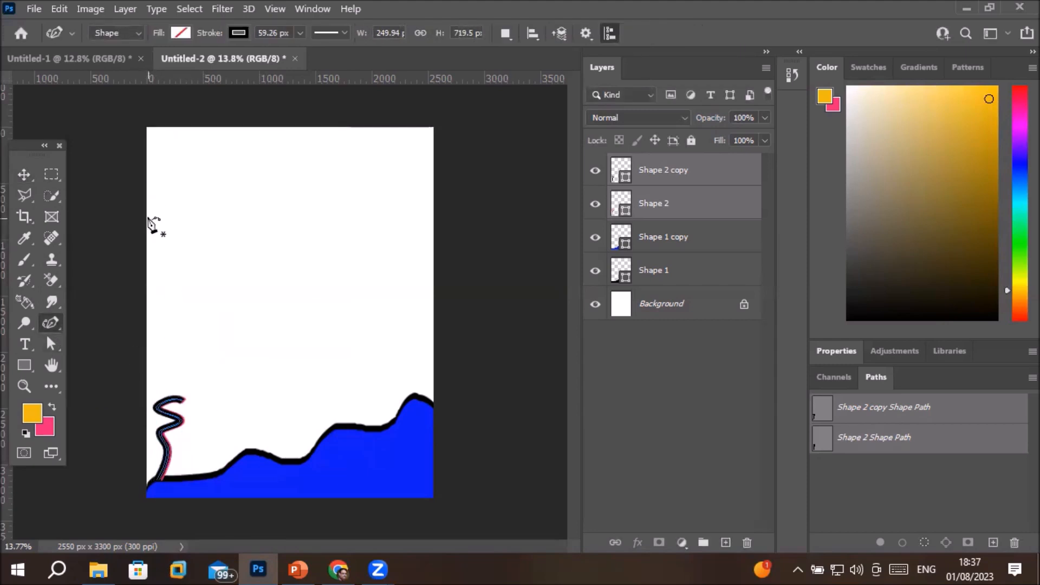
pyautogui.click(143, 188)
pyautogui.click(258, 251)
pyautogui.click(392, 233)
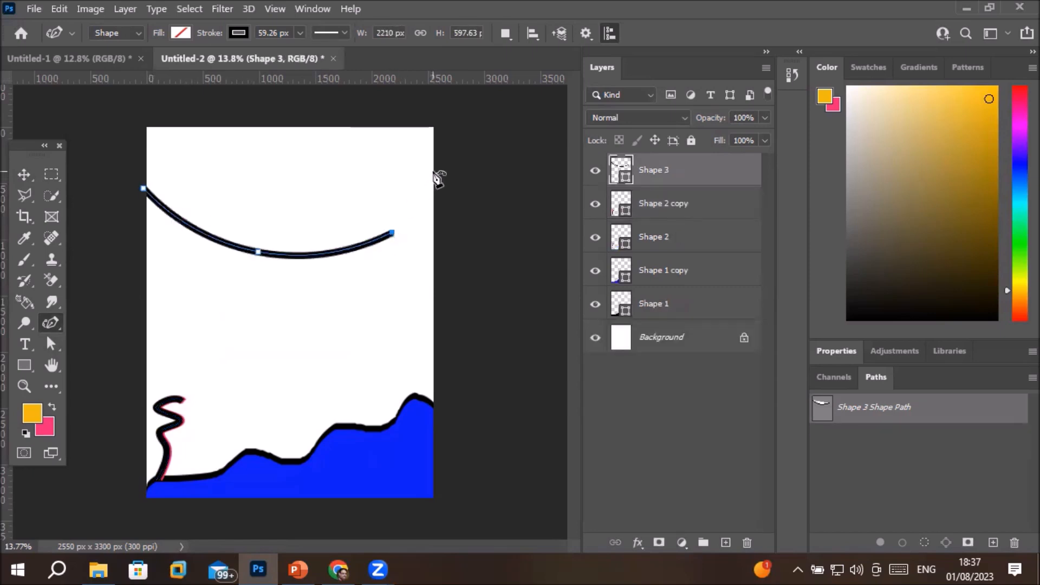
pyautogui.click(432, 172)
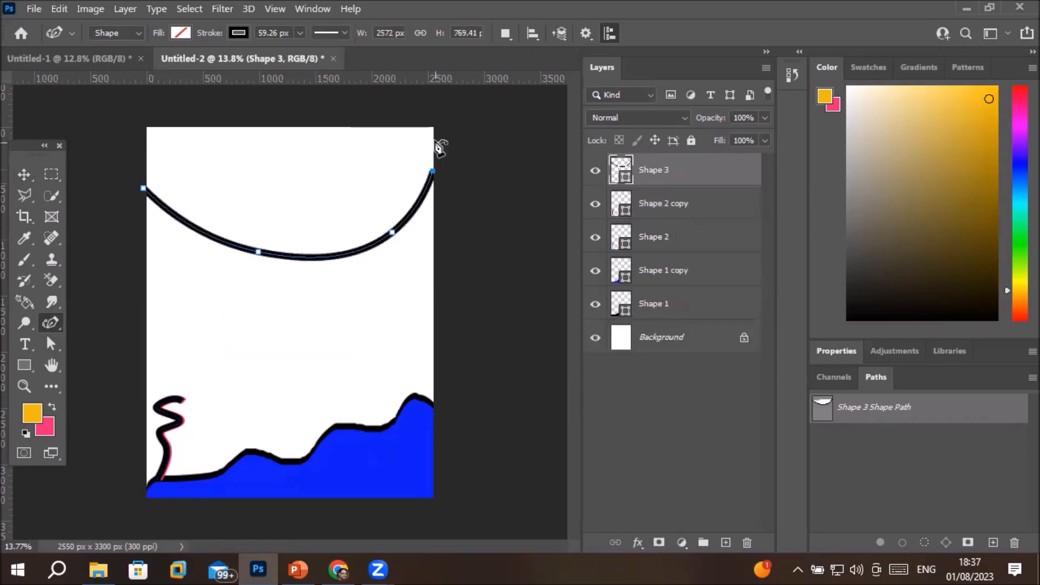
pyautogui.click(431, 125)
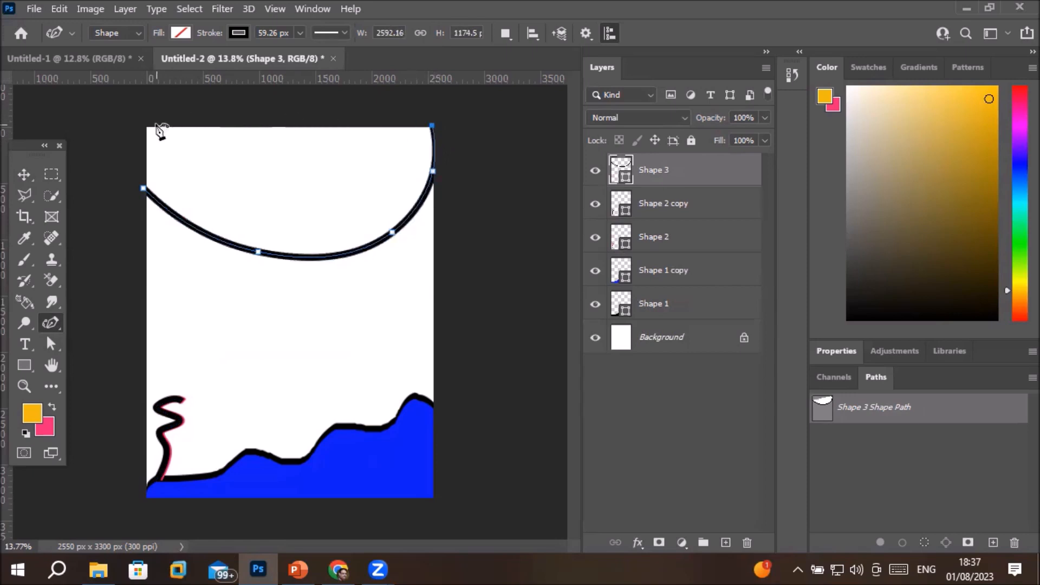
pyautogui.click(148, 129)
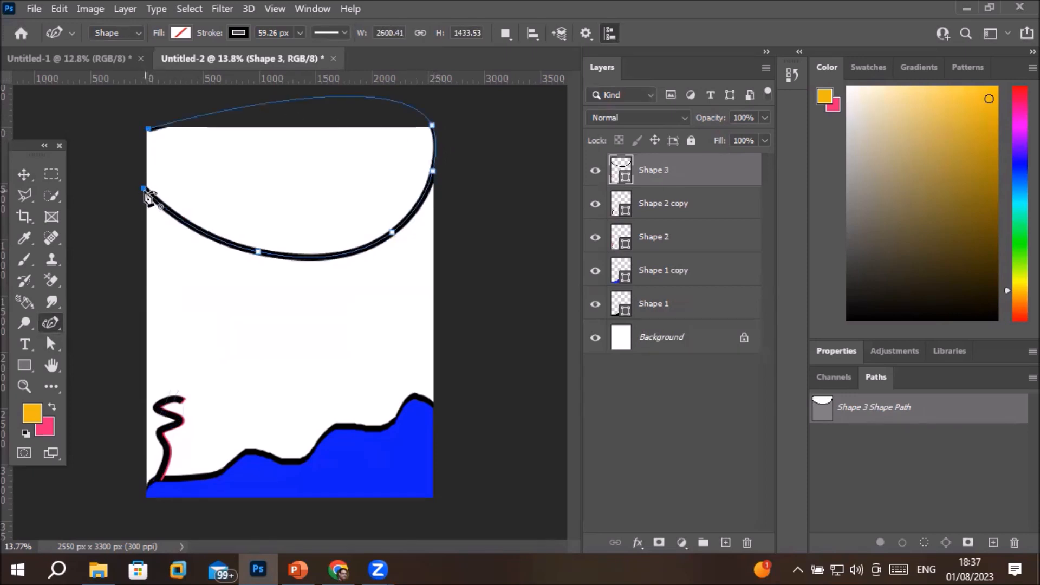
pyautogui.click(144, 189)
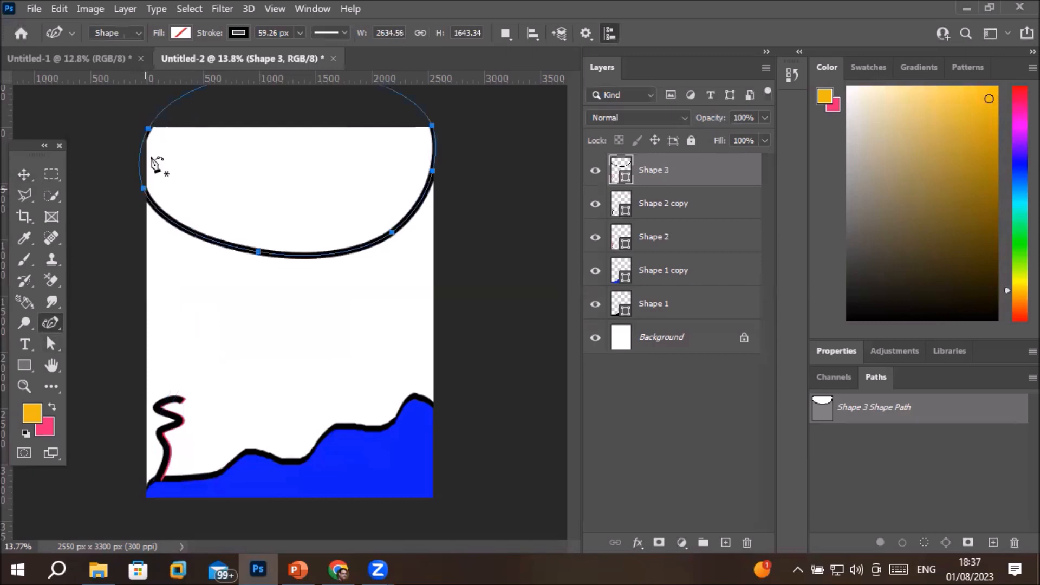
# Fill the Shape 3 bowl with blue and remove its stroke
pyautogui.click(182, 33)
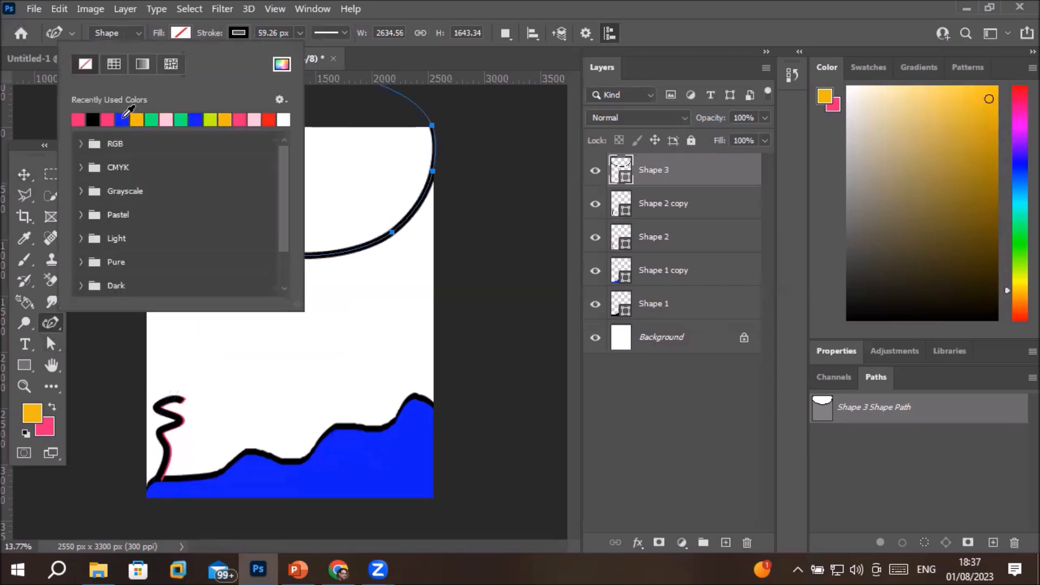
pyautogui.click(121, 119)
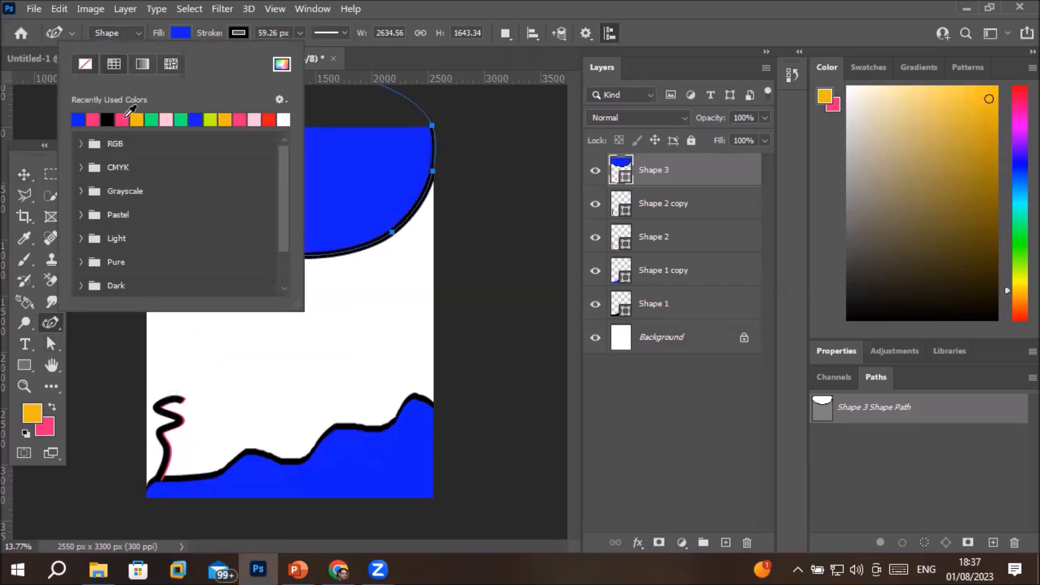
pyautogui.click(24, 174)
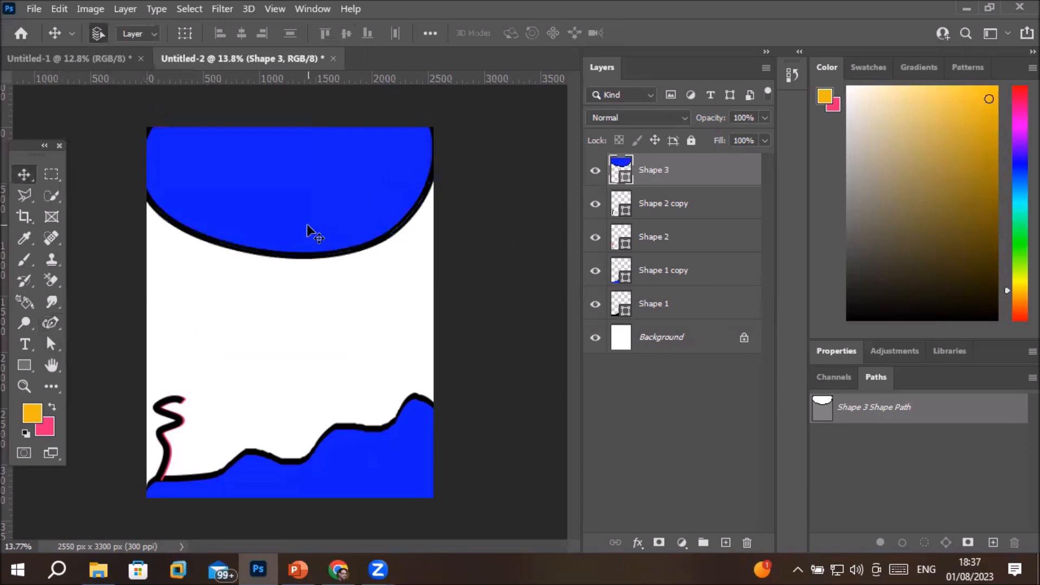
pyautogui.click(51, 344)
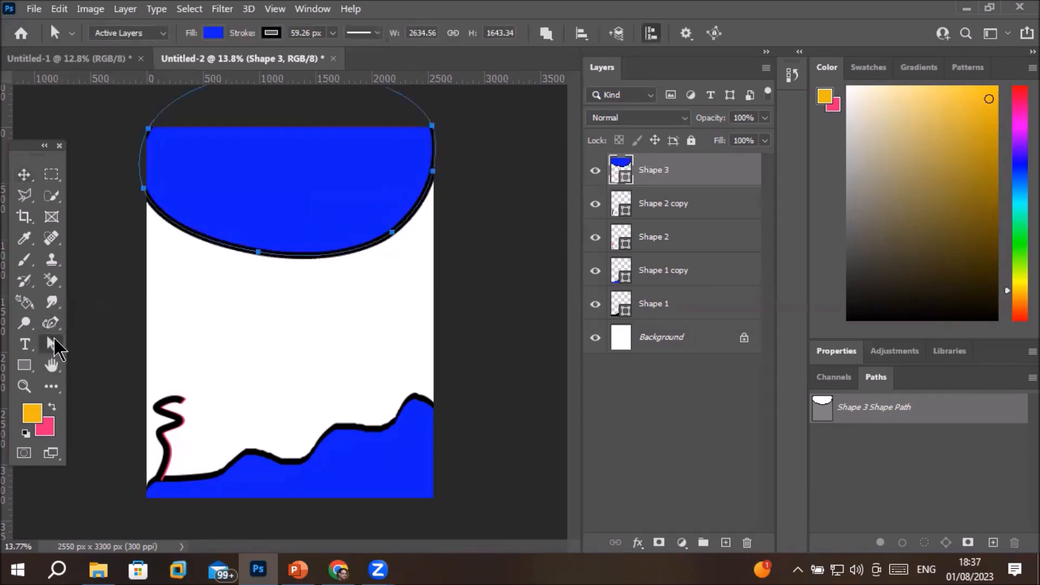
pyautogui.click(272, 35)
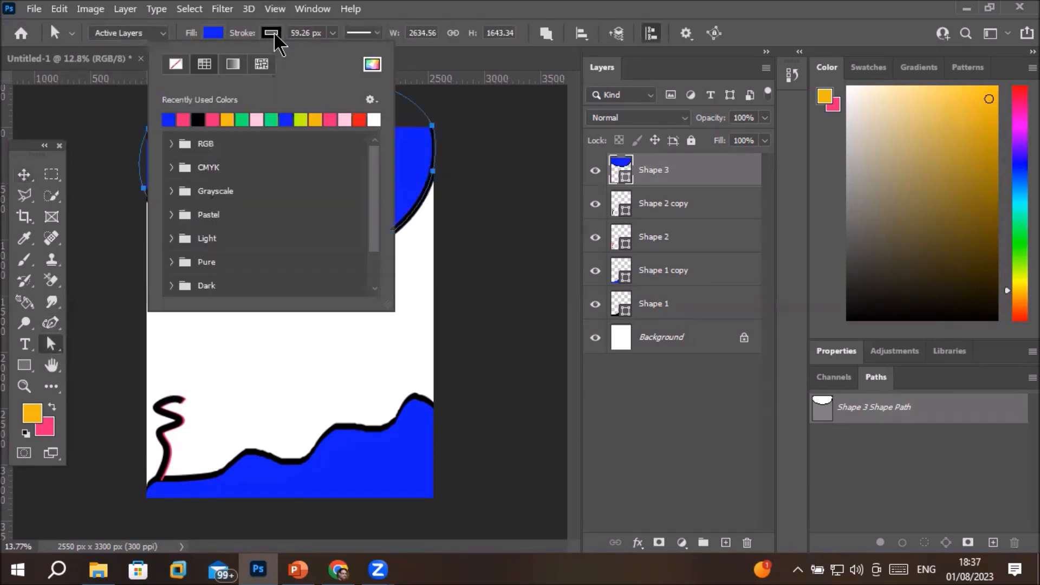
pyautogui.click(175, 64)
pyautogui.click(531, 155)
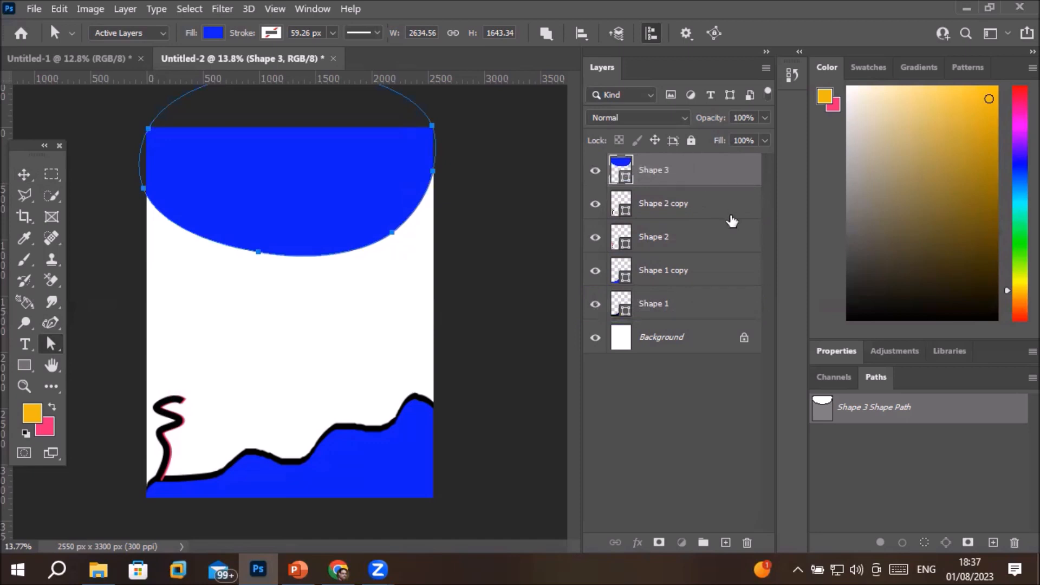
# Duplicate the Shape 3 layer and fill the original underneath with black
pyautogui.hotkey('ctrl', 'j')
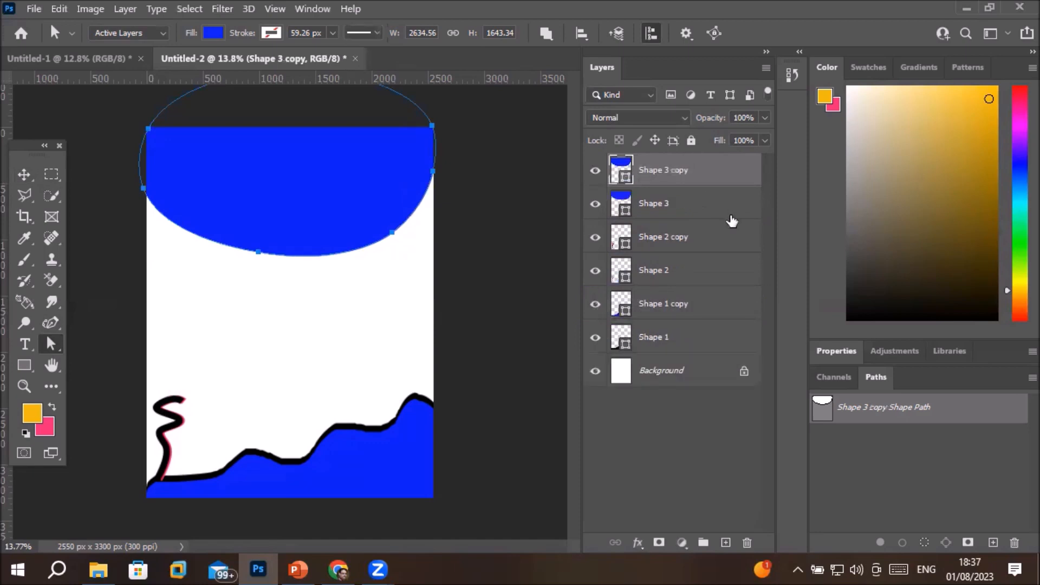
pyautogui.click(663, 205)
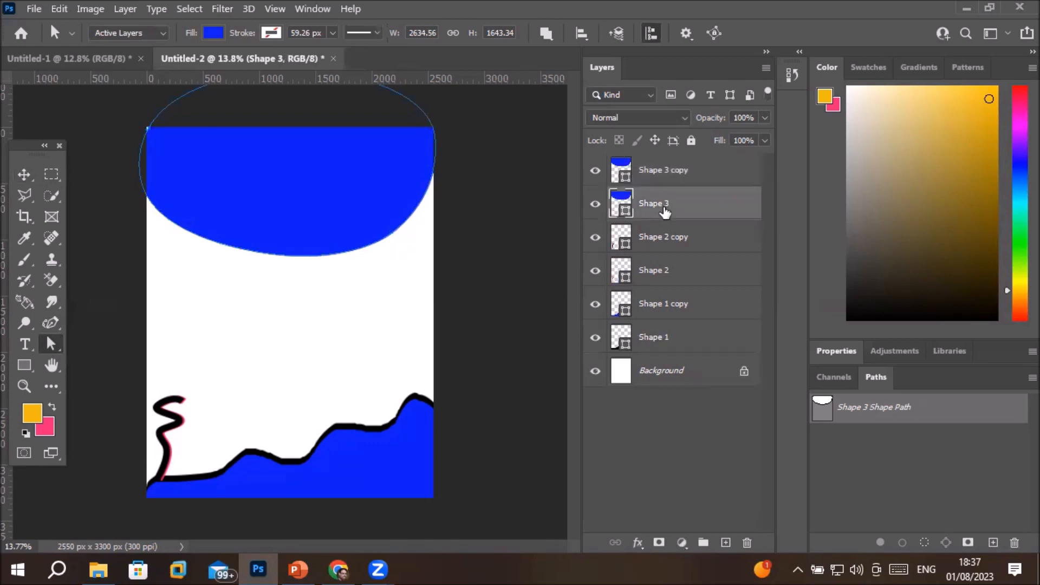
pyautogui.click(212, 35)
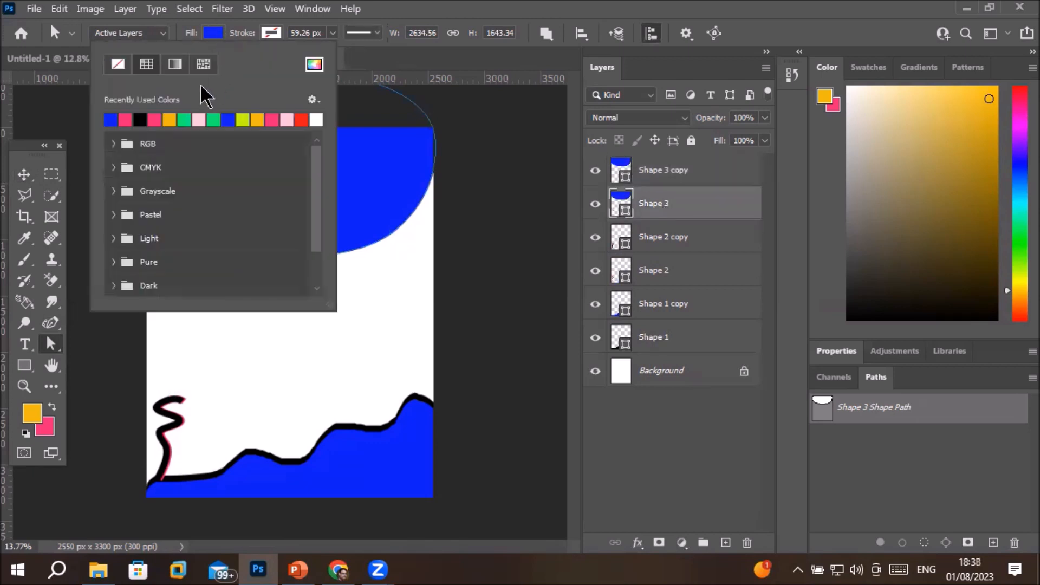
pyautogui.click(141, 116)
pyautogui.click(666, 211)
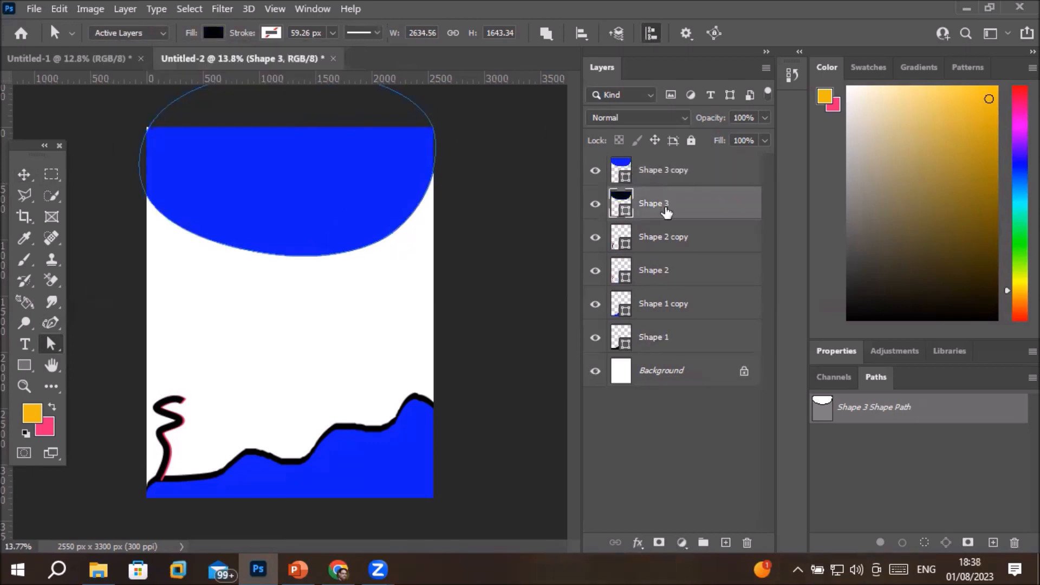
# Move the black Shape 3 down about 116 px as a thick border below the blue copy
pyautogui.hotkey('ctrl', 't')
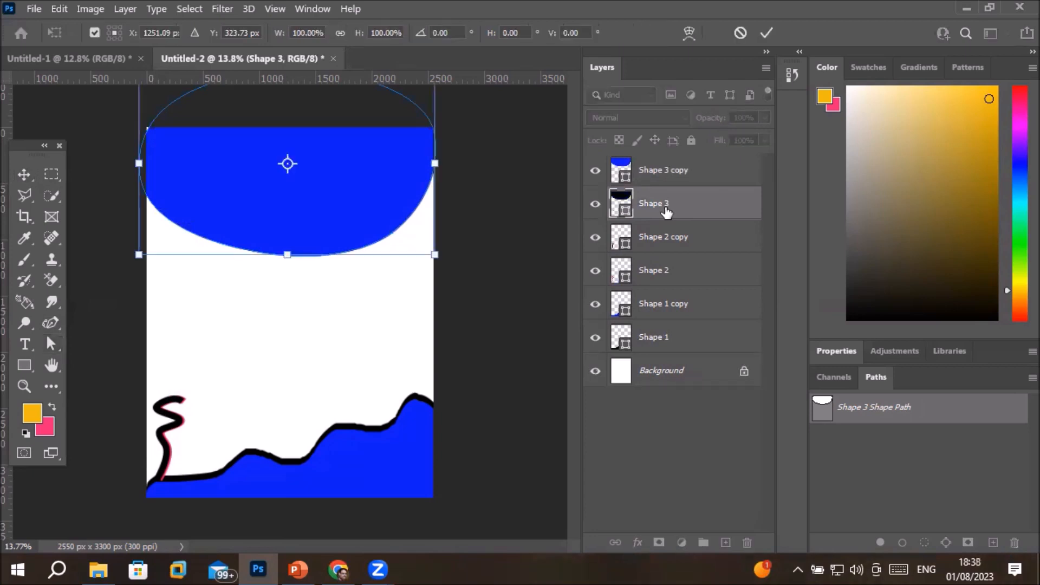
pyautogui.press('Down')
pyautogui.press('Down')
pyautogui.press('Down')
pyautogui.press('Down')
pyautogui.press('Down')
pyautogui.press('Down')
pyautogui.press('Down')
pyautogui.press('Down')
pyautogui.press('Down')
pyautogui.press('Down')
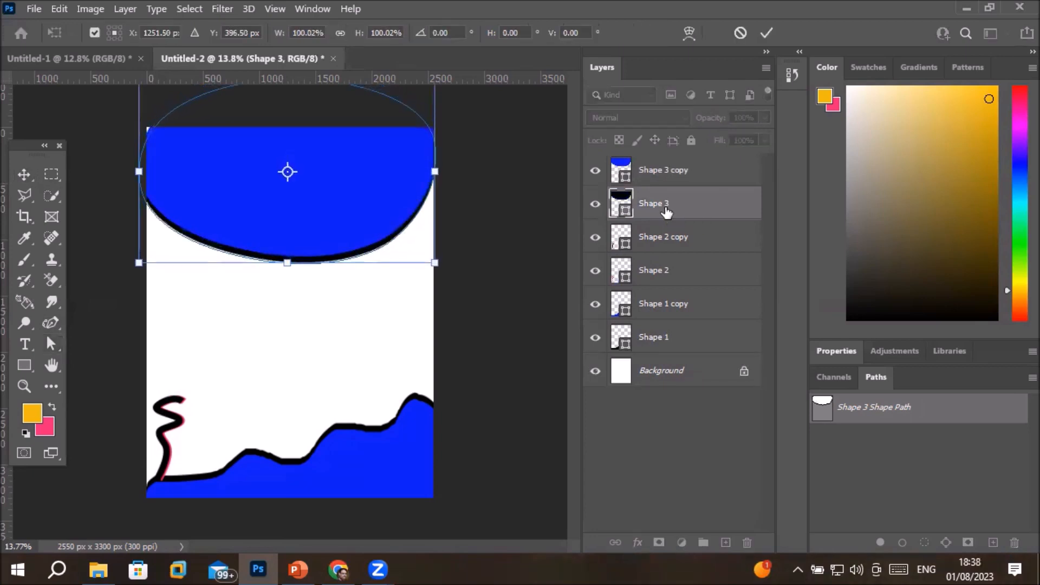
pyautogui.press('Down')
pyautogui.press('Down')
pyautogui.press('Down')
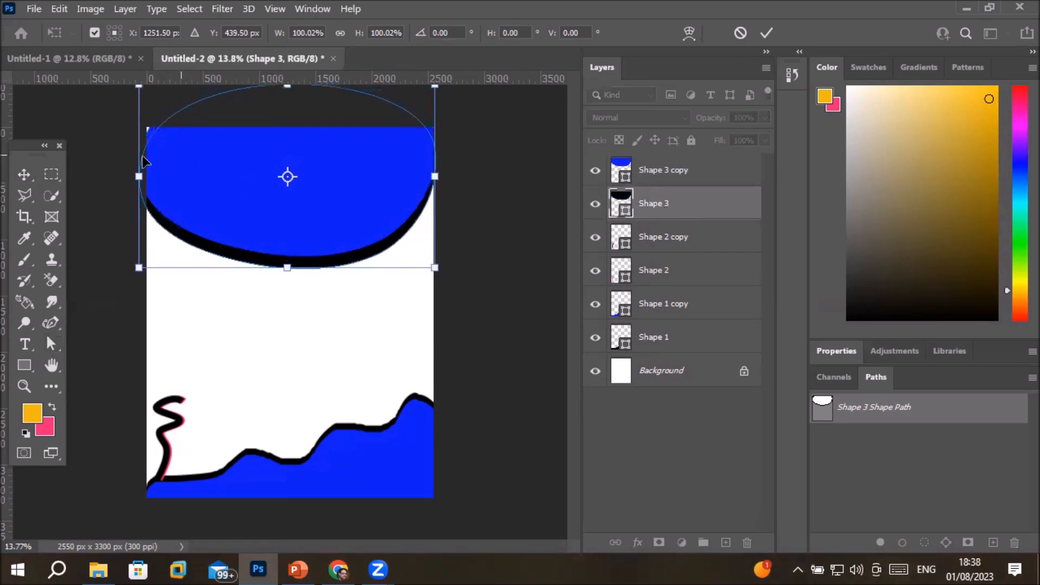
pyautogui.press('Return')
pyautogui.click(100, 201)
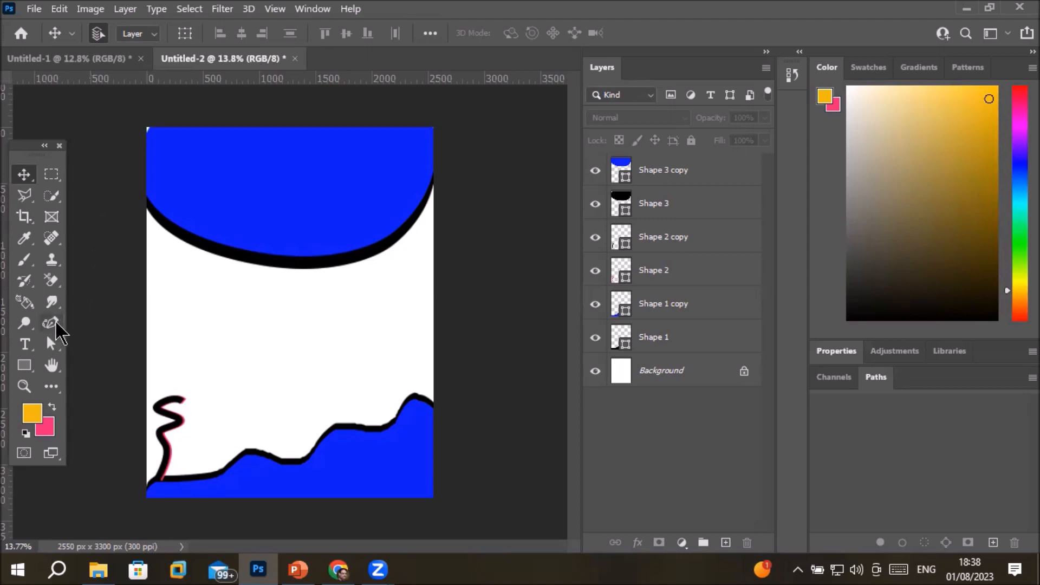
pyautogui.click(56, 323)
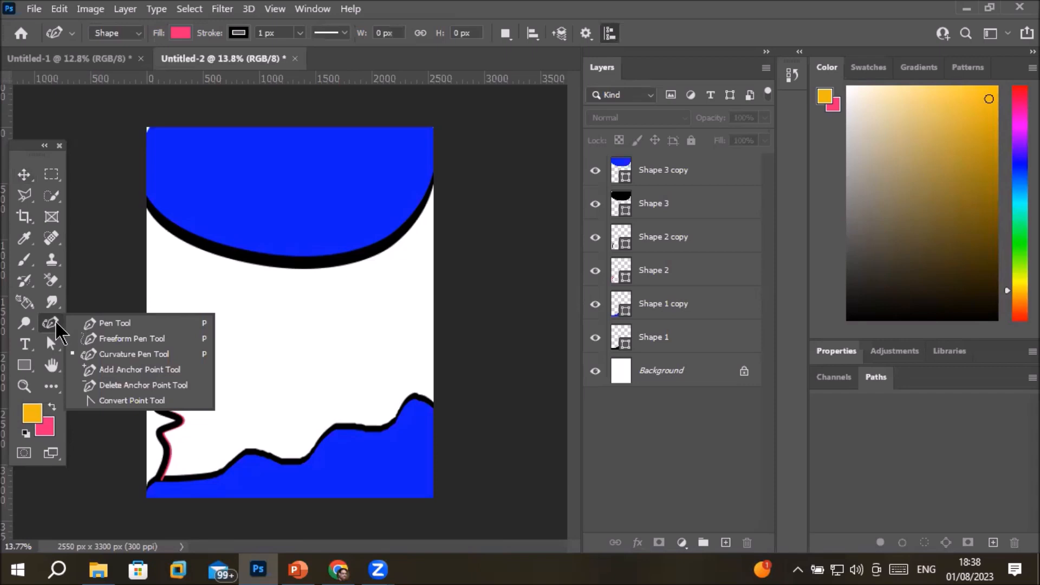
pyautogui.click(56, 323)
pyautogui.click(52, 345)
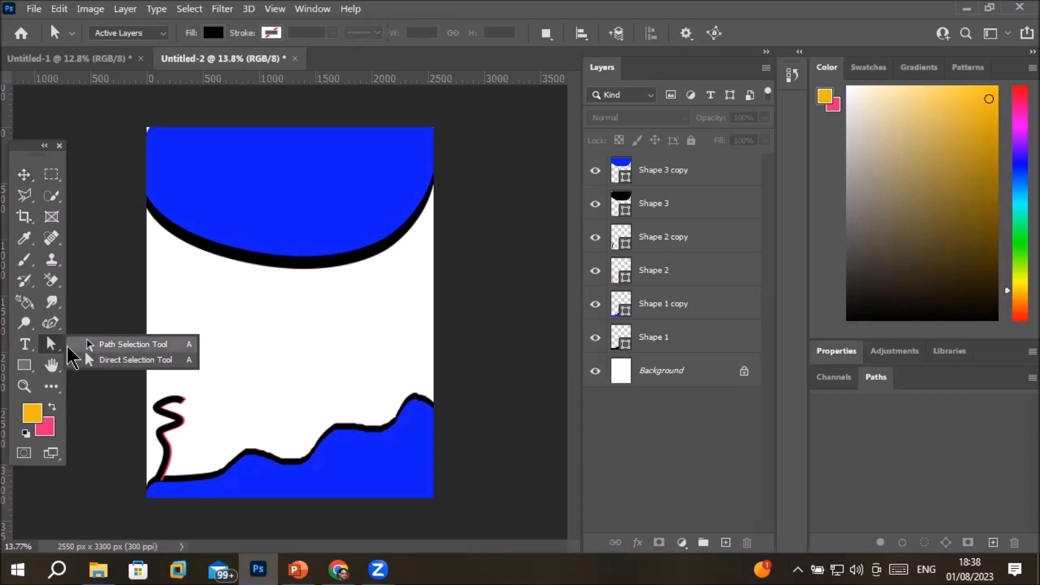
# Switch from the Curvature Pen to the standard Pen Tool in Shape mode
pyautogui.click(358, 347)
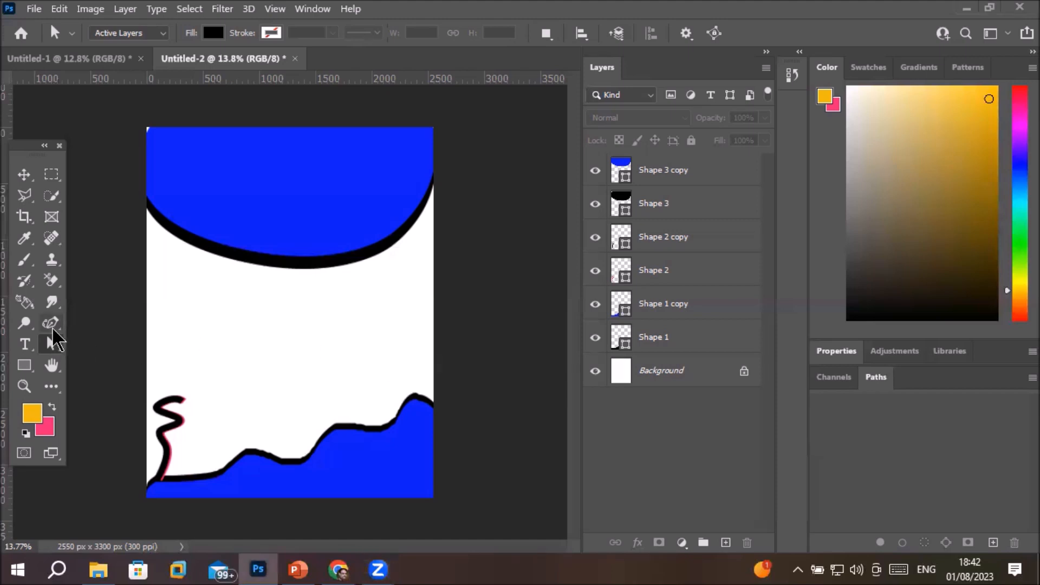
pyautogui.click(52, 327)
pyautogui.rightClick(52, 325)
pyautogui.click(112, 327)
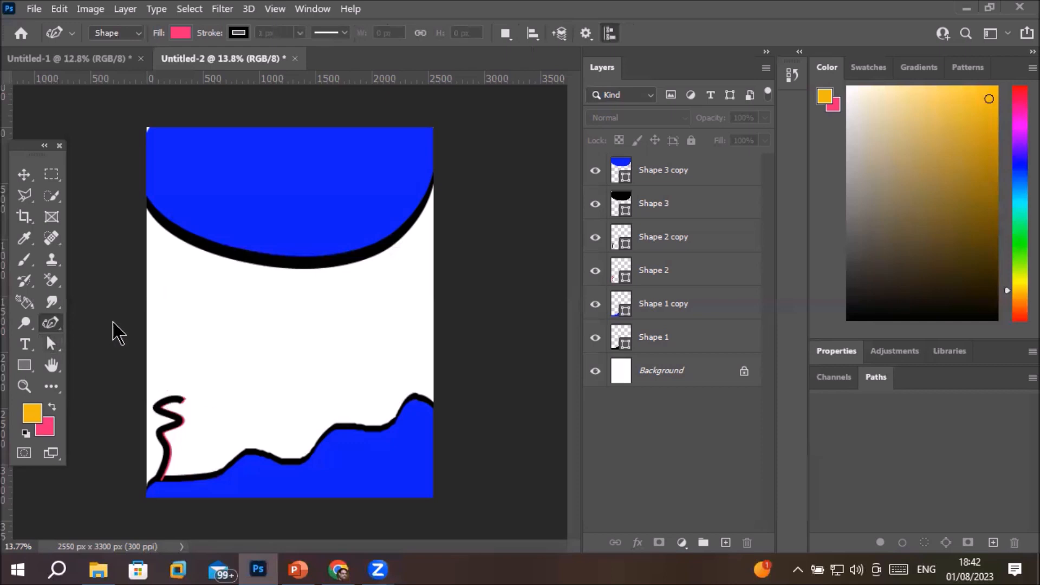
pyautogui.click(138, 34)
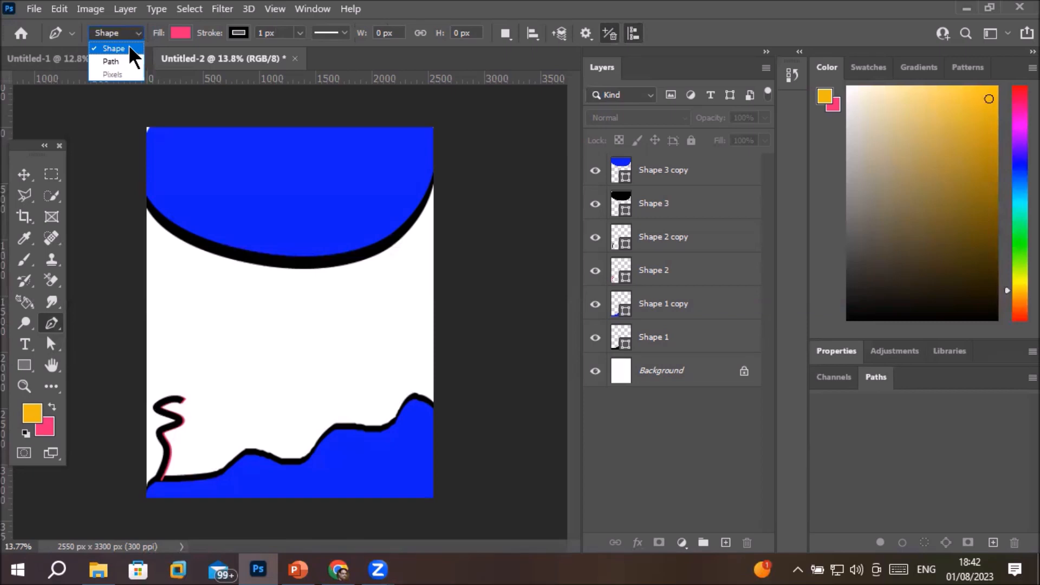
pyautogui.click(130, 48)
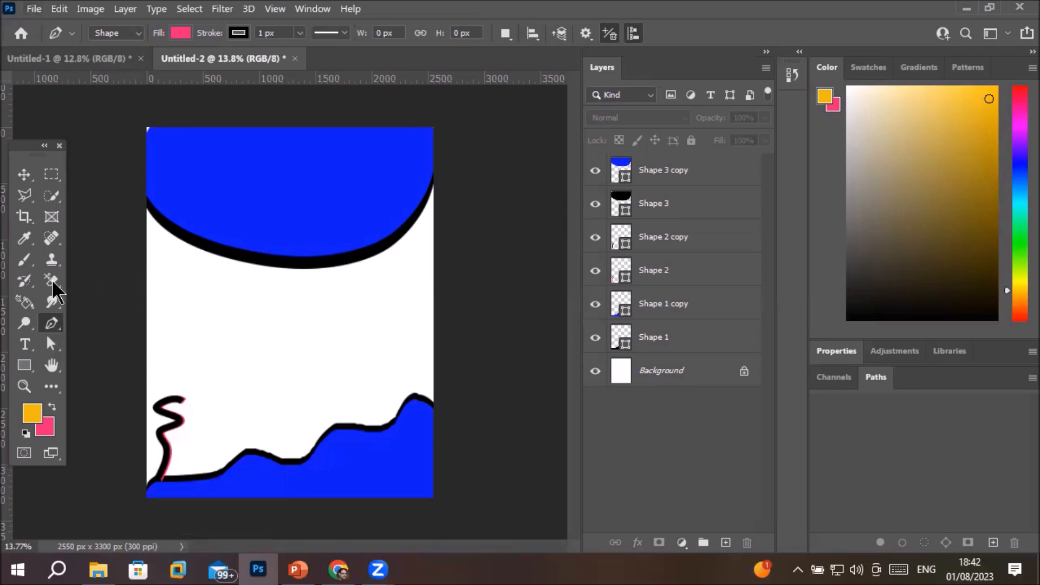
# Open building-1.jpg from the BuildingAndMonoments images folder as a separate document in Photoshop
pyautogui.click(98, 569)
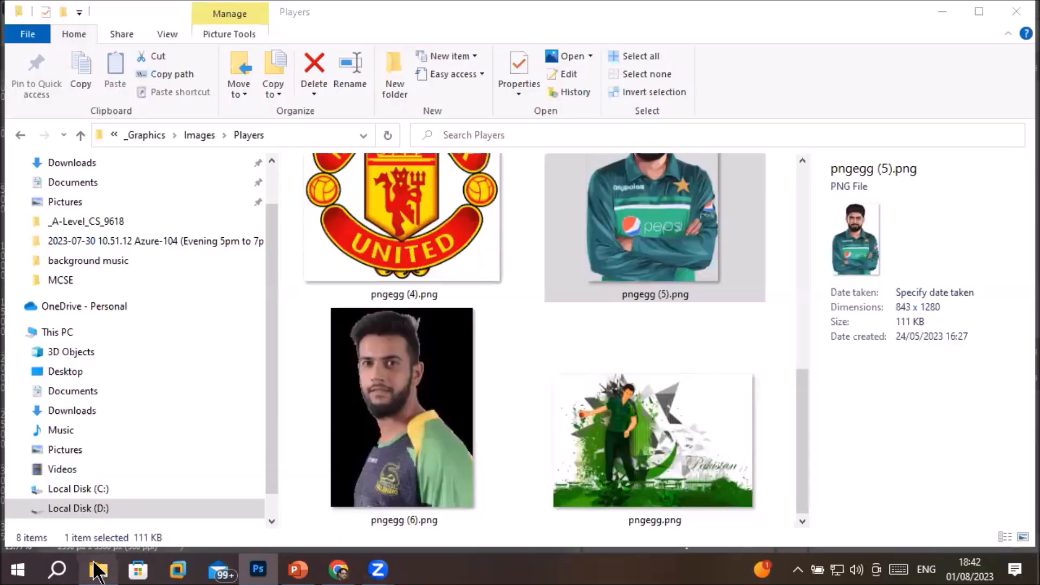
pyautogui.click(199, 135)
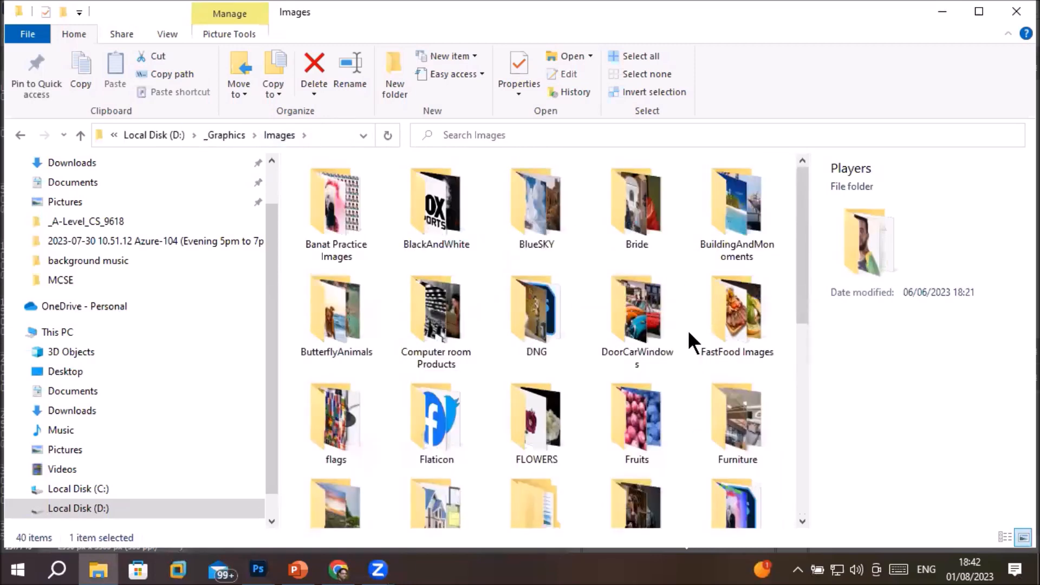
pyautogui.doubleClick(729, 219)
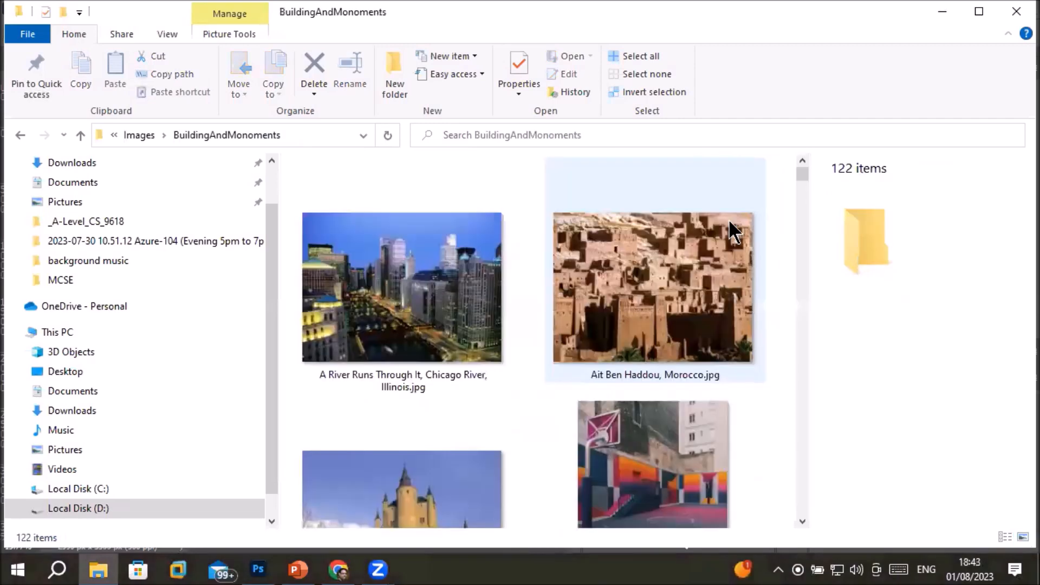
pyautogui.scroll(-2, 575, 364)
pyautogui.scroll(-3, 575, 364)
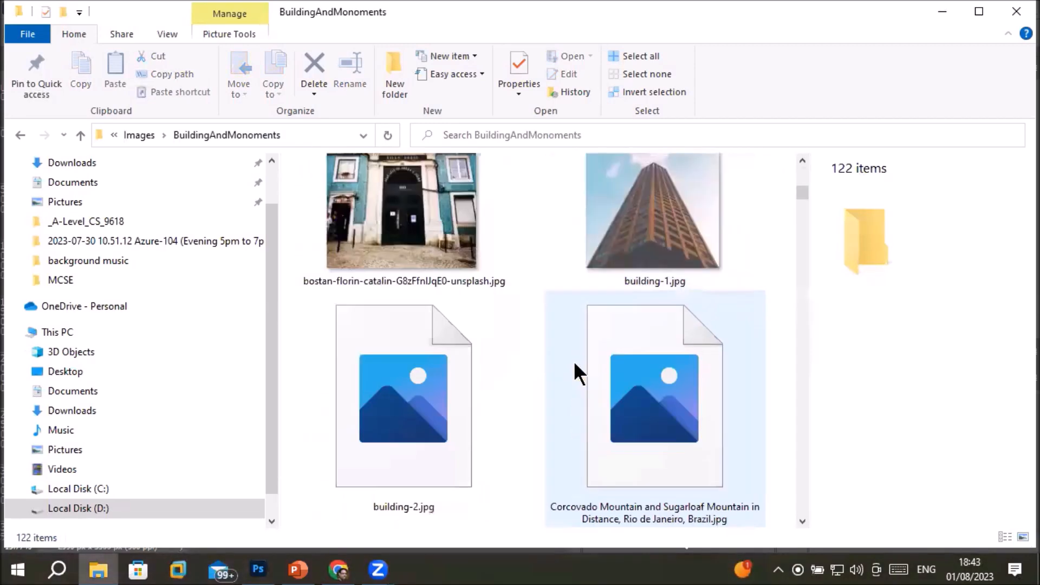
pyautogui.click(648, 238)
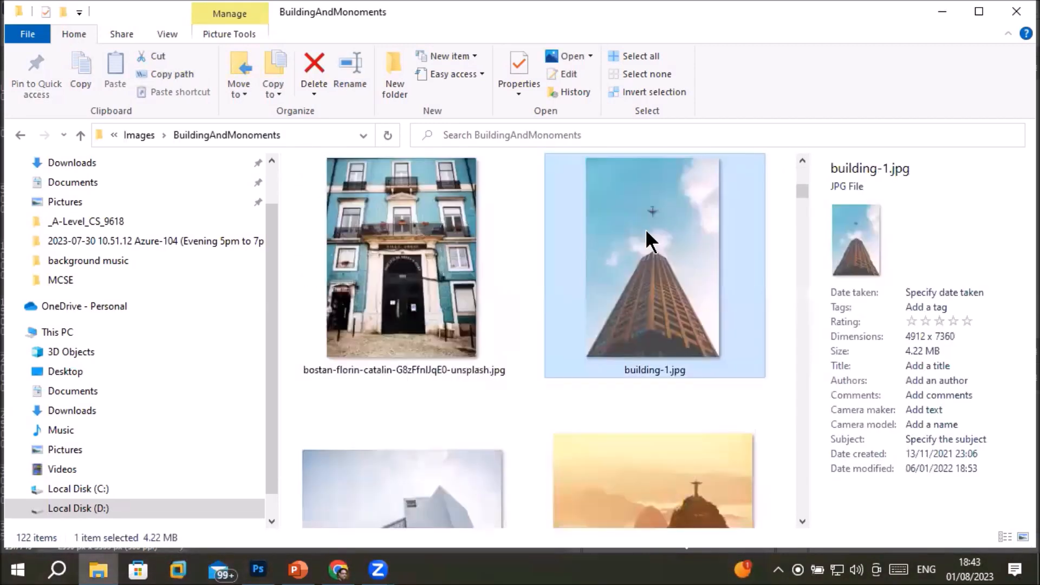
pyautogui.moveTo(655, 302); pyautogui.dragTo(431, 57)
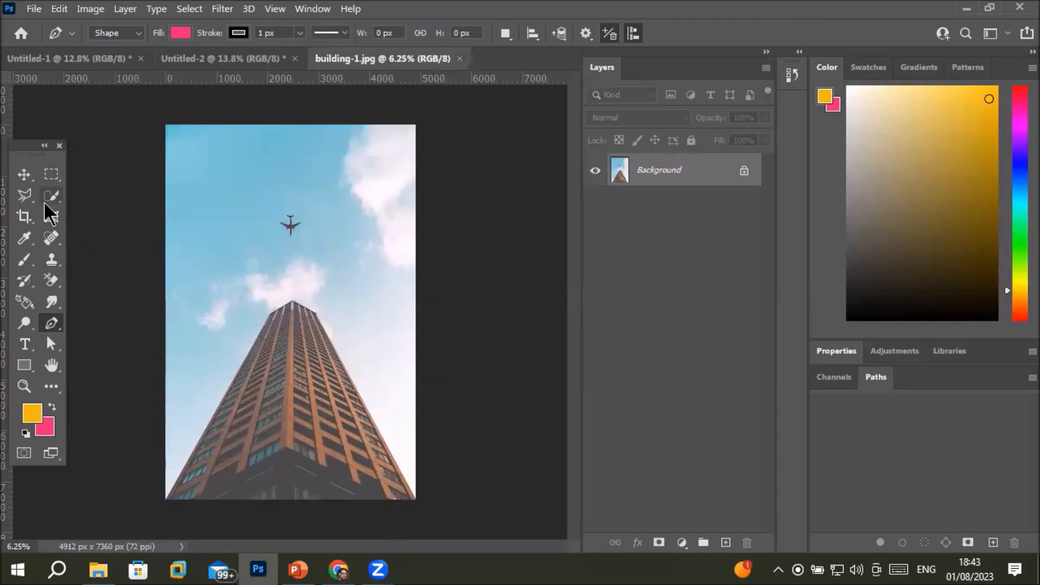
pyautogui.click(51, 177)
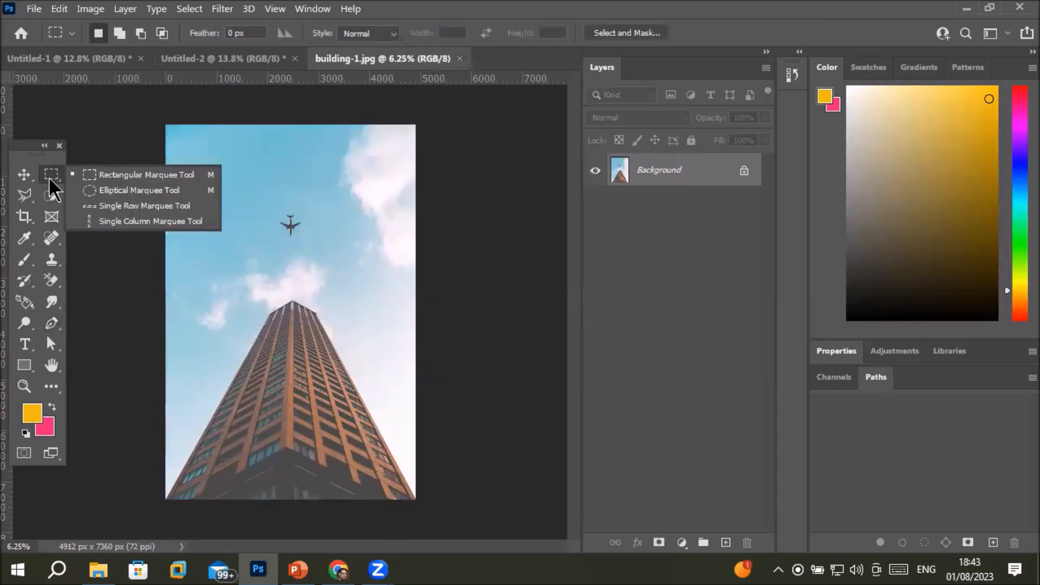
pyautogui.click(22, 196)
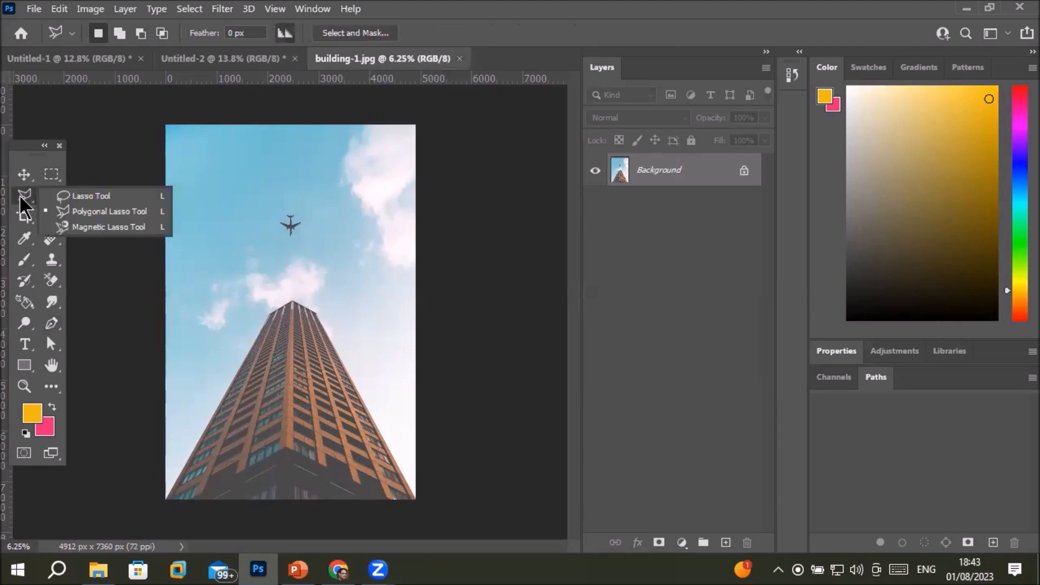
pyautogui.click(50, 197)
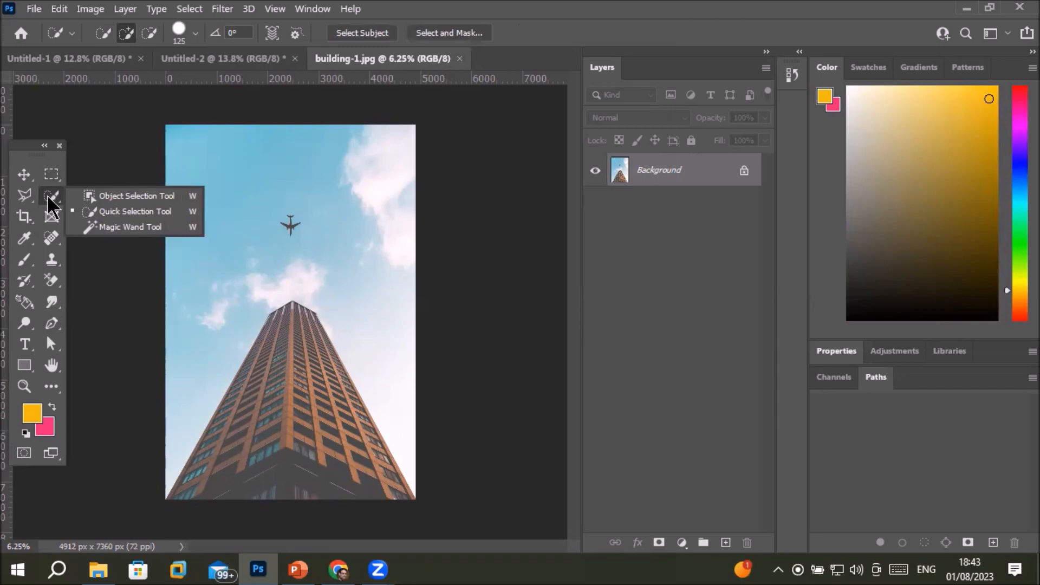
pyautogui.click(48, 198)
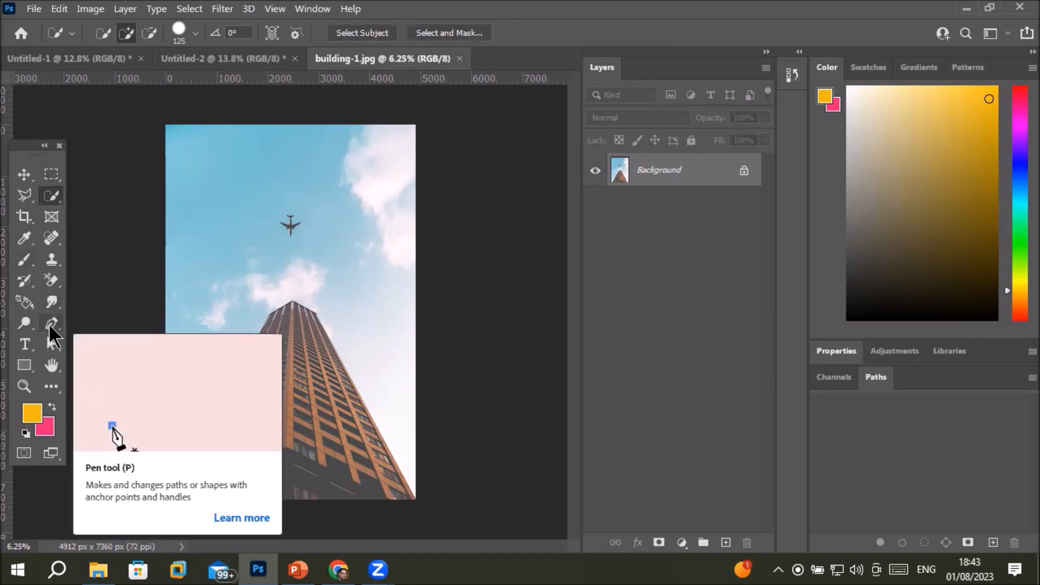
# Trace a closed straight-sided path around the skyscraper, from its base corners over its roof, with the Pen Tool in Path mode
pyautogui.click(50, 326)
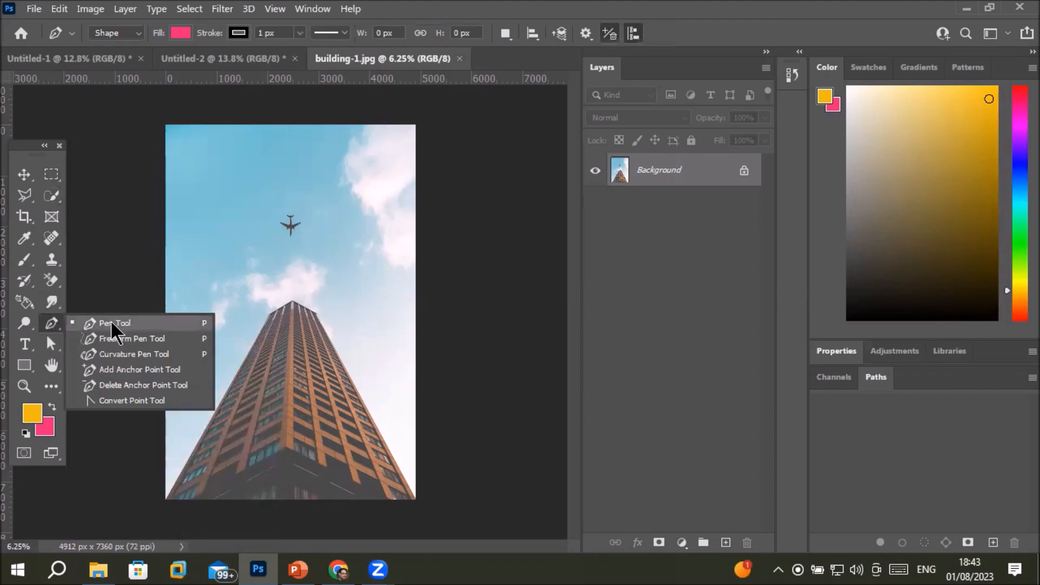
pyautogui.click(71, 325)
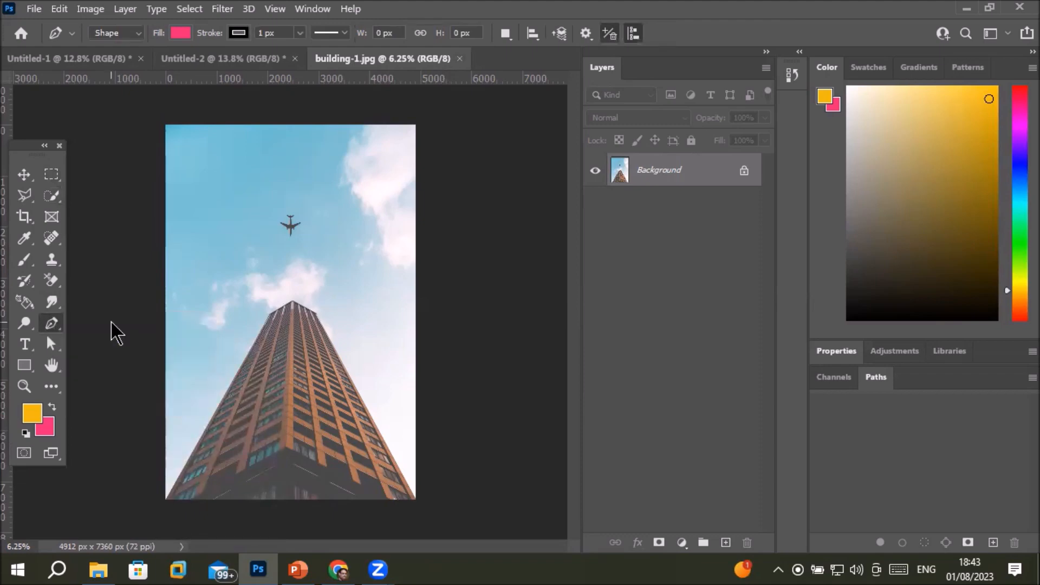
pyautogui.click(138, 34)
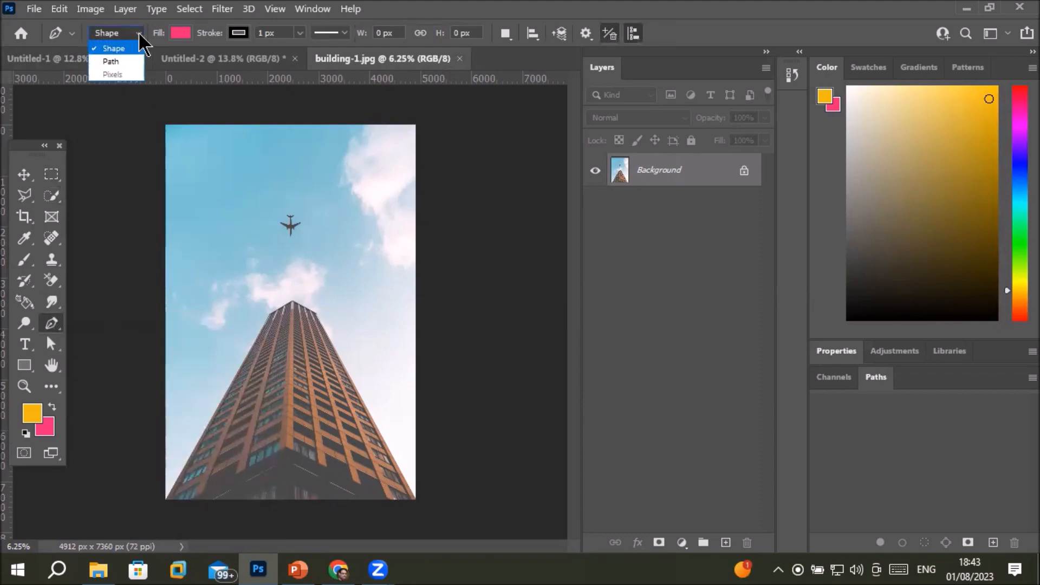
pyautogui.click(113, 62)
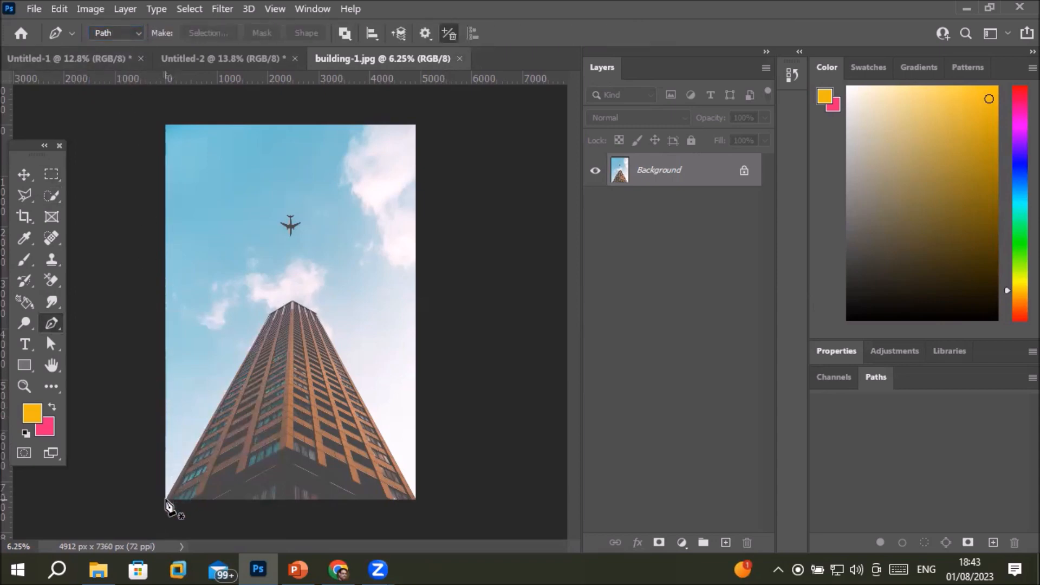
pyautogui.click(165, 499)
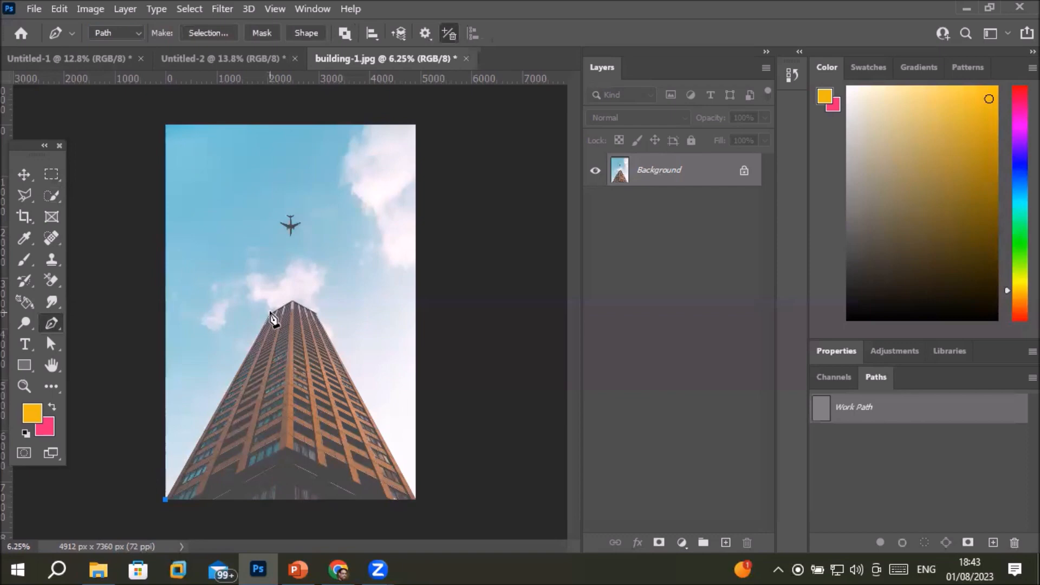
pyautogui.click(268, 310)
pyautogui.click(292, 298)
pyautogui.click(316, 312)
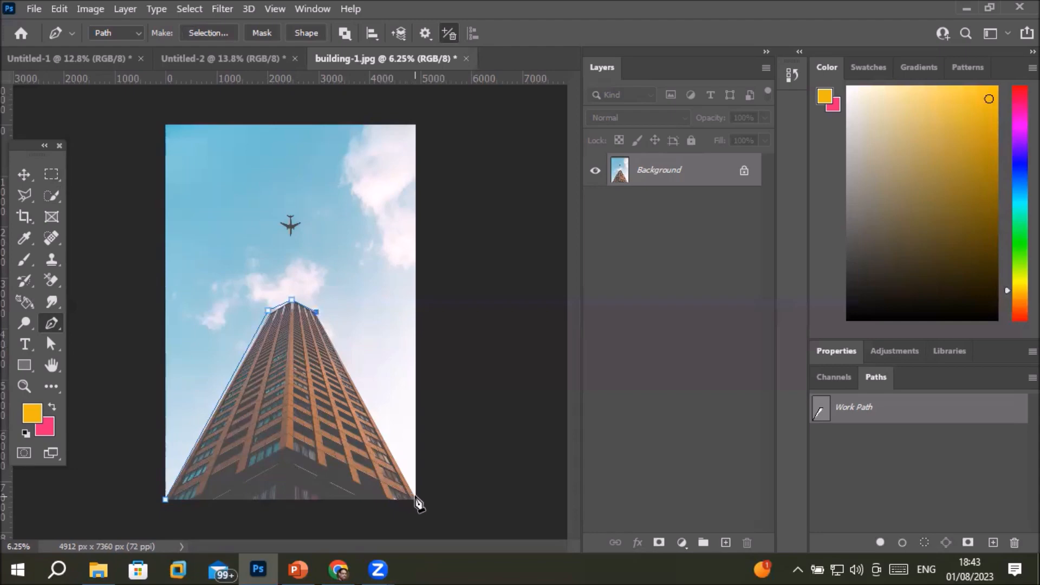
pyautogui.click(414, 497)
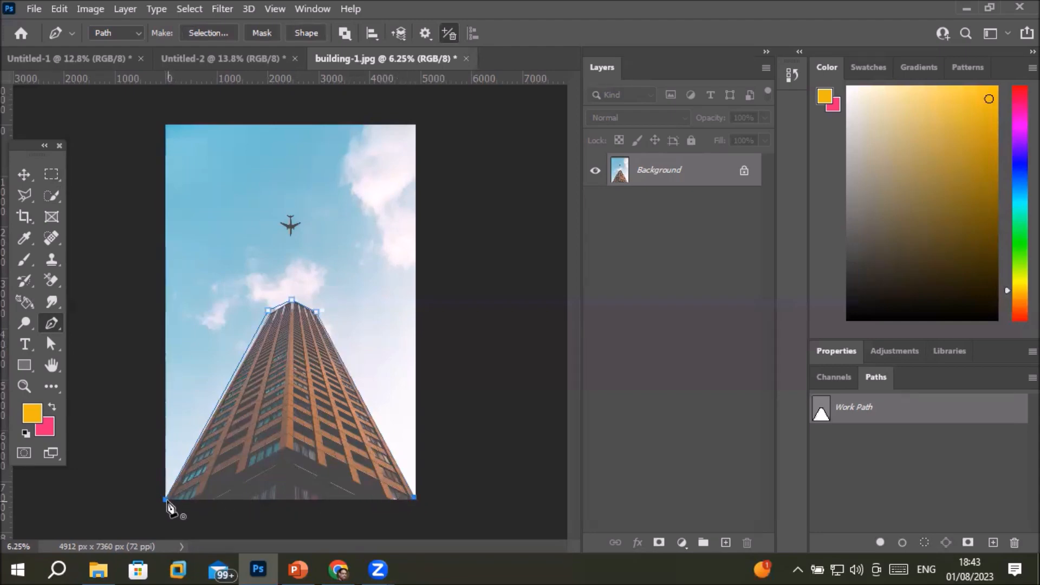
pyautogui.click(167, 500)
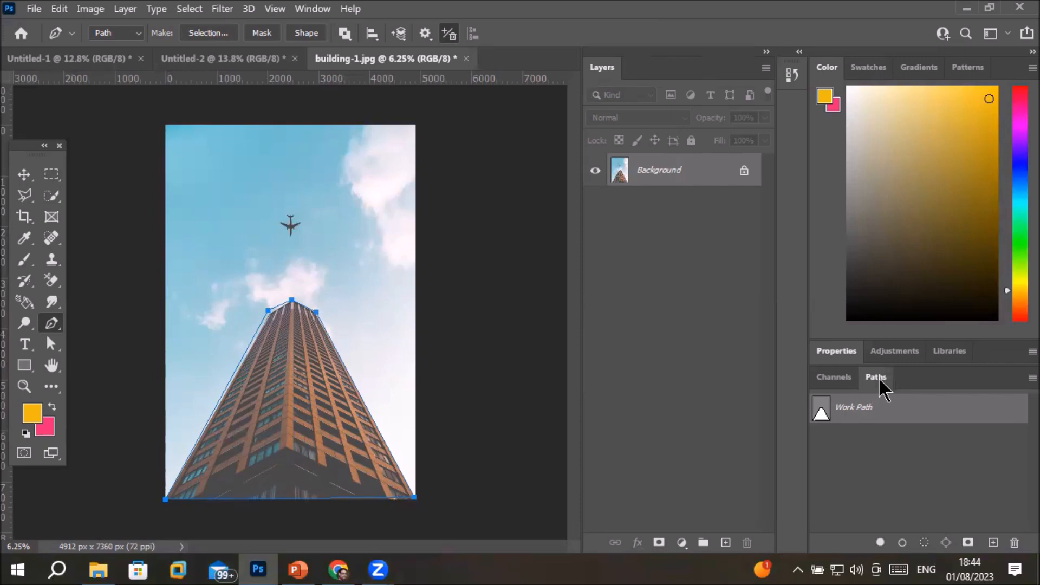
# Float and lengthen the Paths panel, and make a new anti-aliased selection from the building path with a 0-pixel feather
pyautogui.moveTo(880, 382); pyautogui.dragTo(470, 265)
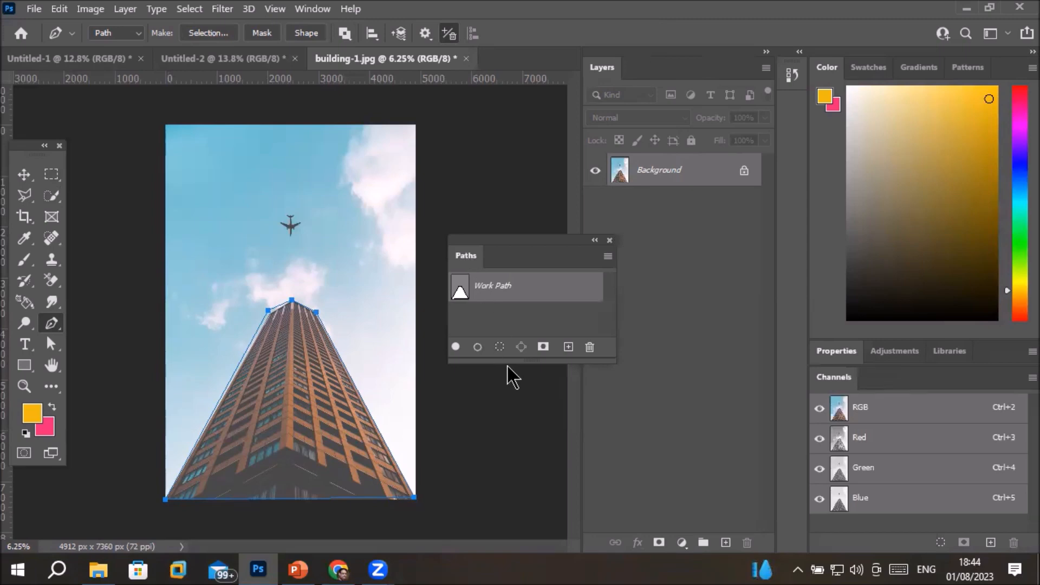
pyautogui.moveTo(511, 363); pyautogui.dragTo(511, 425)
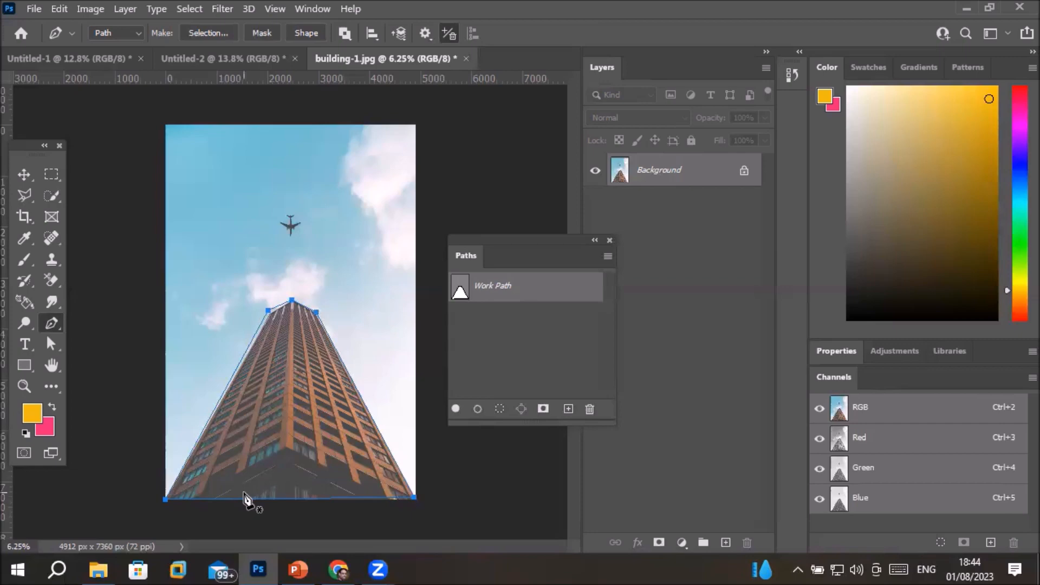
pyautogui.rightClick(275, 370)
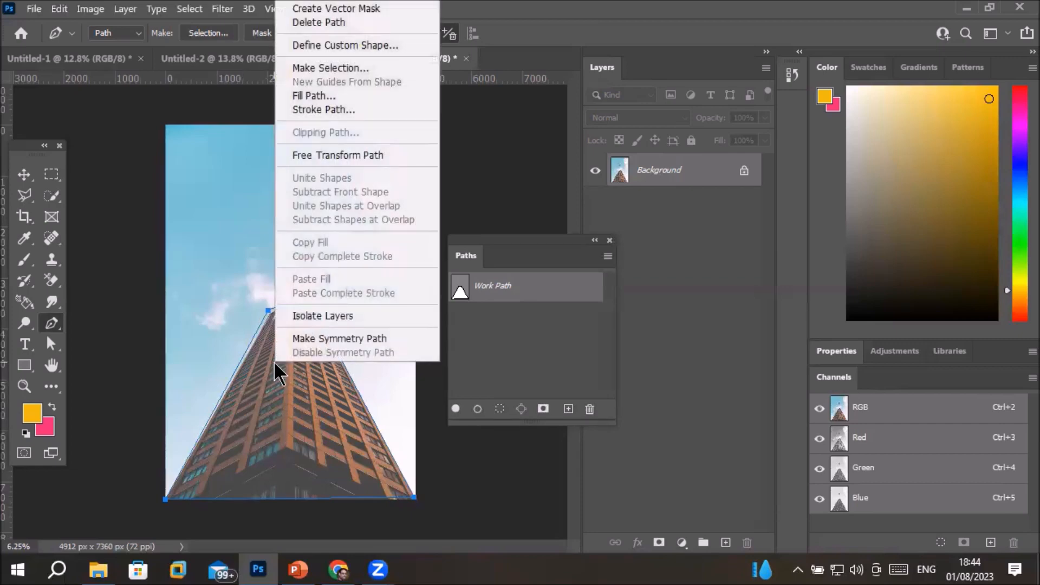
pyautogui.click(334, 67)
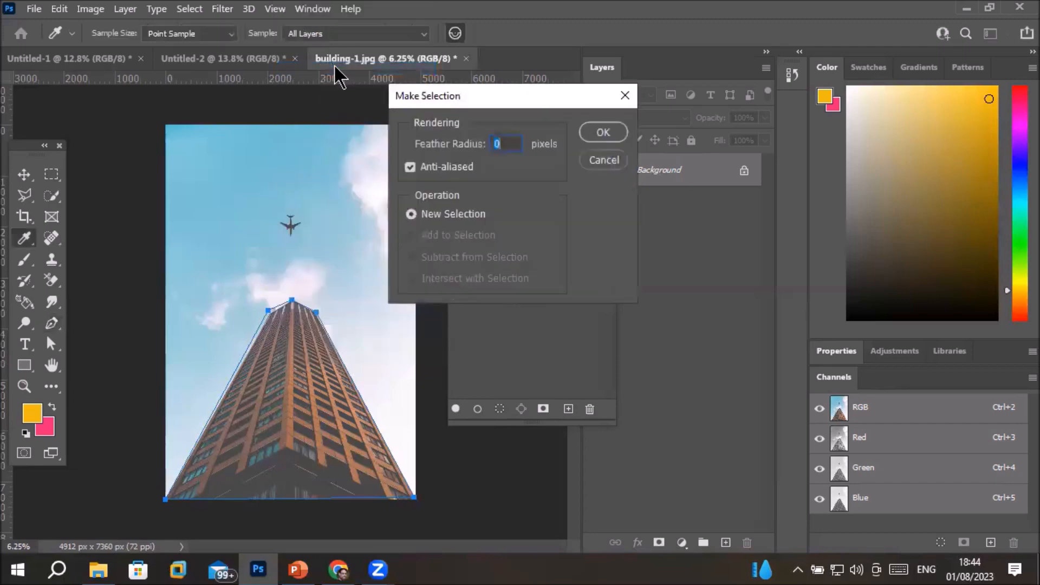
pyautogui.click(597, 136)
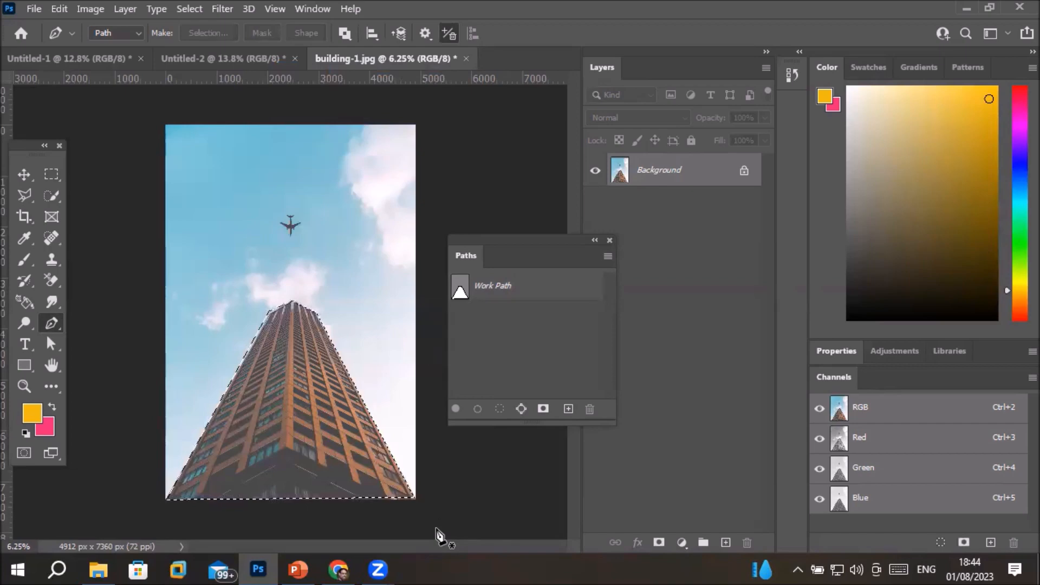
# Clear the building selection and reload it from the Work Path
pyautogui.click(445, 502)
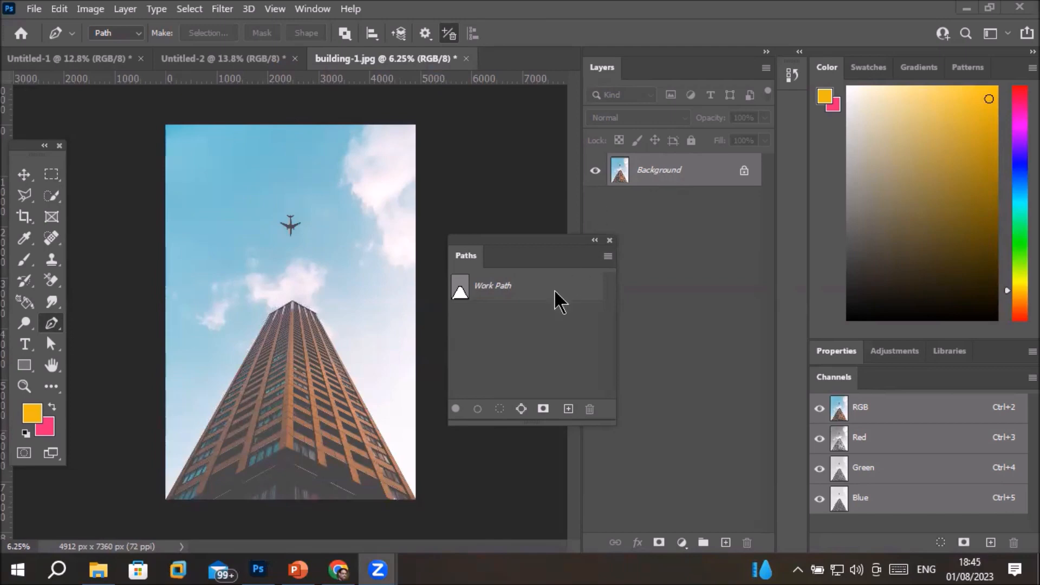
pyautogui.keyDown('ctrl'); pyautogui.click(498, 287); pyautogui.keyUp('ctrl')
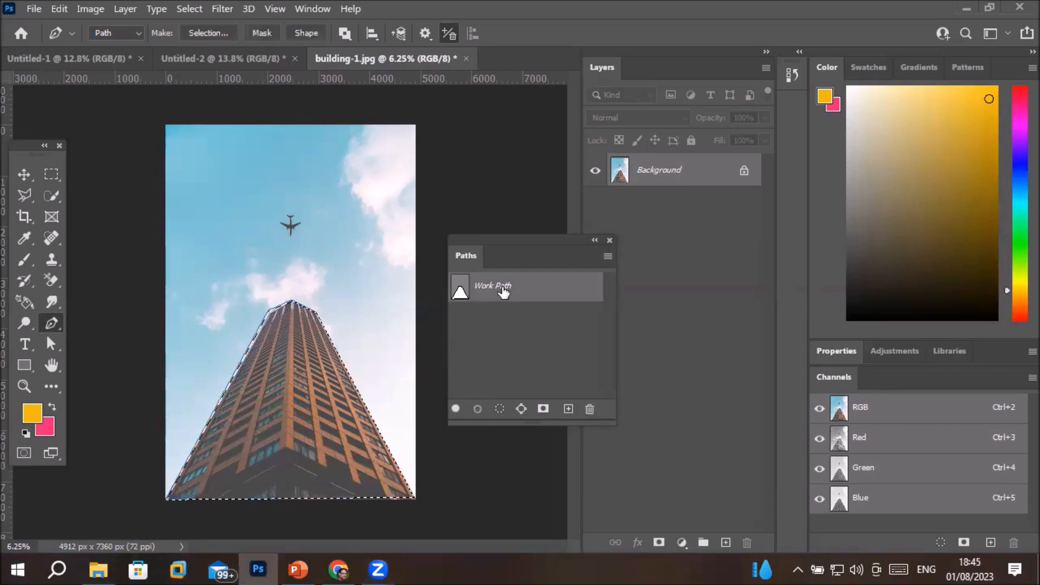
# Save the Work Path under the name "buliding" and move the floating Paths panel below the Background layer's entry
pyautogui.doubleClick(504, 292)
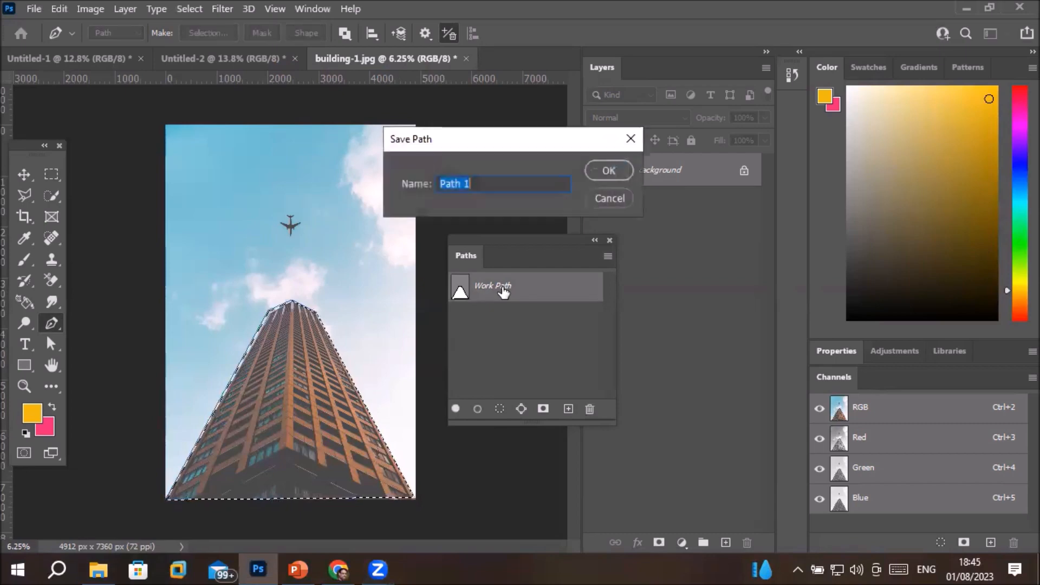
pyautogui.write('b')
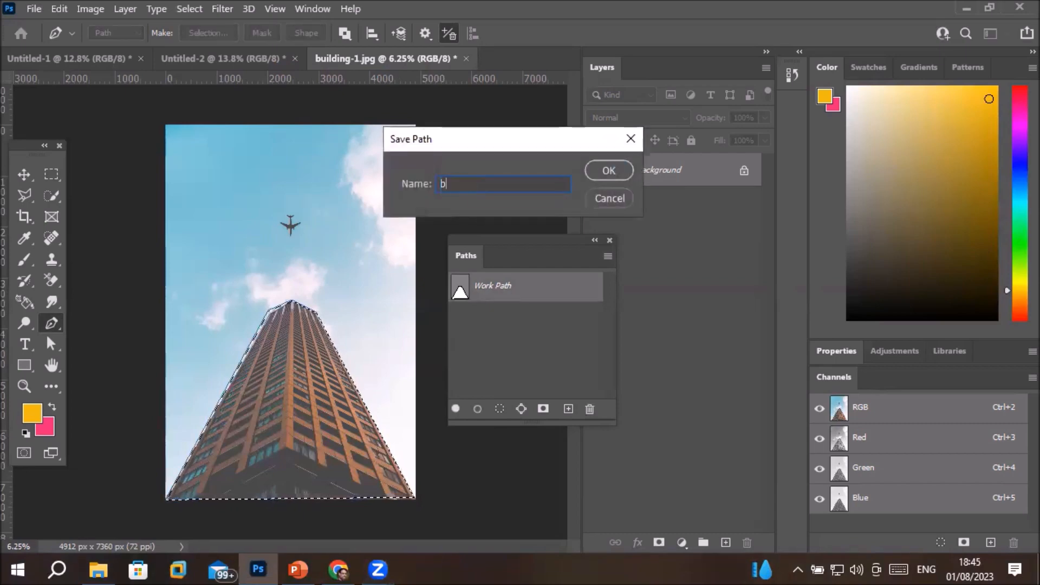
pyautogui.write('uli')
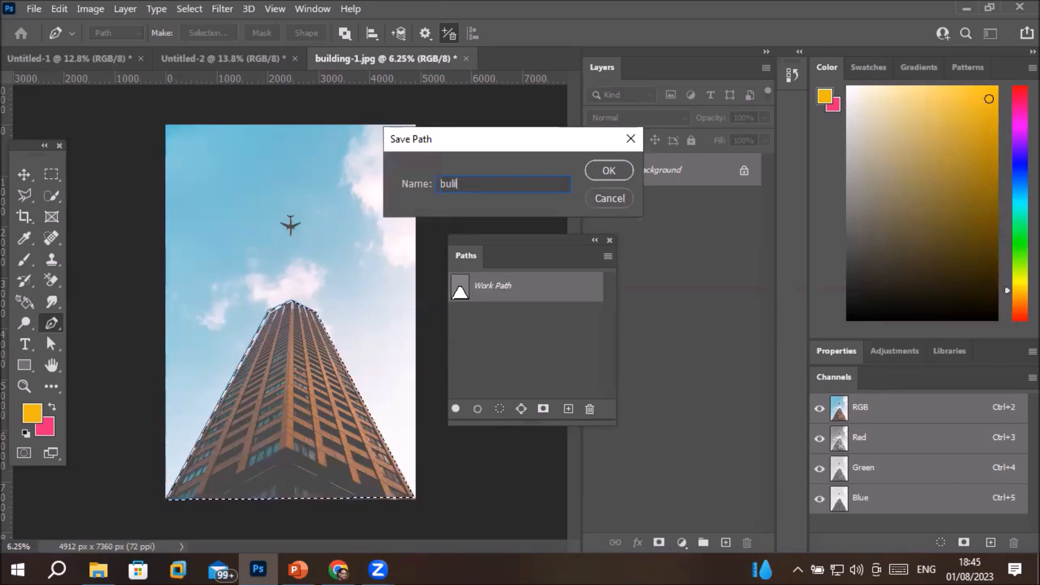
pyautogui.write('ding')
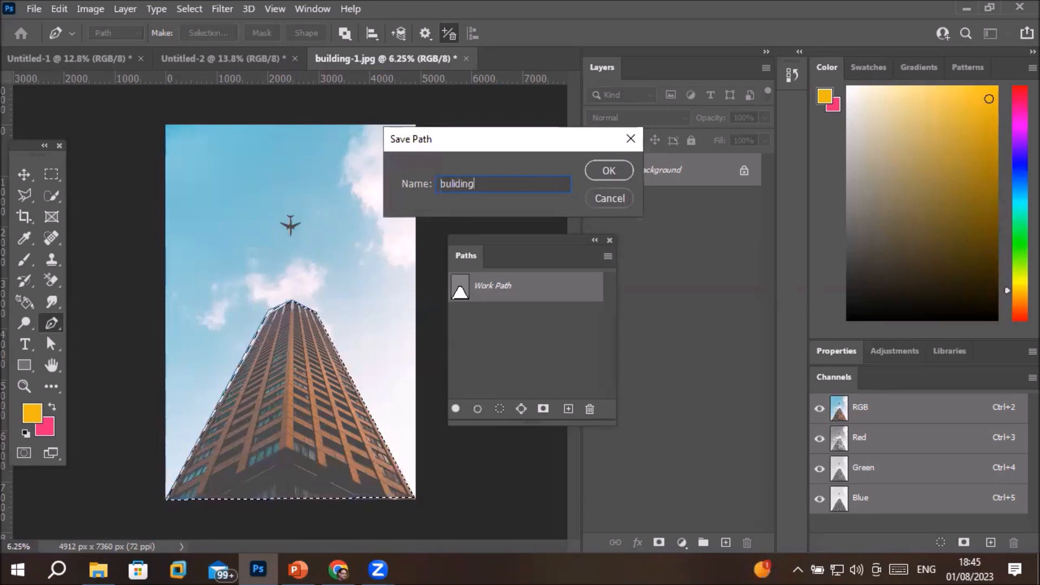
pyautogui.press('Return')
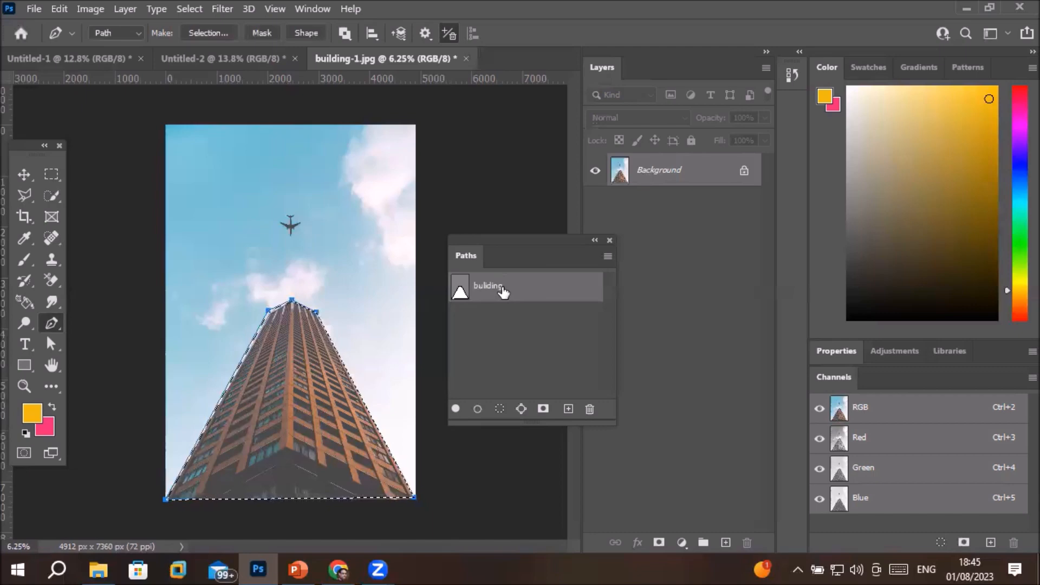
pyautogui.moveTo(497, 253); pyautogui.dragTo(640, 286)
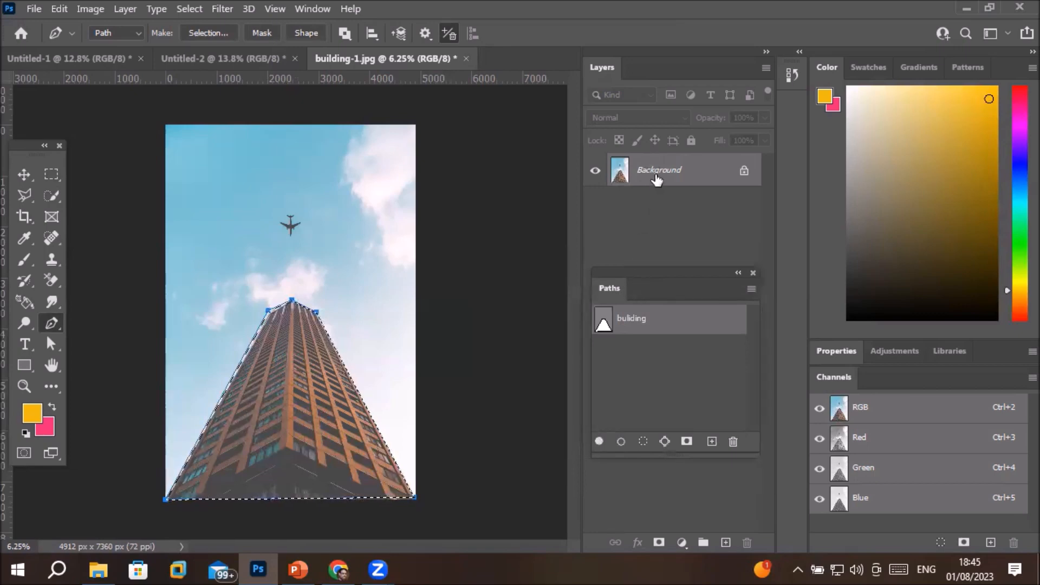
# Clear the building selection, then hide the building path's outline and show it again
pyautogui.hotkey('ctrl', 'd')
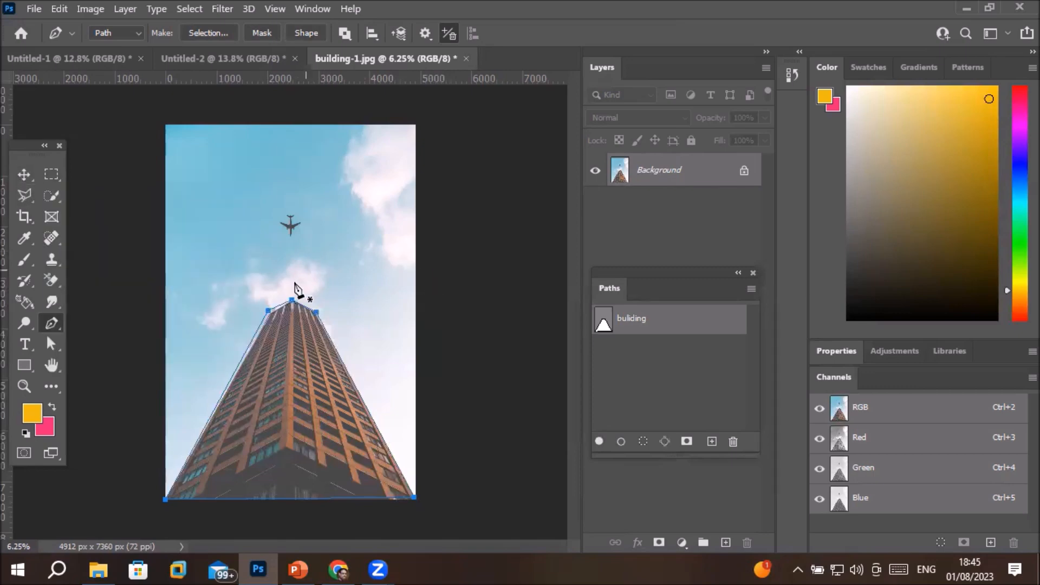
pyautogui.click(35, 176)
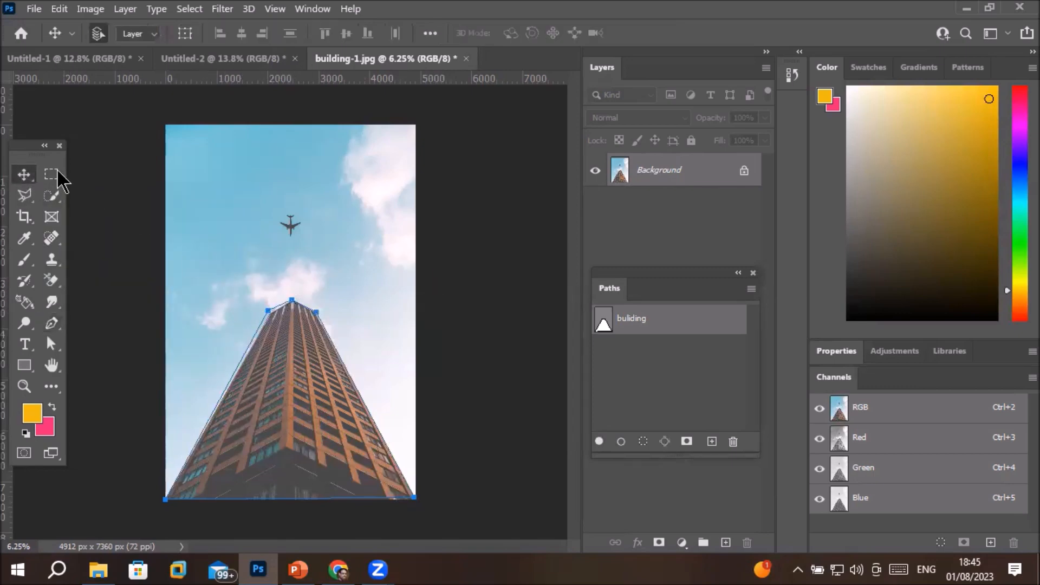
pyautogui.hotkey('ctrl', 'h')
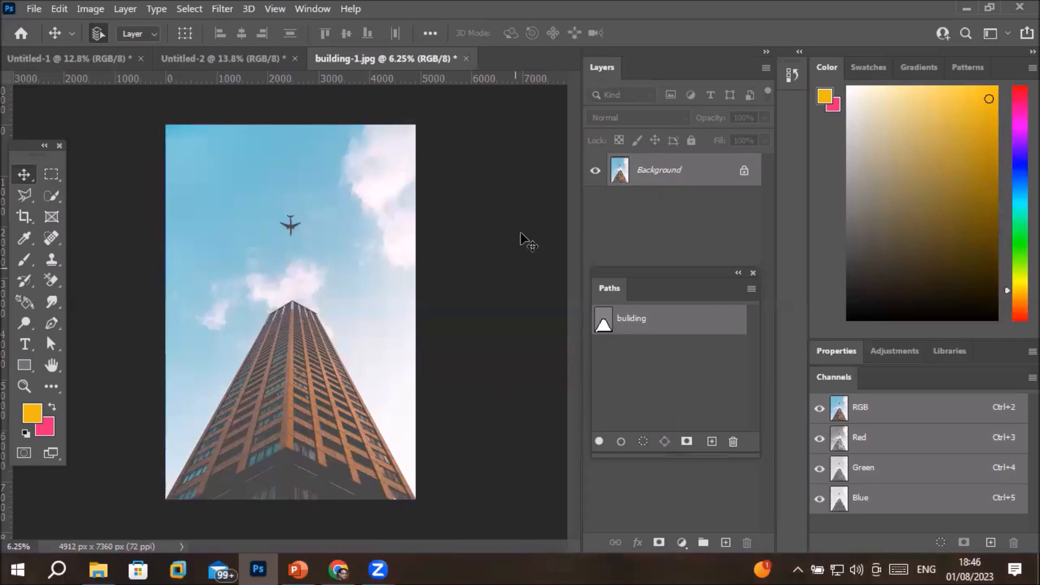
pyautogui.click(641, 171)
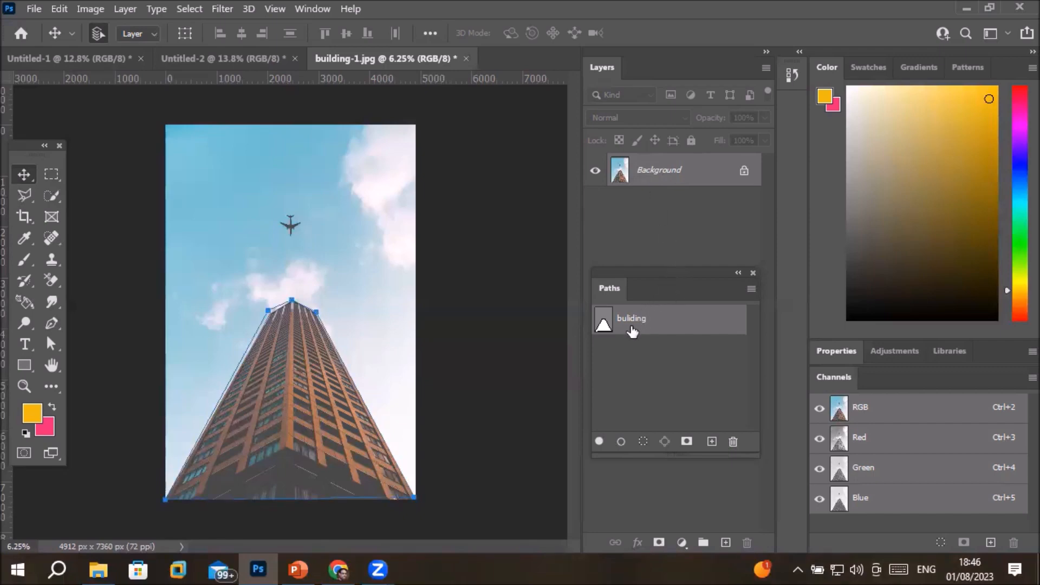
# Move the building path's three roof anchor points onto the skyscraper's actual roof corners with the Direct Selection tool
pyautogui.scroll(5, 232, 387)
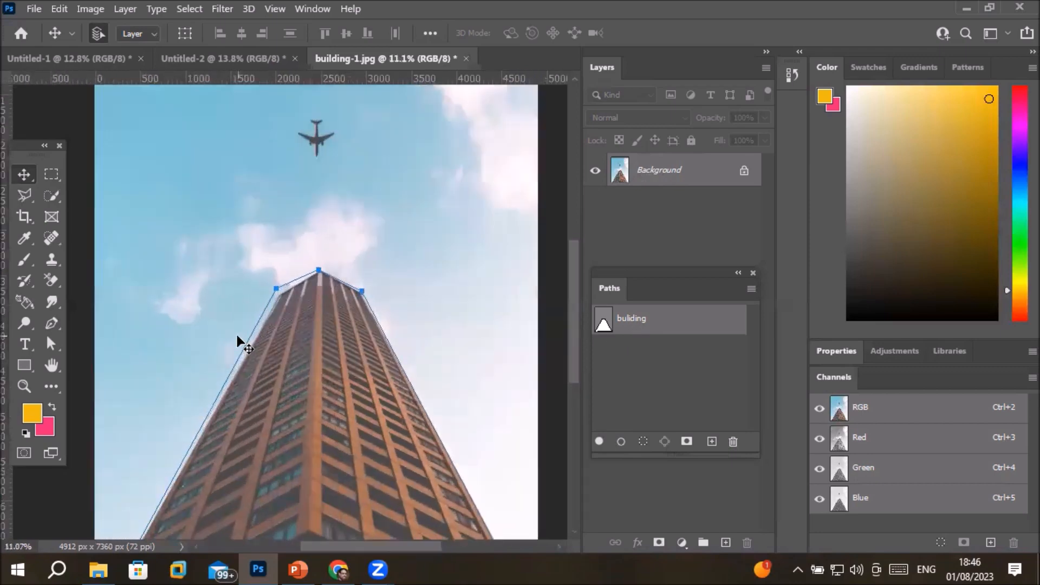
pyautogui.scroll(2, 238, 337)
pyautogui.scroll(-4, 236, 335)
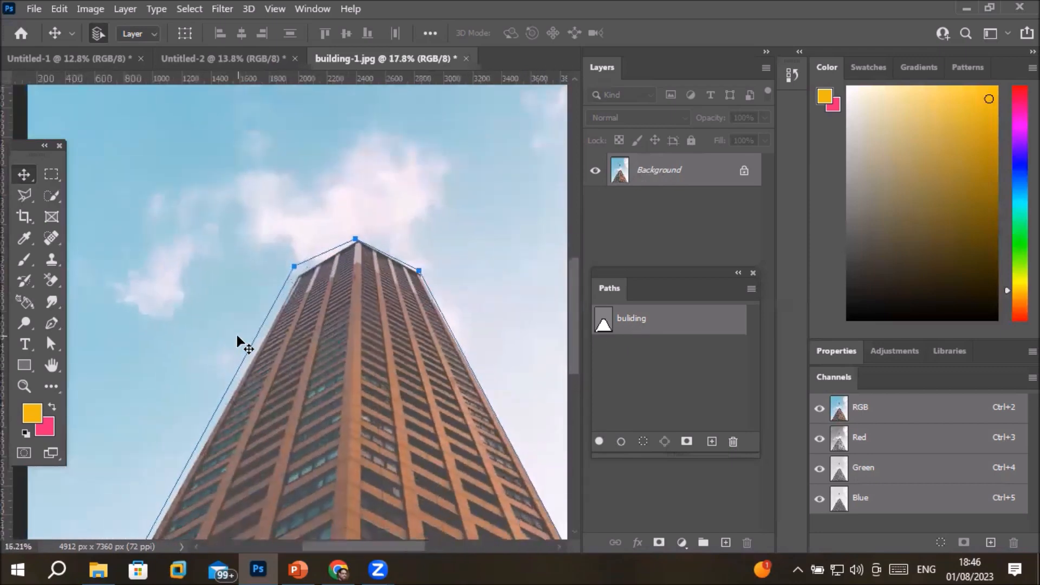
pyautogui.scroll(-1, 236, 338)
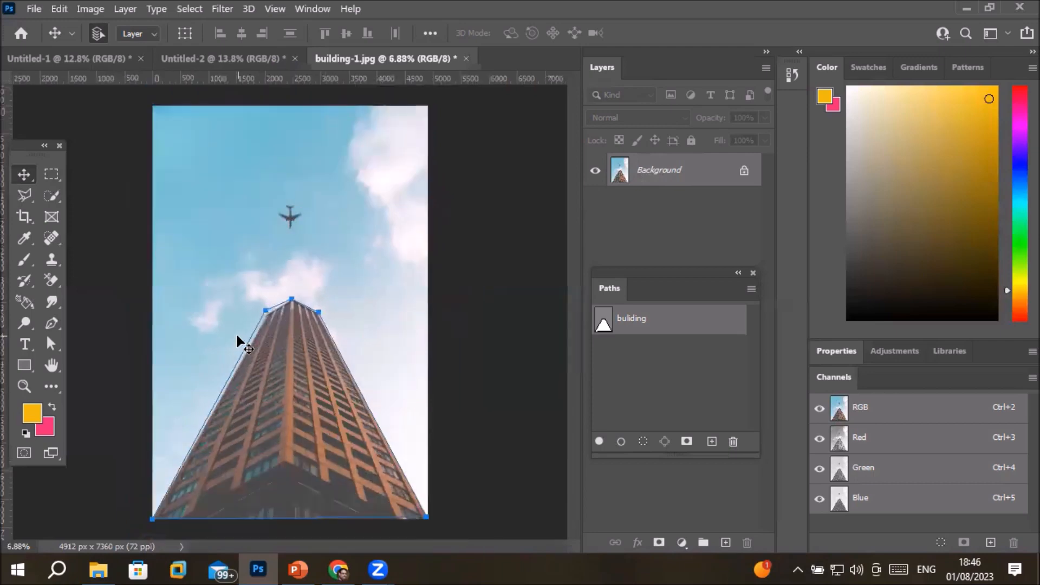
pyautogui.scroll(3, 242, 340)
pyautogui.scroll(2, 251, 346)
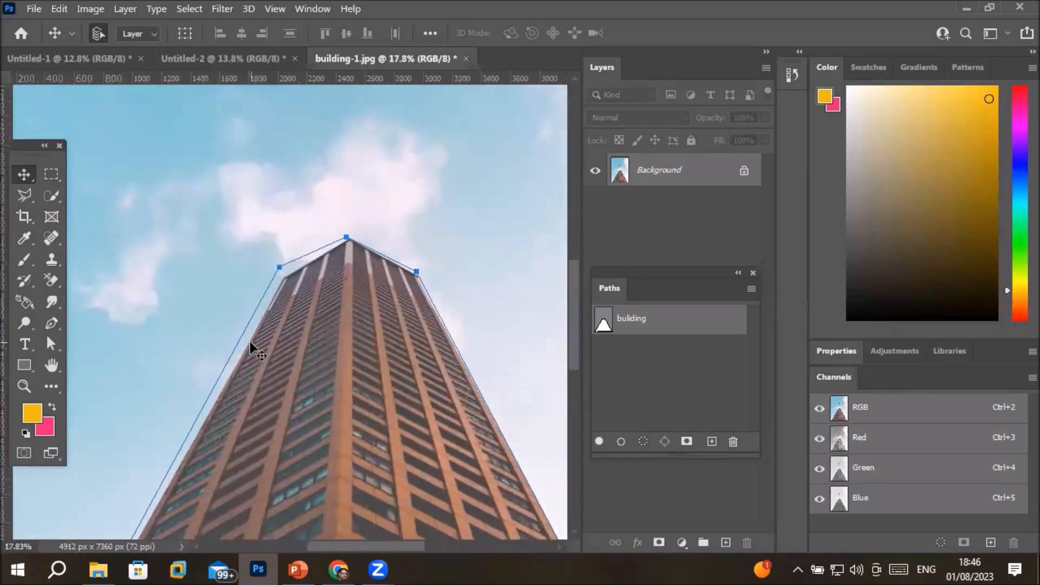
pyautogui.click(52, 344)
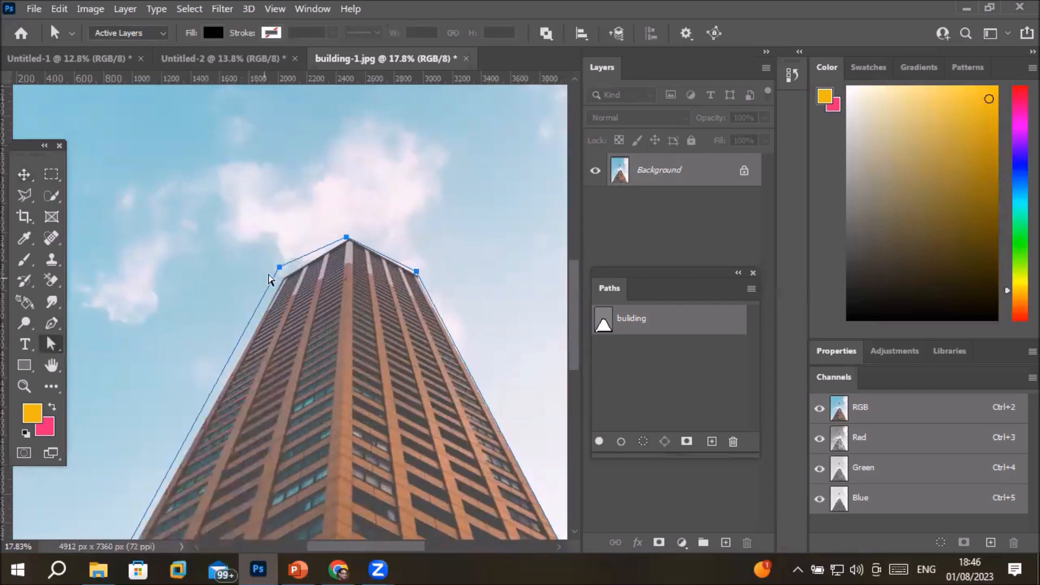
pyautogui.moveTo(279, 268); pyautogui.dragTo(284, 276)
pyautogui.moveTo(347, 236); pyautogui.dragTo(349, 240)
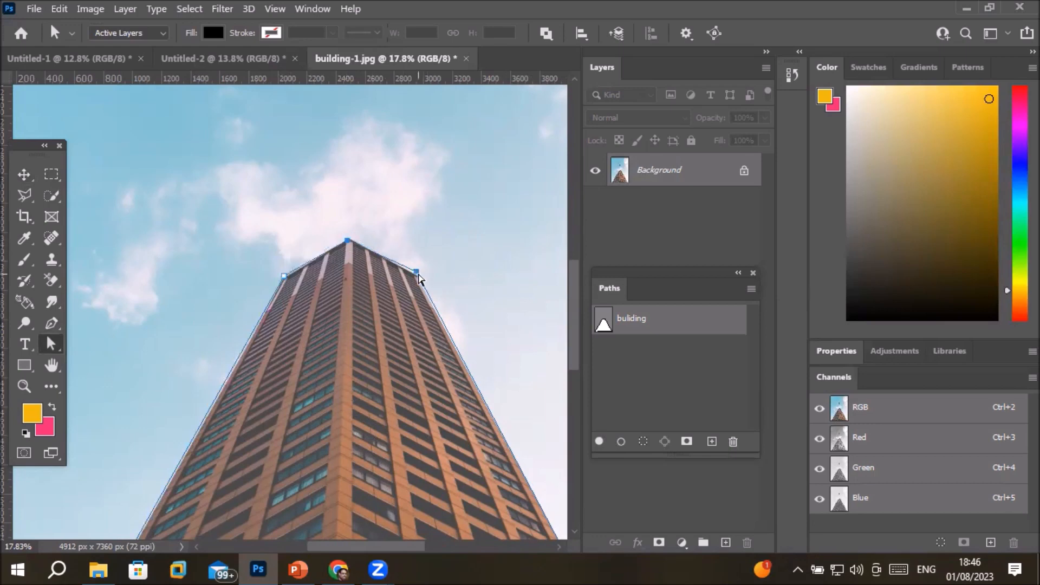
pyautogui.moveTo(418, 274); pyautogui.dragTo(418, 281)
# Add an anchor point to the path along the skyscraper's left edge with the Pen Tool and fit it to the wall
pyautogui.scroll(-1, 258, 428)
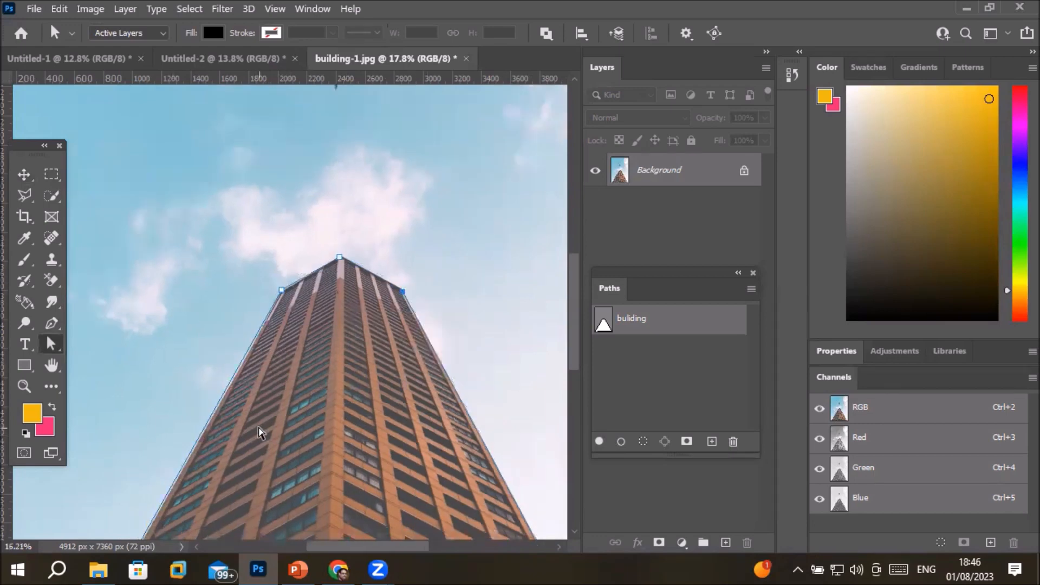
pyautogui.scroll(-9, 258, 431)
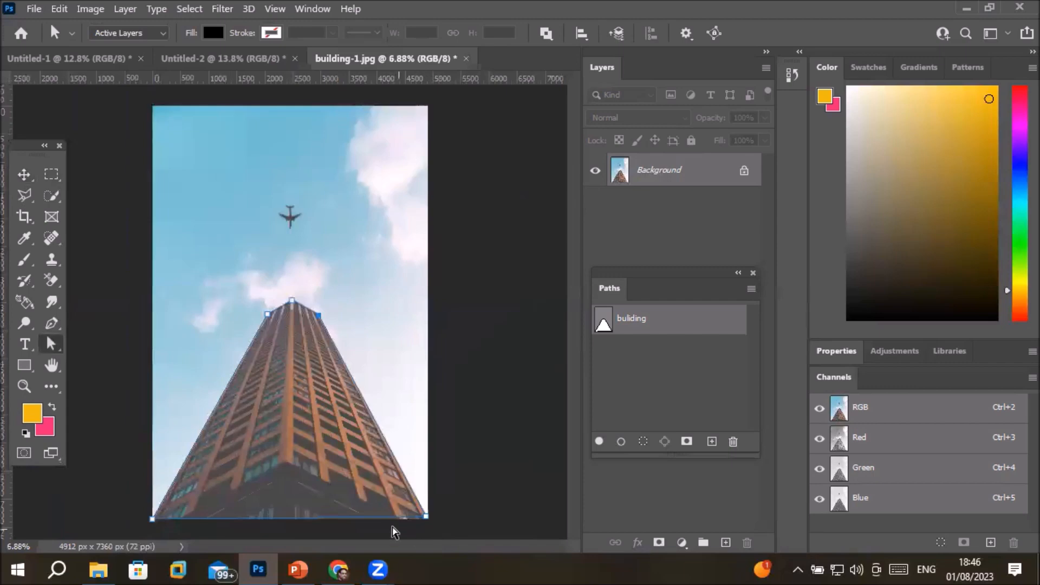
pyautogui.scroll(6, 160, 525)
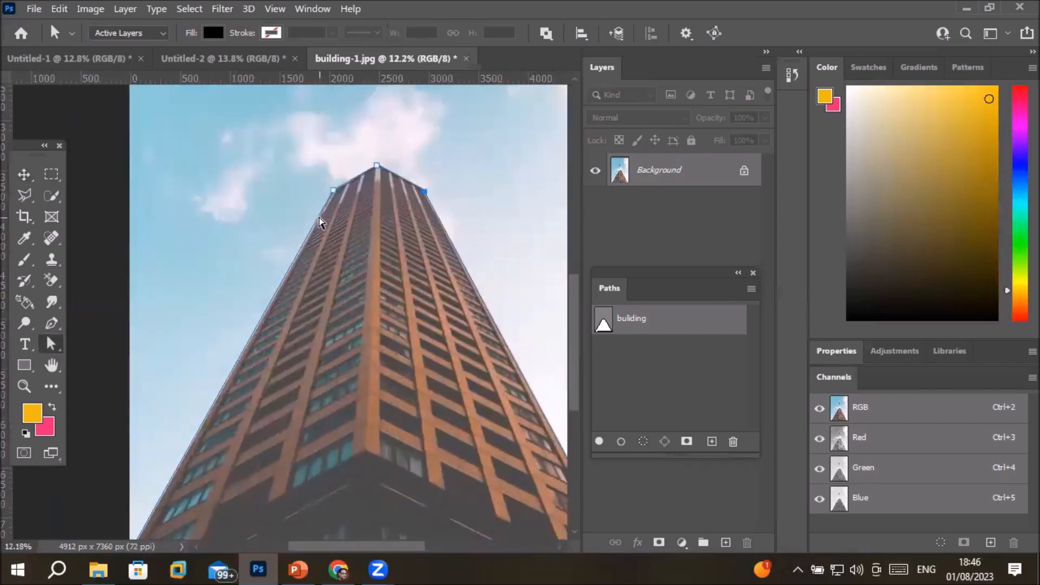
pyautogui.scroll(16, 319, 222)
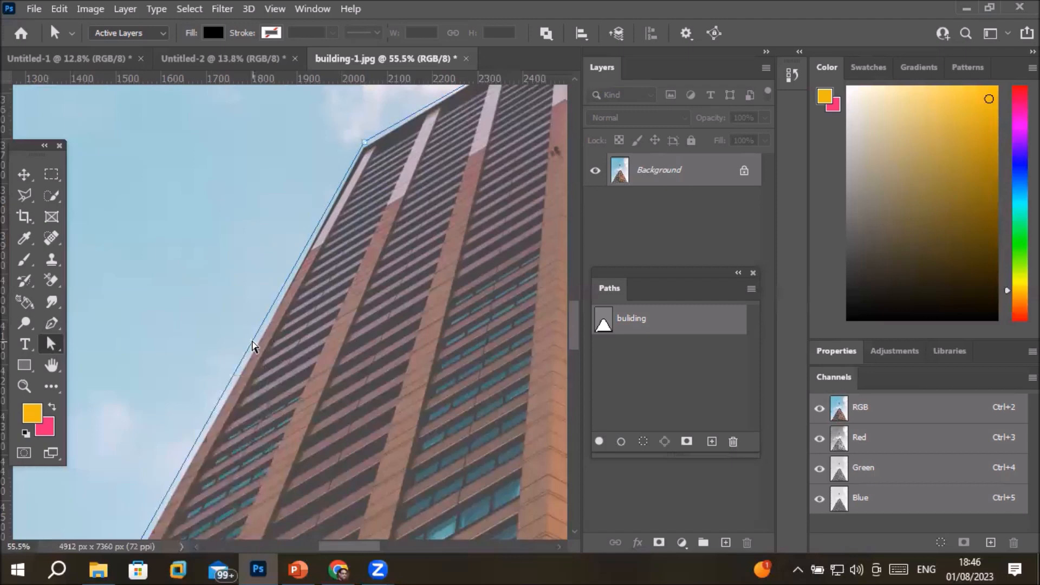
pyautogui.click(51, 323)
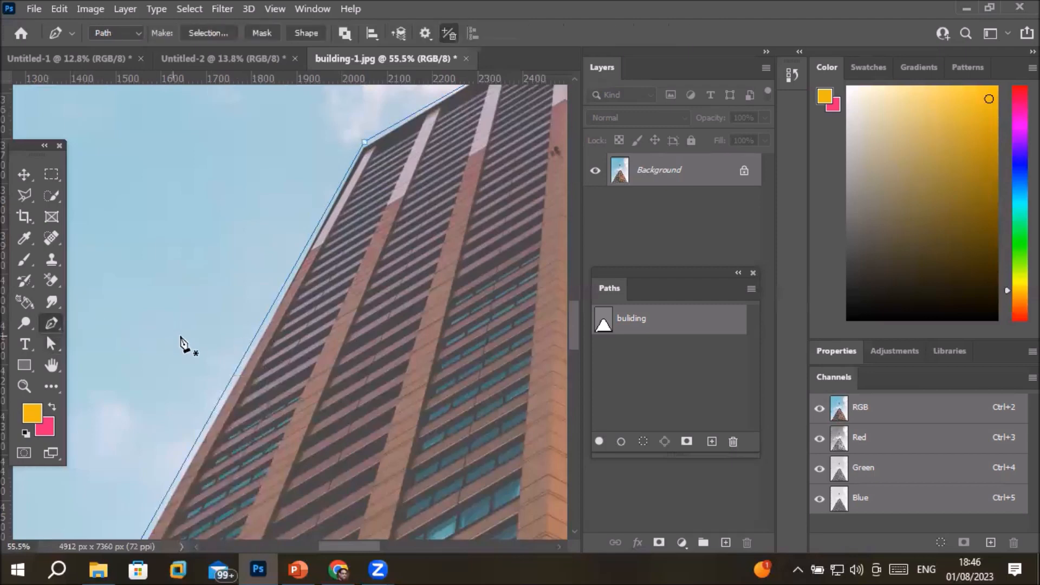
pyautogui.click(243, 356)
pyautogui.moveTo(244, 358); pyautogui.dragTo(246, 364)
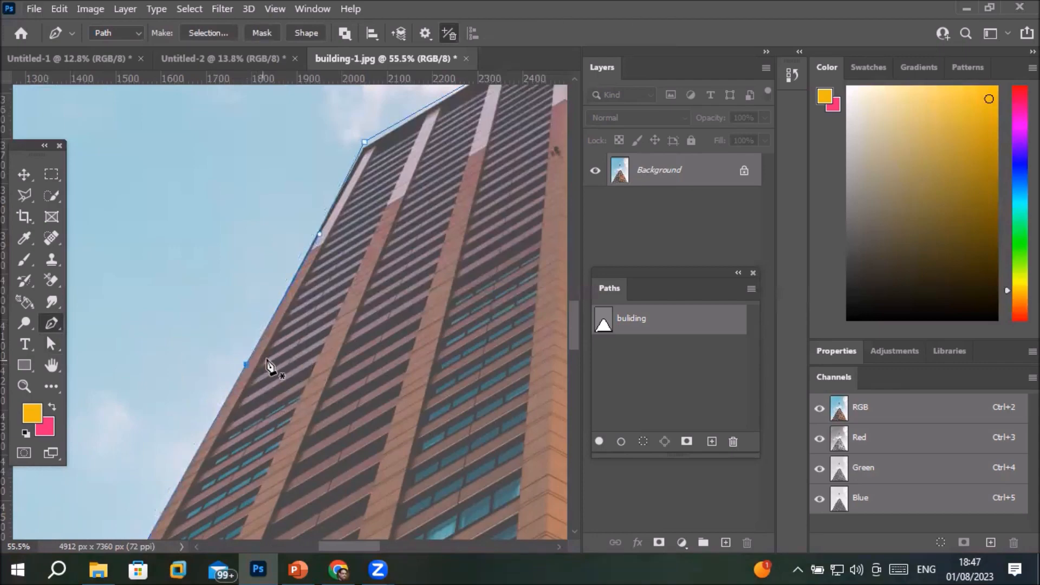
# Move the path's left roof anchor point exactly onto the dark corner of the roof edge
pyautogui.scroll(-2, 293, 350)
pyautogui.scroll(7, 415, 169)
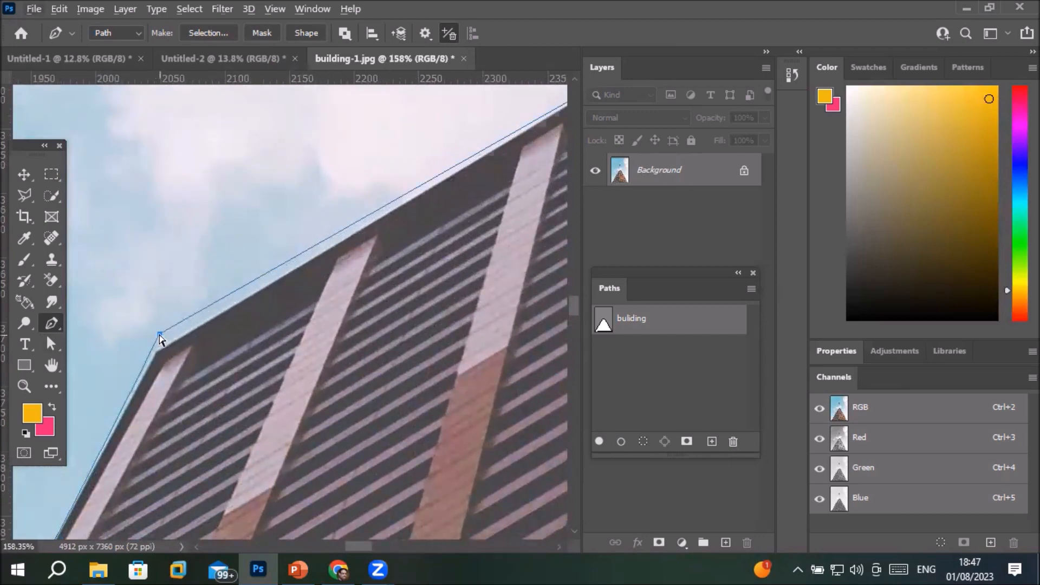
pyautogui.moveTo(159, 335); pyautogui.dragTo(155, 352)
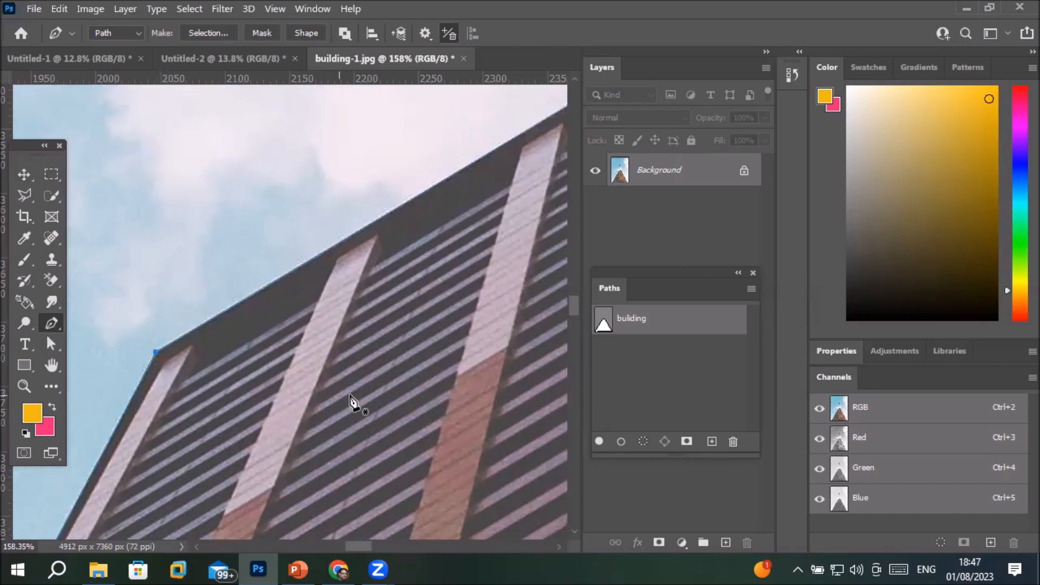
# Make a new anti-aliased selection from the refined building path
pyautogui.scroll(-2, 377, 398)
pyautogui.scroll(-4, 377, 398)
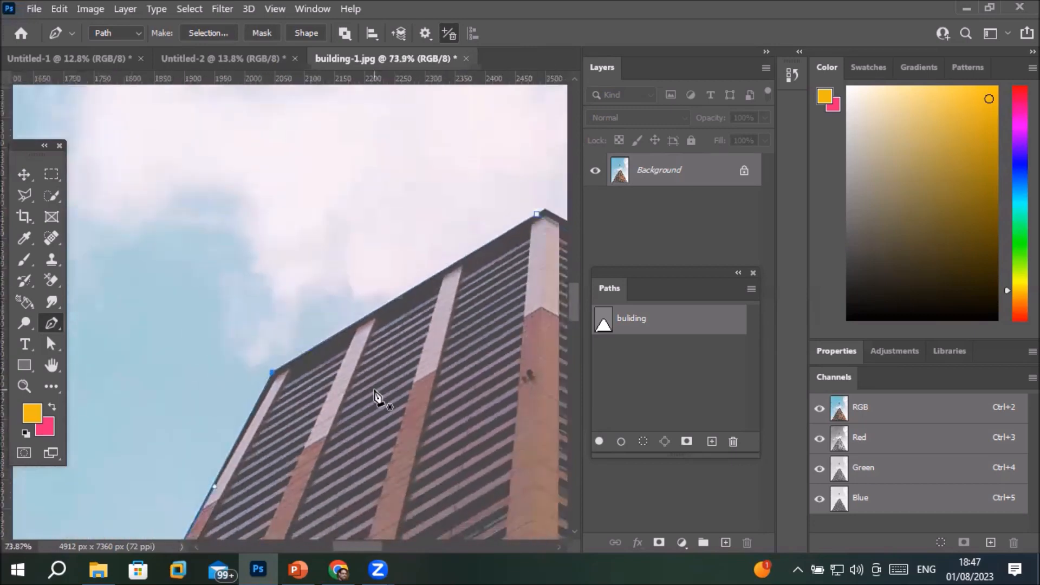
pyautogui.scroll(-1, 428, 452)
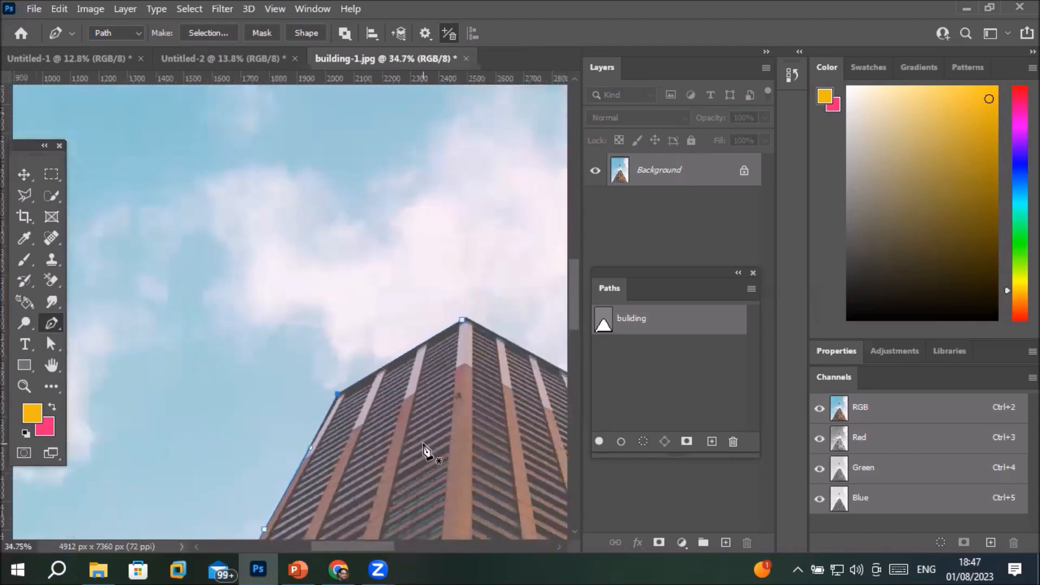
pyautogui.scroll(3, 436, 452)
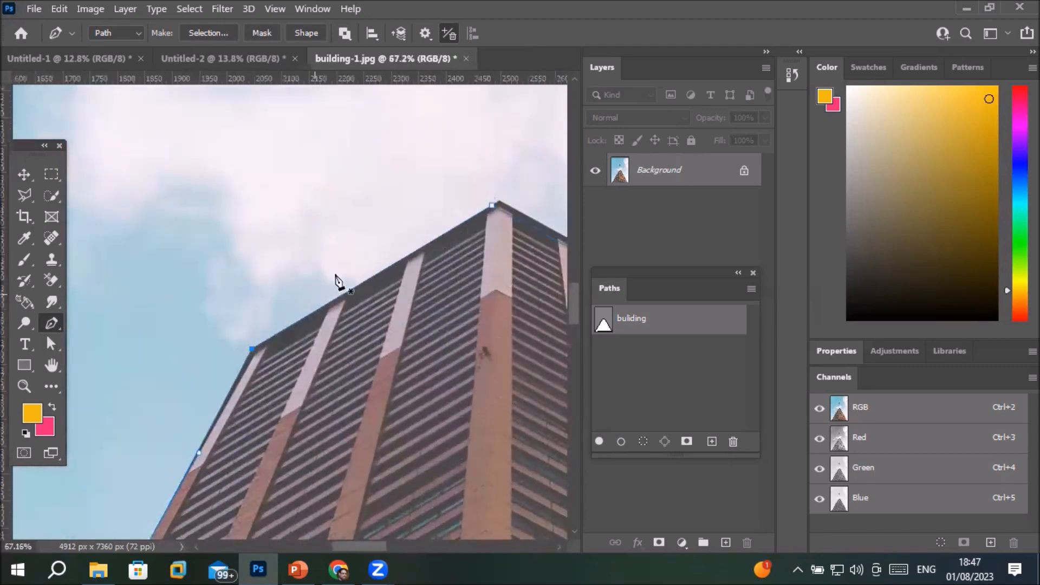
pyautogui.rightClick(387, 333)
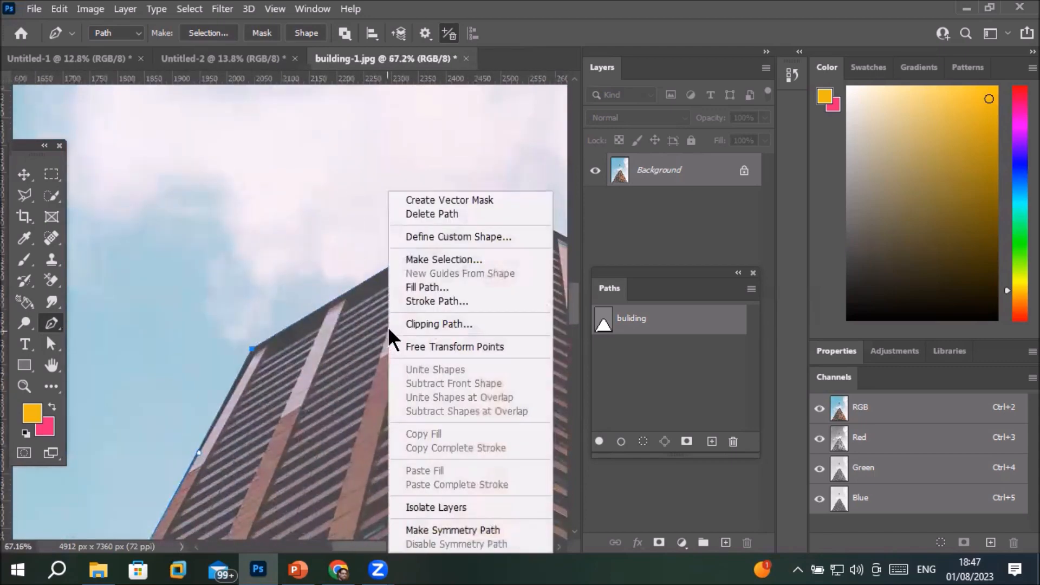
pyautogui.click(430, 259)
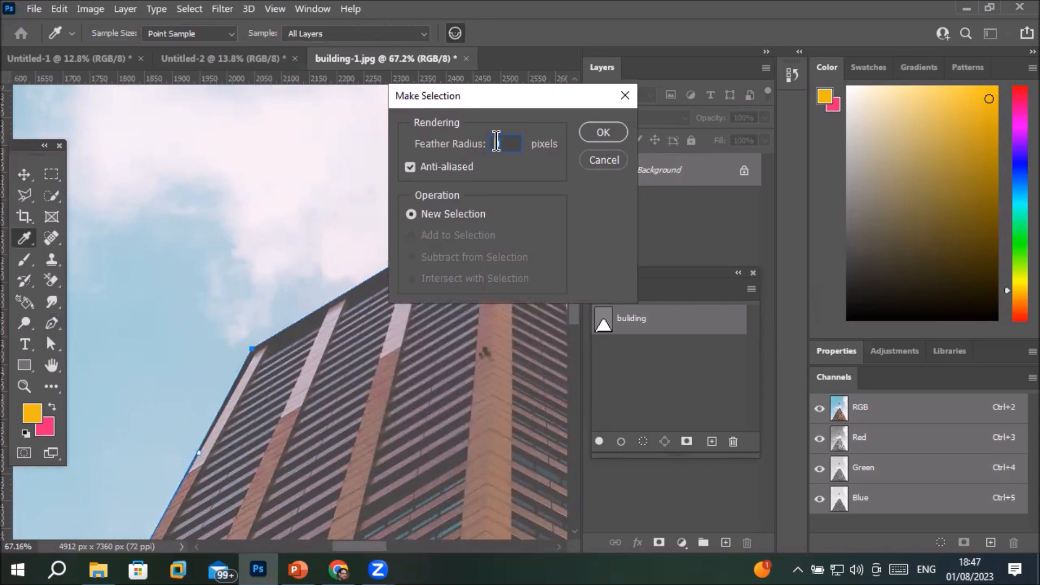
pyautogui.click(601, 132)
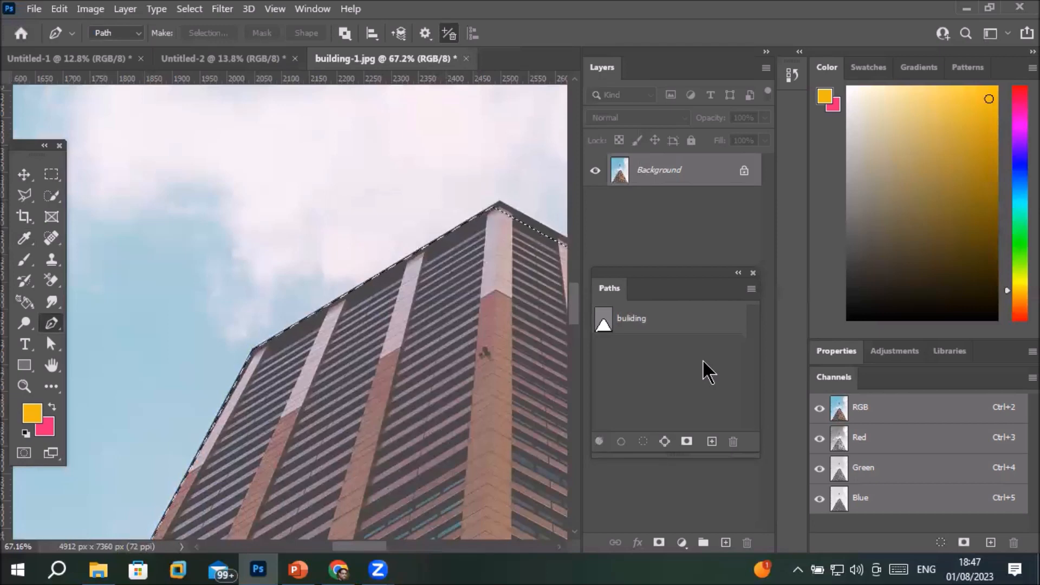
# Copy the selected skyscraper to its own layer and hide the Background layer
pyautogui.hotkey('ctrl', 'shift', 'alt', 'n')
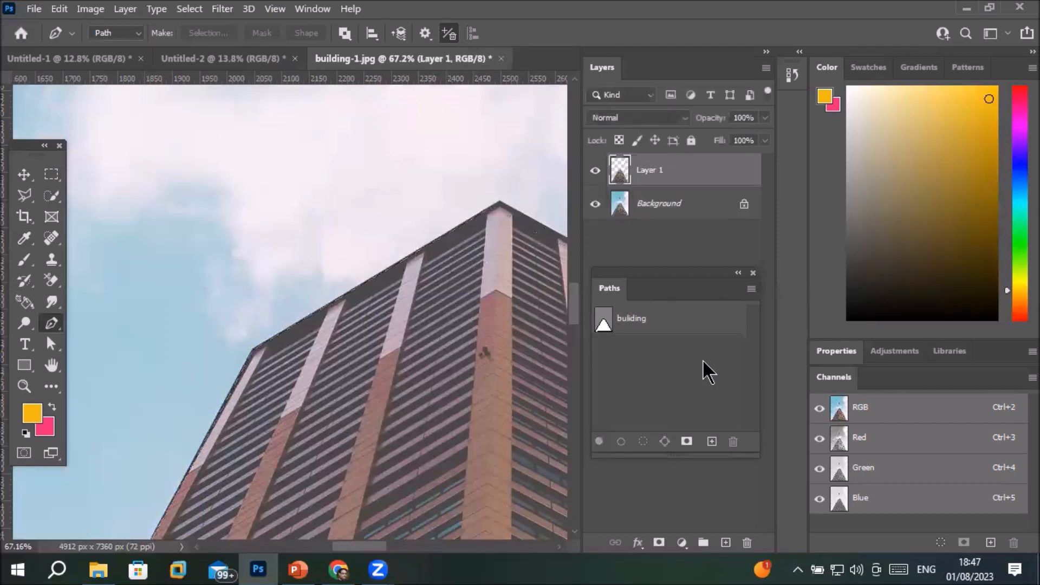
pyautogui.click(595, 203)
pyautogui.scroll(-5, 509, 441)
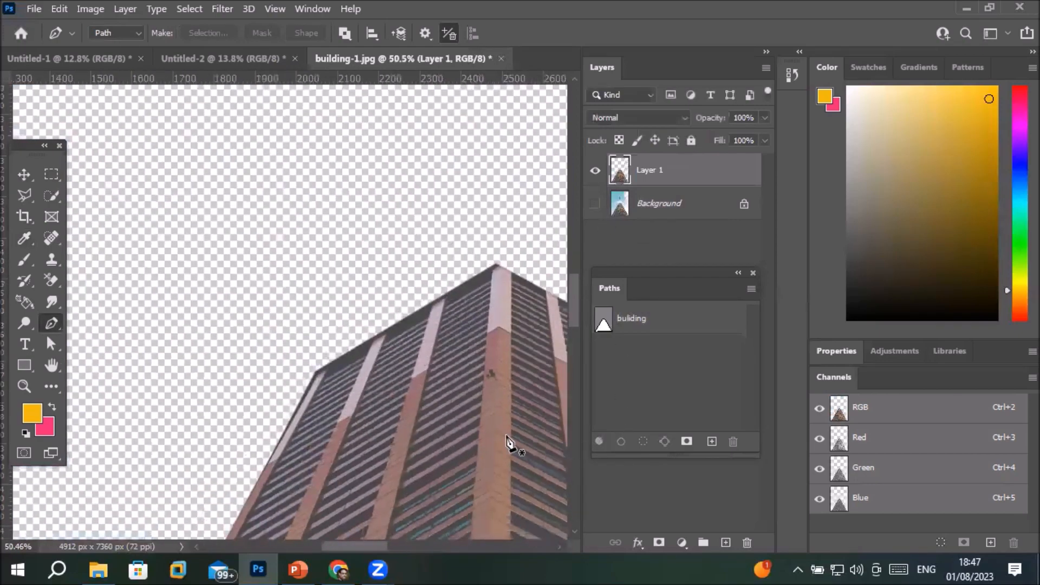
pyautogui.scroll(-5, 517, 490)
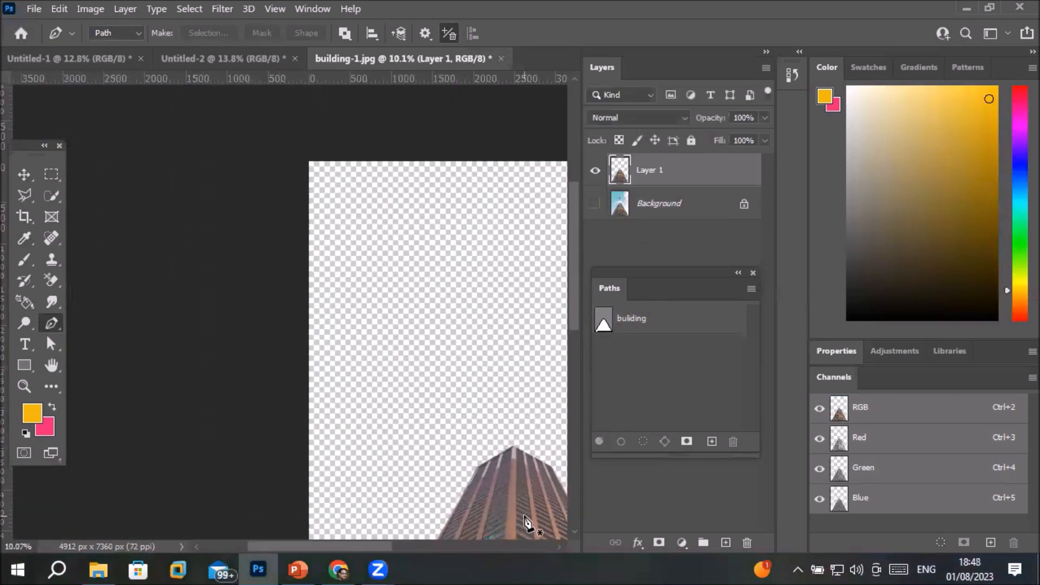
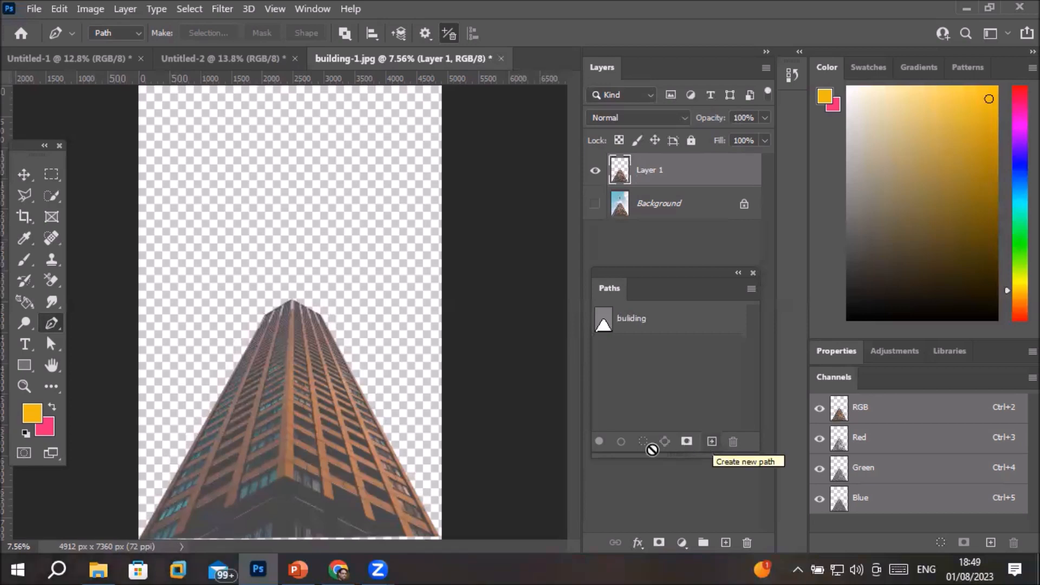
# Switch to File Explorer and browse the Players folder inside Images
pyautogui.click(97, 570)
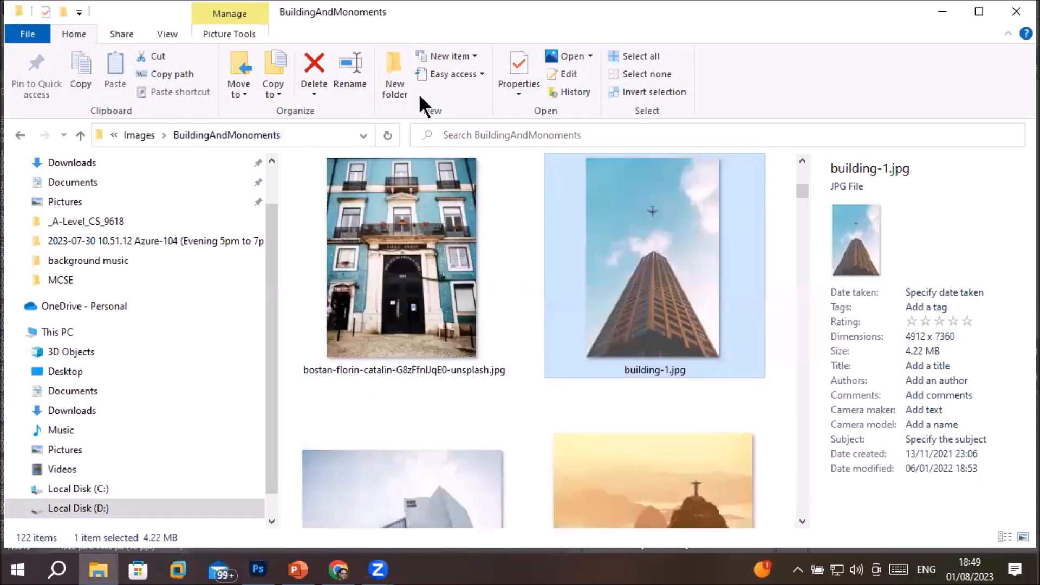
pyautogui.click(145, 135)
pyautogui.scroll(-5, 658, 426)
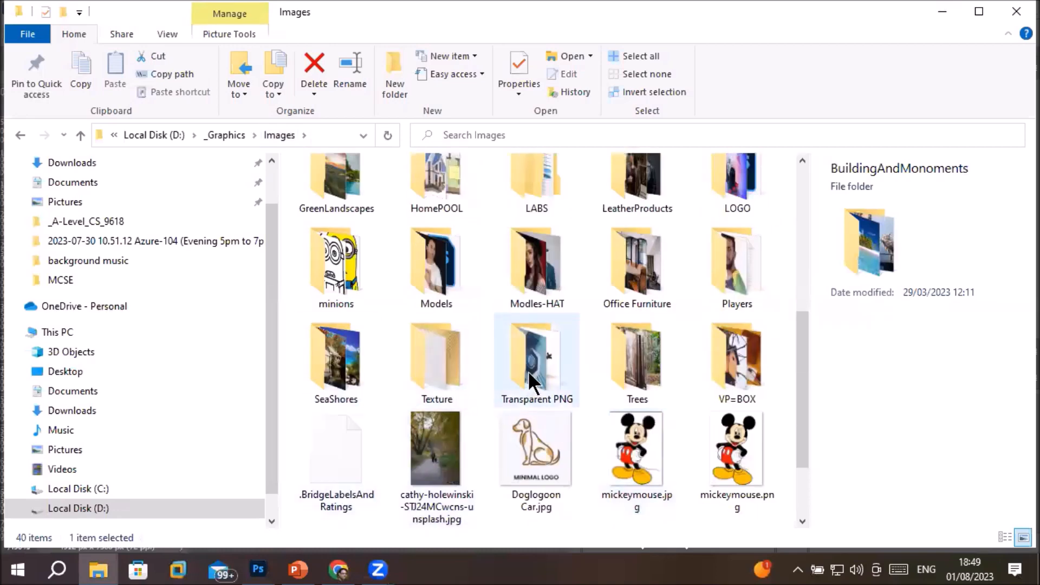
pyautogui.moveTo(528, 369)
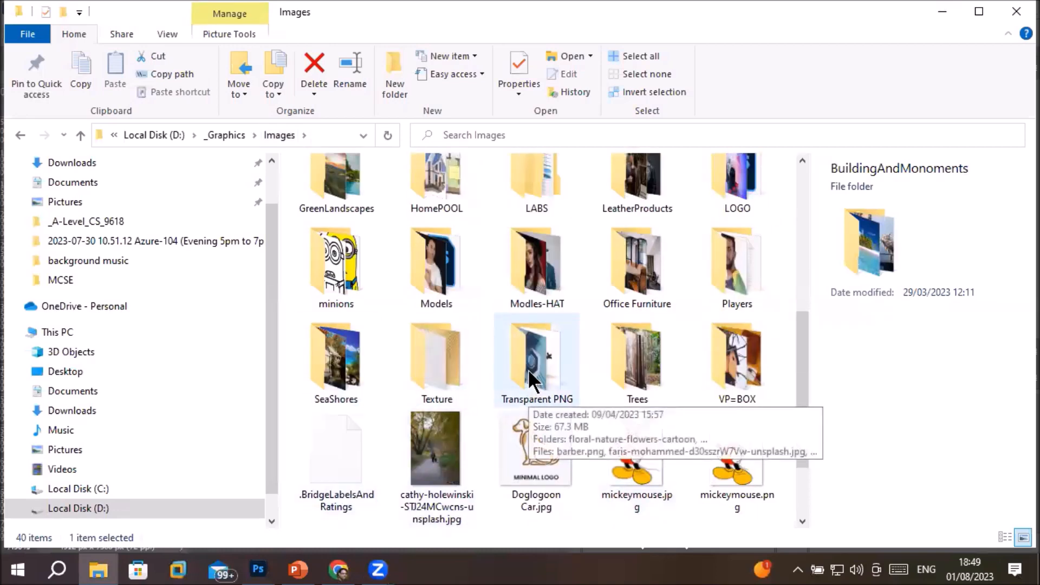
pyautogui.doubleClick(735, 271)
pyautogui.scroll(-8, 659, 449)
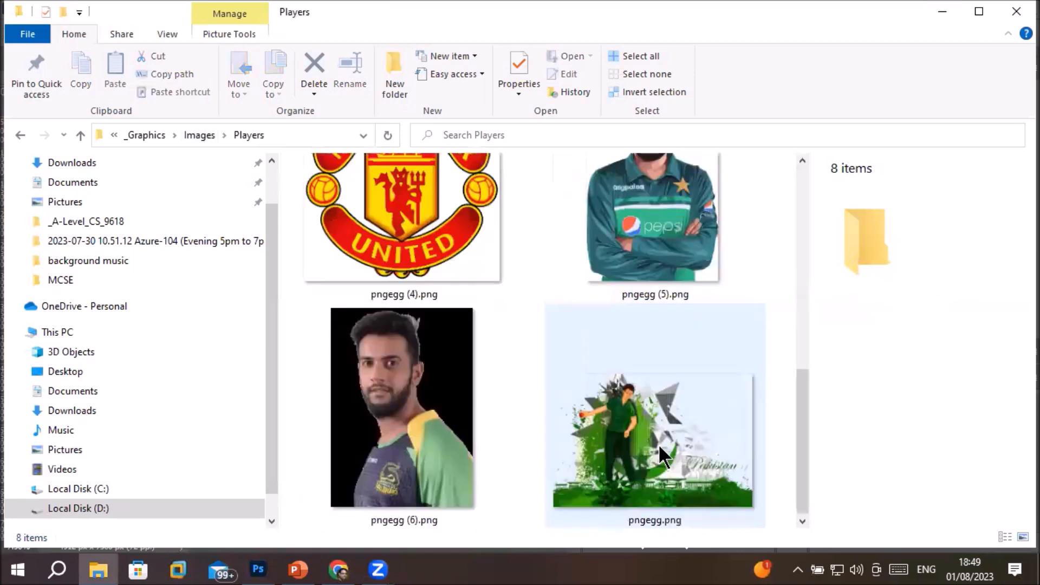
# Place pngegg (6).png in the building-1.jpg document and scale it proportionally to about 968% so it nearly fills the canvas width
pyautogui.click(438, 433)
pyautogui.moveTo(436, 429); pyautogui.dragTo(328, 418)
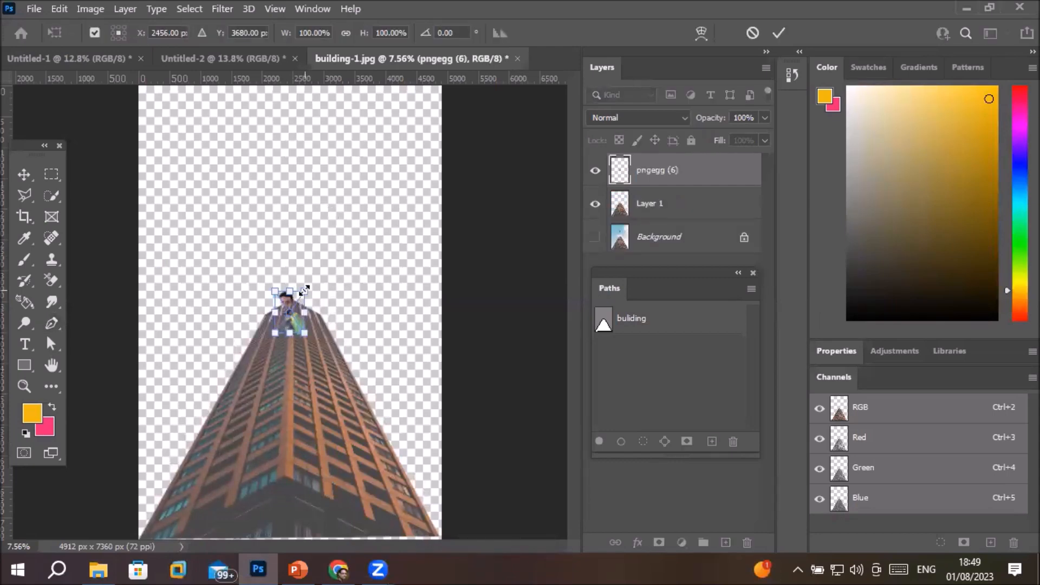
pyautogui.moveTo(304, 291); pyautogui.dragTo(449, 111)
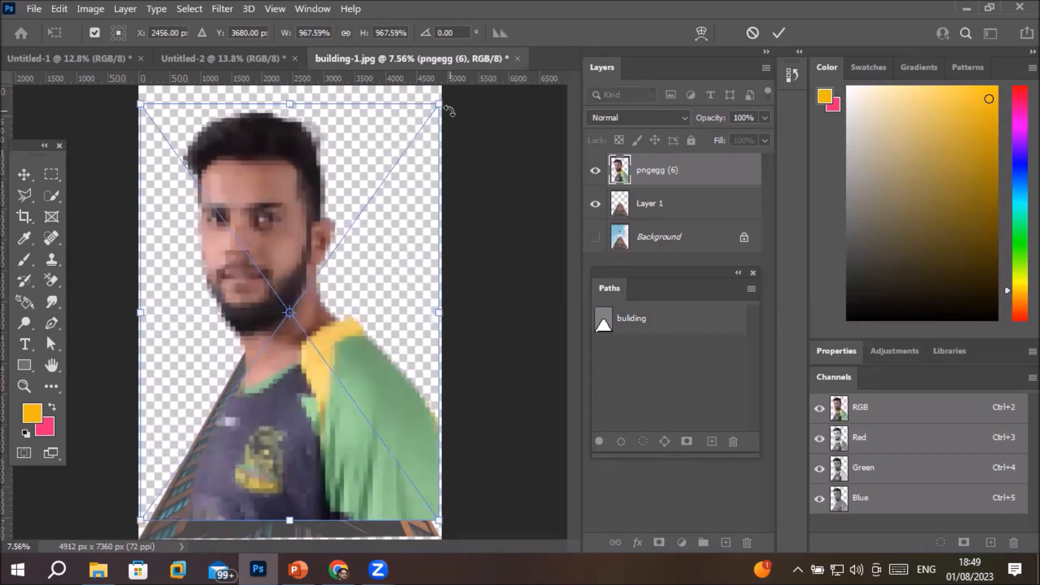
pyautogui.press('Return')
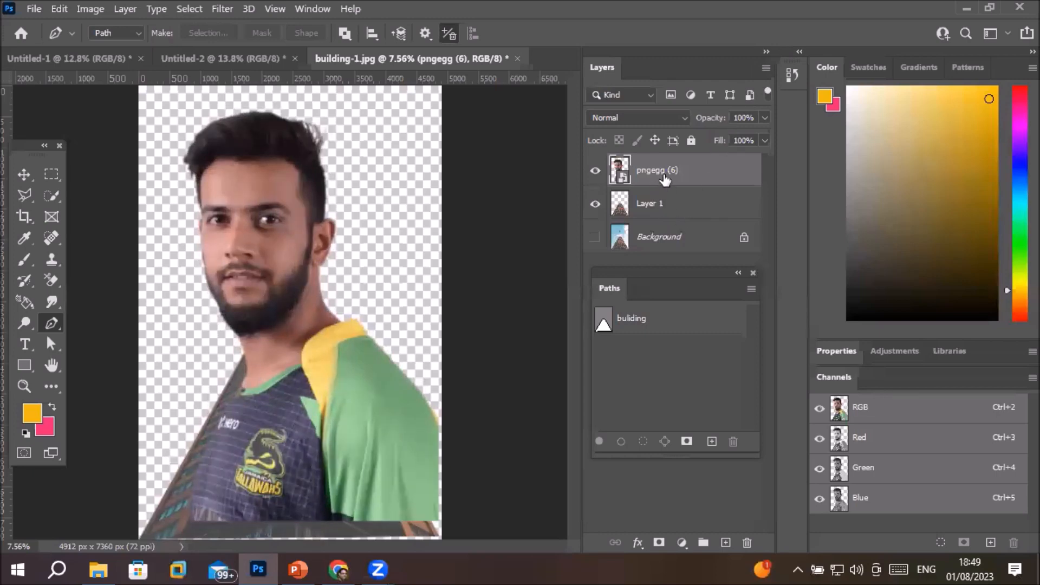
# Move the pngegg (6) layer below Layer 1 and shift the player up and left behind the skyscraper
pyautogui.moveTo(664, 179); pyautogui.dragTo(672, 214)
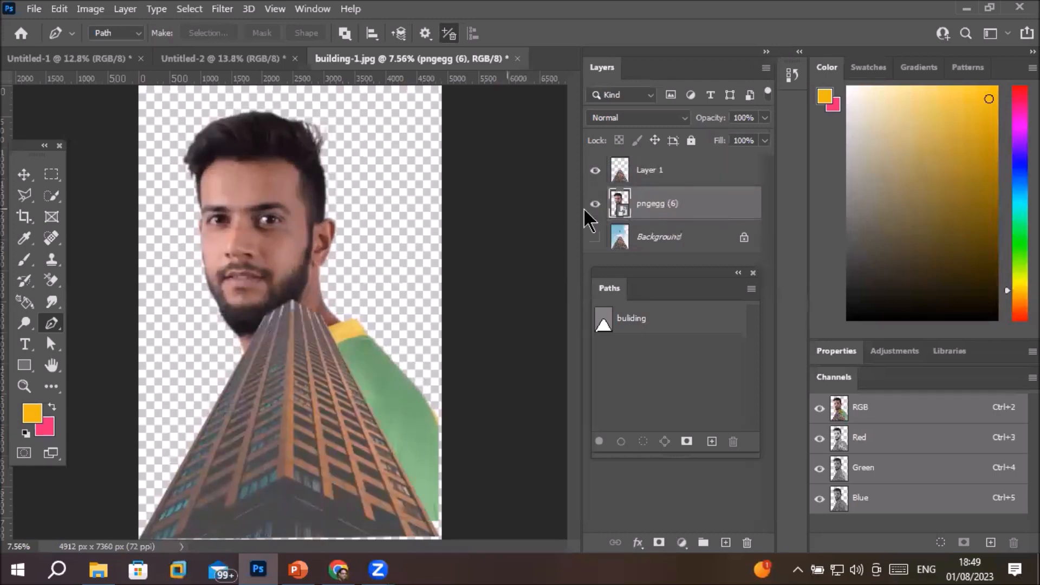
pyautogui.click(22, 174)
pyautogui.moveTo(262, 207); pyautogui.dragTo(230, 178)
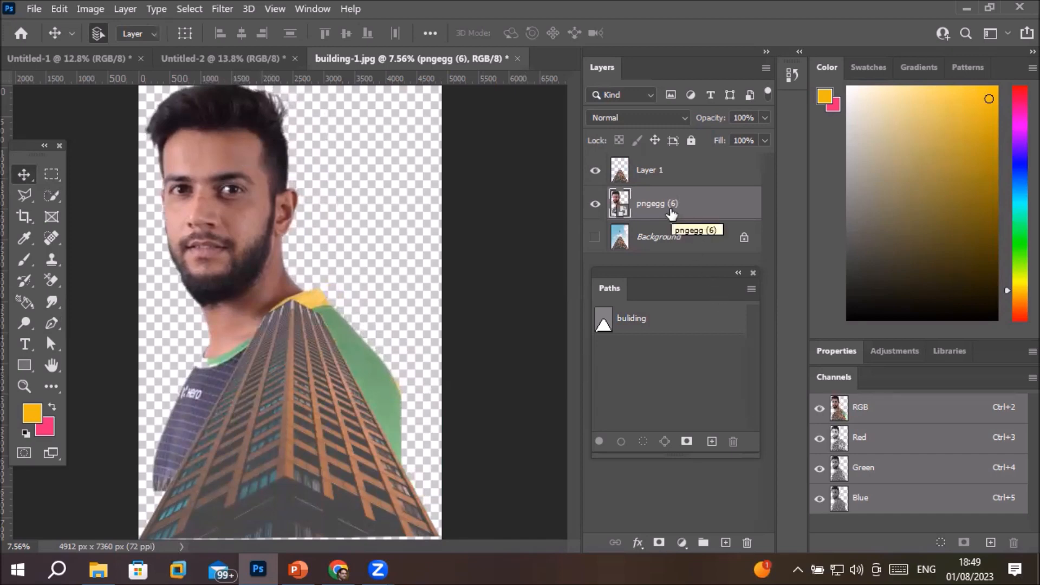
pyautogui.click(711, 441)
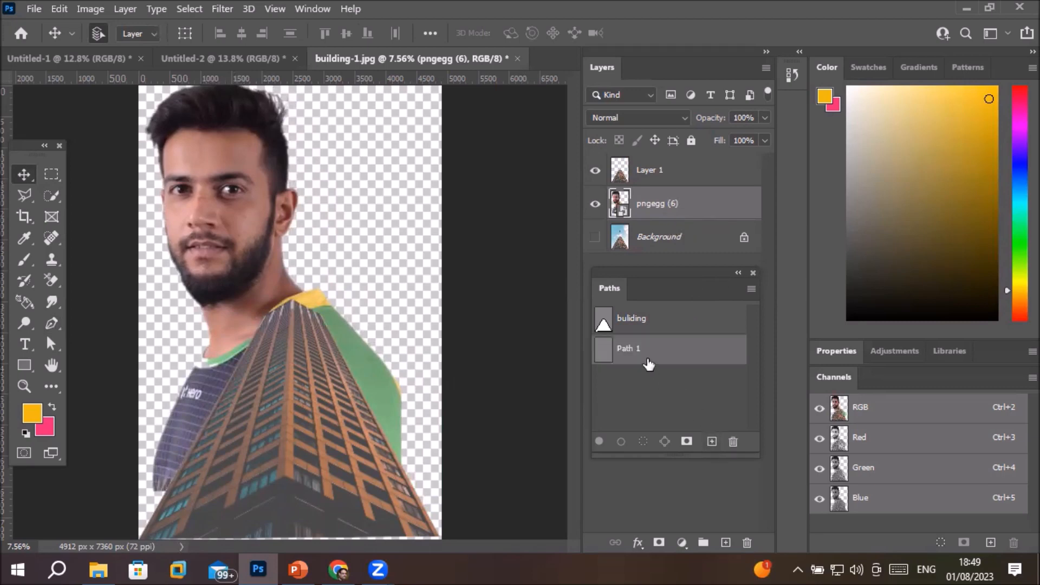
pyautogui.click(733, 442)
pyautogui.press('Return')
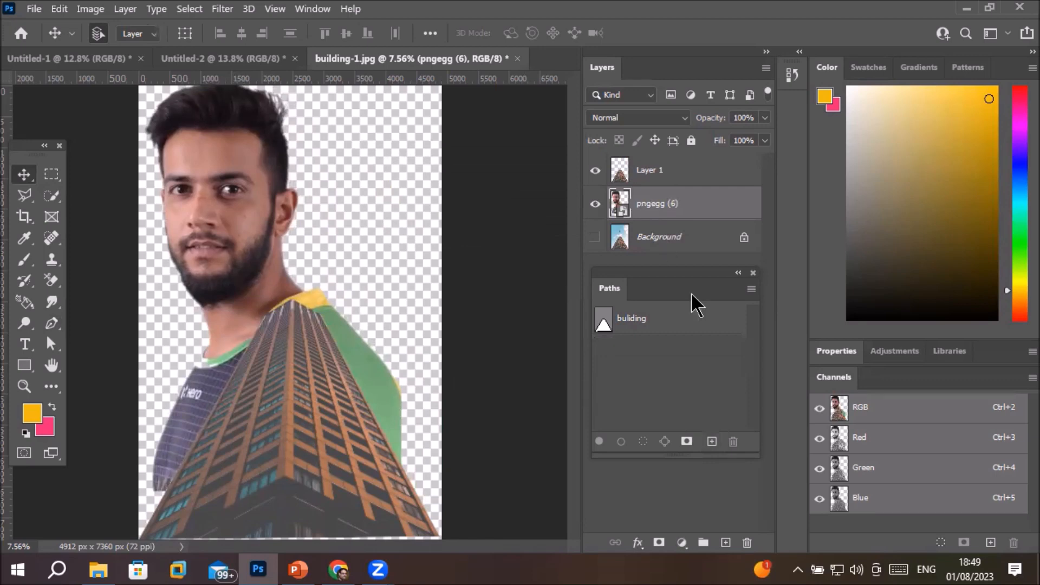
# Add a new layer filled with the orange-yellow foreground colour and place it directly beneath the pngegg (6) layer
pyautogui.click(725, 542)
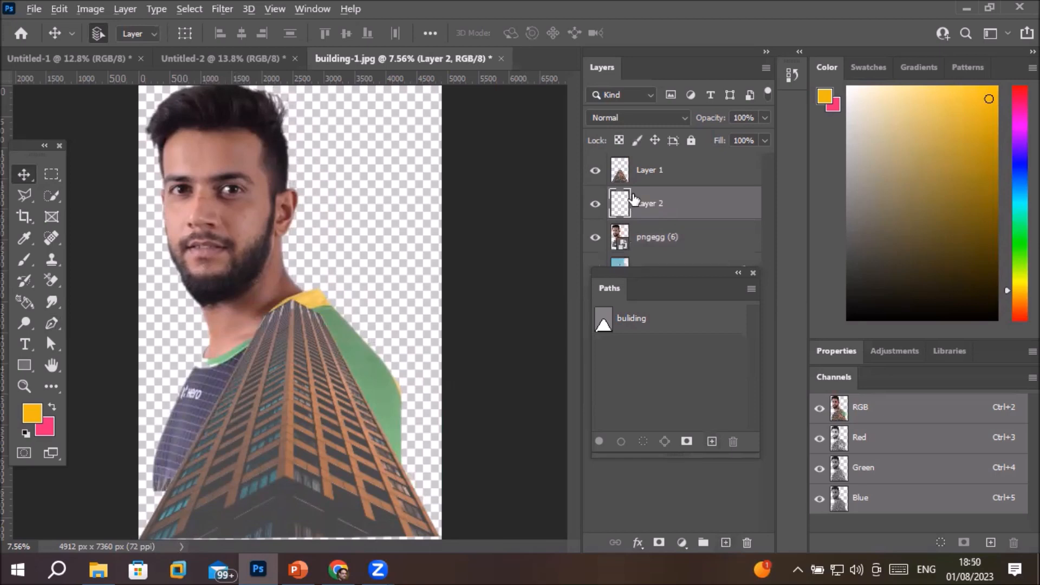
pyautogui.hotkey('alt', 'BackSpace')
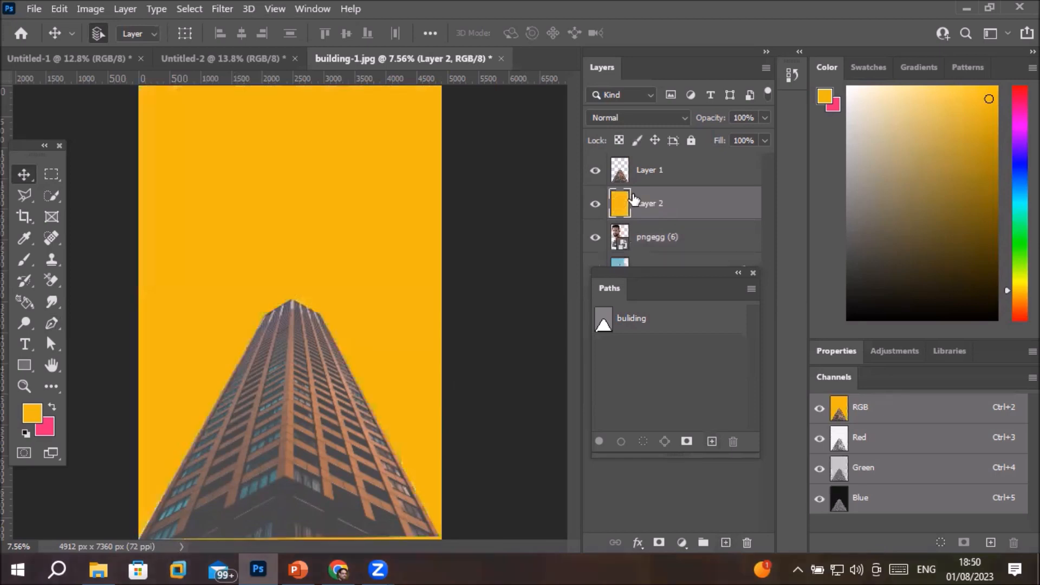
pyautogui.moveTo(636, 205); pyautogui.dragTo(644, 242)
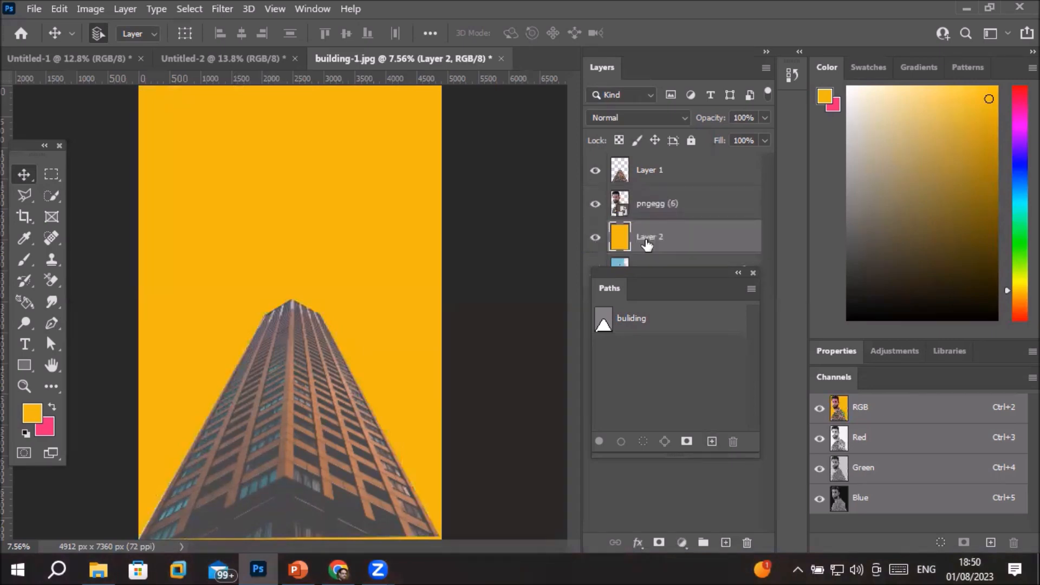
# Hide the rulers, then transform pngegg (6), moving the player right and stretching its height to about 1073% down to the canvas edge
pyautogui.click(627, 203)
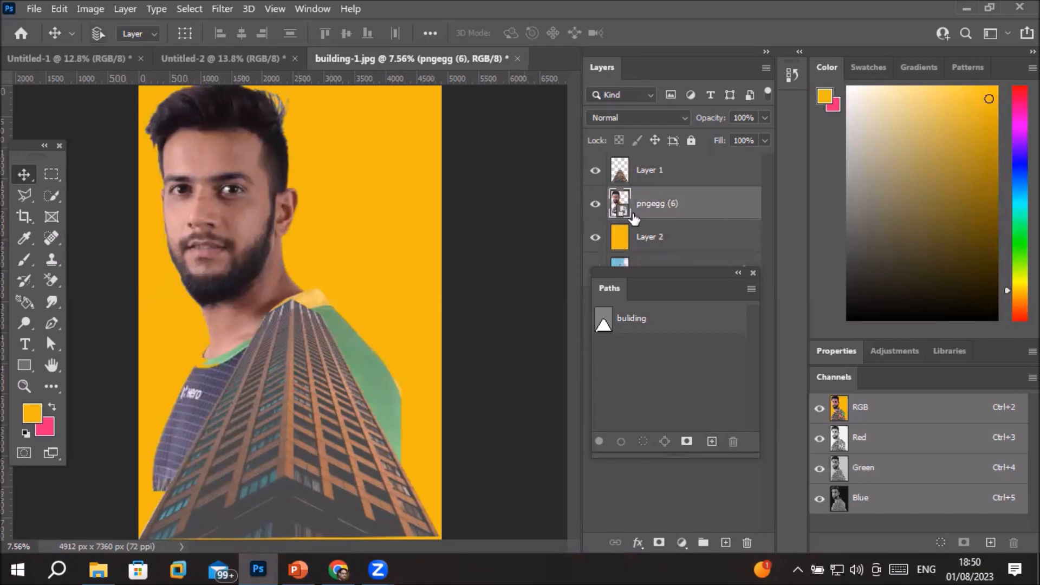
pyautogui.hotkey('ctrl', 'r')
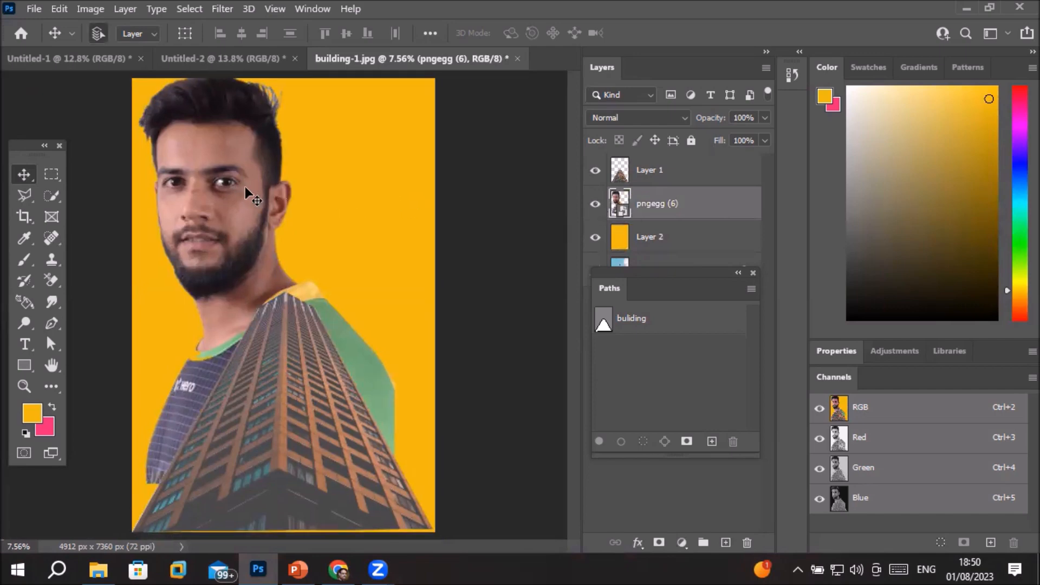
pyautogui.hotkey('ctrl', 't')
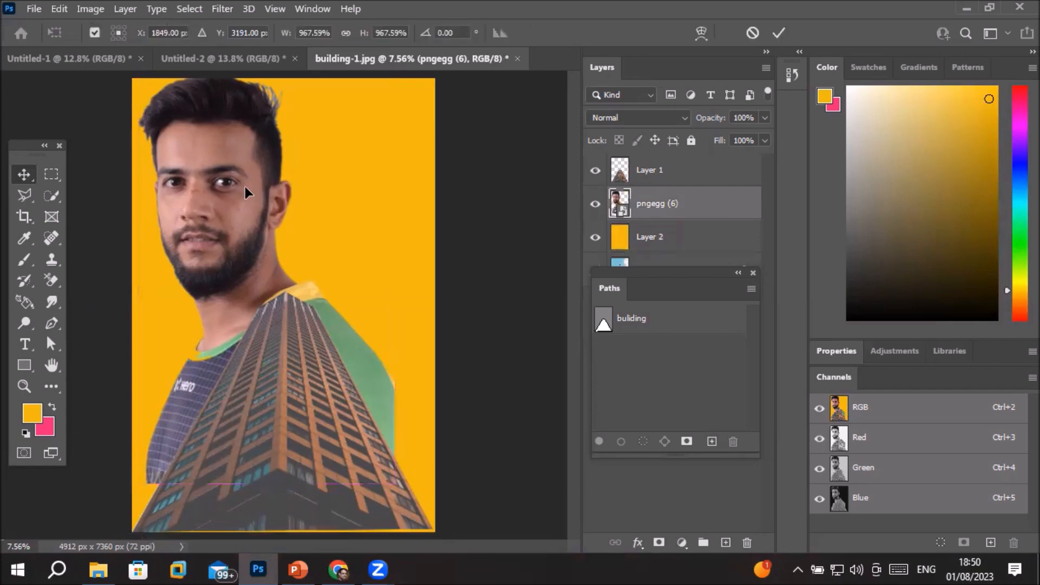
pyautogui.moveTo(245, 186); pyautogui.dragTo(329, 186)
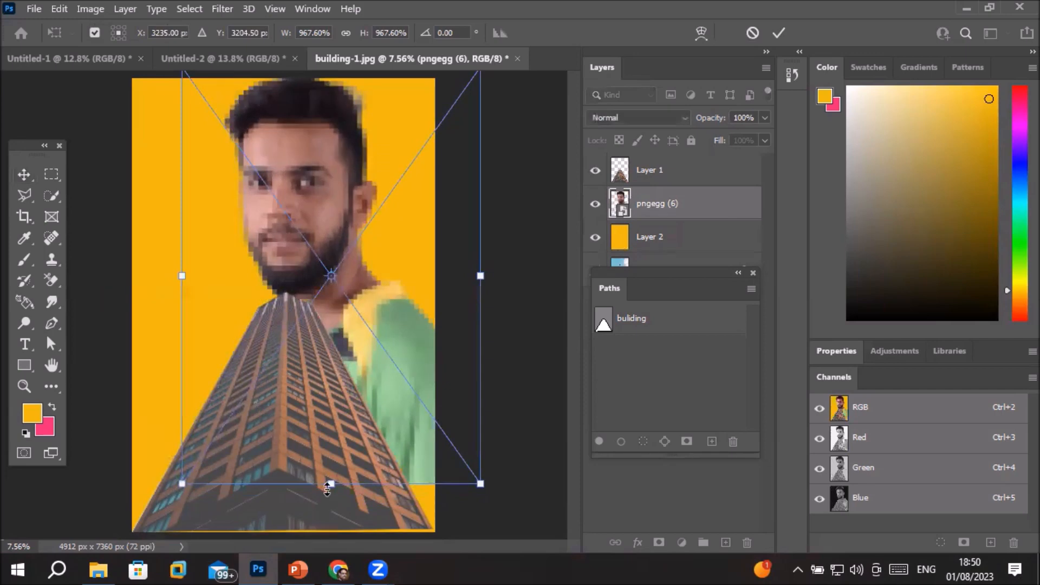
pyautogui.moveTo(332, 485); pyautogui.dragTo(332, 529)
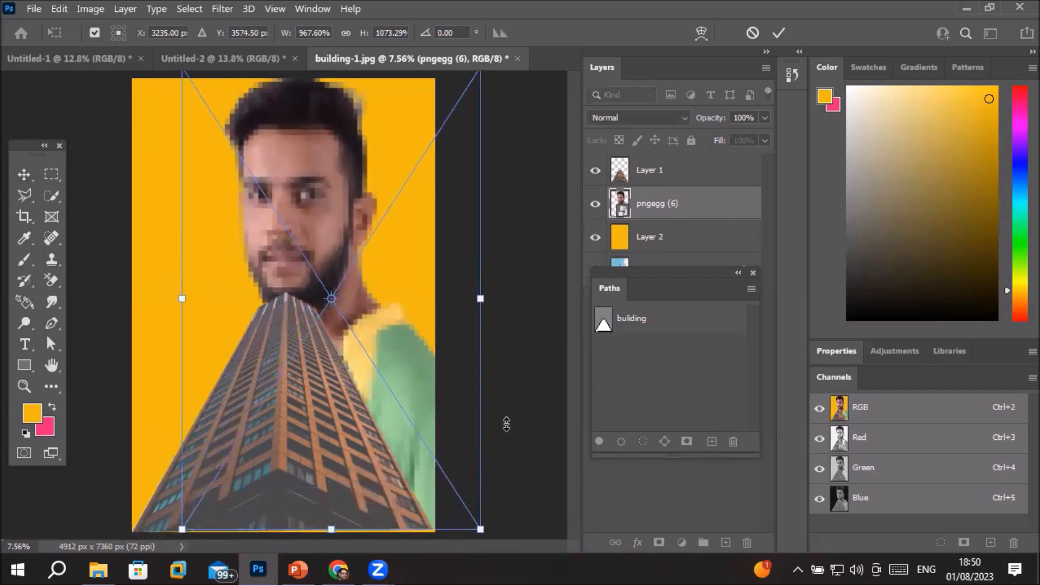
pyautogui.click(778, 33)
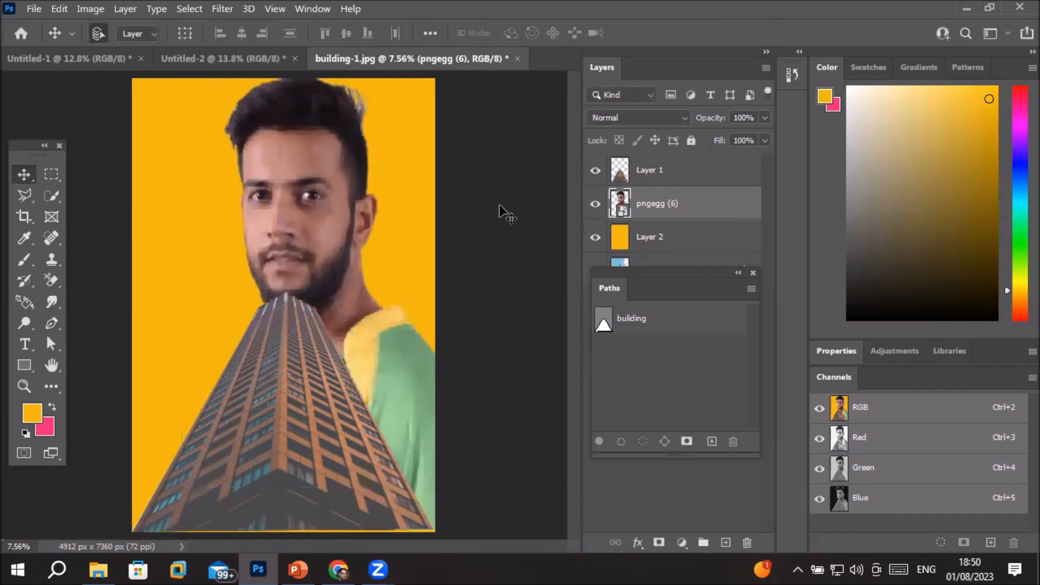
pyautogui.hotkey('ctrl', '-')
pyautogui.hotkey('ctrl', '-')
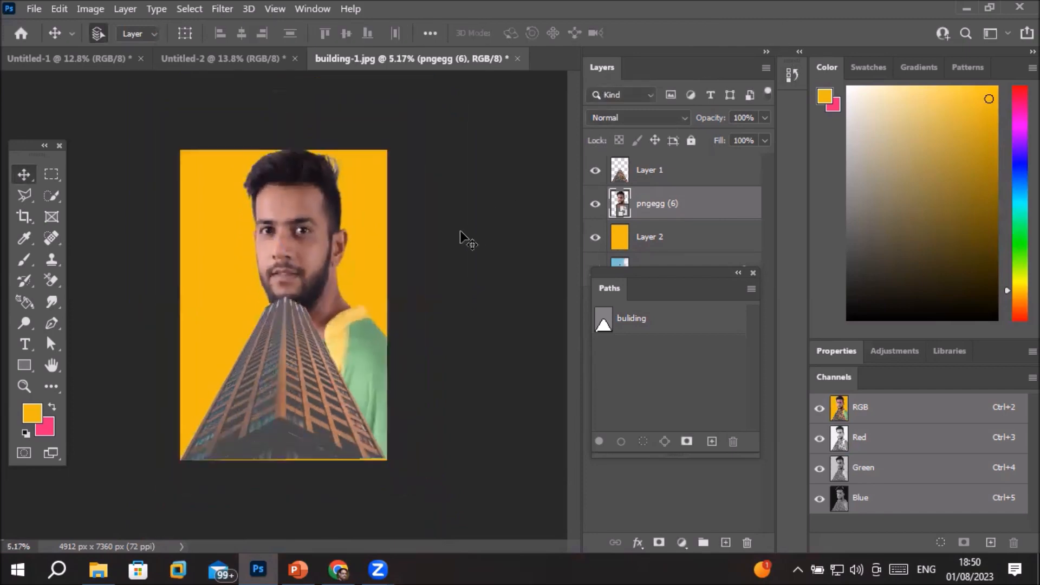
pyautogui.hotkey('ctrl', '-')
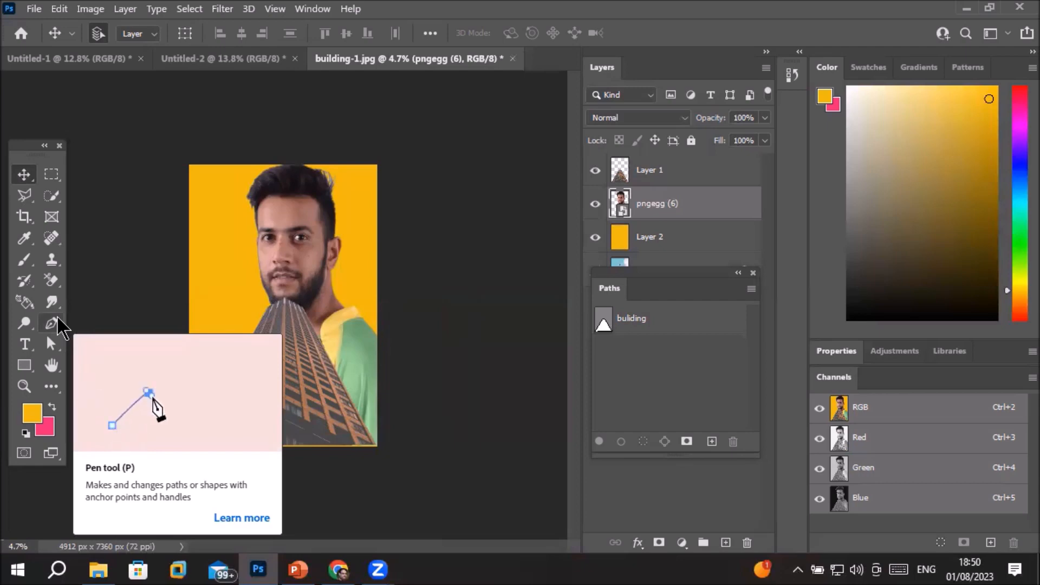
# Switch to File Explorer and open claudio-fonte-8nGY2SMLEaU-unsplash.jpg from the DoorCarWindows folder as a separate Photoshop document
pyautogui.click(98, 569)
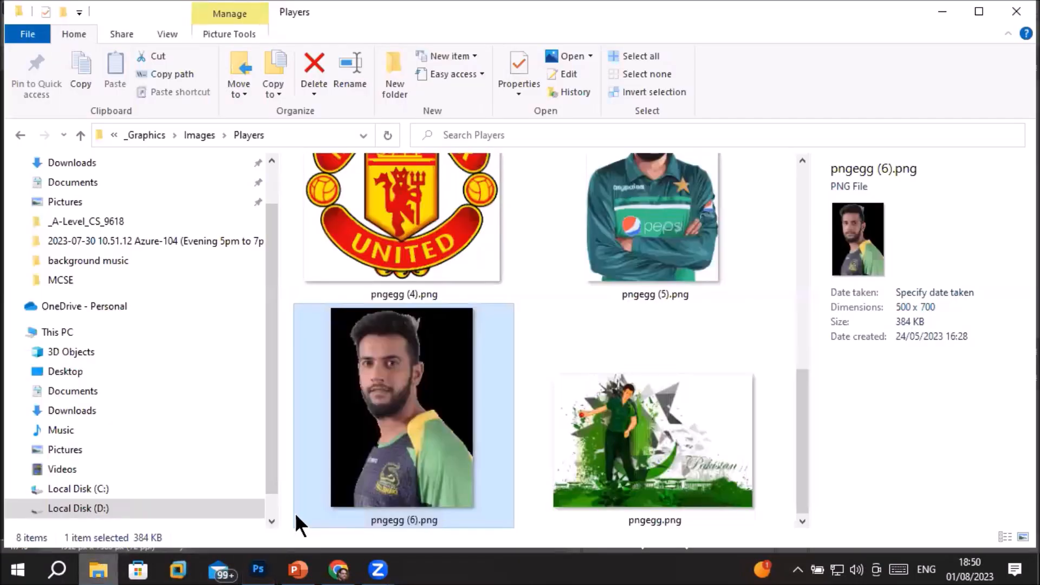
pyautogui.click(198, 134)
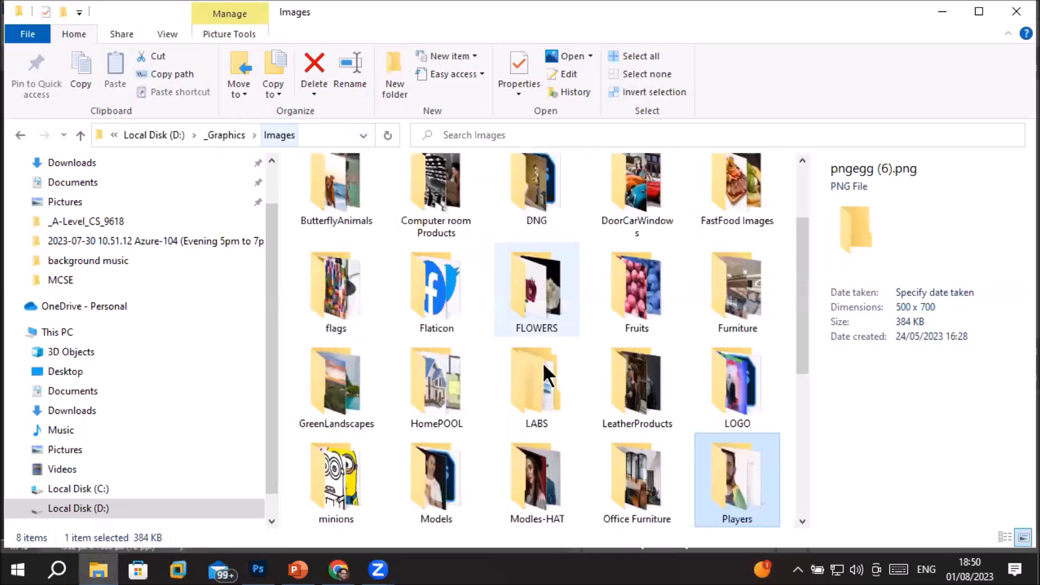
pyautogui.doubleClick(642, 191)
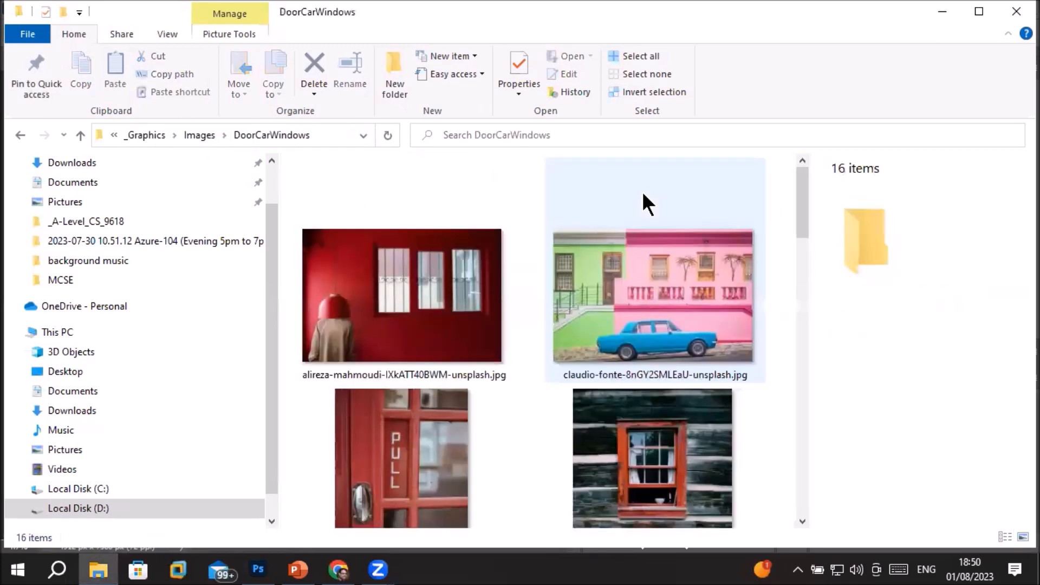
pyautogui.click(677, 333)
pyautogui.moveTo(677, 333); pyautogui.dragTo(553, 68)
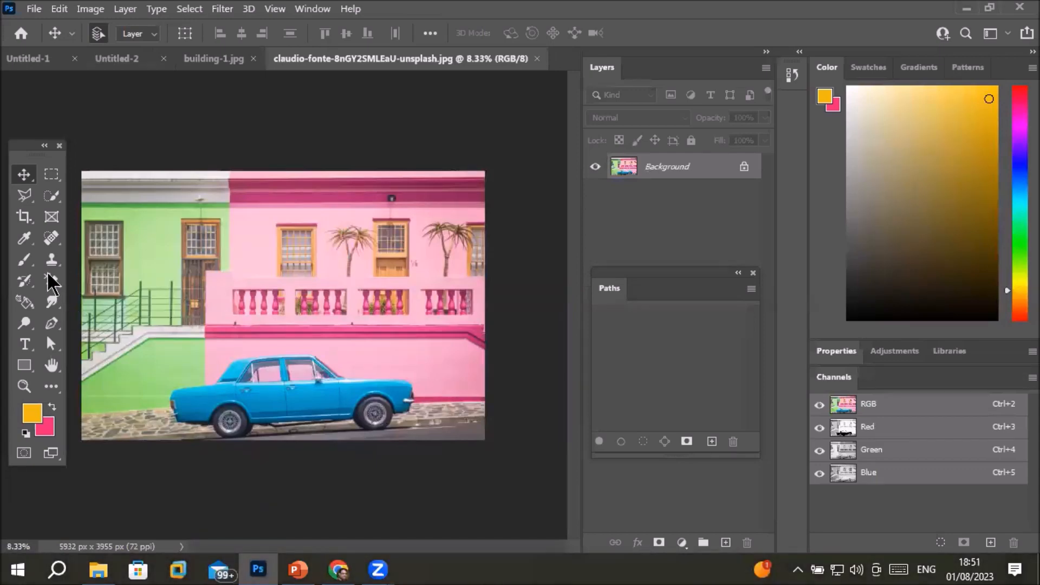
# Start a Pen tool path in Path mode on the blue car, running from the roof's rear corner to the base of the rear pillar
pyautogui.click(52, 323)
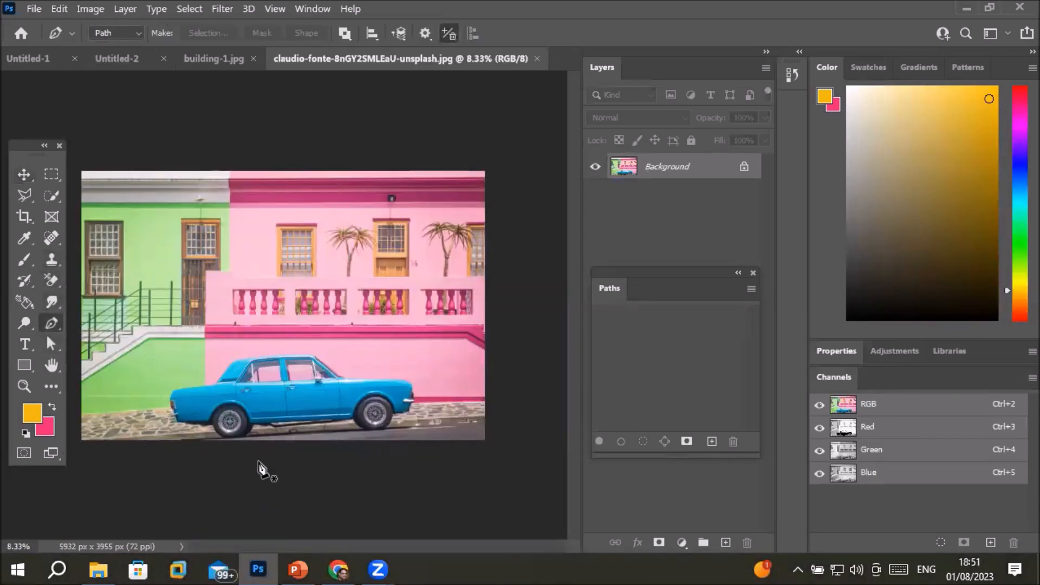
pyautogui.scroll(3, 254, 382)
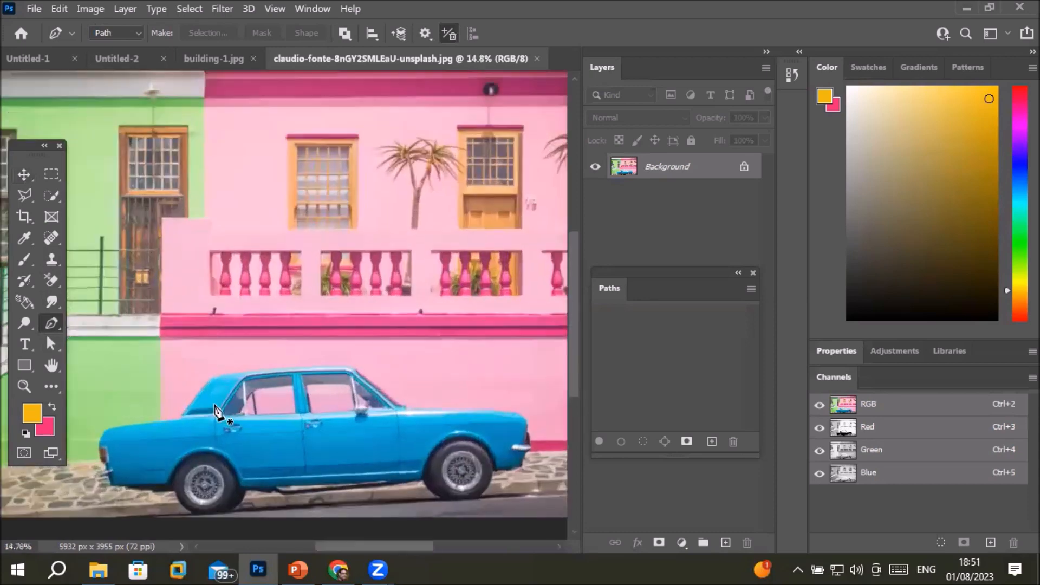
pyautogui.scroll(2, 215, 407)
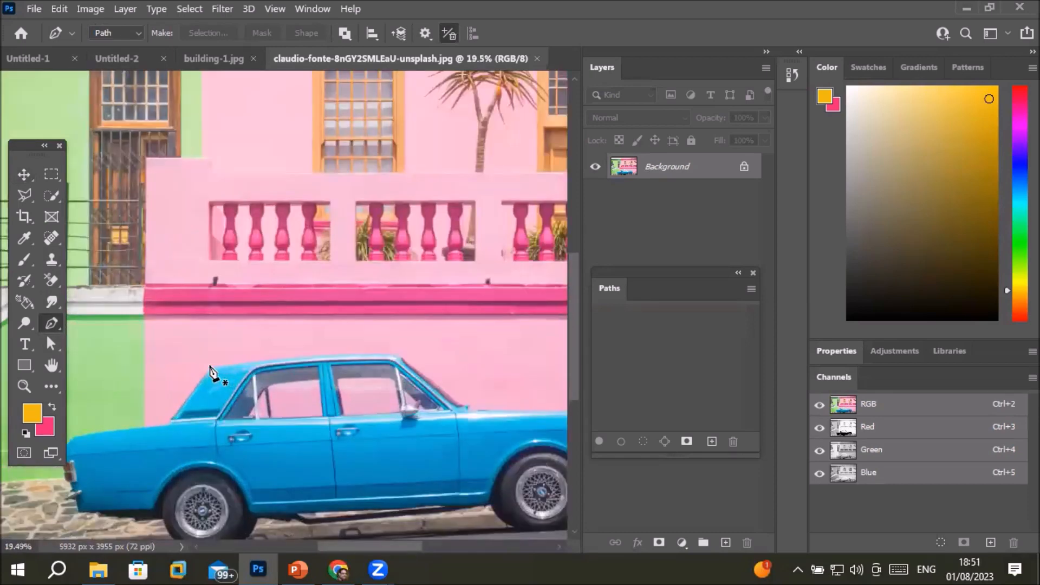
pyautogui.click(209, 365)
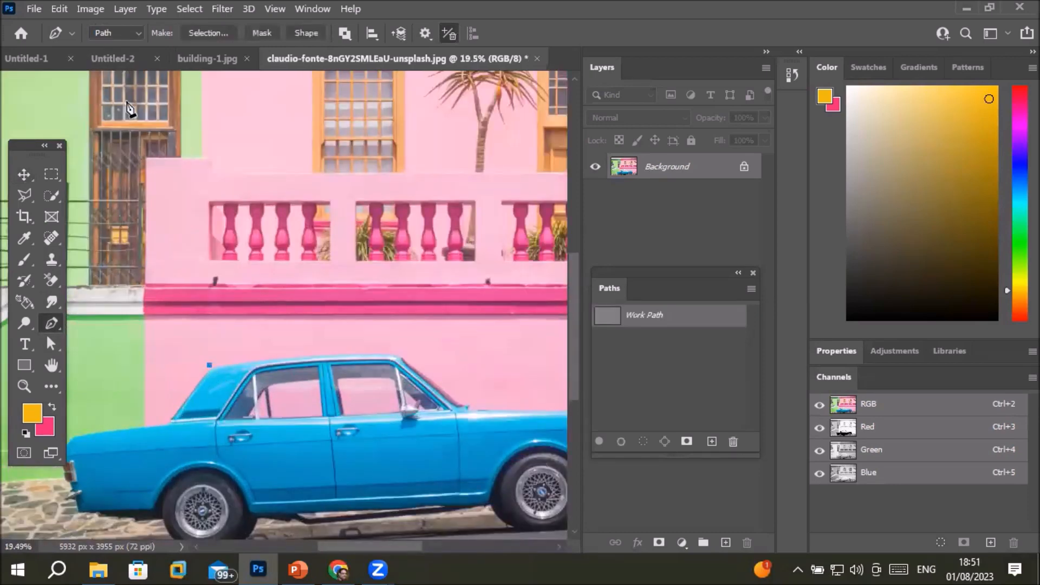
pyautogui.click(116, 34)
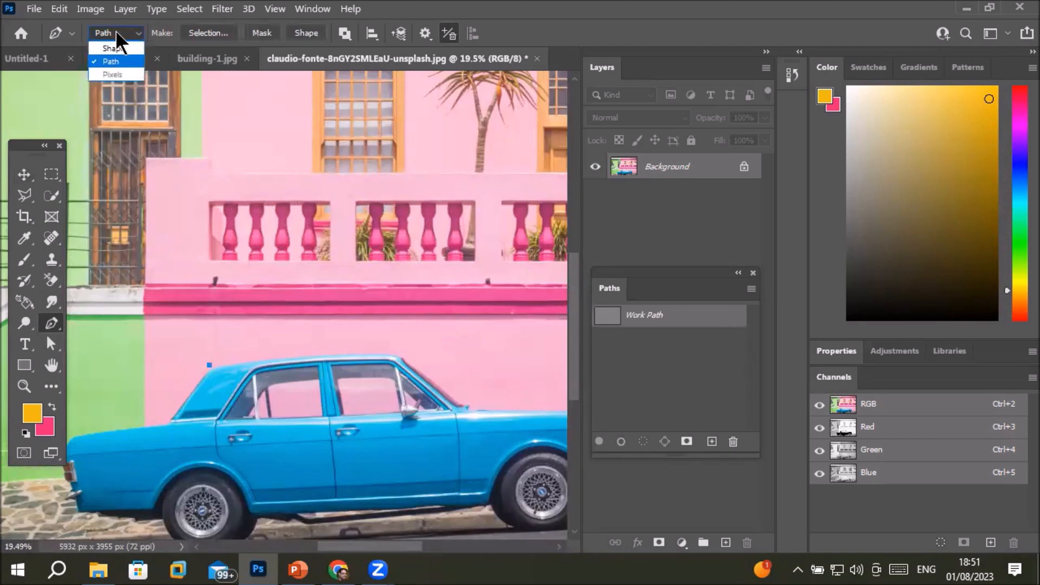
pyautogui.click(127, 64)
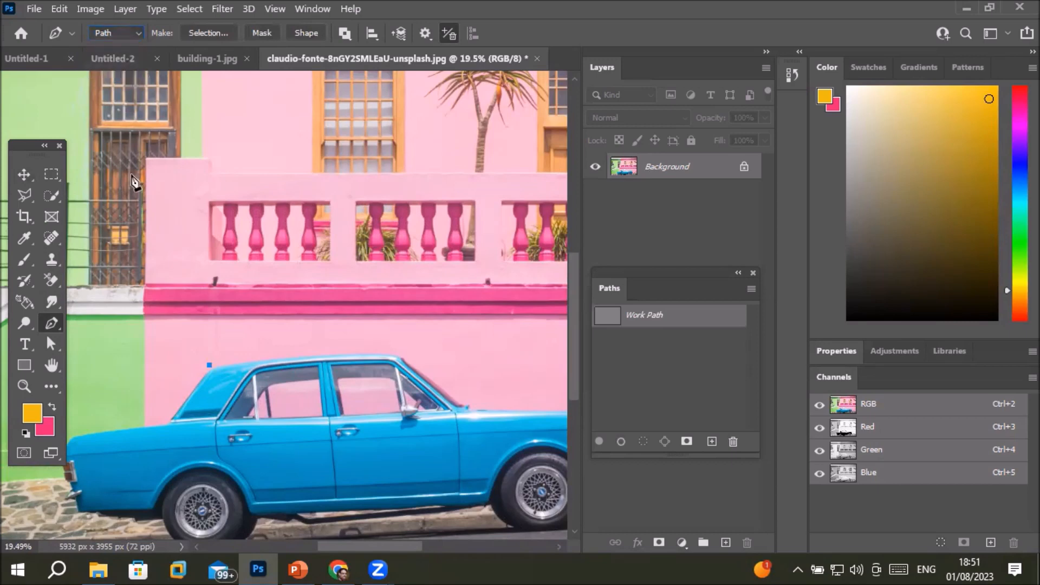
pyautogui.click(170, 420)
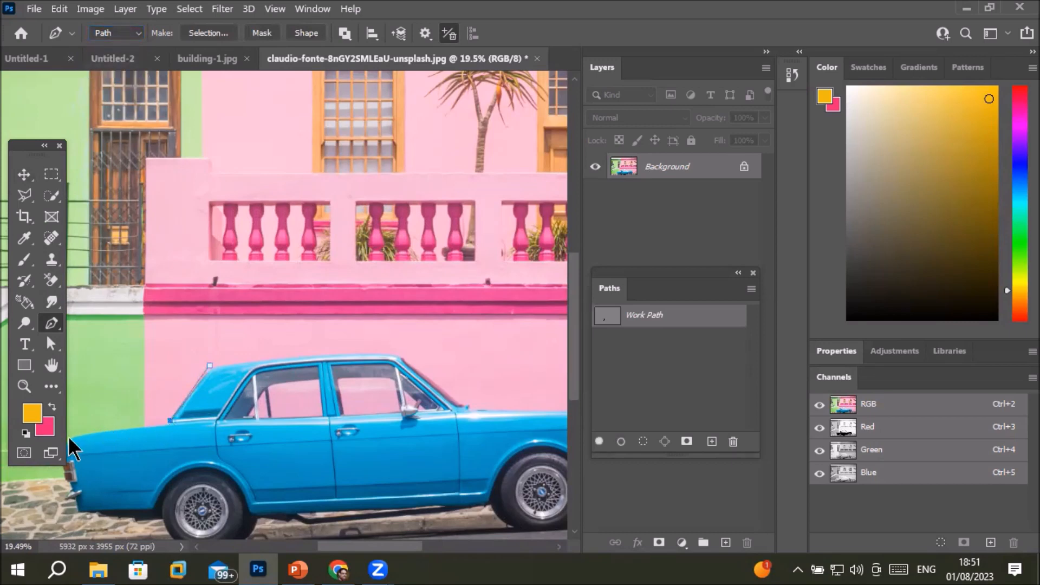
# Move the toolbox off the car and continue the path along the boot, down the rear bumper and underneath to the rear wheel
pyautogui.moveTo(25, 146); pyautogui.dragTo(15, 83)
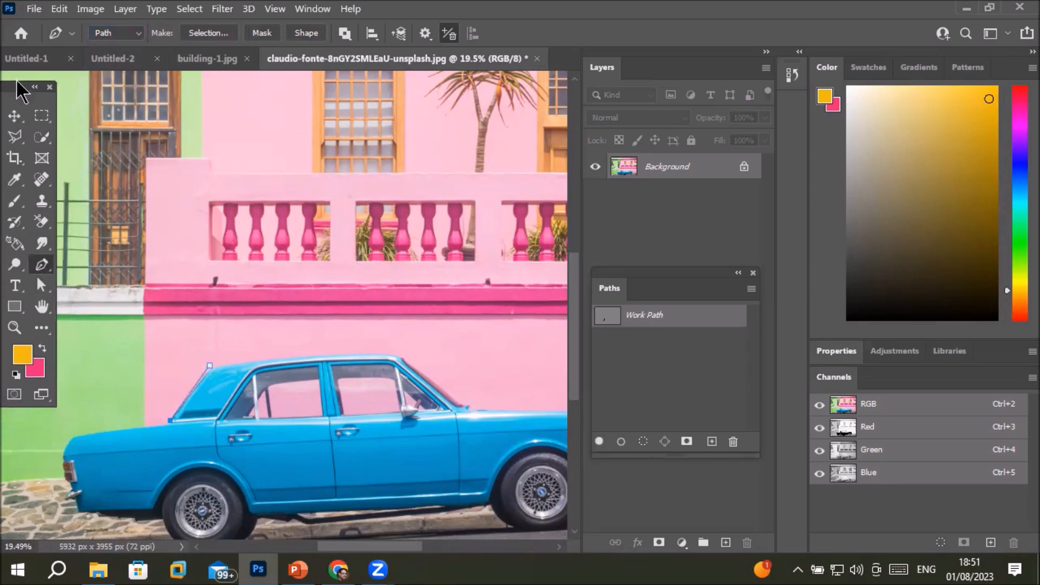
pyautogui.click(63, 475)
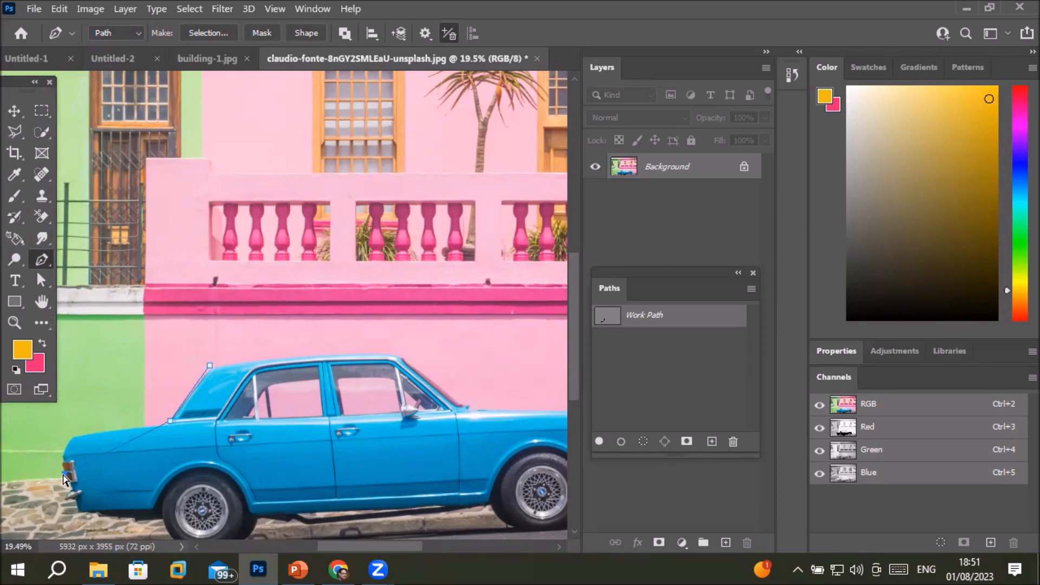
pyautogui.moveTo(63, 476); pyautogui.dragTo(72, 437)
pyautogui.click(61, 457)
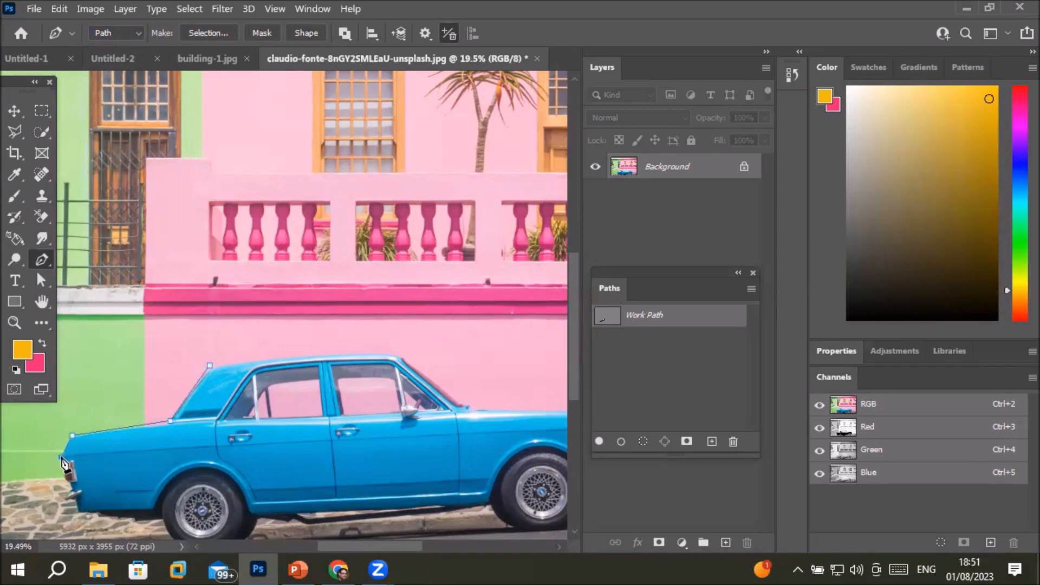
pyautogui.click(68, 484)
pyautogui.click(77, 510)
pyautogui.click(117, 521)
pyautogui.click(160, 511)
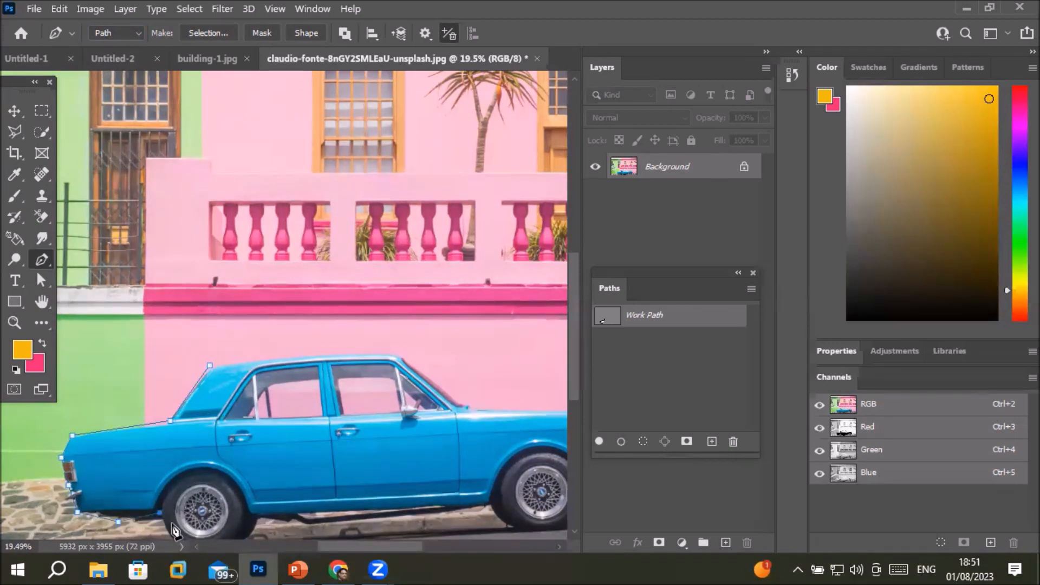
# Add a curved path segment over the rear wheel arch, shape its handle, and undo the anchor tried near the front wheel
pyautogui.click(248, 525)
pyautogui.scroll(-3, 271, 536)
pyautogui.moveTo(300, 544); pyautogui.dragTo(299, 522)
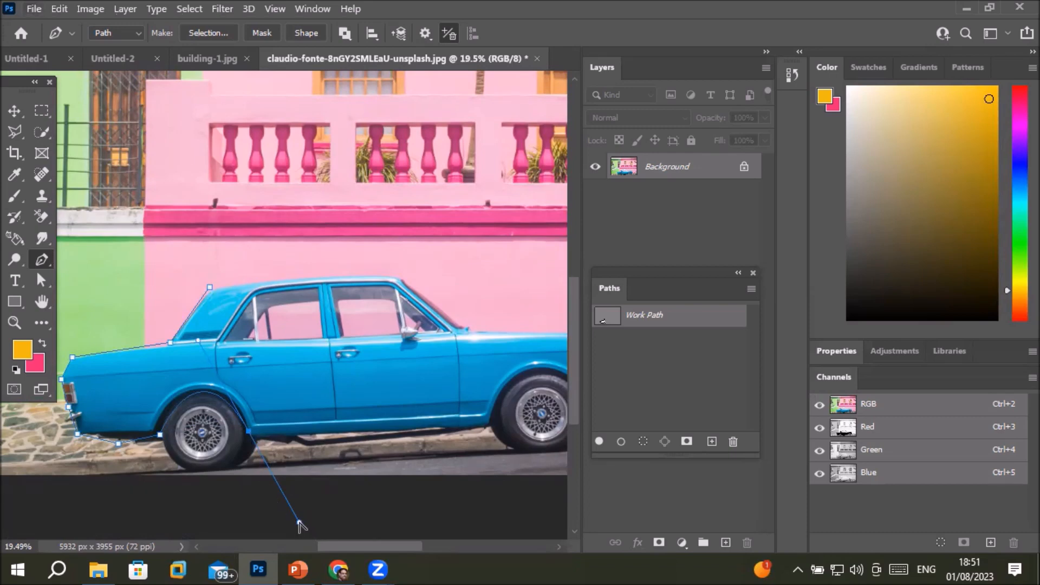
pyautogui.moveTo(299, 527); pyautogui.dragTo(320, 535)
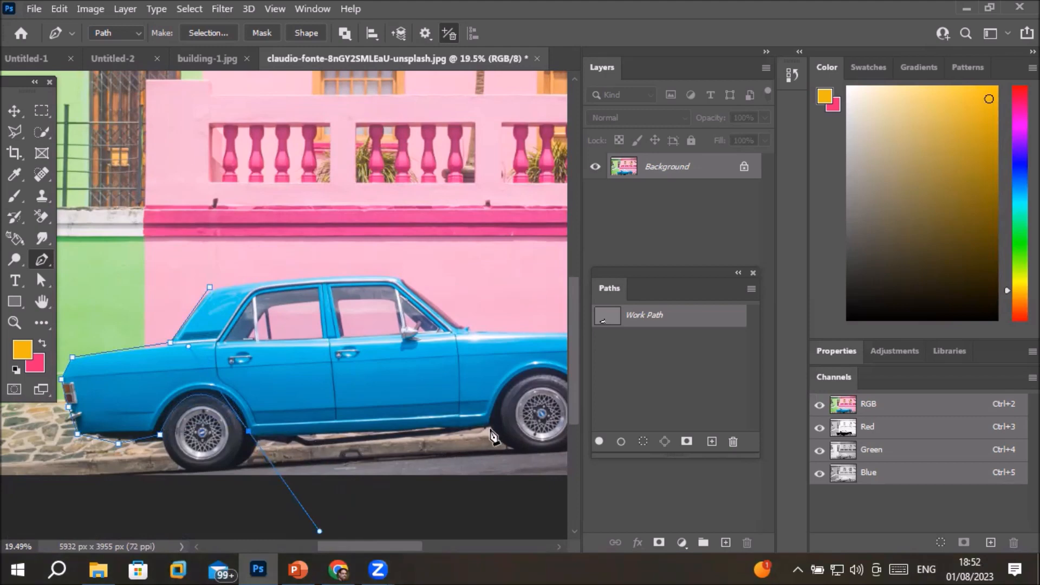
pyautogui.click(486, 428)
pyautogui.hotkey('ctrl', 'z')
# Reposition the wheel-arch anchor and swing its handle along the car's sill, then extend the path to just before the front wheel
pyautogui.moveTo(248, 431); pyautogui.dragTo(255, 441)
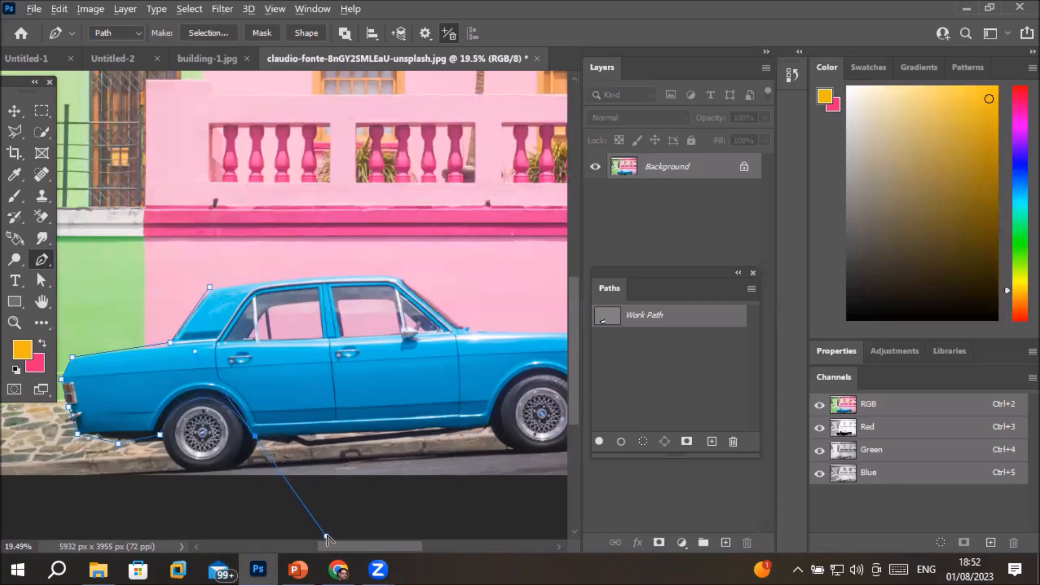
pyautogui.moveTo(325, 536); pyautogui.dragTo(411, 434)
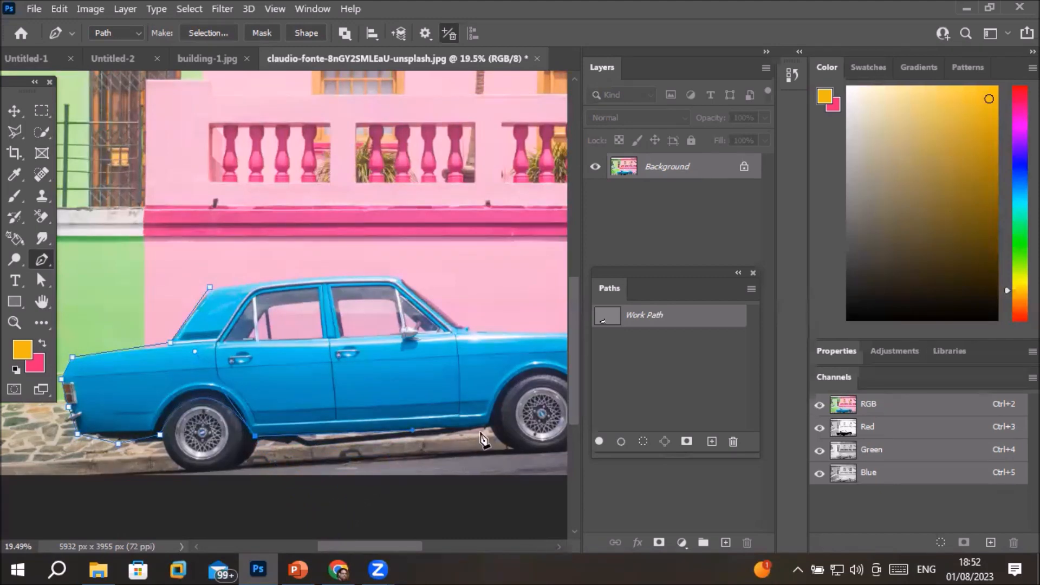
pyautogui.click(490, 425)
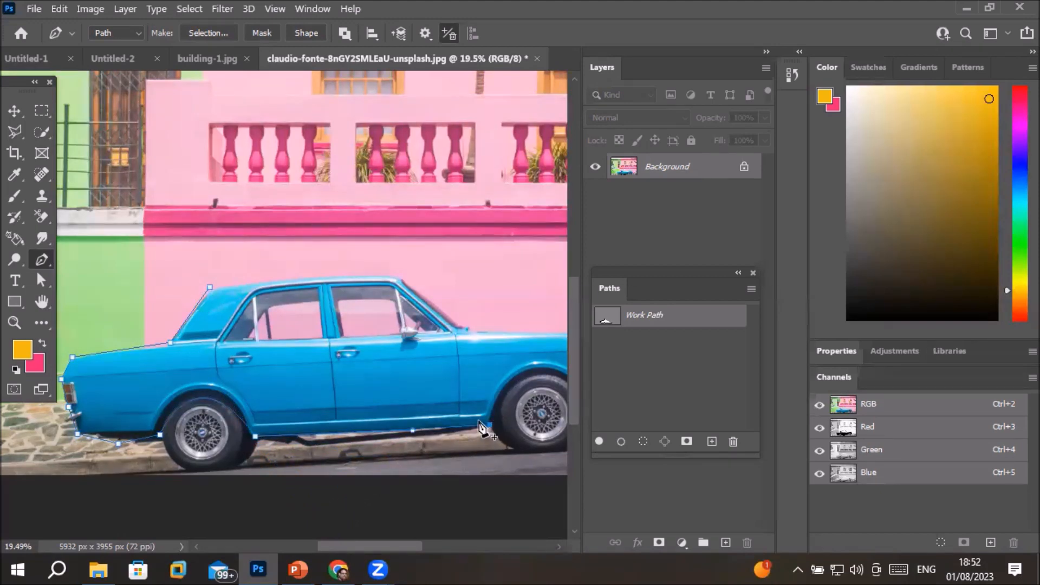
# Continue the path with a curve over the front wheel arch, around the front bumper and headlight, and onto the bonnet
pyautogui.moveTo(519, 372); pyautogui.dragTo(238, 323)
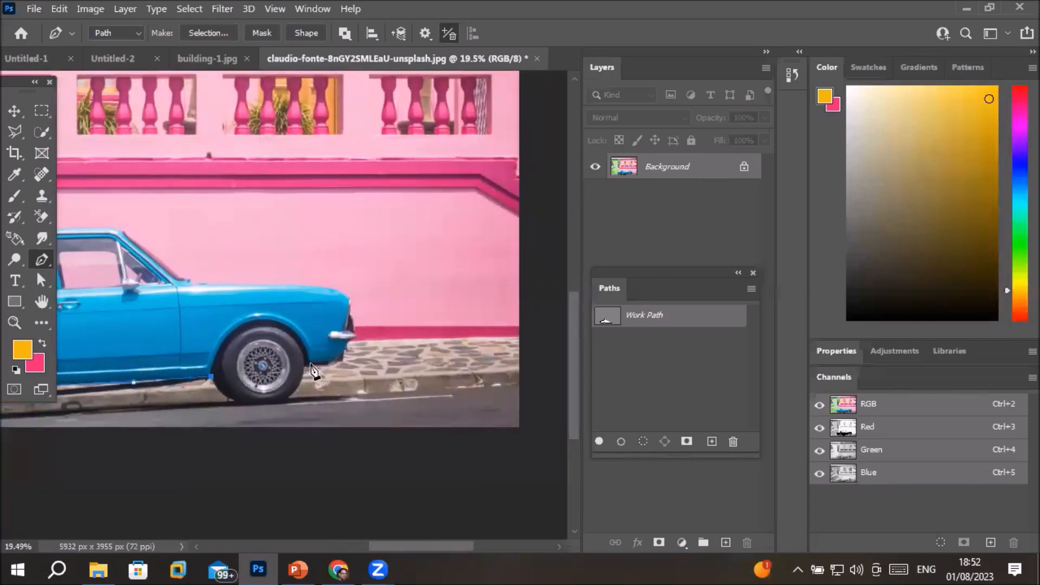
pyautogui.moveTo(310, 363); pyautogui.dragTo(342, 368)
pyautogui.click(348, 345)
pyautogui.click(355, 328)
pyautogui.click(351, 299)
pyautogui.click(331, 288)
pyautogui.click(276, 283)
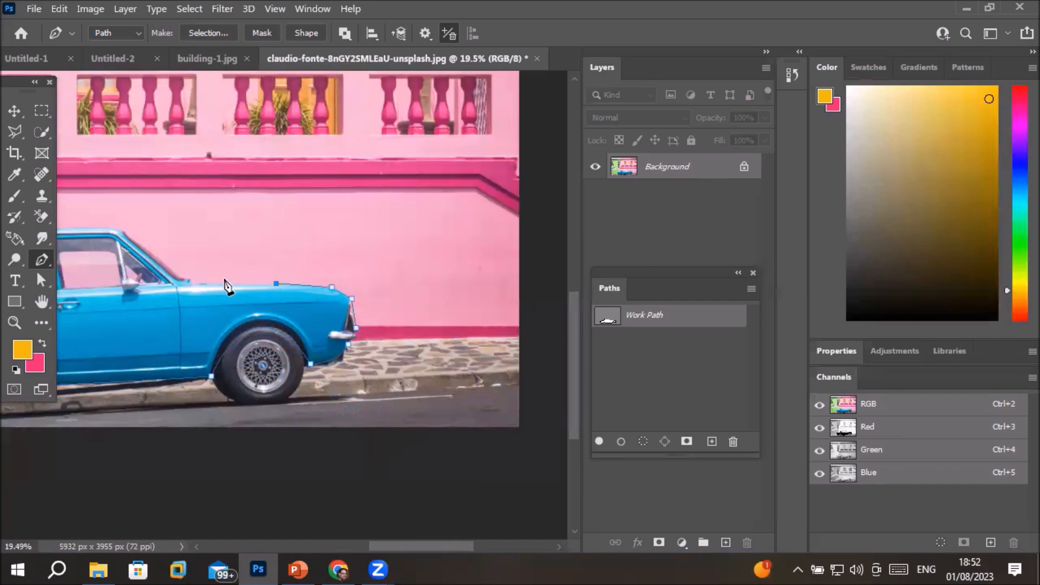
# Extend the path along the bonnet and up the windscreen to the roof, closing it at the roof's rear corner
pyautogui.click(222, 282)
pyautogui.click(192, 283)
pyautogui.click(125, 231)
pyautogui.moveTo(127, 235); pyautogui.dragTo(372, 321)
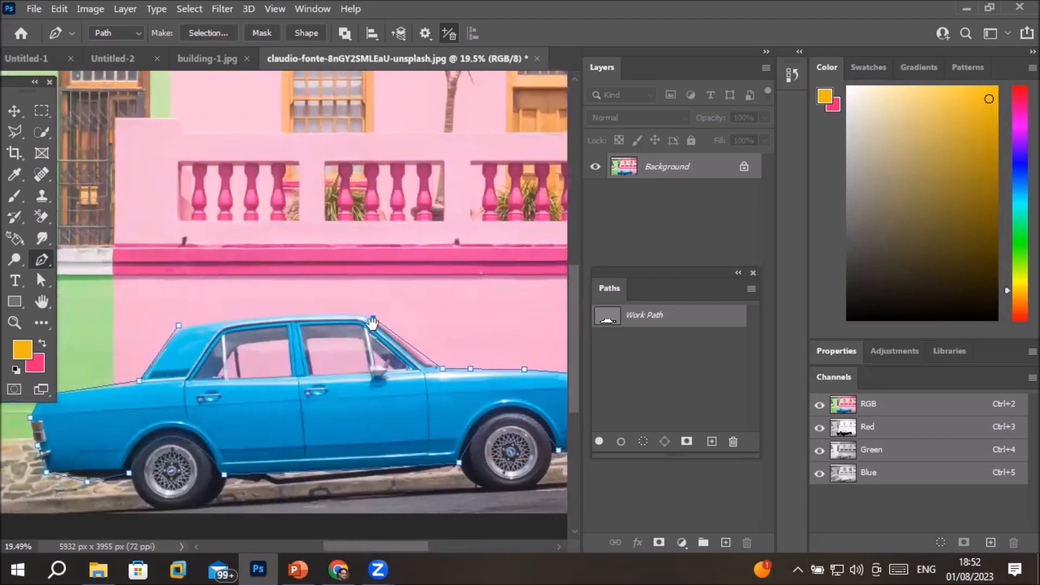
pyautogui.click(179, 325)
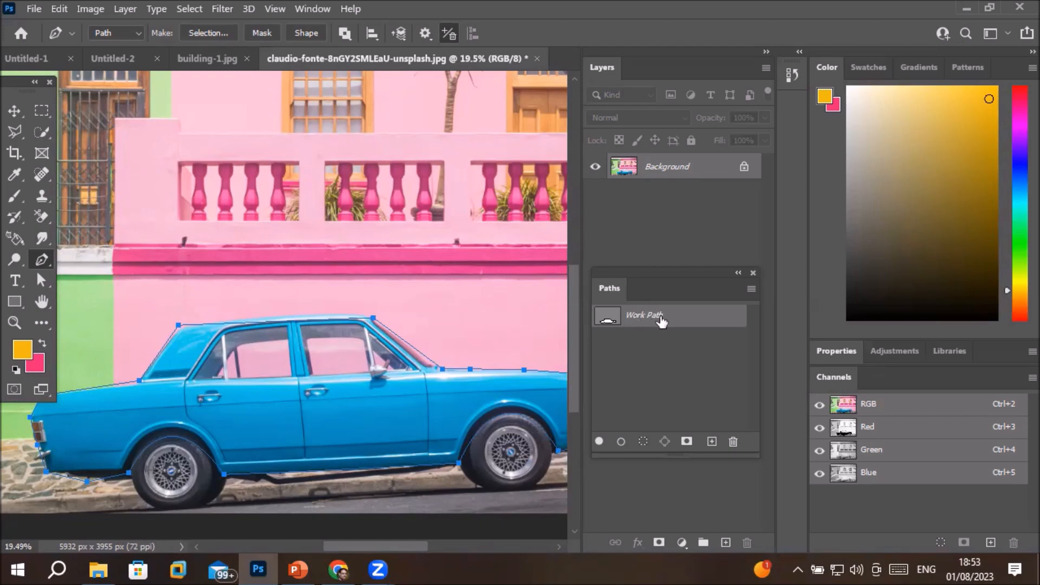
# Save the work path under the name "Car Selection"
pyautogui.doubleClick(641, 317)
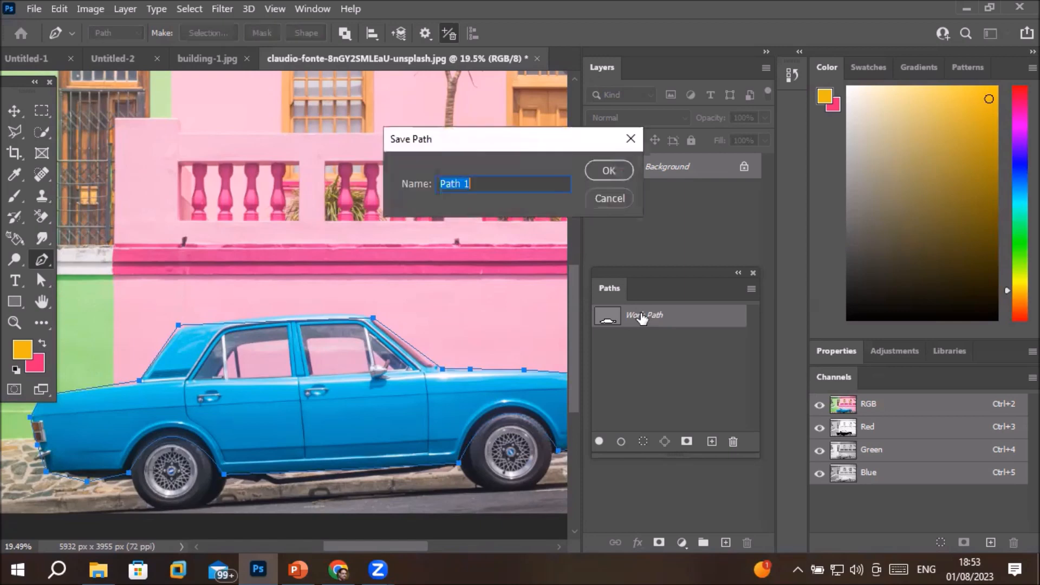
pyautogui.write('Car Selection')
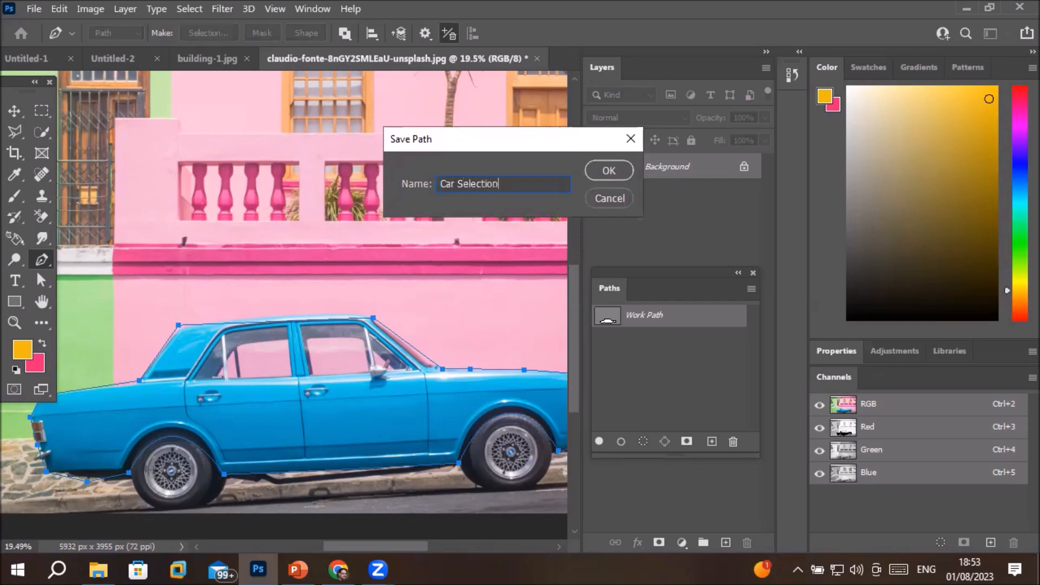
pyautogui.press('Return')
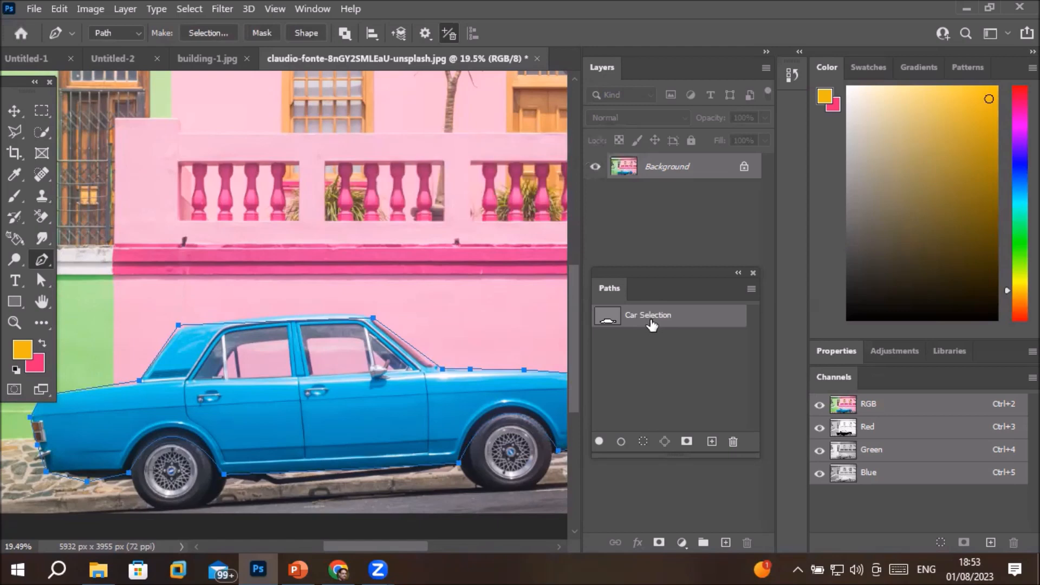
# Convert the closed car path into a selection, copy the car onto a new layer and hide the Background layer
pyautogui.hotkey('ctrl', 'Return')
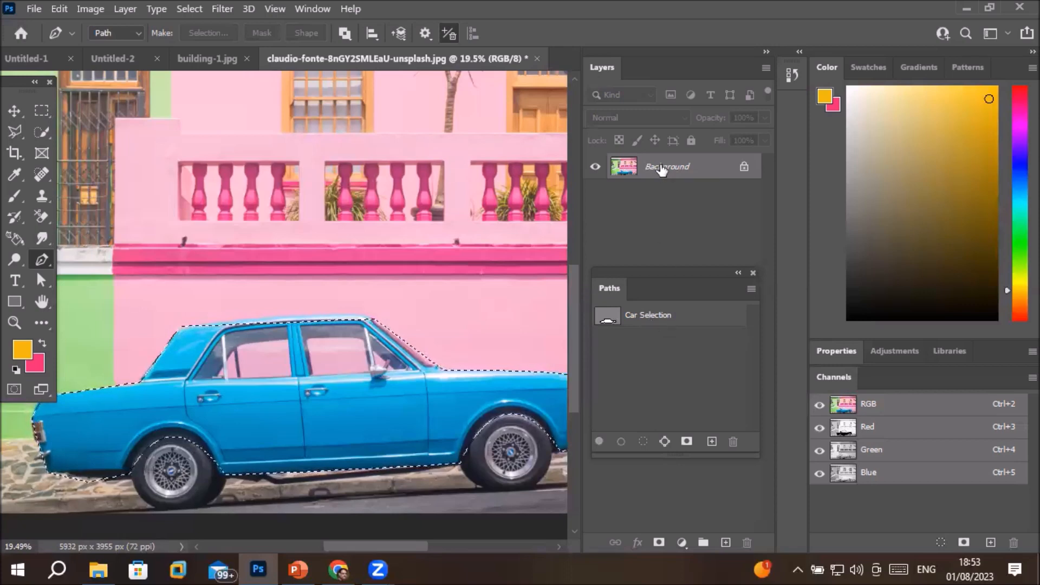
pyautogui.hotkey('ctrl', 'j')
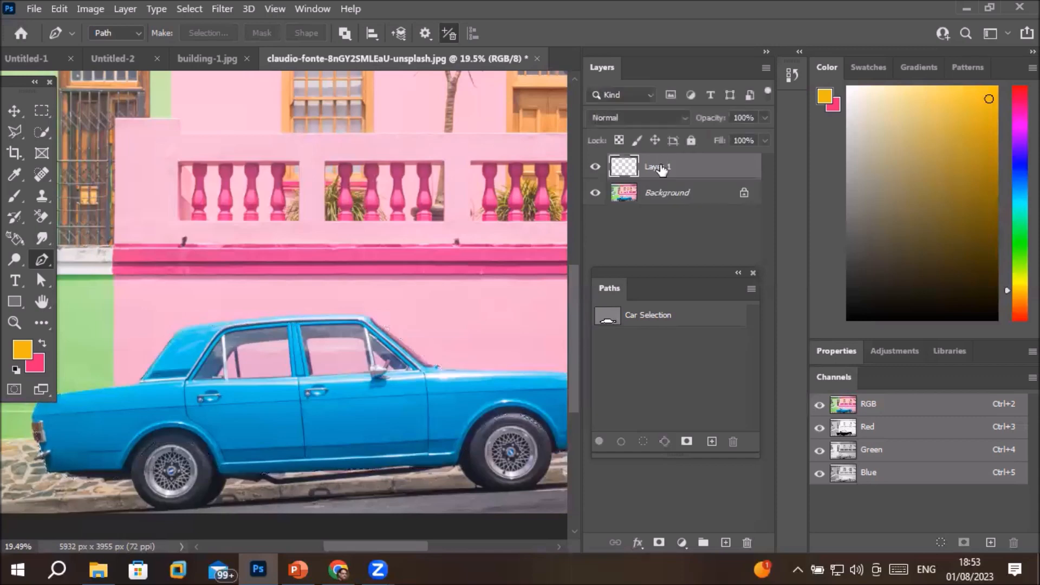
pyautogui.click(595, 192)
pyautogui.scroll(-3, 271, 261)
pyautogui.scroll(-1, 271, 260)
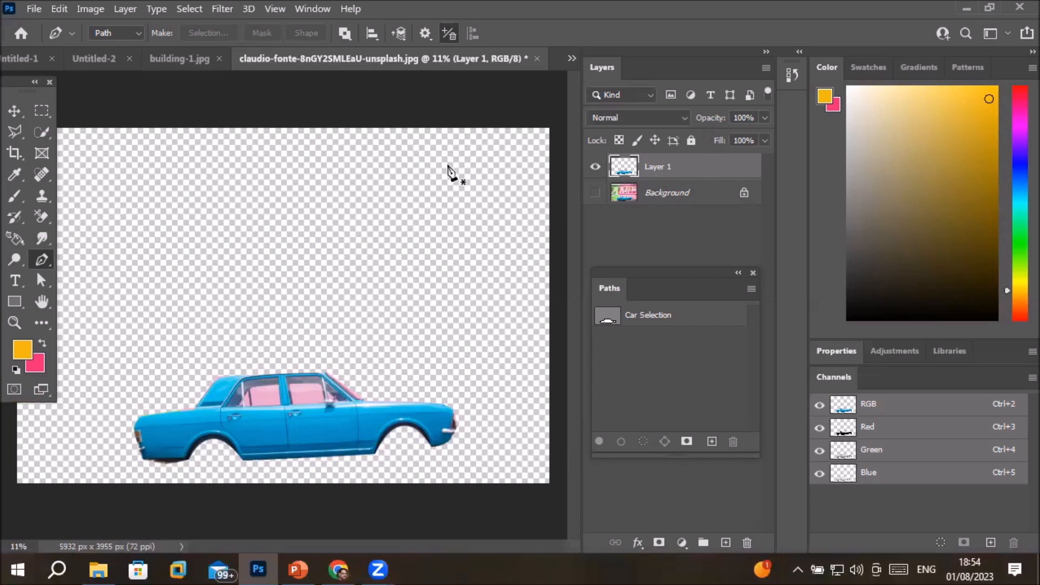
# Show the Background layer again and delete the copied car layer, Layer 1
pyautogui.click(595, 193)
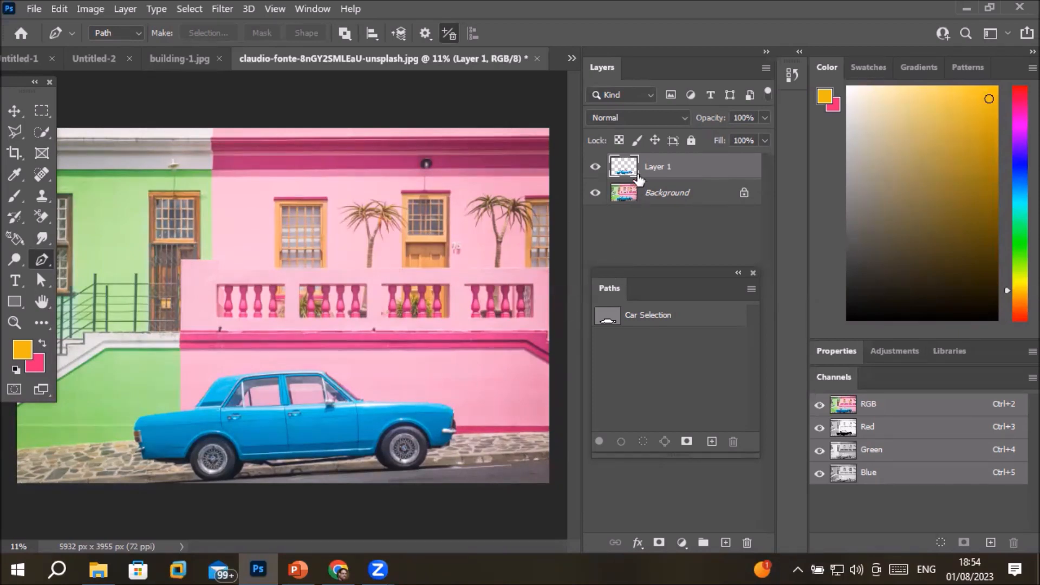
pyautogui.moveTo(648, 168); pyautogui.dragTo(714, 179)
pyautogui.click(668, 206)
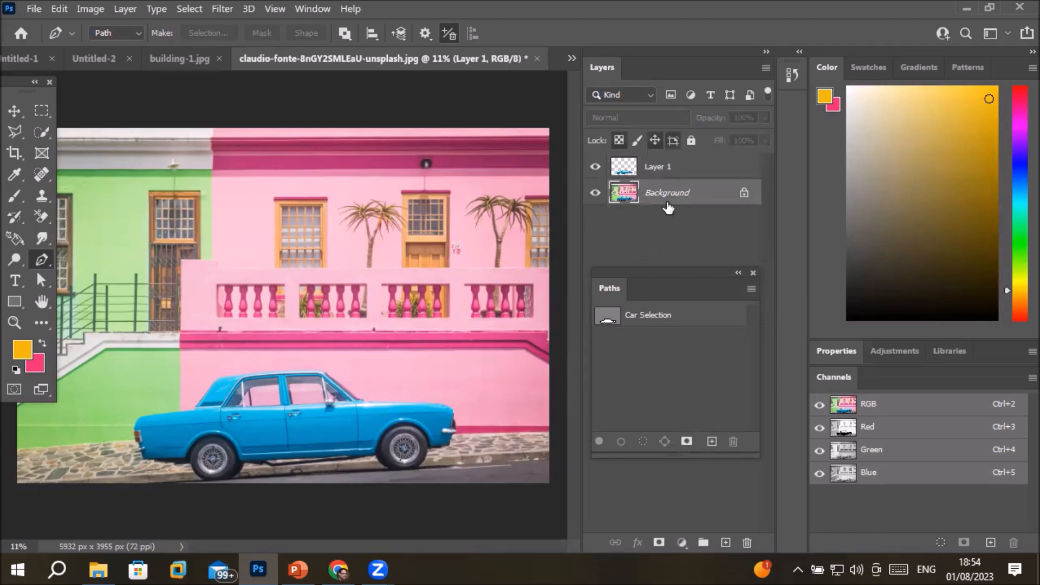
pyautogui.click(668, 171)
pyautogui.moveTo(668, 170); pyautogui.dragTo(747, 542)
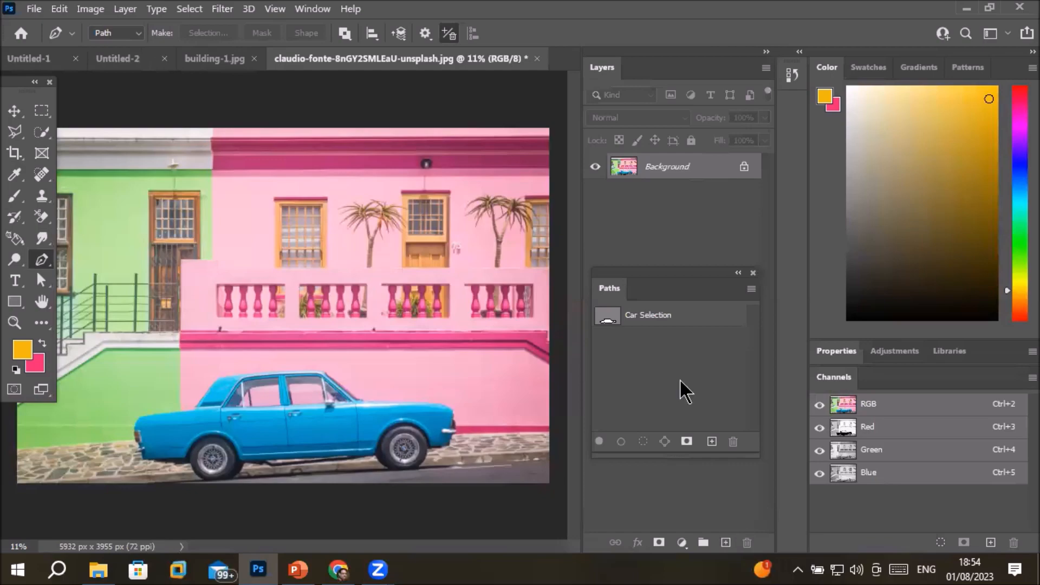
# Reset the Essentials workspace to its default panel layout
pyautogui.scroll(6, 281, 373)
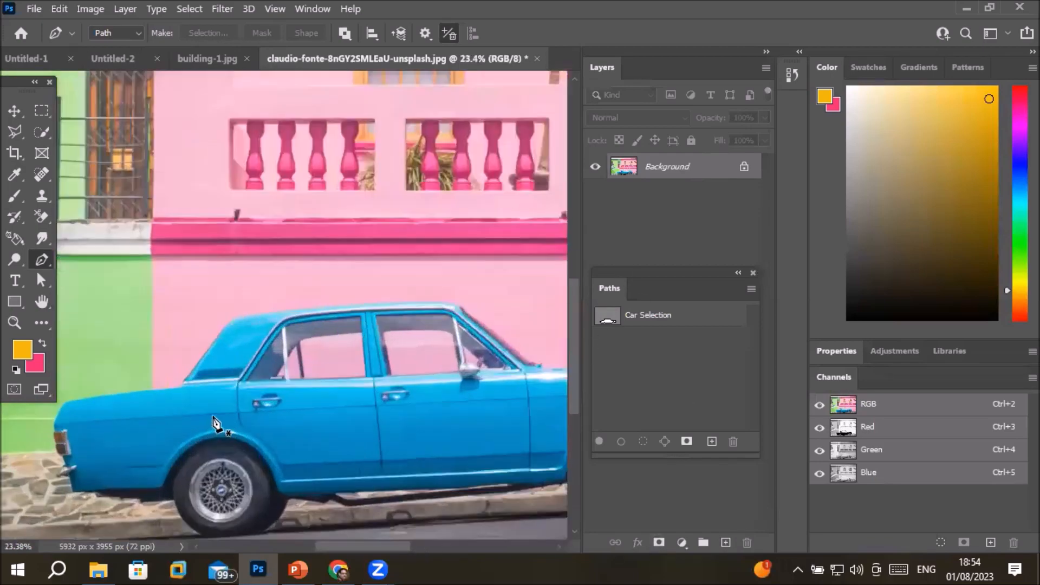
pyautogui.scroll(-4, 269, 370)
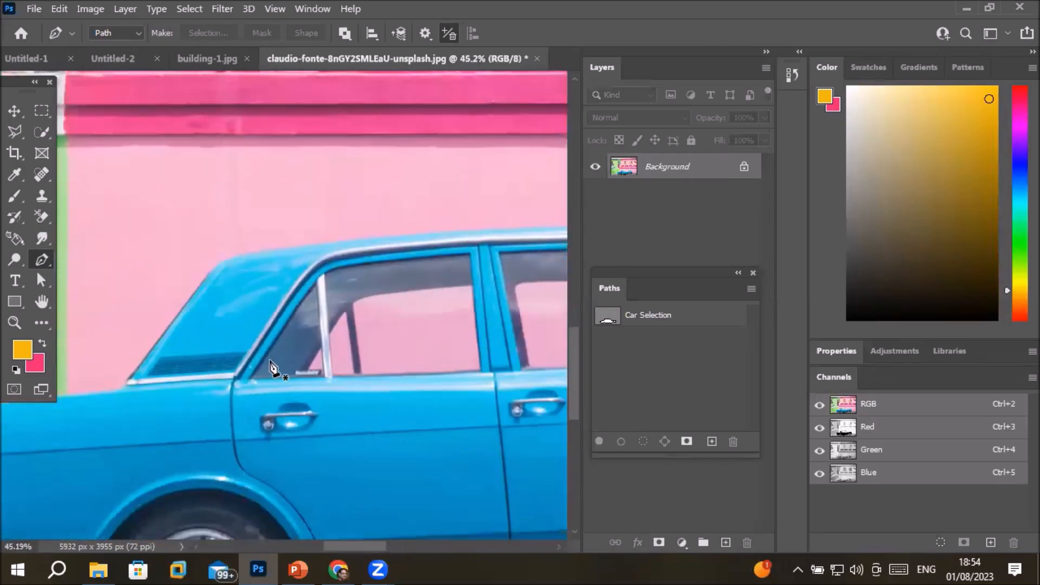
pyautogui.scroll(-3, 271, 368)
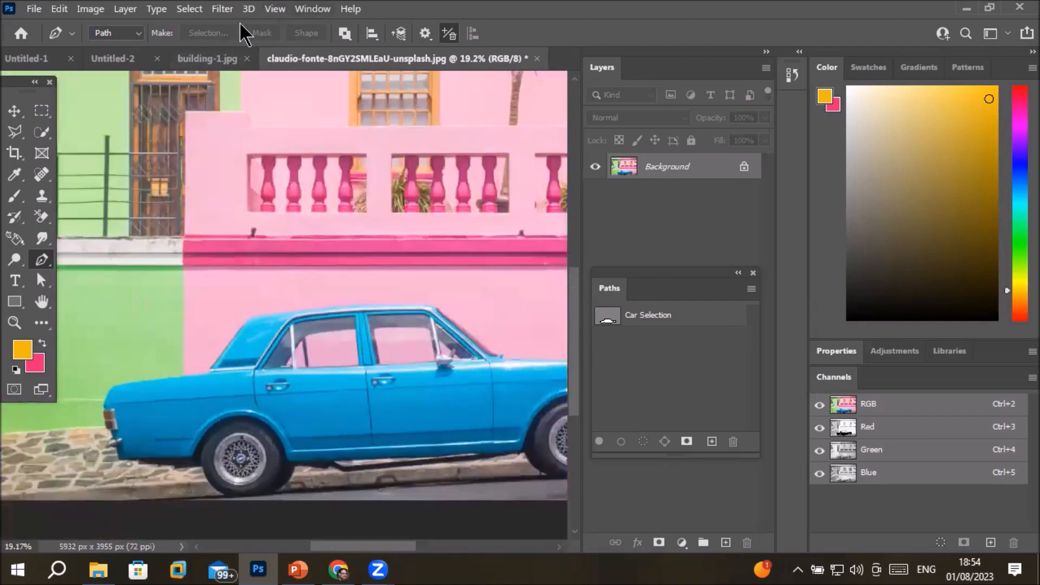
pyautogui.hotkey('alt', 'w')
pyautogui.moveTo(399, 39)
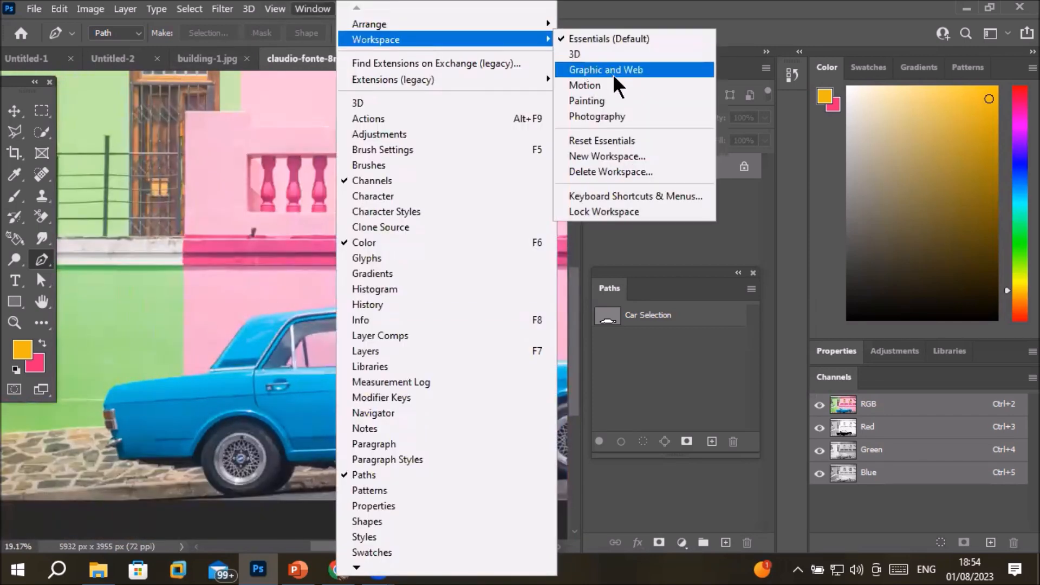
pyautogui.click(620, 139)
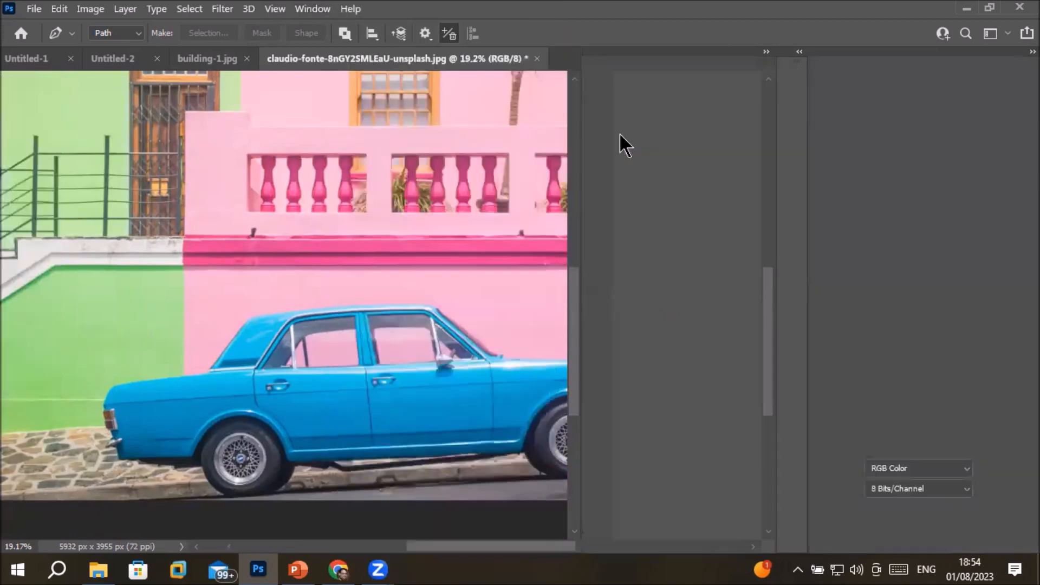
pyautogui.click(835, 537)
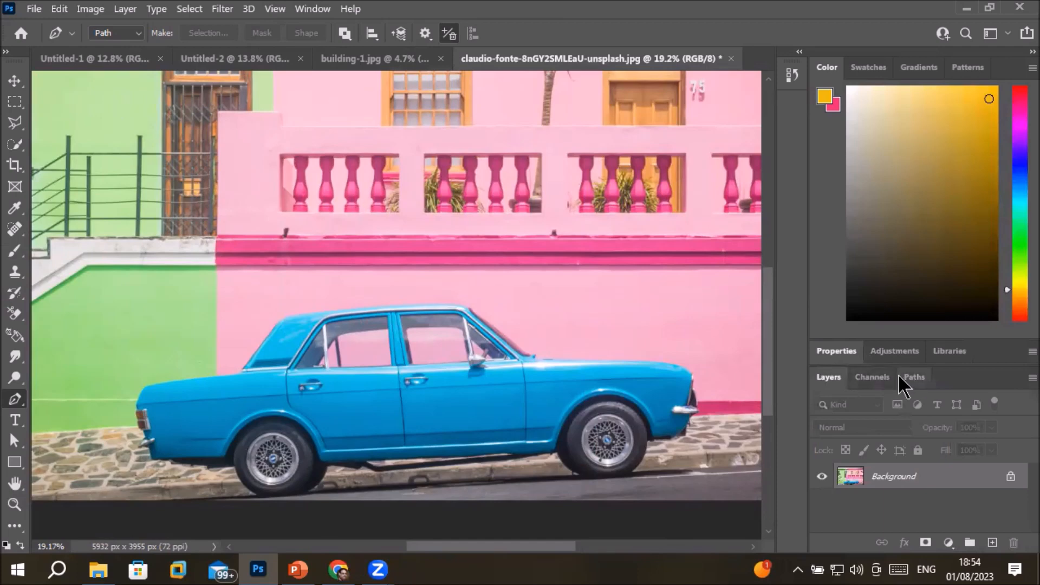
# Load the saved Car Selection path as a selection, copy the car onto its own layer and hide the Background layer
pyautogui.click(915, 378)
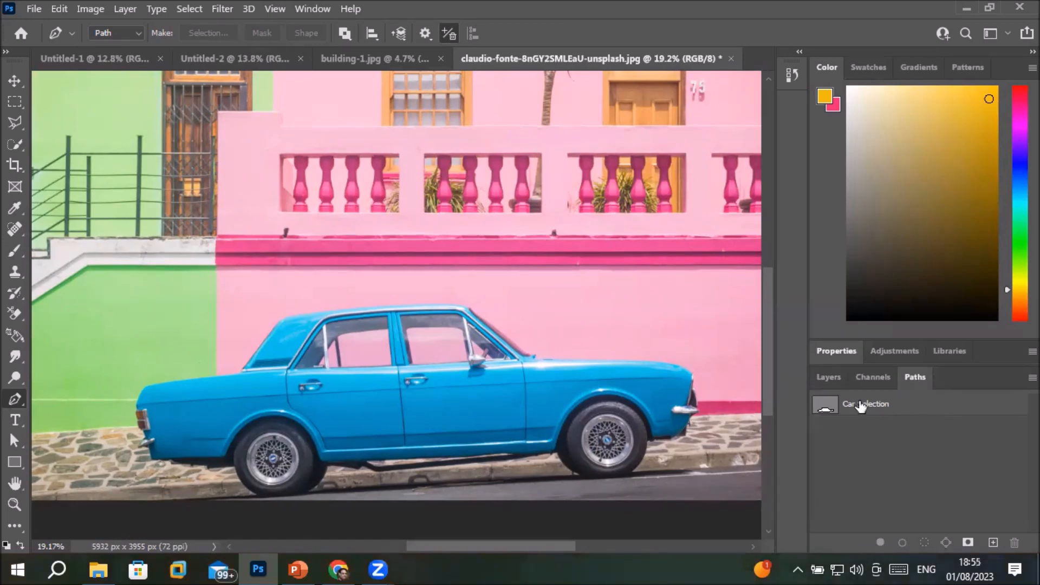
pyautogui.click(861, 407)
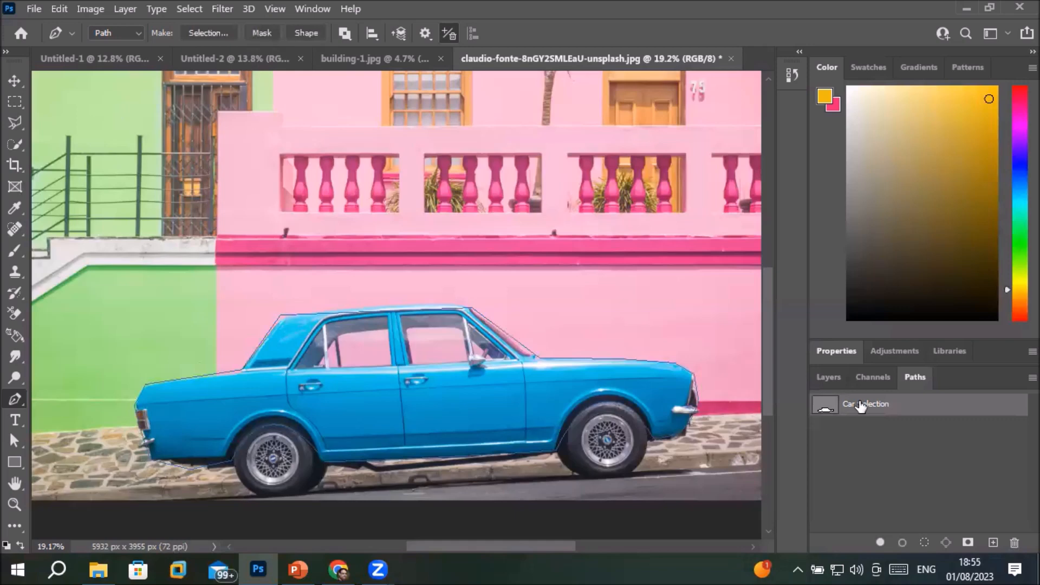
pyautogui.hotkey('ctrl', 'Return')
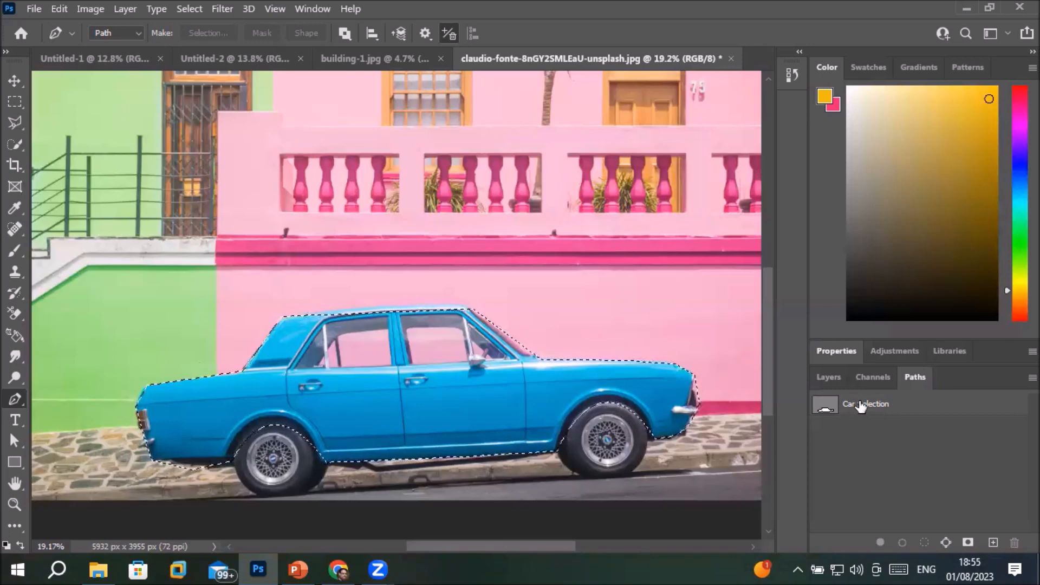
pyautogui.click(821, 380)
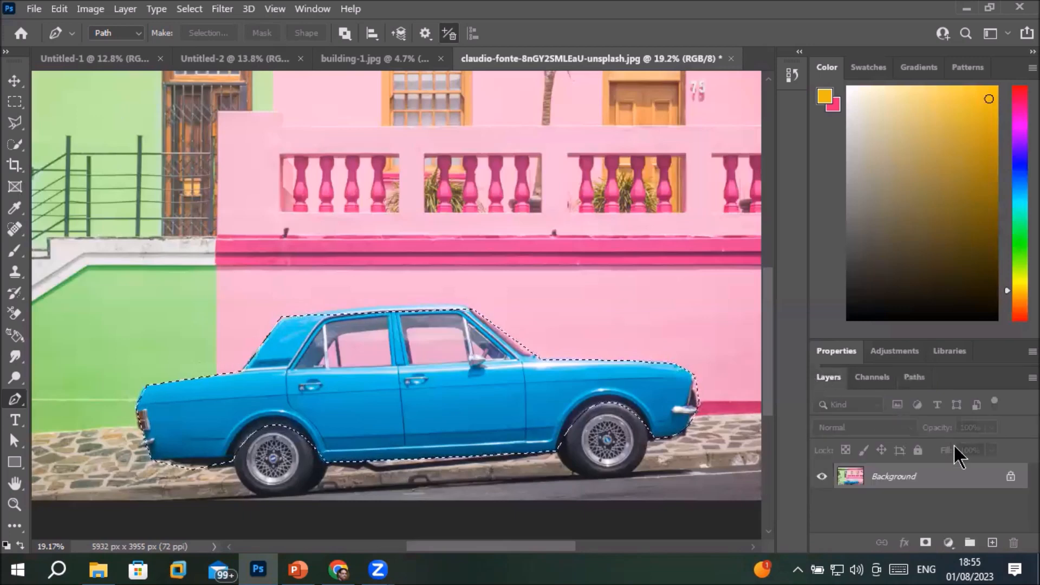
pyautogui.hotkey('ctrl', 'j')
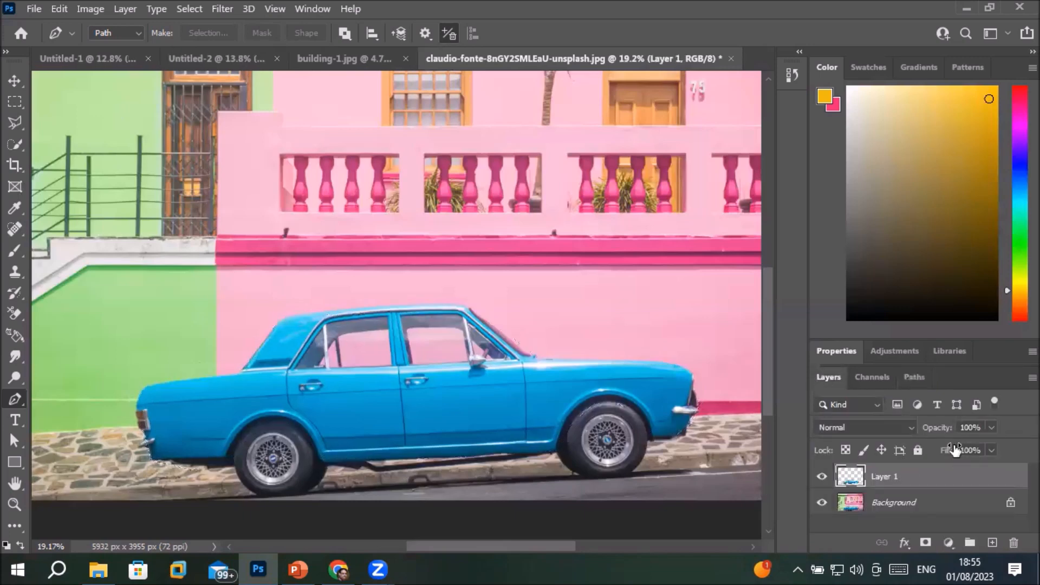
pyautogui.click(822, 503)
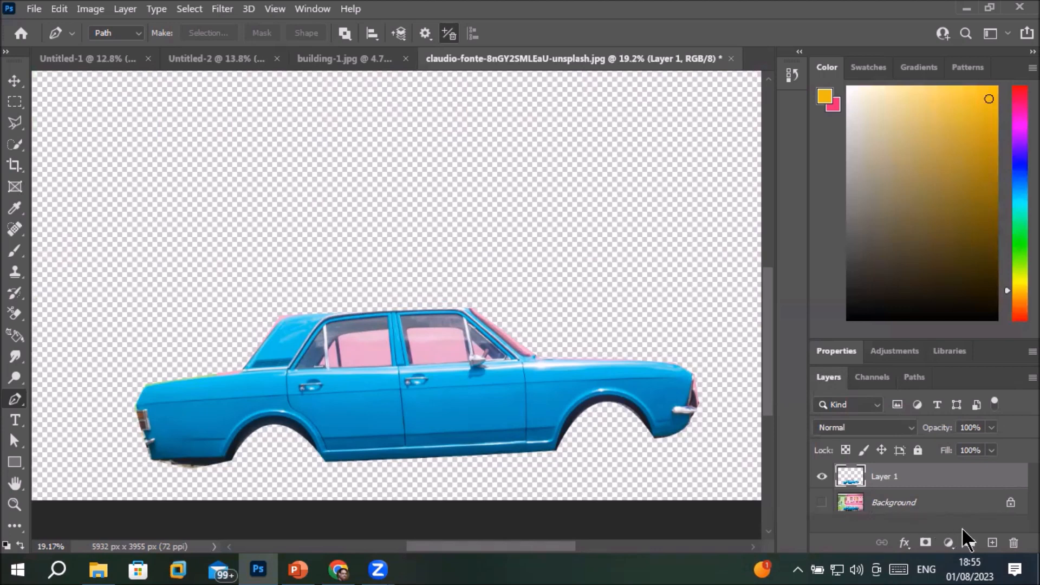
# Add a new layer beneath the car layer and fill it with the yellow-orange foreground colour
pyautogui.click(992, 543)
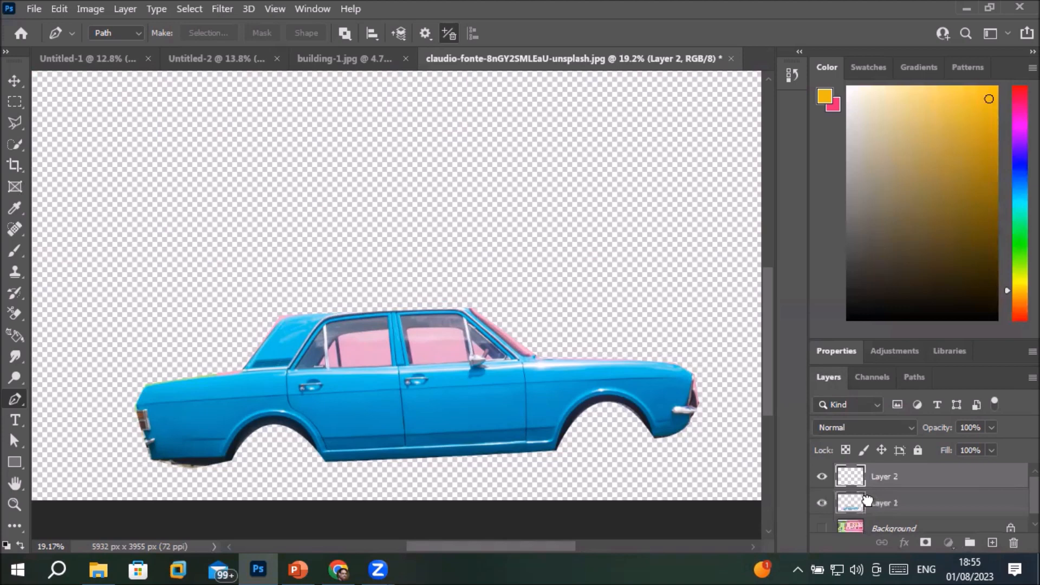
pyautogui.moveTo(886, 478); pyautogui.dragTo(888, 505)
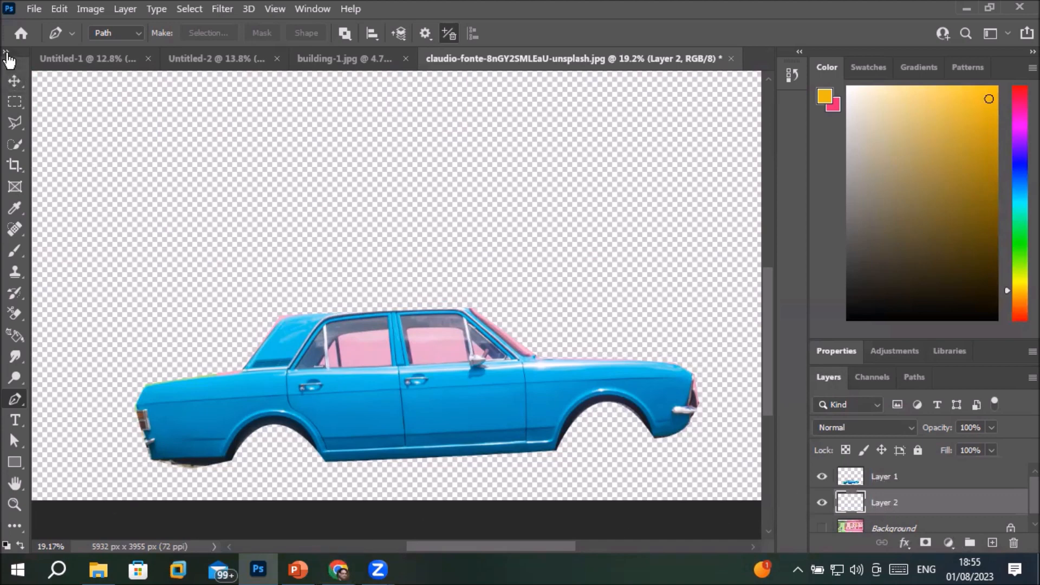
pyautogui.click(6, 52)
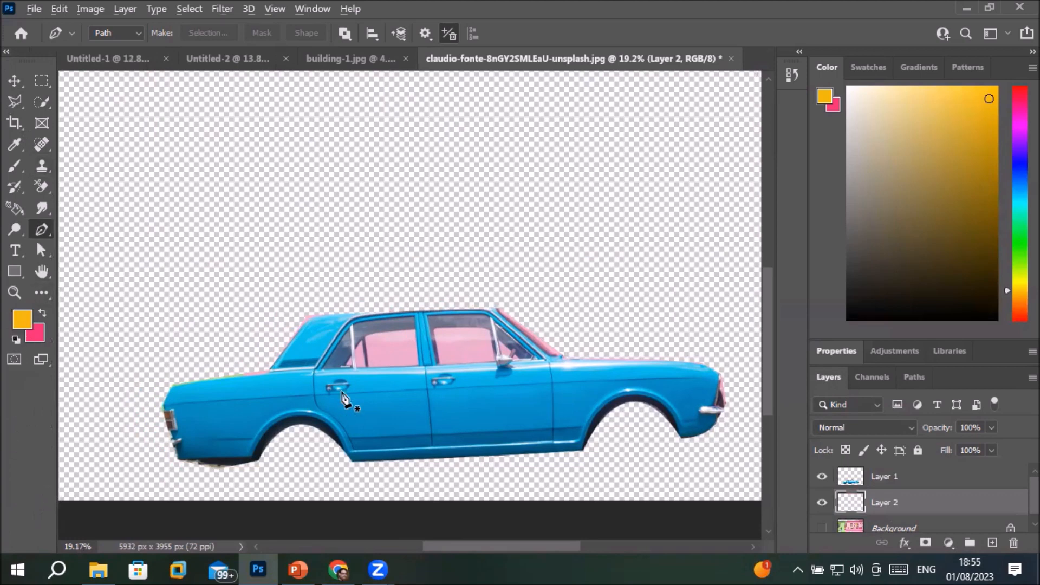
pyautogui.hotkey('alt', 'BackSpace')
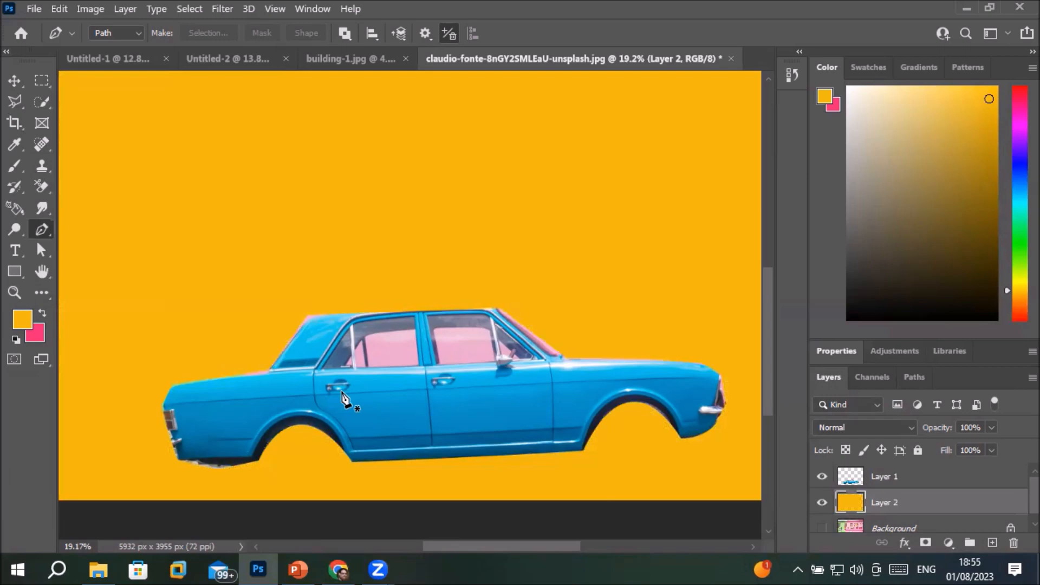
pyautogui.click(874, 479)
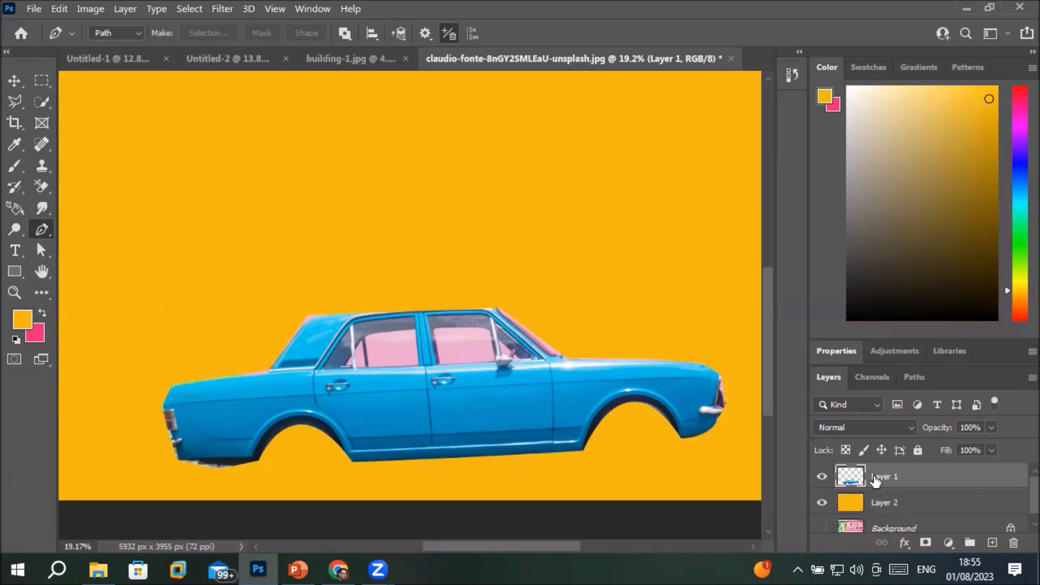
pyautogui.click(879, 509)
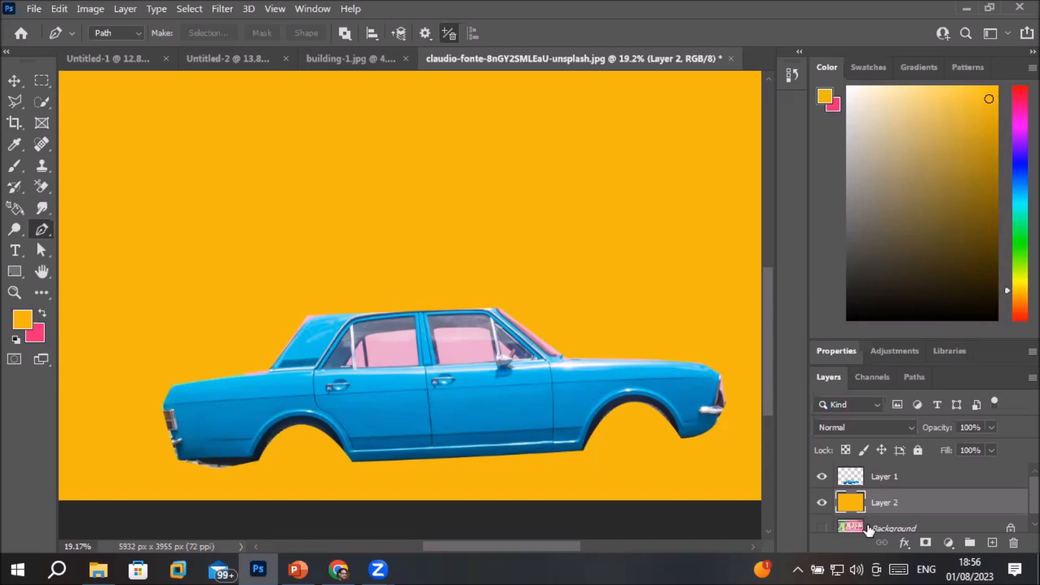
# Switch to File Explorer and open the Models folder inside the Images folder
pyautogui.click(103, 569)
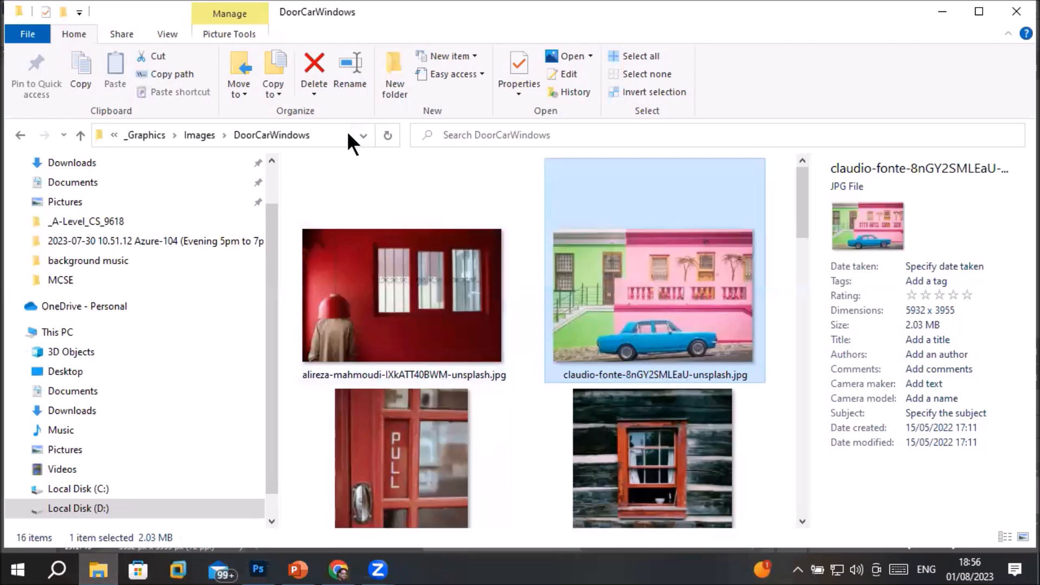
pyautogui.click(198, 134)
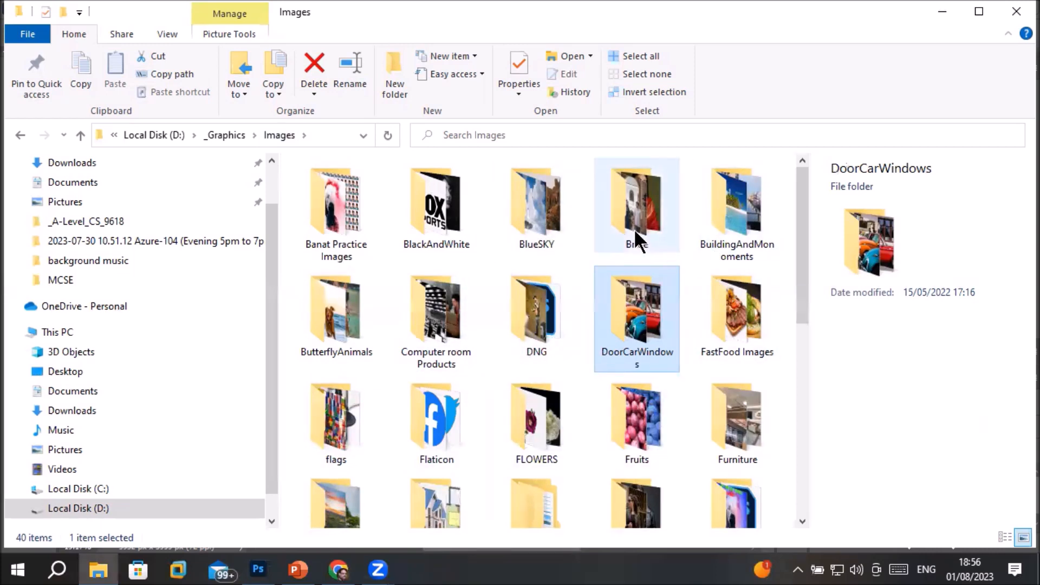
pyautogui.moveTo(634, 228)
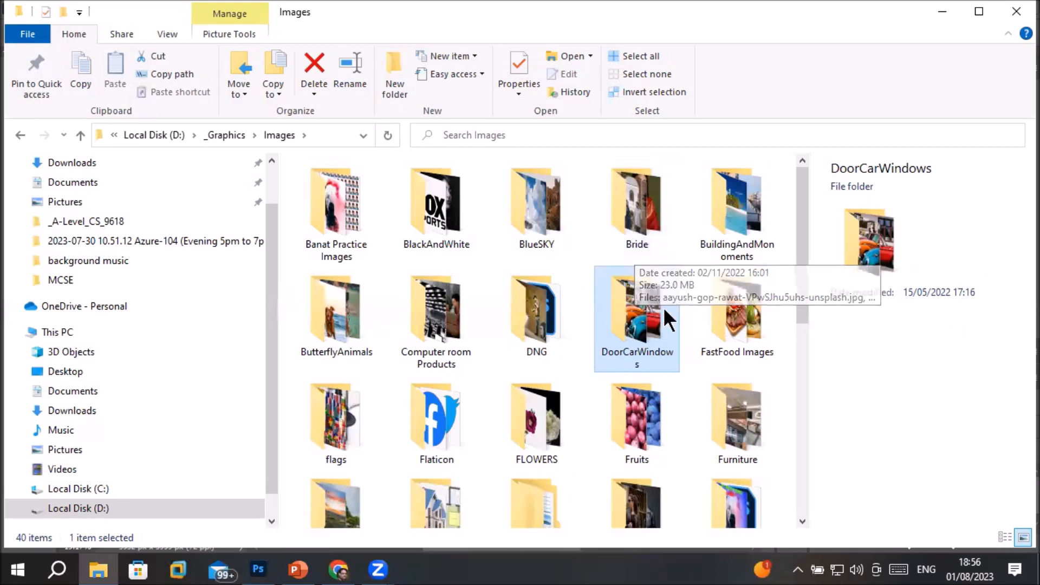
pyautogui.scroll(-2, 556, 381)
pyautogui.moveTo(556, 381)
pyautogui.moveTo(506, 386)
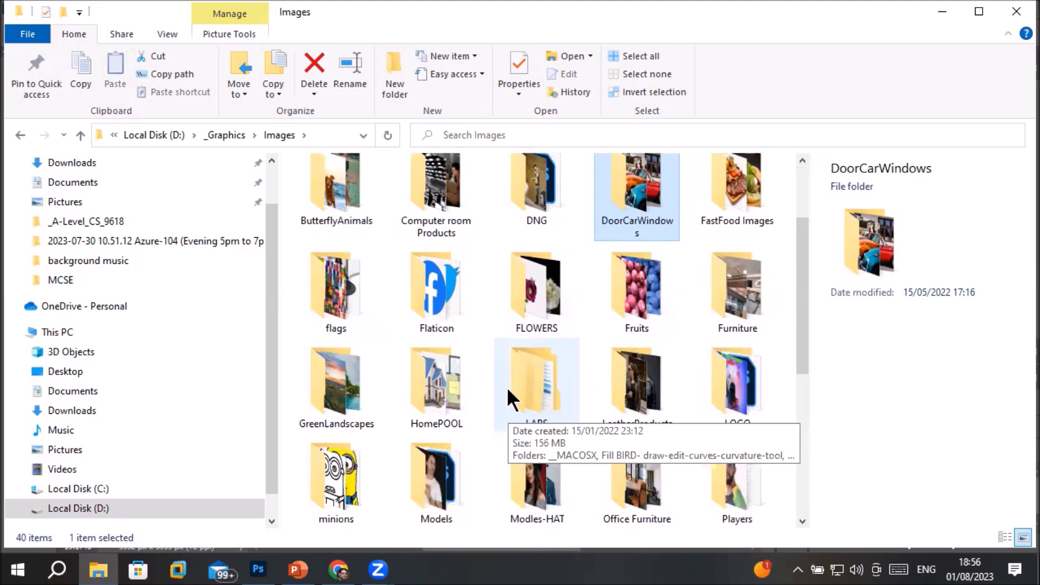
pyautogui.doubleClick(442, 479)
# Find Mod- (4).jpg in the Models folder and open it as a separate document in Photoshop
pyautogui.scroll(-8, 493, 429)
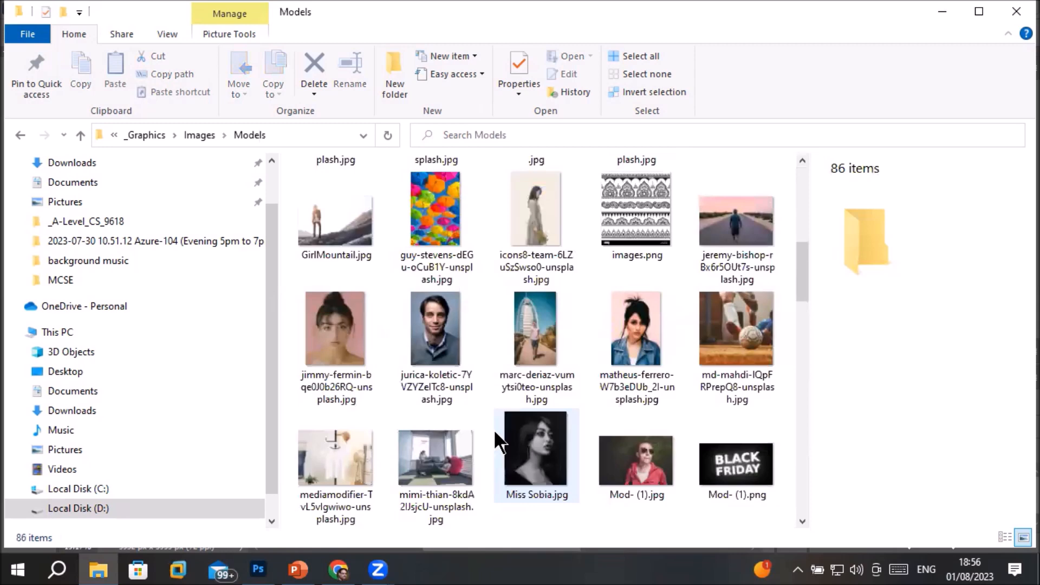
pyautogui.scroll(-3, 492, 429)
pyautogui.click(427, 376)
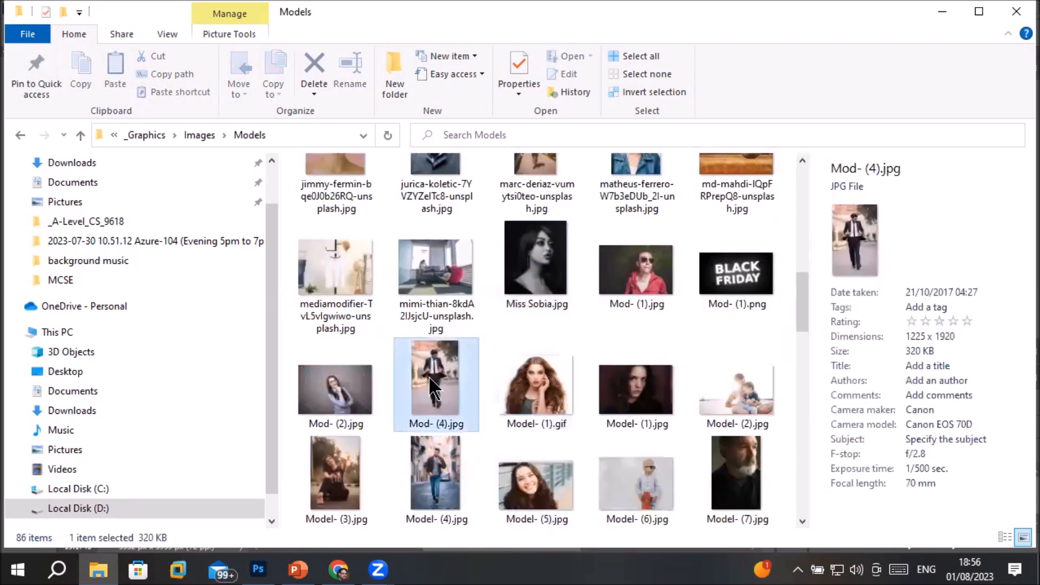
pyautogui.moveTo(428, 375); pyautogui.dragTo(550, 49)
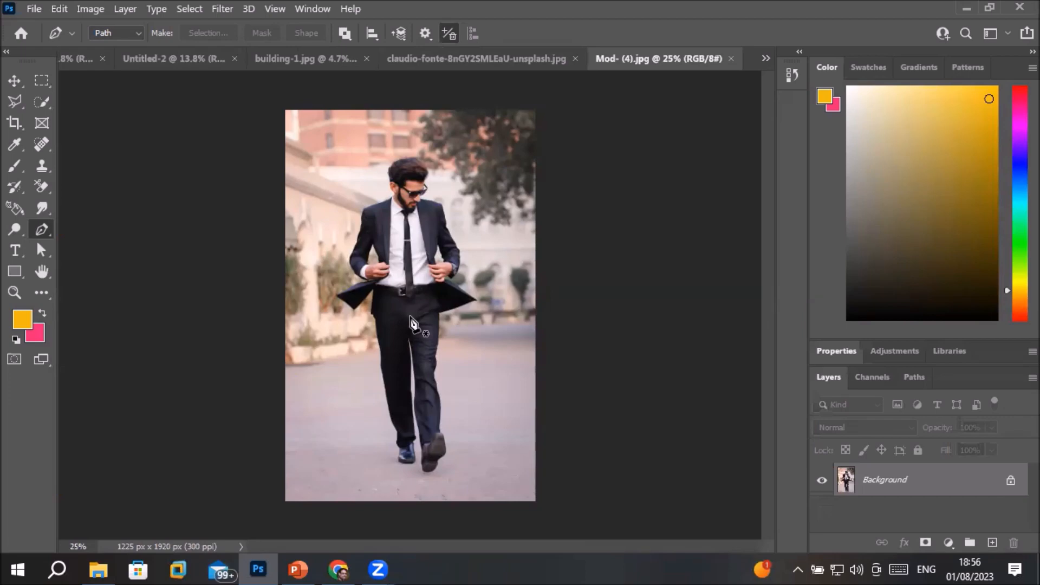
pyautogui.click(40, 106)
pyautogui.rightClick(40, 106)
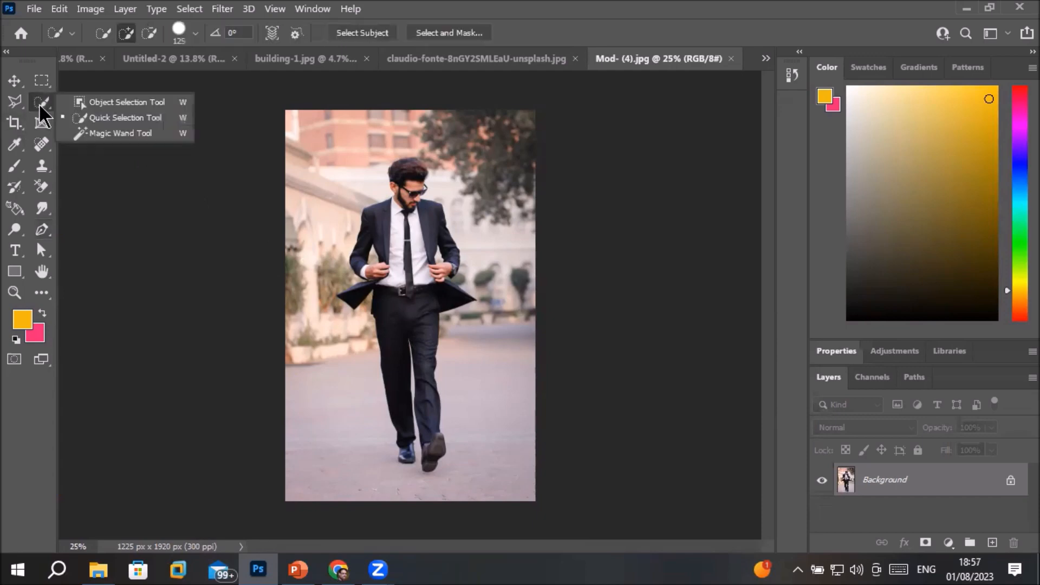
pyautogui.click(12, 103)
pyautogui.rightClick(8, 106)
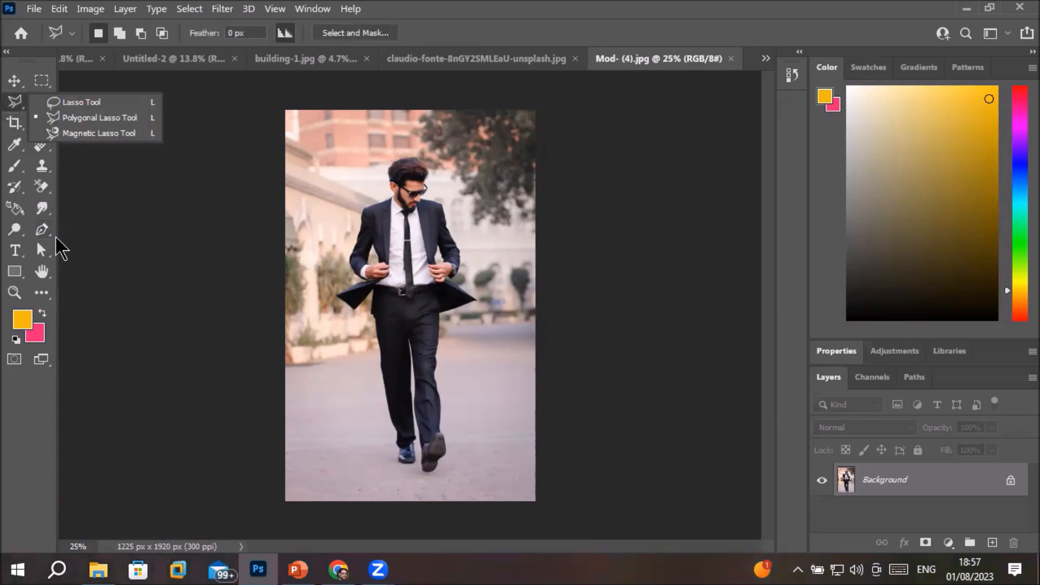
pyautogui.click(42, 231)
pyautogui.rightClick(43, 234)
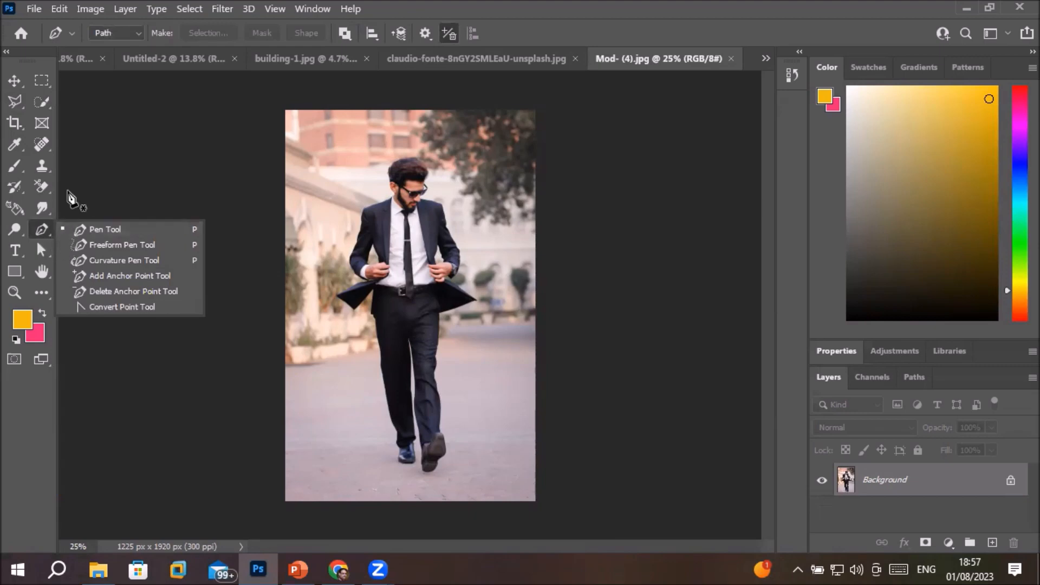
# Select the man with the Quick Selection tool's Select Subject and convert the selection into a work path
pyautogui.click(46, 109)
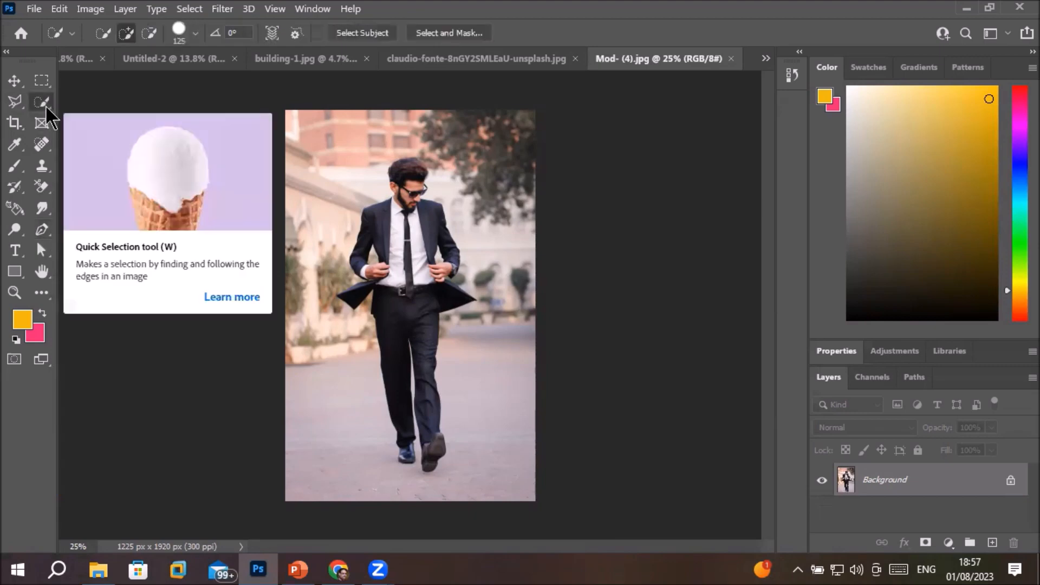
pyautogui.rightClick(46, 108)
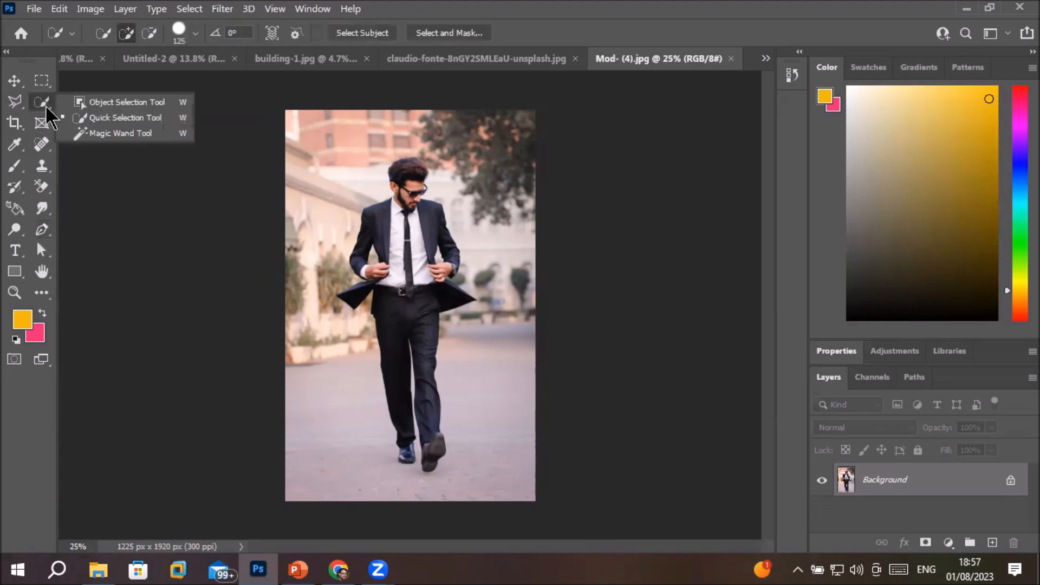
pyautogui.click(121, 118)
pyautogui.click(360, 33)
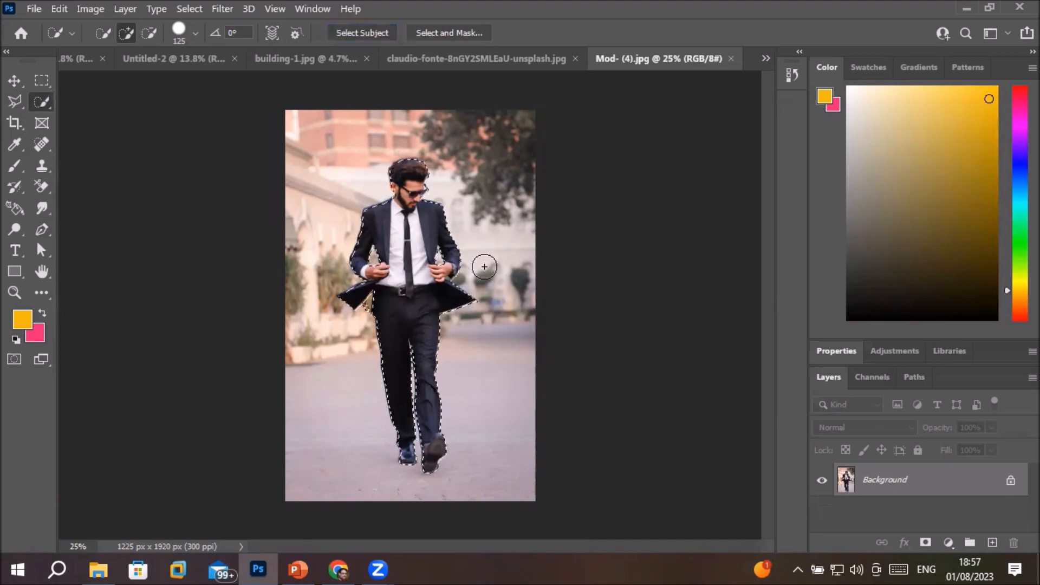
pyautogui.click(918, 381)
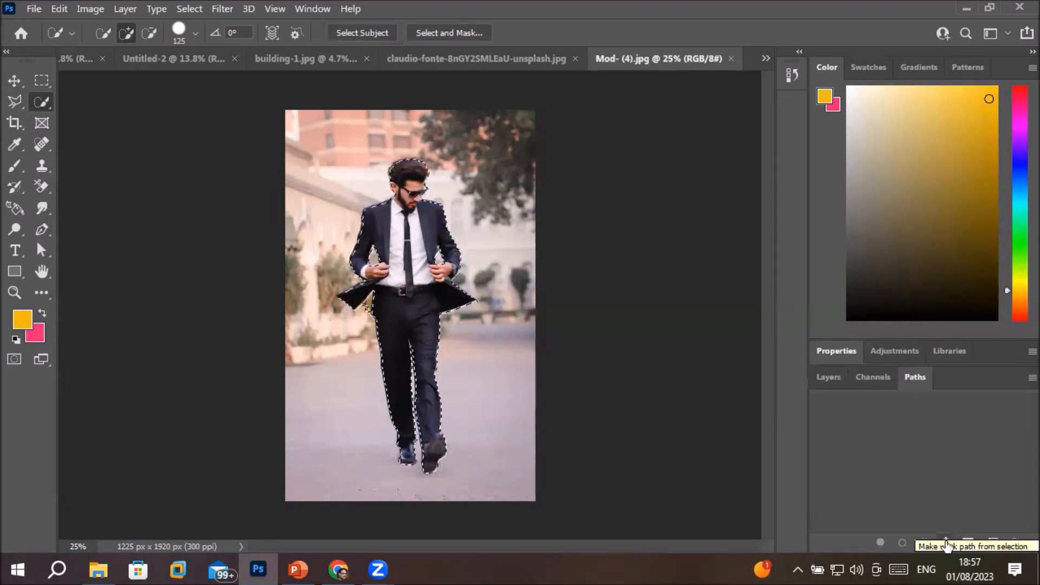
pyautogui.click(945, 543)
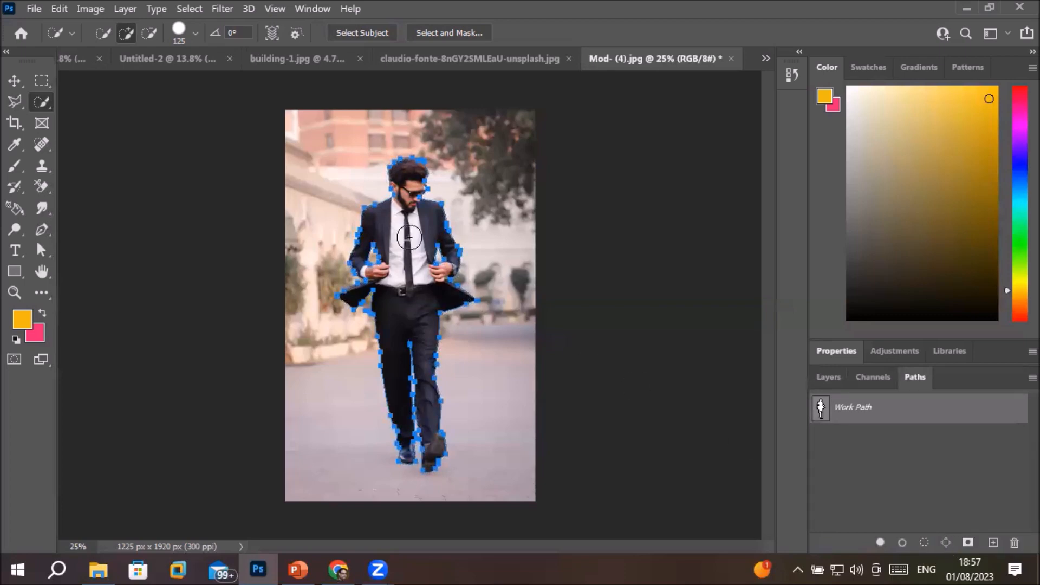
# Delete the two stray anchor points of the work path in the gap between the jacket flap and the trouser leg
pyautogui.scroll(5, 384, 286)
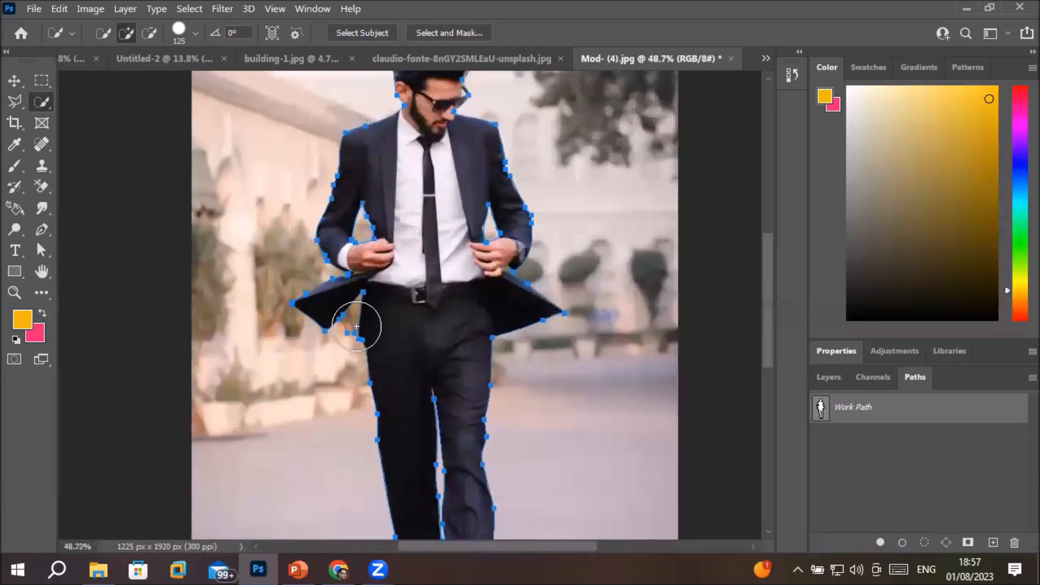
pyautogui.scroll(6, 356, 326)
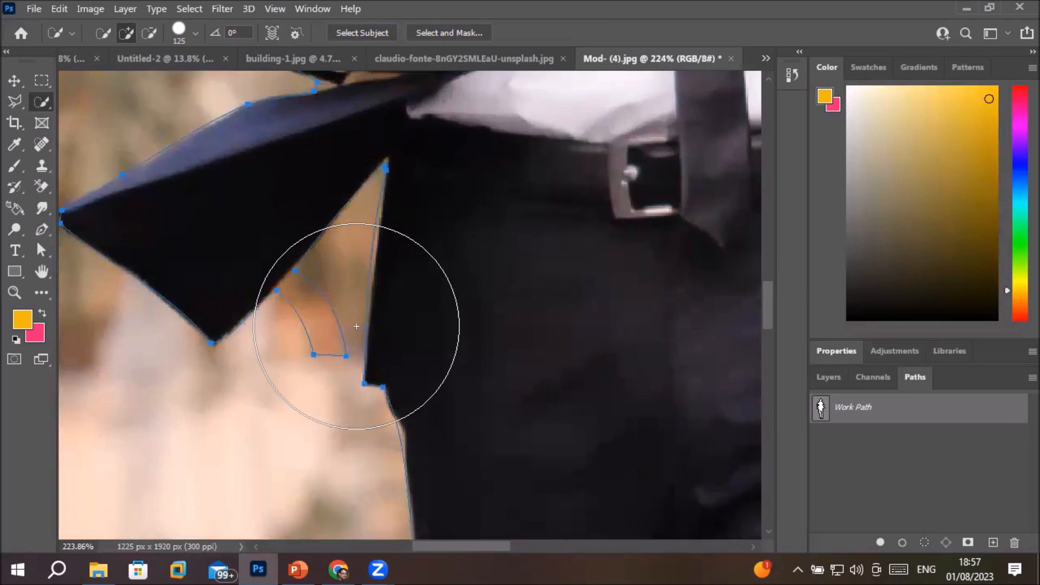
pyautogui.scroll(-6, 356, 326)
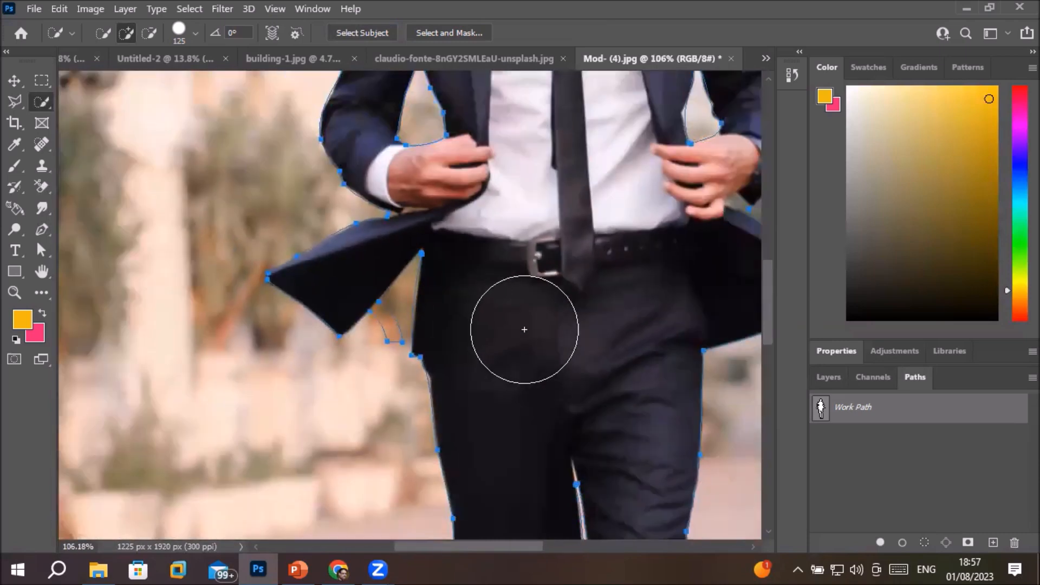
pyautogui.scroll(-3, 716, 191)
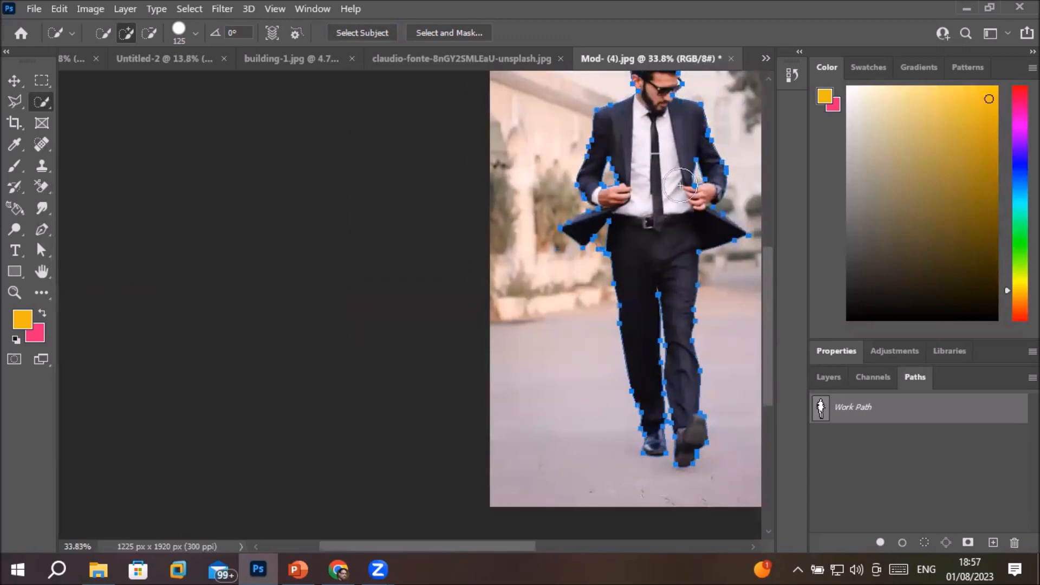
pyautogui.scroll(6, 620, 262)
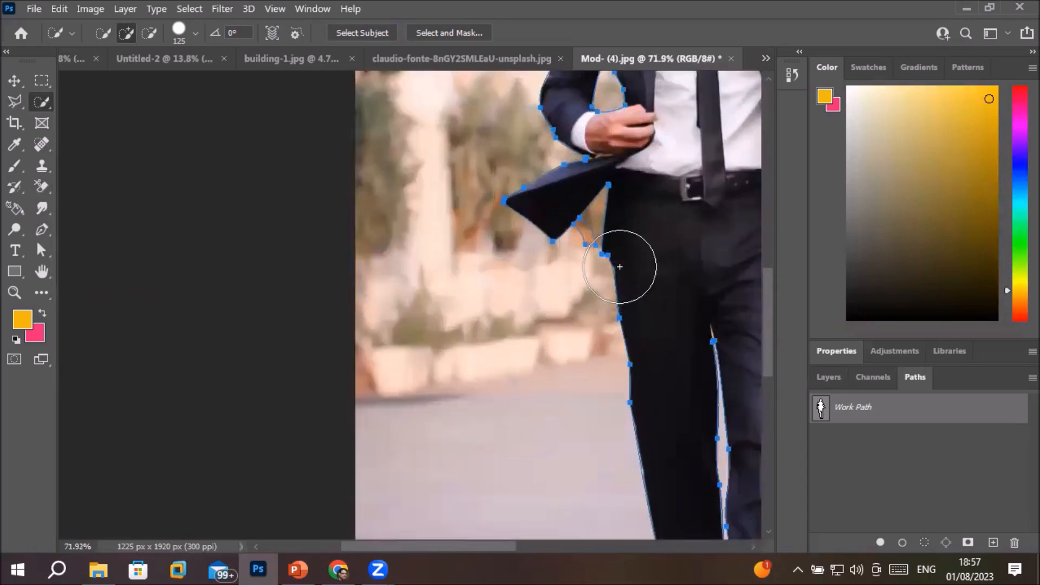
pyautogui.scroll(3, 617, 271)
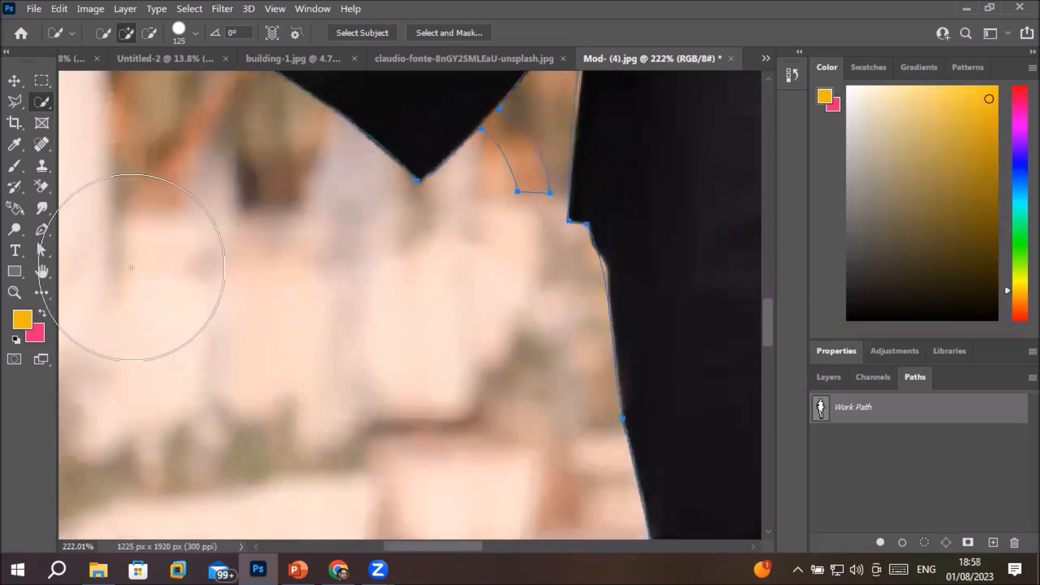
pyautogui.click(39, 250)
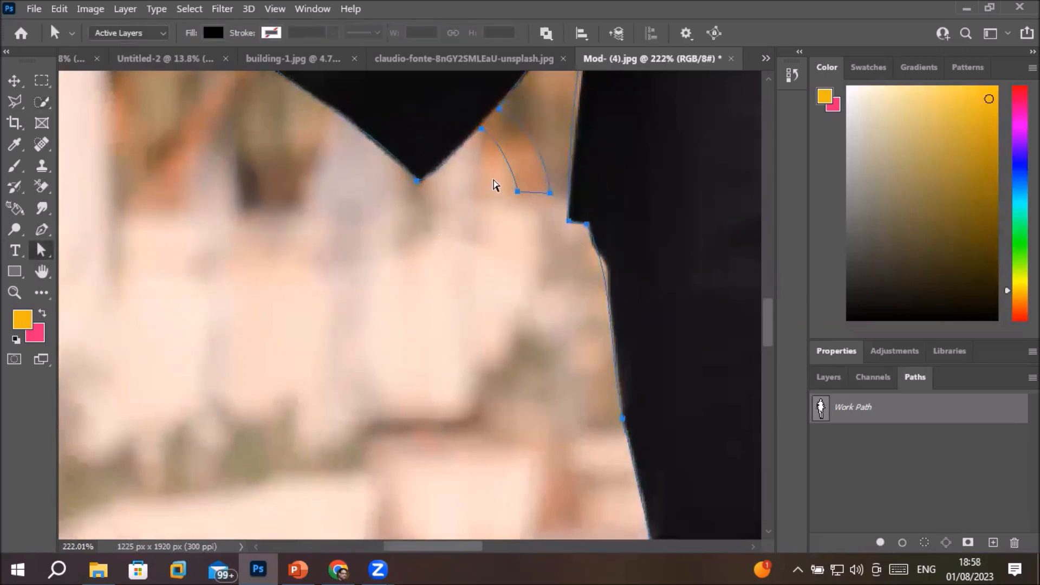
pyautogui.click(550, 193)
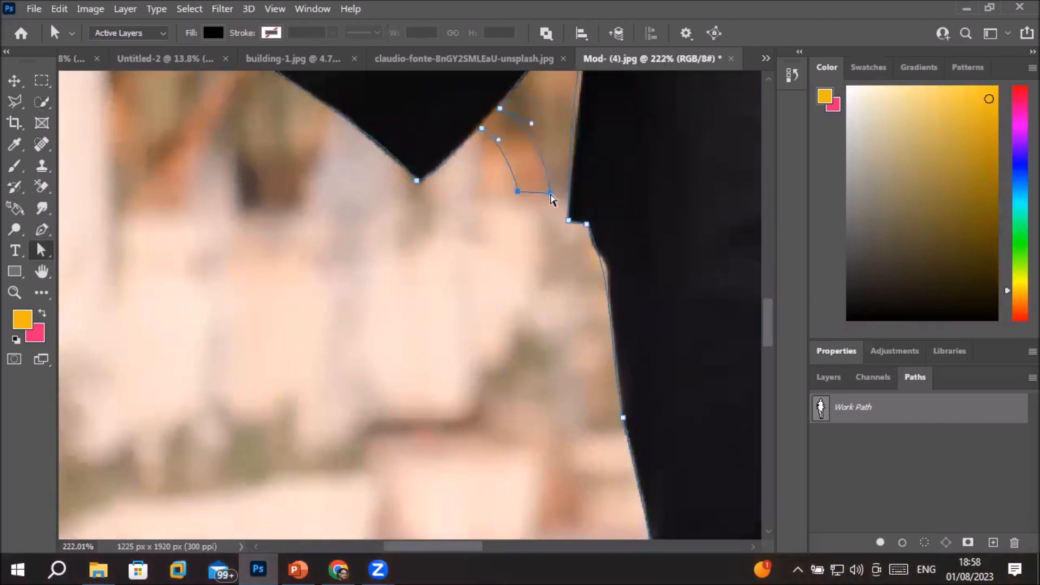
pyautogui.moveTo(549, 194); pyautogui.dragTo(534, 156)
pyautogui.press('Delete')
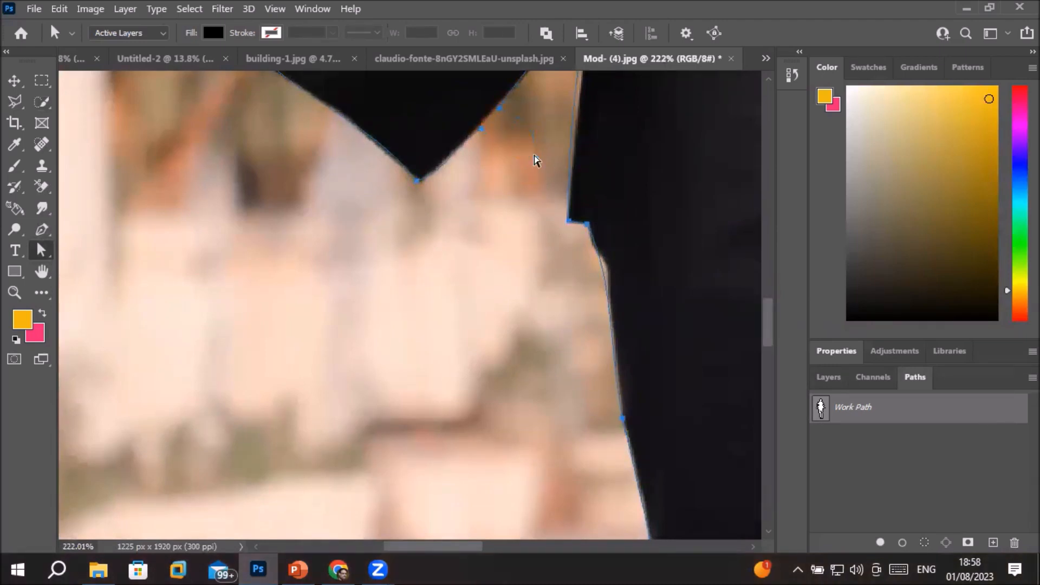
pyautogui.scroll(-5, 469, 215)
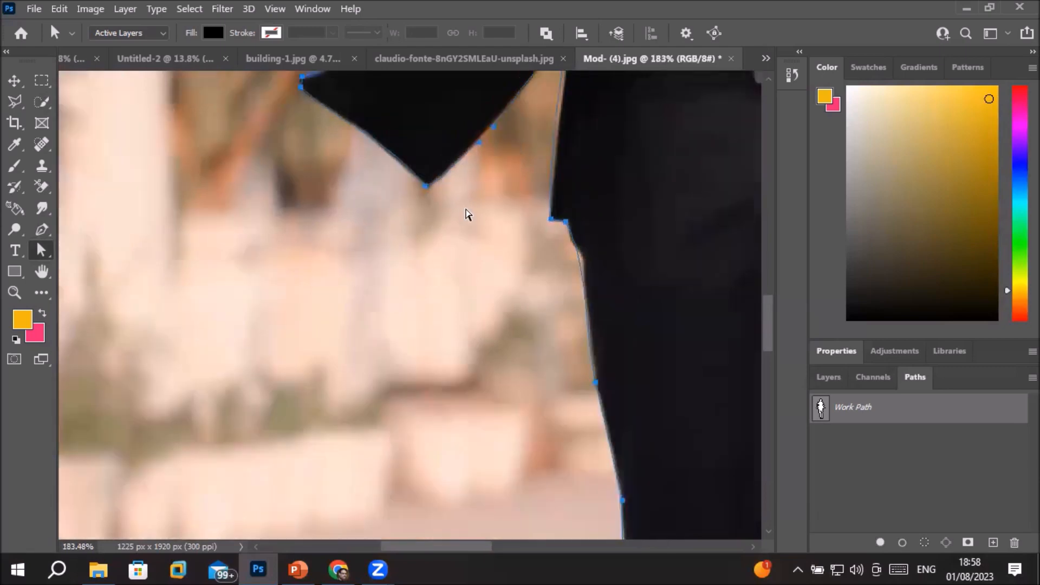
pyautogui.scroll(-5, 615, 216)
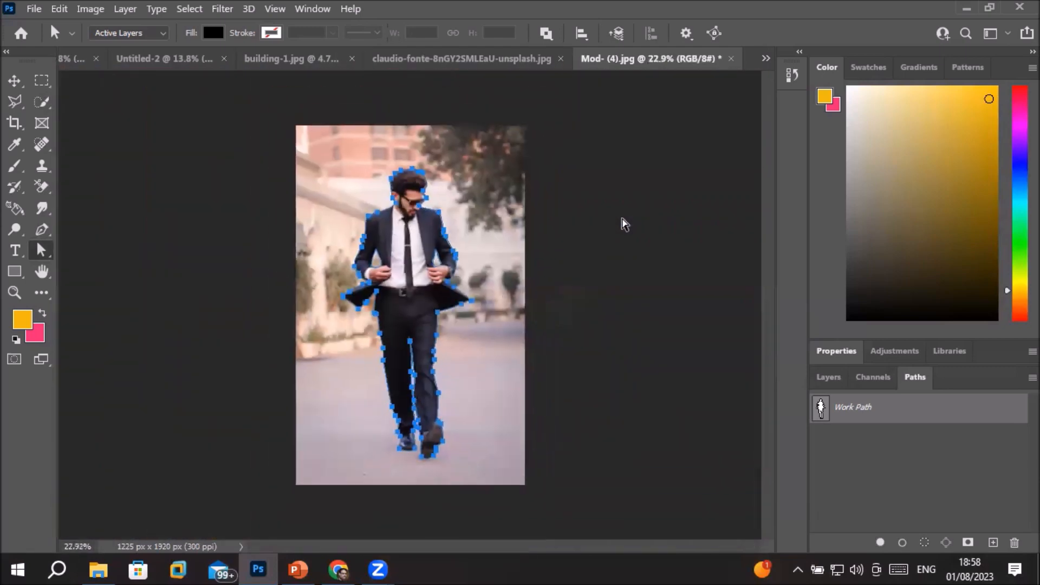
# Deselect the path's anchor points and load the work path around the man as a selection
pyautogui.click(832, 381)
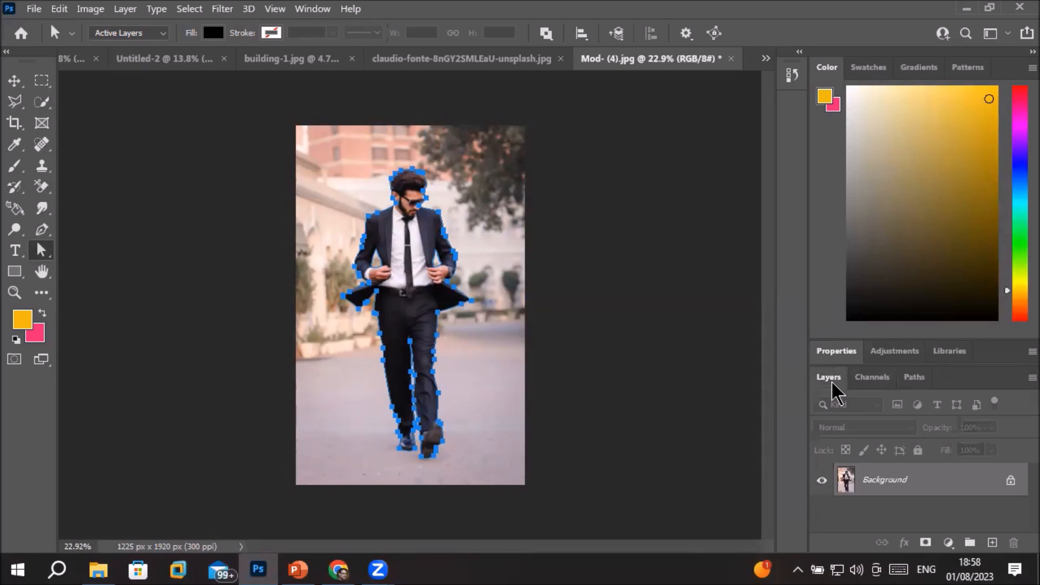
pyautogui.click(503, 210)
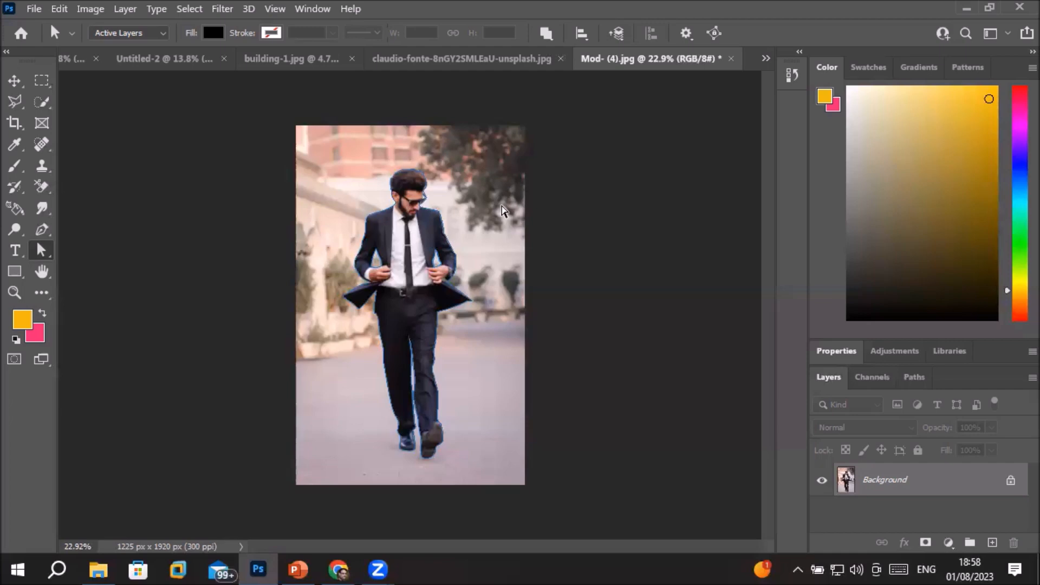
pyautogui.click(926, 385)
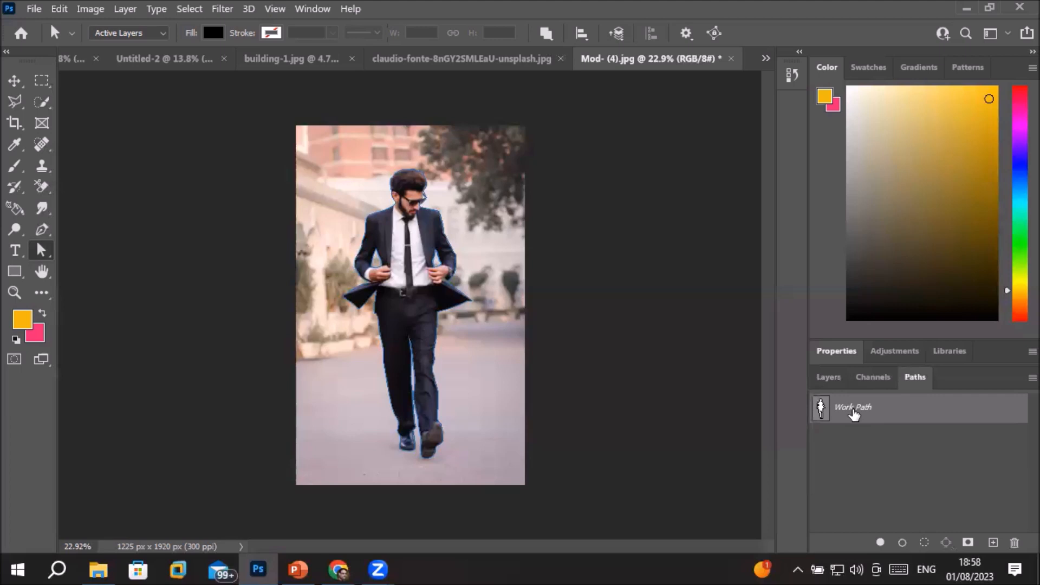
pyautogui.hotkey('ctrl', 'Return')
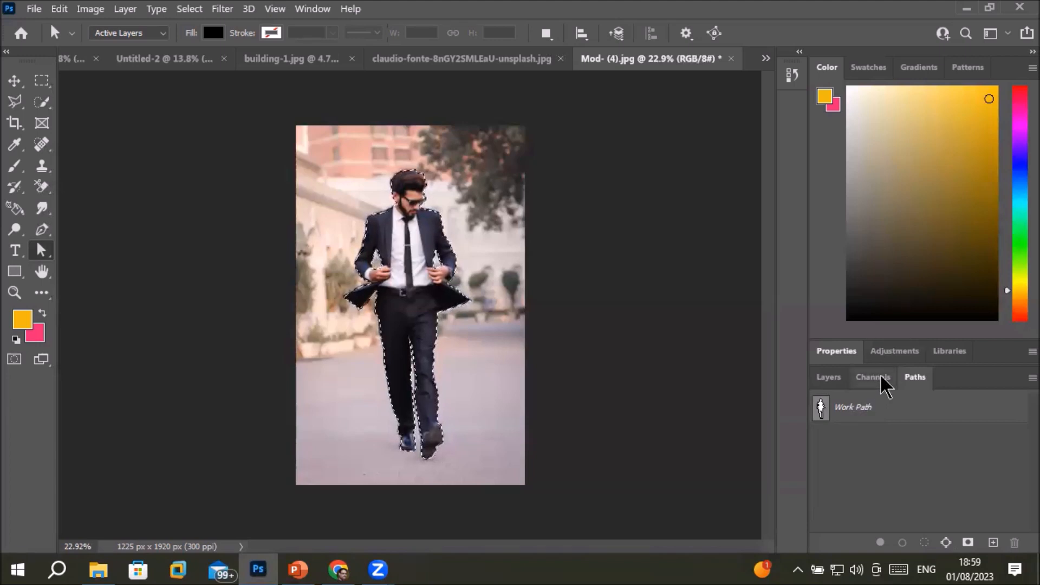
# Copy the selected man onto his own layer and hide the Background layer
pyautogui.click(834, 379)
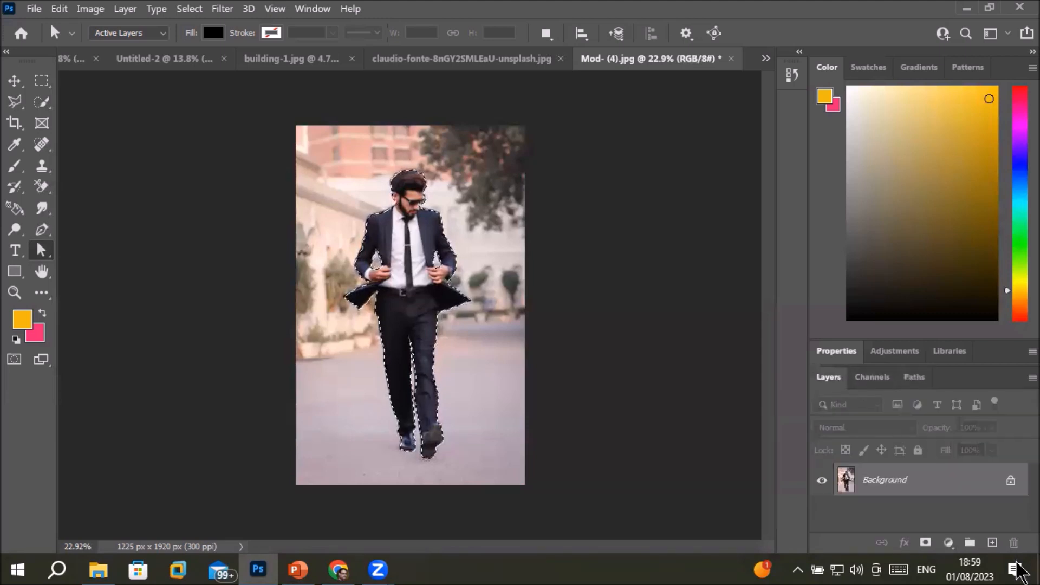
pyautogui.hotkey('ctrl', 'j')
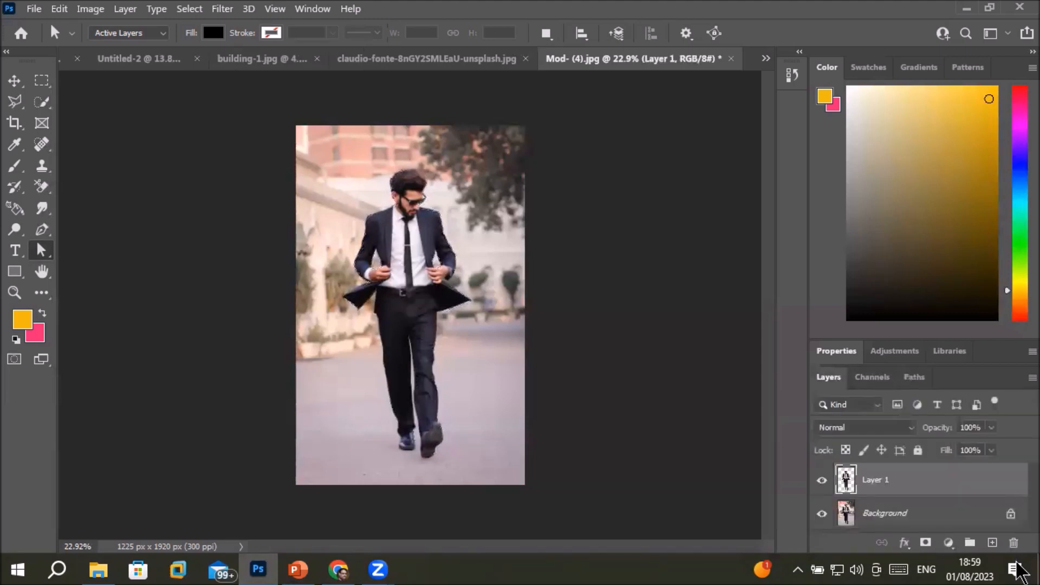
pyautogui.click(821, 513)
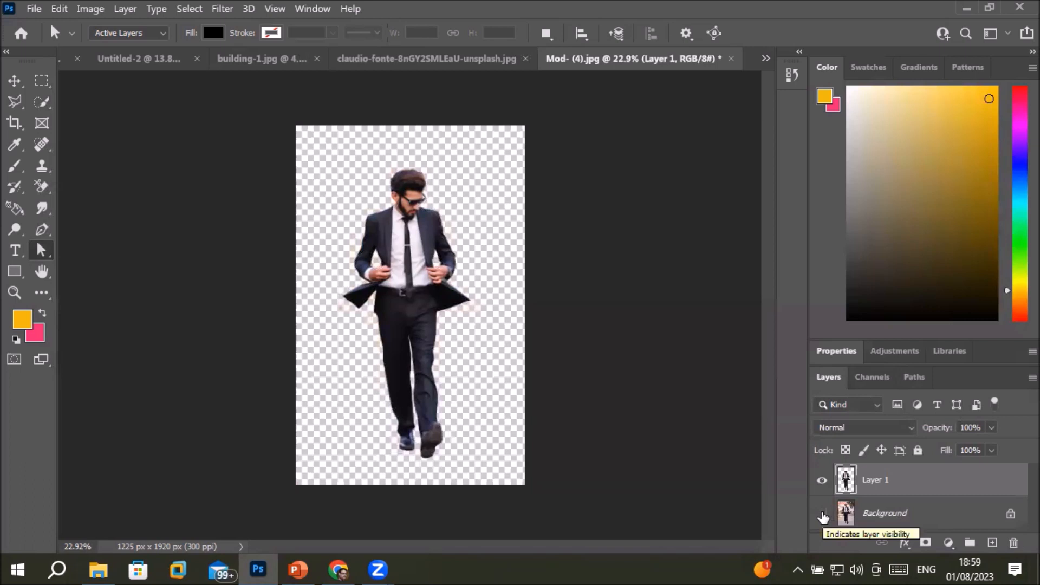
# Add a new empty layer above the man's layer, then undock the Layers panel and enlarge it to show all layers
pyautogui.click(991, 542)
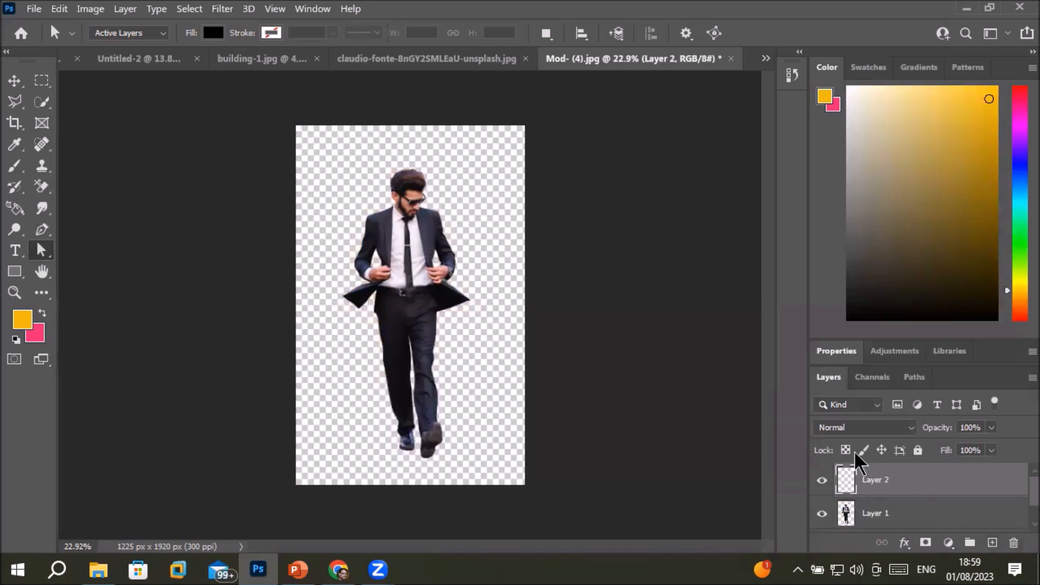
pyautogui.moveTo(829, 377); pyautogui.dragTo(622, 161)
pyautogui.moveTo(652, 333); pyautogui.dragTo(651, 454)
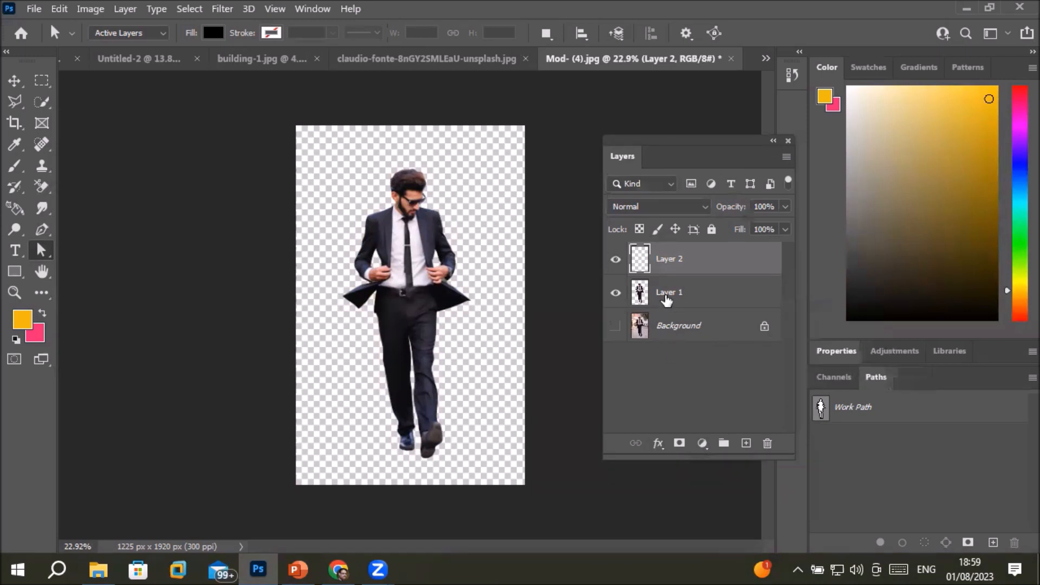
# Move the empty layer beneath the man's layer and fill it with the orange foreground colour
pyautogui.moveTo(669, 267); pyautogui.dragTo(673, 299)
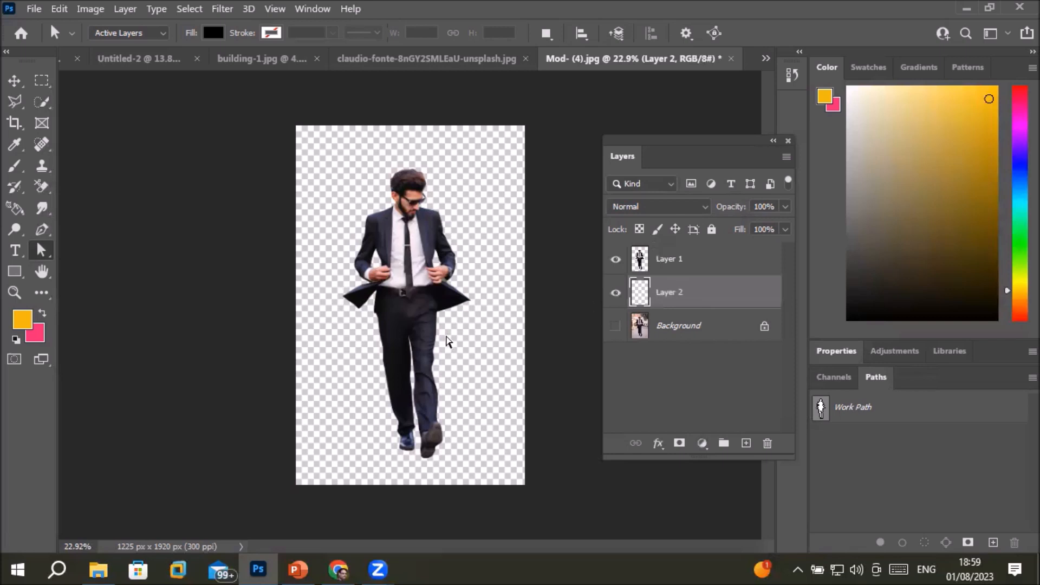
pyautogui.hotkey('alt', 'BackSpace')
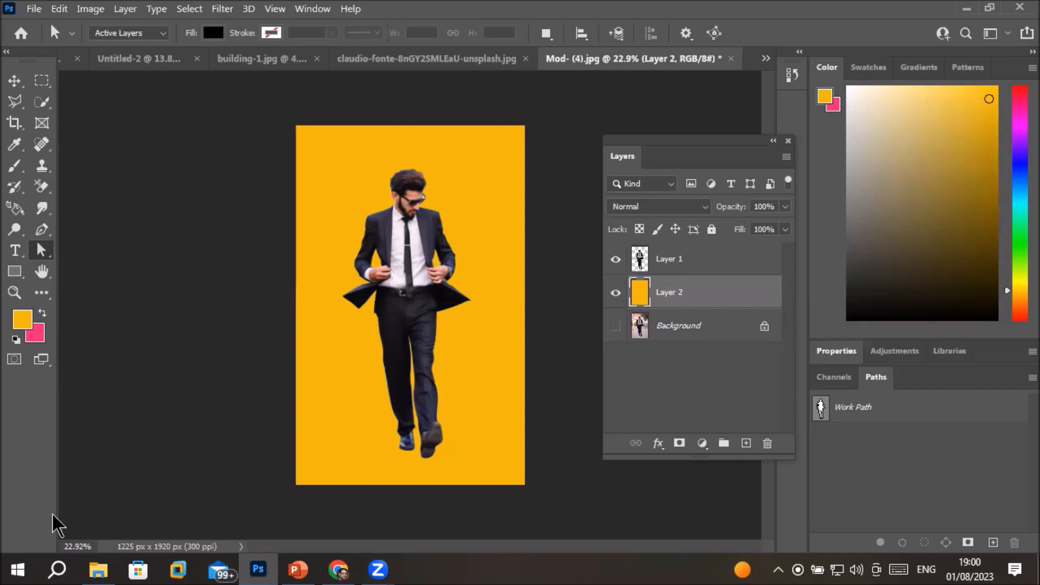
# Try to open Model- (4).jpg from the Models folder in Photoshop
pyautogui.click(106, 566)
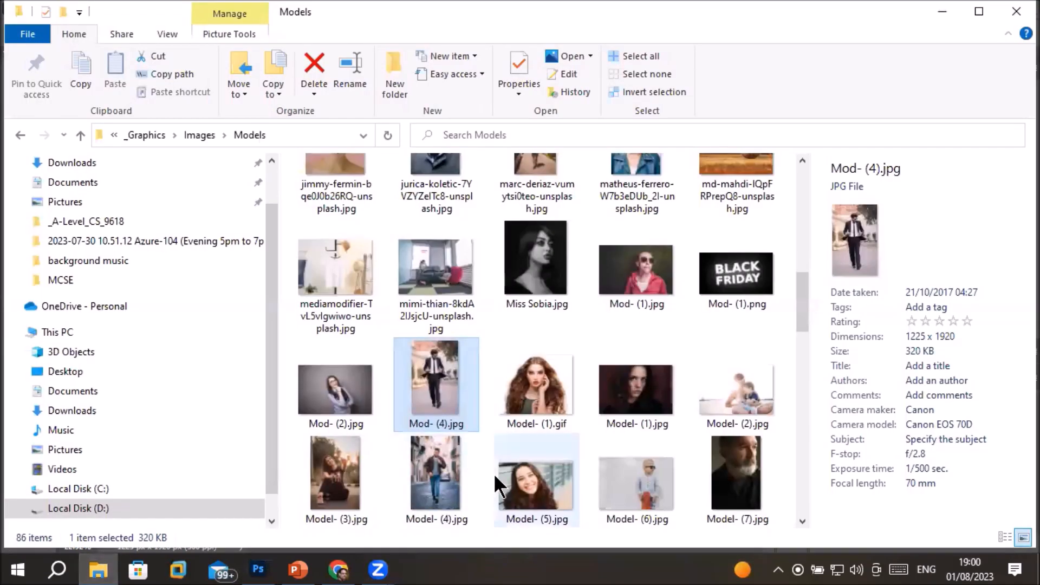
pyautogui.moveTo(434, 464); pyautogui.dragTo(444, 68)
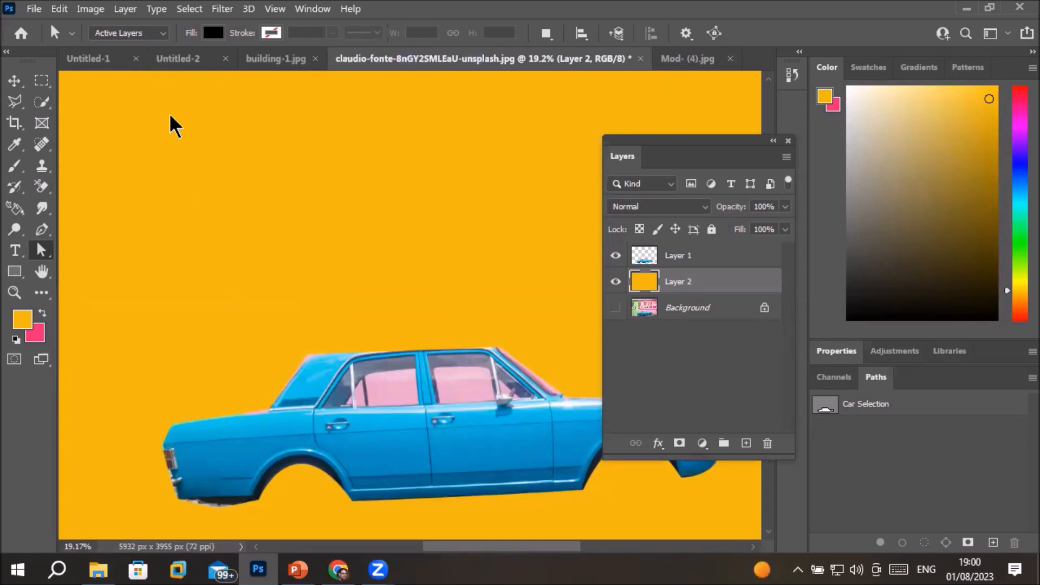
# Close the blue car document and the Untitled-1 Pakistan Super League poster without saving either
pyautogui.hotkey('ctrl', 'w')
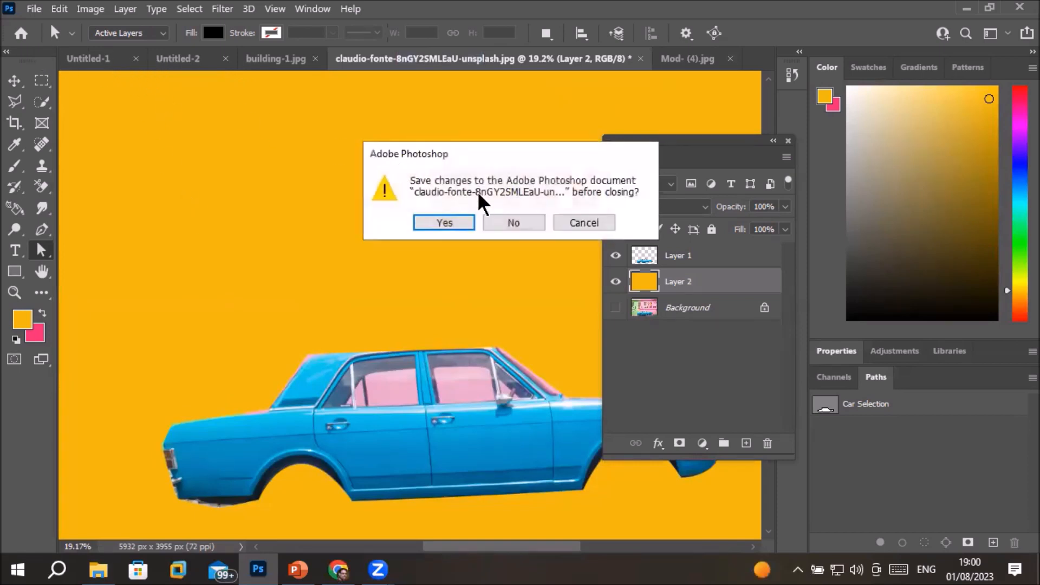
pyautogui.click(511, 223)
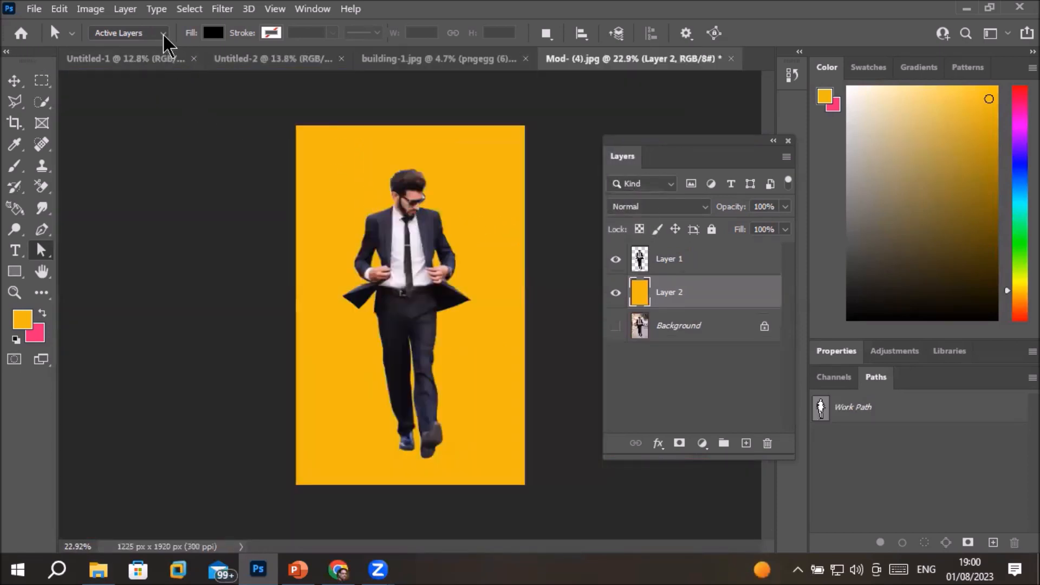
pyautogui.click(160, 64)
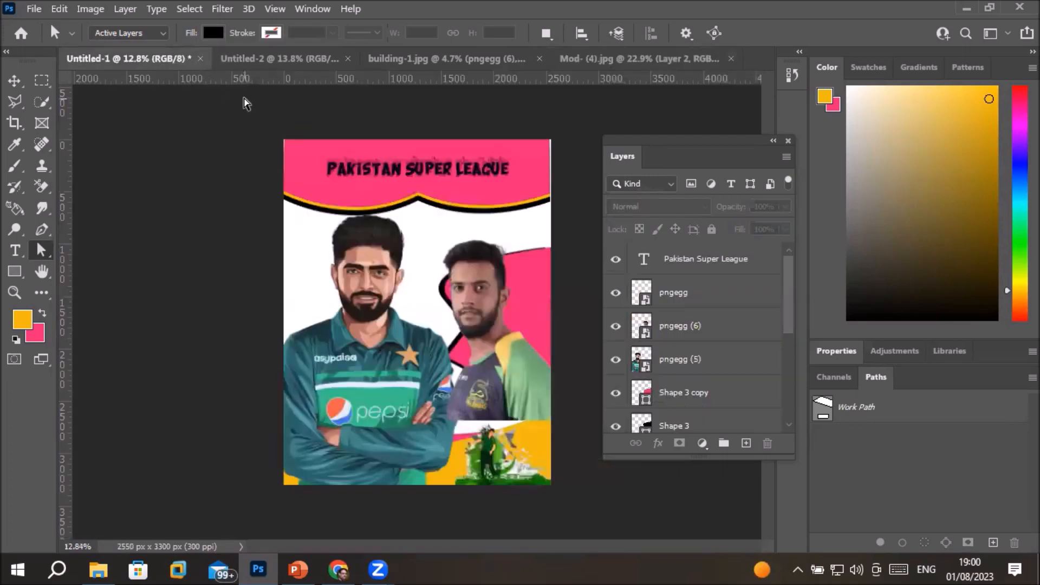
pyautogui.click(200, 58)
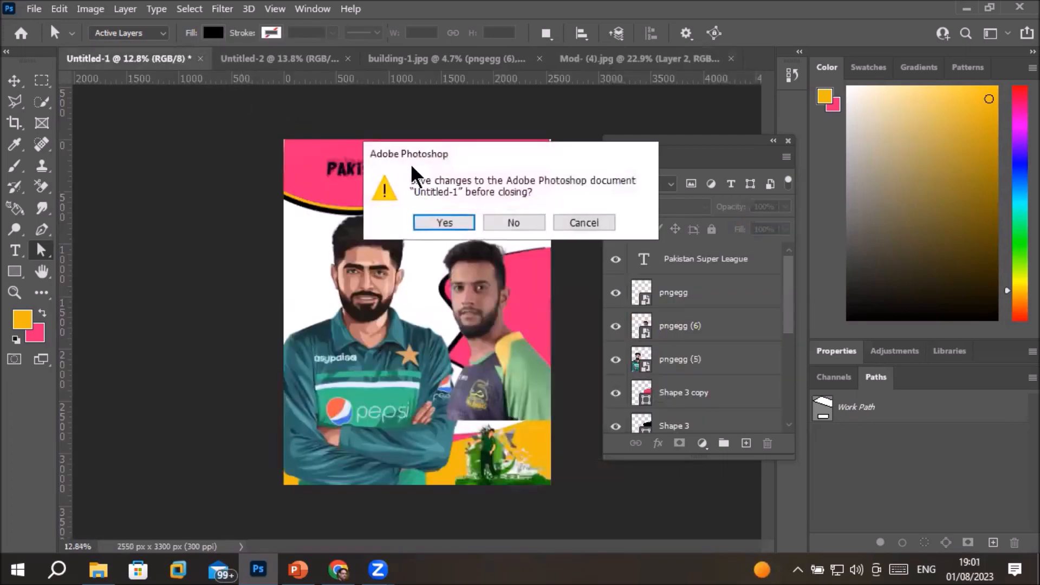
pyautogui.click(512, 222)
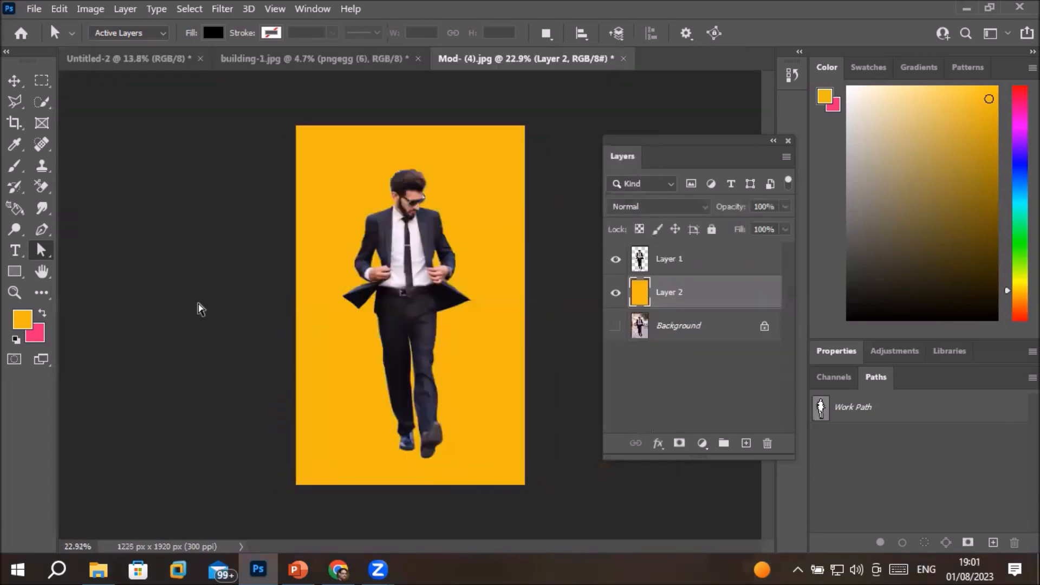
# Open Model- (4).jpg from the Models folder as its own Photoshop document and fit it to the window
pyautogui.click(98, 569)
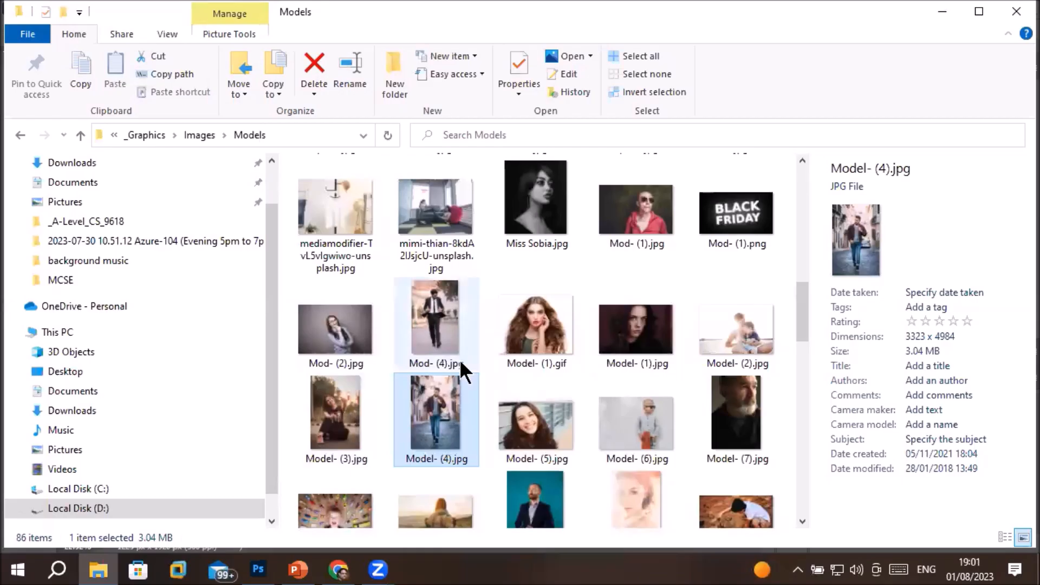
pyautogui.moveTo(424, 399); pyautogui.dragTo(673, 63)
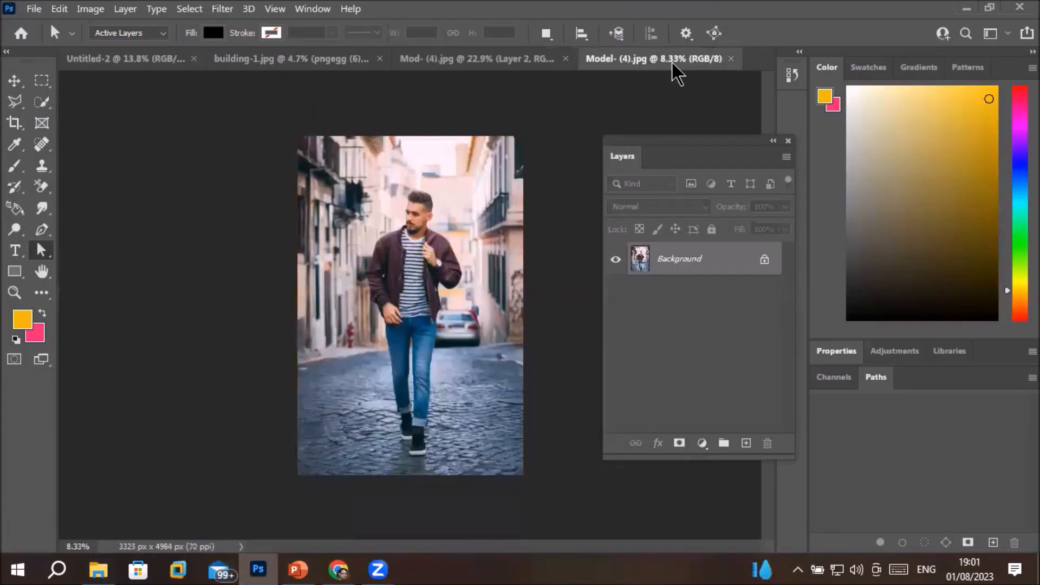
pyautogui.hotkey('ctrl', '0')
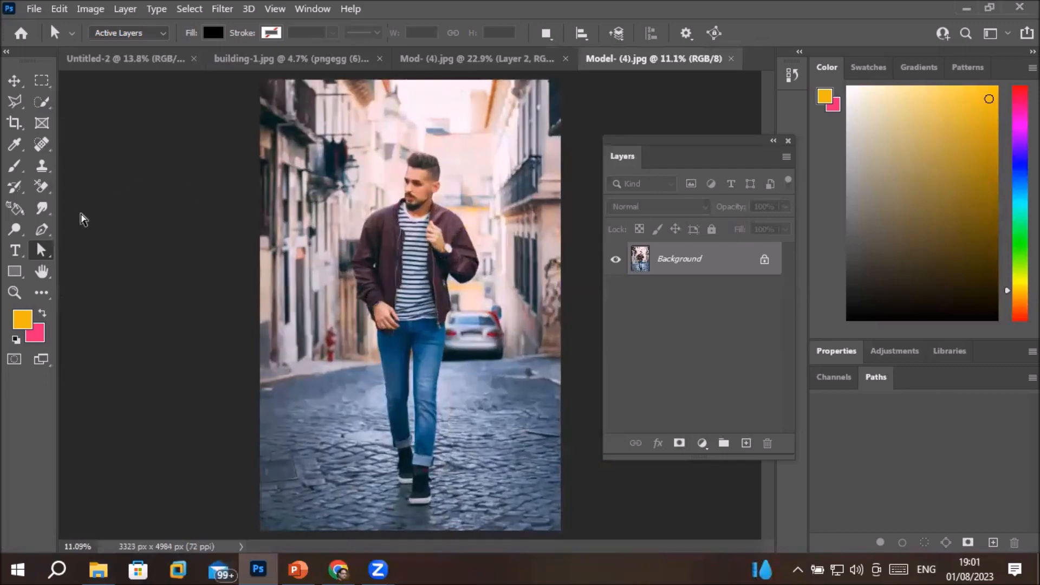
# Select the man in the street photo automatically with the Quick Selection tool's Select Subject command
pyautogui.click(43, 230)
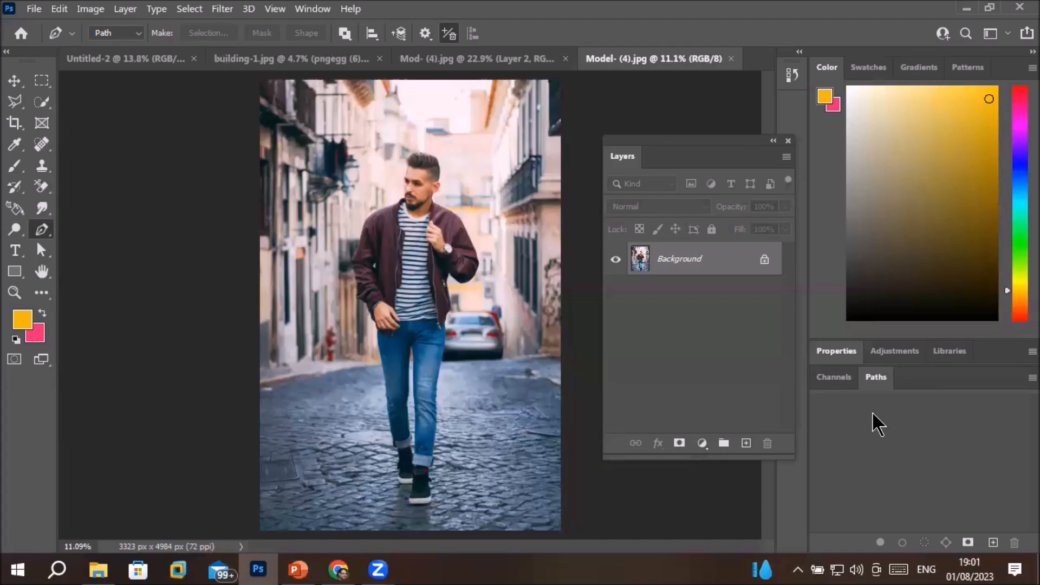
pyautogui.click(43, 104)
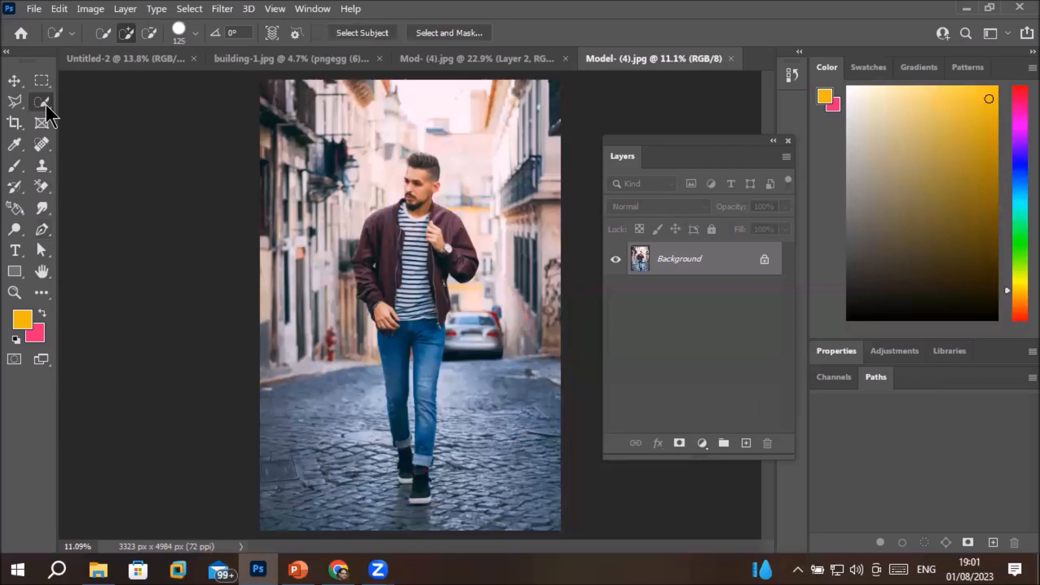
pyautogui.click(363, 32)
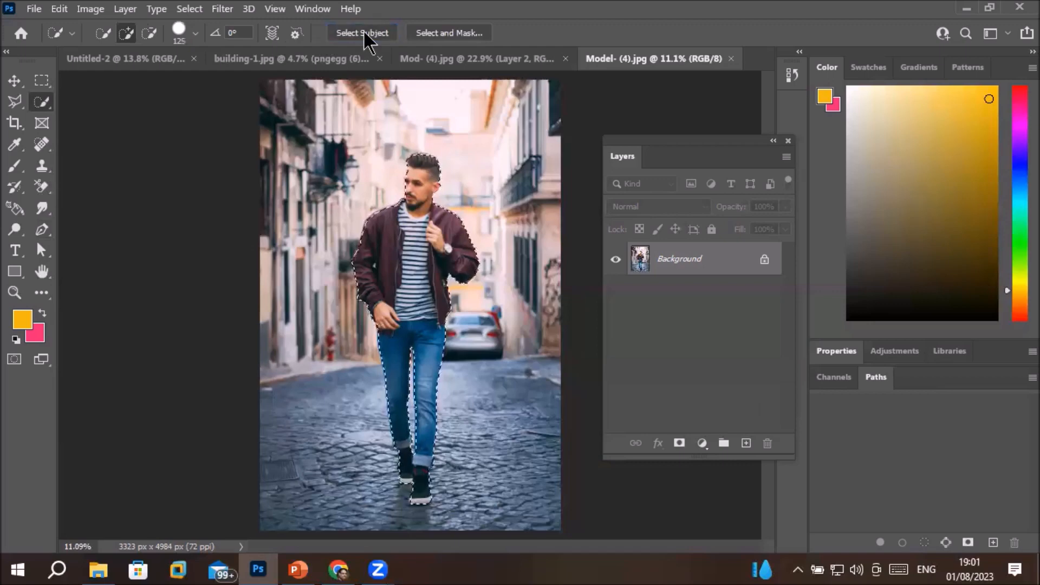
# Save the selection of the man as a new channel named "man model"
pyautogui.rightClick(418, 248)
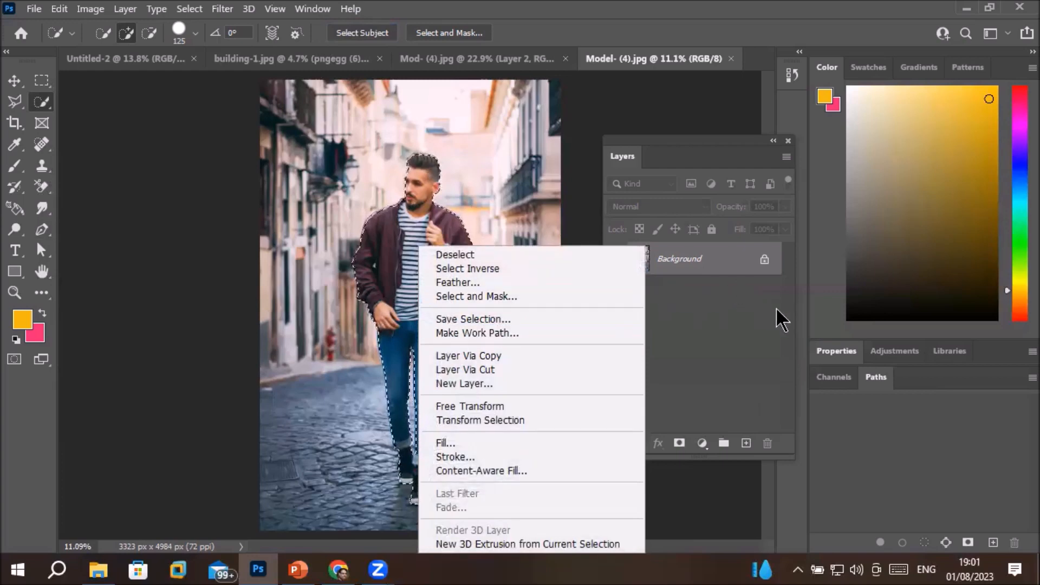
pyautogui.click(874, 387)
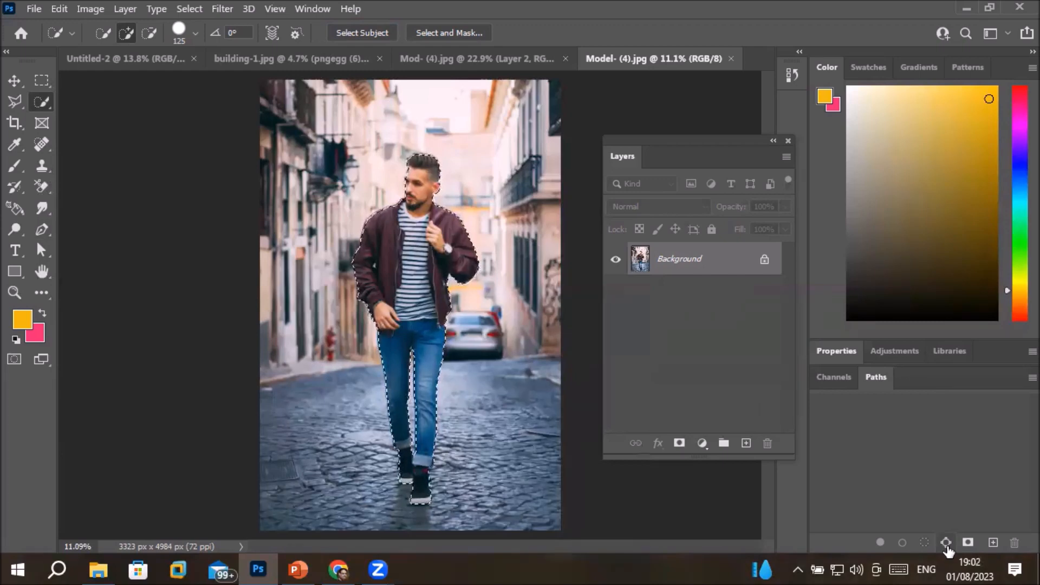
pyautogui.rightClick(409, 260)
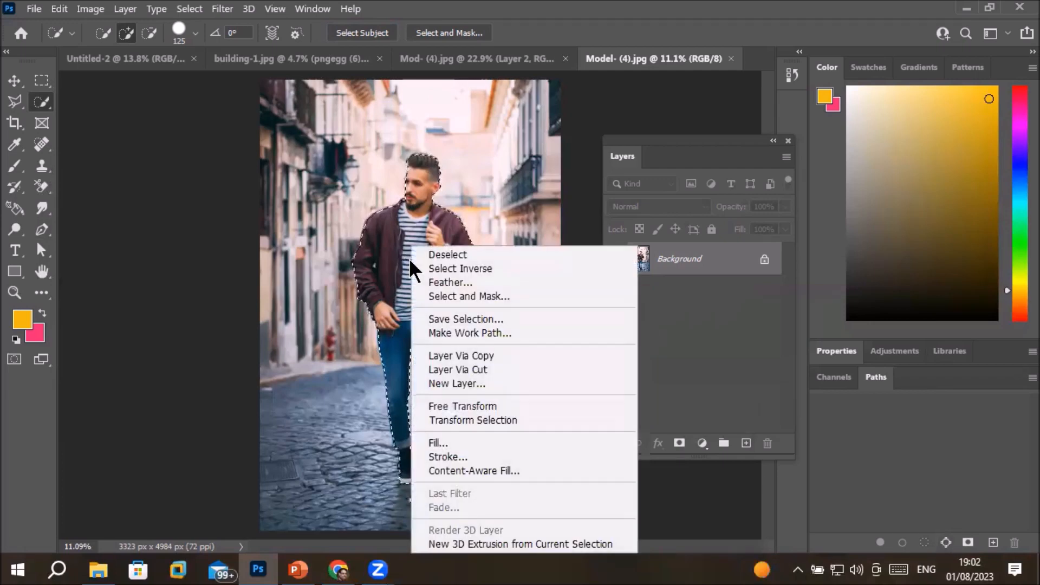
pyautogui.click(452, 320)
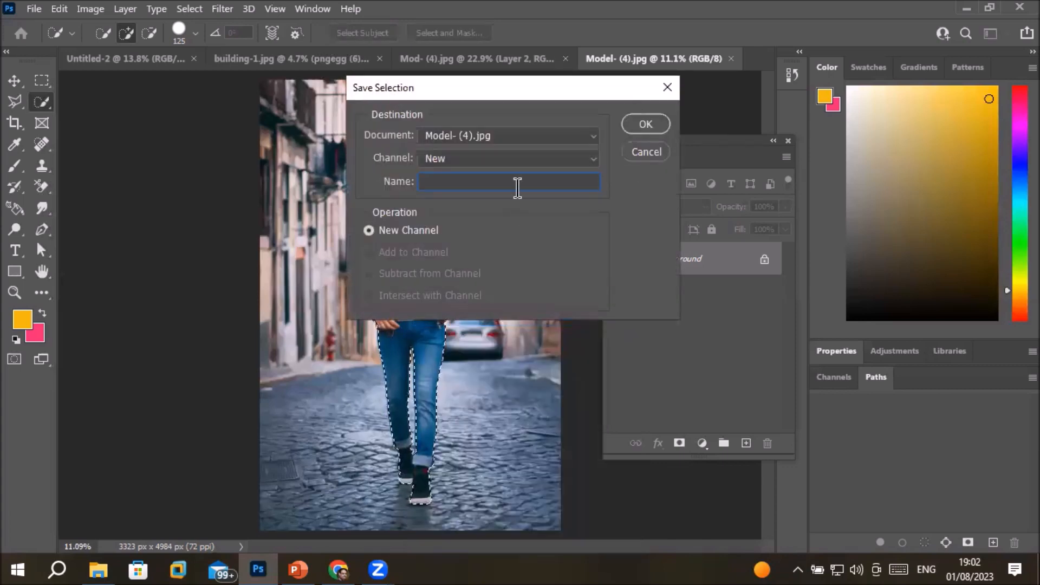
pyautogui.write('man model')
pyautogui.press('Return')
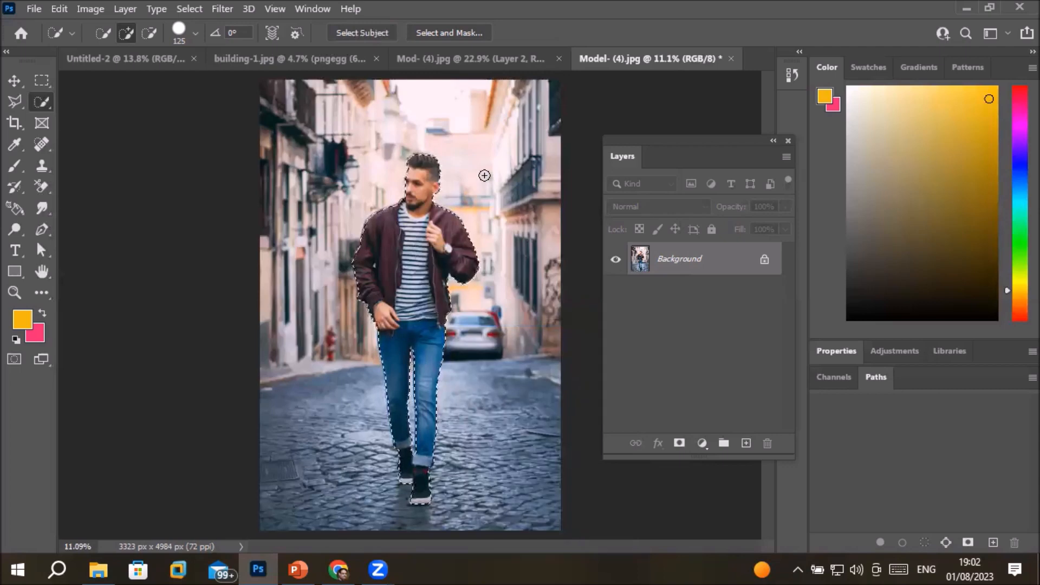
# View the man model channel on its own, display it together with the RGB channels, and deselect the man
pyautogui.click(818, 379)
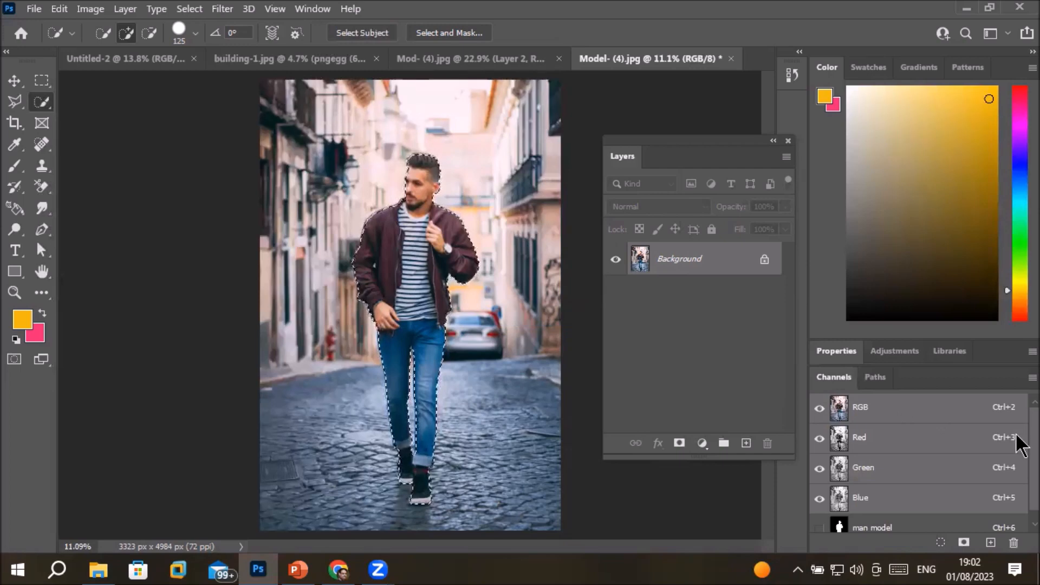
pyautogui.scroll(-1, 1016, 465)
pyautogui.click(872, 518)
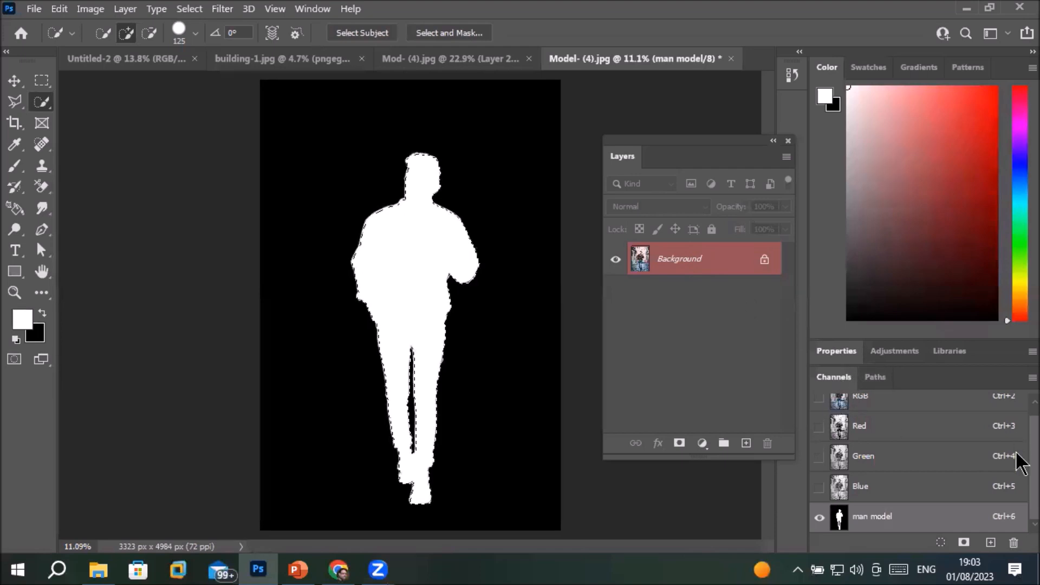
pyautogui.scroll(1, 1017, 407)
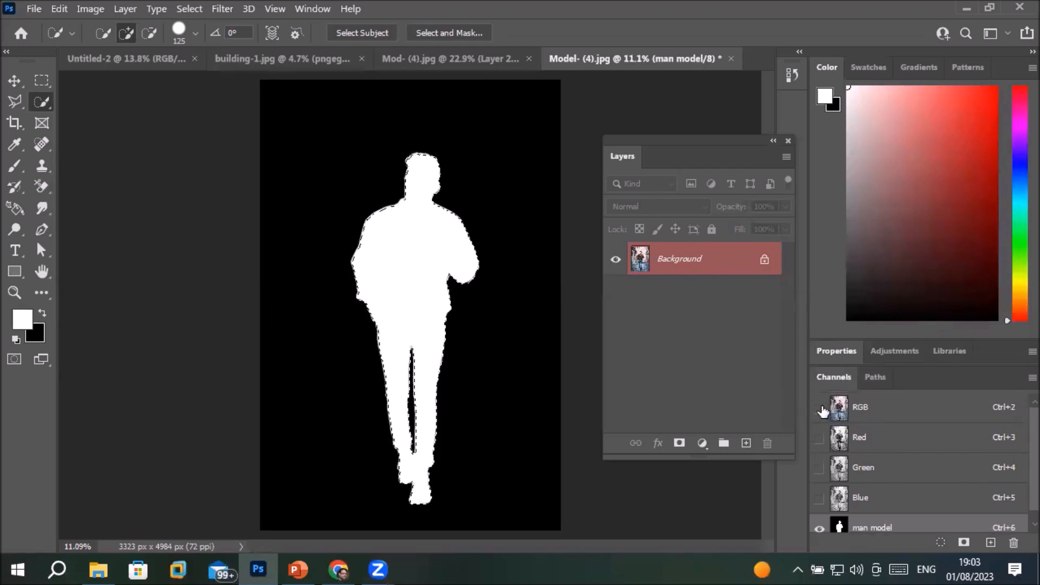
pyautogui.click(819, 407)
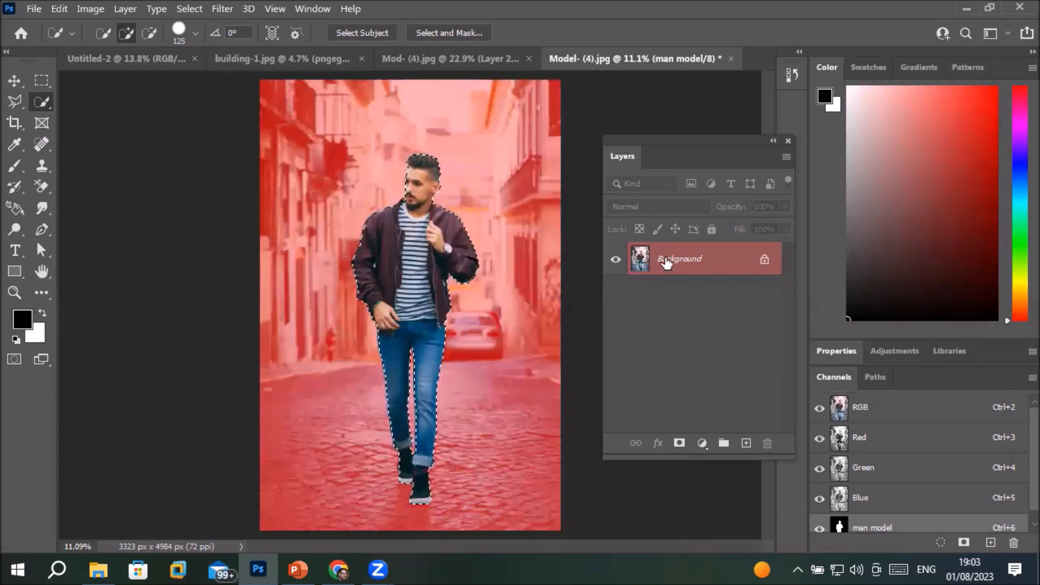
pyautogui.hotkey('ctrl', 'd')
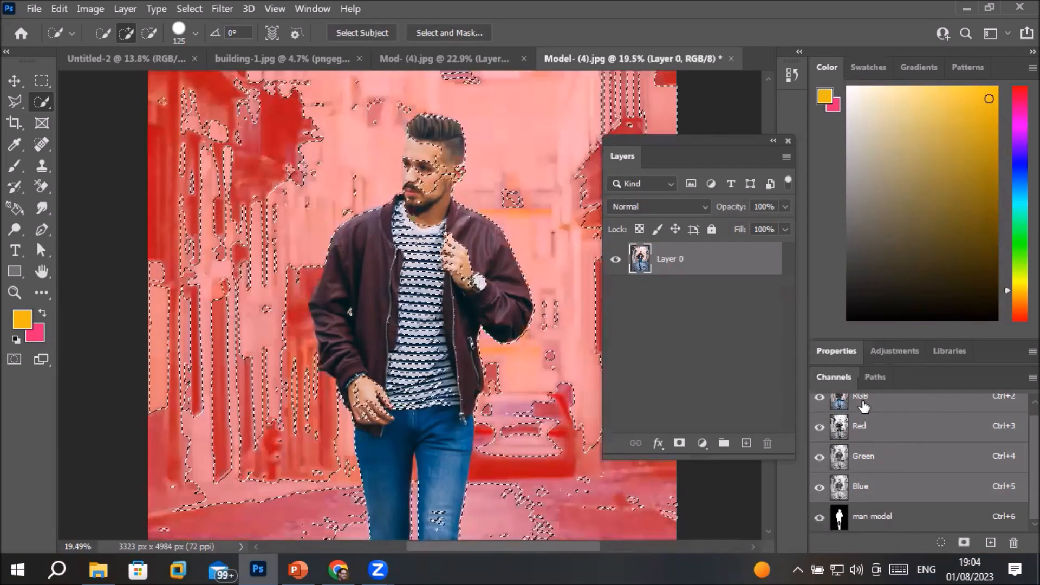
# Load the man model channel as a selection and toggle the channel's red overlay off and on
pyautogui.keyDown('ctrl'); pyautogui.click(881, 521); pyautogui.keyUp('ctrl')
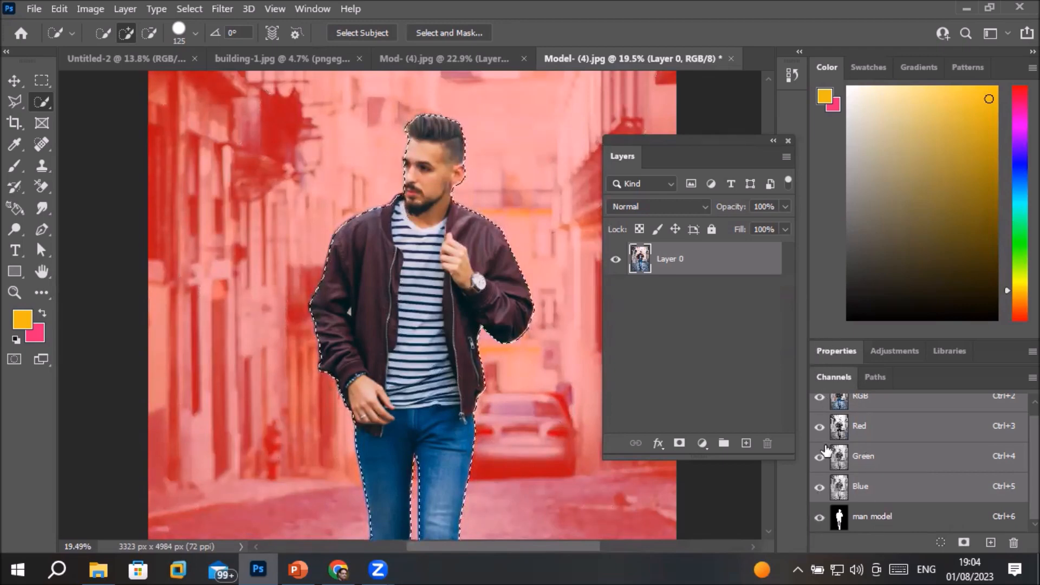
pyautogui.click(819, 518)
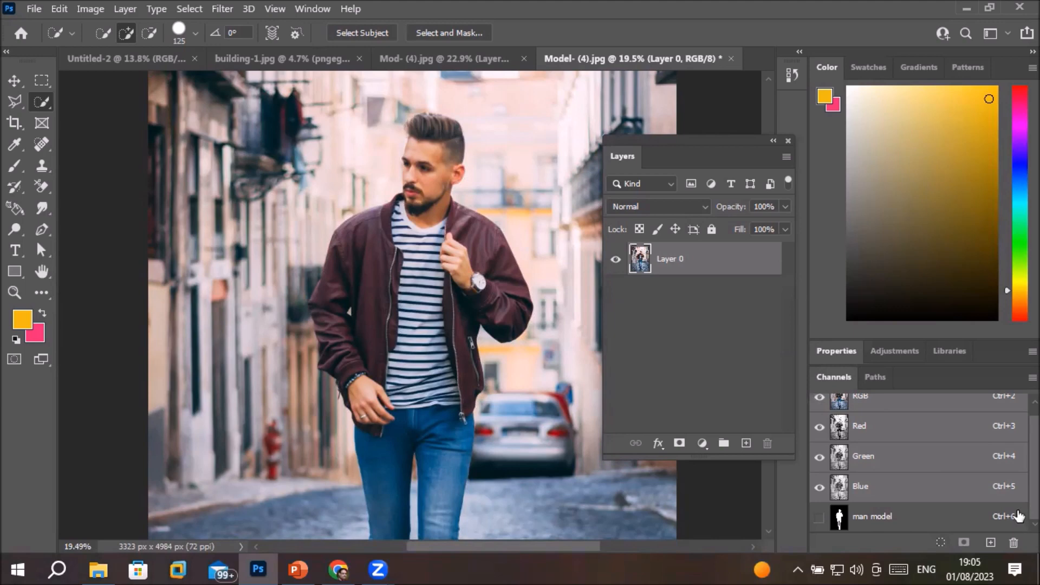
pyautogui.click(818, 518)
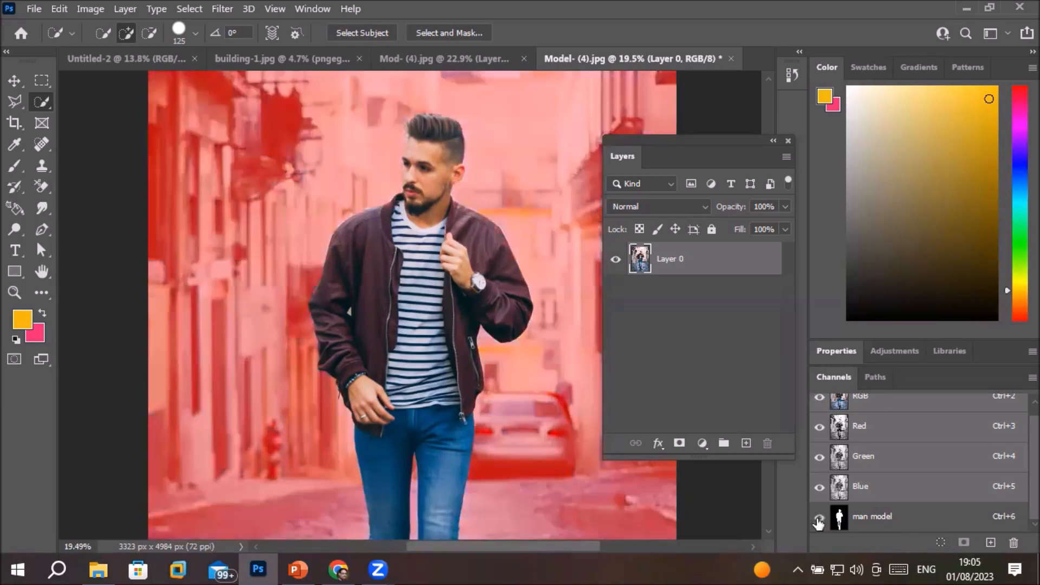
# Reload the man model channel as a selection and hide its red overlay
pyautogui.moveTo(871, 524); pyautogui.dragTo(873, 523)
pyautogui.keyDown('ctrl'); pyautogui.click(873, 523); pyautogui.keyUp('ctrl')
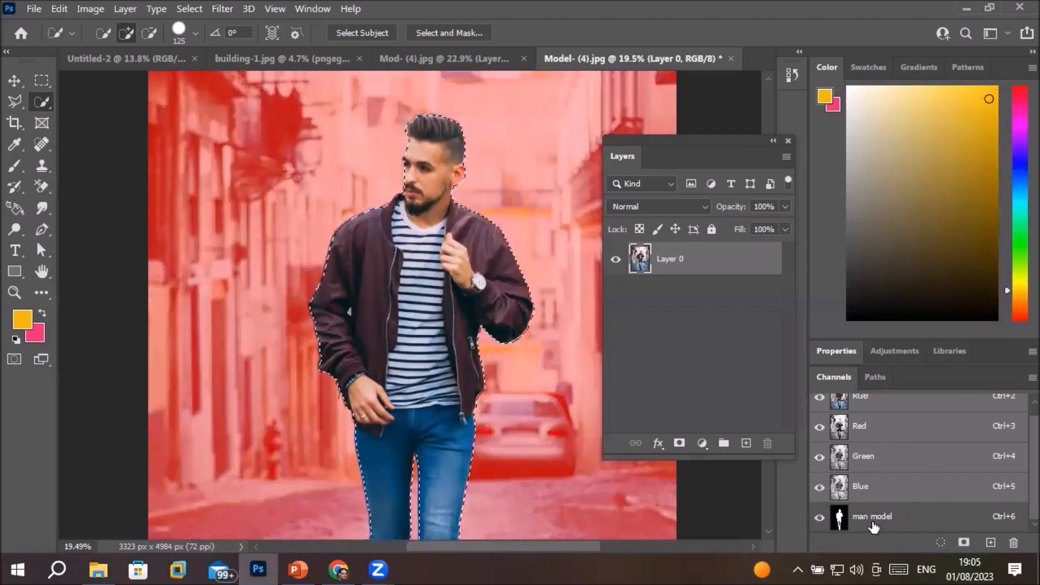
pyautogui.click(819, 518)
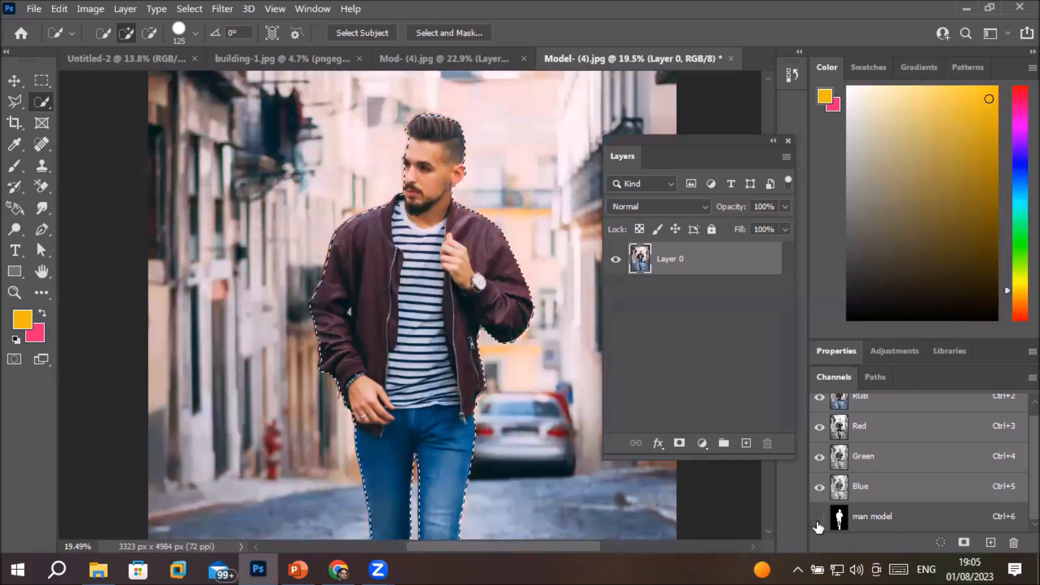
# Examine the selection edge around the jacket sleeve and the gap inside the bent arm, and drop the selection
pyautogui.scroll(5, 341, 308)
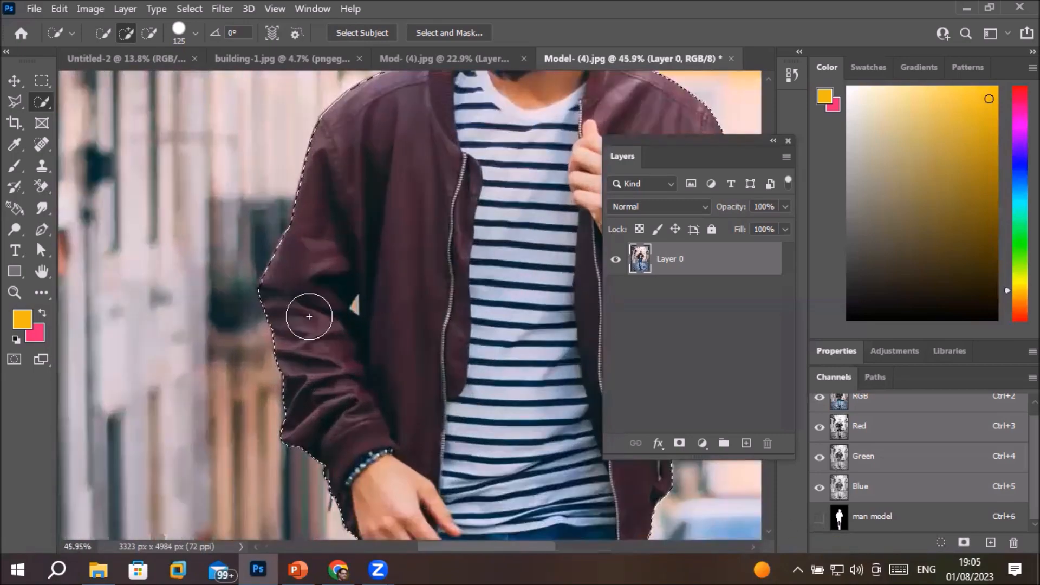
pyautogui.scroll(1, 309, 316)
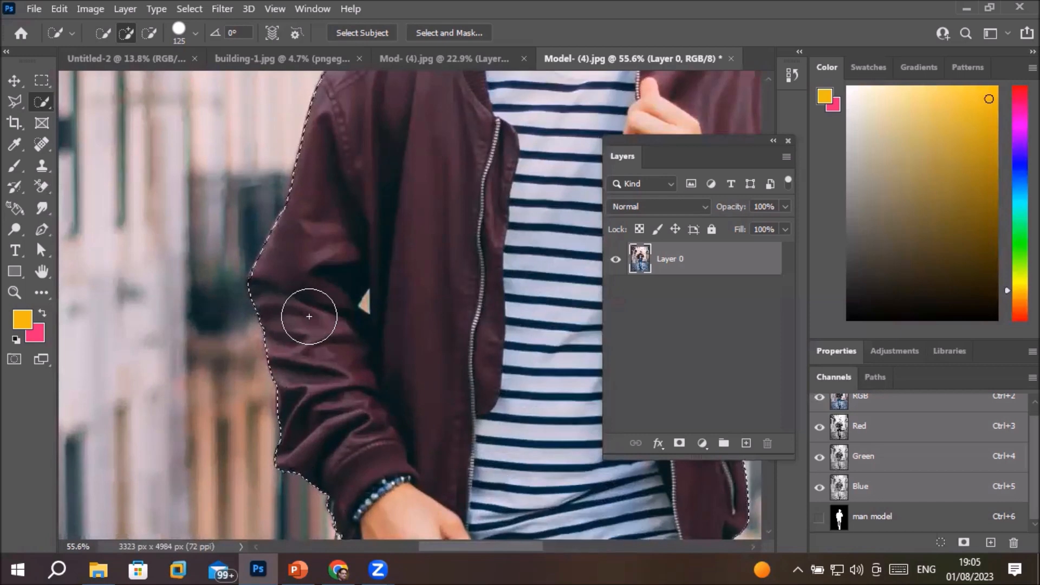
pyautogui.hotkey('ctrl', 'd')
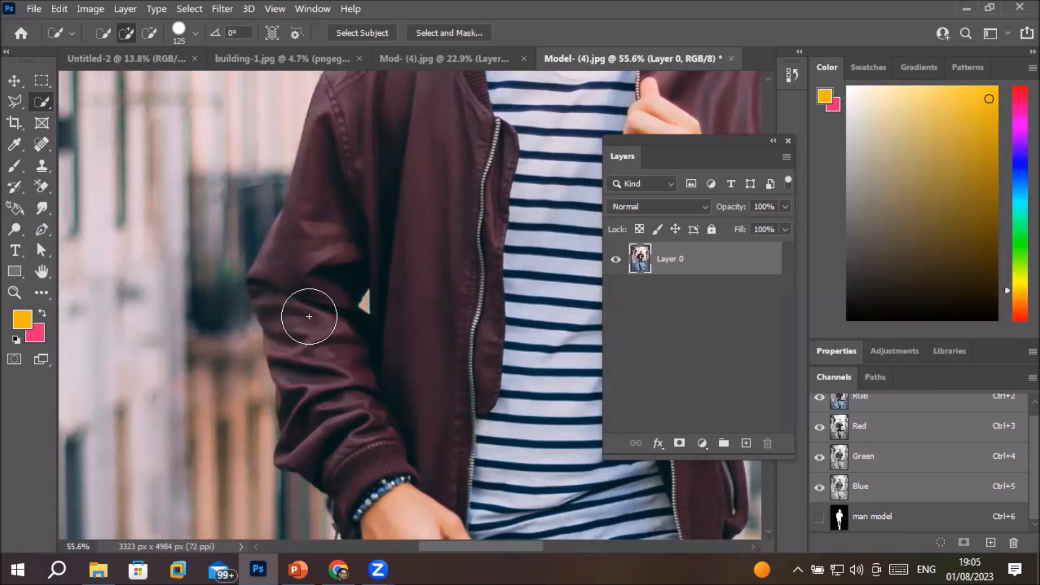
pyautogui.scroll(-3, 343, 366)
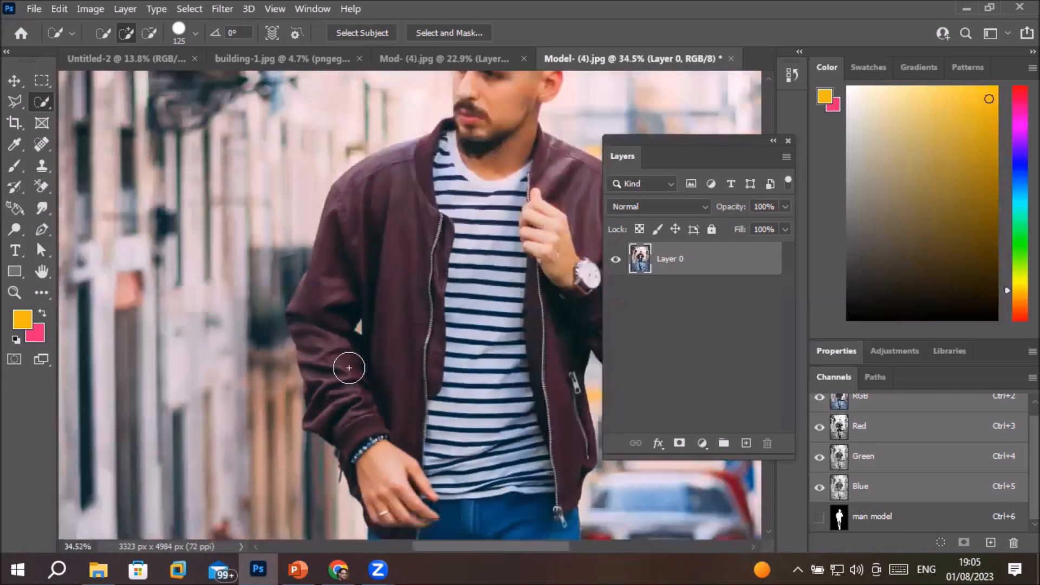
pyautogui.scroll(-1, 348, 368)
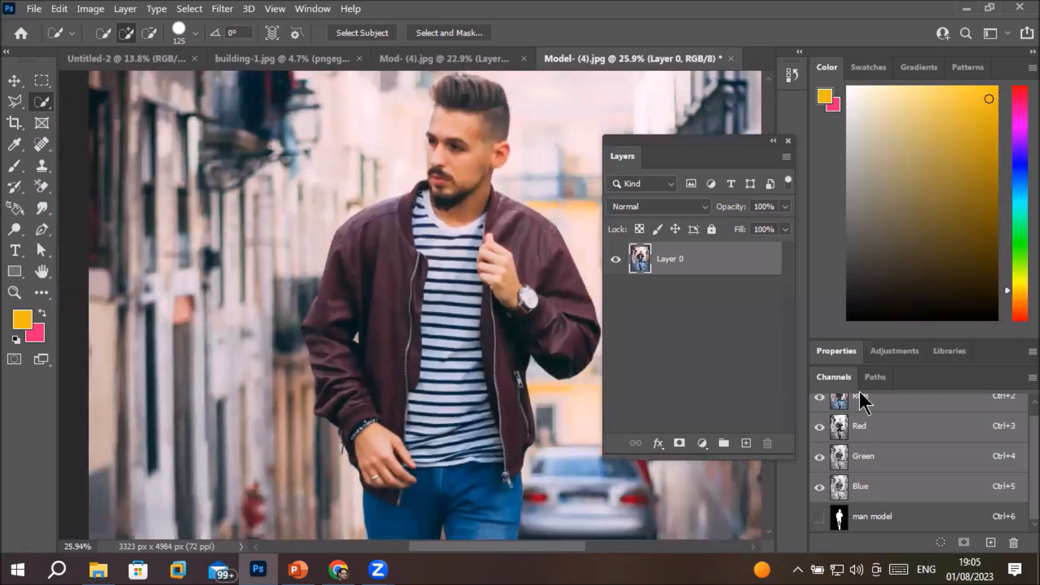
# Load the man model channel as a selection and convert it into a work path with a tolerance of 2.0 pixels
pyautogui.click(883, 377)
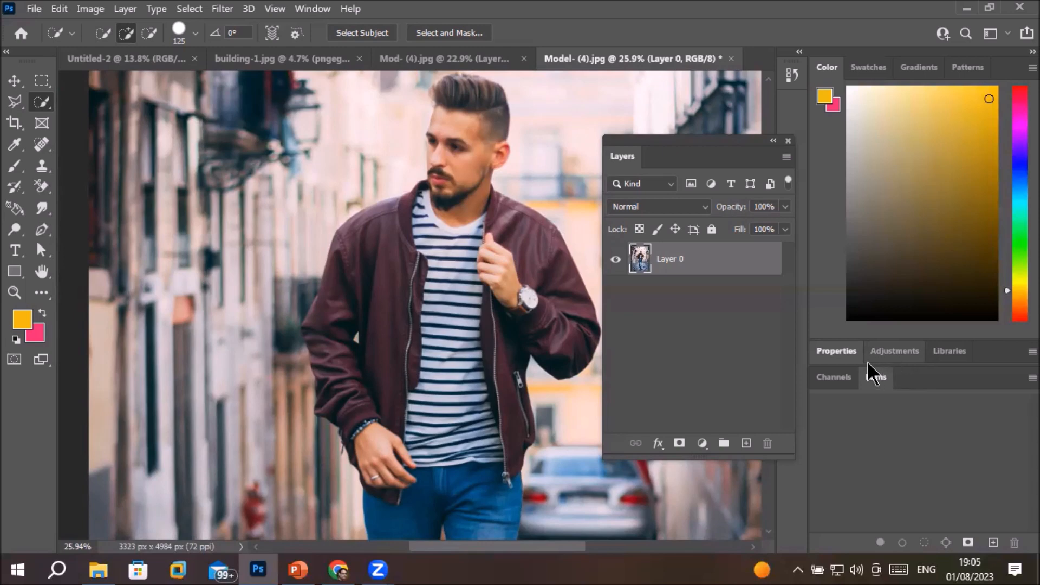
pyautogui.click(822, 379)
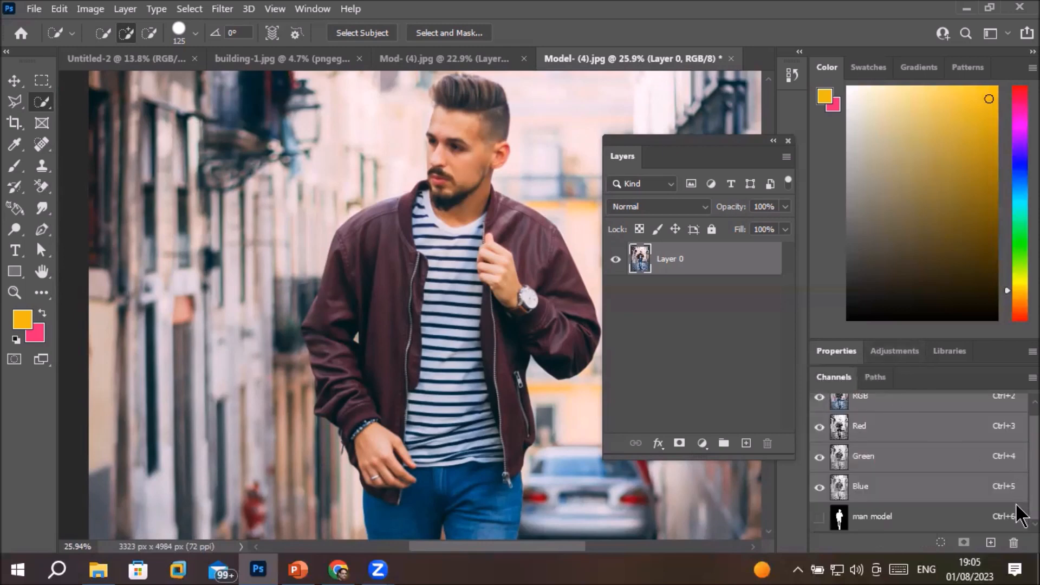
pyautogui.keyDown('ctrl'); pyautogui.click(872, 519); pyautogui.keyUp('ctrl')
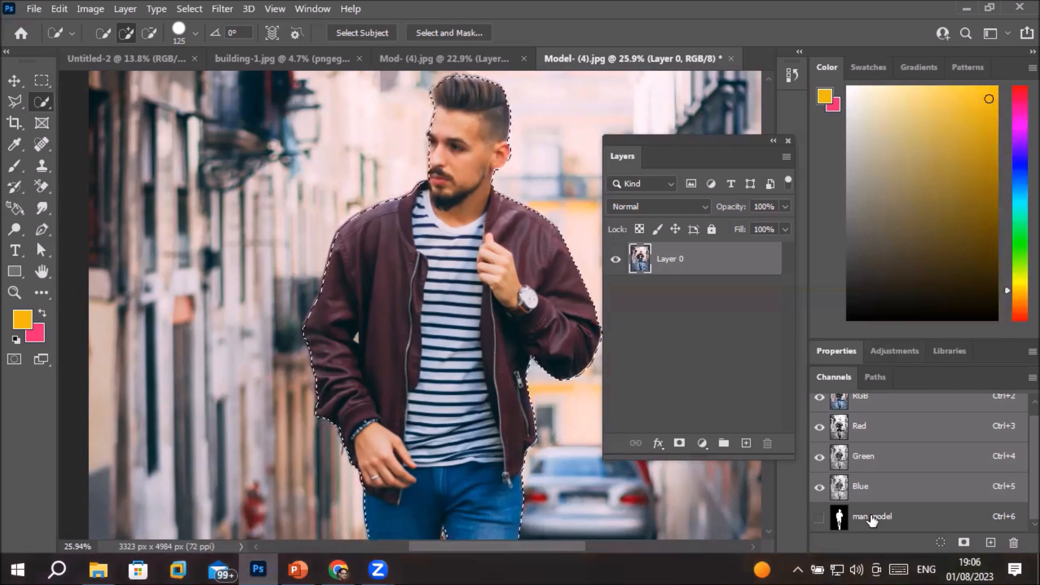
pyautogui.rightClick(438, 271)
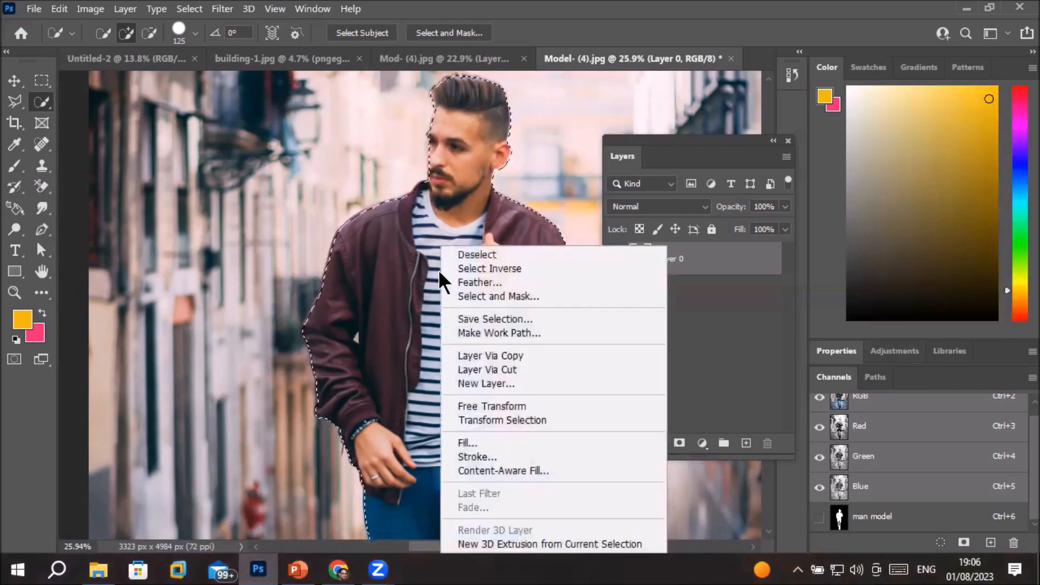
pyautogui.click(503, 333)
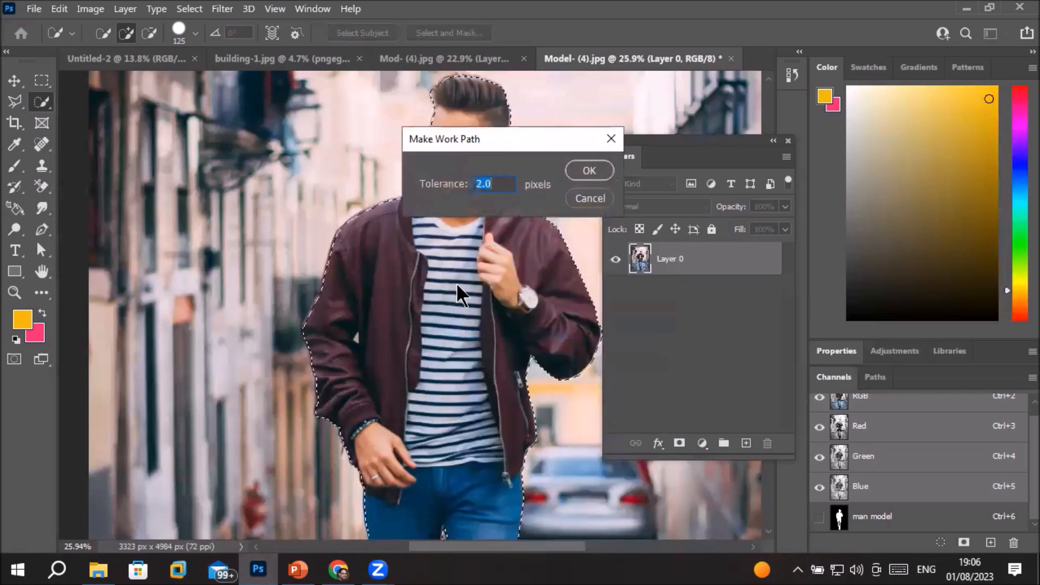
pyautogui.click(589, 170)
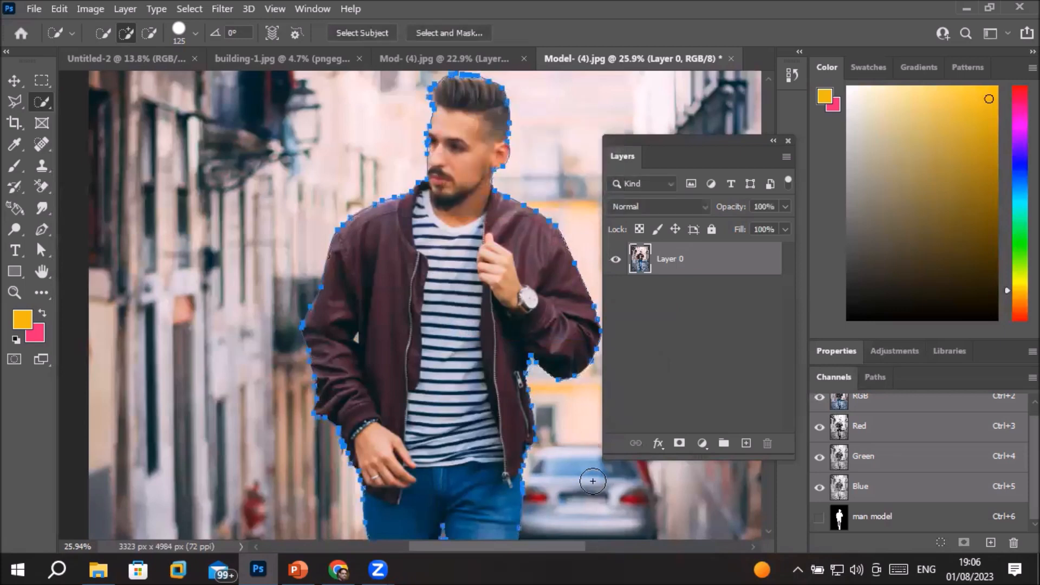
# Save the work path under the name "path of man"
pyautogui.click(875, 377)
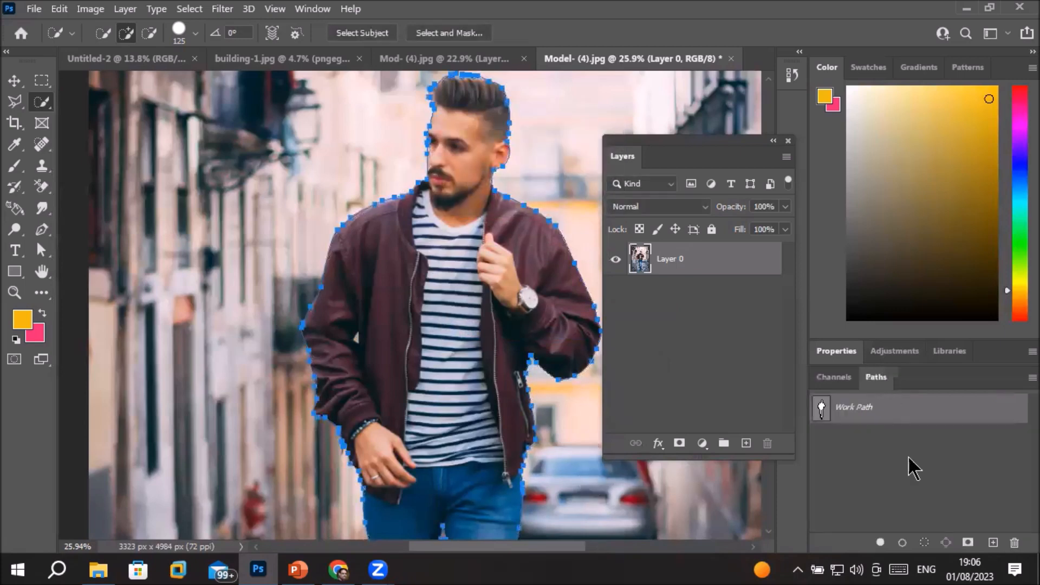
pyautogui.doubleClick(860, 414)
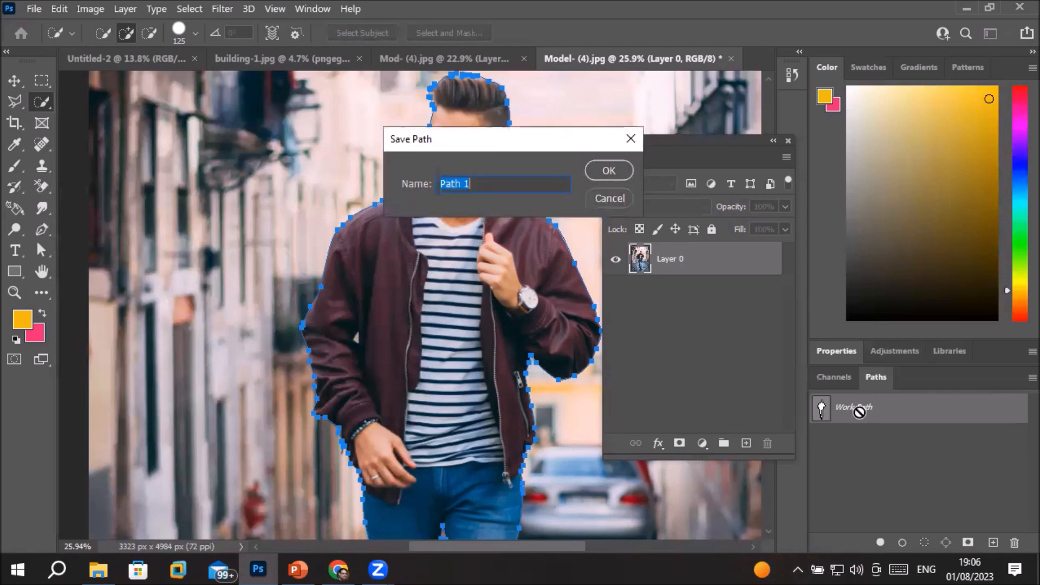
pyautogui.write('path of man')
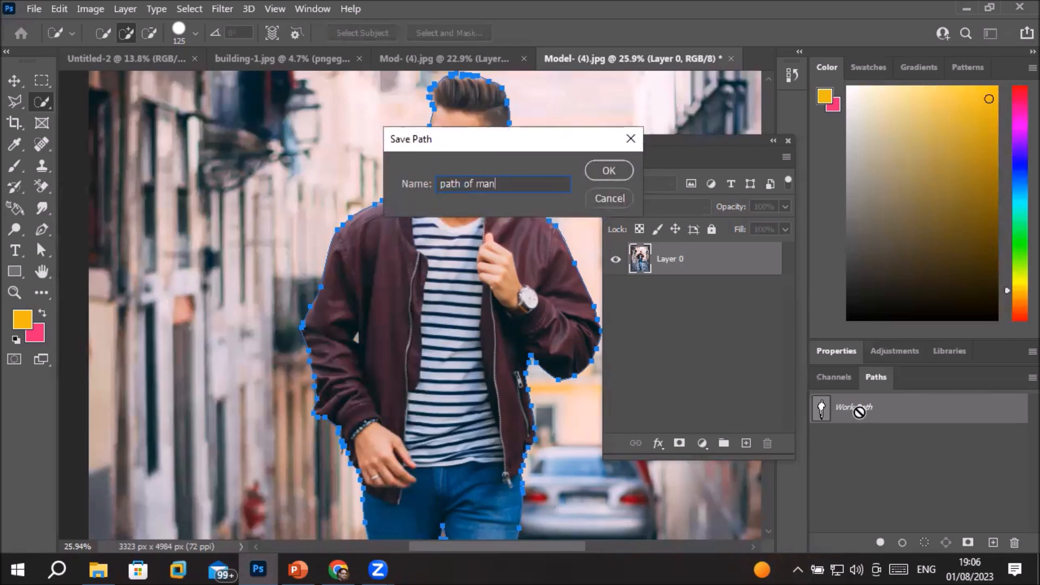
pyautogui.press('Return')
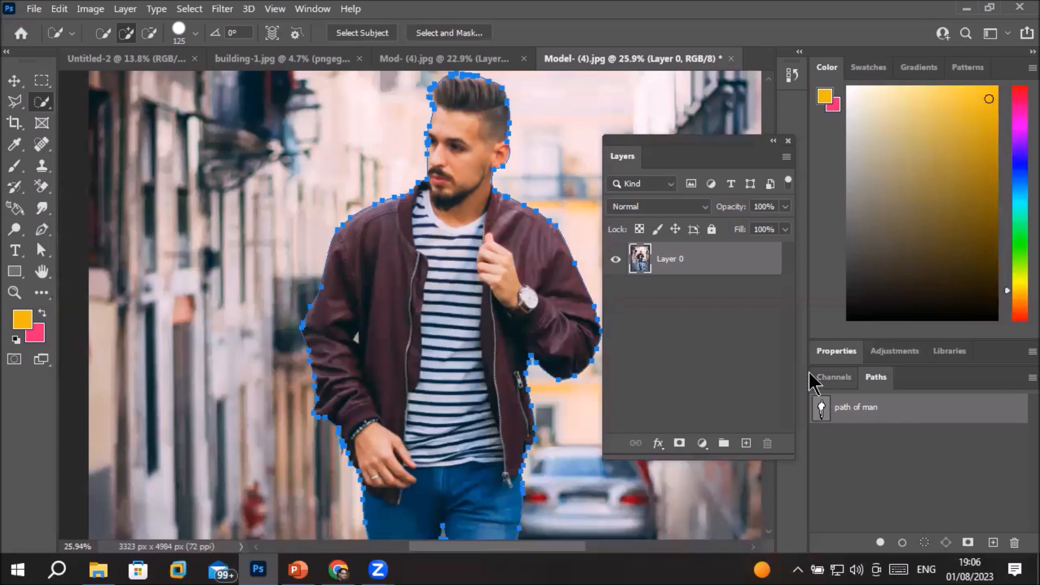
pyautogui.click(13, 82)
pyautogui.click(162, 162)
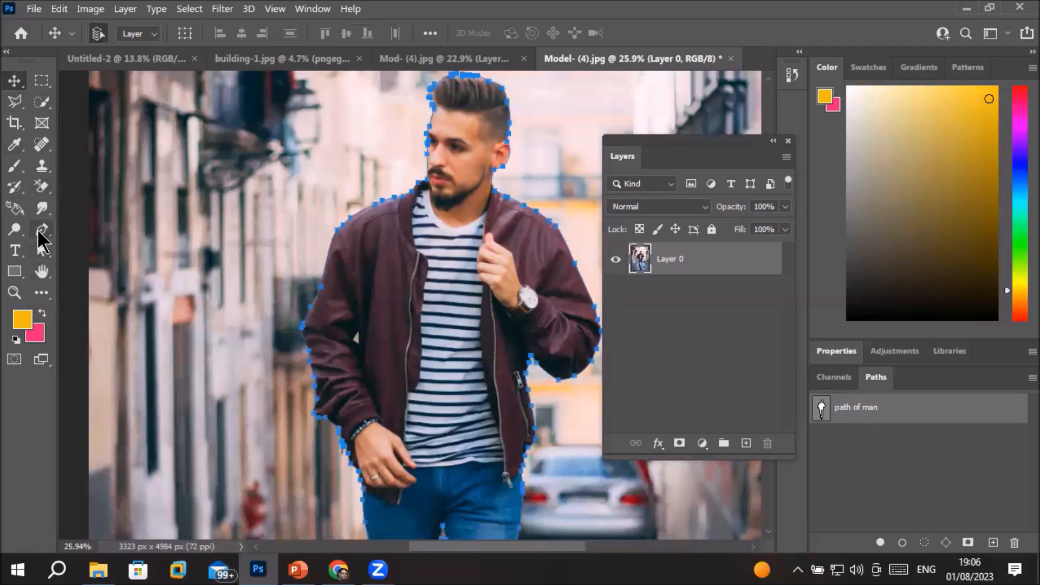
pyautogui.click(40, 231)
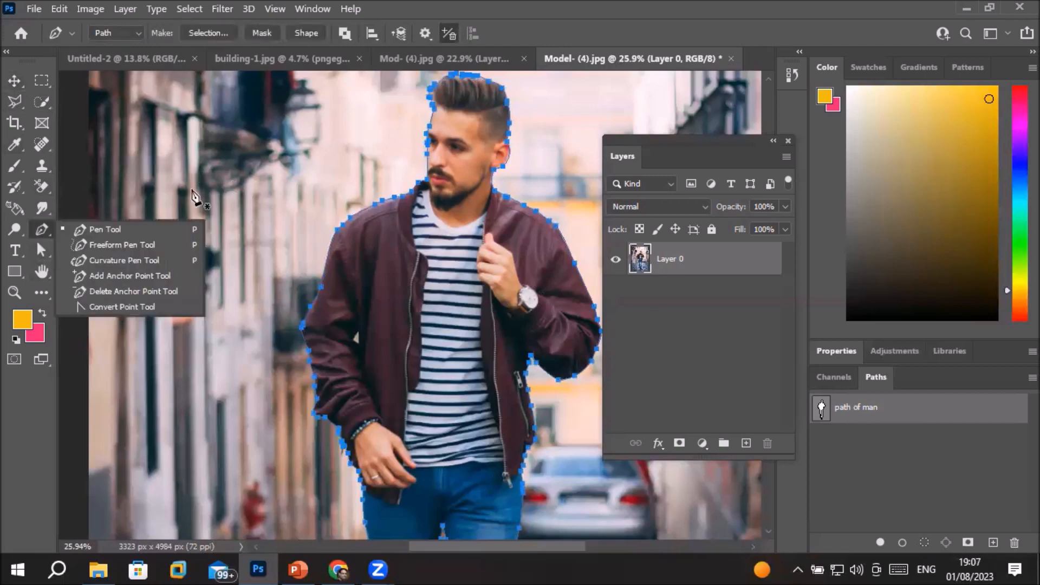
pyautogui.click(41, 254)
pyautogui.click(41, 249)
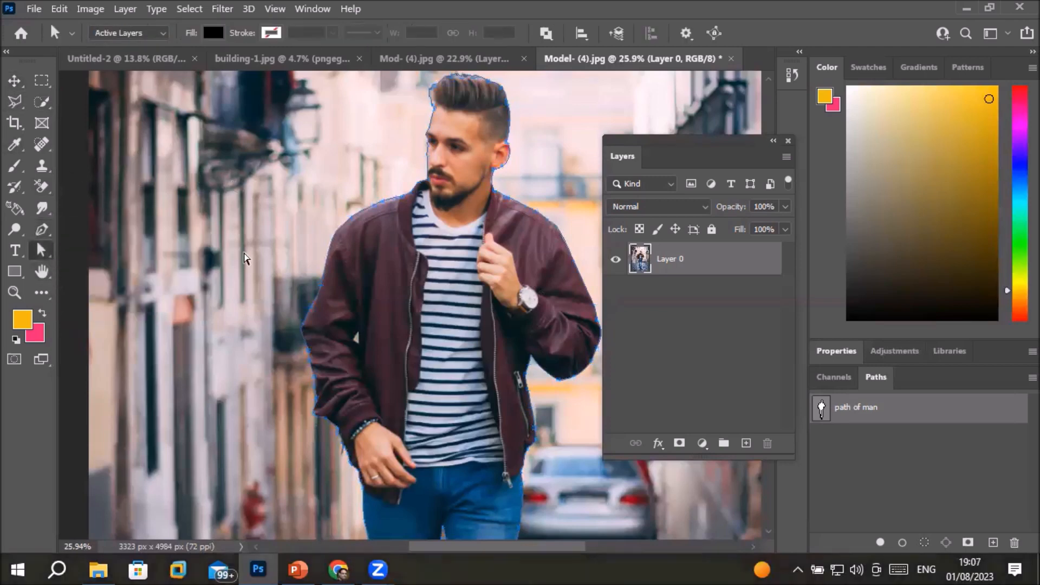
# Draw a closed four-point path with the Pen tool over the street background to the left of the man
pyautogui.click(41, 229)
pyautogui.click(154, 154)
pyautogui.click(115, 323)
pyautogui.click(204, 428)
pyautogui.click(269, 196)
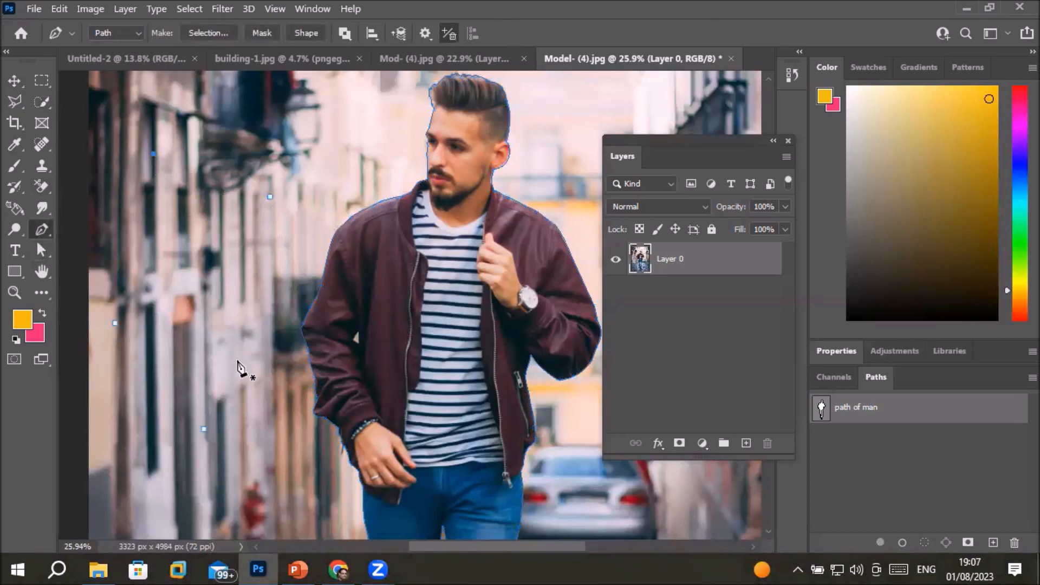
pyautogui.rightClick(192, 232)
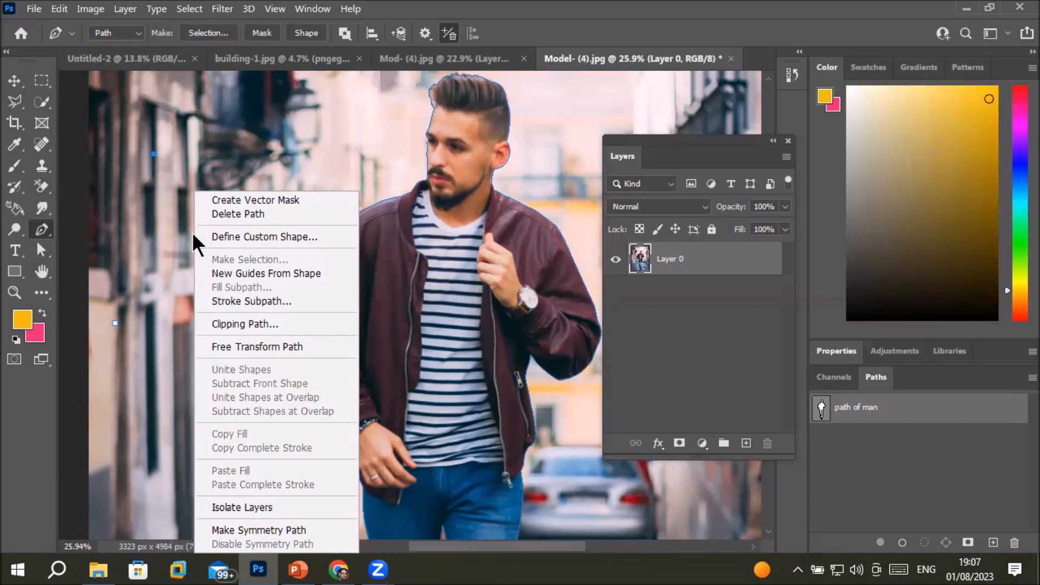
pyautogui.click(193, 232)
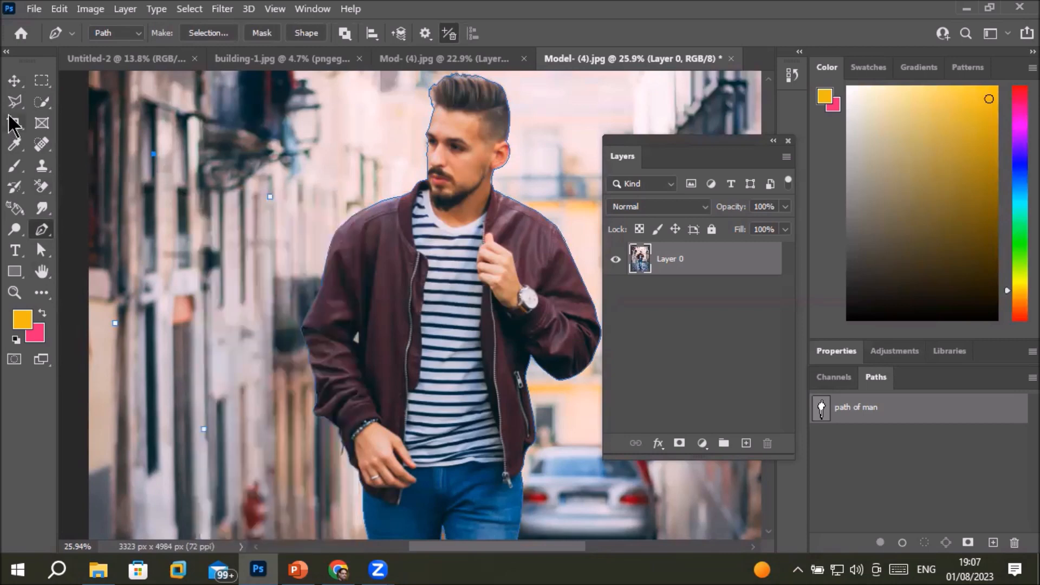
# Move the four-point path's uppermost anchor up and right with Direct Selection, and try deleting an anchor before undoing the deletion
pyautogui.click(39, 251)
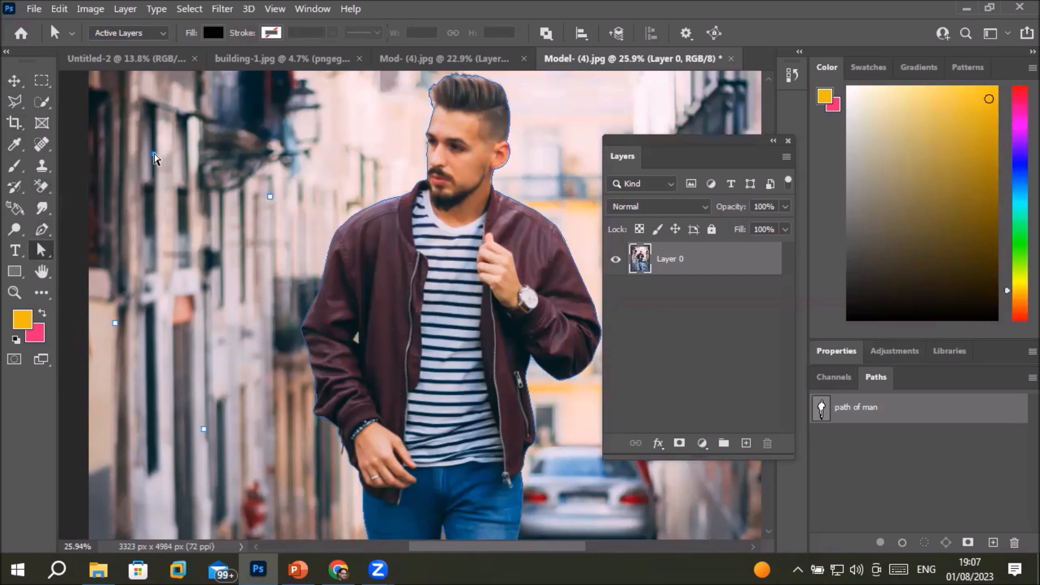
pyautogui.rightClick(42, 250)
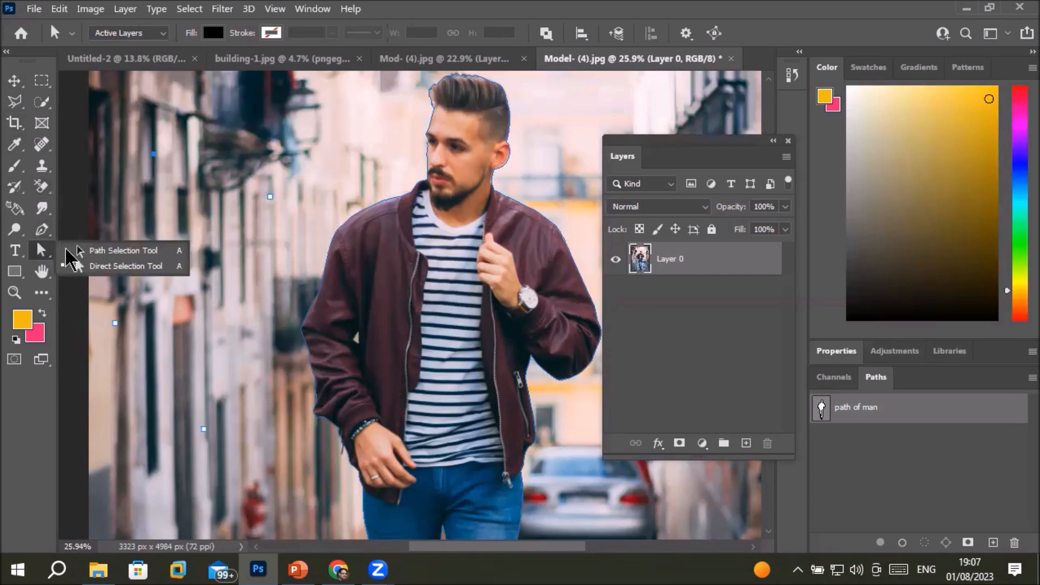
pyautogui.click(109, 265)
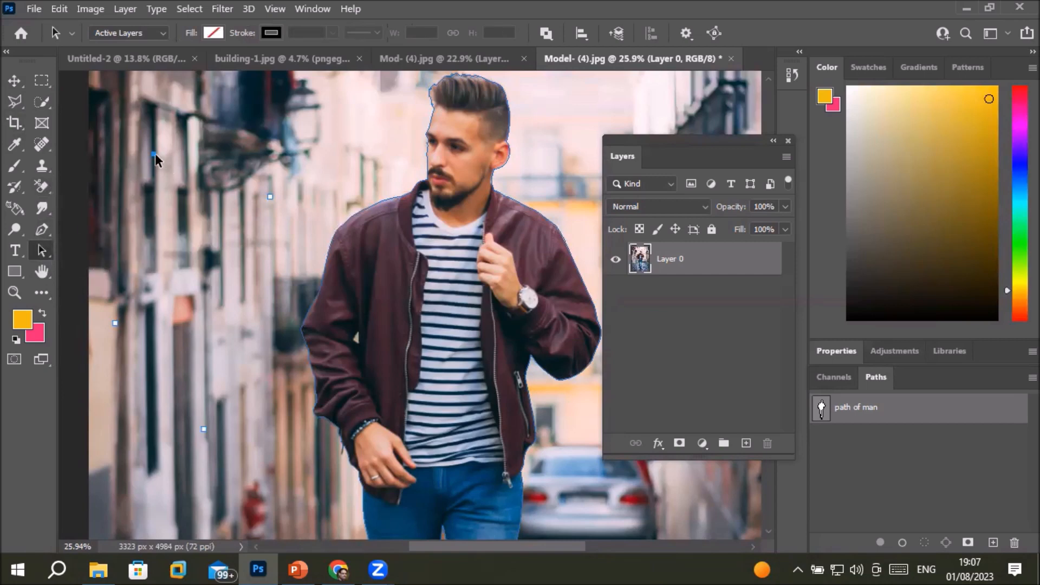
pyautogui.moveTo(155, 154); pyautogui.dragTo(243, 114)
pyautogui.press('Delete')
pyautogui.hotkey('ctrl', 'z')
pyautogui.click(305, 109)
pyautogui.click(14, 80)
pyautogui.hotkey('ctrl', 'Return')
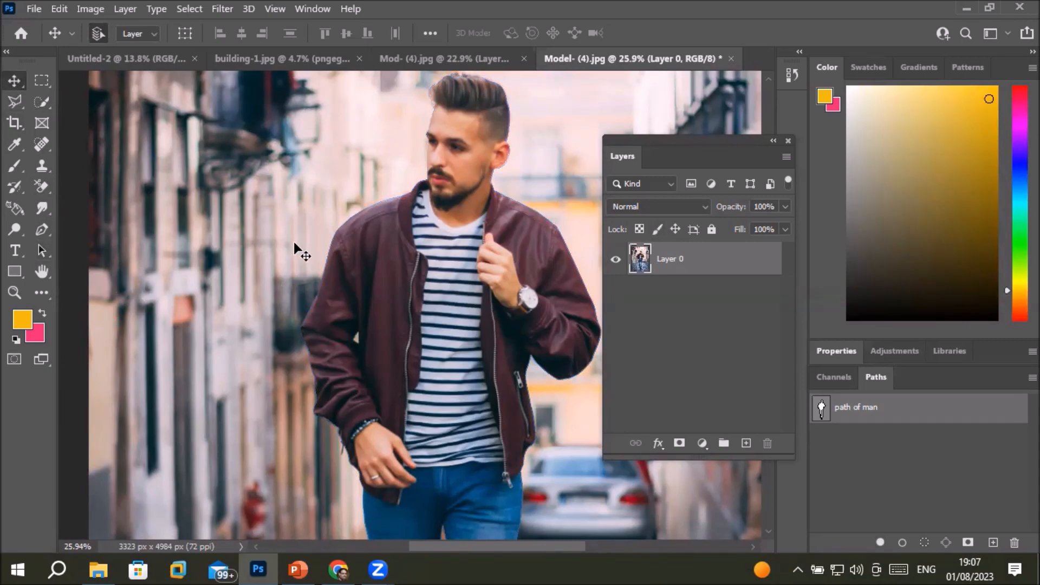
# Draw a closed four-point path with the Pen tool loosely around the man's head and neck
pyautogui.scroll(1, 534, 89)
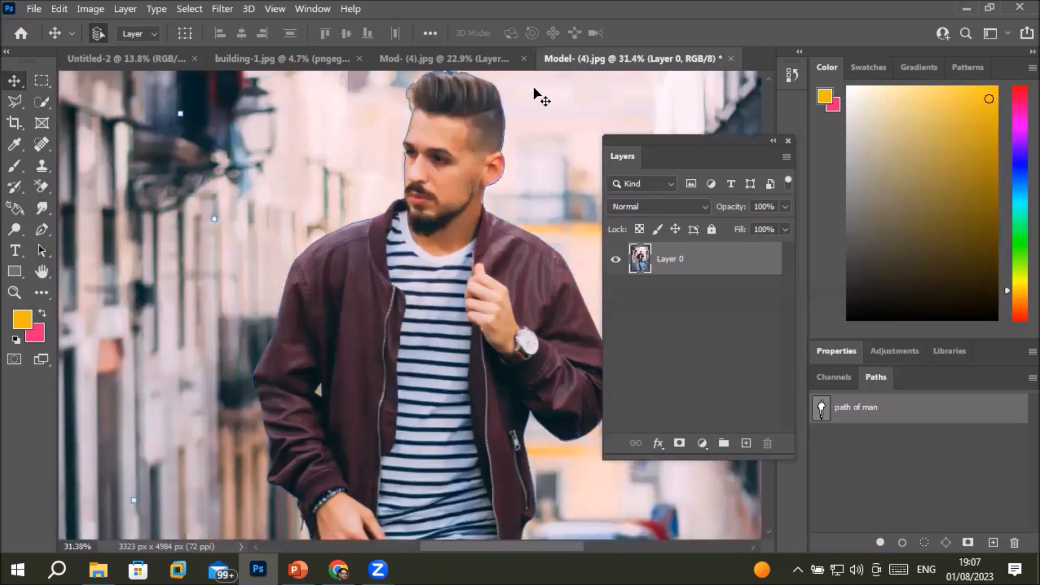
pyautogui.scroll(2, 533, 92)
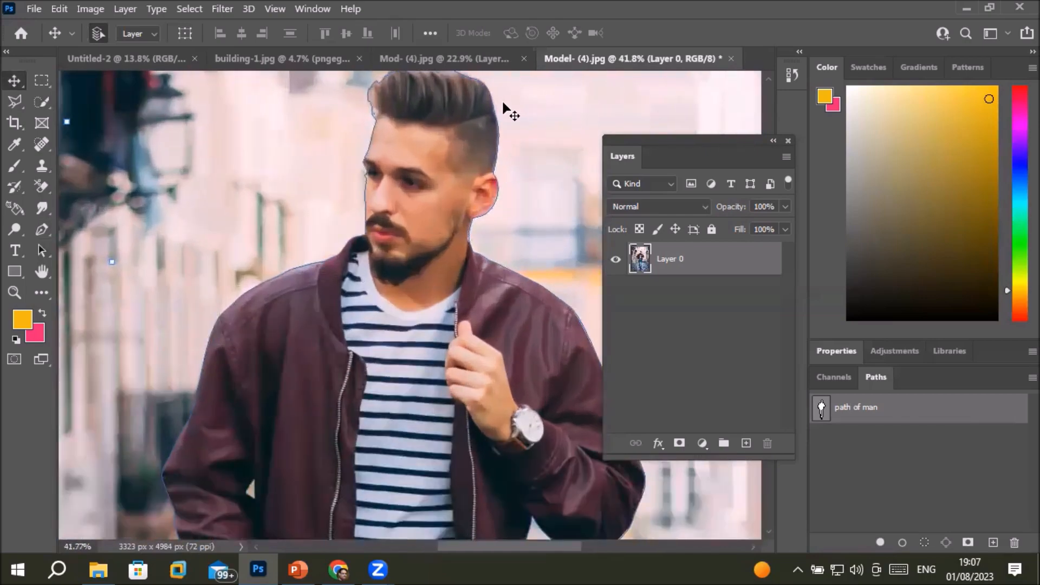
pyautogui.moveTo(513, 108); pyautogui.dragTo(515, 167)
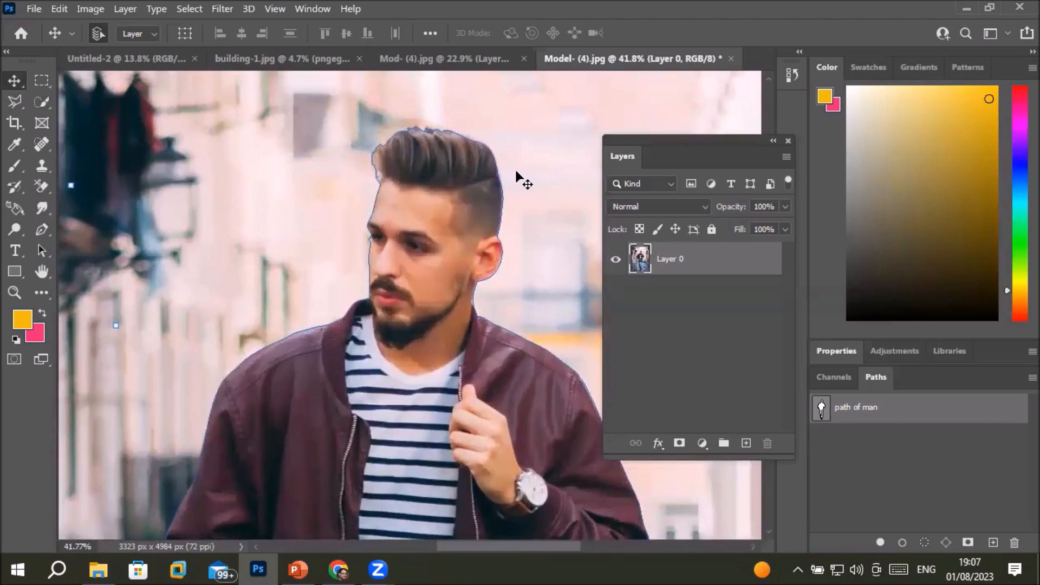
pyautogui.click(44, 232)
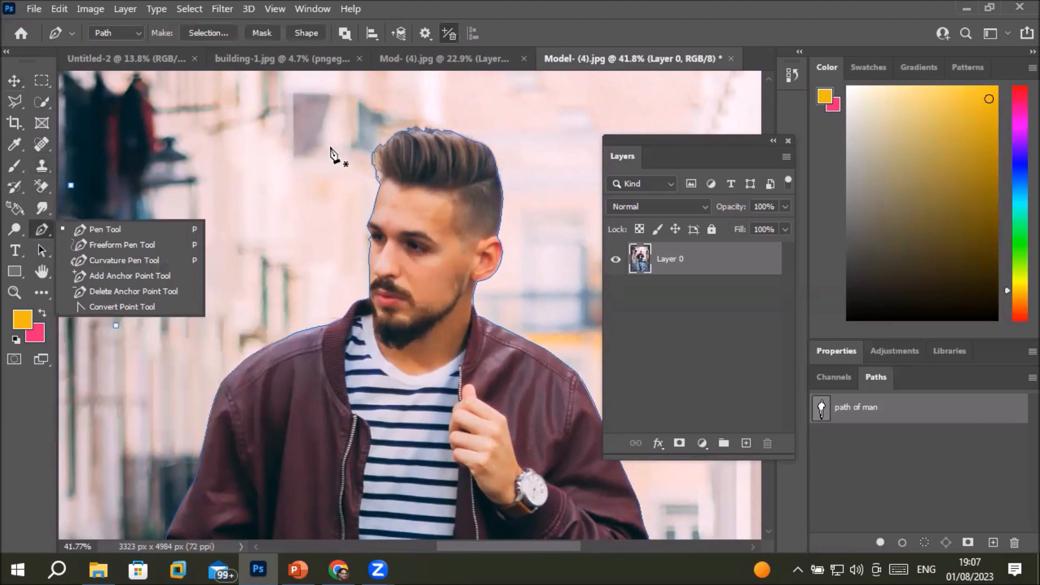
pyautogui.click(386, 129)
pyautogui.click(306, 319)
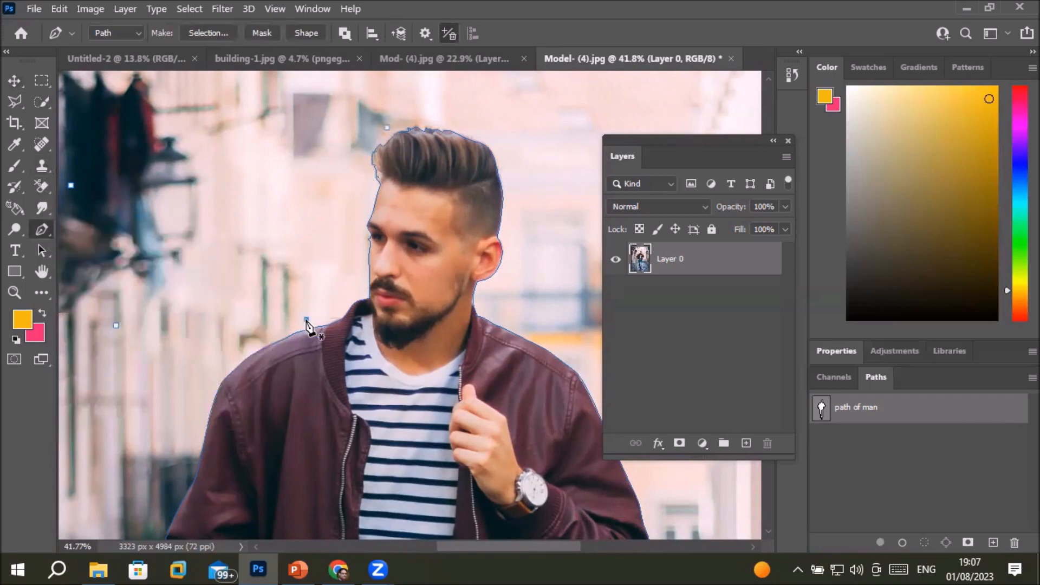
pyautogui.click(439, 363)
pyautogui.click(548, 158)
pyautogui.click(387, 128)
pyautogui.rightClick(450, 242)
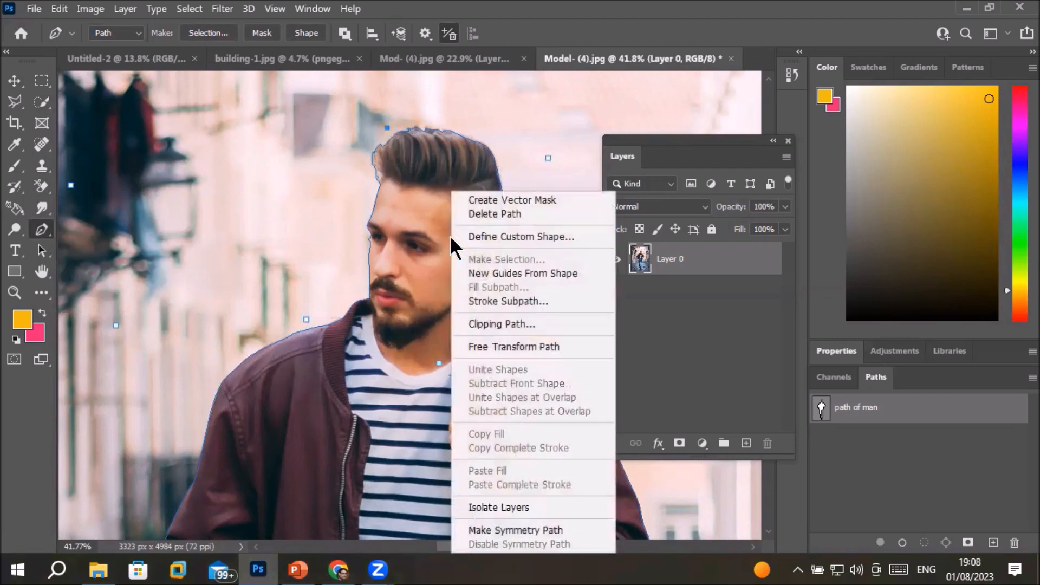
pyautogui.click(680, 297)
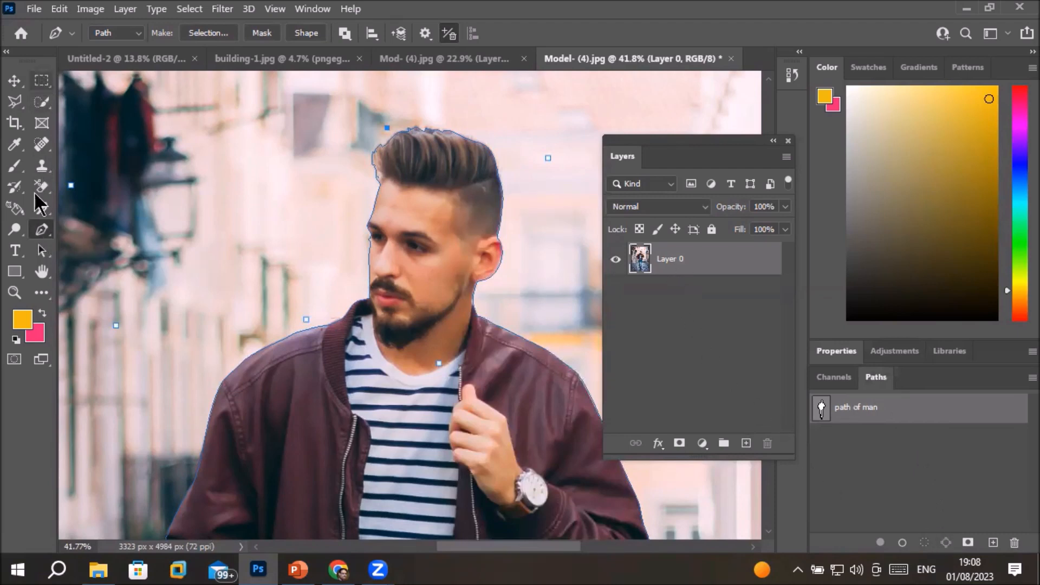
# Move the head path's two upper anchors over the street background, and delete the one taken from the right of the hair
pyautogui.rightClick(39, 230)
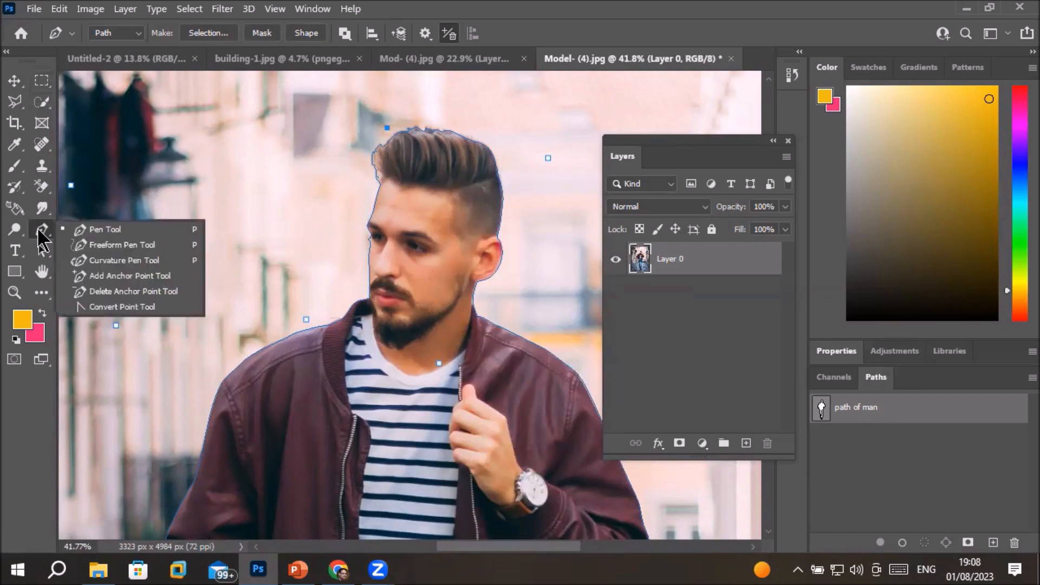
pyautogui.click(125, 228)
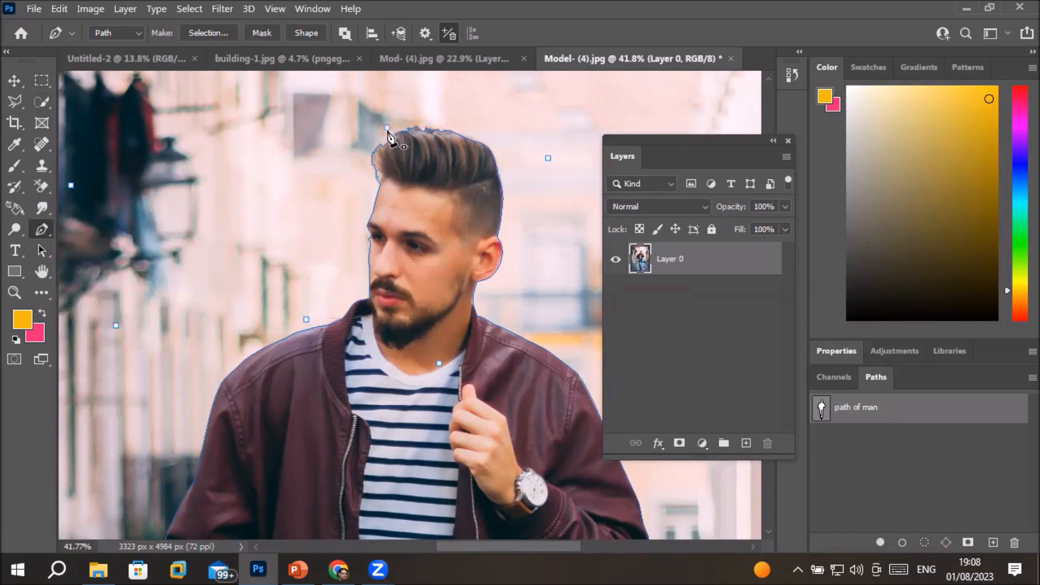
pyautogui.click(42, 81)
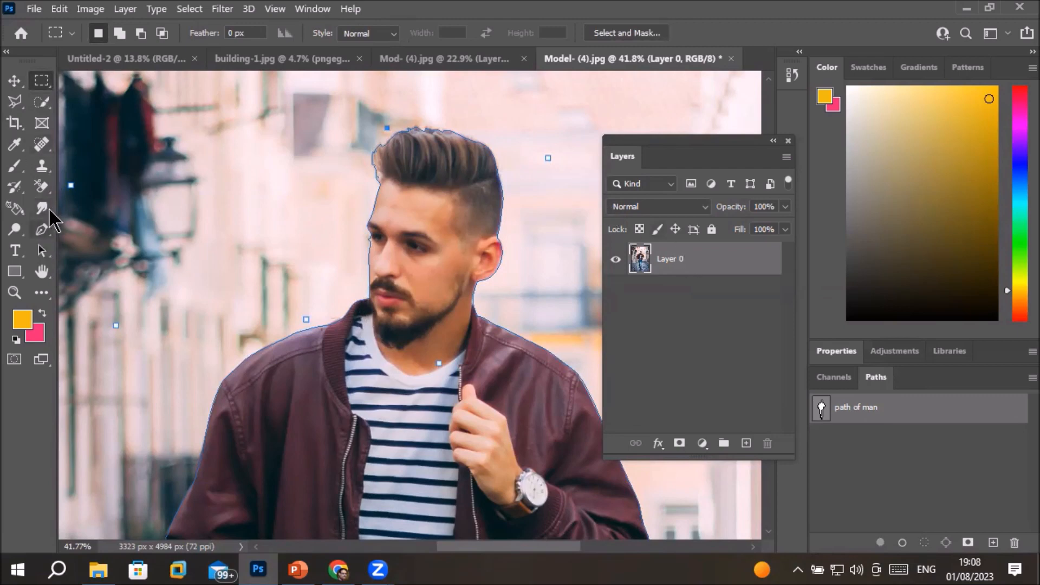
pyautogui.click(42, 250)
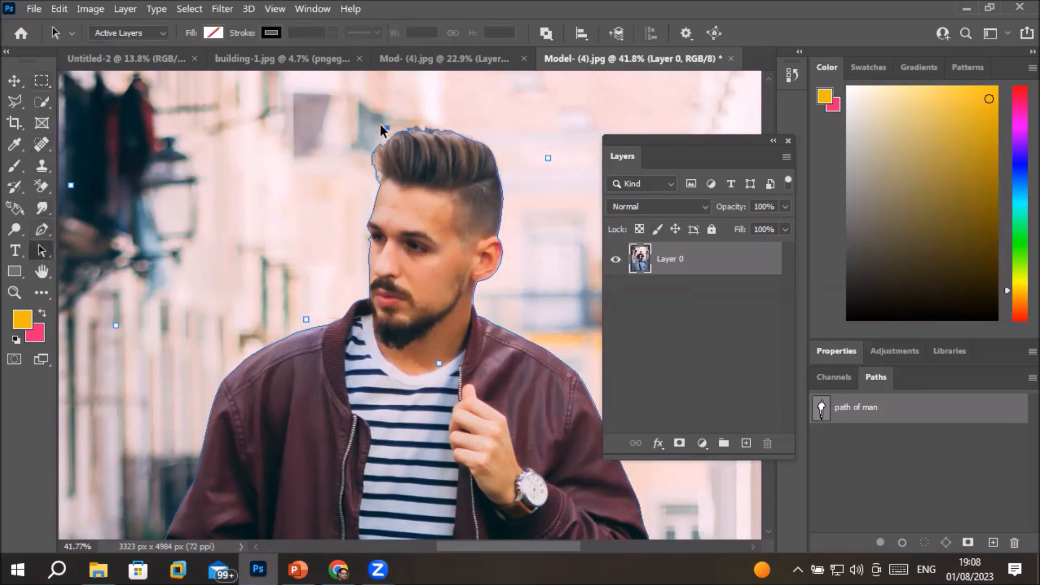
pyautogui.moveTo(385, 125); pyautogui.dragTo(201, 144)
pyautogui.moveTo(548, 158); pyautogui.dragTo(276, 124)
pyautogui.press('Delete')
pyautogui.rightClick(40, 257)
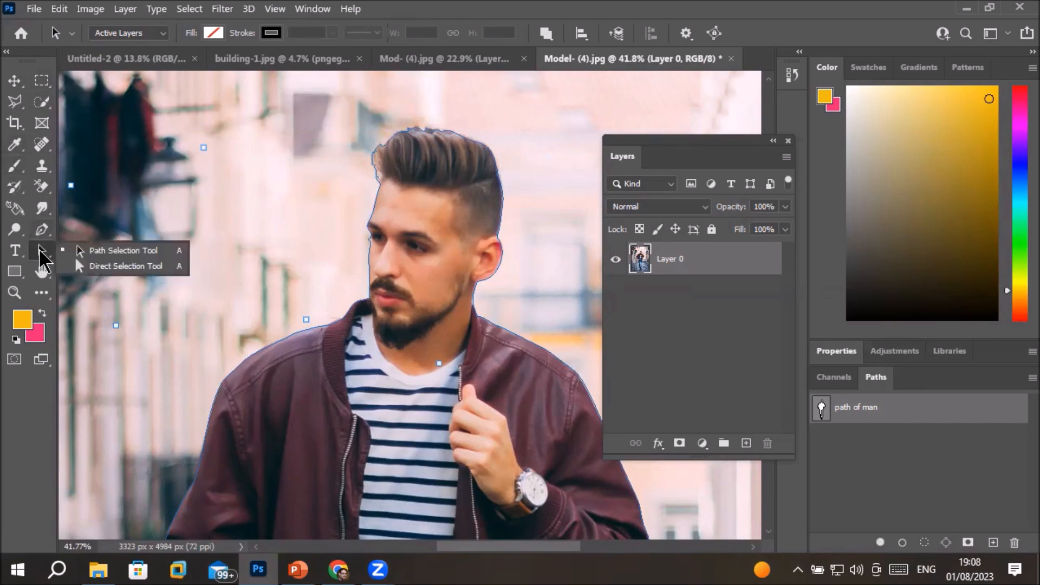
pyautogui.click(100, 266)
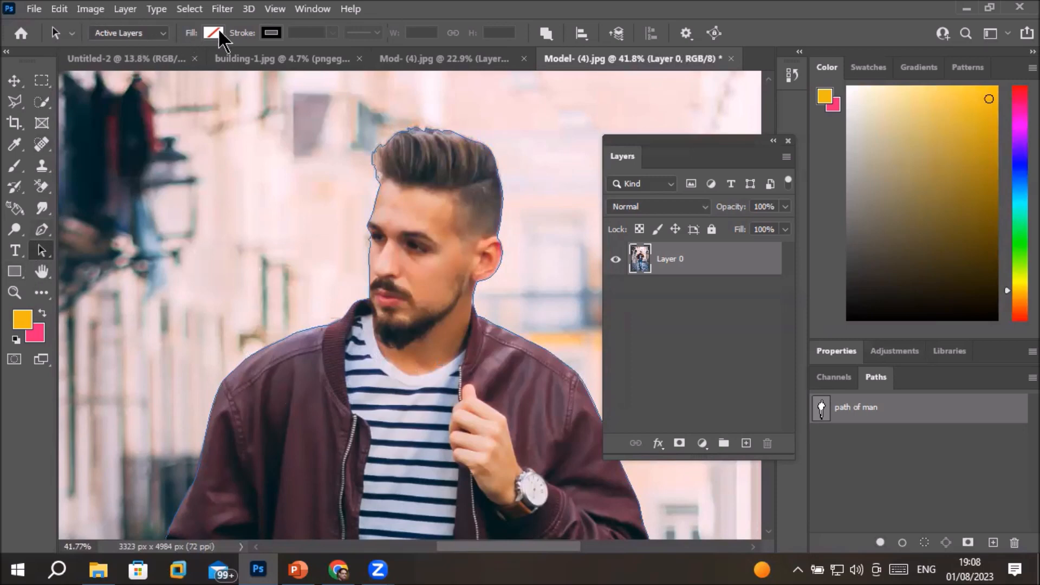
# Draw a closed four-point filled shape over the man's head and neck with the Pen tool in Shape mode
pyautogui.click(42, 231)
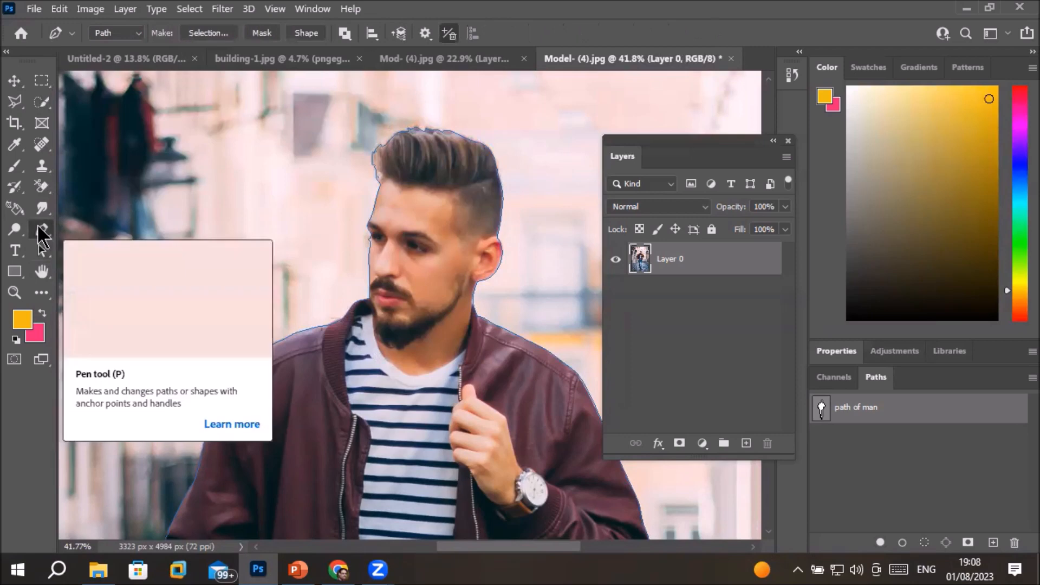
pyautogui.click(140, 37)
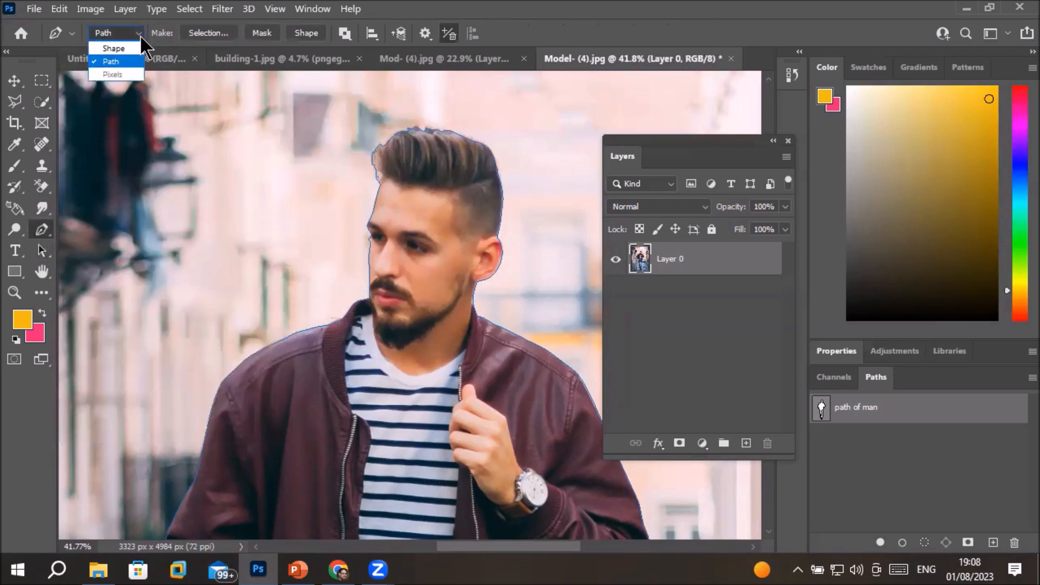
pyautogui.click(129, 48)
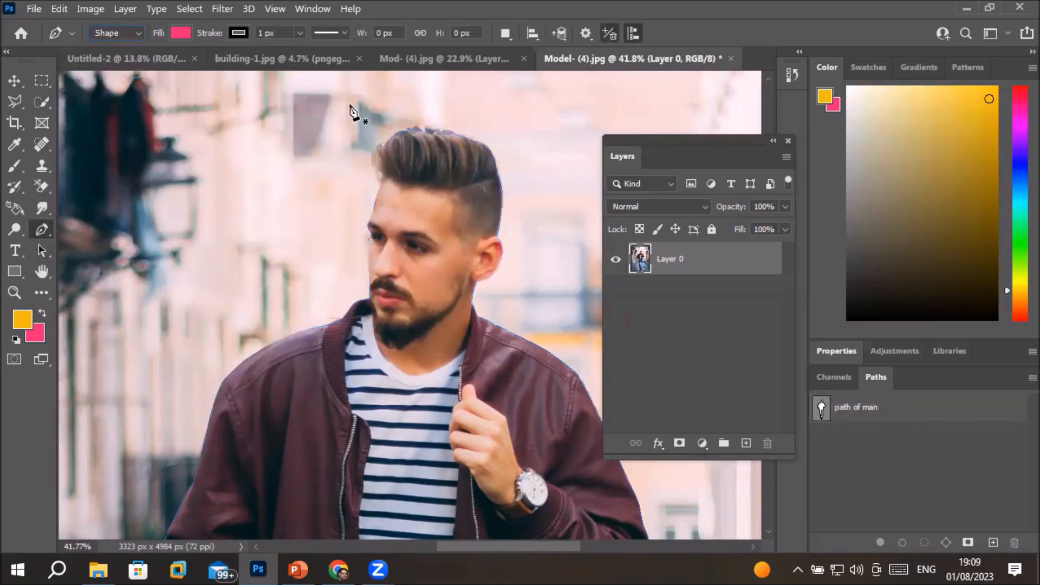
pyautogui.click(358, 107)
pyautogui.click(258, 357)
pyautogui.click(495, 383)
pyautogui.click(561, 129)
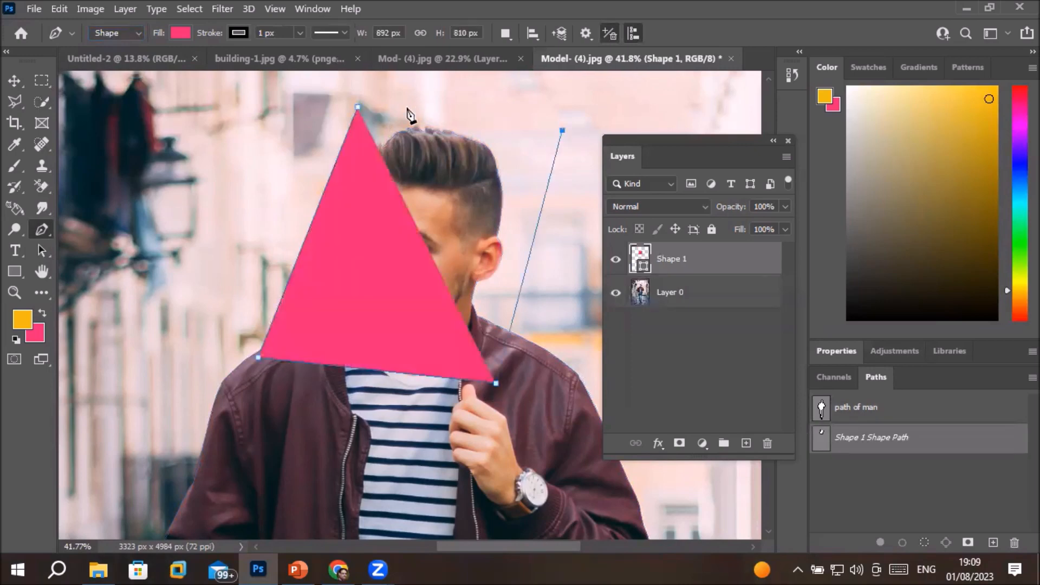
pyautogui.click(357, 107)
# Make a new anti-aliased selection with 0 px feather from the four-point shape, and set the shape's fill to none
pyautogui.rightClick(412, 202)
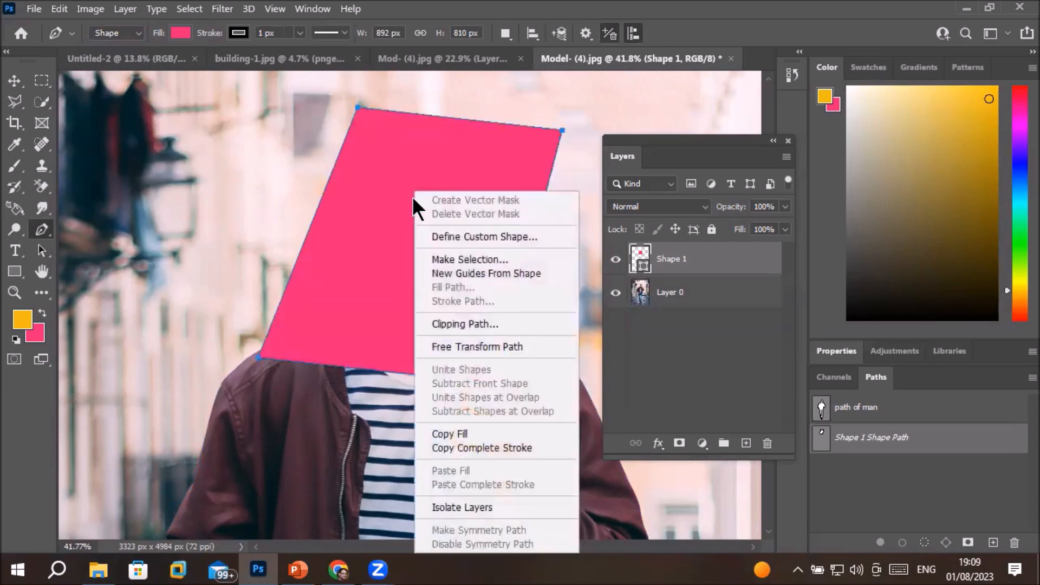
pyautogui.click(484, 261)
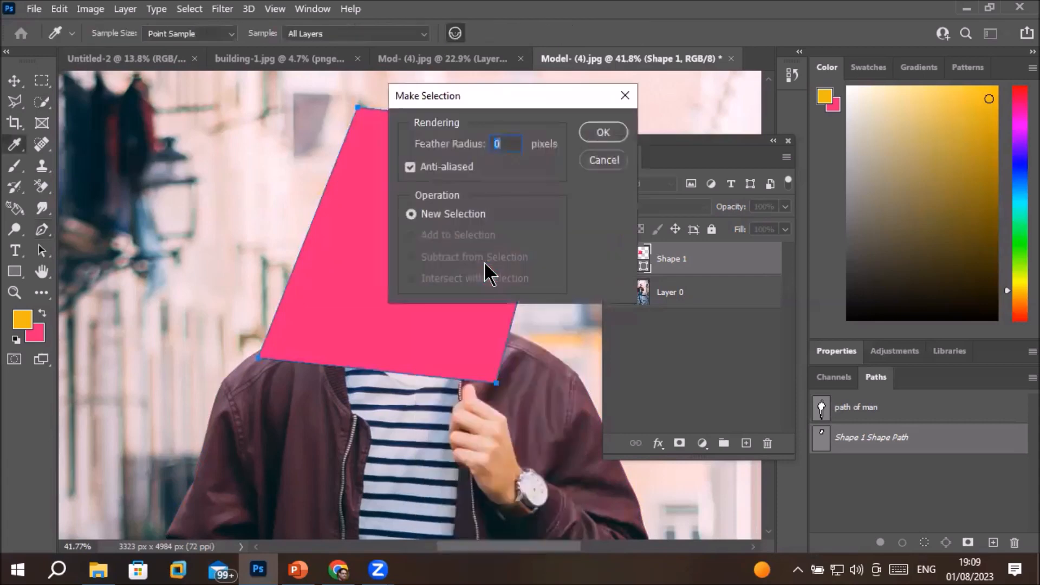
pyautogui.click(617, 131)
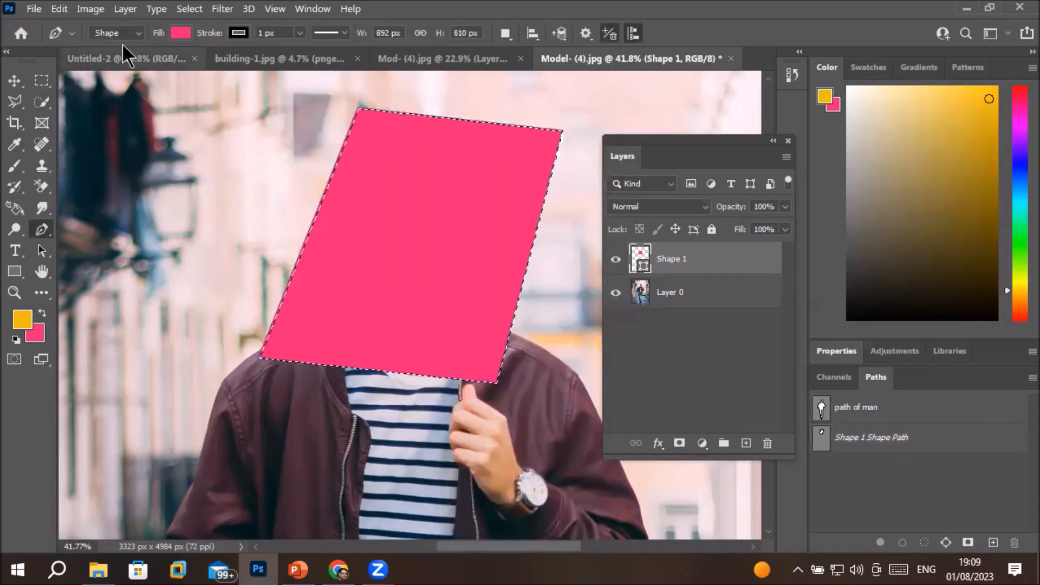
pyautogui.click(186, 35)
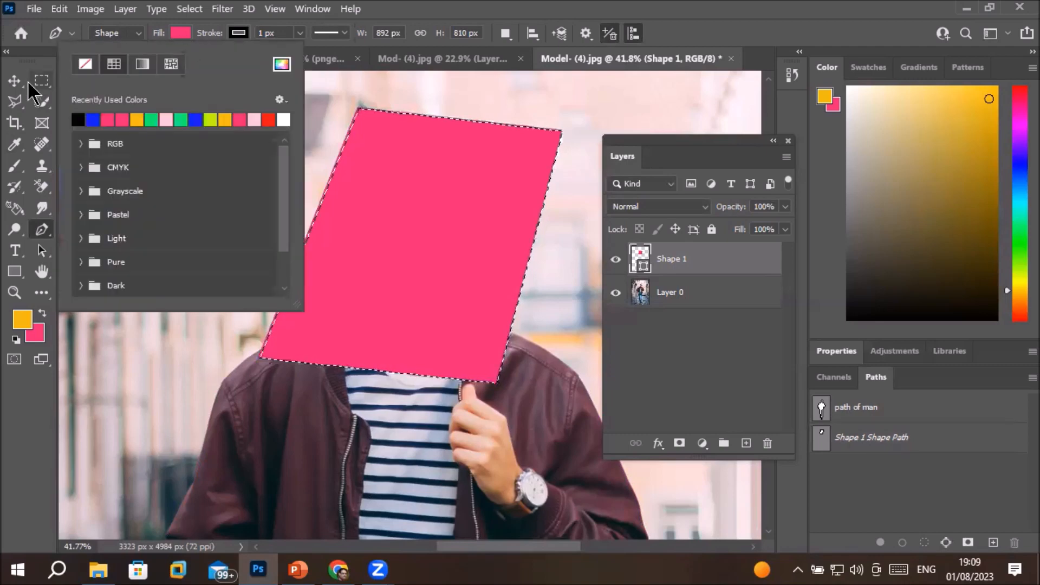
pyautogui.click(85, 64)
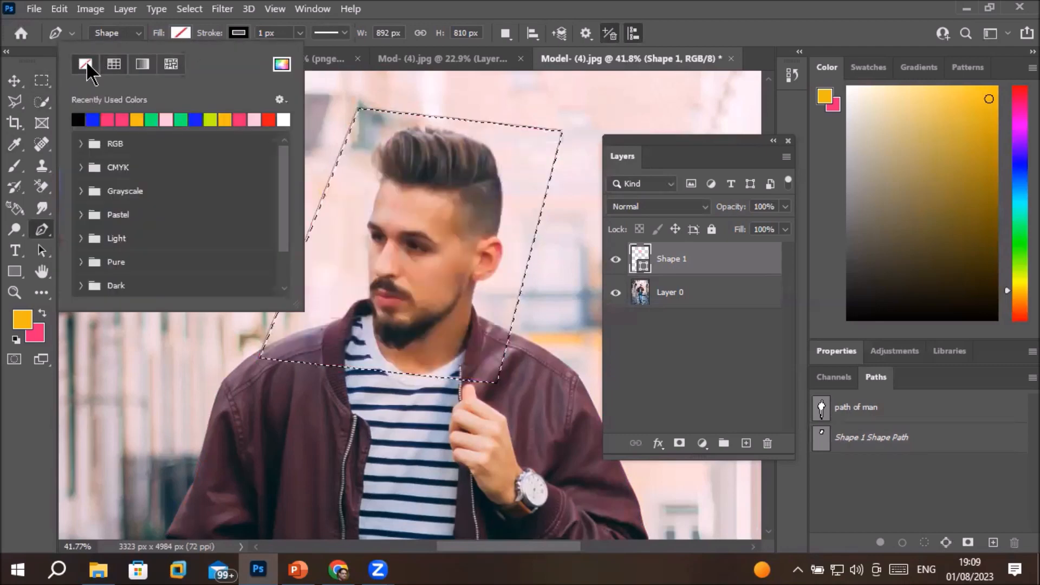
# Move the shape's upper-left and two lower anchors inward, closer to the man's head and neck, with Direct Selection
pyautogui.click(41, 236)
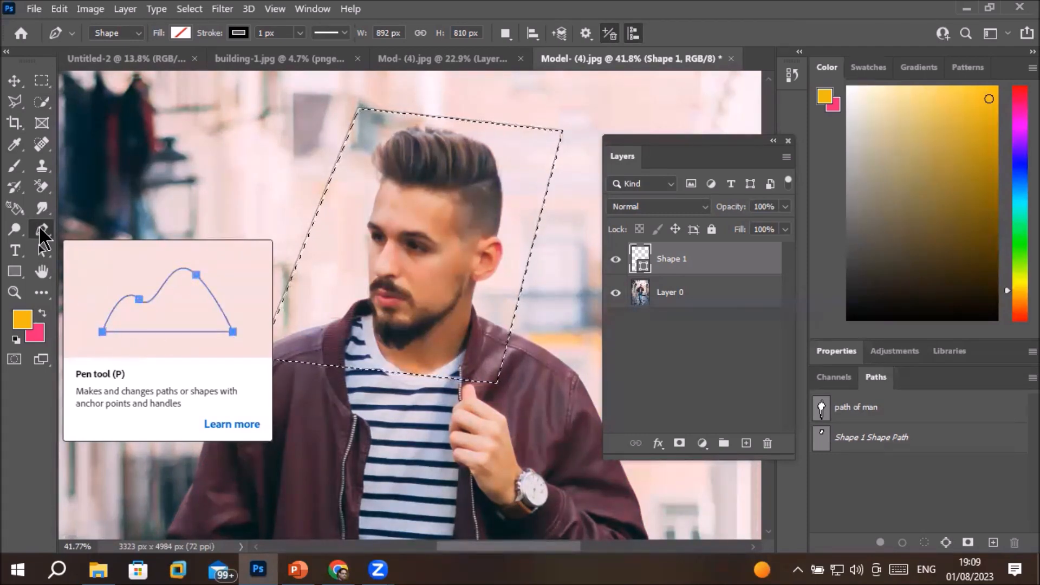
pyautogui.click(43, 248)
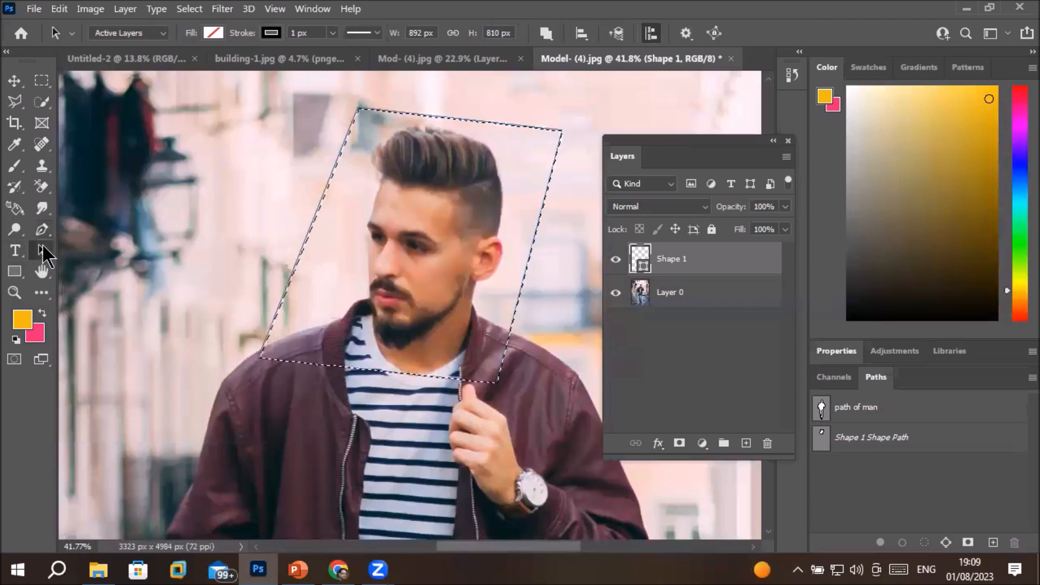
pyautogui.rightClick(42, 251)
pyautogui.click(118, 265)
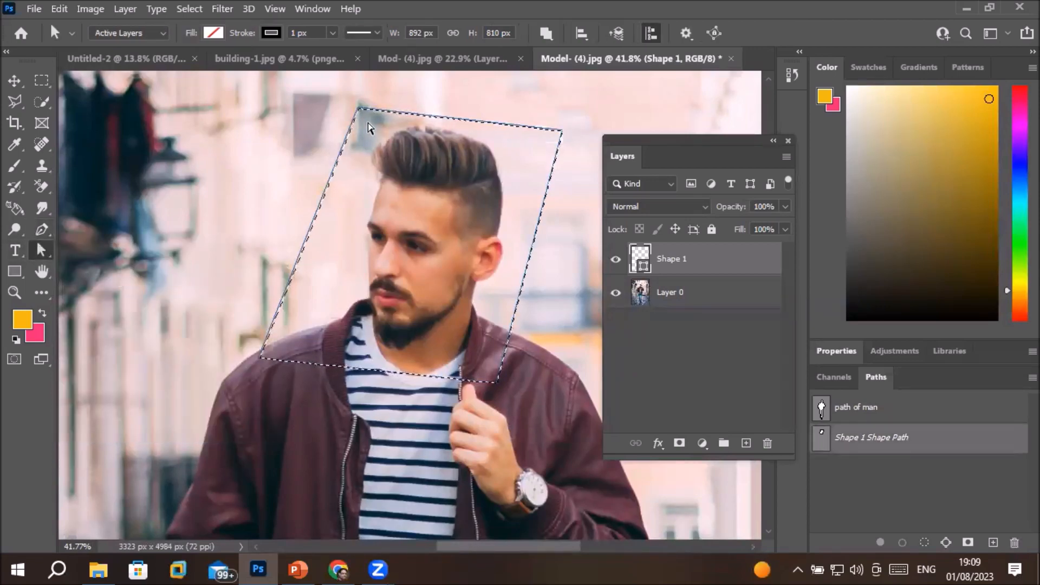
pyautogui.click(359, 108)
pyautogui.moveTo(359, 110); pyautogui.dragTo(380, 126)
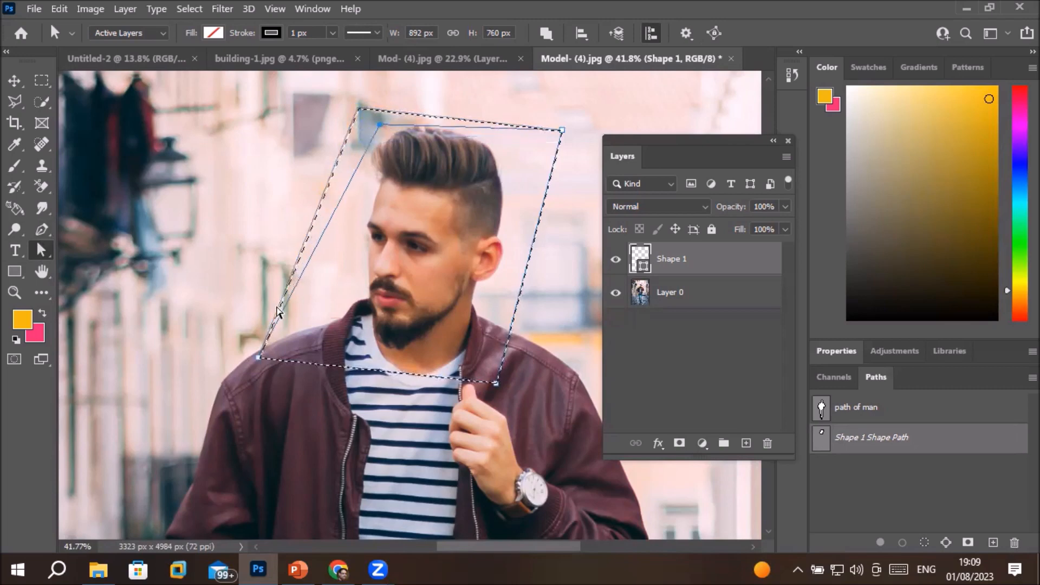
pyautogui.moveTo(258, 357); pyautogui.dragTo(318, 316)
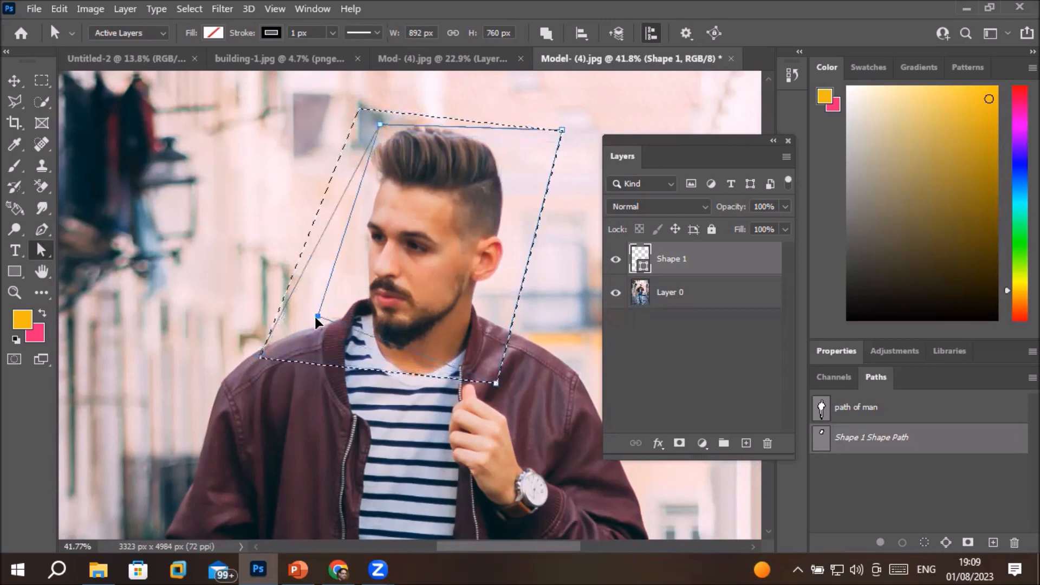
pyautogui.moveTo(496, 383); pyautogui.dragTo(473, 358)
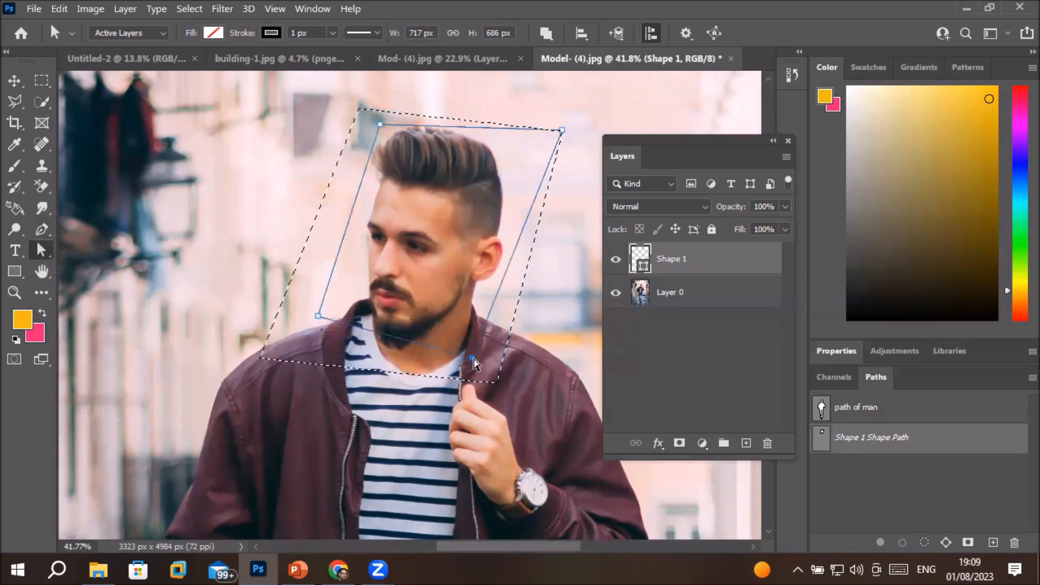
# Make a new selection with 0 px feather from the reshaped outline, and convert that selection into a work path
pyautogui.rightClick(412, 265)
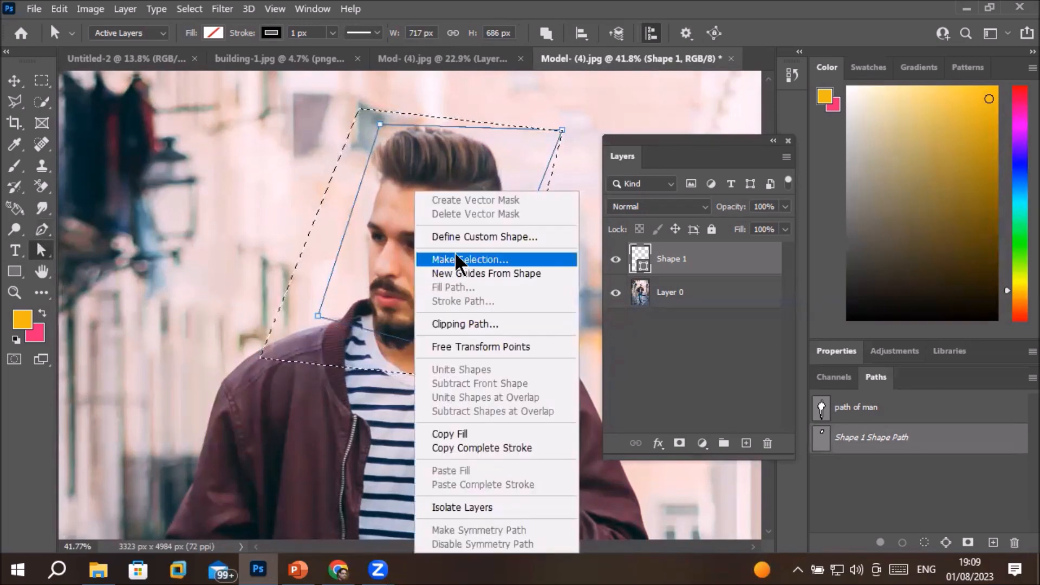
pyautogui.click(458, 260)
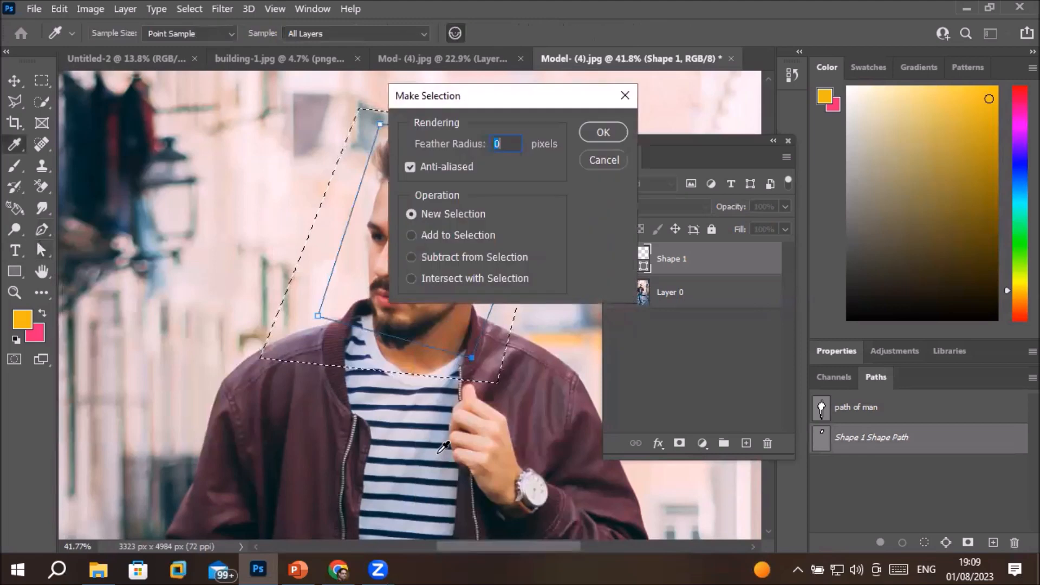
pyautogui.click(603, 133)
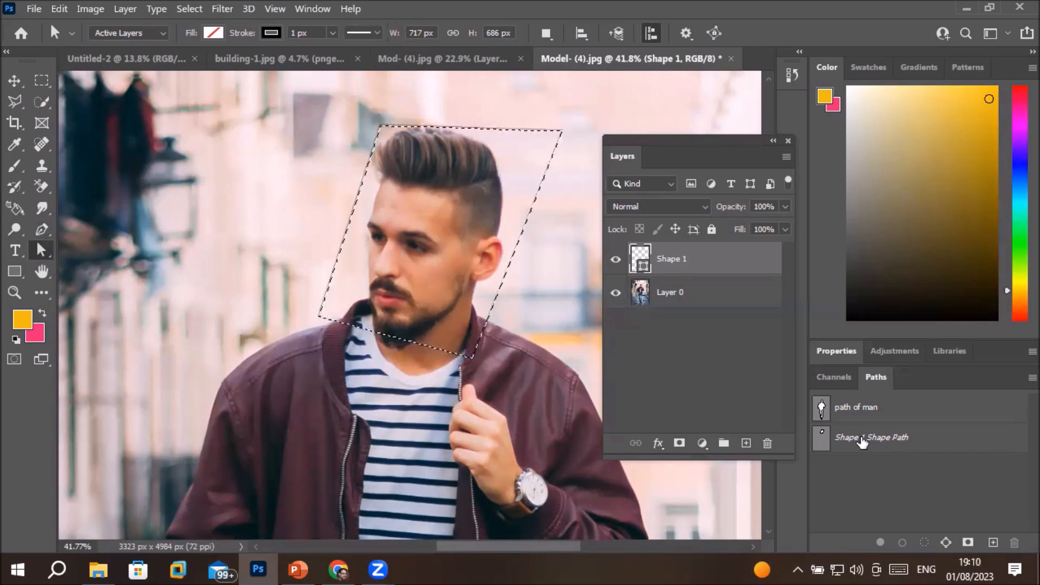
pyautogui.click(945, 542)
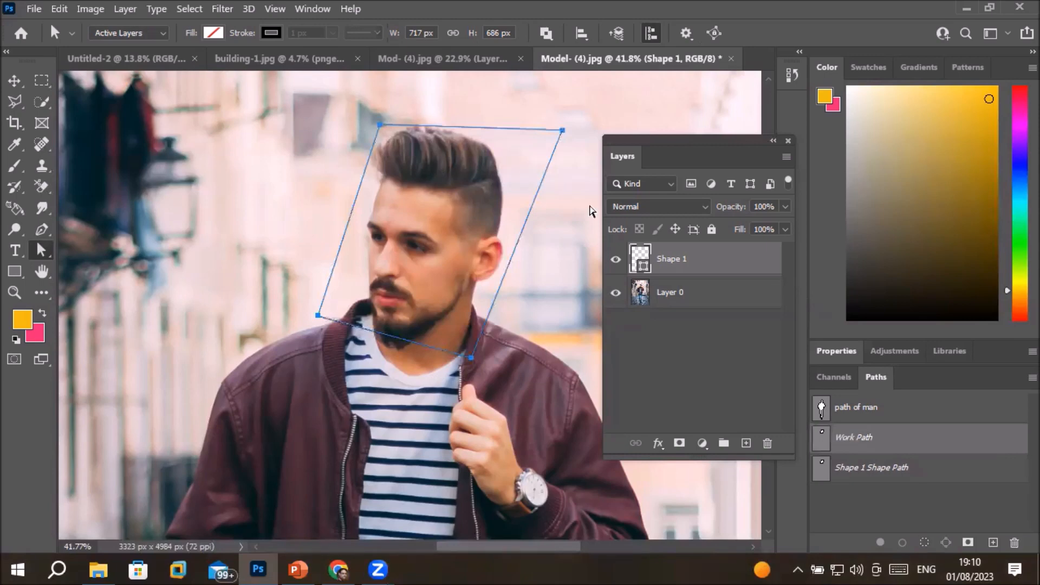
# Save the work path under the name Man face
pyautogui.doubleClick(856, 437)
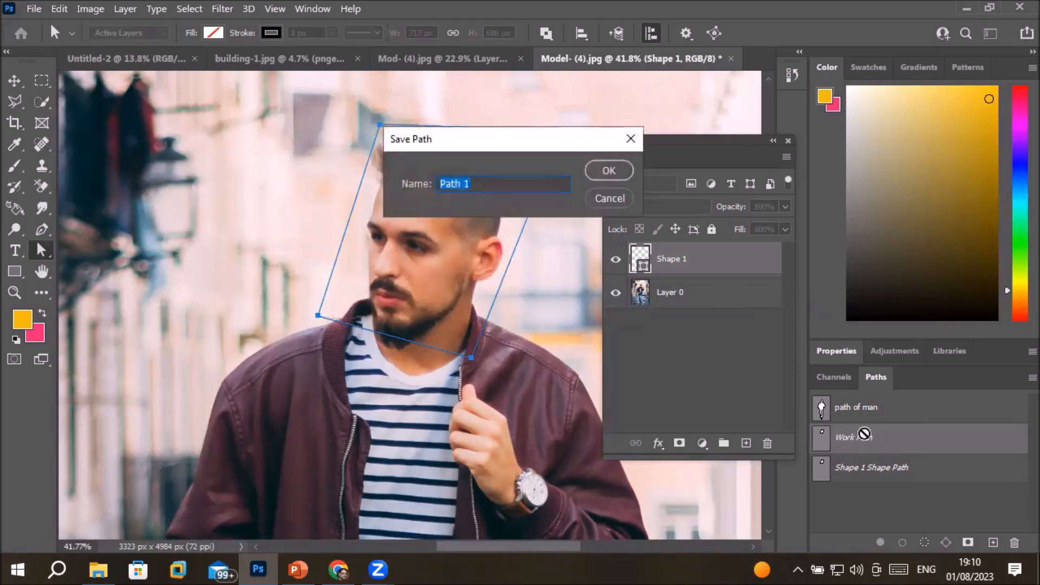
pyautogui.write('Man face')
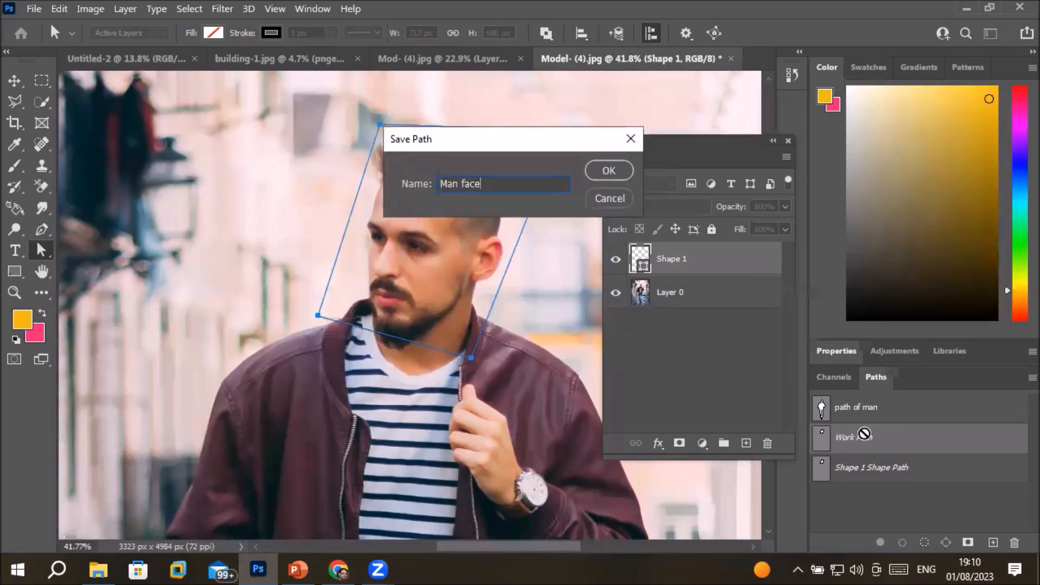
pyautogui.press('Return')
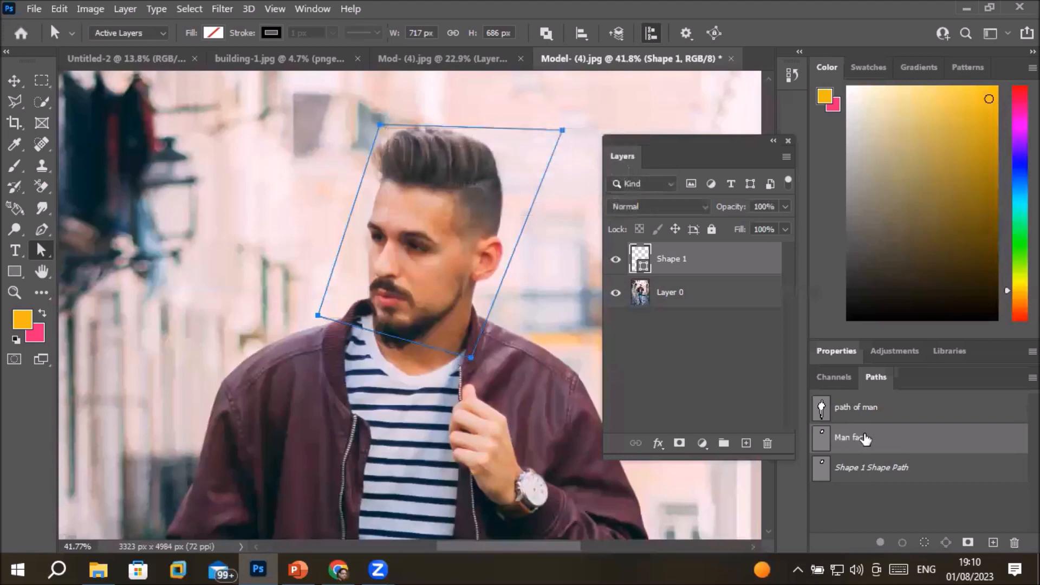
# Delete the Shape 1 shape path together with its layer
pyautogui.click(849, 471)
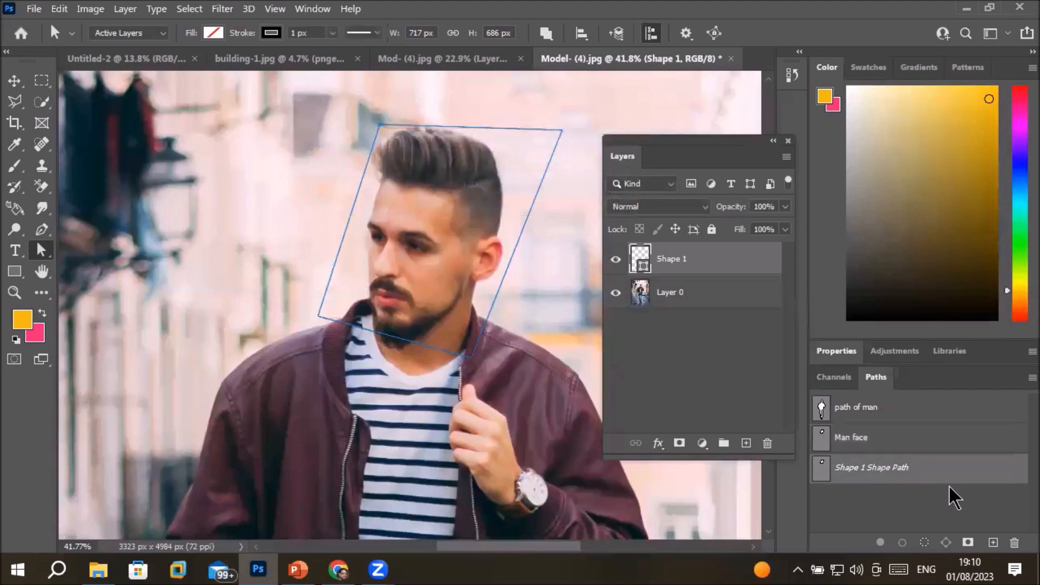
pyautogui.click(1015, 542)
pyautogui.click(448, 221)
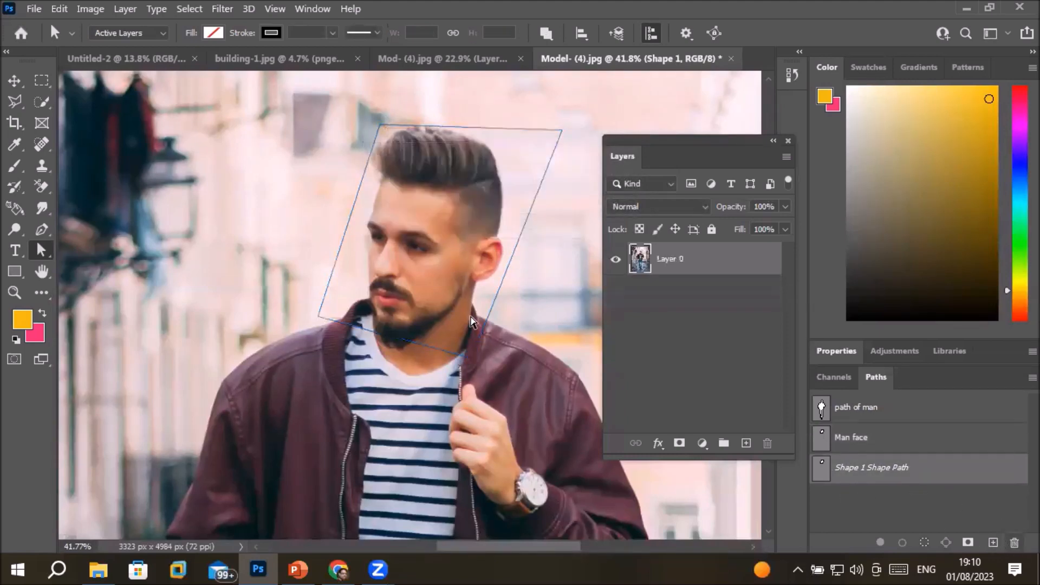
# Load the saved Man face path as a selection around the head
pyautogui.click(843, 445)
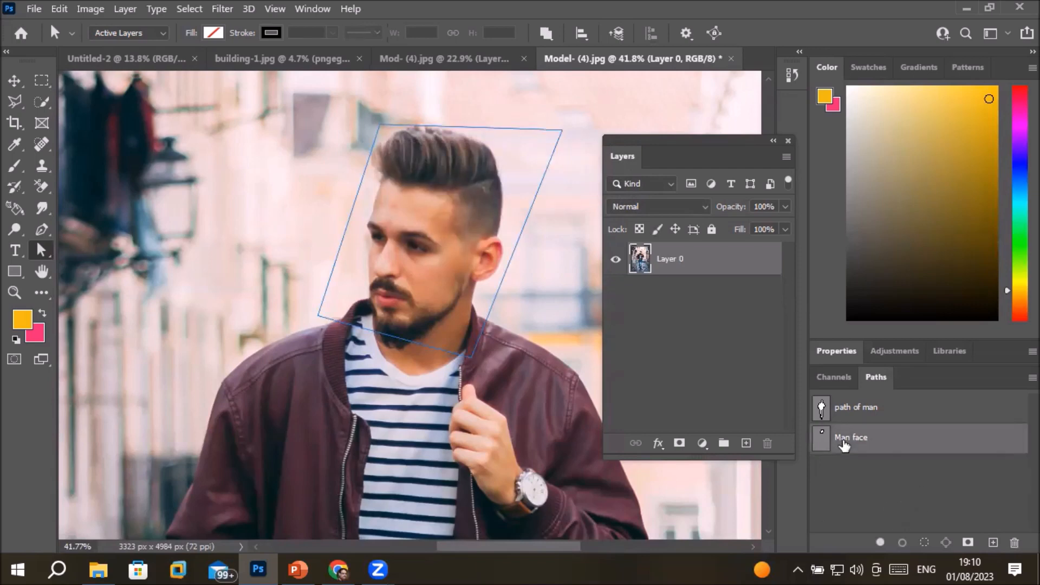
pyautogui.hotkey('ctrl', 'Return')
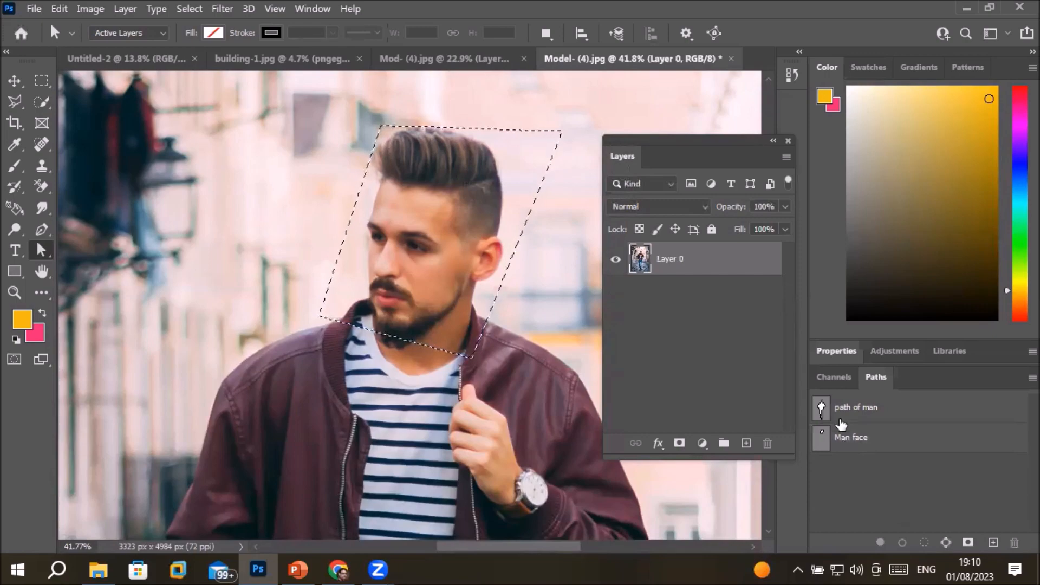
pyautogui.scroll(-5, 575, 378)
pyautogui.scroll(-5, 575, 377)
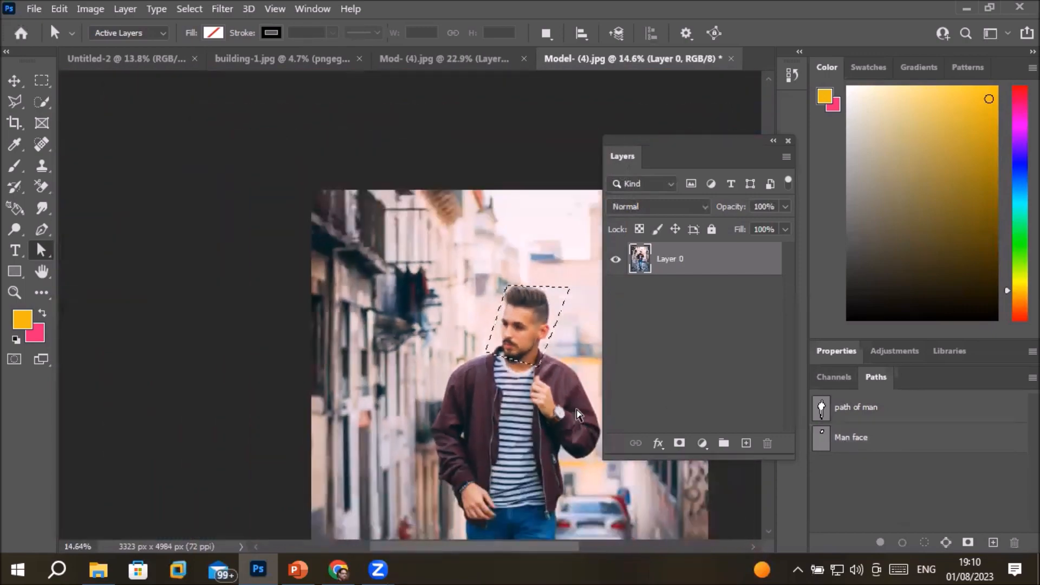
# Load the path of man as a selection around the whole figure
pyautogui.click(873, 417)
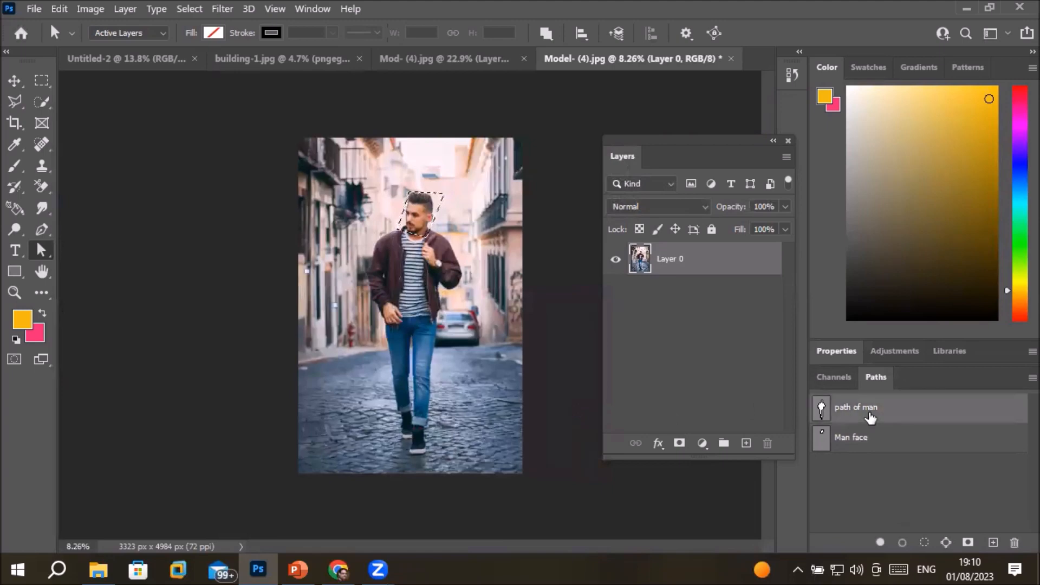
pyautogui.hotkey('ctrl', 'Return')
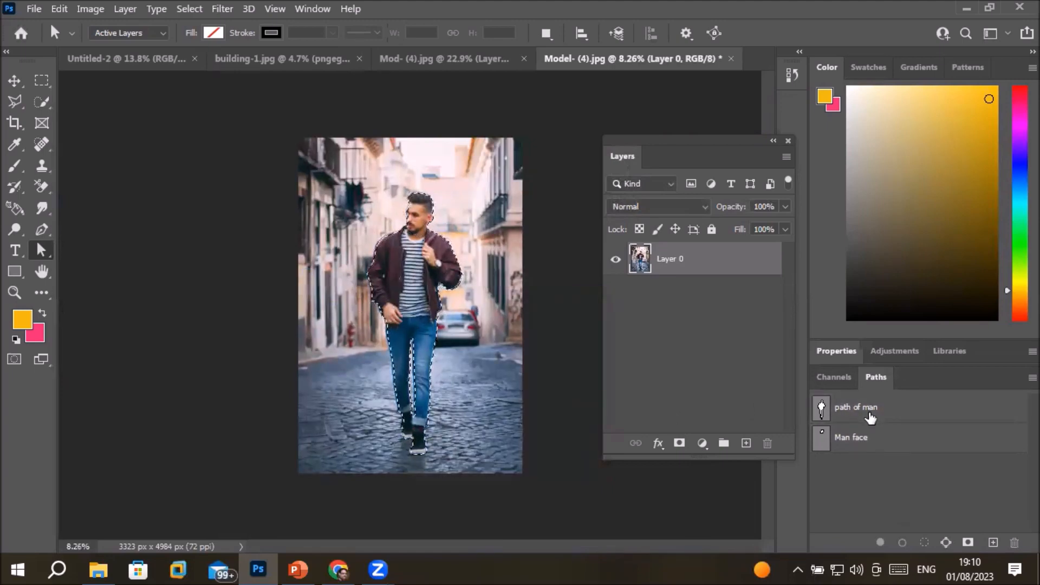
pyautogui.scroll(3, 408, 253)
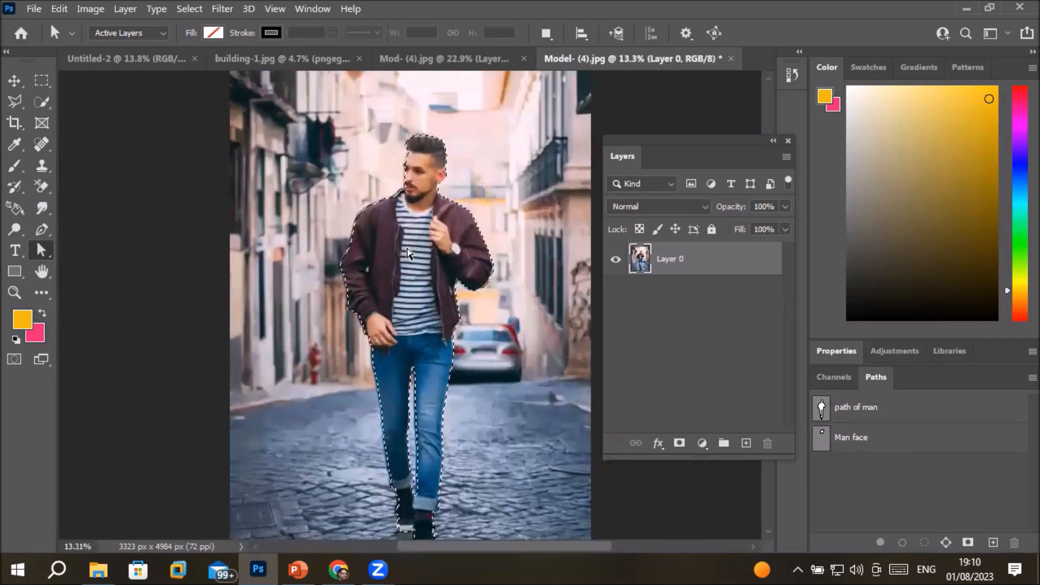
# Replace the full-figure selection with one loaded from the Man face path
pyautogui.click(861, 444)
pyautogui.hotkey('ctrl', 'Return')
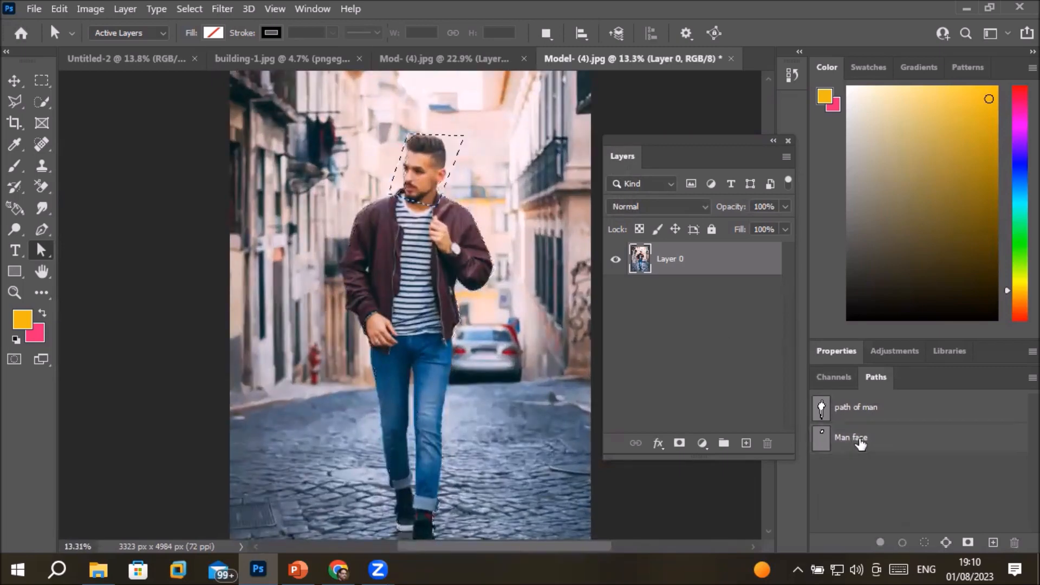
pyautogui.scroll(4, 407, 158)
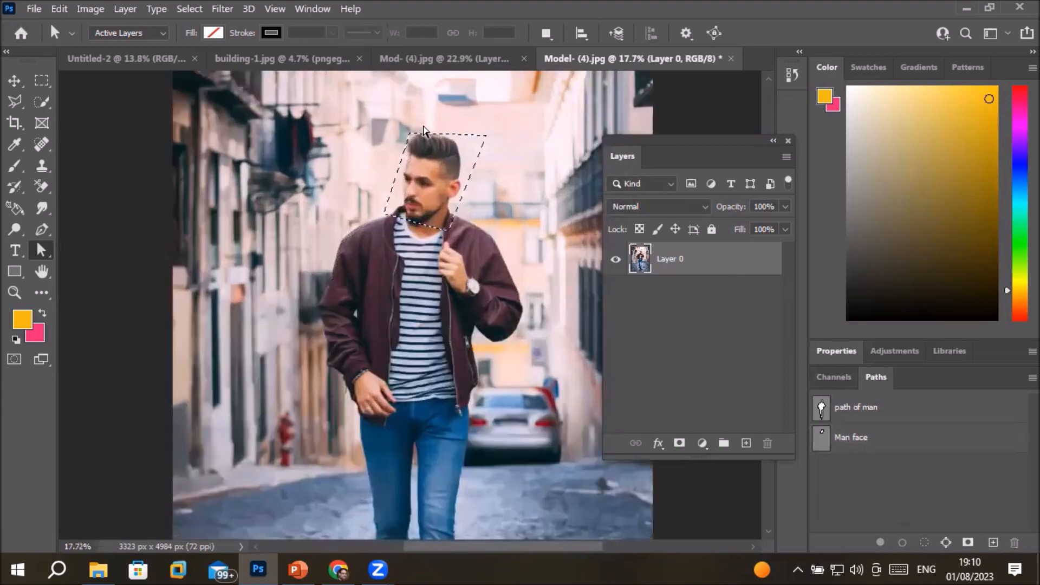